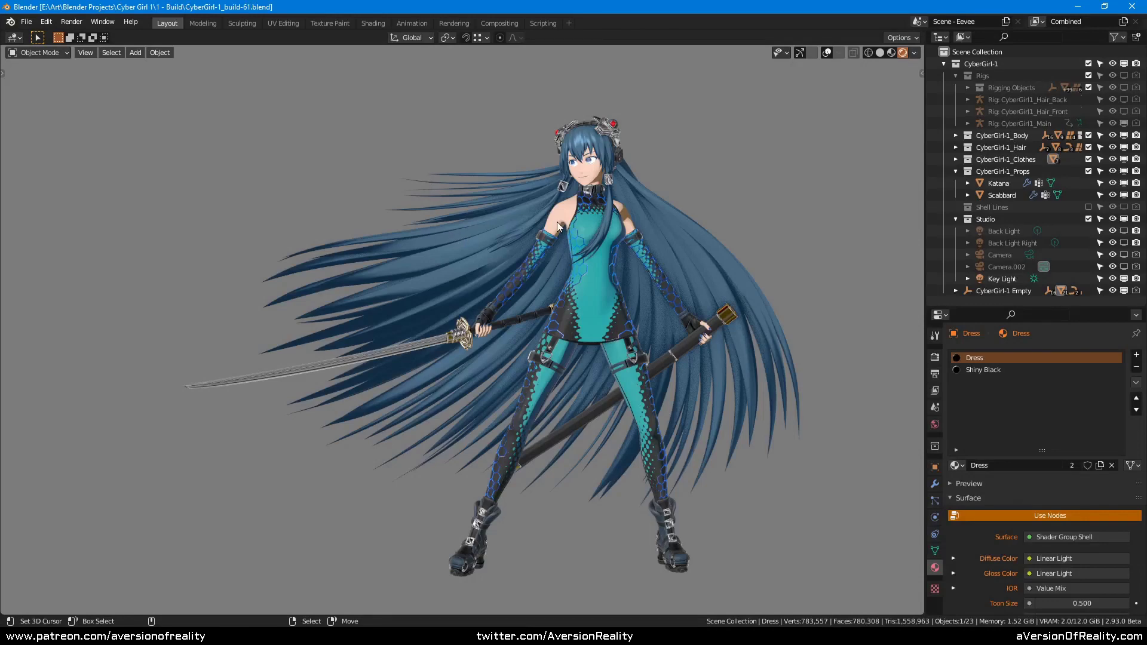
# - Examine the character's metallic parts, including the katana and the headset, up close and from several angles
pyautogui.scroll(10, 559, 233)
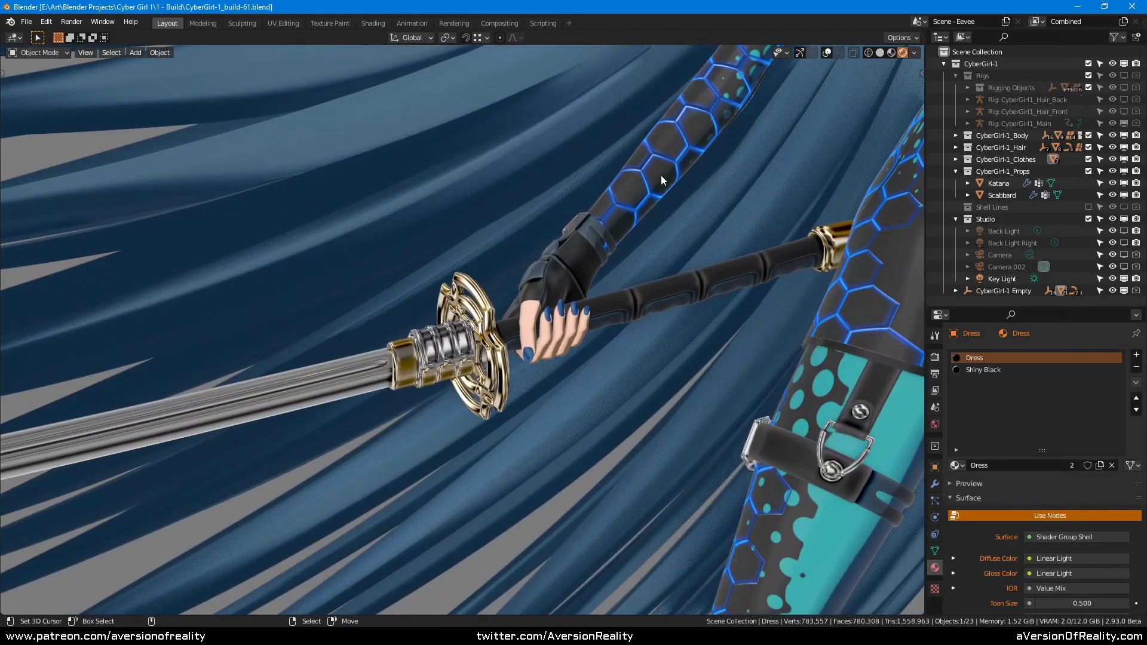
pyautogui.moveTo(660, 174); pyautogui.dragTo(644, 267, button='middle')
pyautogui.scroll(-7, 661, 170)
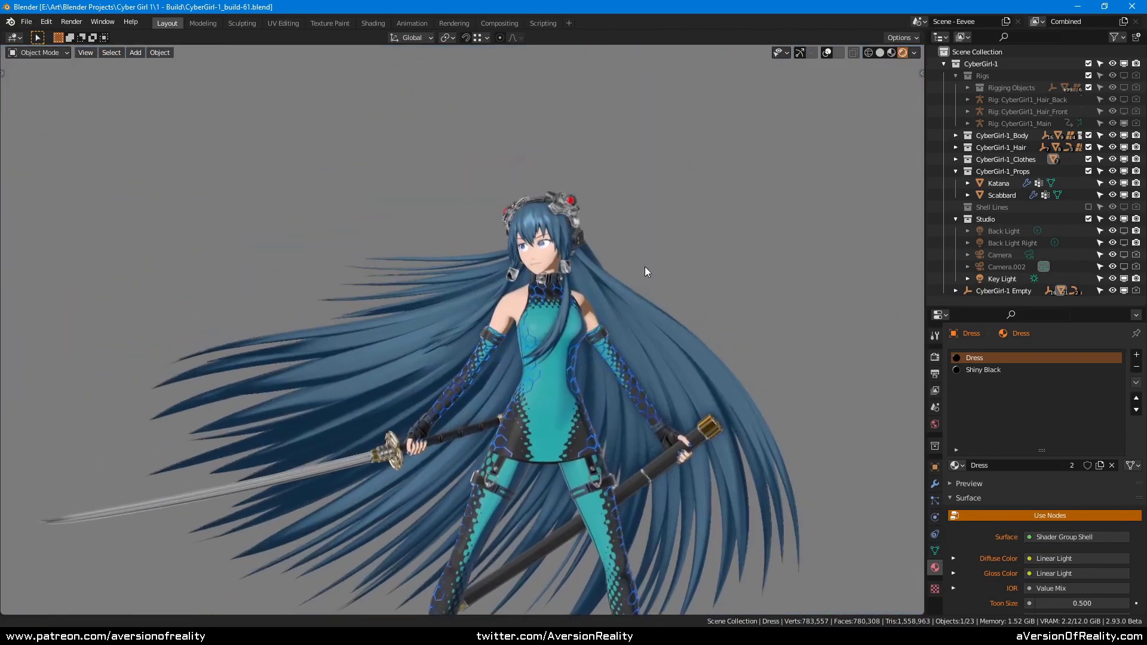
pyautogui.scroll(5, 706, 206)
pyautogui.keyDown('shift'); pyautogui.moveTo(734, 117); pyautogui.dragTo(607, 342, button='middle'); pyautogui.keyUp('shift')
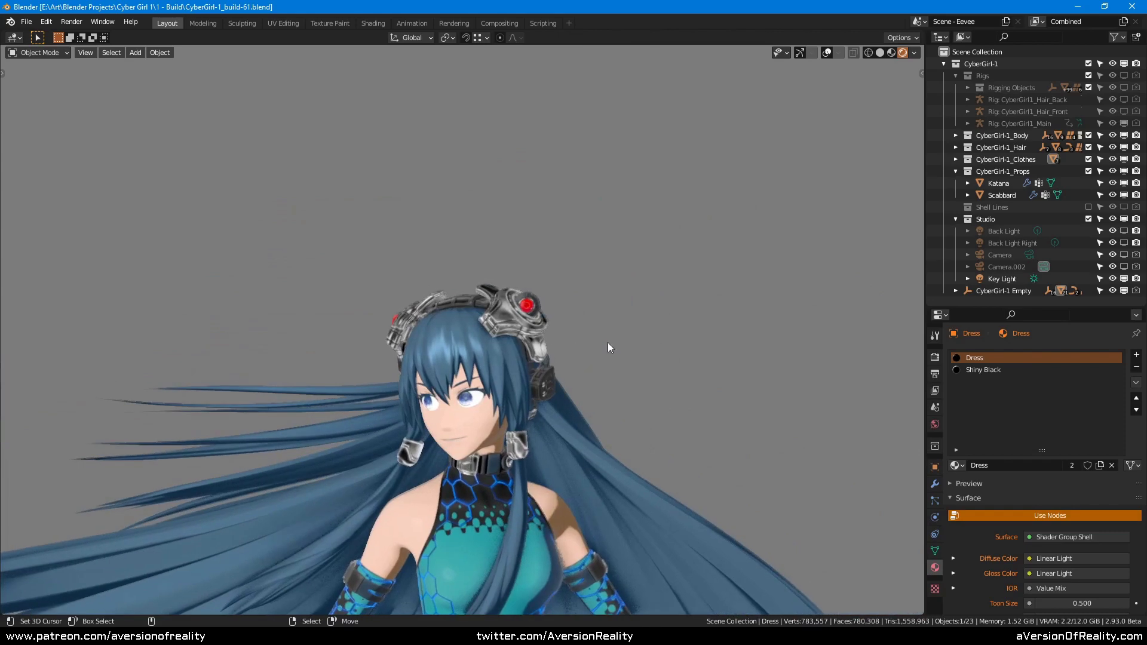
pyautogui.scroll(4, 697, 316)
pyautogui.moveTo(696, 316); pyautogui.dragTo(746, 210, button='middle')
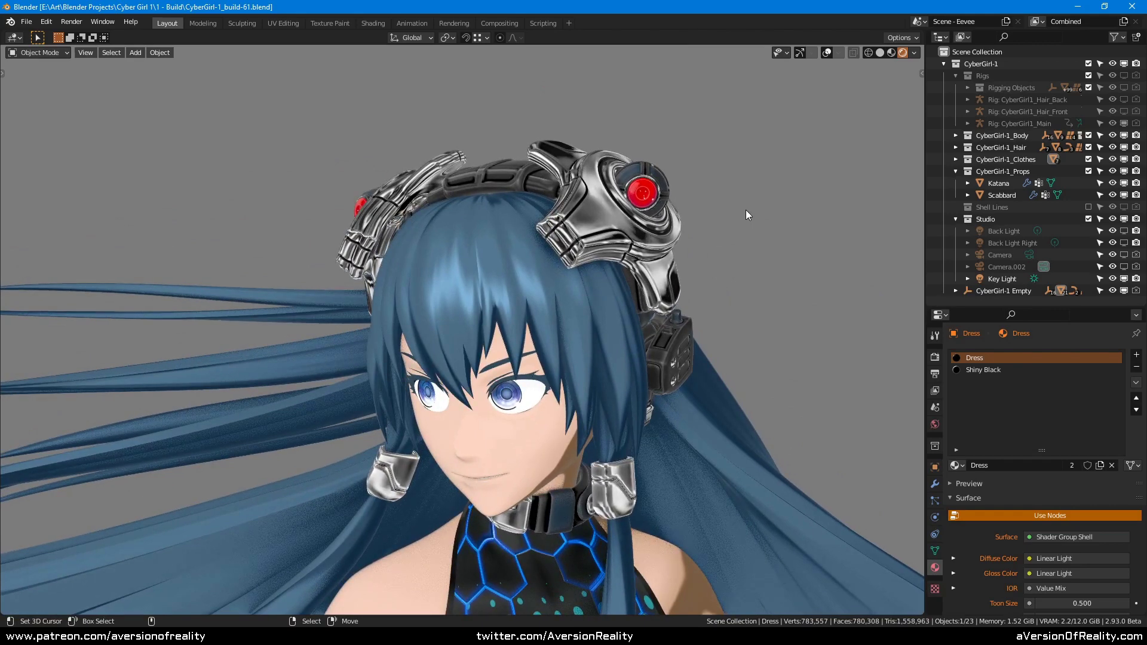
pyautogui.scroll(-8, 746, 210)
pyautogui.keyDown('shift'); pyautogui.moveTo(652, 327); pyautogui.dragTo(746, 241, button='middle'); pyautogui.keyUp('shift')
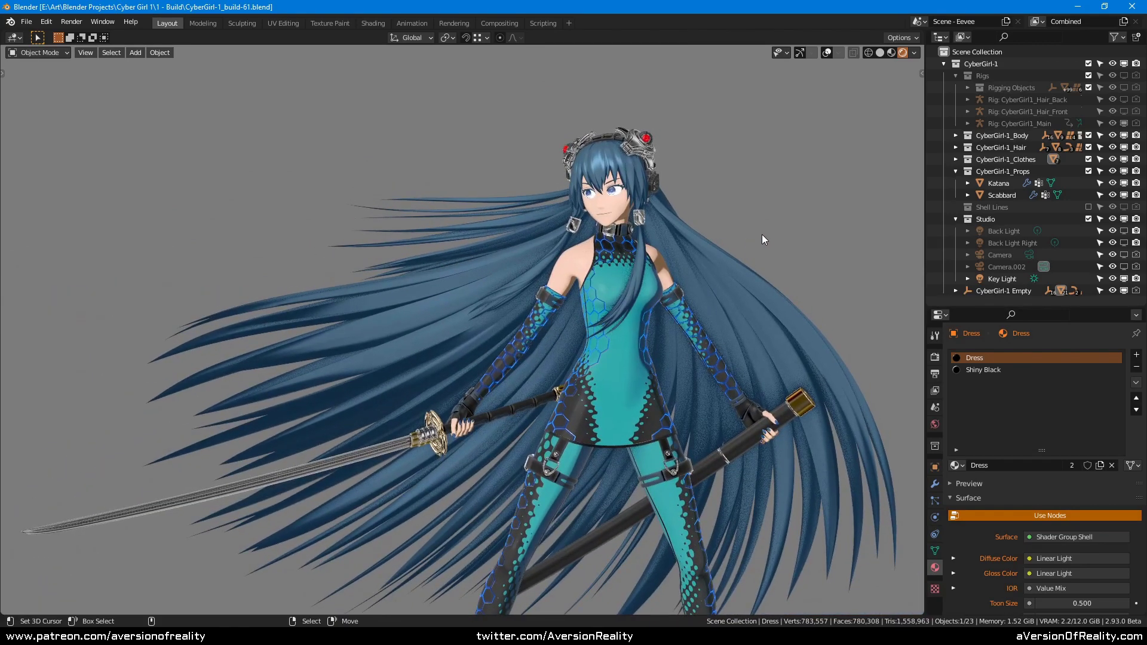
pyautogui.scroll(2, 773, 228)
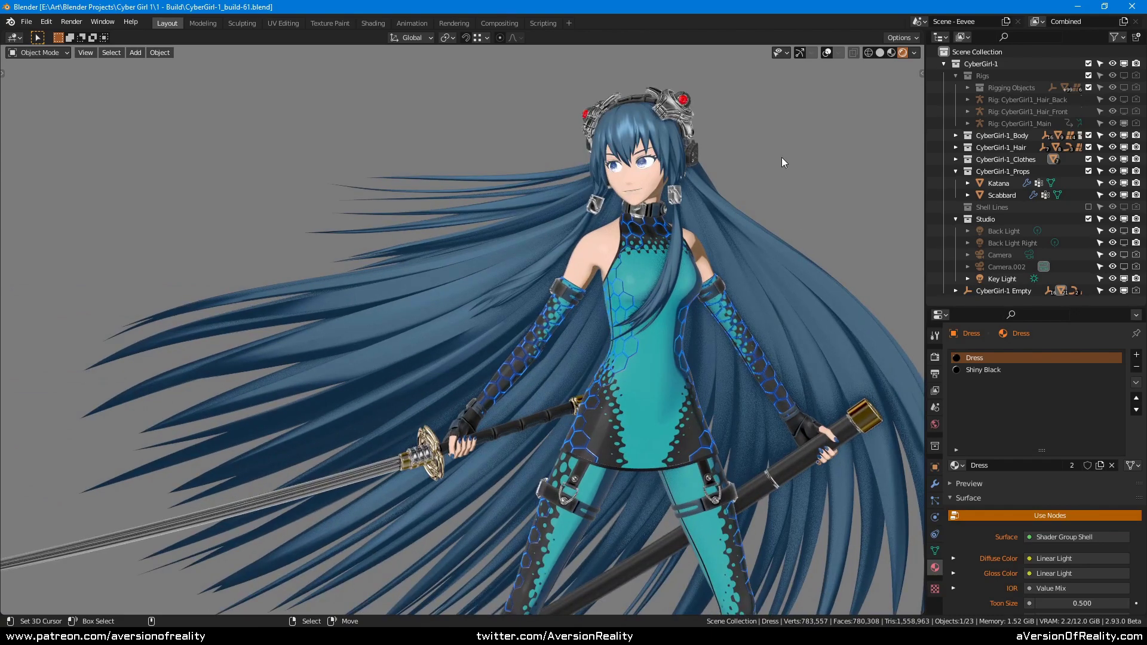
pyautogui.moveTo(782, 159); pyautogui.dragTo(704, 160, button='middle')
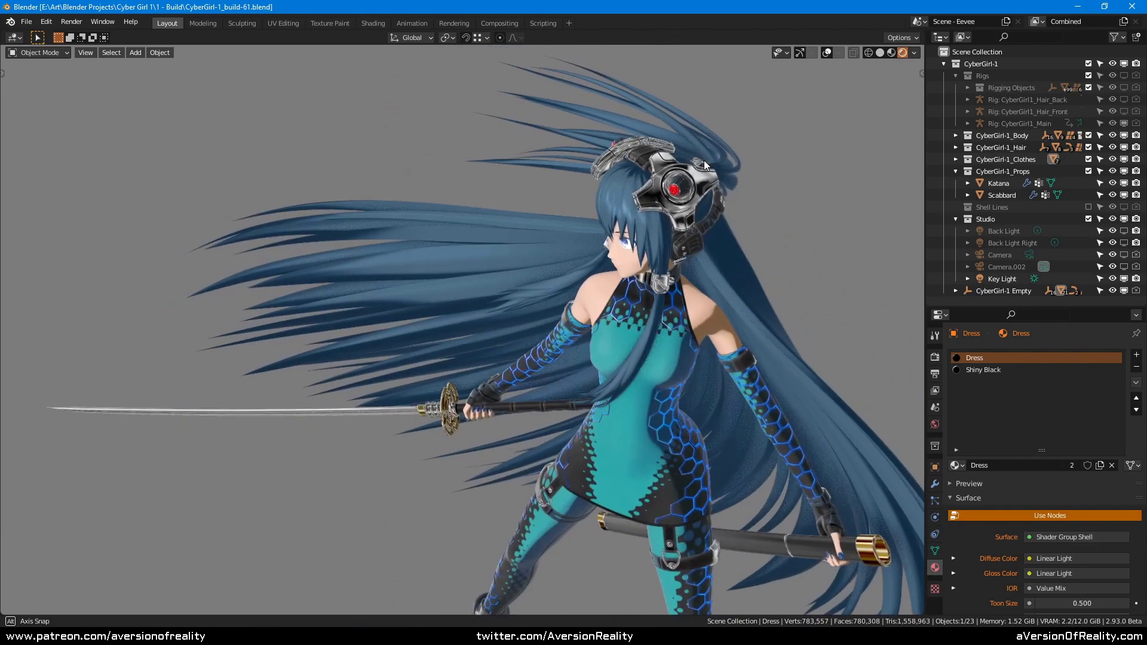
pyautogui.hotkey('ctrl', 's')
pyautogui.moveTo(687, 258); pyautogui.dragTo(659, 267, button='middle')
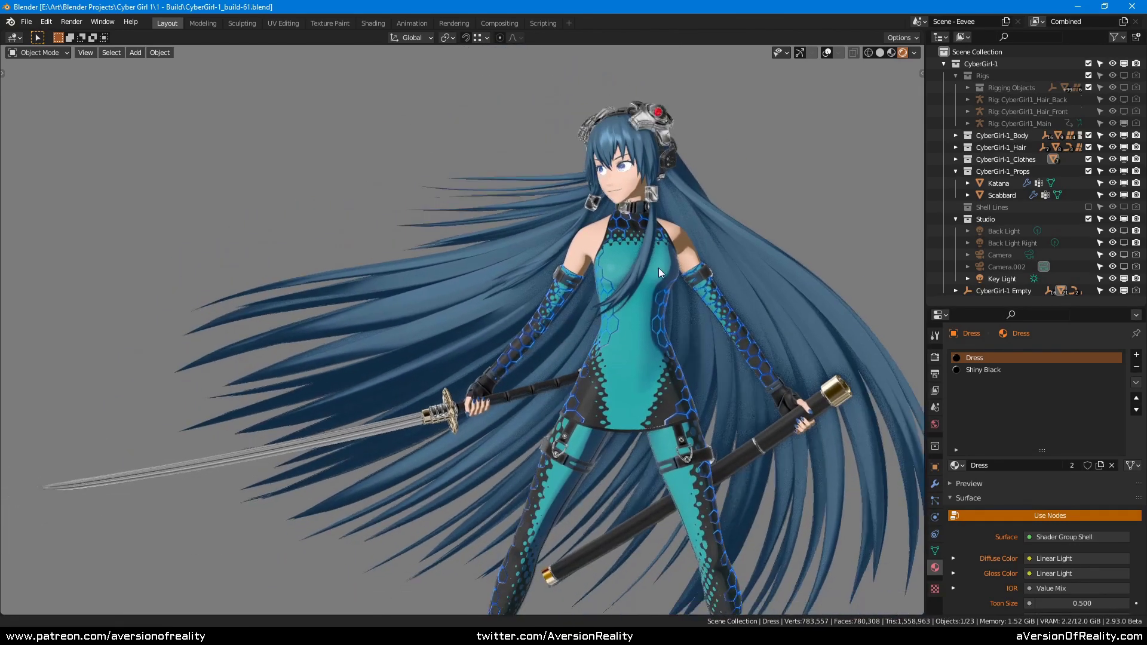
pyautogui.scroll(-5, 658, 263)
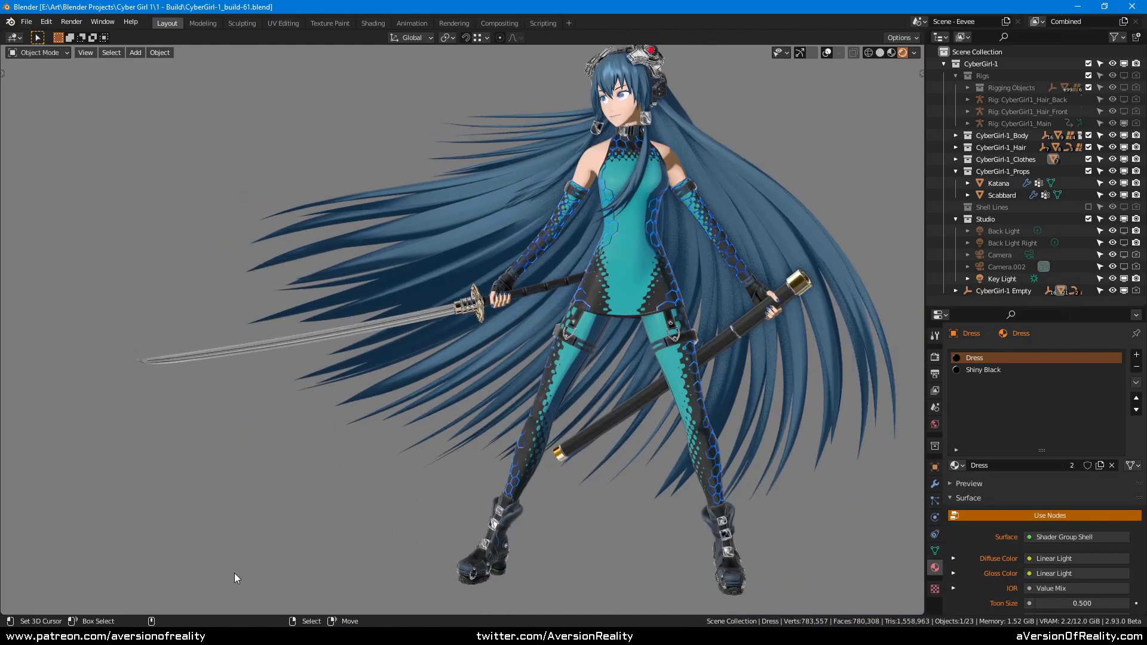
# - Switch to Chrome to view the tweet about faking metallic reflections in Eevee toon shaders, and return to Blender
pyautogui.moveTo(210, 635)
pyautogui.click(207, 588)
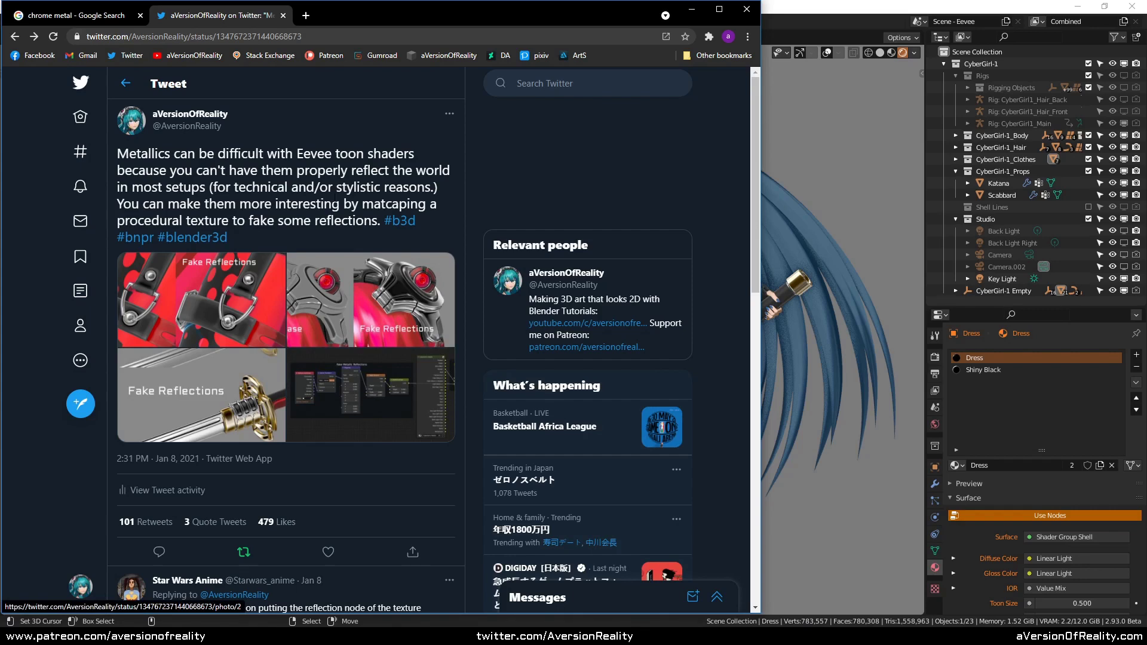
pyautogui.click(855, 5)
# - Inspect the reflections on the katana's blade and guard and on the silver headset
pyautogui.scroll(3, 742, 135)
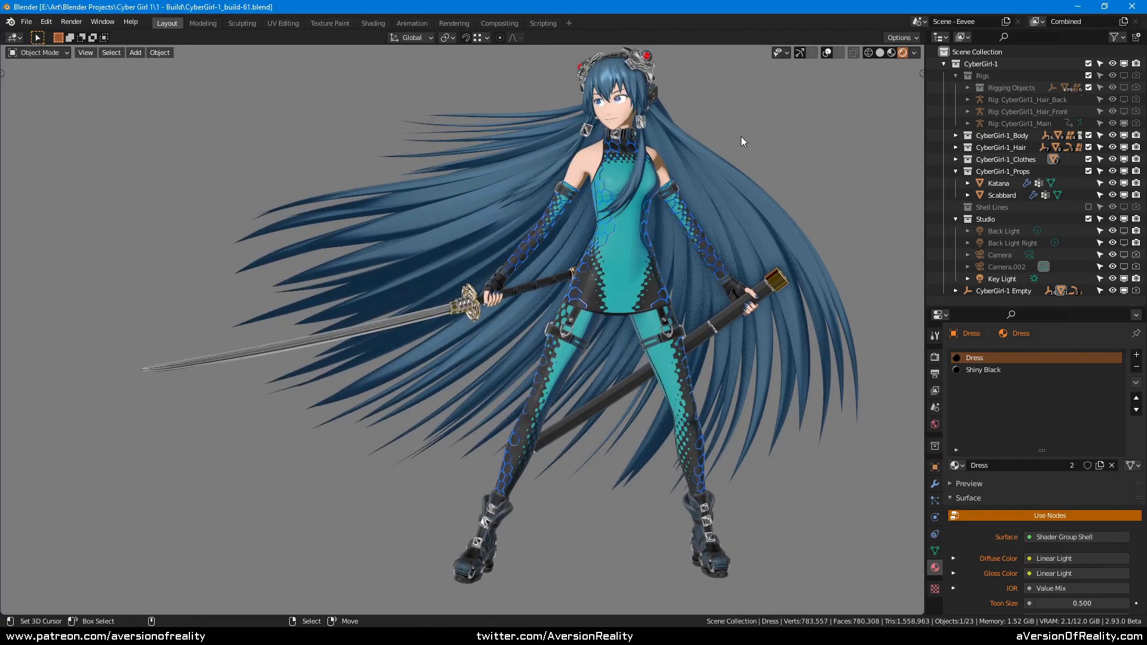
pyautogui.scroll(8, 635, 191)
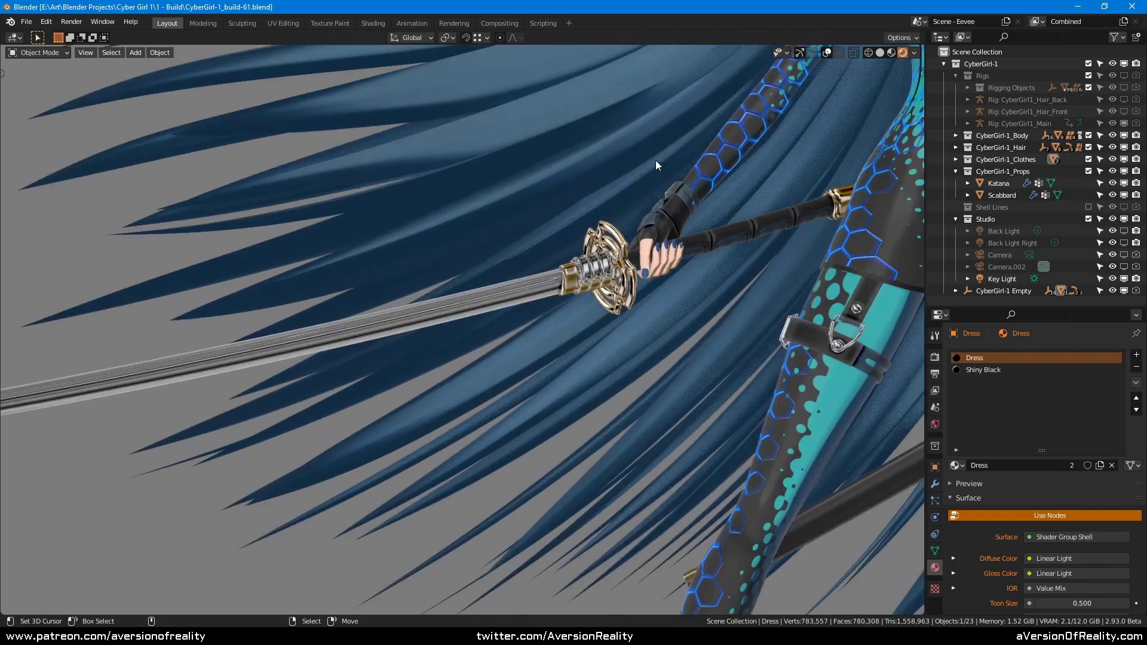
pyautogui.moveTo(655, 160); pyautogui.dragTo(776, 167, button='middle')
pyautogui.scroll(-8, 643, 171)
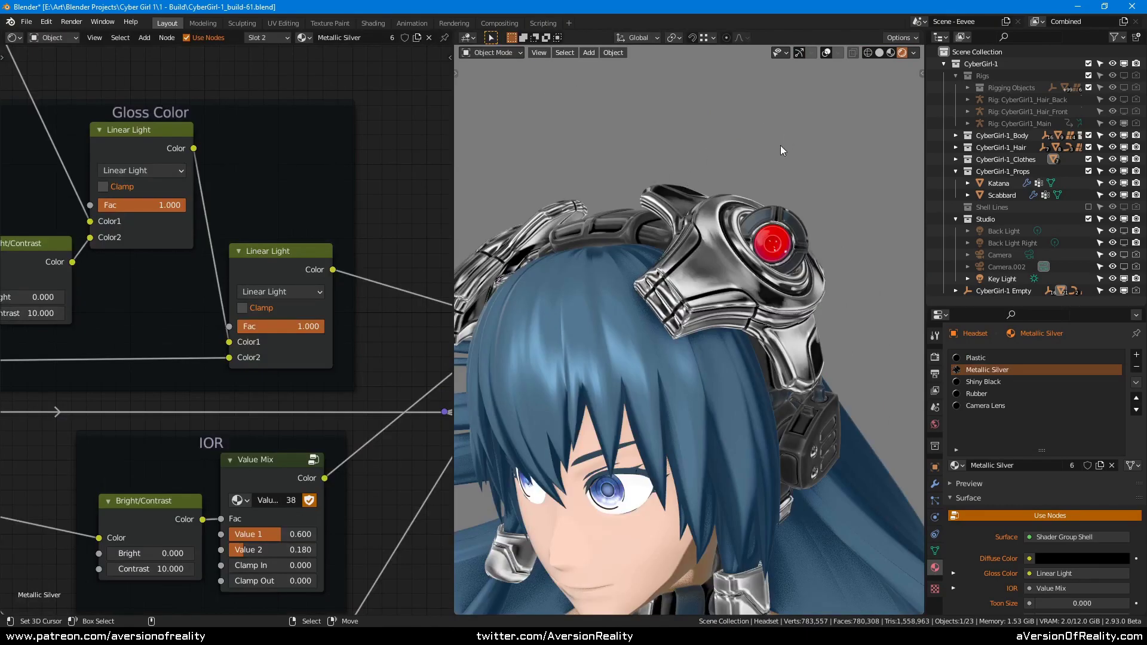
pyautogui.moveTo(780, 145)
pyautogui.mouseDown(button='middle')
pyautogui.moveTo(736, 173)
pyautogui.moveTo(745, 182)
pyautogui.moveTo(783, 149)
pyautogui.mouseUp(button='middle')
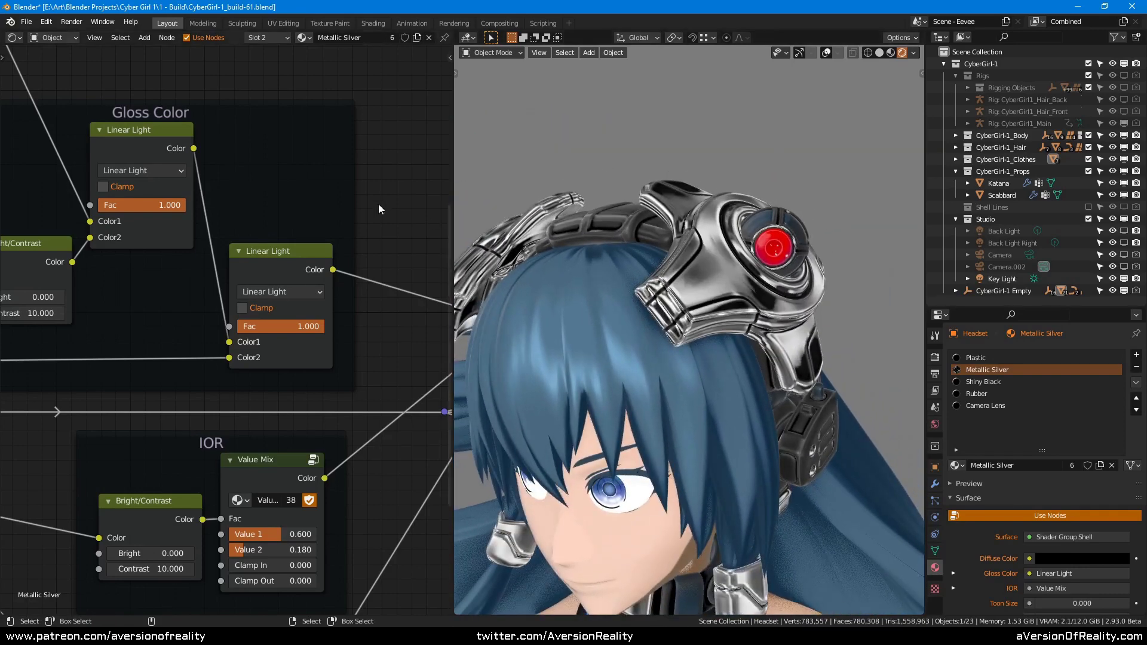
# - Compare the silver headset with the Fac of the last Linear Light node in the Gloss Color frame at 0 and back at 1.000
pyautogui.moveTo(373, 214); pyautogui.dragTo(347, 191, button='middle')
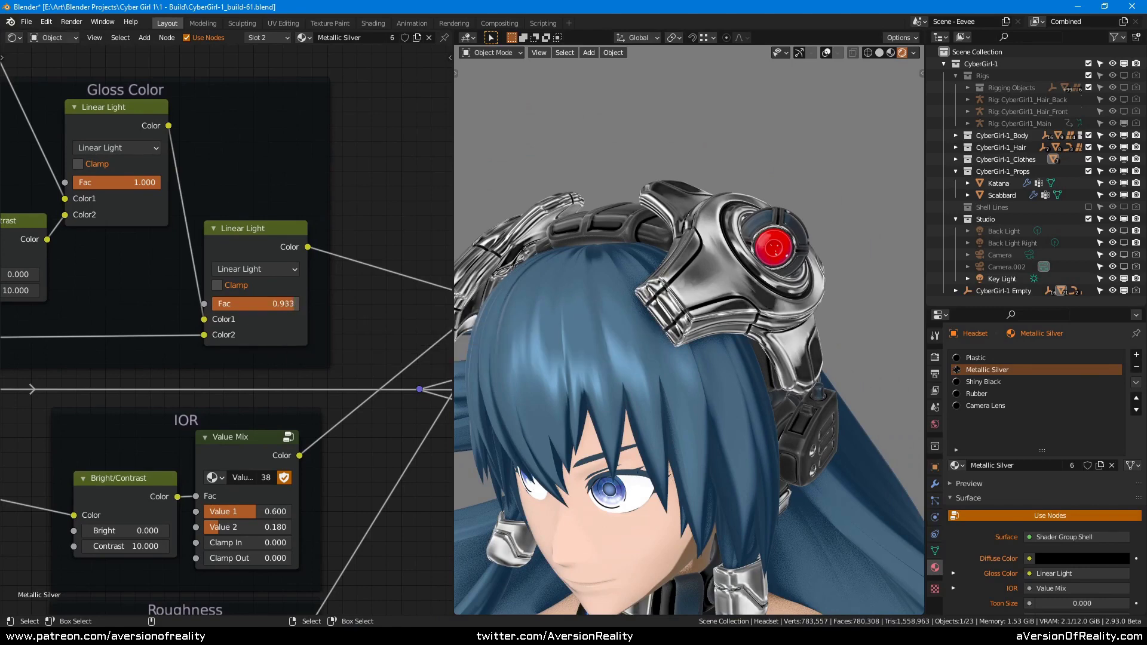
pyautogui.moveTo(294, 303); pyautogui.dragTo(213, 303)
pyautogui.moveTo(788, 147); pyautogui.dragTo(711, 240, button='middle')
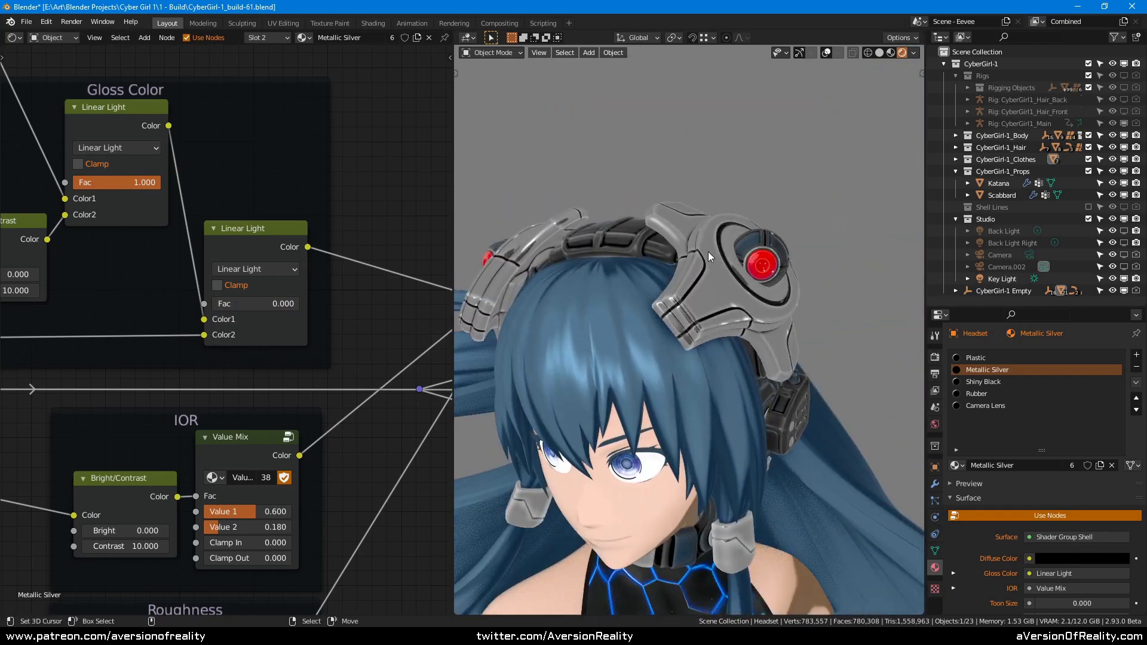
pyautogui.moveTo(780, 170)
pyautogui.keyDown('shift'); pyautogui.mouseDown(button='middle')
pyautogui.moveTo(765, 206)
pyautogui.moveTo(811, 164)
pyautogui.moveTo(759, 186)
pyautogui.moveTo(814, 184)
pyautogui.moveTo(758, 227)
pyautogui.moveTo(765, 210)
pyautogui.moveTo(712, 202)
pyautogui.moveTo(801, 246)
pyautogui.moveTo(840, 193)
pyautogui.moveTo(801, 166)
pyautogui.mouseUp(button='middle'); pyautogui.keyUp('shift')
pyautogui.scroll(1, 765, 206)
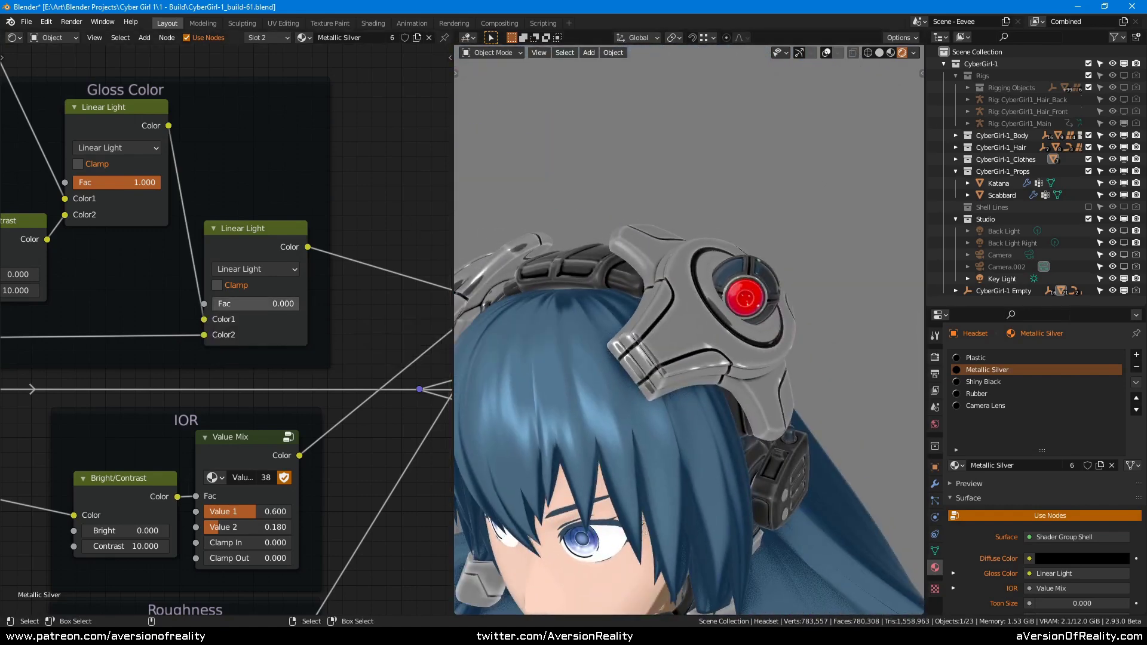
pyautogui.moveTo(255, 304); pyautogui.dragTo(299, 304)
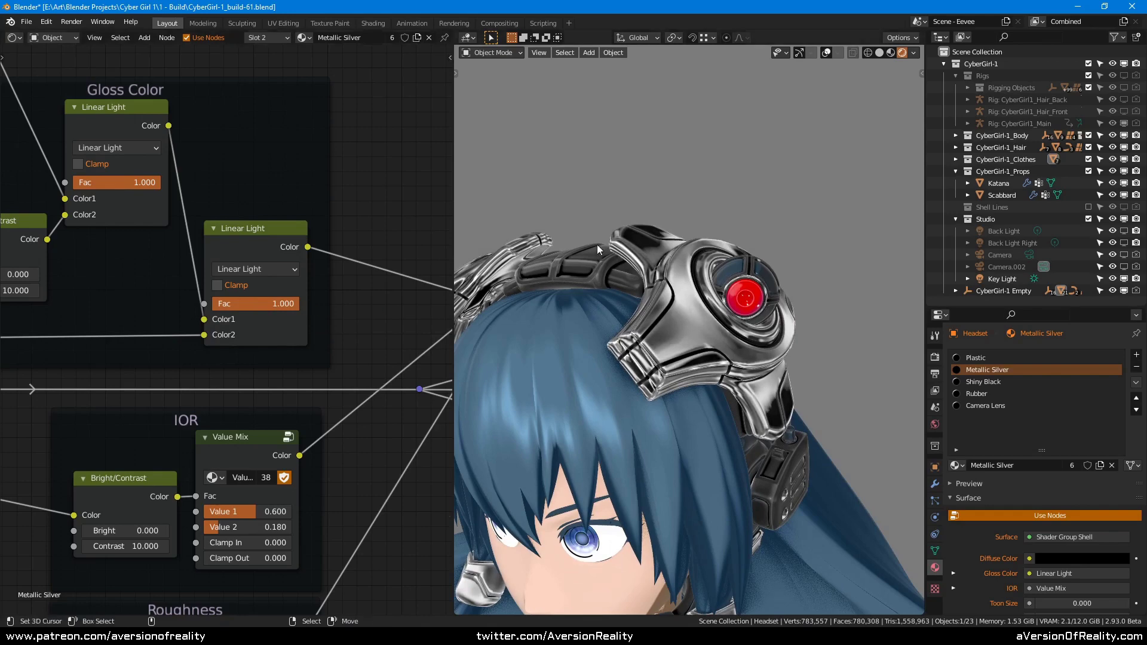
pyautogui.moveTo(872, 166); pyautogui.dragTo(701, 185, button='middle')
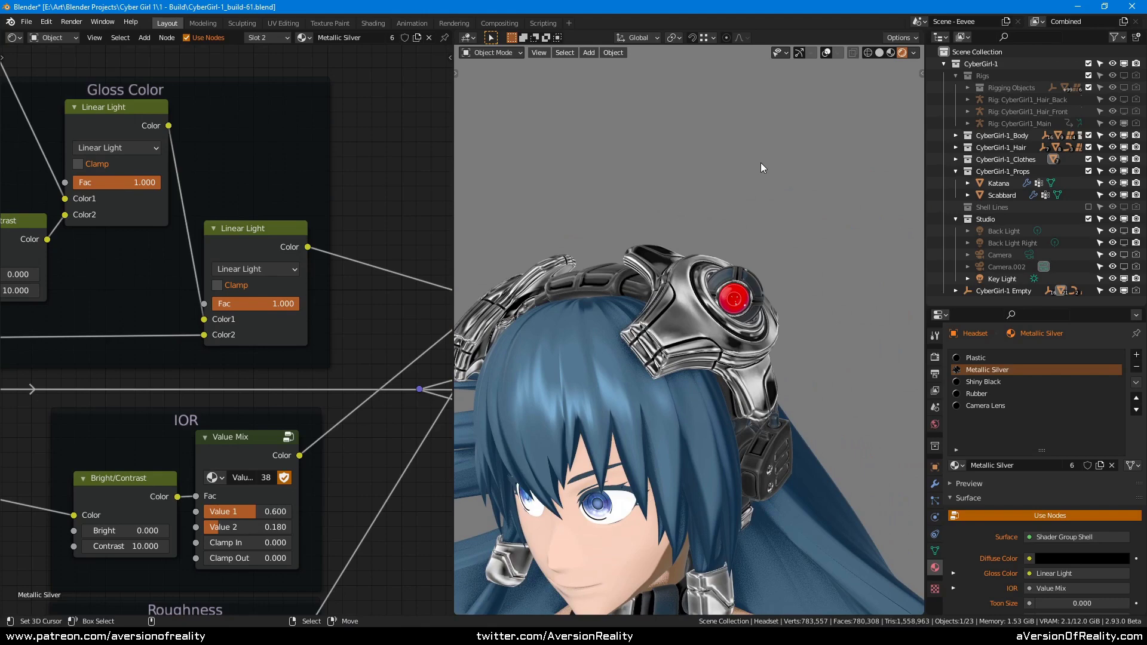
# - Select the Katana and make its Metallic Gold material active
pyautogui.keyDown('shift'); pyautogui.moveTo(627, 389); pyautogui.dragTo(797, 75, button='middle'); pyautogui.keyUp('shift')
pyautogui.scroll(2, 603, 477)
pyautogui.keyDown('shift'); pyautogui.moveTo(604, 475); pyautogui.dragTo(807, 48, button='middle'); pyautogui.keyUp('shift')
pyautogui.keyDown('shift'); pyautogui.moveTo(471, 507); pyautogui.dragTo(726, 234, button='middle'); pyautogui.keyUp('shift')
pyautogui.click(612, 306)
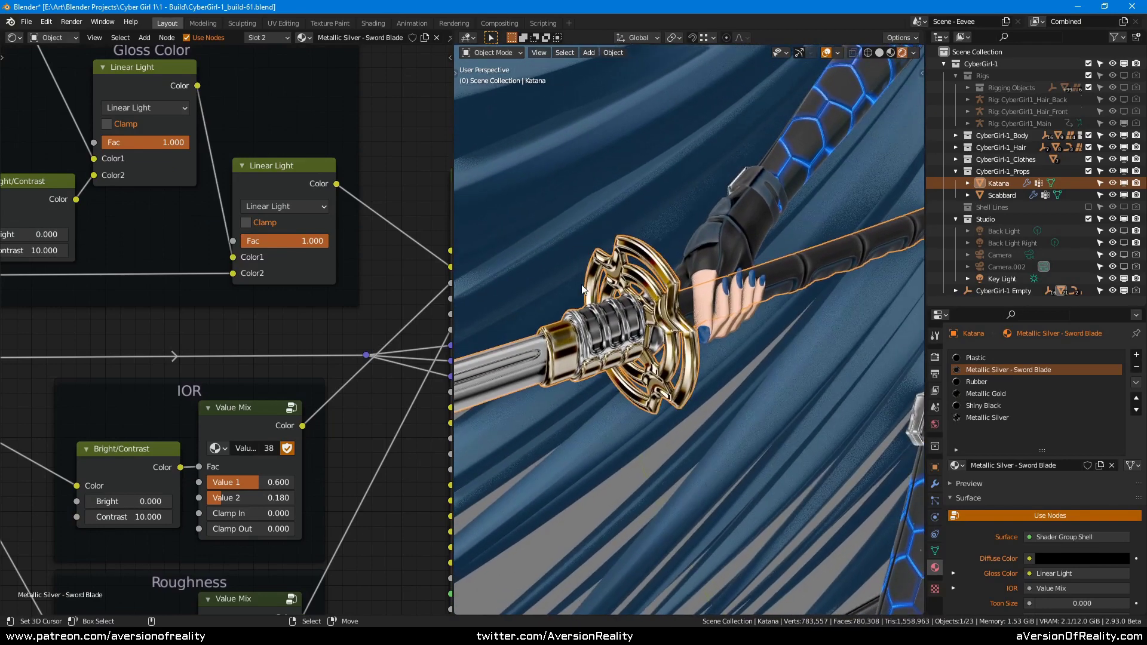
pyautogui.click(984, 393)
pyautogui.moveTo(646, 227)
pyautogui.mouseDown(button='middle')
pyautogui.moveTo(686, 221)
pyautogui.moveTo(647, 213)
pyautogui.mouseUp(button='middle')
pyautogui.scroll(2, 645, 213)
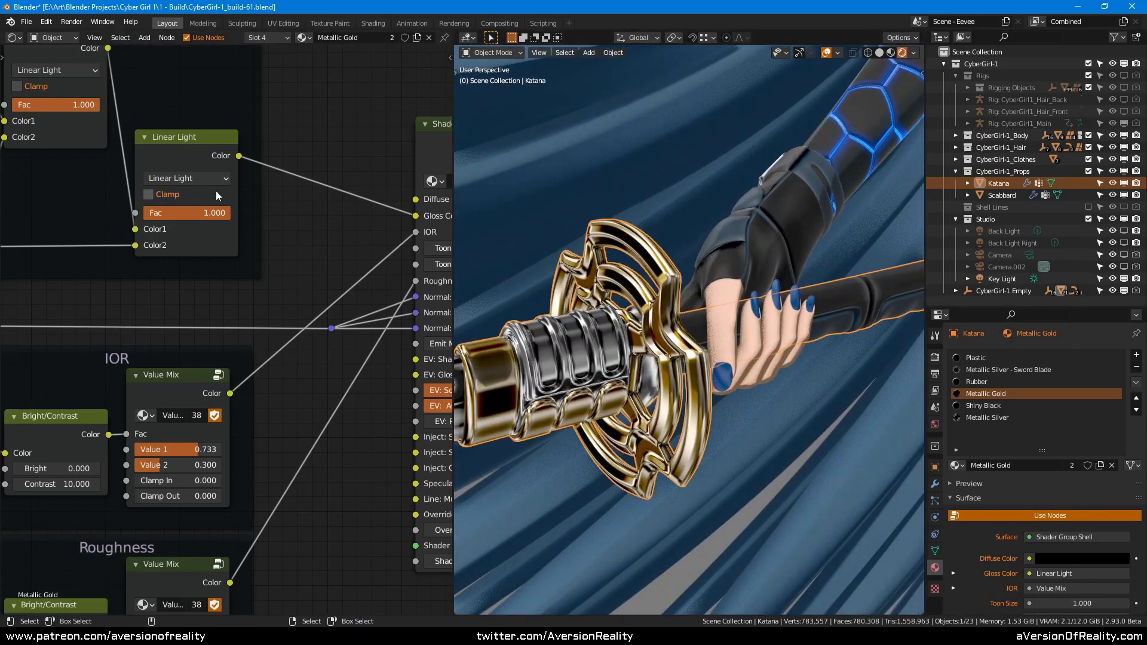
# - Compare the gold sword guard with the final Gloss Color Linear Light node's Fac at 0 and back at 1.000
pyautogui.press('BackSpace')
pyautogui.moveTo(669, 197); pyautogui.dragTo(718, 202, button='middle')
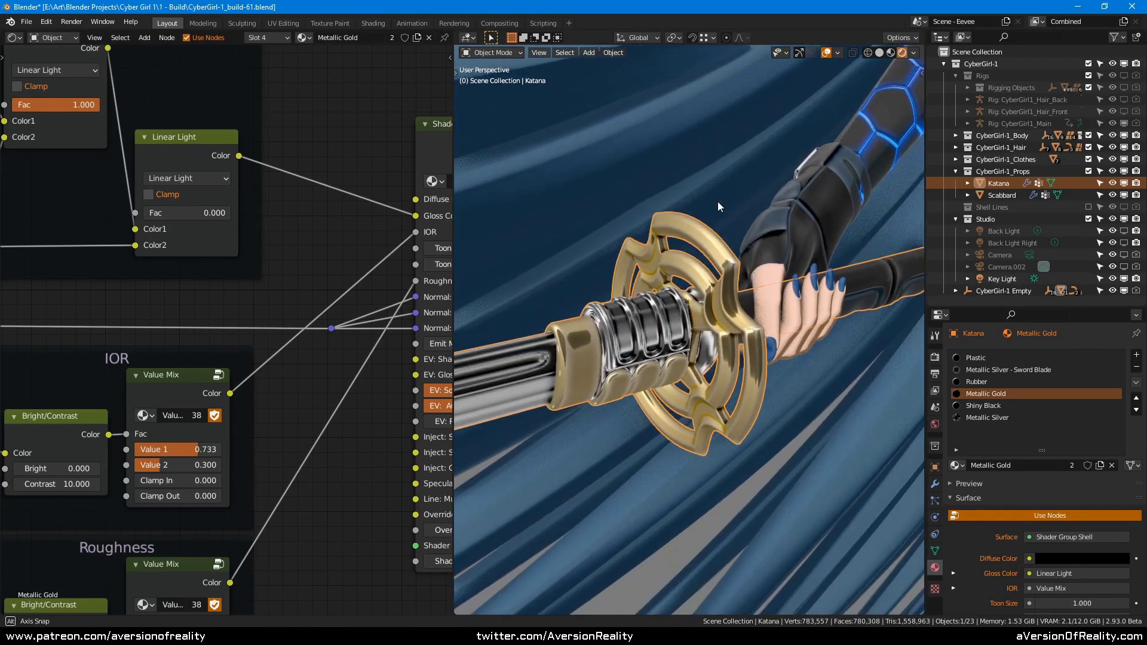
pyautogui.scroll(3, 695, 233)
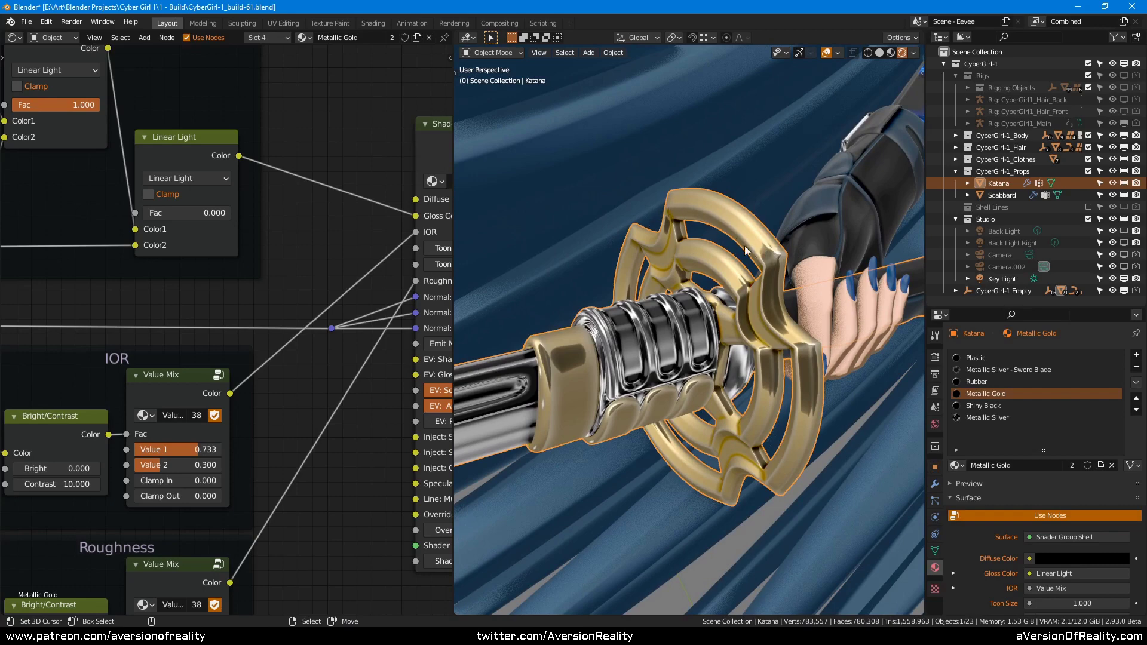
pyautogui.moveTo(144, 213); pyautogui.dragTo(231, 213)
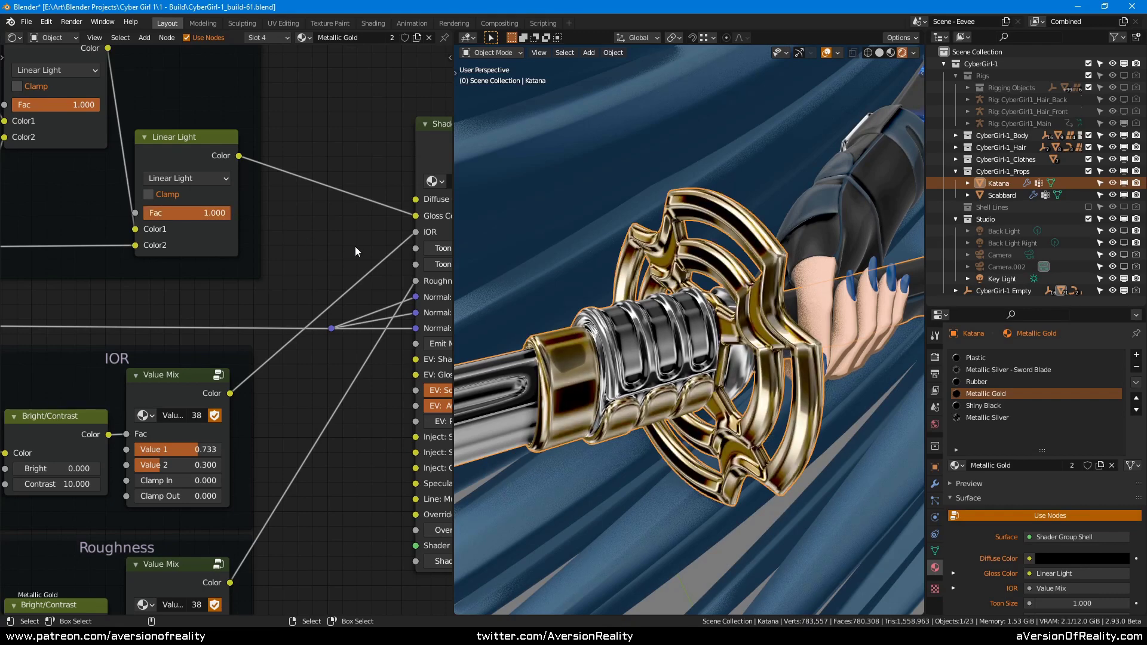
# - Switch to Chrome, enlarge its window to full screen and examine the Wikipedia chrome plating image in the "chrome metal" image results
pyautogui.moveTo(139, 636)
pyautogui.click(185, 589)
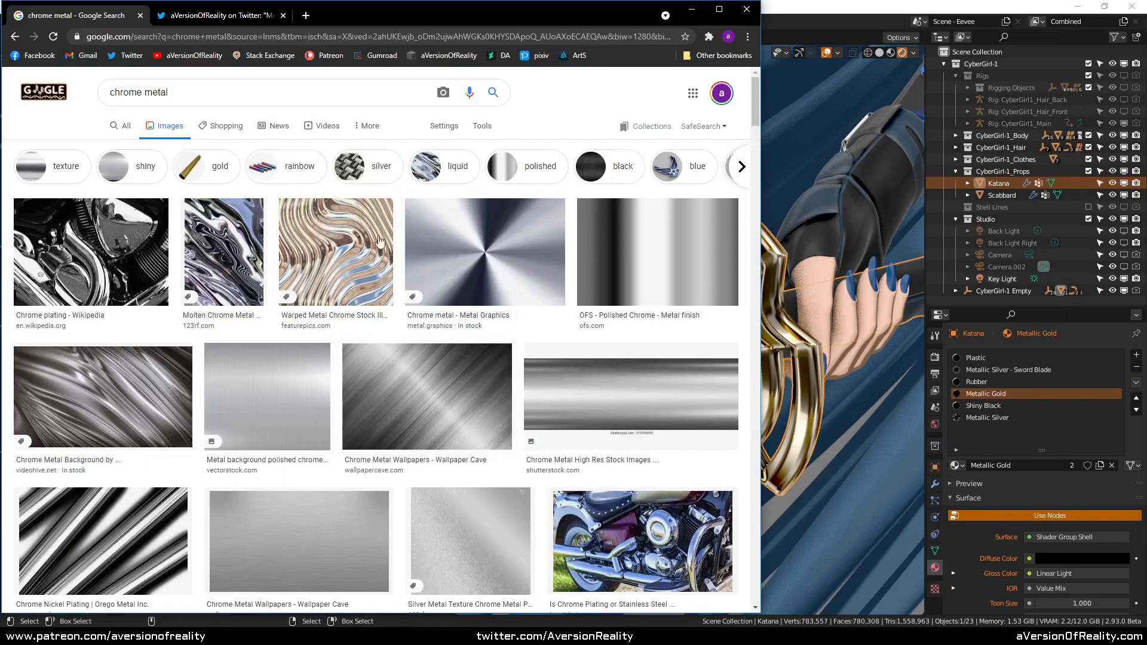
pyautogui.click(719, 14)
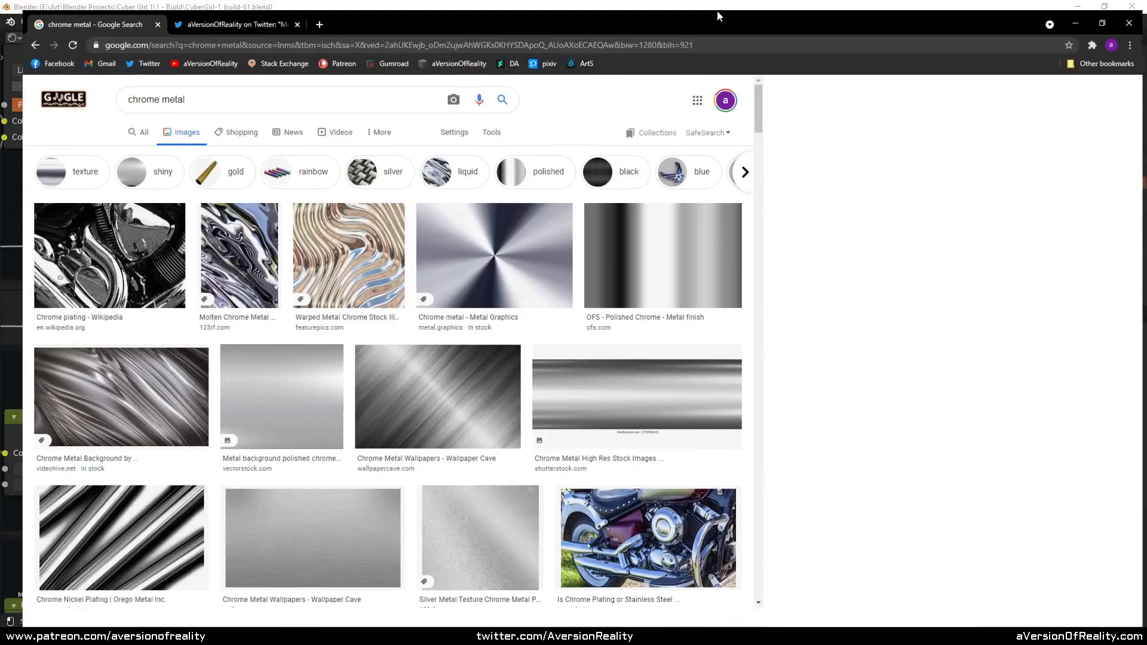
pyautogui.click(121, 253)
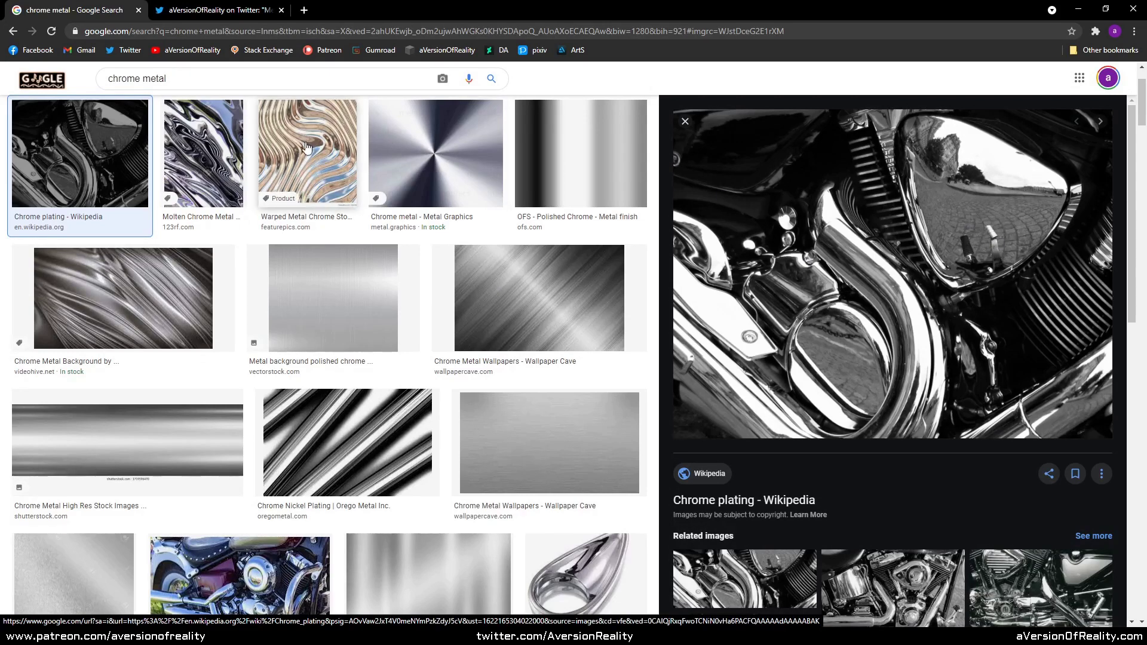
pyautogui.click(685, 121)
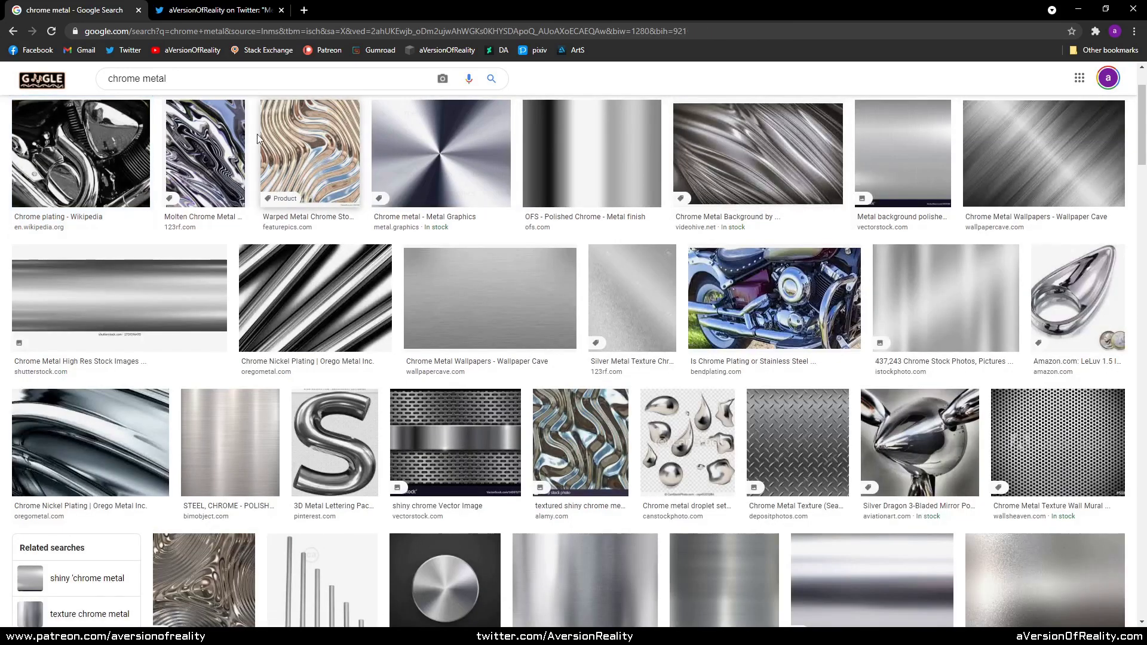
# - Examine the molten chrome and warped metal chrome images and look through further "chrome metal" results
pyautogui.click(230, 146)
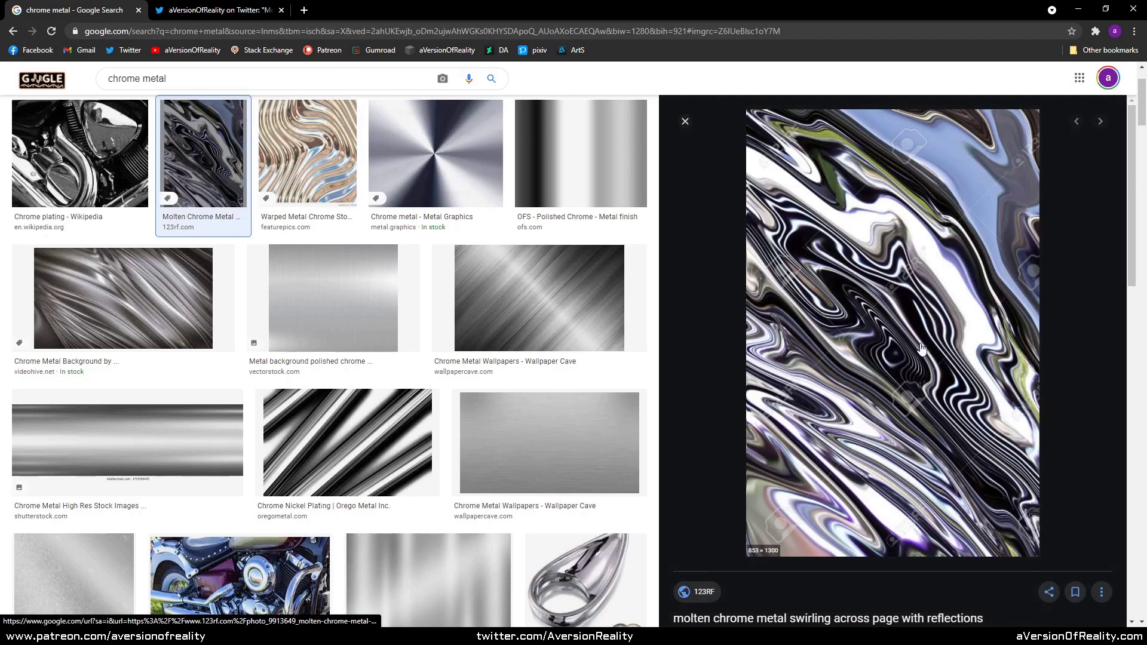
pyautogui.click(686, 121)
pyautogui.click(307, 155)
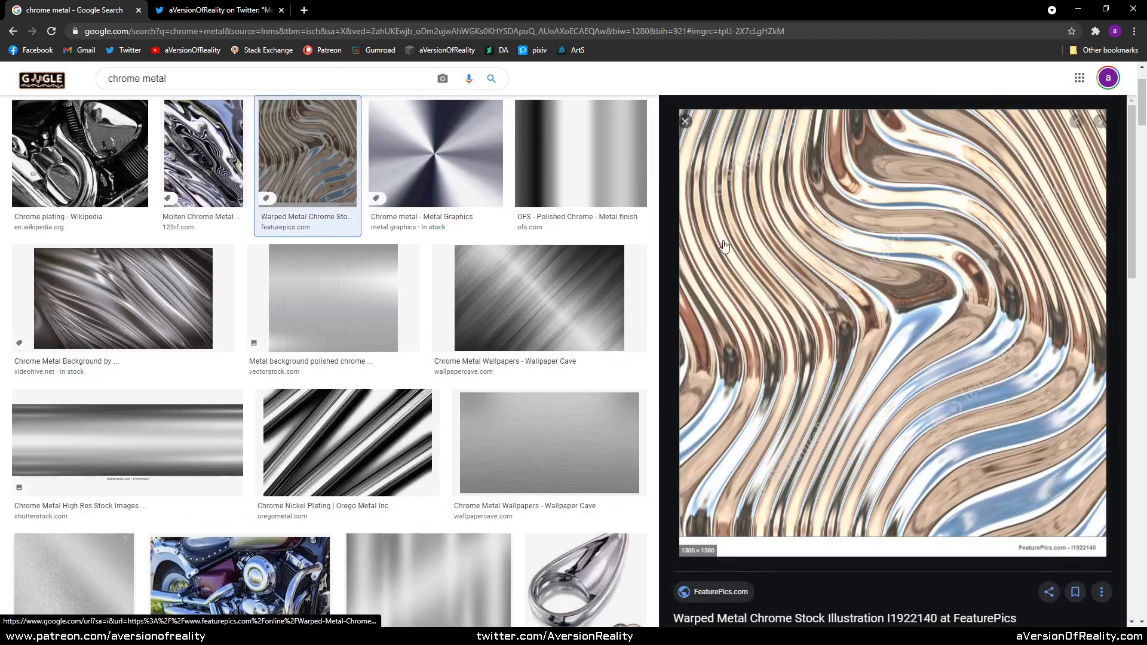
pyautogui.click(685, 121)
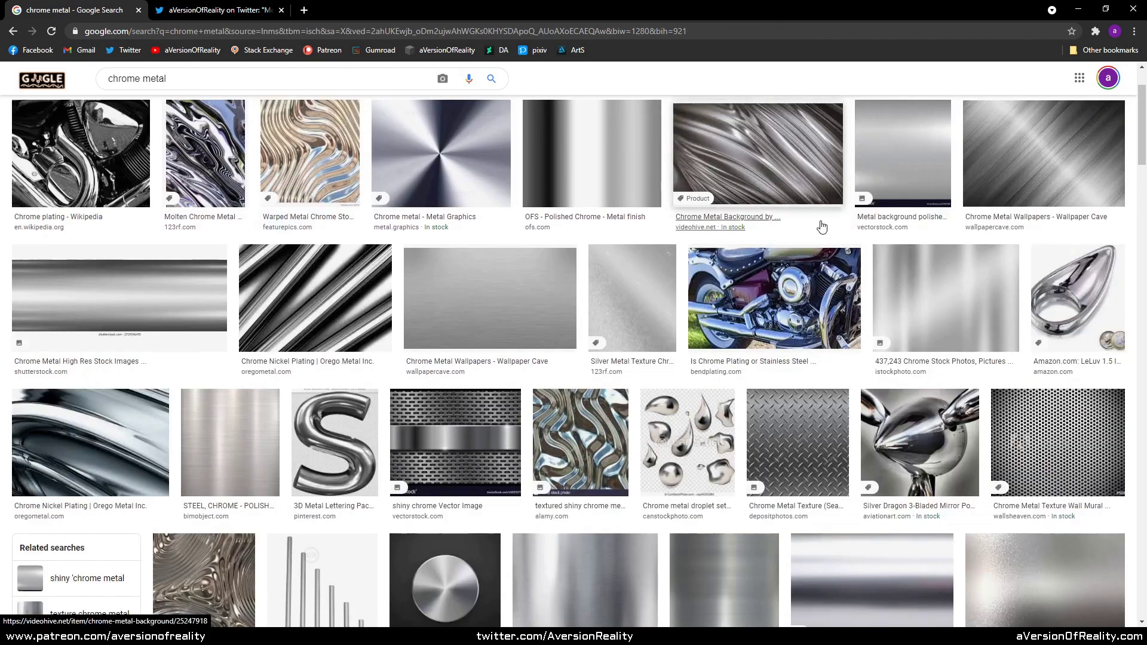
pyautogui.scroll(-2, 352, 371)
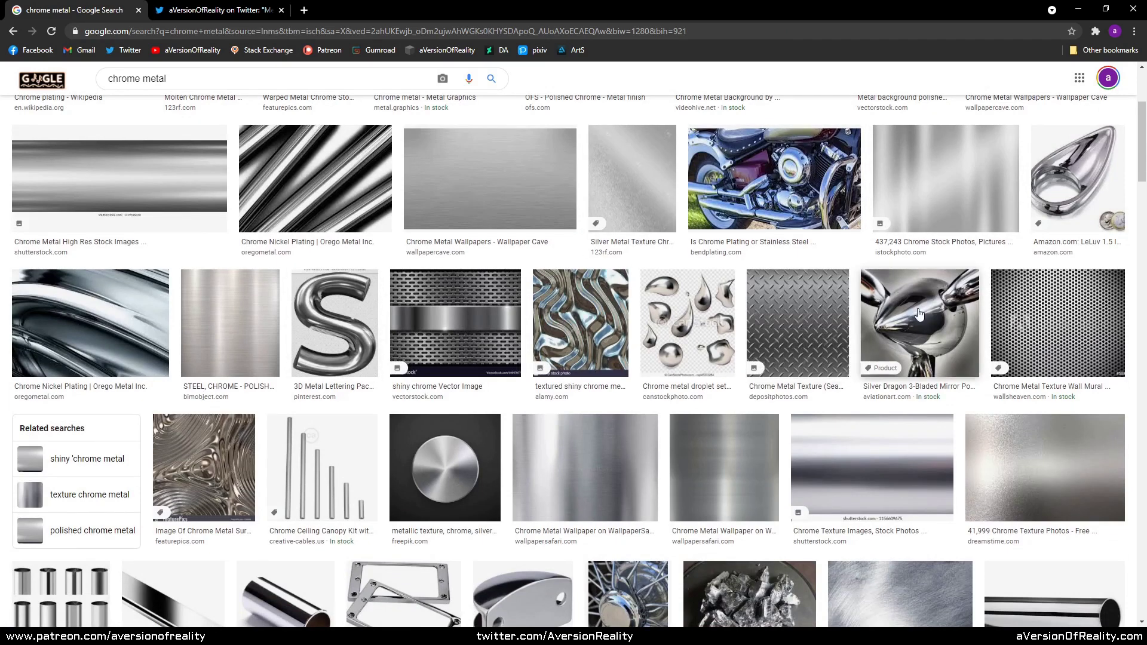
pyautogui.scroll(-1, 922, 322)
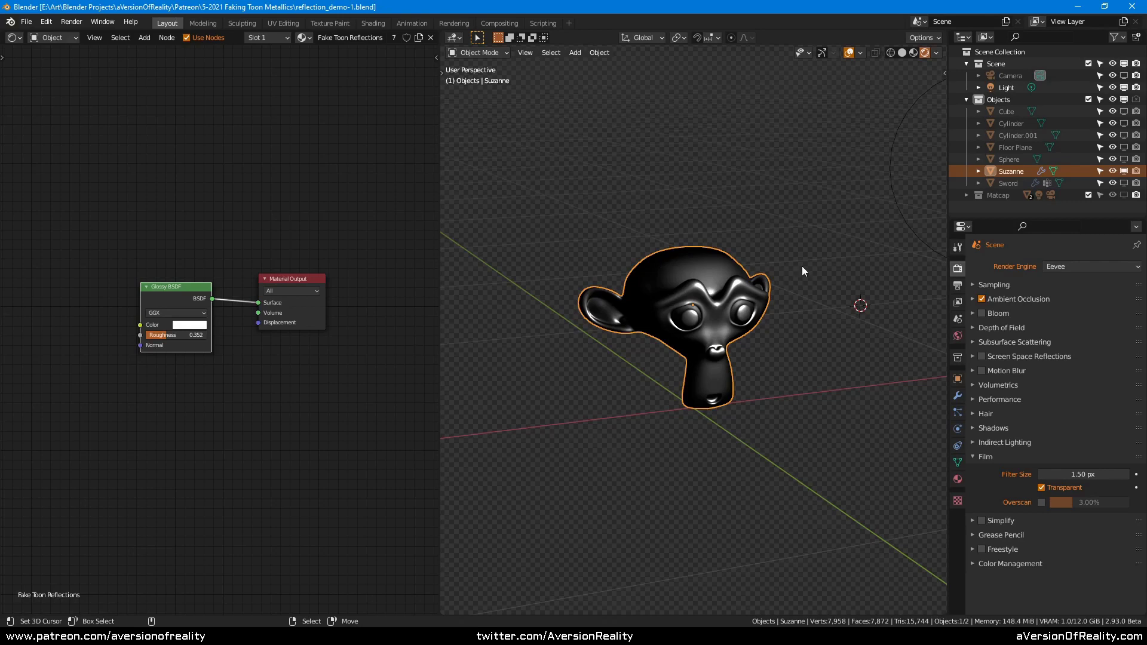
pyautogui.moveTo(805, 259); pyautogui.dragTo(802, 192, button='middle')
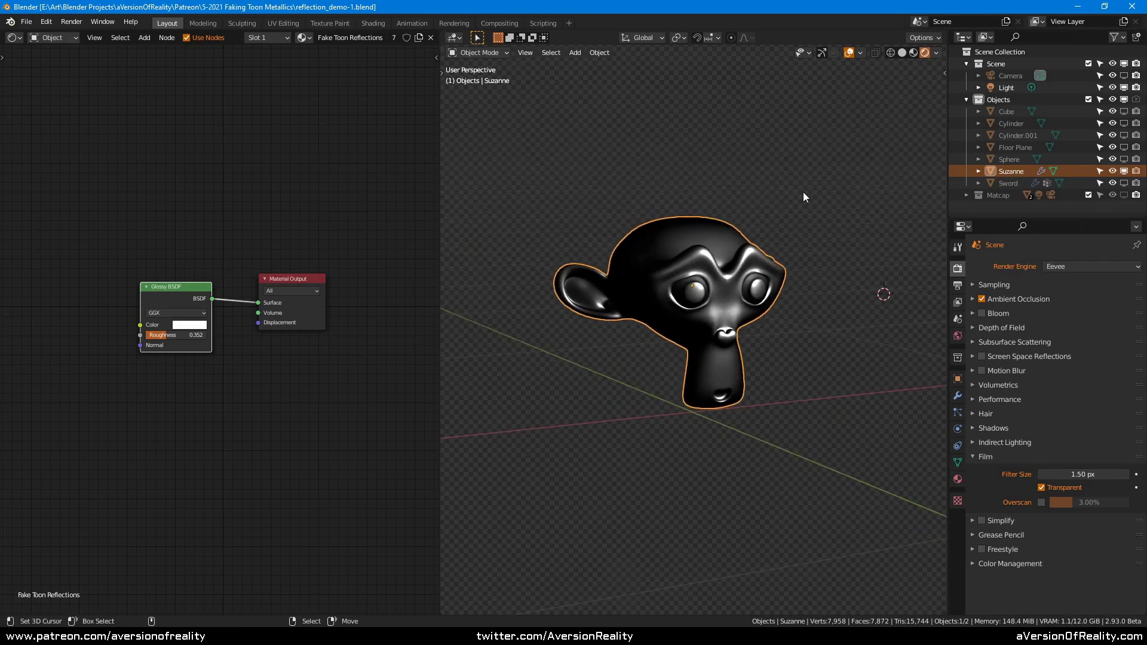
pyautogui.moveTo(716, 228); pyautogui.dragTo(677, 285, button='middle')
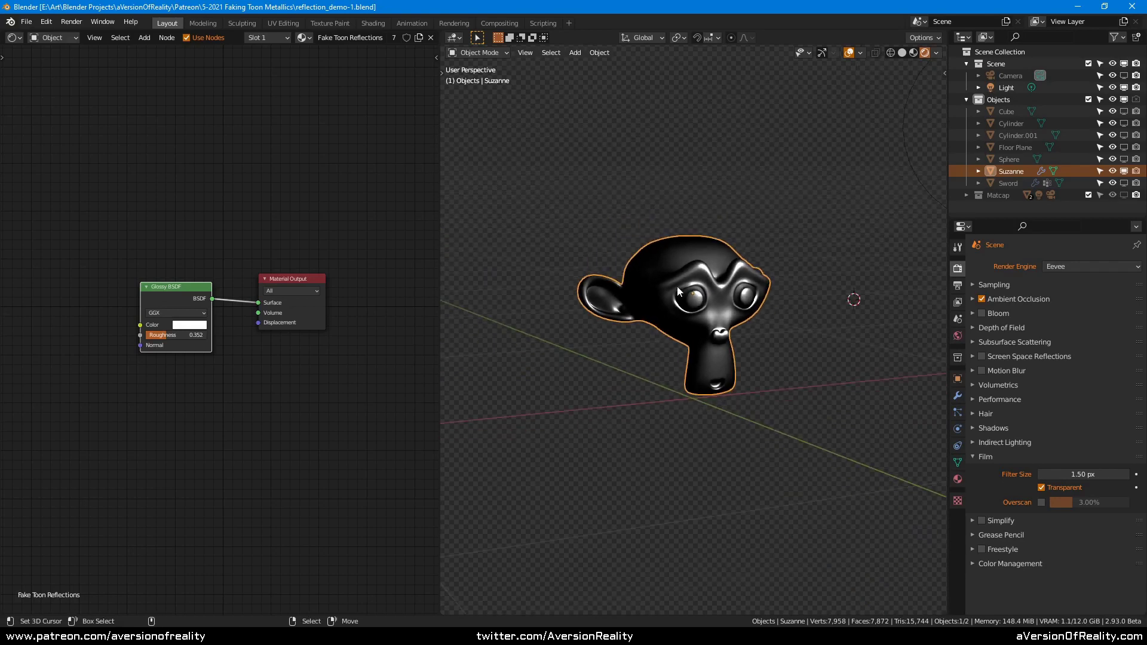
# - Examine the Glossy BSDF nodes and the light's highlights on Suzanne from several angles
pyautogui.scroll(2, 156, 273)
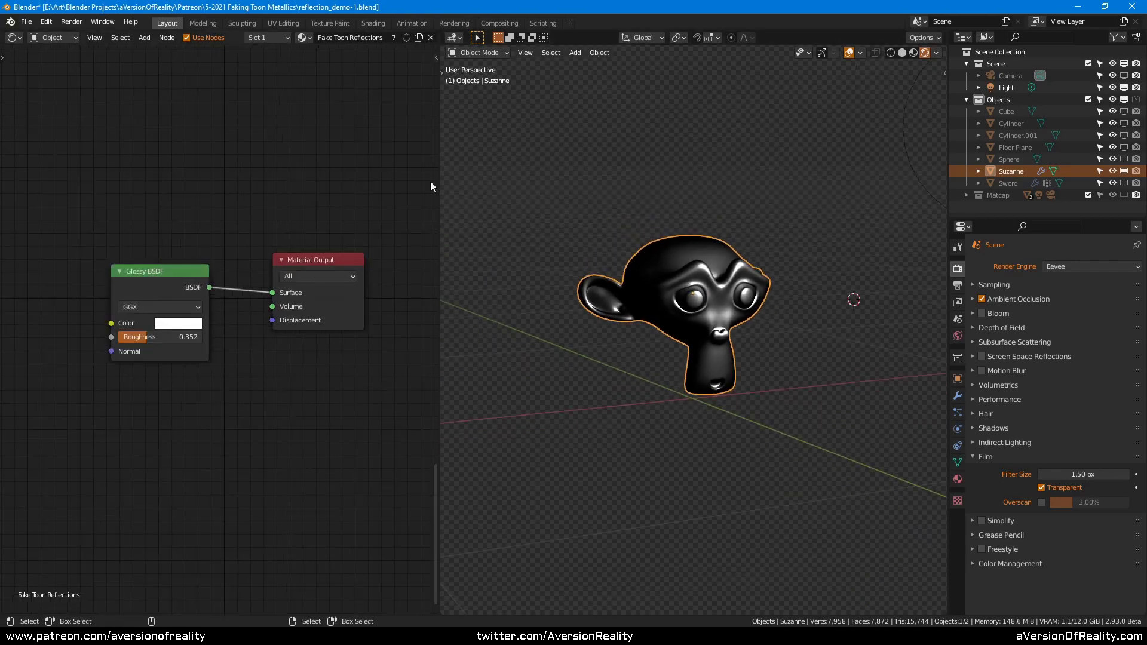
pyautogui.moveTo(792, 174); pyautogui.dragTo(812, 197, button='middle')
pyautogui.moveTo(882, 237)
pyautogui.mouseDown()
pyautogui.moveTo(809, 274)
pyautogui.moveTo(848, 238)
pyautogui.mouseUp()
pyautogui.moveTo(848, 239); pyautogui.dragTo(791, 189, button='middle')
pyautogui.click(740, 296)
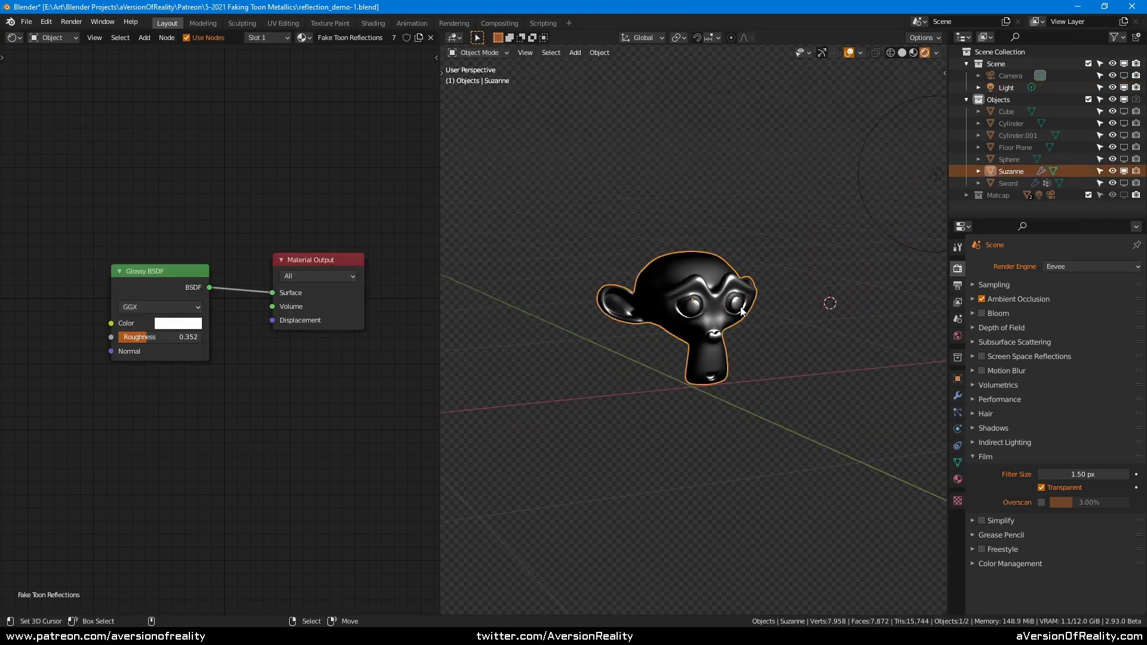
pyautogui.moveTo(741, 296); pyautogui.dragTo(808, 182, button='middle')
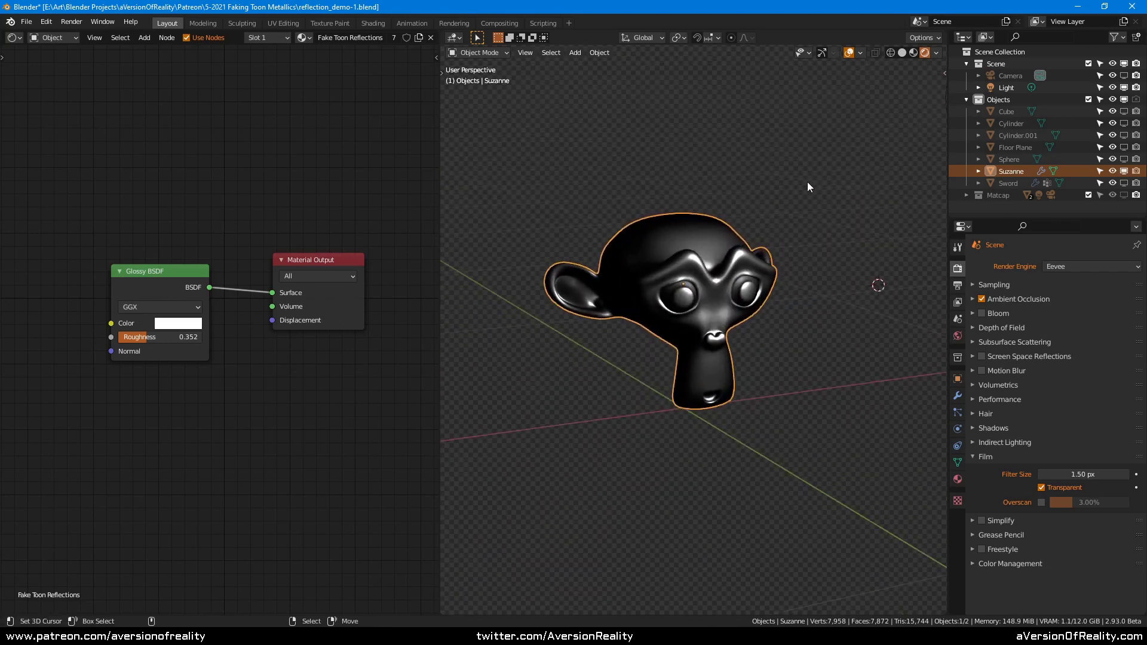
# - Raise the world background Strength to 0.200 and examine the glossy Suzanne from several sides
pyautogui.click(958, 336)
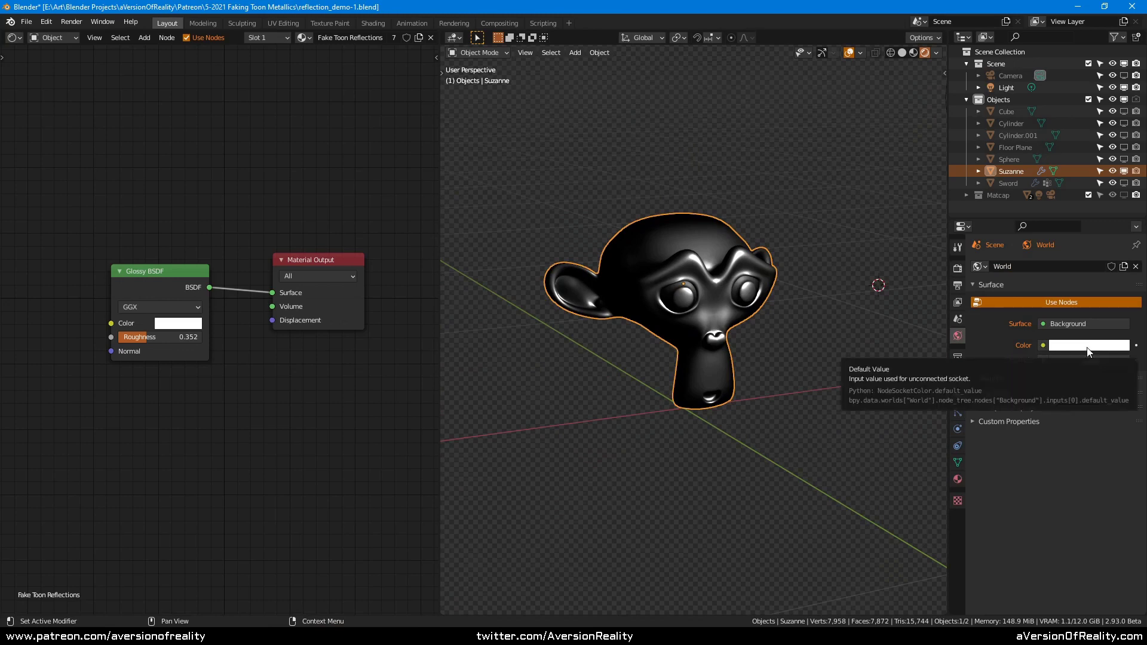
pyautogui.click(1089, 347)
pyautogui.click(1089, 392)
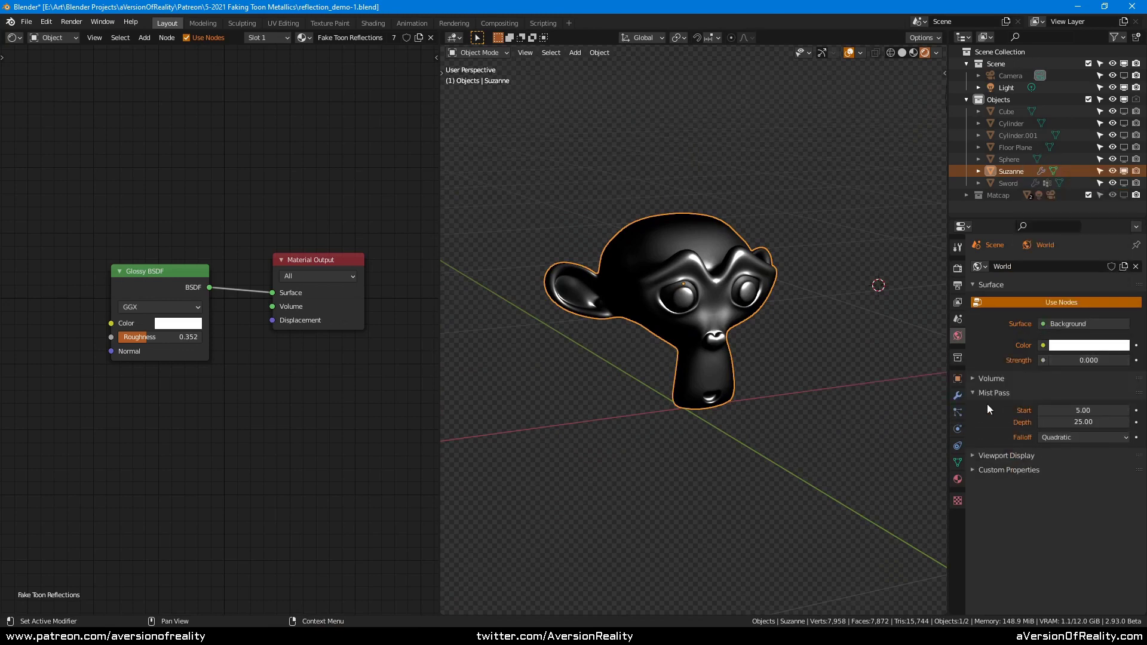
pyautogui.click(974, 392)
pyautogui.click(1126, 360)
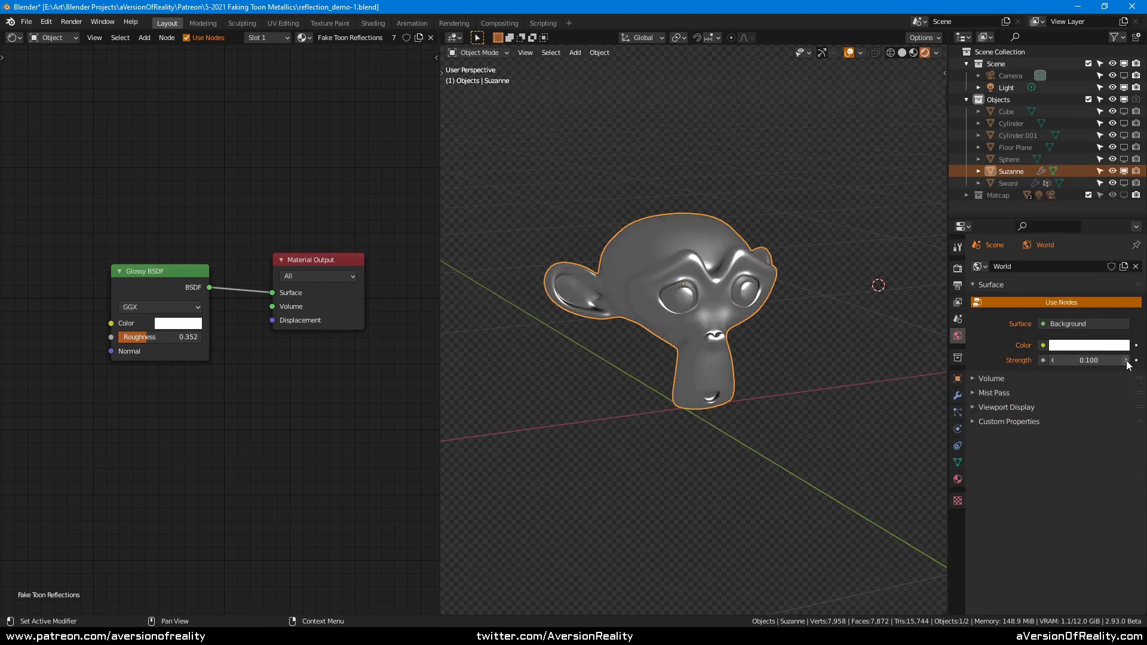
pyautogui.click(1127, 360)
pyautogui.moveTo(836, 96); pyautogui.dragTo(697, 242, button='middle')
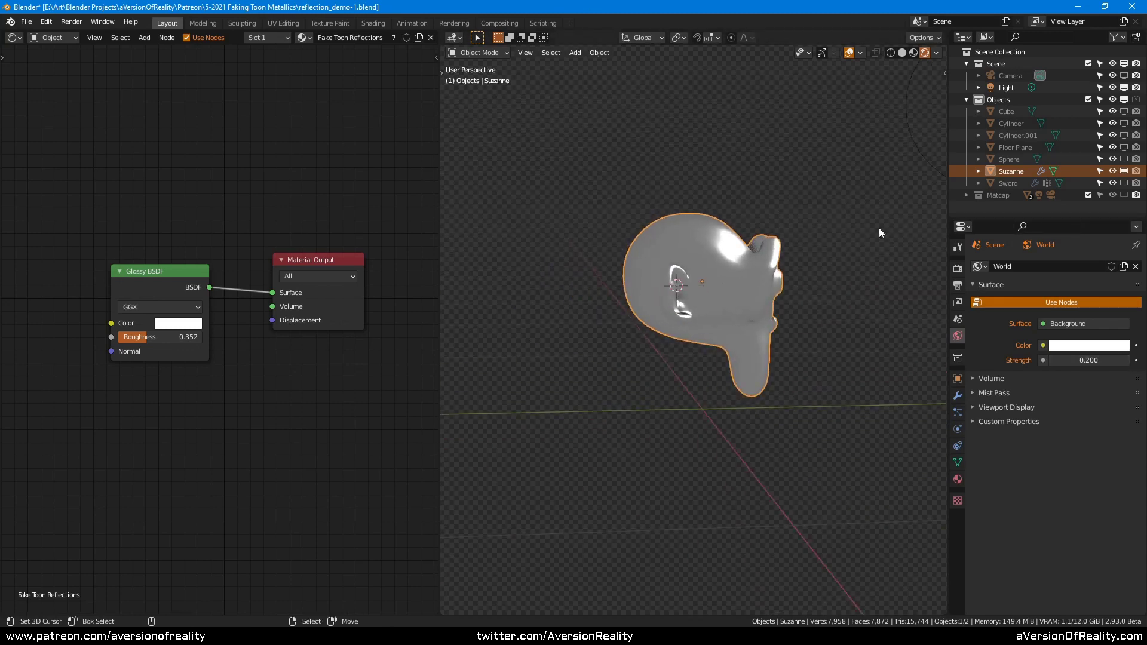
pyautogui.moveTo(879, 232); pyautogui.dragTo(657, 271, button='middle')
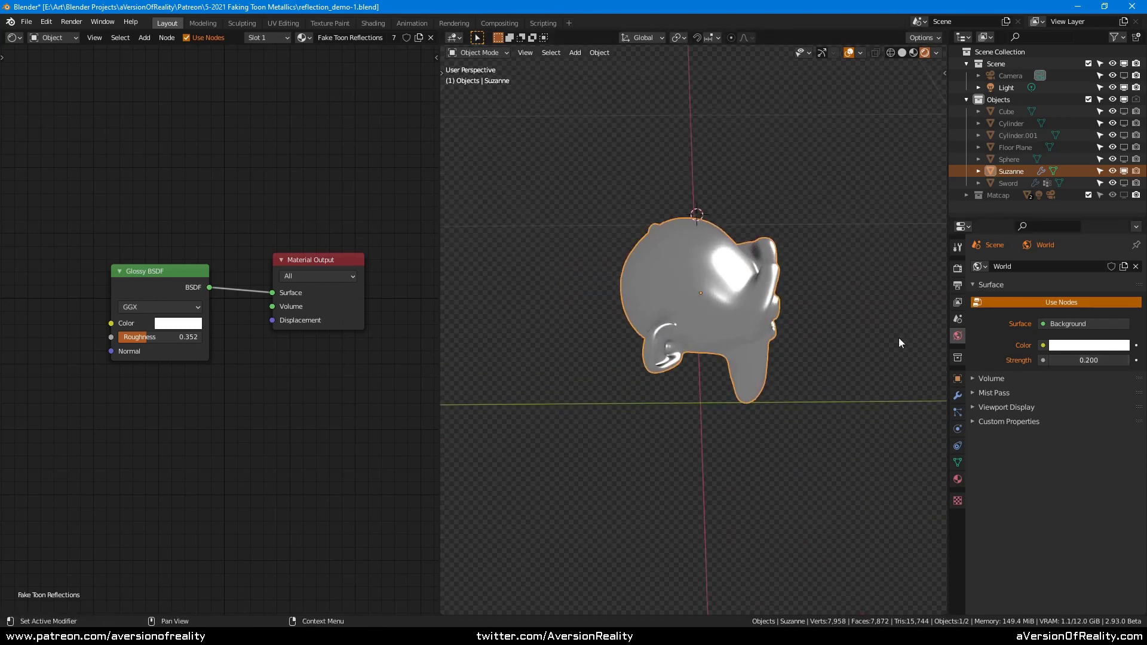
pyautogui.moveTo(879, 239); pyautogui.dragTo(727, 211, button='middle')
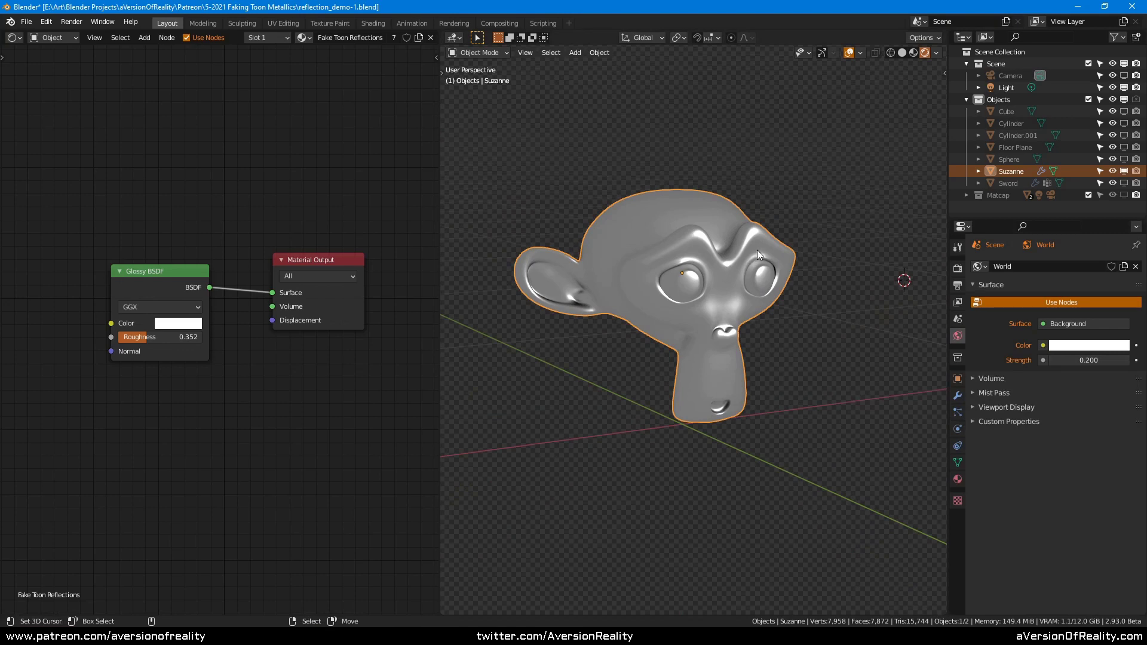
# - Set the world background Strength back to 0
pyautogui.click(1053, 361)
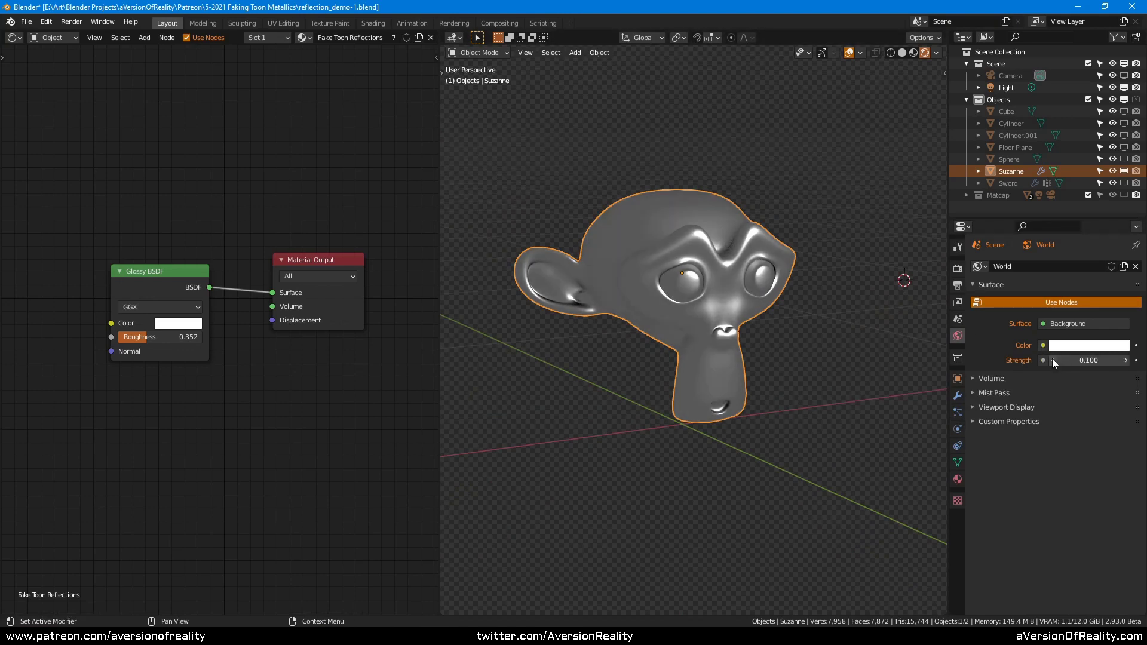
pyautogui.click(1092, 361)
pyautogui.hotkey('ctrl', 'a')
pyautogui.write('0')
pyautogui.press('Return')
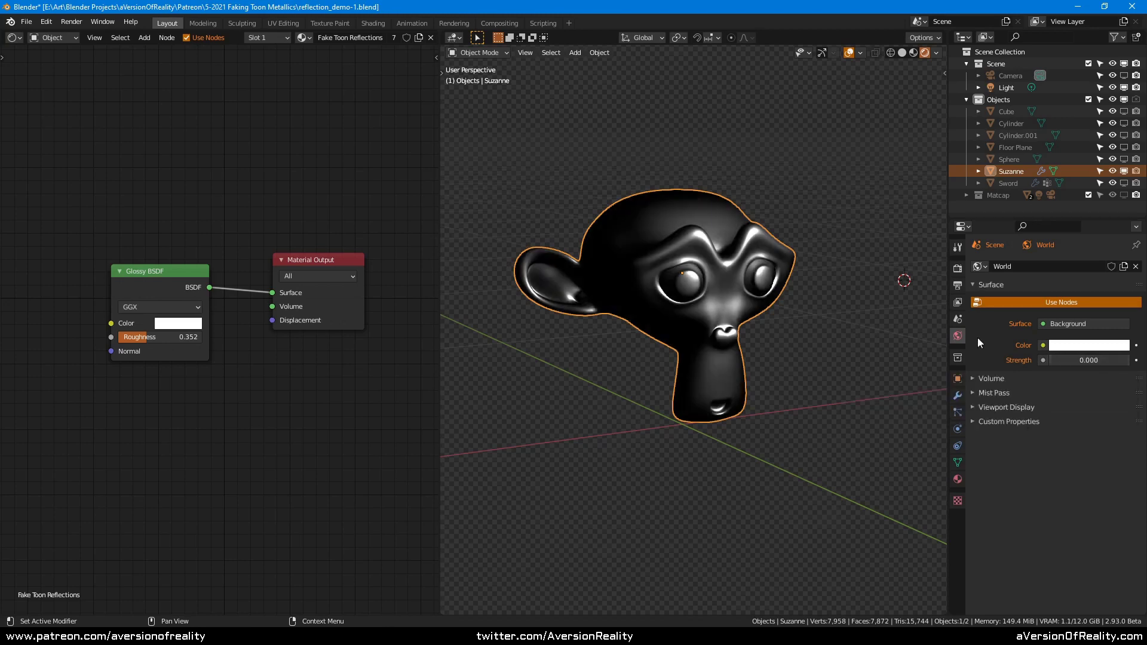
# - Set the render engine to Cycles and examine the glossy Suzanne with the viewport overlays hidden and shown
pyautogui.click(957, 269)
pyautogui.click(1077, 265)
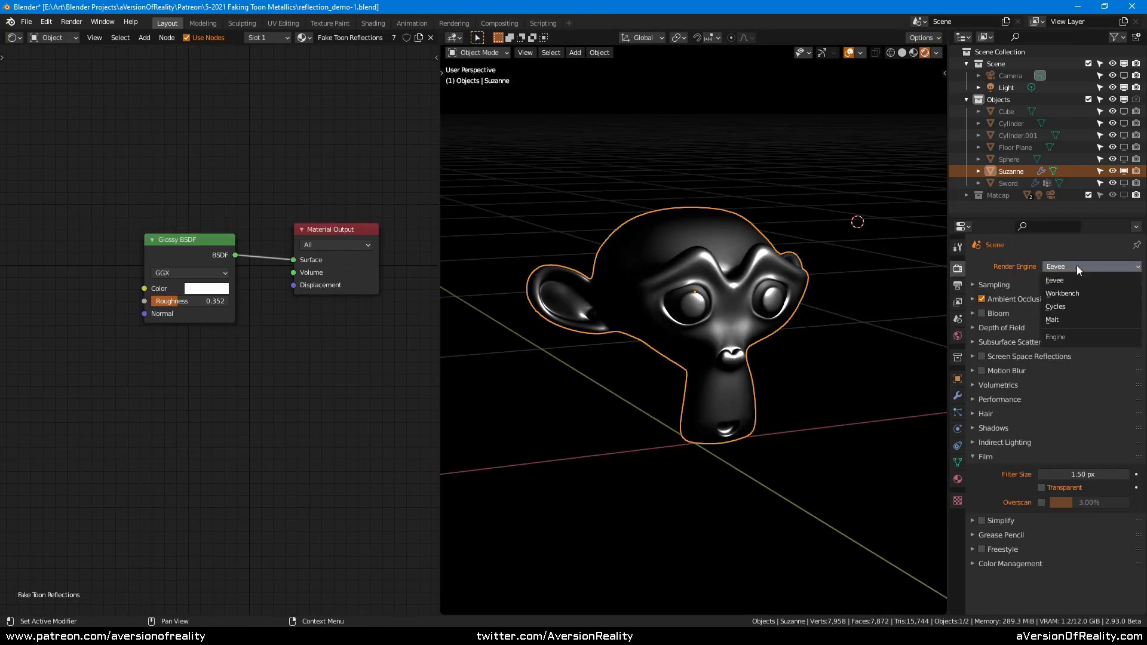
pyautogui.click(1070, 307)
pyautogui.hotkey('shift', 'alt', 'z')
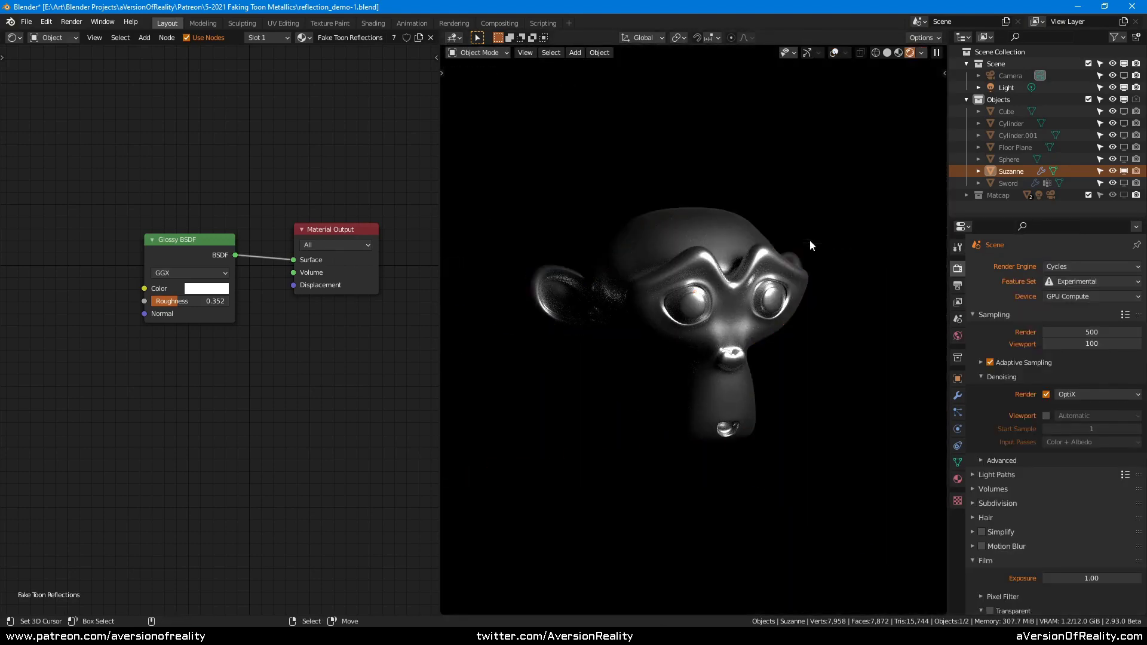
pyautogui.moveTo(809, 239)
pyautogui.mouseDown(button='middle')
pyautogui.moveTo(853, 234)
pyautogui.moveTo(825, 254)
pyautogui.mouseUp(button='middle')
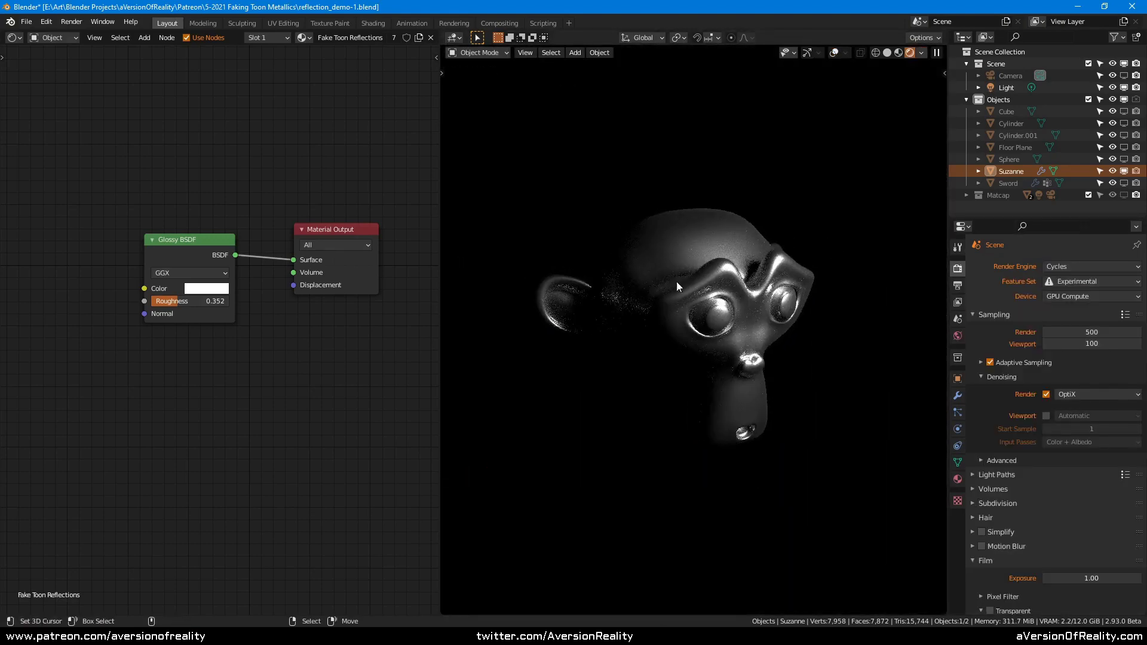
pyautogui.hotkey('shift', 'alt', 'z')
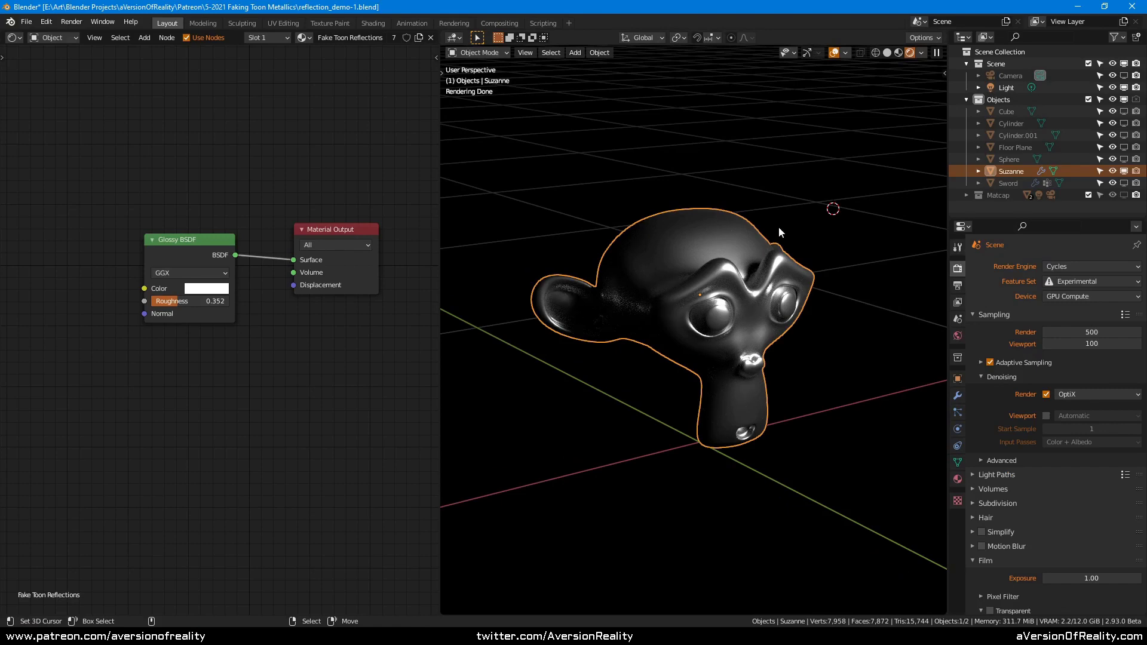
pyautogui.moveTo(779, 232); pyautogui.dragTo(769, 219, button='middle')
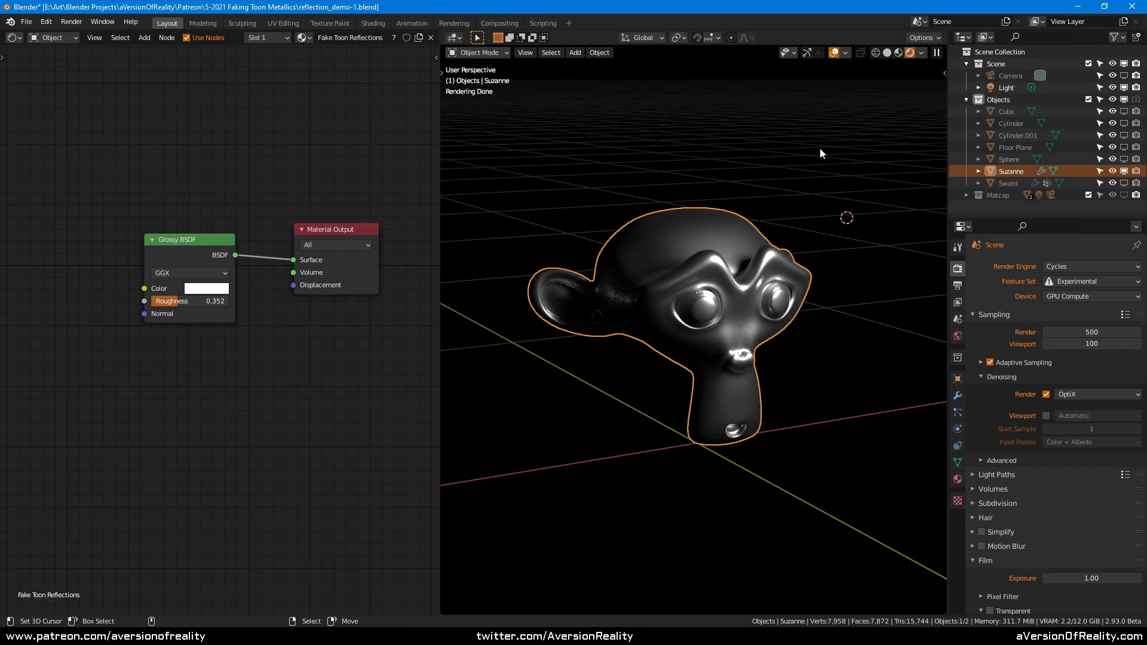
pyautogui.keyDown('shift'); pyautogui.moveTo(819, 148); pyautogui.dragTo(821, 151, button='middle'); pyautogui.keyUp('shift')
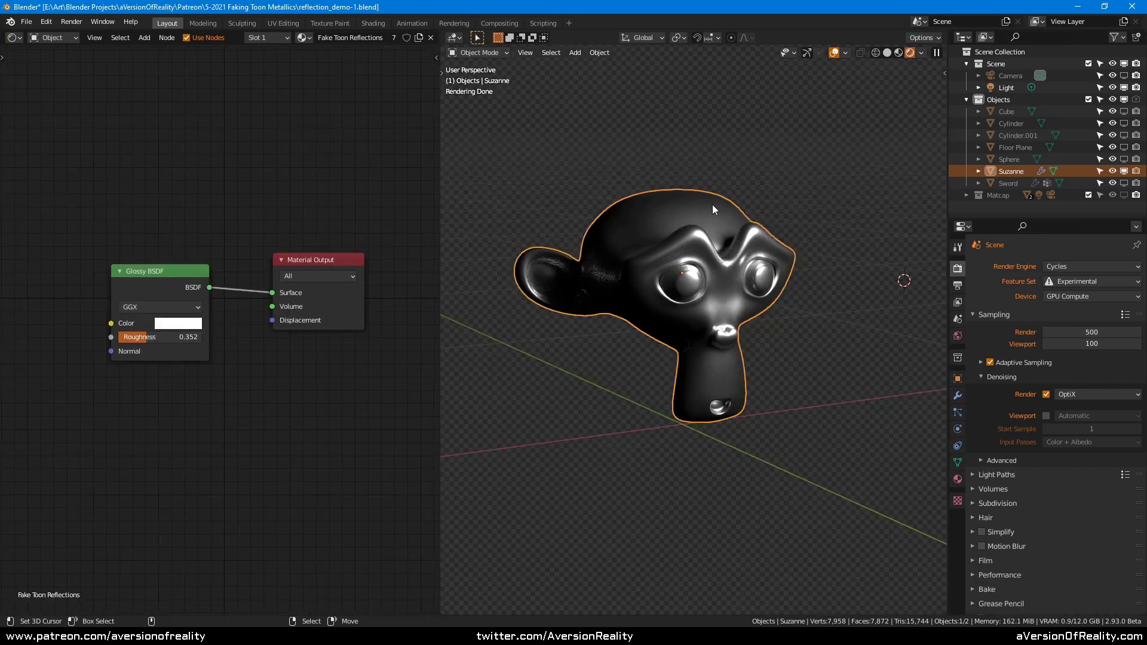
# - Switch the viewport to Material Preview shading and set the render engine back to Eevee
pyautogui.press('z')
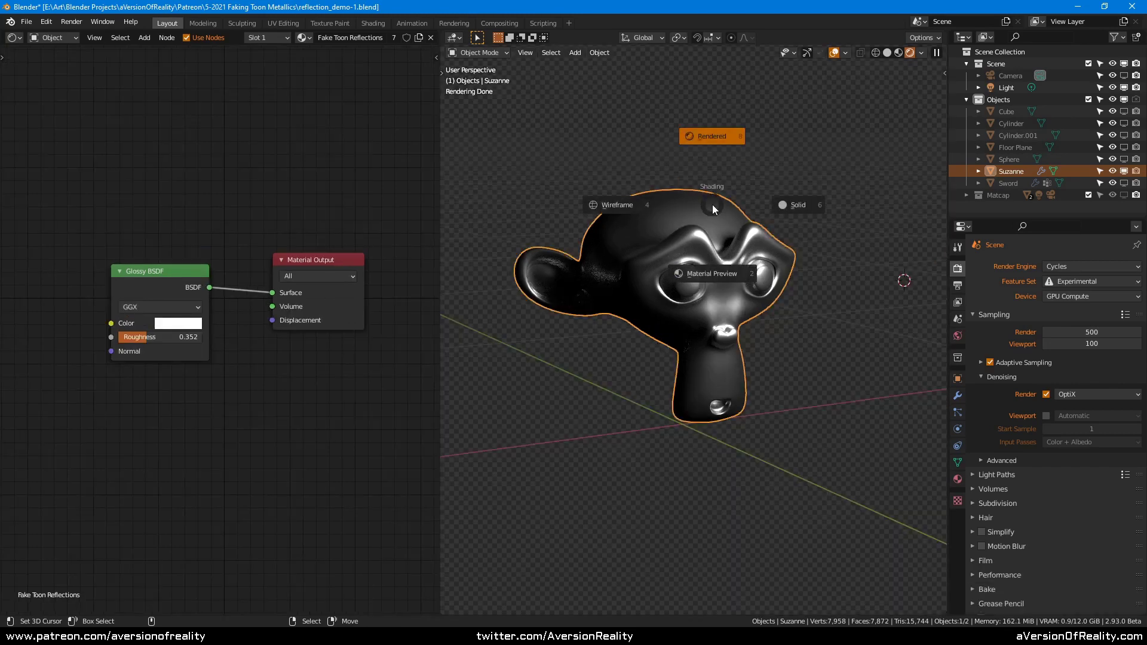
pyautogui.click(718, 276)
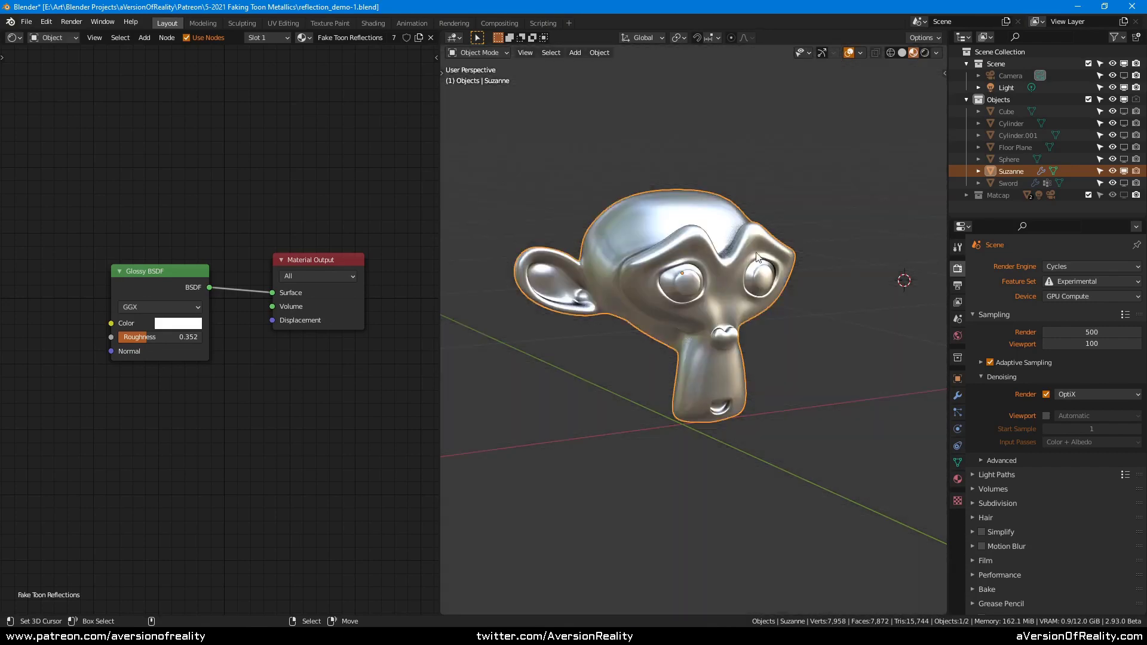
pyautogui.moveTo(758, 257); pyautogui.dragTo(787, 227, button='middle')
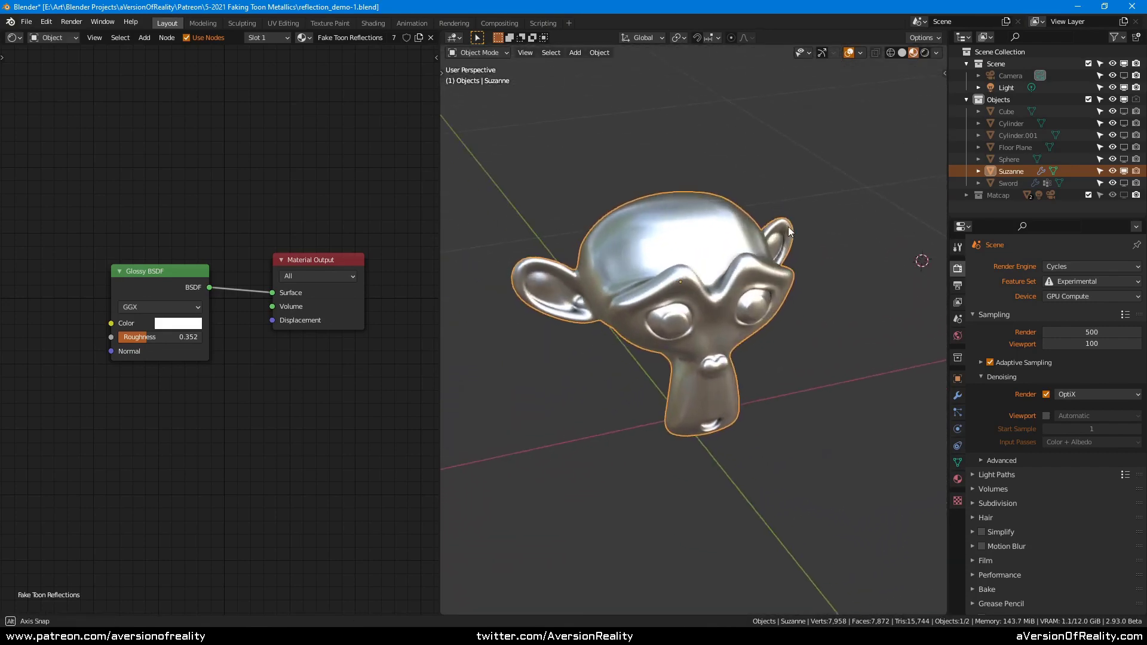
pyautogui.click(1071, 267)
pyautogui.click(1087, 281)
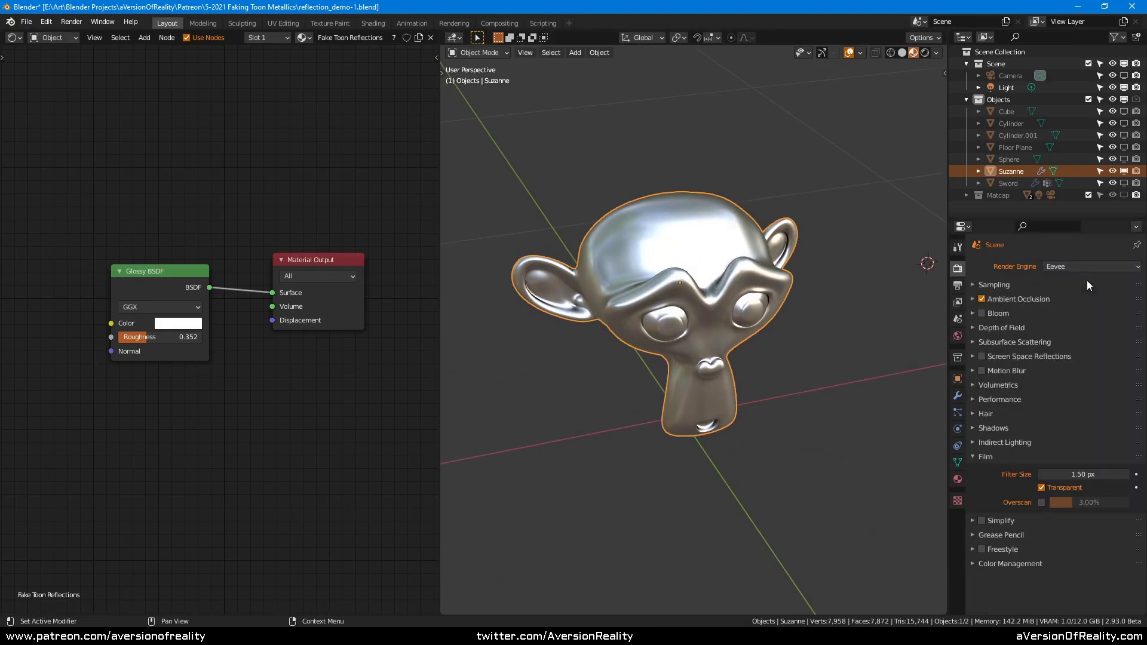
pyautogui.moveTo(718, 258); pyautogui.dragTo(761, 231, button='middle')
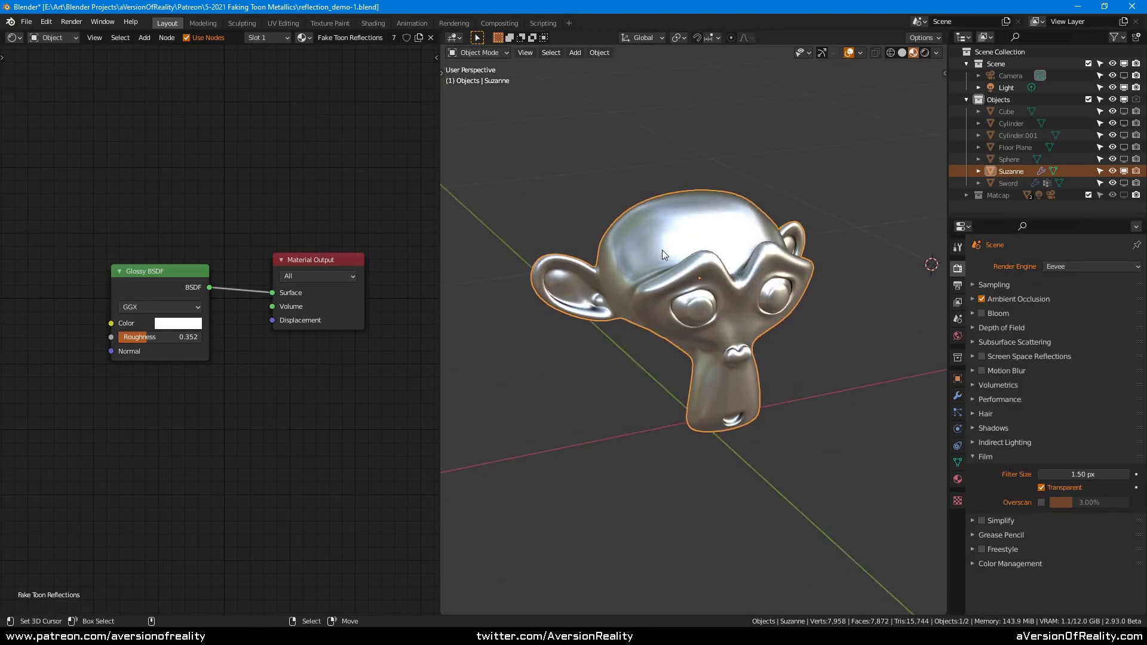
pyautogui.moveTo(659, 234); pyautogui.dragTo(775, 192, button='middle')
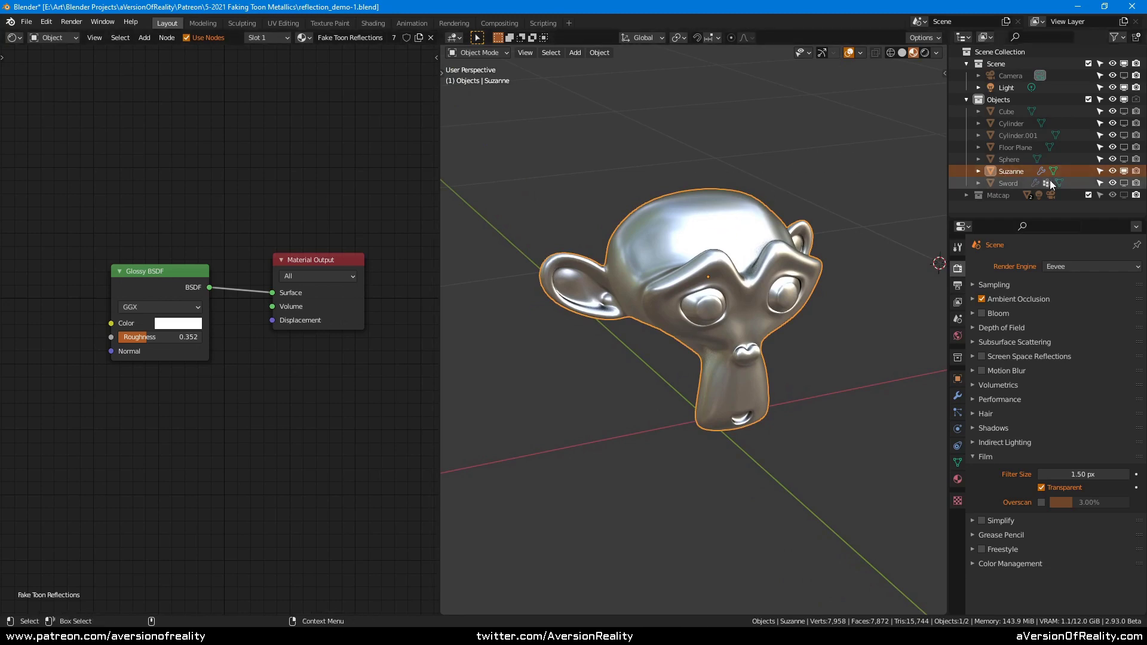
# - Unhide the Sphere beside Suzanne and lower the Glossy BSDF Roughness to 0.000
pyautogui.click(1124, 160)
pyautogui.moveTo(768, 184); pyautogui.dragTo(669, 199, button='middle')
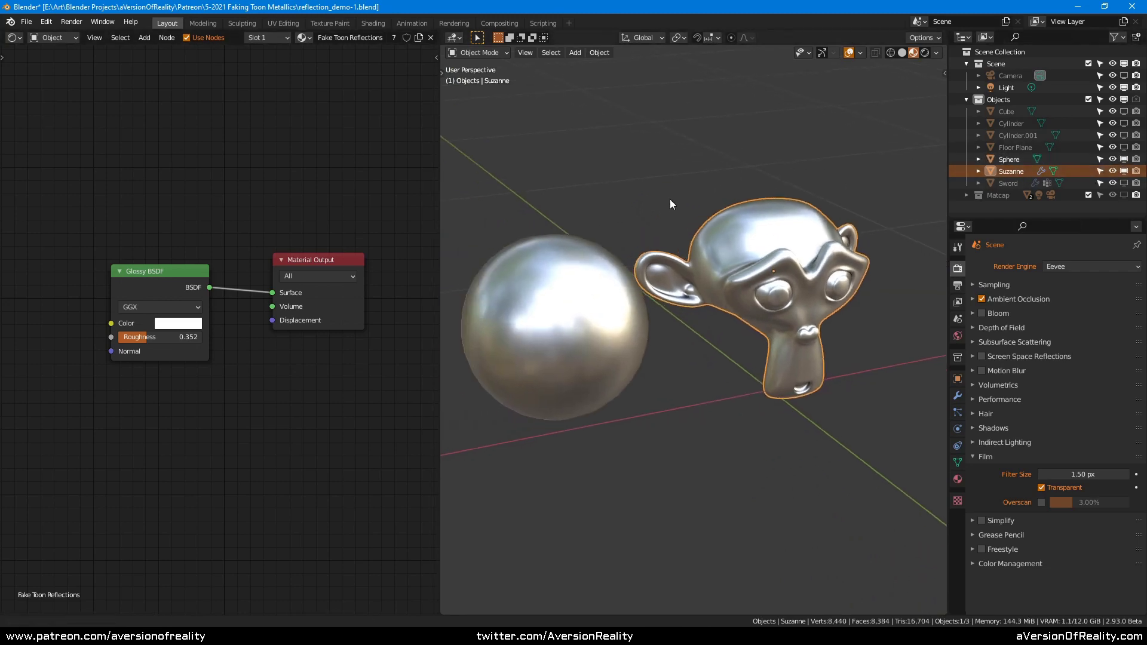
pyautogui.moveTo(149, 337); pyautogui.dragTo(113, 336)
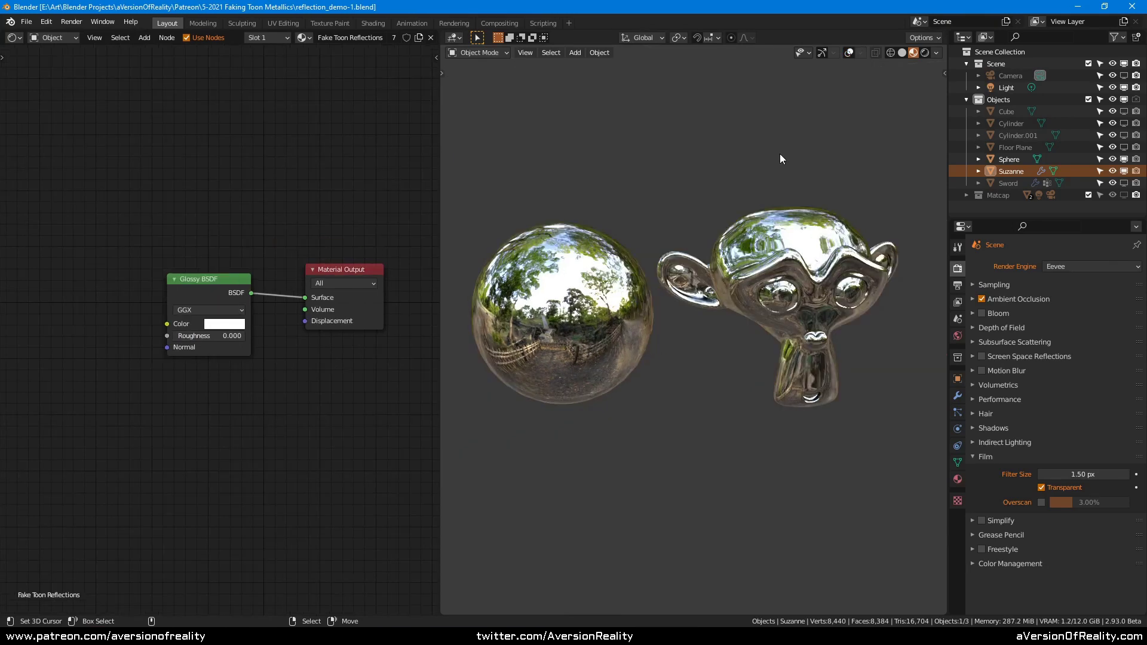
# - Examine the mirrored sphere and Suzanne, and switch the viewport to Rendered shading
pyautogui.moveTo(821, 160)
pyautogui.mouseDown(button='middle')
pyautogui.moveTo(854, 177)
pyautogui.moveTo(856, 235)
pyautogui.moveTo(850, 171)
pyautogui.moveTo(791, 145)
pyautogui.moveTo(763, 153)
pyautogui.moveTo(760, 140)
pyautogui.moveTo(786, 113)
pyautogui.moveTo(843, 156)
pyautogui.moveTo(836, 167)
pyautogui.mouseUp(button='middle')
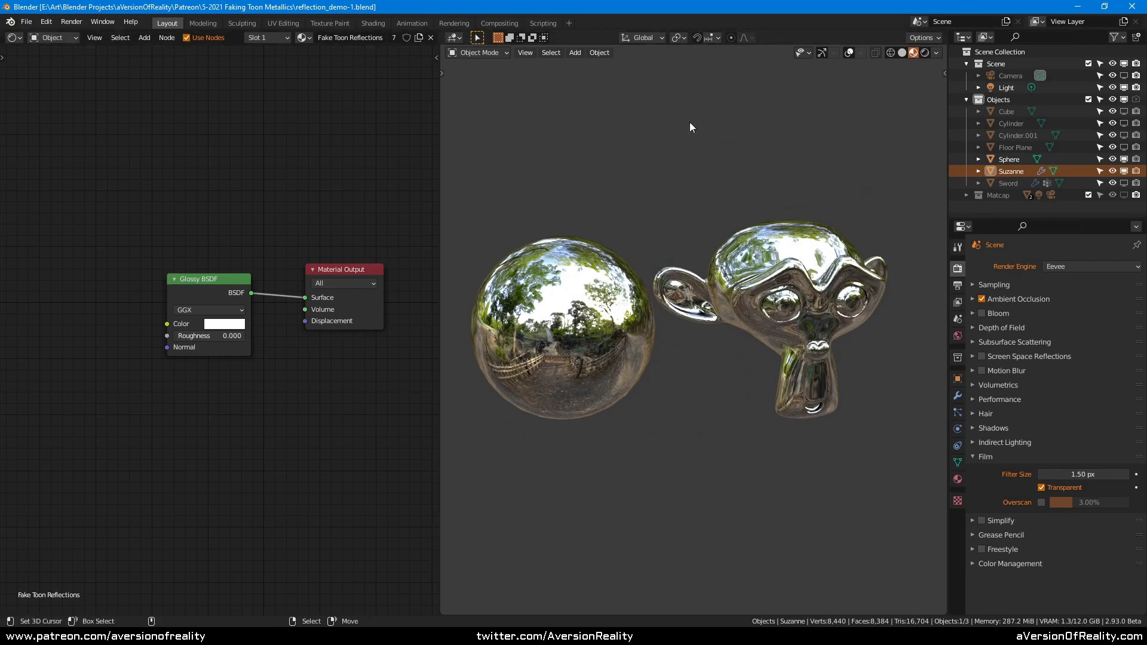
pyautogui.press('z')
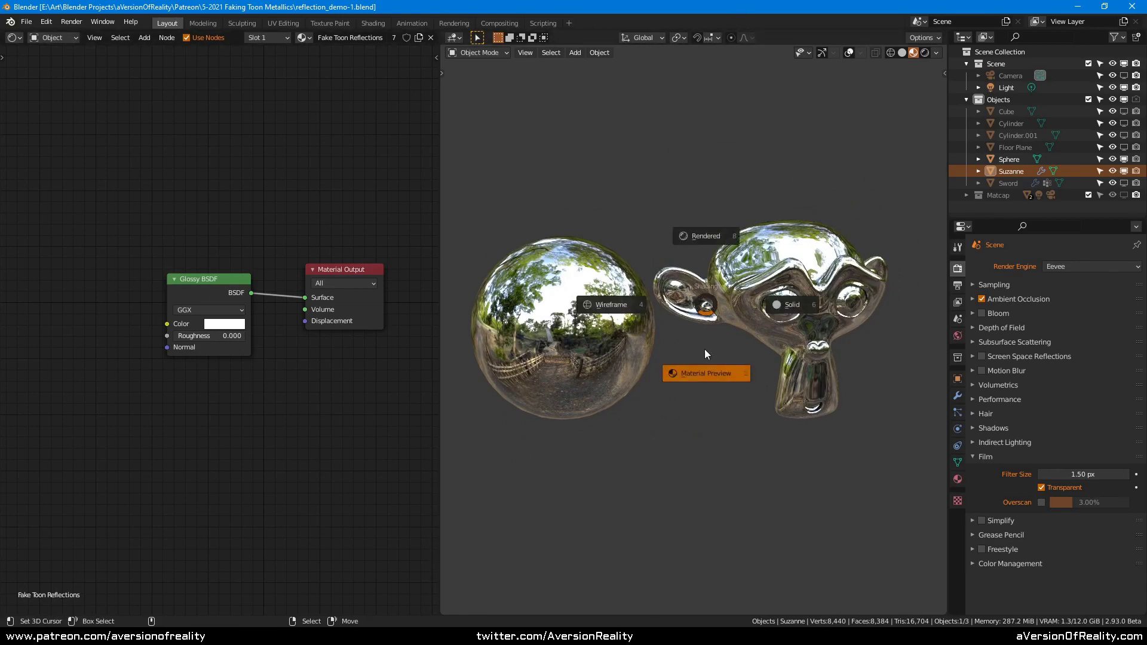
pyautogui.click(712, 231)
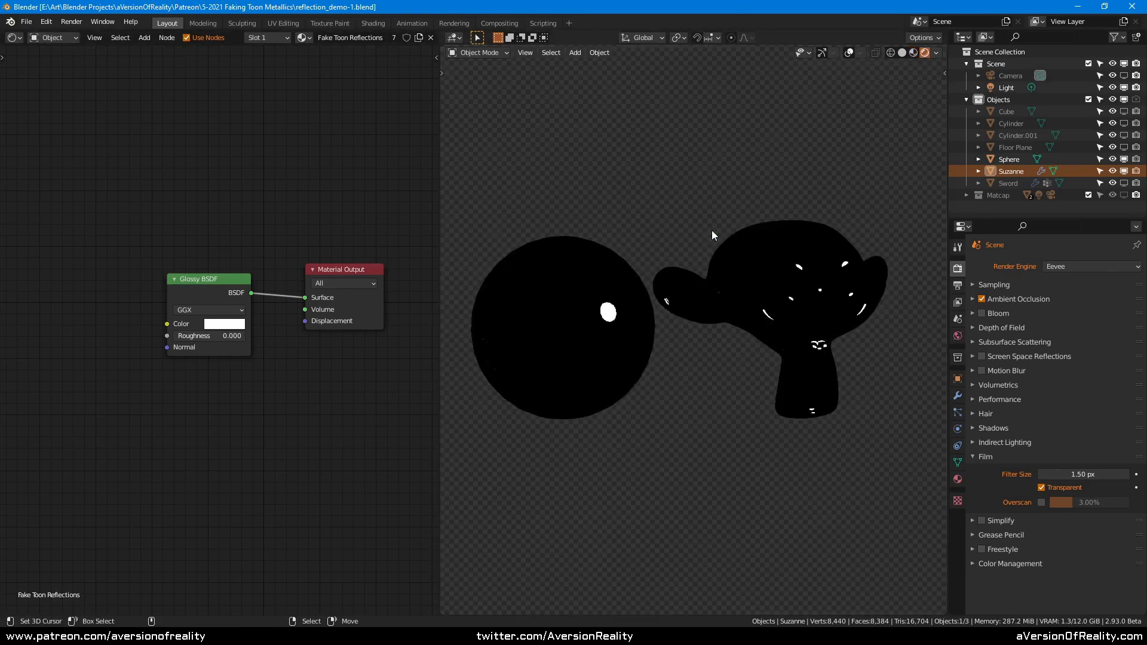
# - In the World shader, link the Ice_Lake_HiRes_TMap.jpg texture's Color to the Background node and set its Strength to 1
pyautogui.click(60, 37)
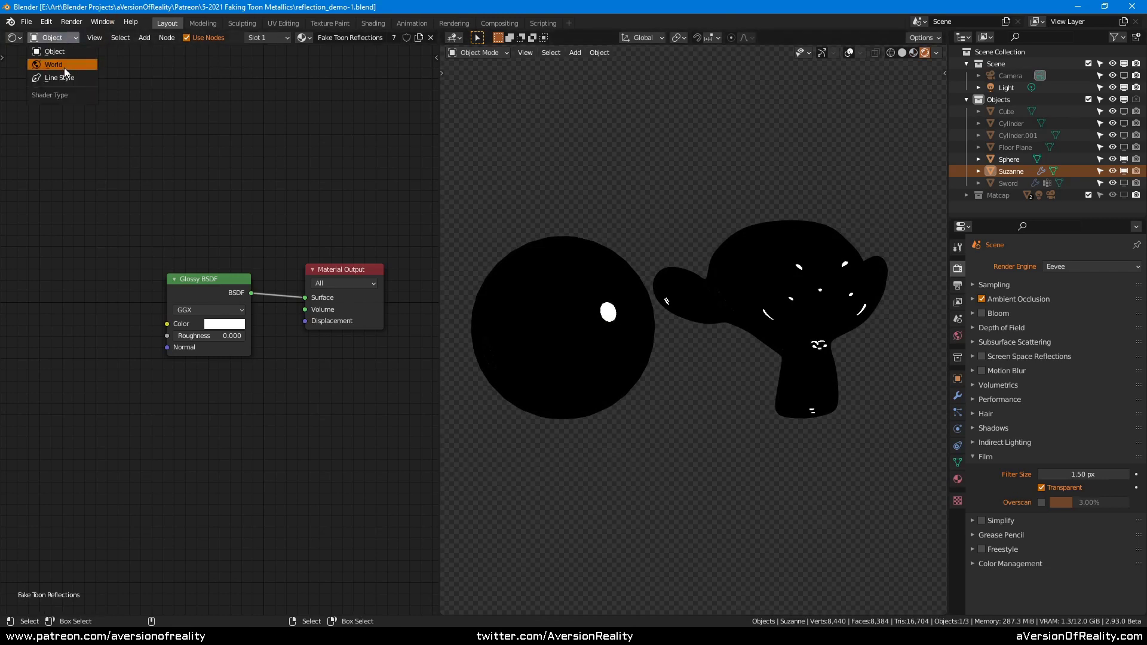
pyautogui.click(63, 66)
pyautogui.moveTo(129, 213); pyautogui.dragTo(190, 202, button='middle')
pyautogui.moveTo(198, 223); pyautogui.dragTo(267, 273)
pyautogui.click(266, 273)
pyautogui.write('1')
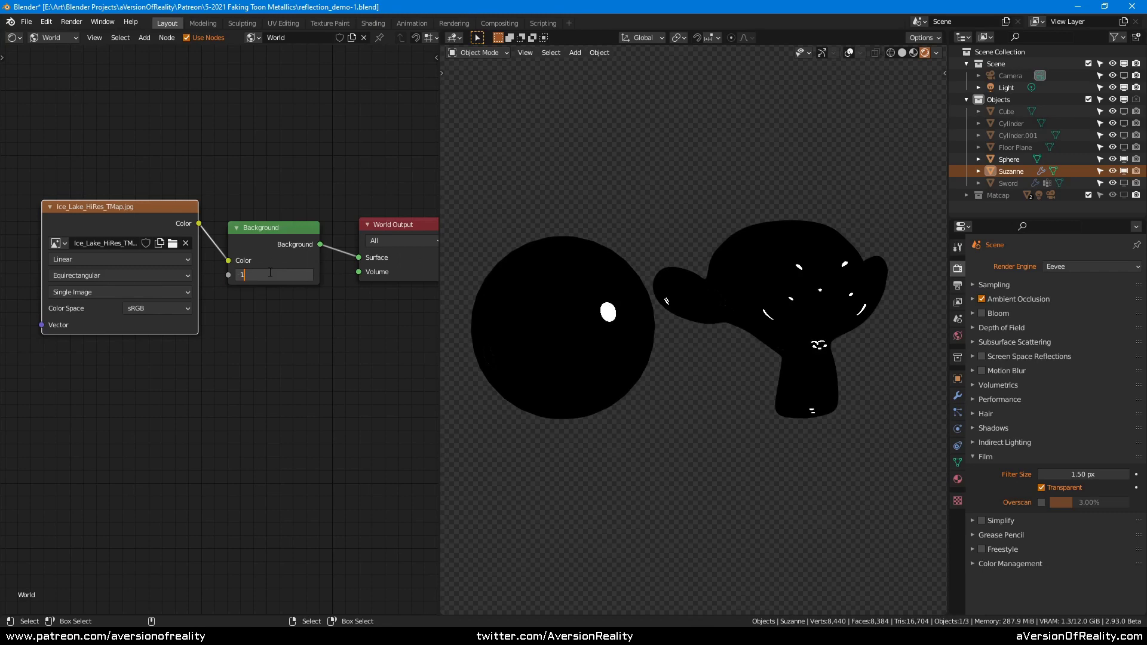
pyautogui.press('Return')
# - Turn off the film's Transparent option and examine the lake reflections on the sphere and Suzanne
pyautogui.click(1041, 487)
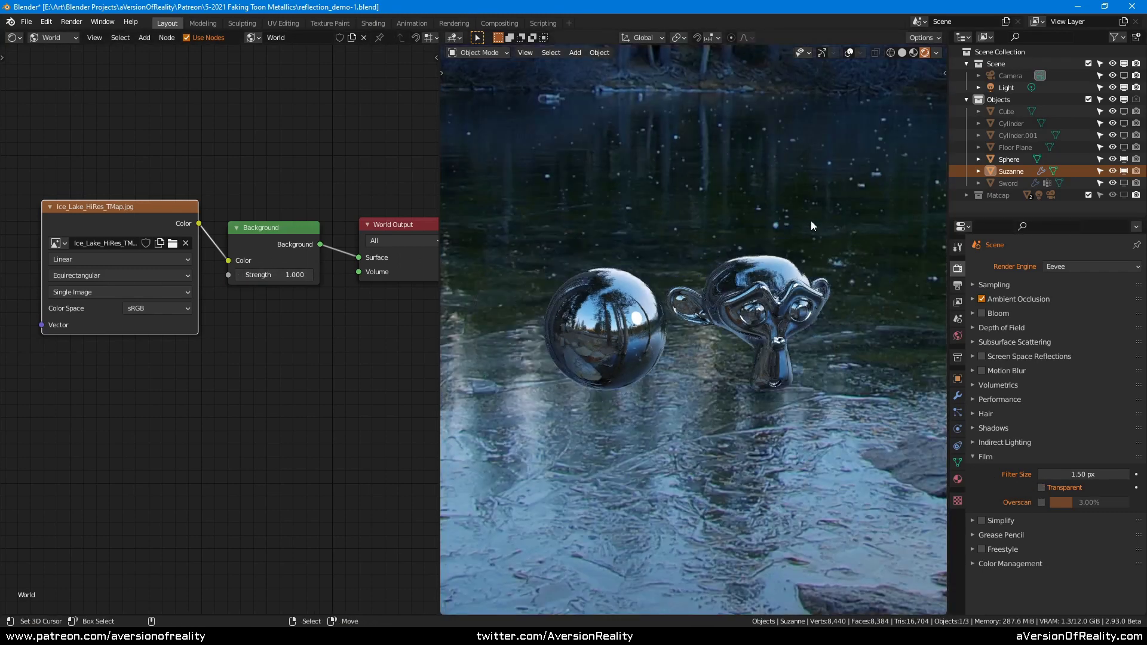
pyautogui.moveTo(811, 220); pyautogui.dragTo(771, 217, button='middle')
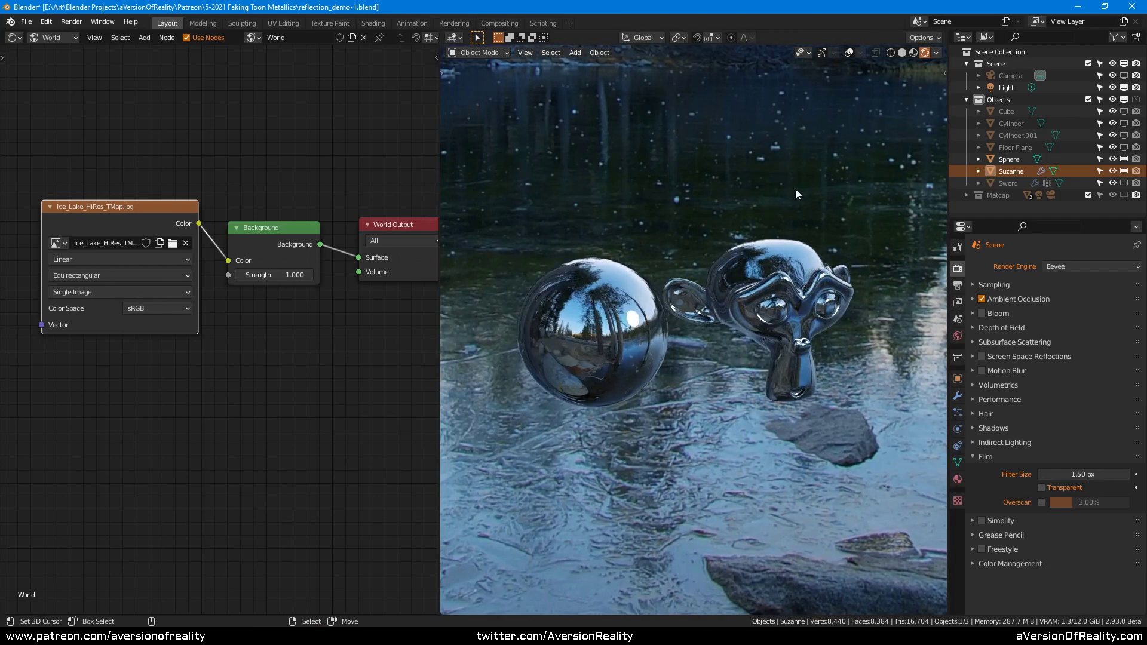
pyautogui.moveTo(795, 189)
pyautogui.mouseDown(button='middle')
pyautogui.moveTo(840, 162)
pyautogui.moveTo(830, 156)
pyautogui.moveTo(789, 192)
pyautogui.mouseUp(button='middle')
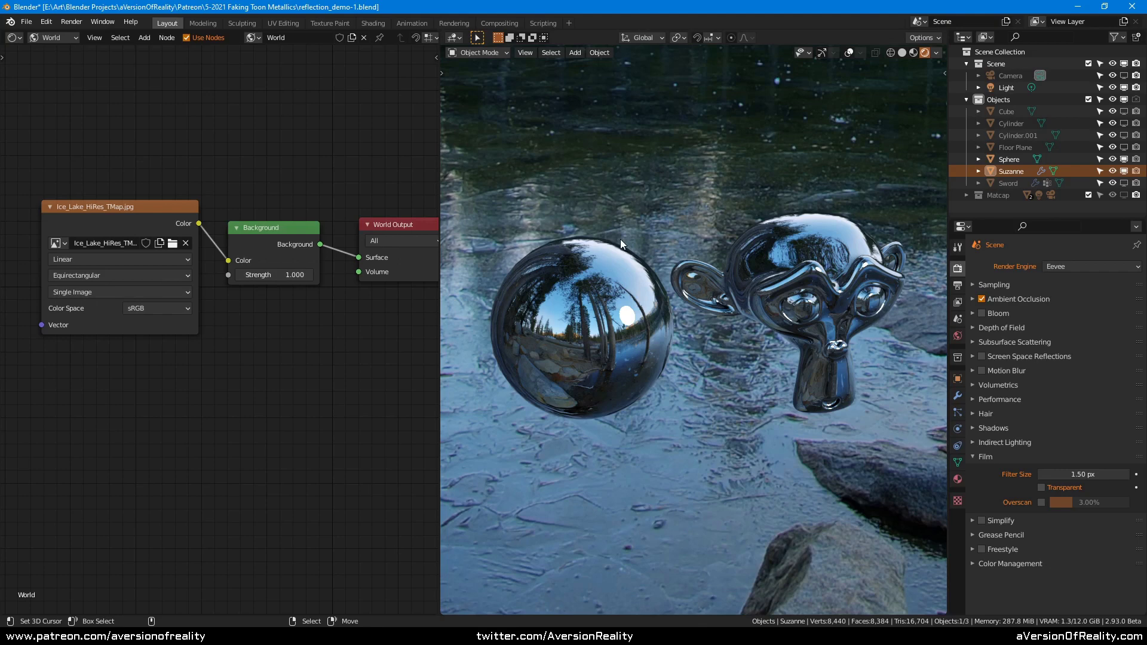
pyautogui.moveTo(620, 239); pyautogui.dragTo(779, 160, button='middle')
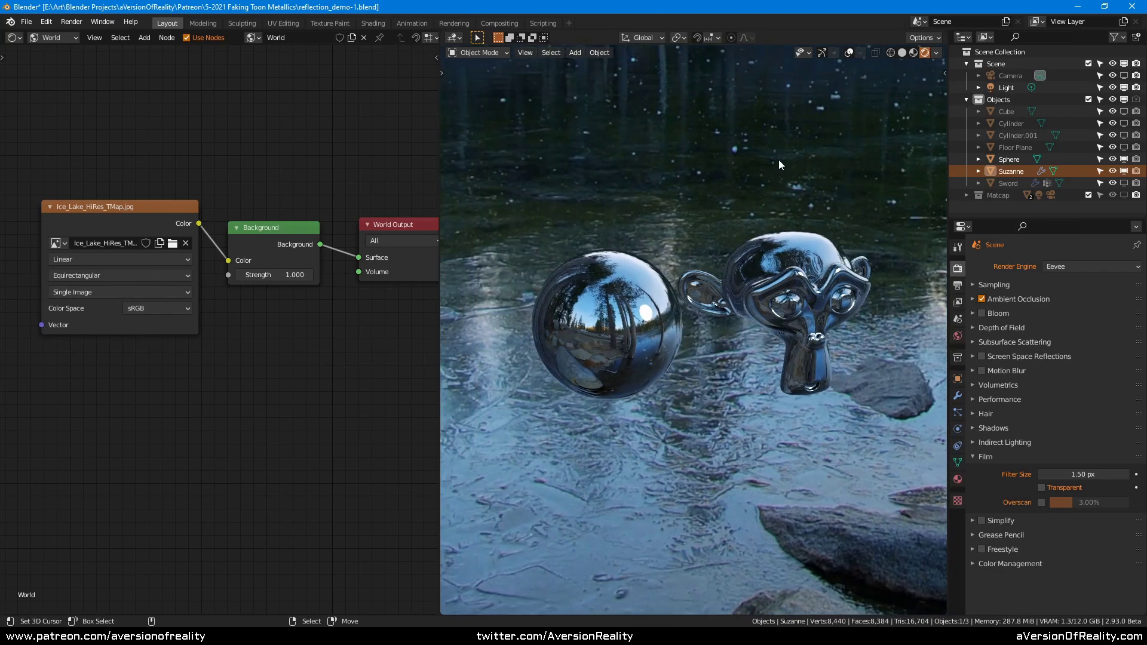
pyautogui.scroll(2, 778, 159)
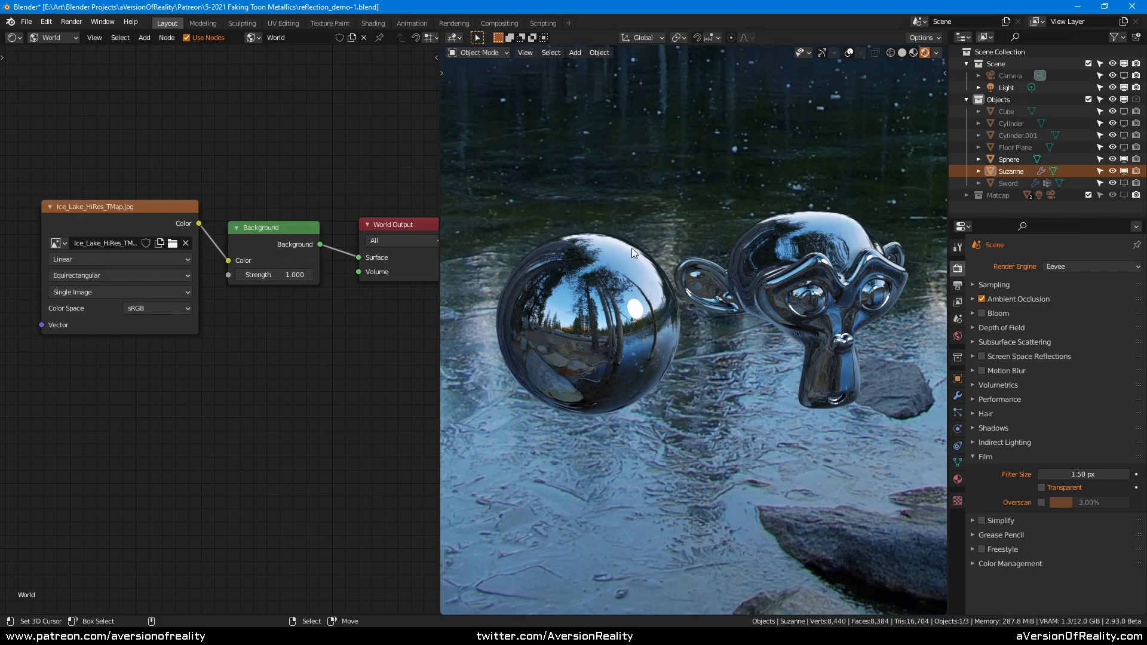
# - Examine the lake reflections from several angles and nudge the Ice_Lake_HiRes_TMap.jpg node away from the Background node
pyautogui.moveTo(774, 224); pyautogui.dragTo(769, 133, button='middle')
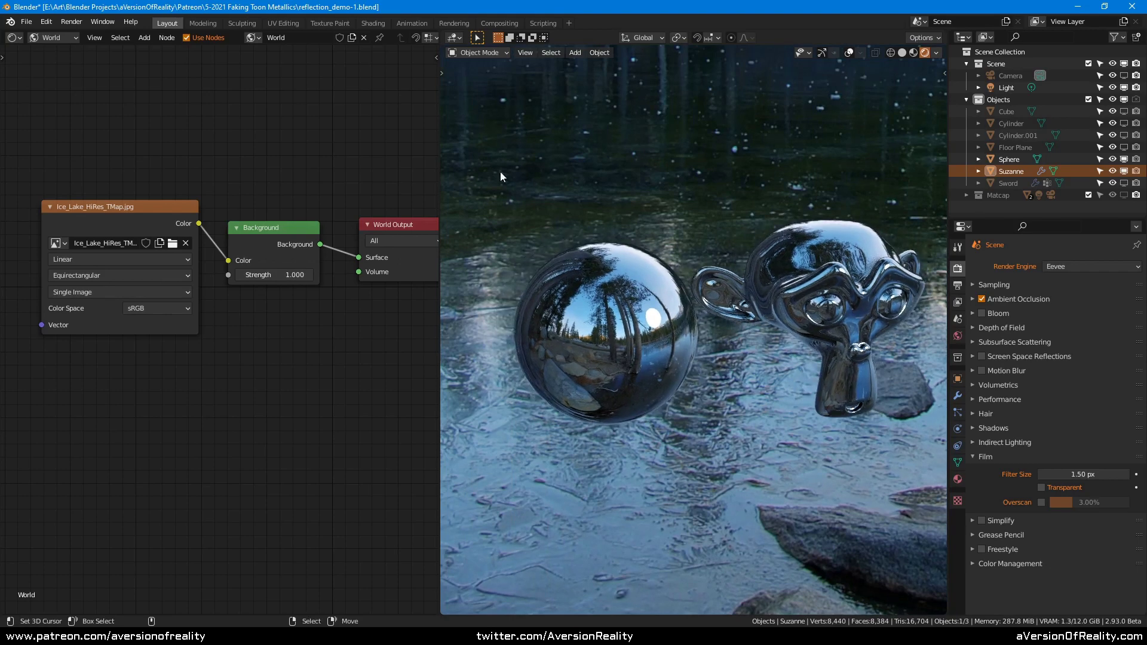
pyautogui.moveTo(689, 174); pyautogui.dragTo(865, 158, button='middle')
pyautogui.moveTo(167, 220); pyautogui.dragTo(155, 220)
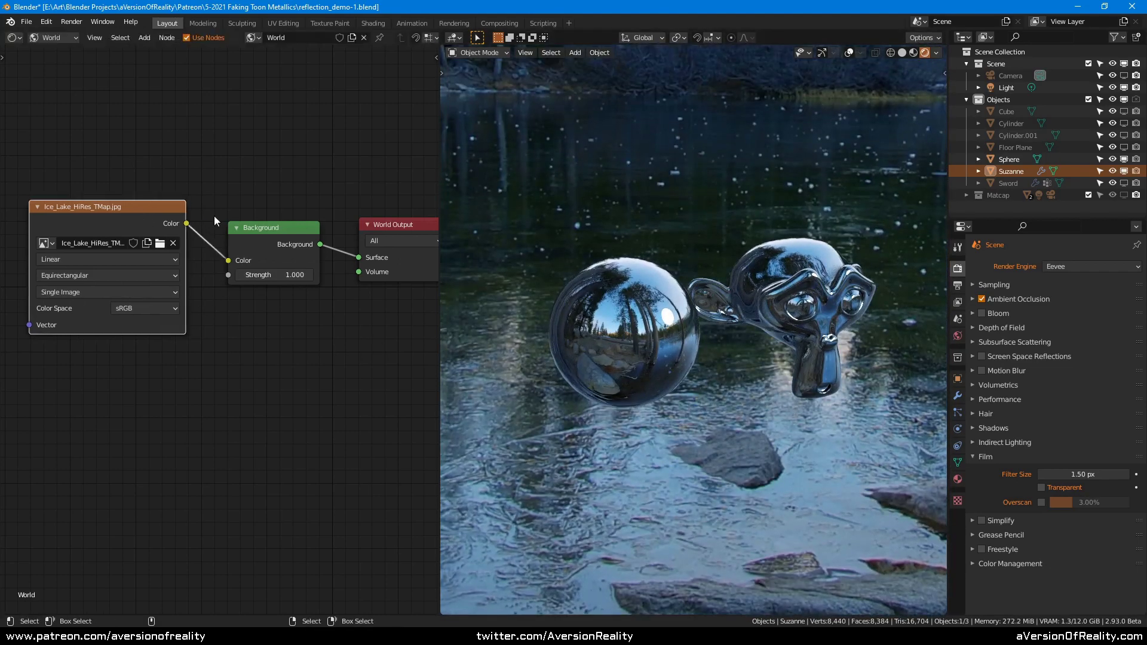
pyautogui.moveTo(827, 174); pyautogui.dragTo(840, 182, button='middle')
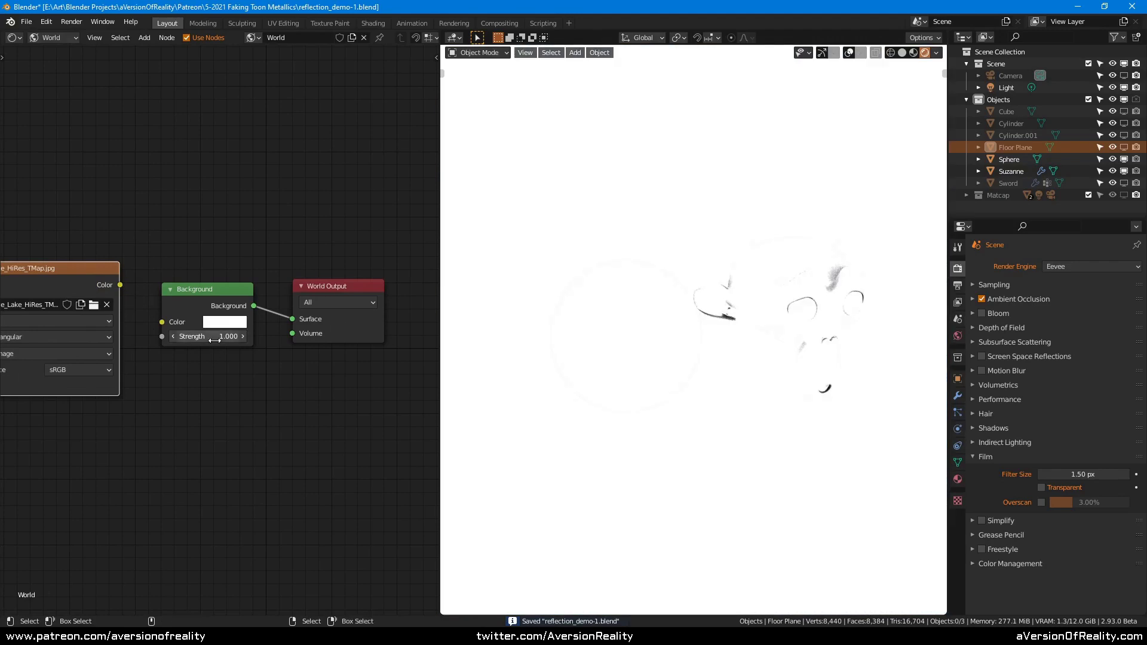
# - Set the World Background node's Strength to 0 and turn on the film's Transparent option
pyautogui.click(214, 338)
pyautogui.write('0')
pyautogui.press('Return')
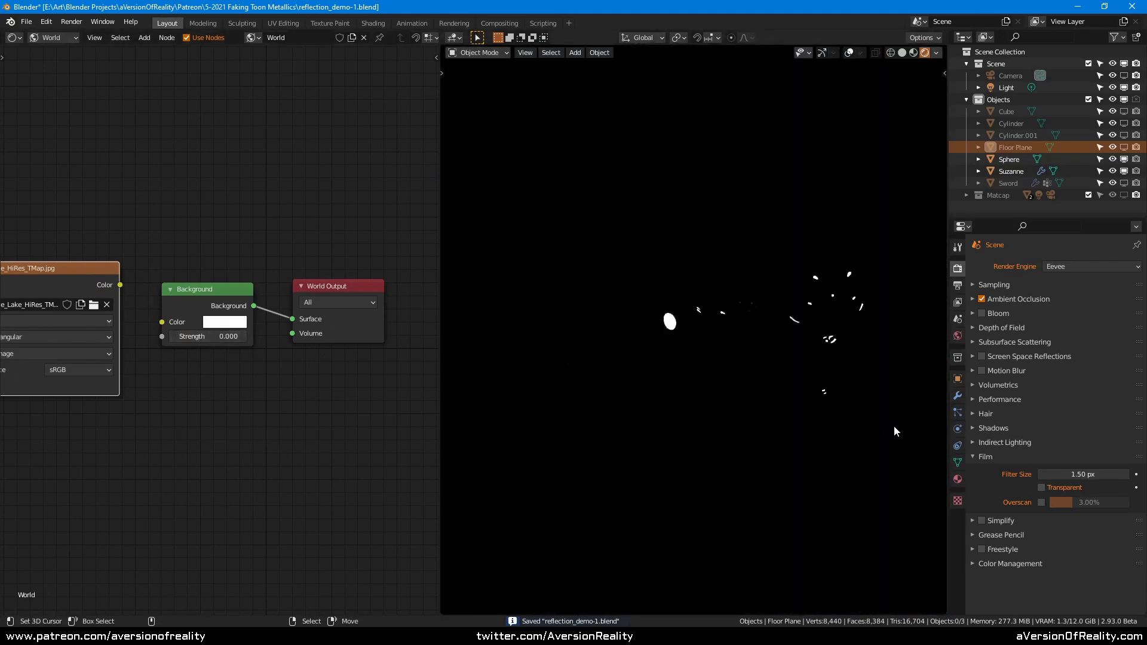
pyautogui.click(1050, 494)
# - Show Suzanne's object material in the shader editor and raise its Glossy BSDF Roughness to 0.446
pyautogui.click(800, 311)
pyautogui.click(54, 37)
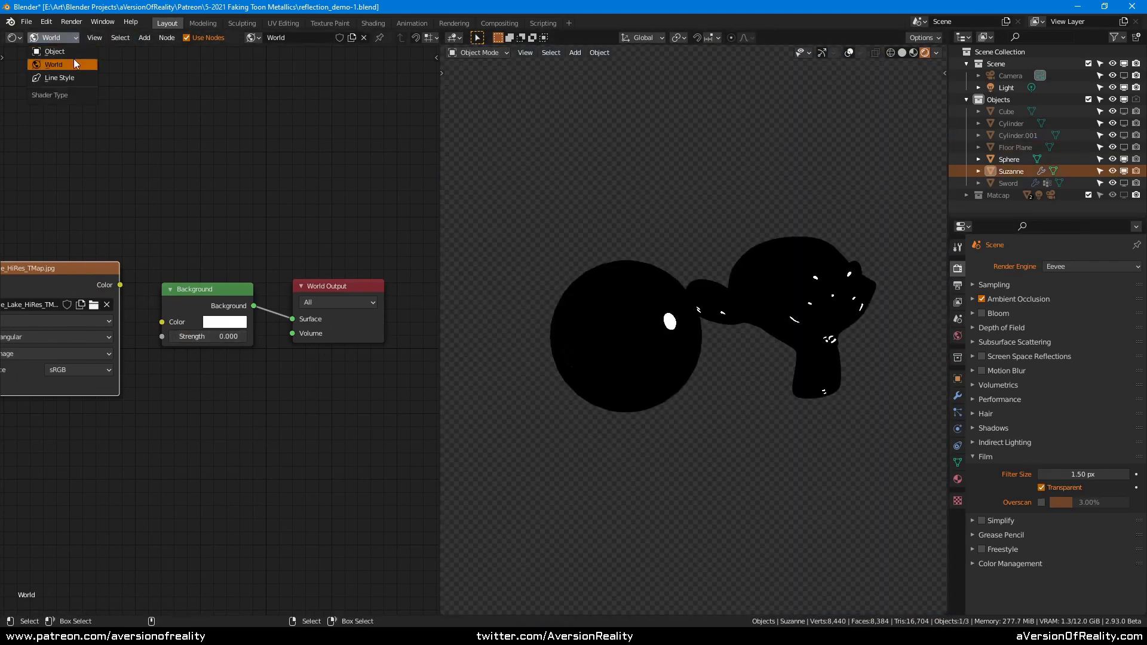
pyautogui.click(54, 51)
pyautogui.moveTo(171, 387); pyautogui.dragTo(197, 387)
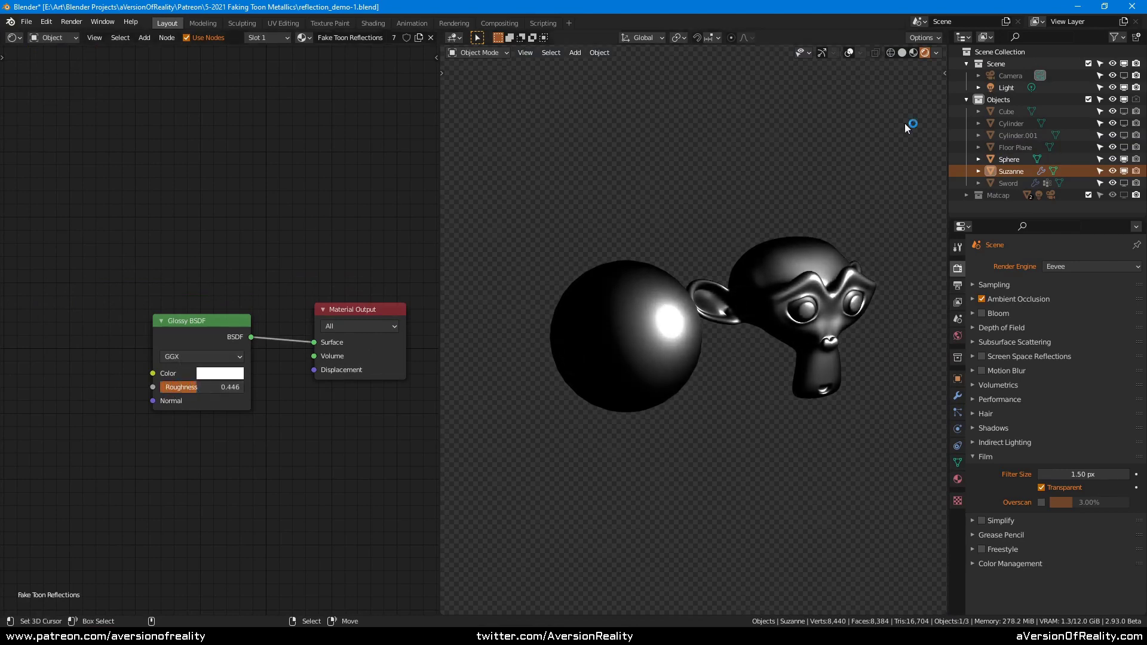
# - Change the render engine to Cycles and examine the rough glossy highlights on the sphere and Suzanne
pyautogui.click(1046, 267)
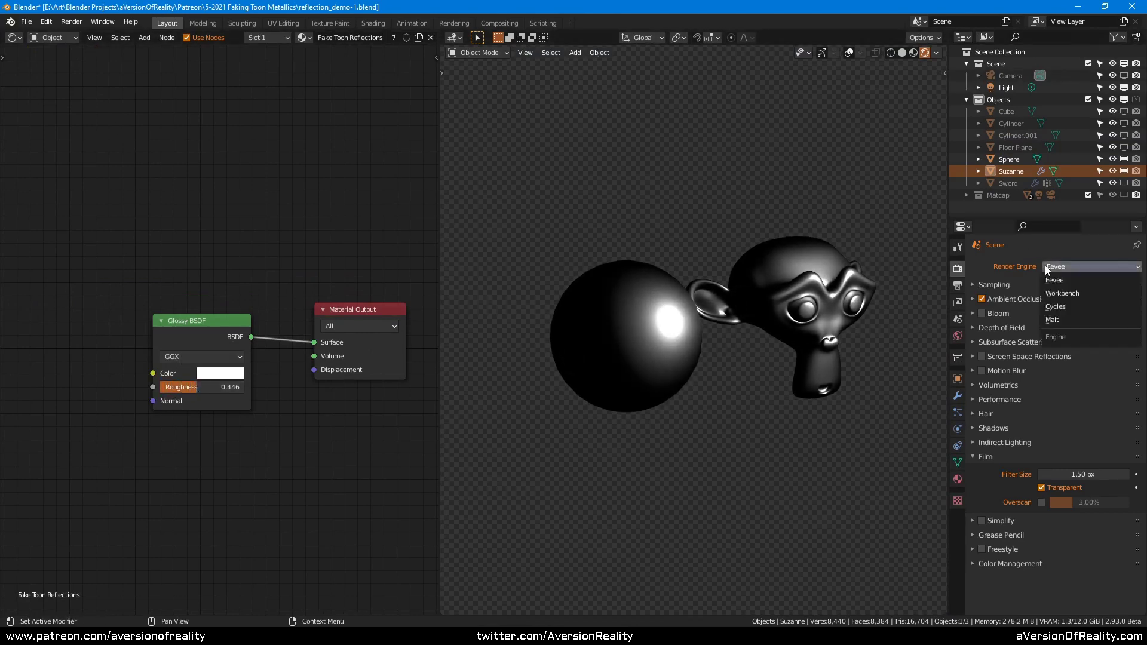
pyautogui.click(1080, 306)
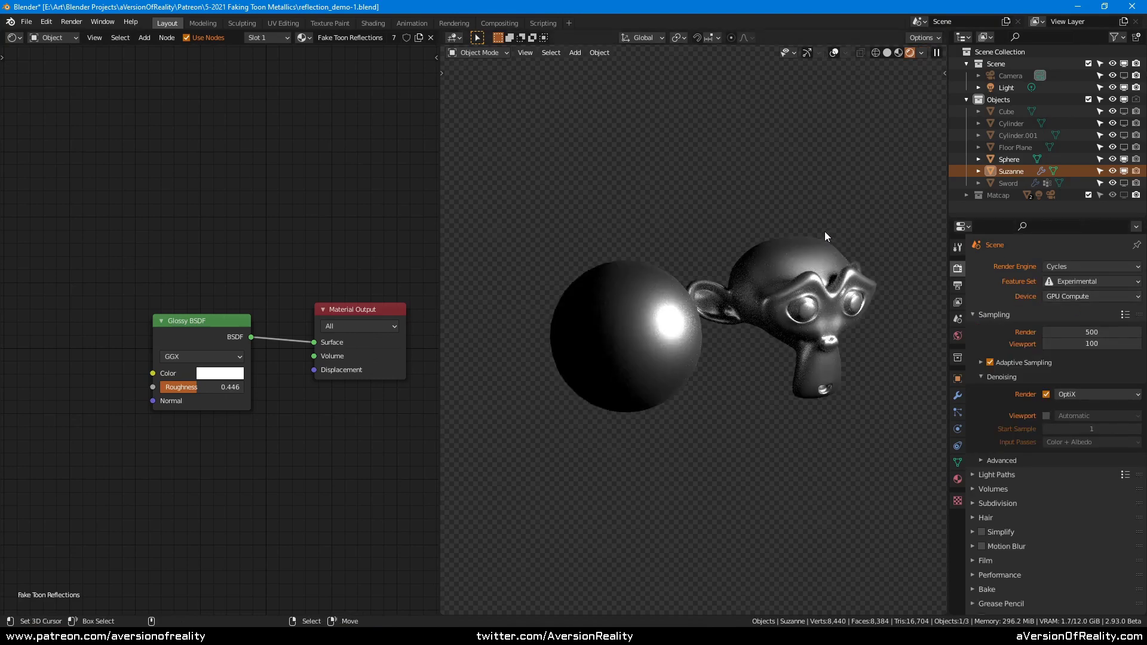
pyautogui.keyDown('shift'); pyautogui.moveTo(833, 191); pyautogui.dragTo(811, 183, button='middle'); pyautogui.keyUp('shift')
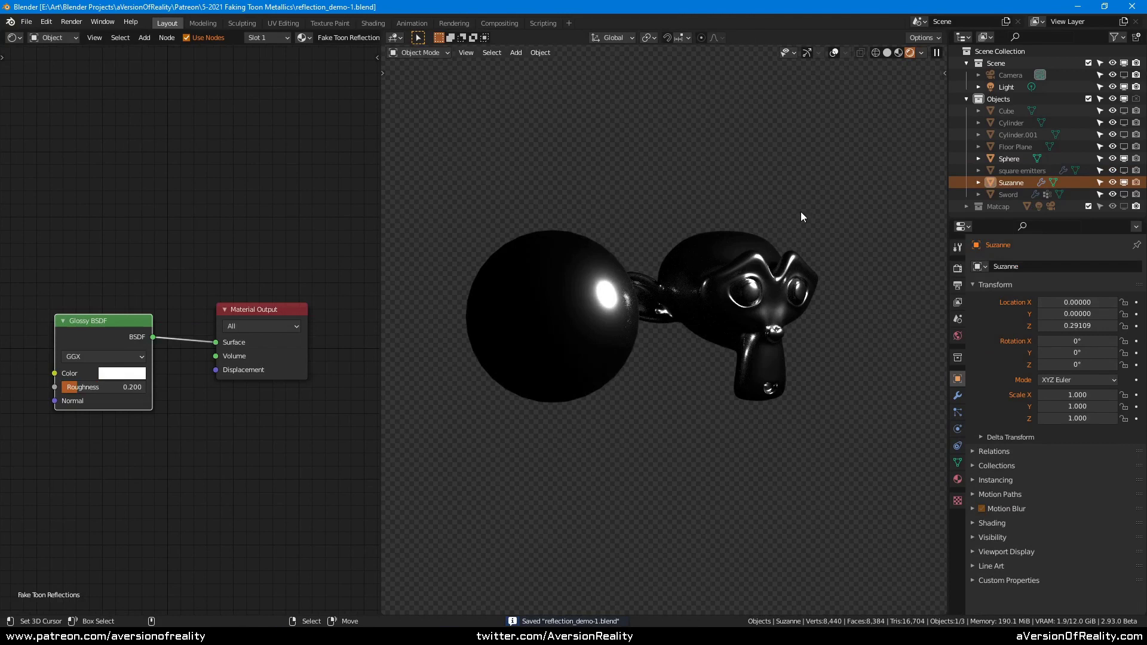
# - Switch the viewport to Solid shading, unhide the square emitters object and select it to show its white emitter material
pyautogui.scroll(-8, 797, 212)
pyautogui.press('z')
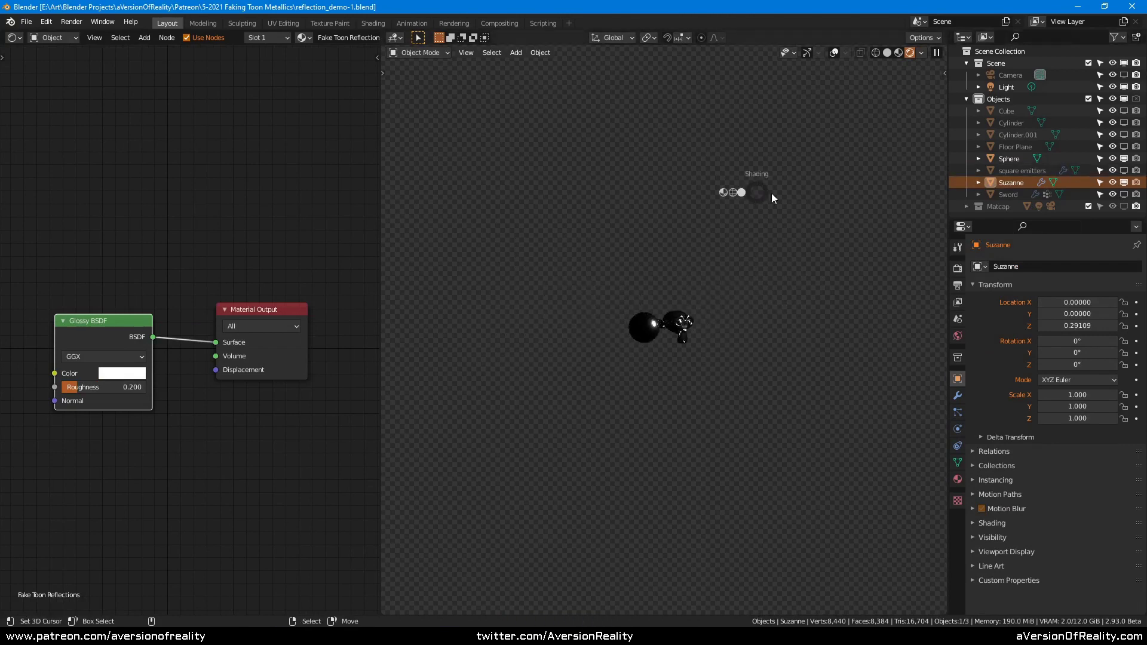
pyautogui.click(1123, 170)
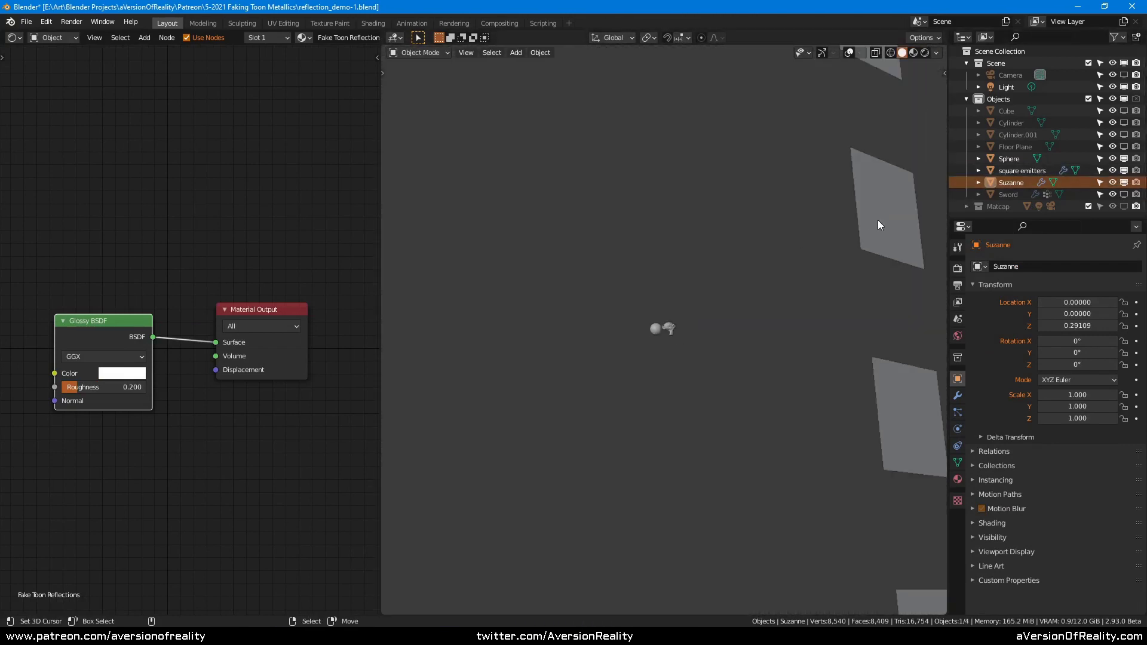
pyautogui.click(877, 224)
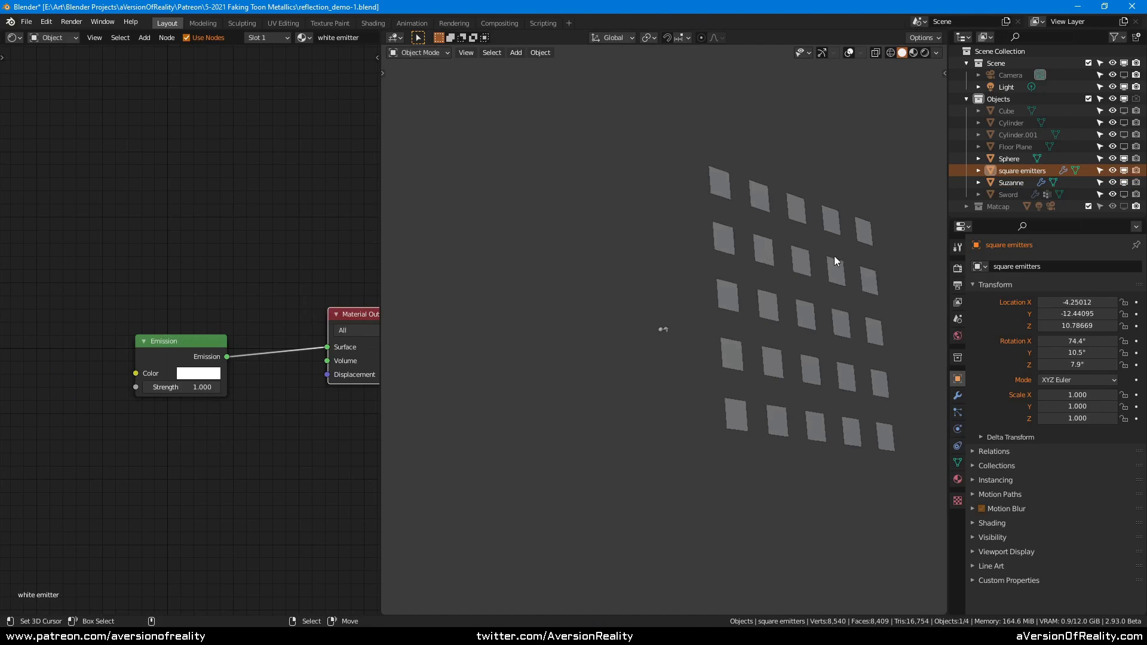
# - Return the viewport to Rendered shading, select Suzanne and examine the emitters' reflections on both objects
pyautogui.scroll(5, 760, 339)
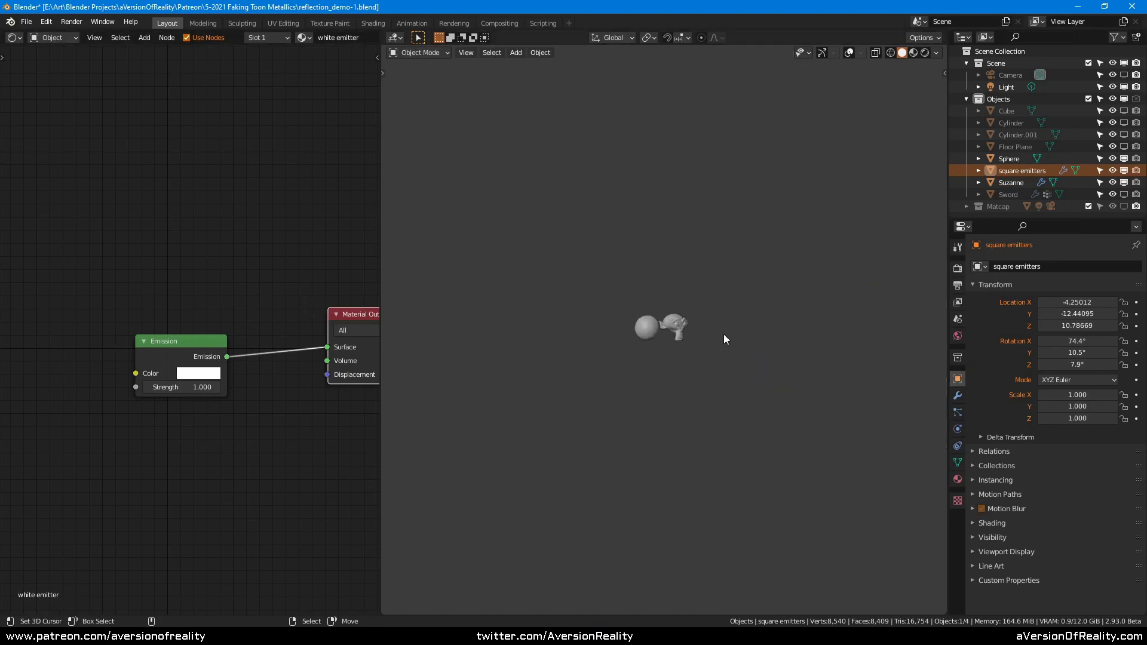
pyautogui.scroll(4, 724, 339)
pyautogui.press('z')
pyautogui.click(709, 285)
pyautogui.scroll(1, 747, 308)
pyautogui.click(746, 307)
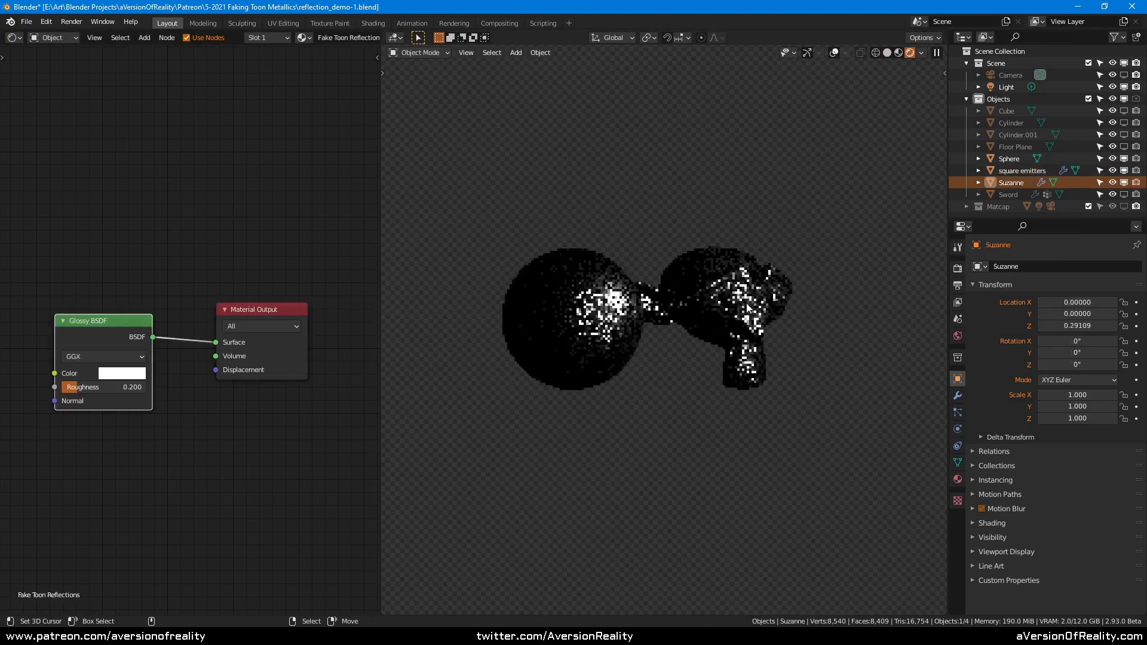
pyautogui.scroll(2, 610, 306)
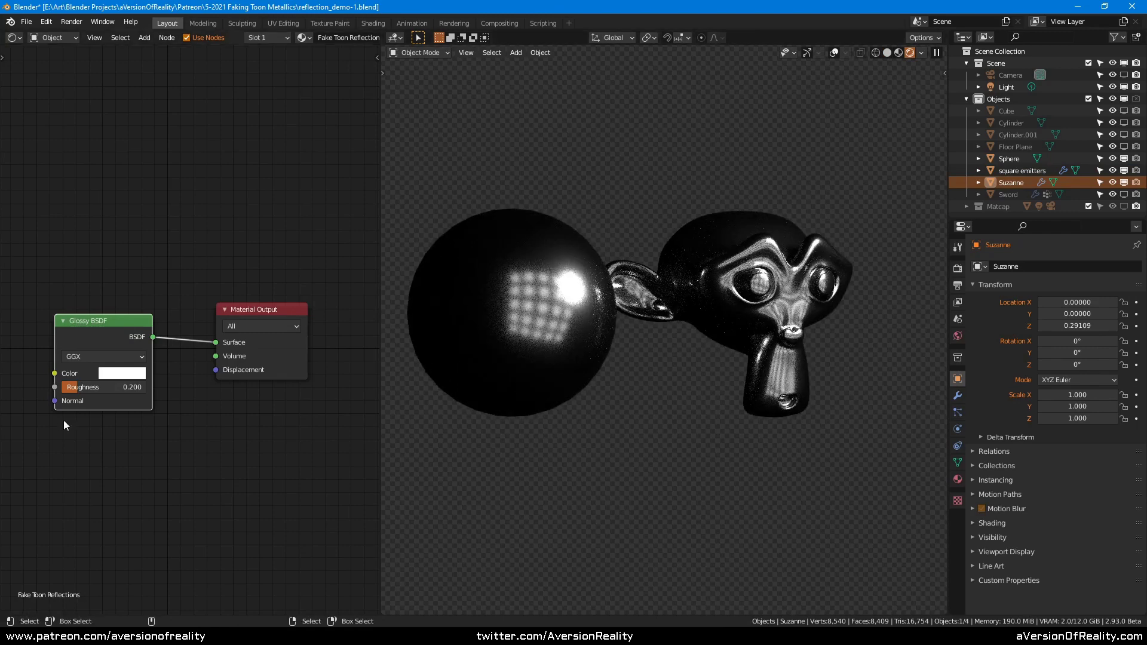
# - Sharpen the emitter reflections by lowering the Glossy BSDF Roughness to 0.015, and save the file
pyautogui.moveTo(66, 389); pyautogui.dragTo(68, 388)
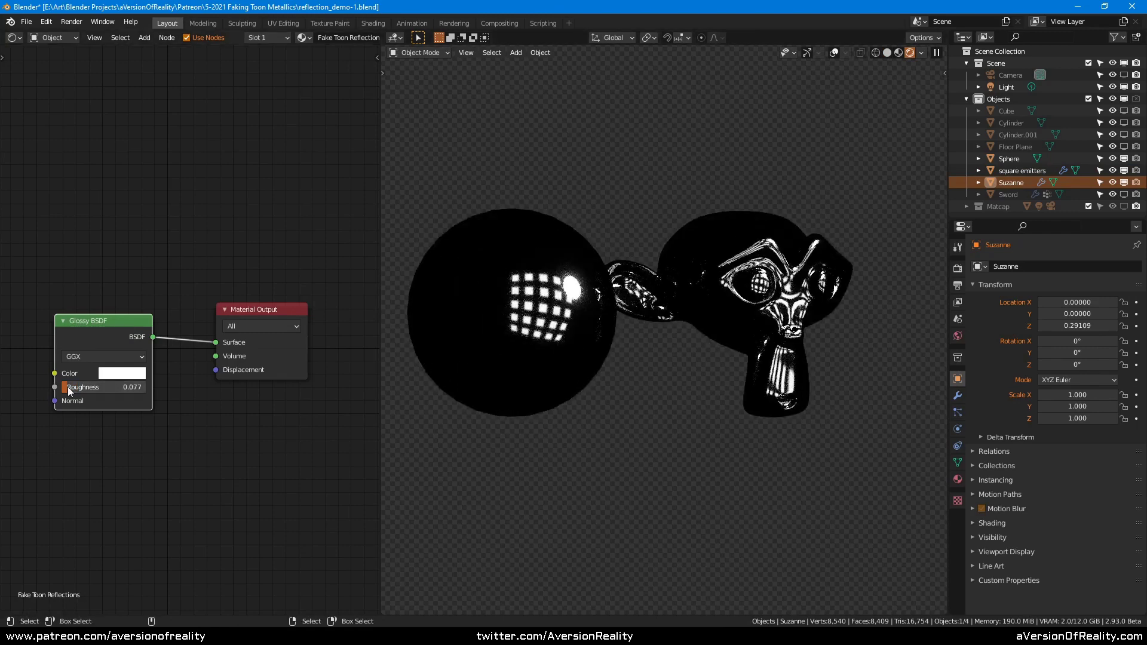
pyautogui.keyDown('shift'); pyautogui.moveTo(767, 267); pyautogui.dragTo(764, 185, button='middle'); pyautogui.keyUp('shift')
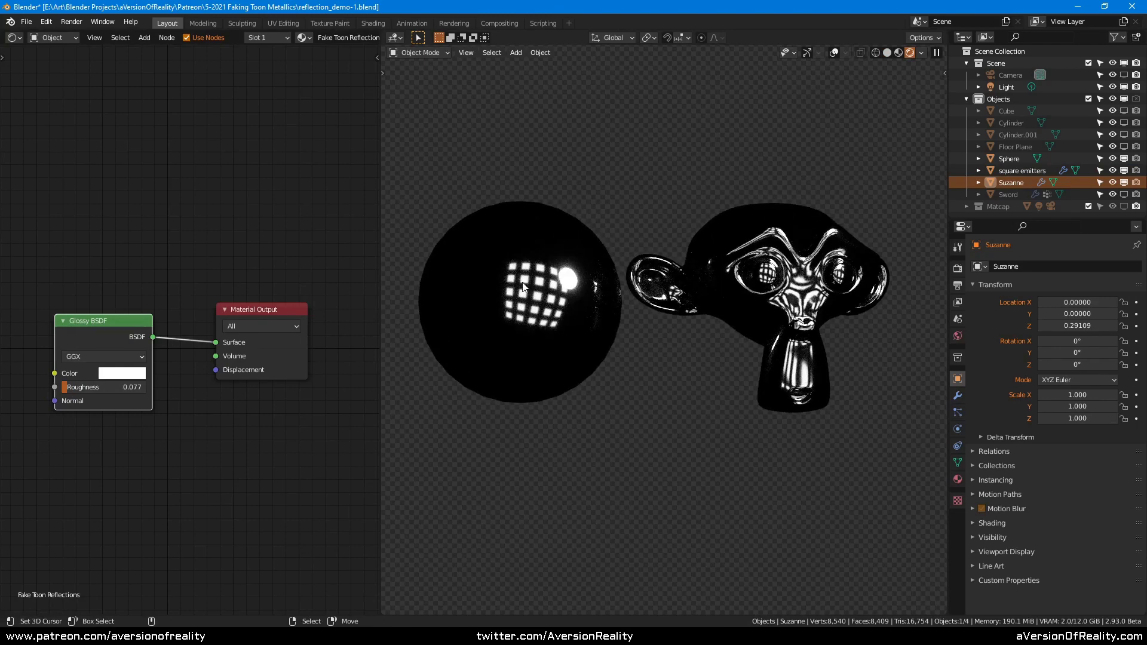
pyautogui.moveTo(865, 157)
pyautogui.mouseDown(button='middle')
pyautogui.moveTo(878, 161)
pyautogui.moveTo(855, 169)
pyautogui.mouseUp(button='middle')
pyautogui.moveTo(103, 387); pyautogui.dragTo(86, 387)
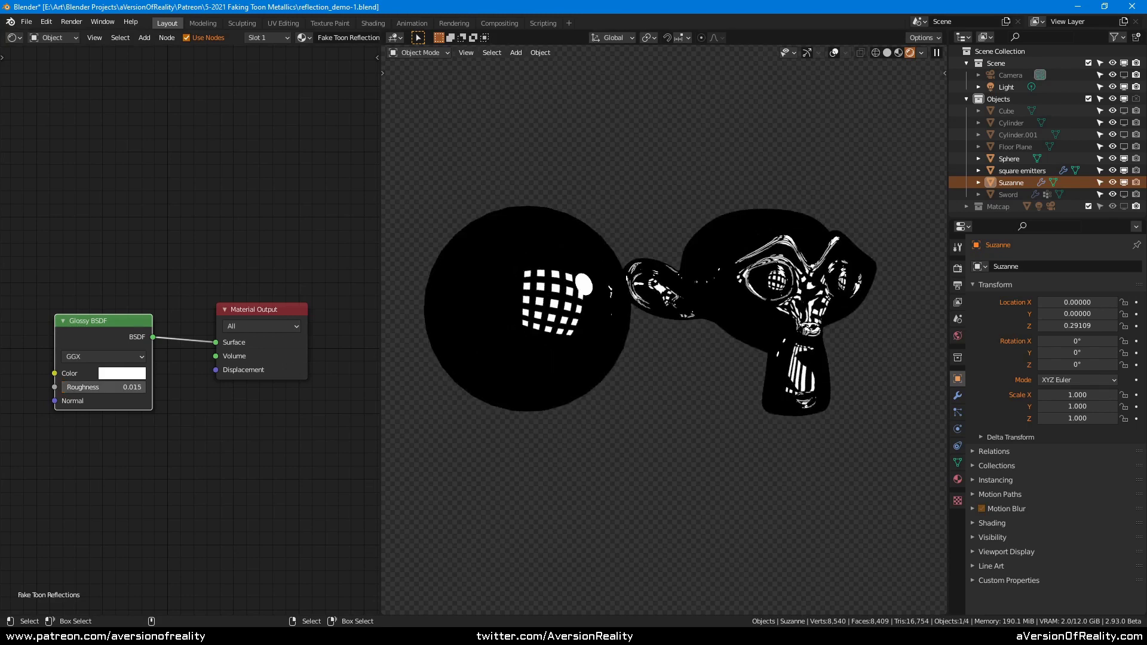
pyautogui.hotkey('ctrl', 's')
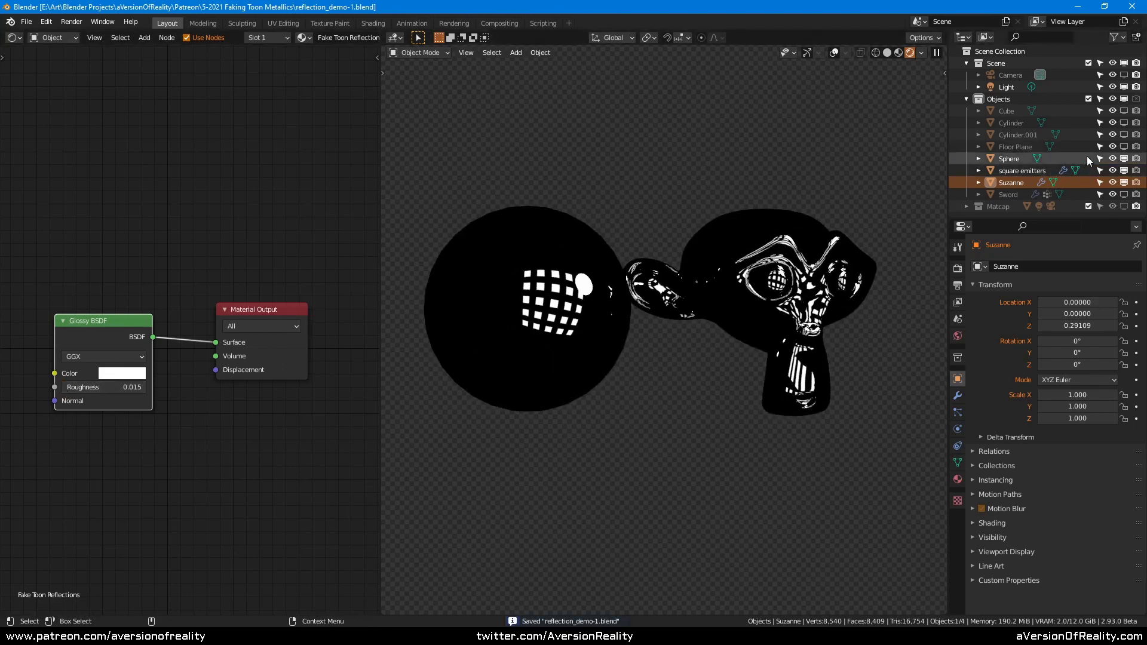
# - Unhide the Floor Plane and examine how it reflects in the sphere and Suzanne
pyautogui.click(1124, 147)
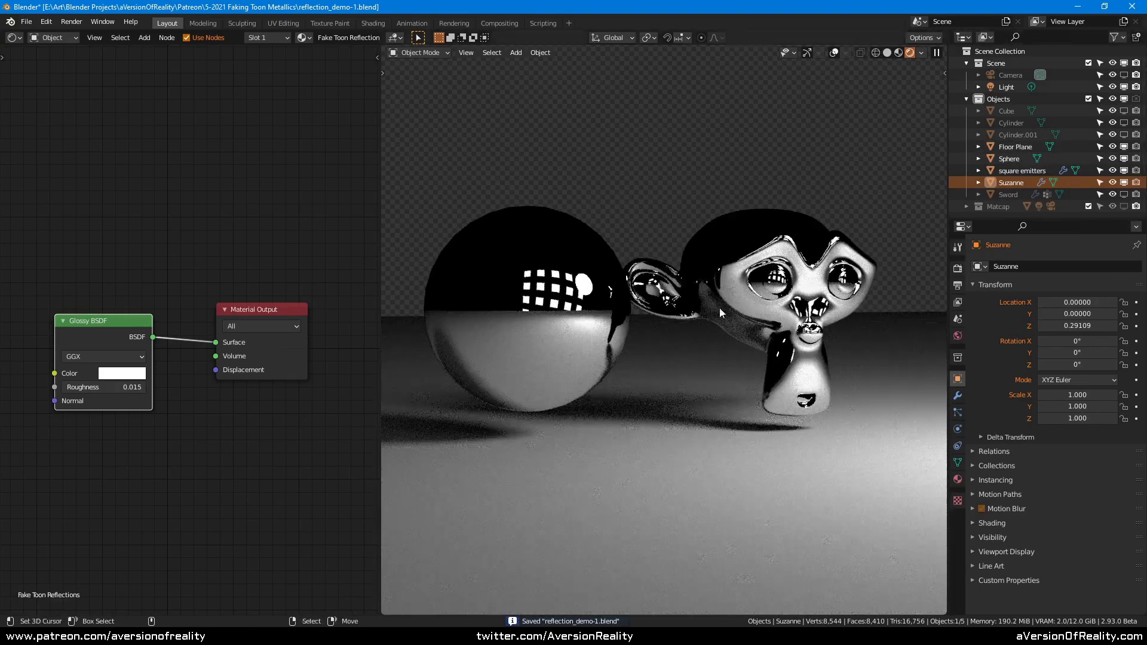
pyautogui.scroll(-3, 719, 307)
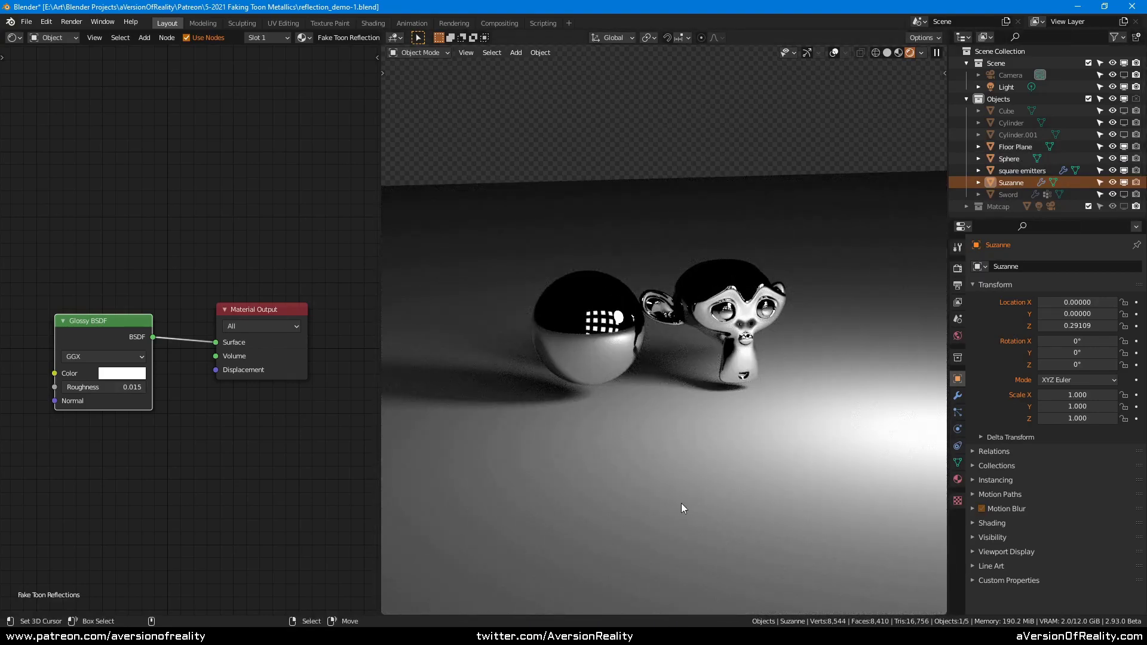
pyautogui.scroll(1, 681, 503)
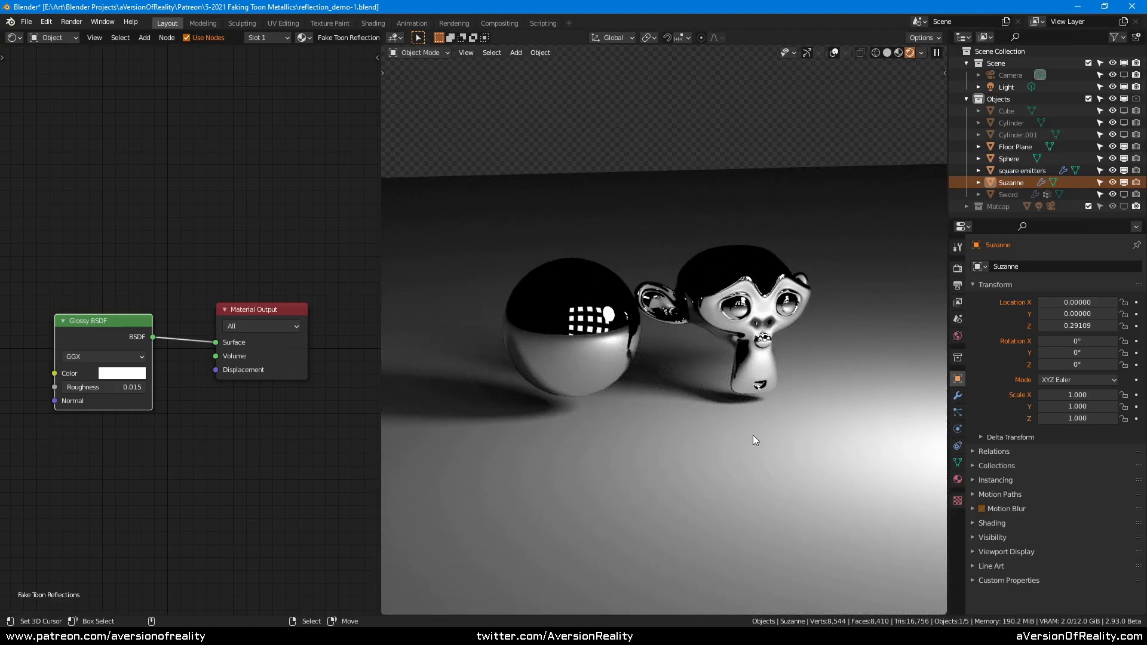
pyautogui.moveTo(750, 351); pyautogui.dragTo(754, 342, button='middle')
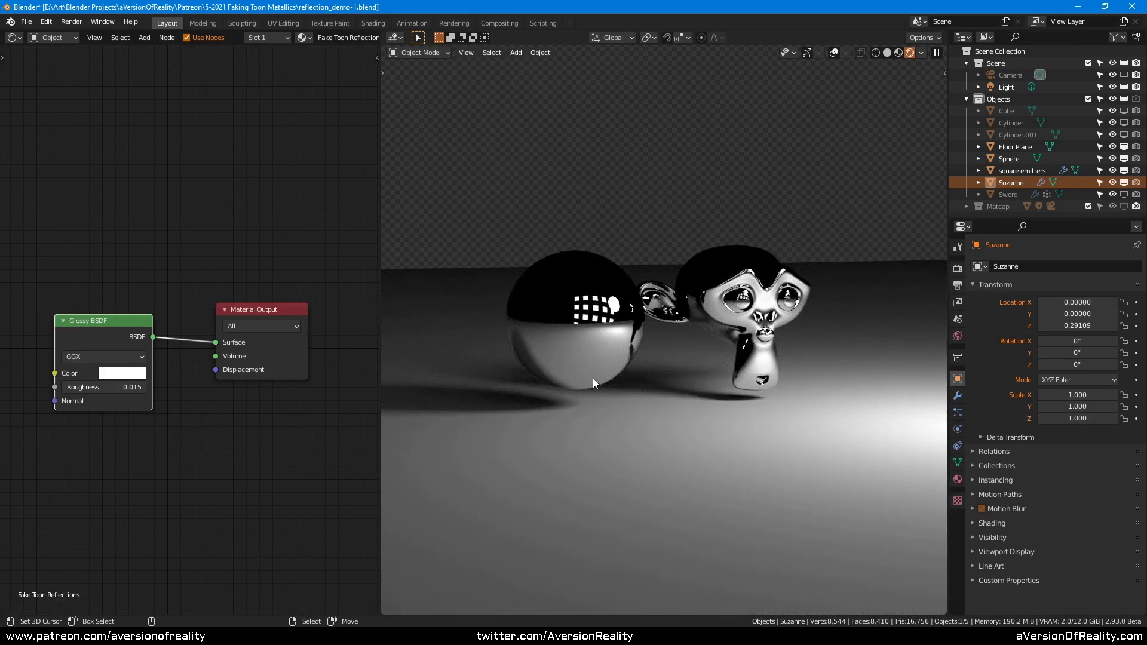
# - Test the Sphere's Glossy BSDF Roughness at 0.454 and 0.523, finishing with a value of 0.123
pyautogui.click(586, 360)
pyautogui.moveTo(74, 385); pyautogui.dragTo(100, 384)
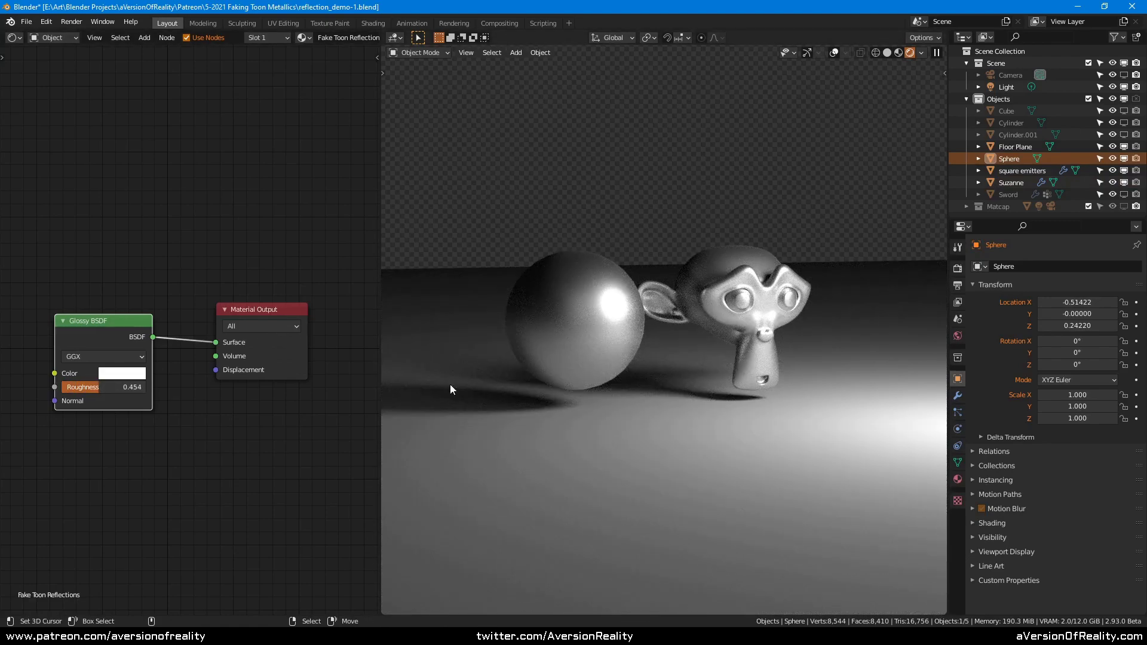
pyautogui.moveTo(83, 388); pyautogui.dragTo(104, 389)
pyautogui.scroll(3, 596, 347)
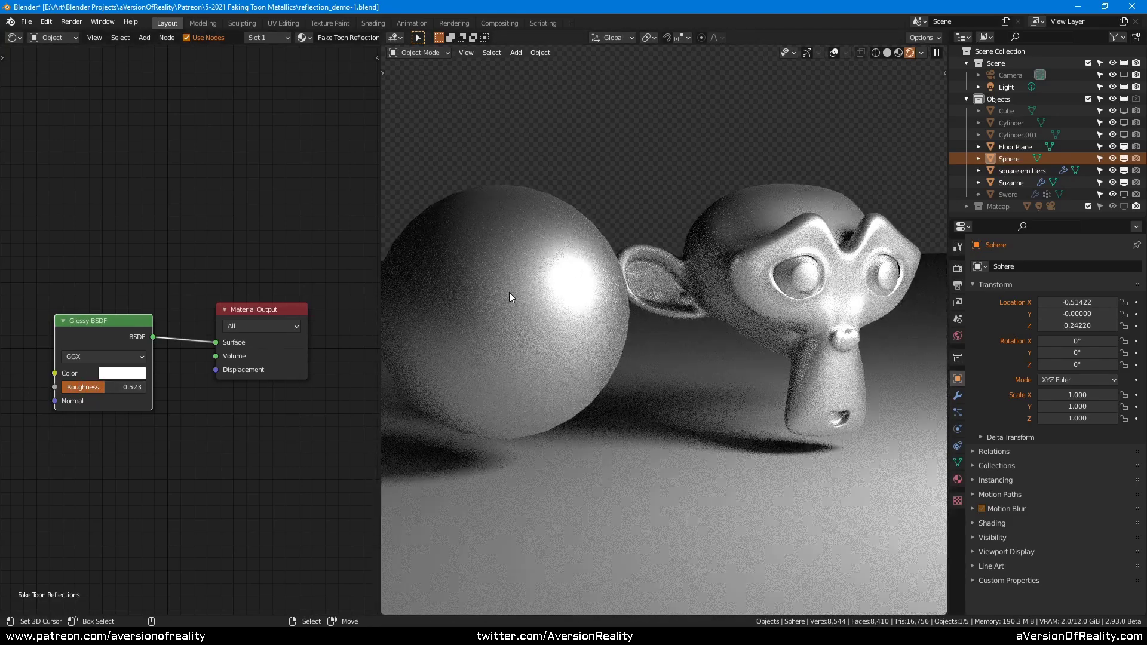
pyautogui.scroll(-2, 511, 290)
pyautogui.moveTo(105, 390); pyautogui.dragTo(72, 389)
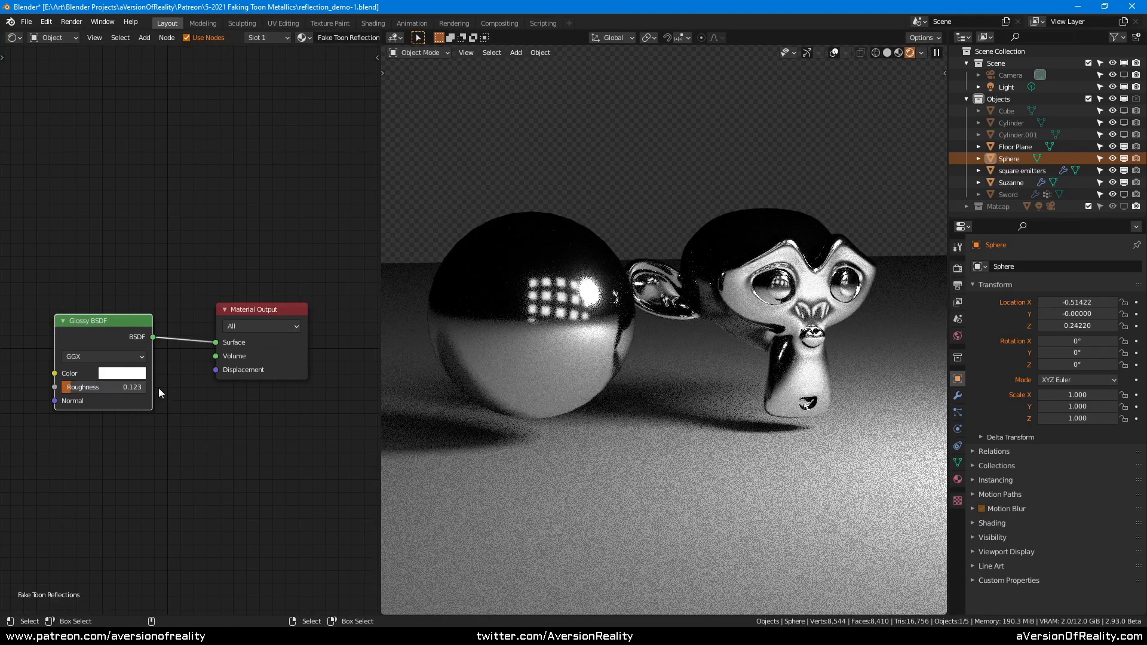
# - In the Floor Plane's material, link the Magic Texture's Color to the Diffuse BSDF Color, then replace it with the Fac output
pyautogui.click(643, 476)
pyautogui.moveTo(143, 472); pyautogui.dragTo(190, 443, button='middle')
pyautogui.moveTo(125, 302); pyautogui.dragTo(181, 315)
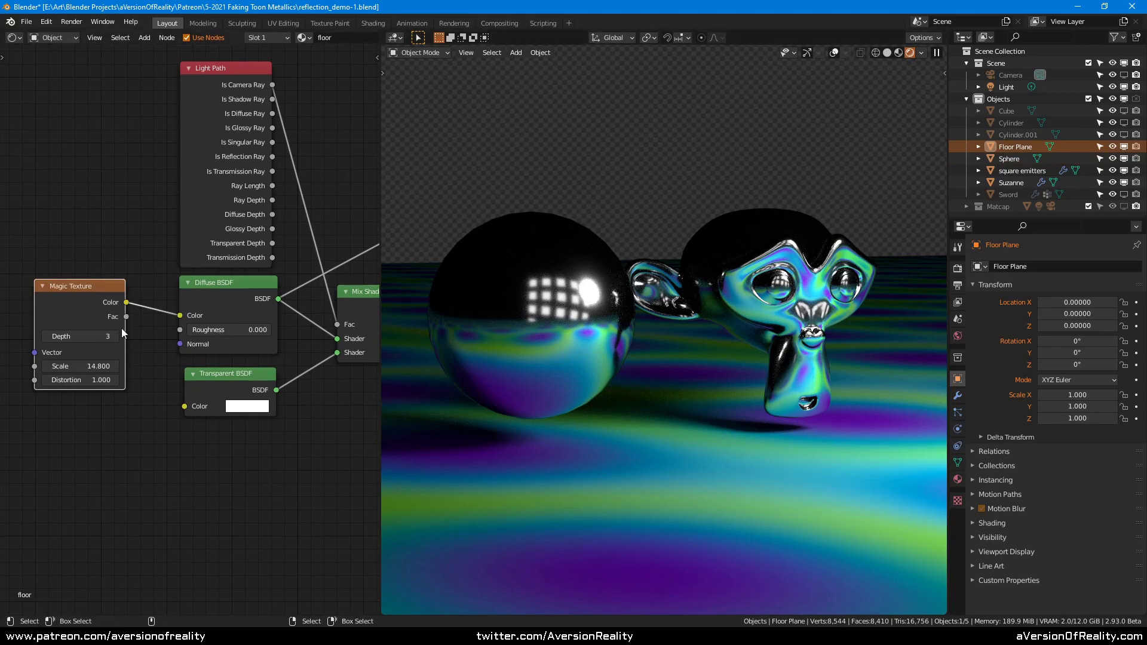
pyautogui.moveTo(126, 316); pyautogui.dragTo(180, 316)
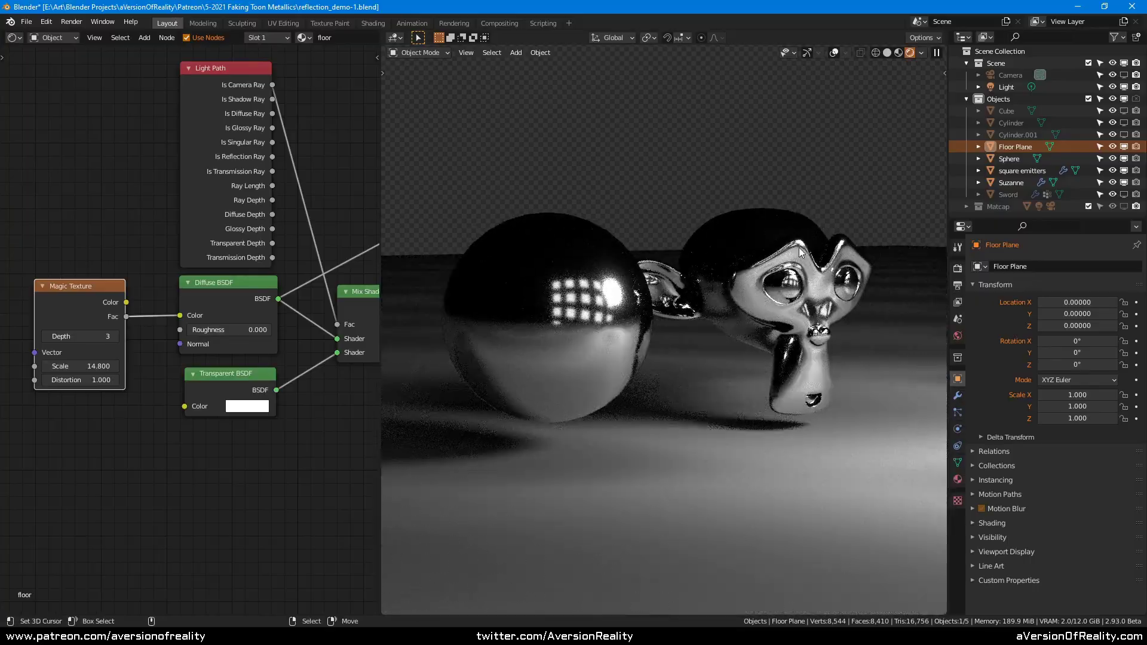
pyautogui.moveTo(802, 309); pyautogui.dragTo(840, 334, button='middle')
# - Link the floor material's Mix Shader, driven by Is Camera Ray, to the Material Output's Surface
pyautogui.moveTo(304, 137); pyautogui.dragTo(209, 181, button='middle')
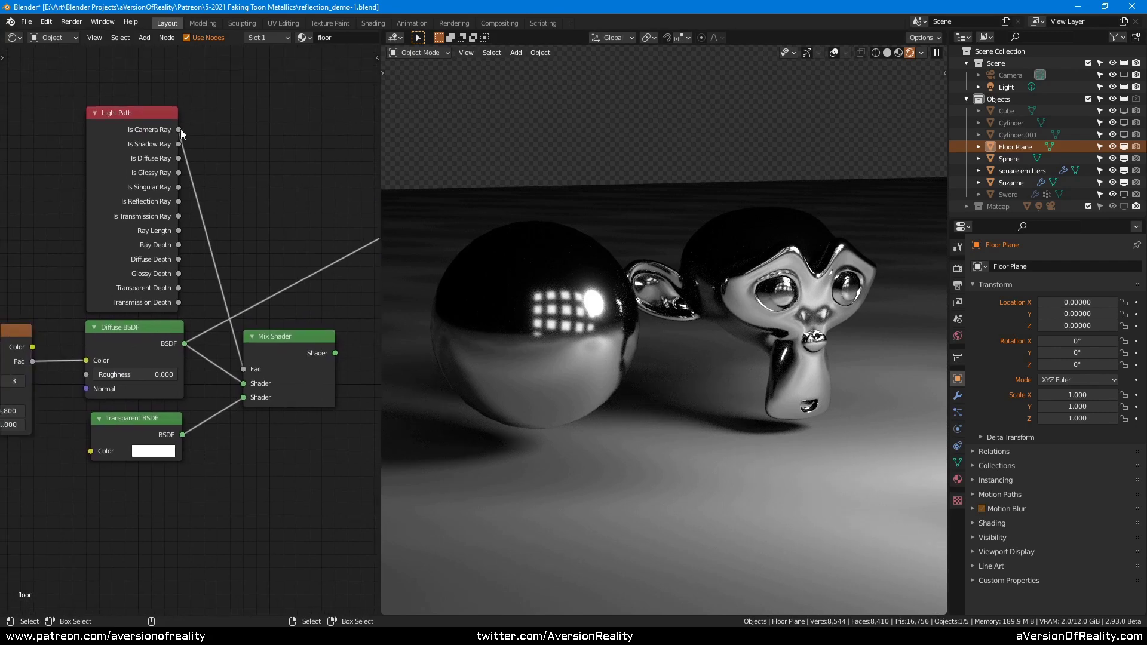
pyautogui.moveTo(180, 129); pyautogui.dragTo(134, 124, button='middle')
pyautogui.moveTo(288, 347); pyautogui.dragTo(354, 222)
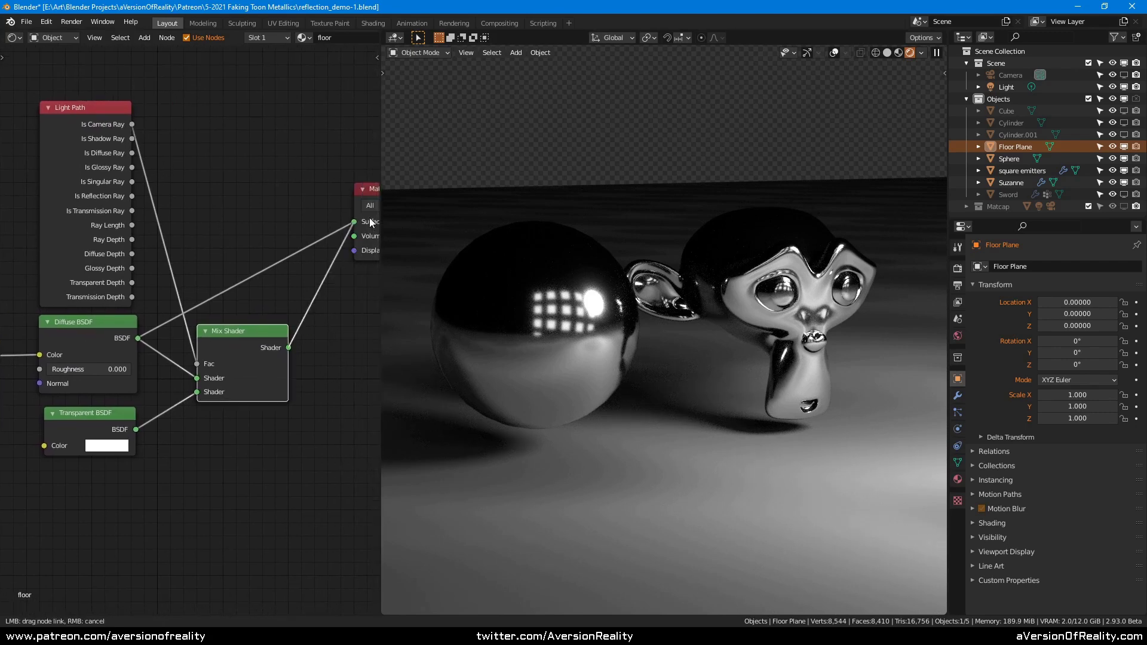
pyautogui.scroll(-1, 804, 441)
# - Link the Magic Texture's Color output back to the Diffuse BSDF Color and examine the colored reflections
pyautogui.moveTo(5, 349); pyautogui.dragTo(62, 325, button='middle')
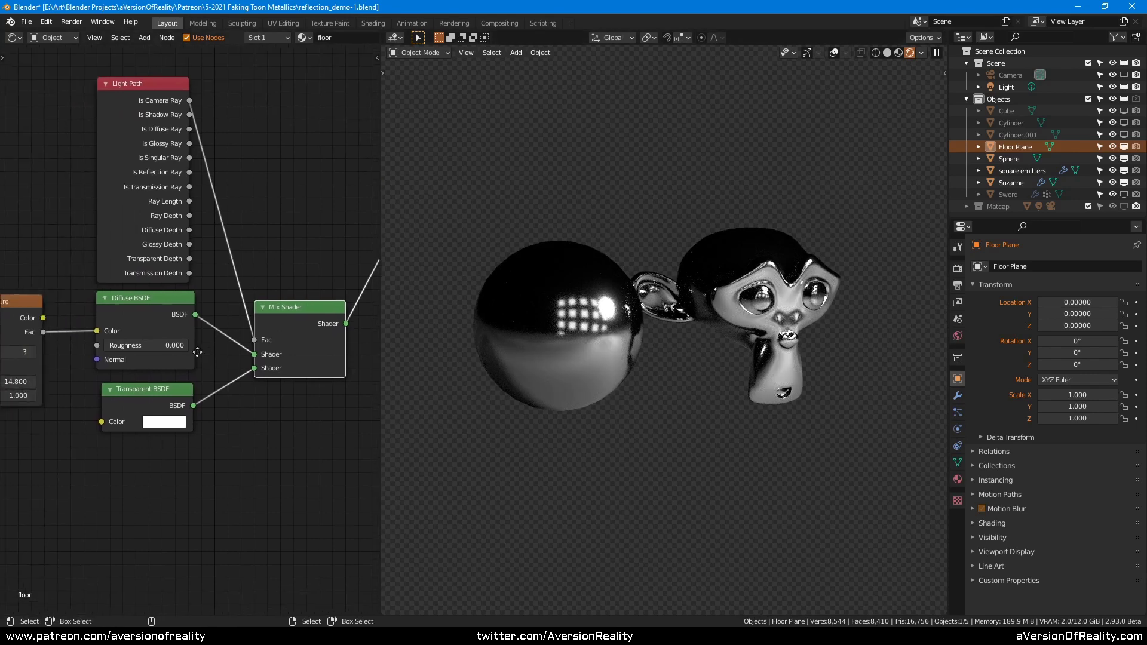
pyautogui.moveTo(44, 317); pyautogui.dragTo(97, 331)
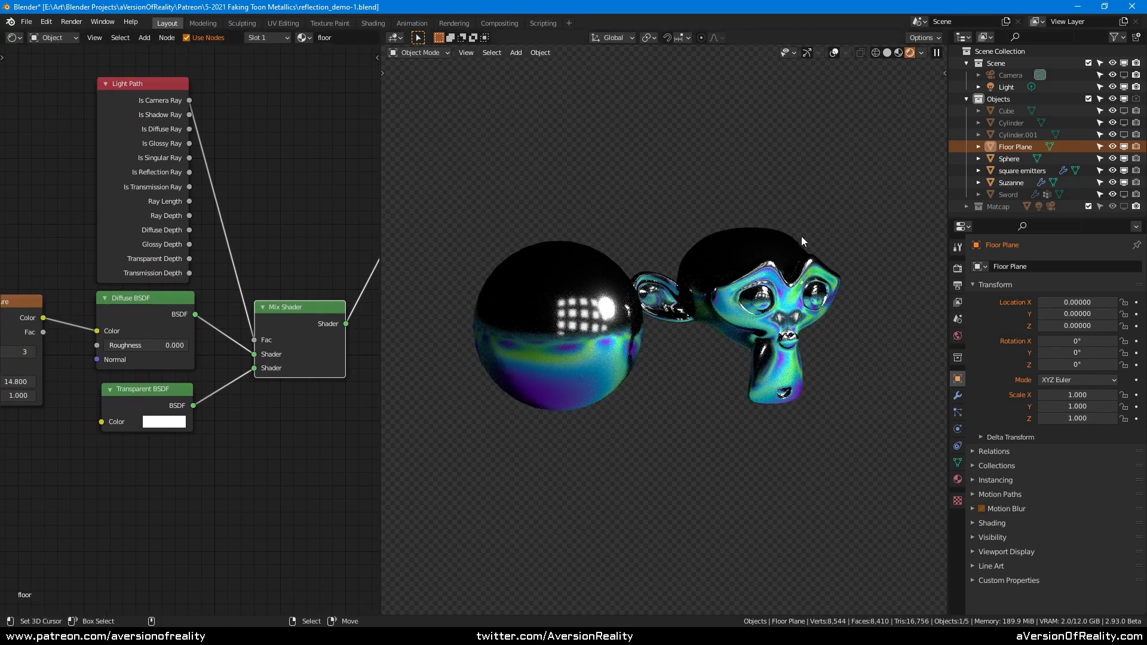
pyautogui.scroll(-1, 775, 367)
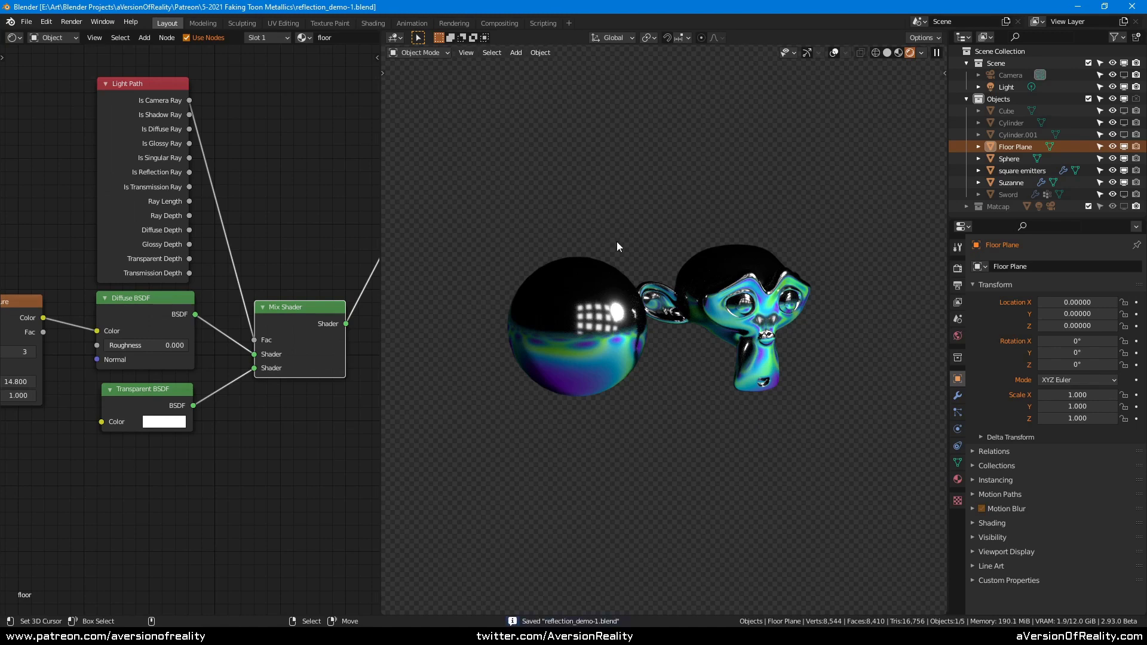
# - Select the Sphere, Suzanne and the Floor Plane in turn to compare their material node setups
pyautogui.click(239, 411)
pyautogui.click(522, 303)
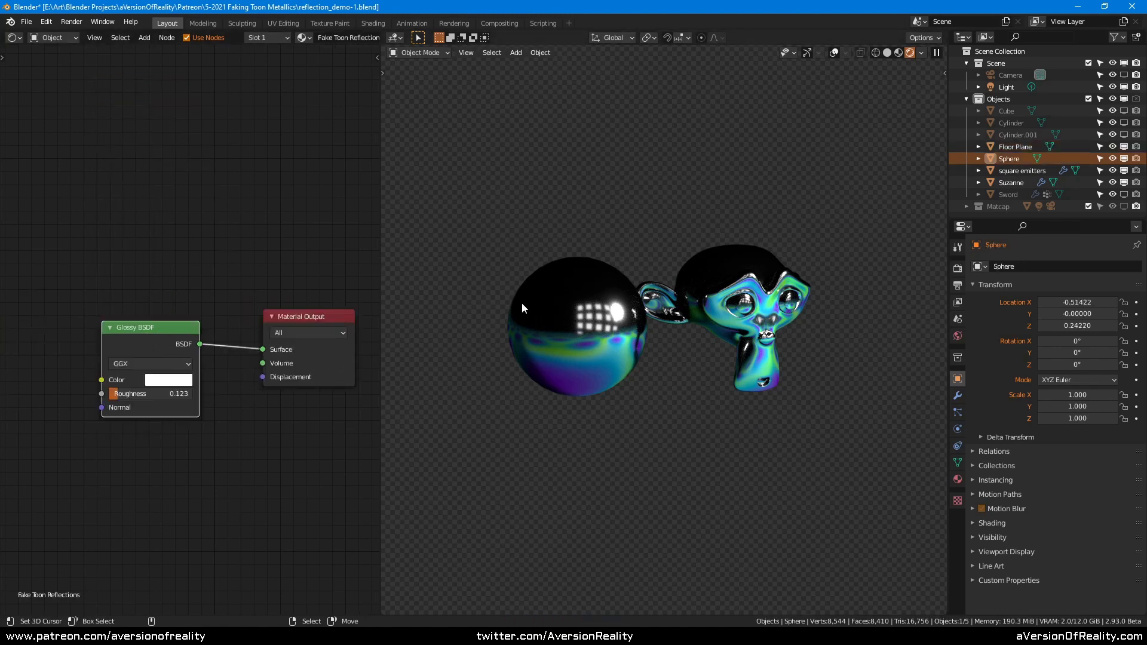
pyautogui.click(705, 291)
pyautogui.click(652, 446)
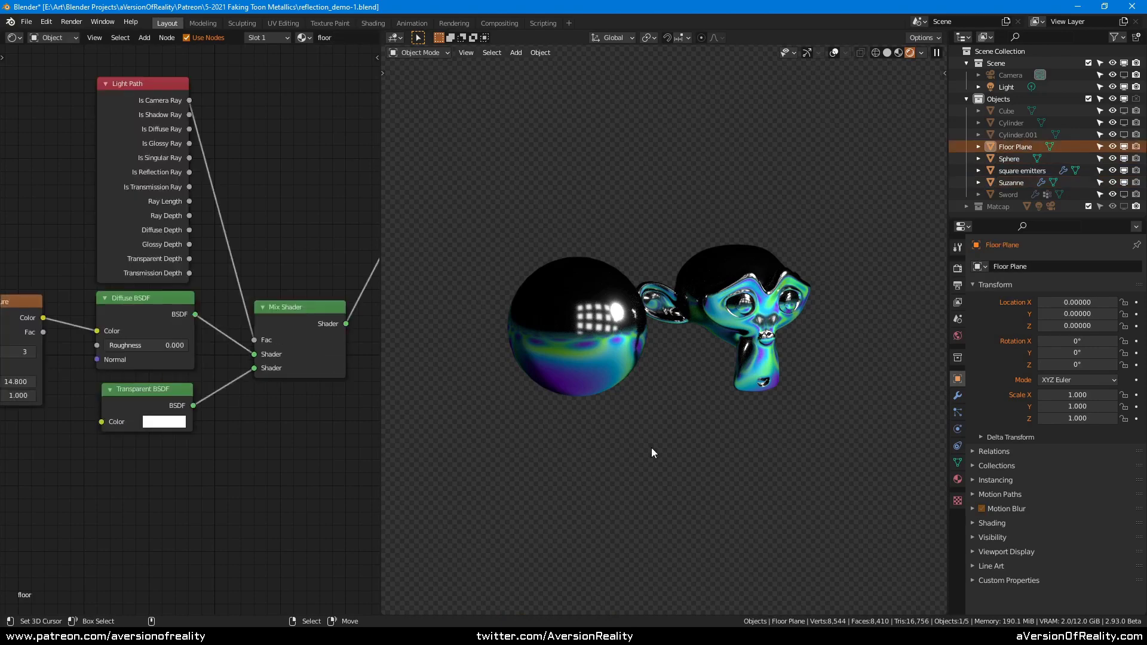
# - In the floor material, link the Diffuse BSDF output directly to the Material Output's Surface
pyautogui.moveTo(220, 349); pyautogui.dragTo(174, 367, button='middle')
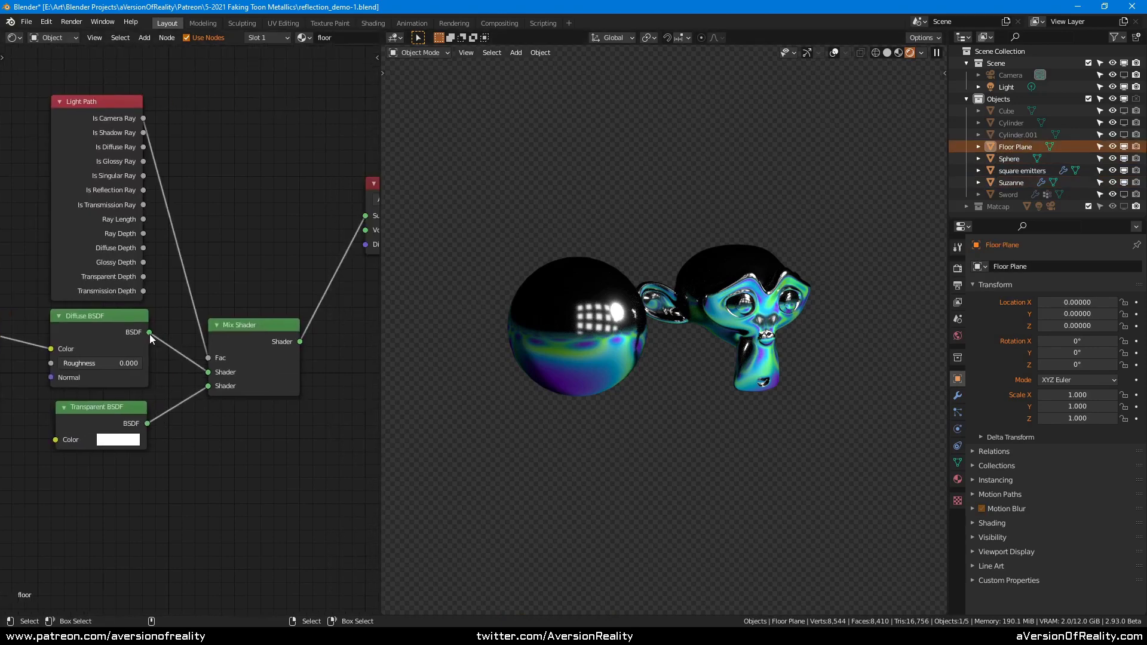
pyautogui.moveTo(149, 333); pyautogui.dragTo(365, 216)
pyautogui.moveTo(234, 238); pyautogui.dragTo(299, 227, button='middle')
pyautogui.moveTo(26, 290); pyautogui.dragTo(71, 284, button='middle')
pyautogui.moveTo(72, 302); pyautogui.dragTo(93, 300)
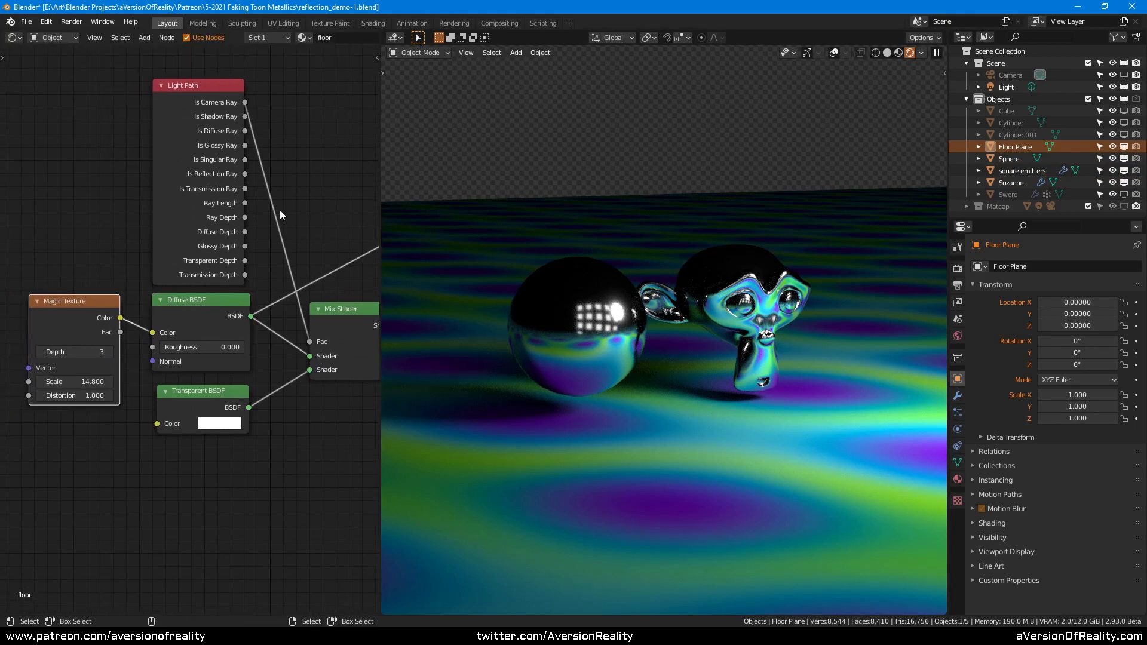
pyautogui.moveTo(280, 209); pyautogui.dragTo(249, 218, button='middle')
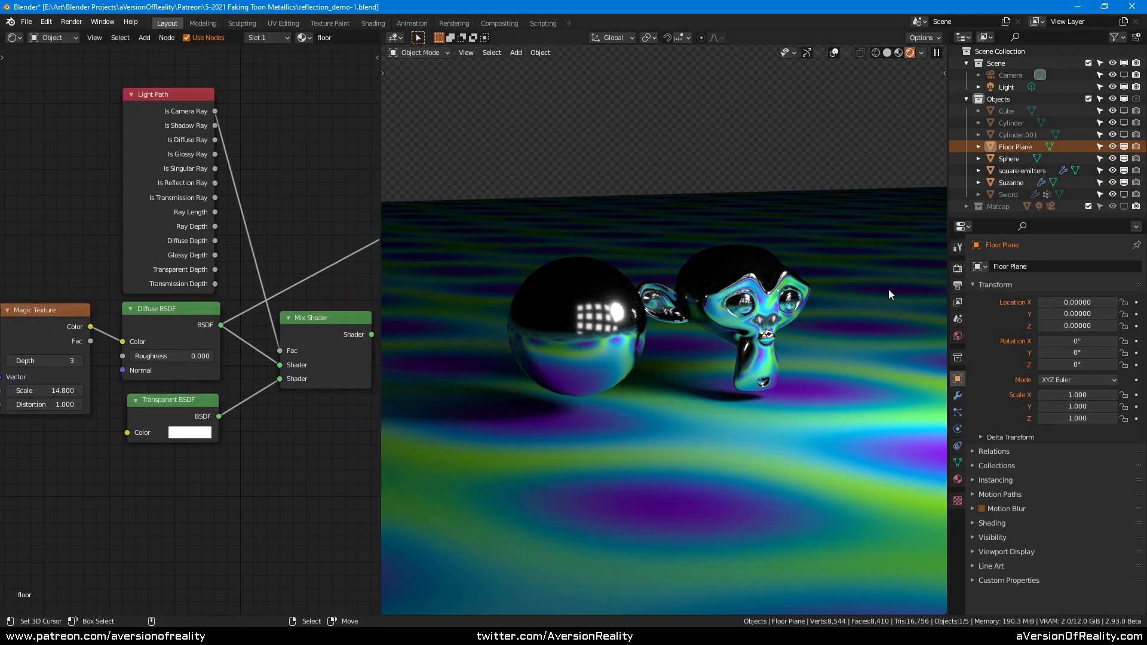
# - Switch the scene's render engine to Eevee
pyautogui.click(958, 268)
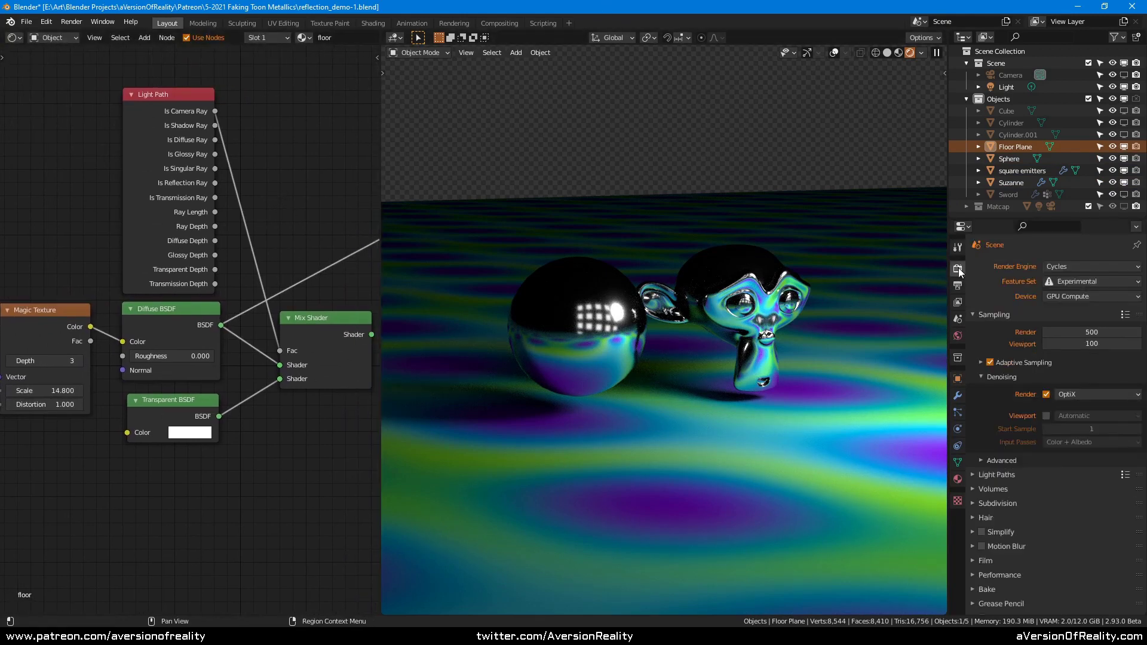
pyautogui.click(1075, 270)
pyautogui.click(1073, 279)
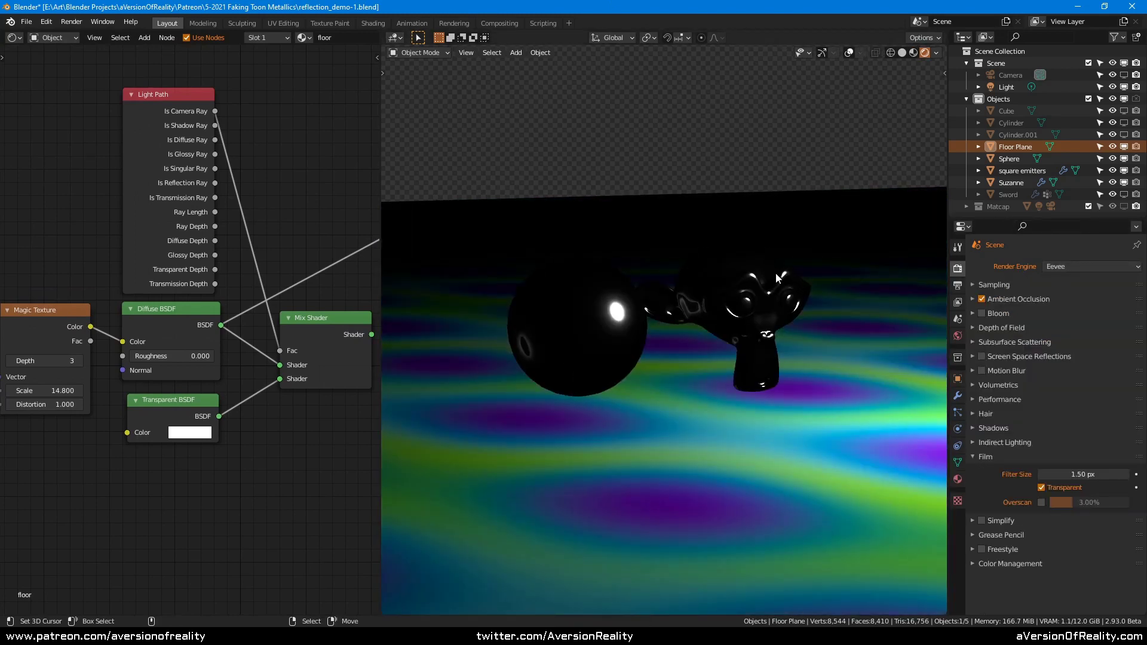
pyautogui.moveTo(242, 396); pyautogui.dragTo(159, 407, button='middle')
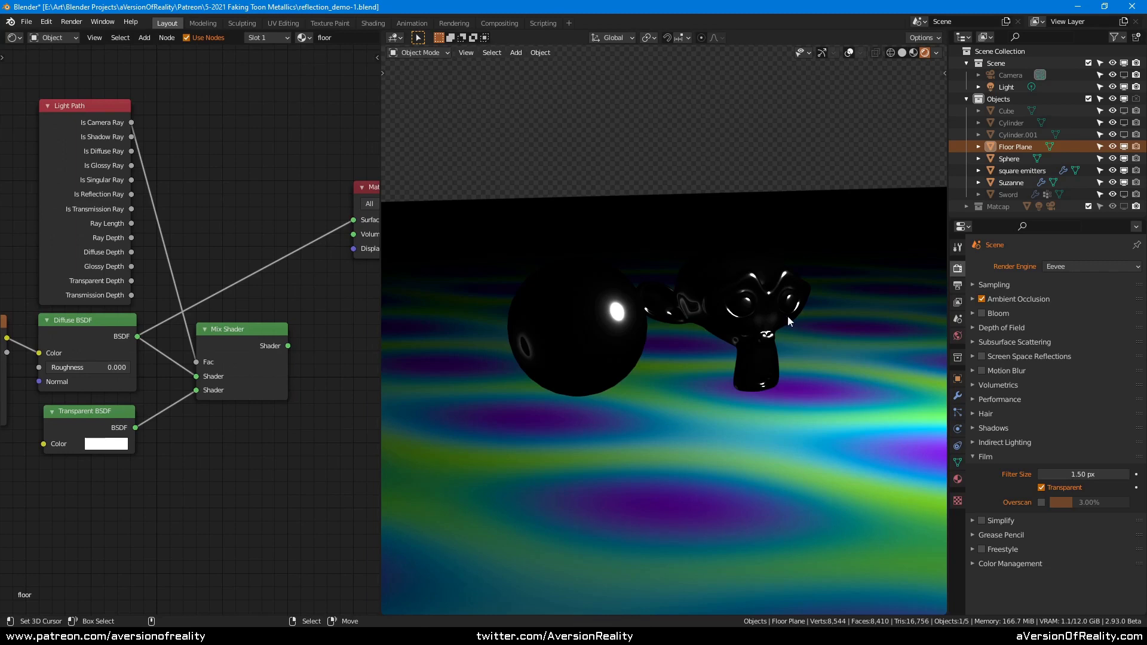
# - Enable Screen Space Reflections and examine the floor's reflections on the Sphere and Suzanne up close
pyautogui.click(970, 357)
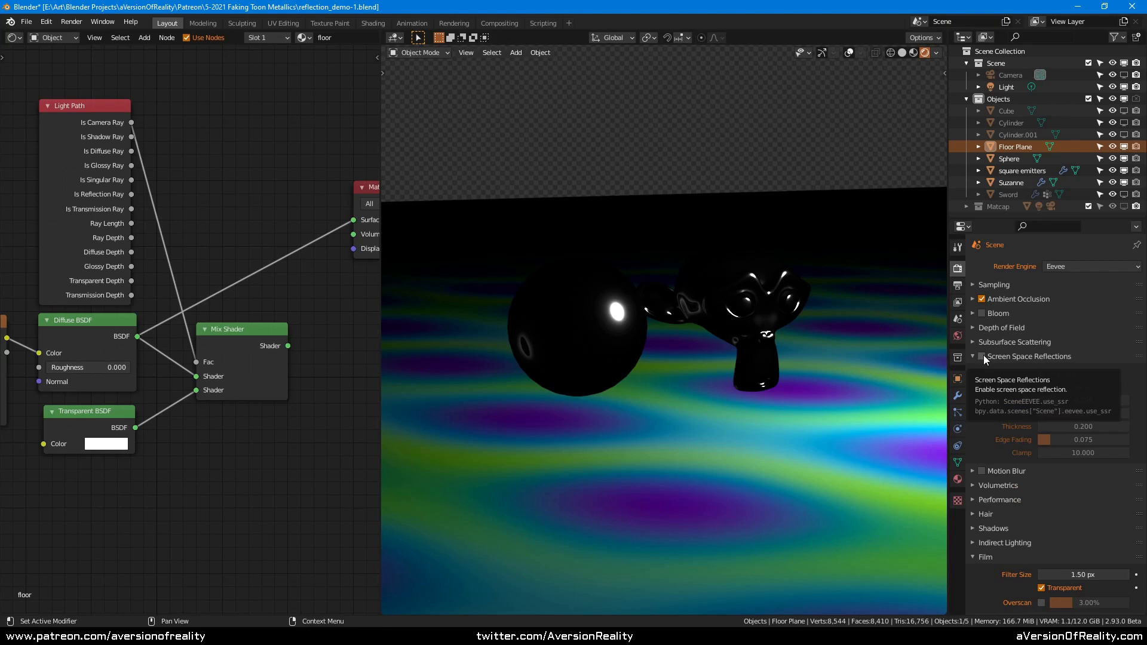
pyautogui.click(983, 356)
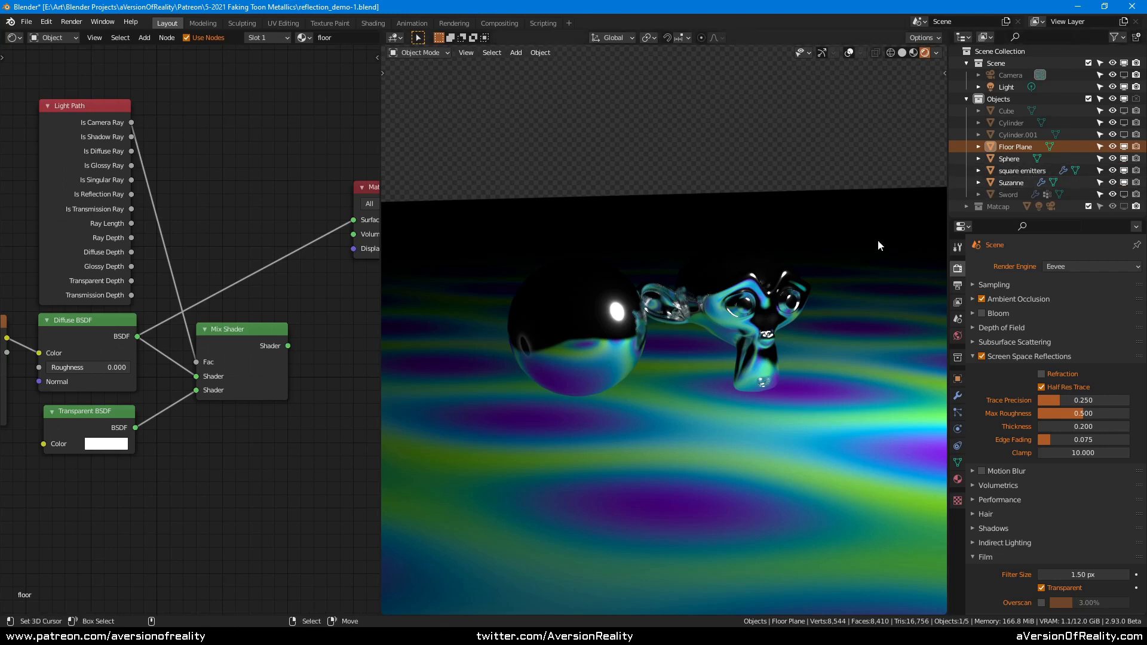
pyautogui.scroll(5, 842, 275)
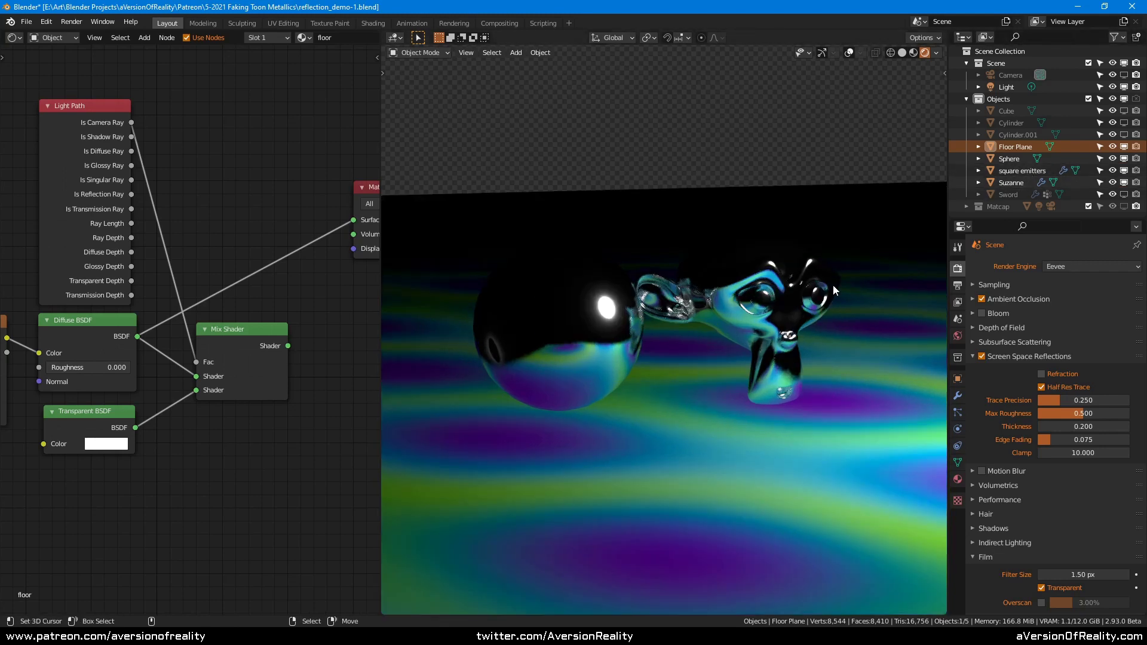
pyautogui.scroll(4, 812, 273)
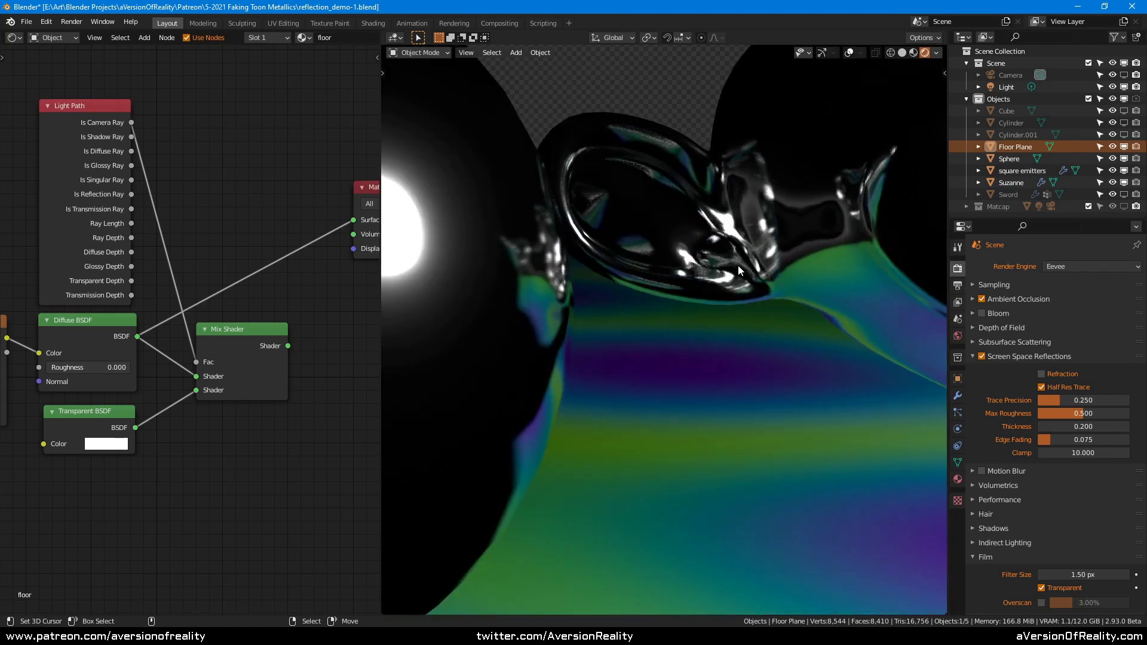
pyautogui.scroll(-7, 737, 264)
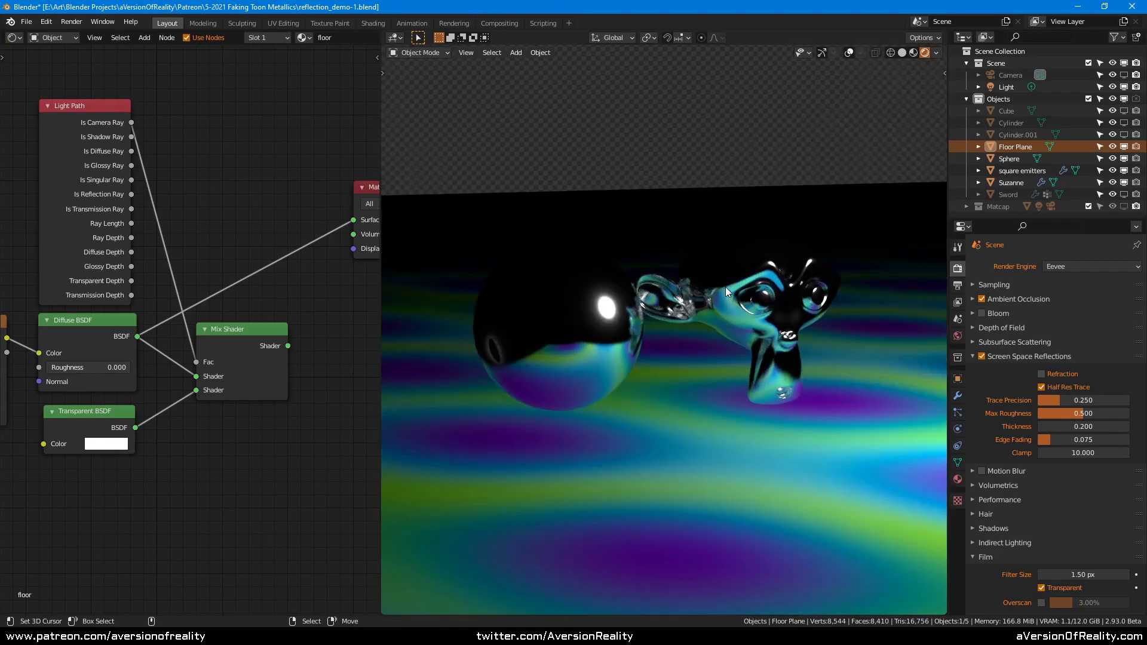
pyautogui.scroll(-3, 770, 262)
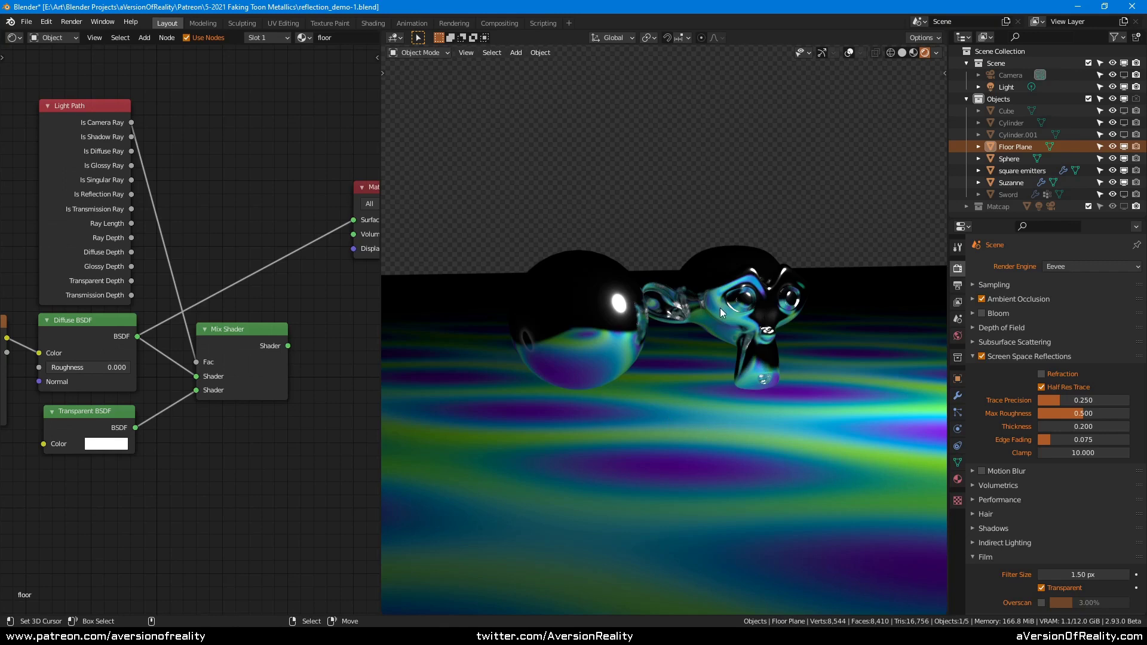
# - Lower the Floor Plane about 1.46 units along global Z to test the Eevee reflections, and cancel the move
pyautogui.press('g')
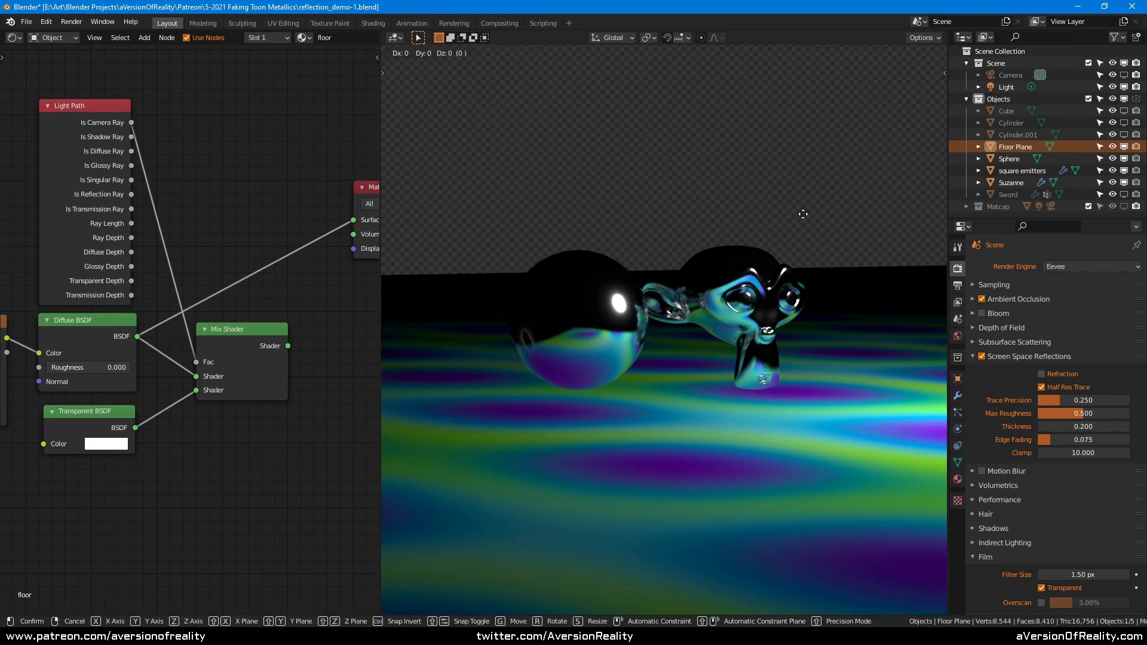
pyautogui.press('z')
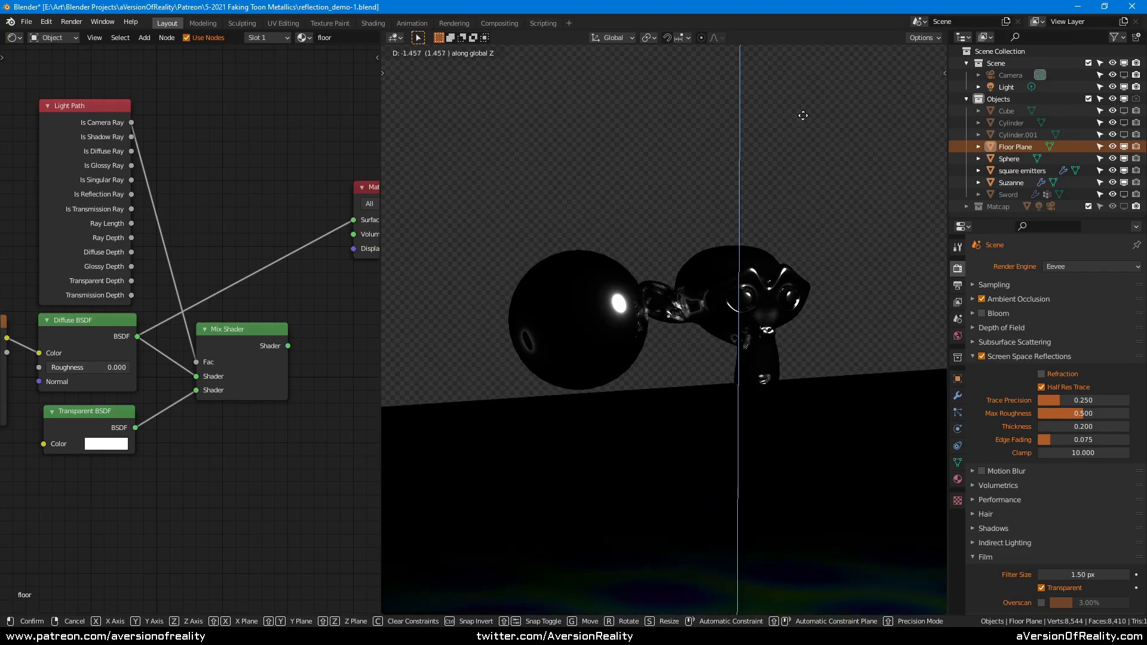
pyautogui.click(801, 113)
# - Test lowering the Floor Plane about 3.26 units along global Z in Cycles, cancel the move and return to Eevee
pyautogui.click(1068, 266)
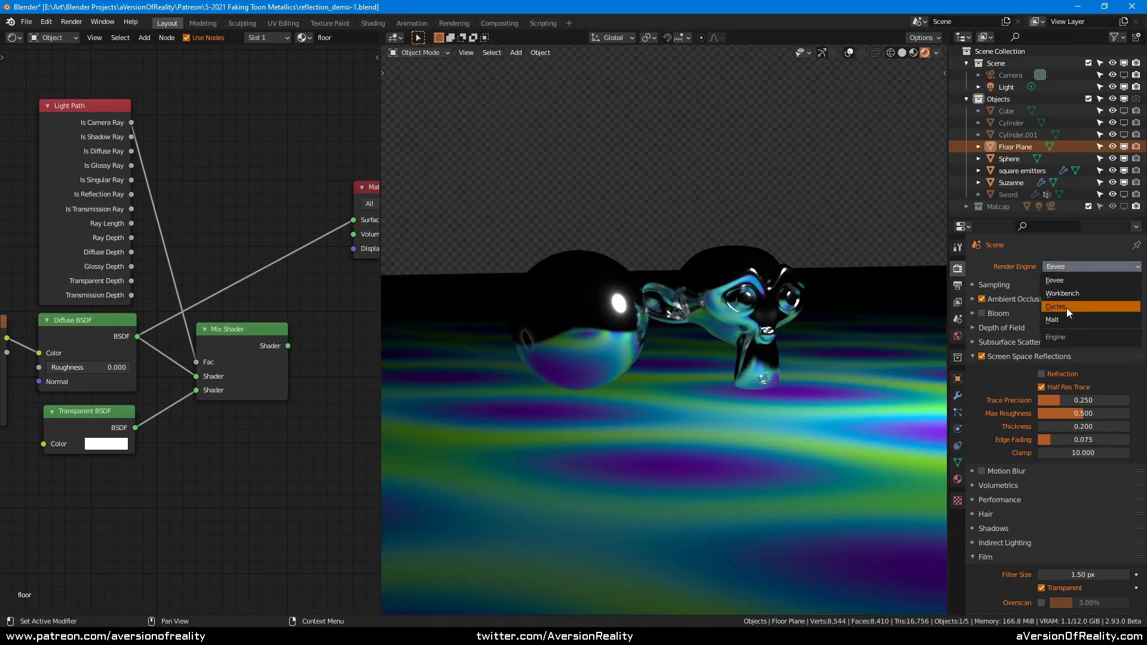
pyautogui.click(1067, 307)
pyautogui.press('g')
pyautogui.press('z')
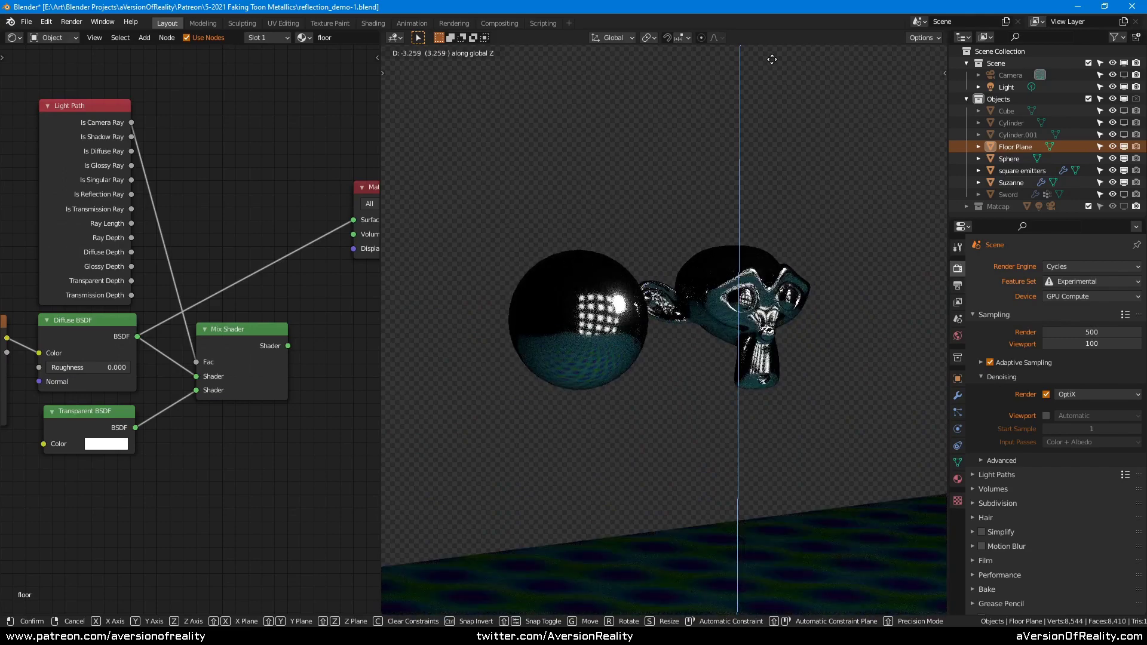
pyautogui.rightClick(772, 59)
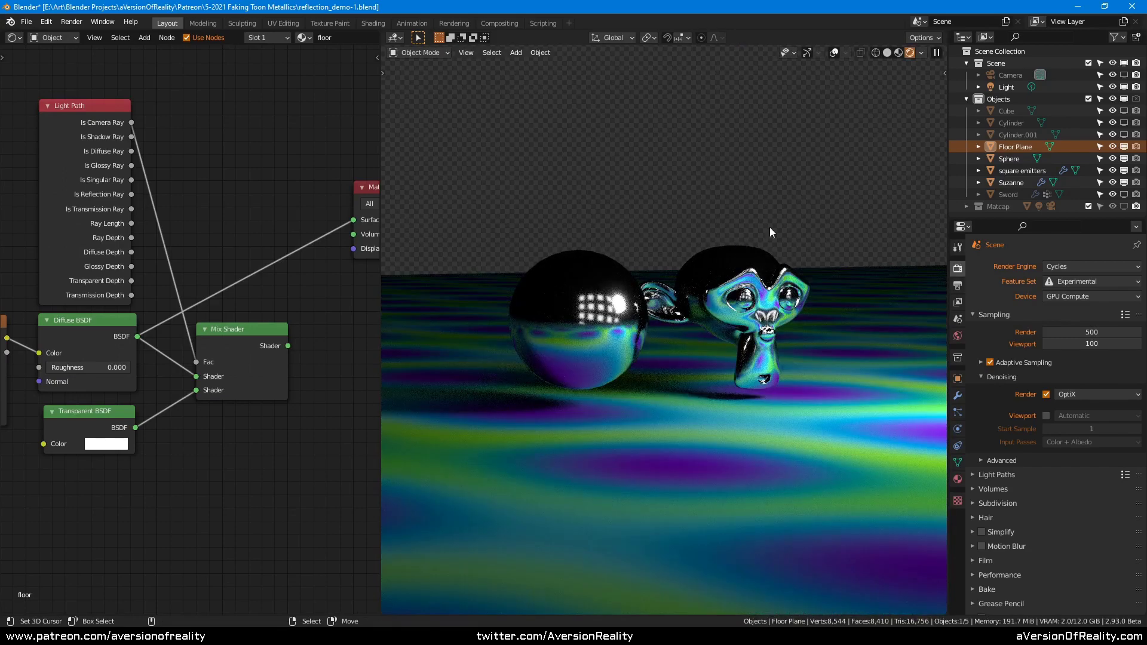
pyautogui.click(1066, 262)
pyautogui.click(1075, 281)
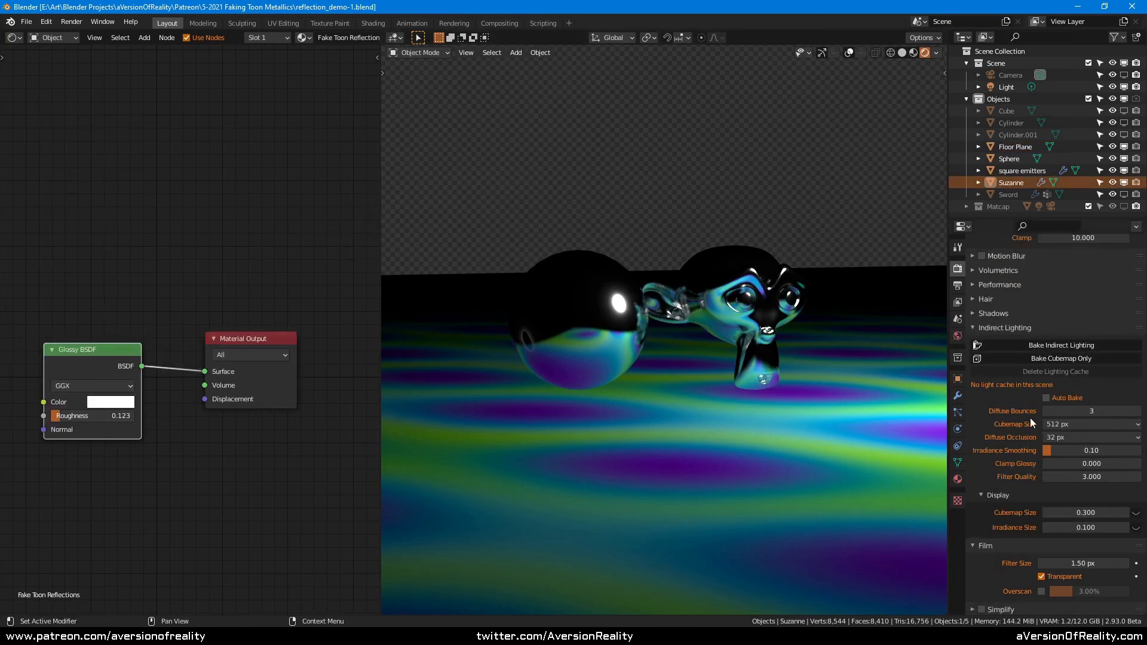
# - Examine the Indirect Lighting settings in Eevee's render properties
pyautogui.click(978, 328)
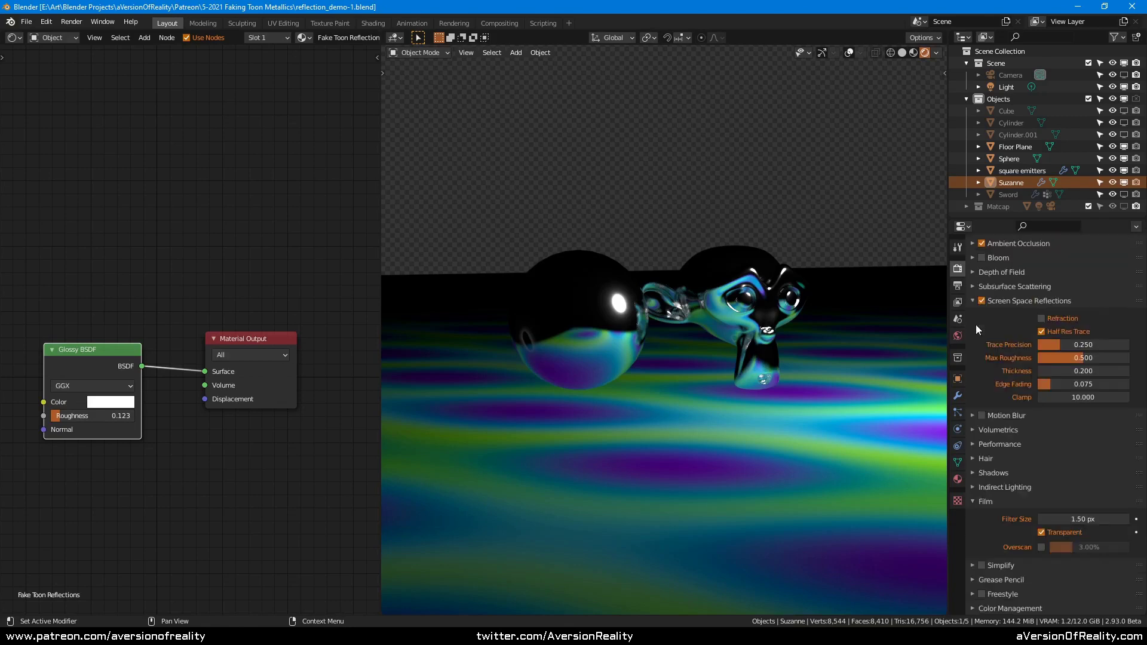
pyautogui.click(973, 487)
pyautogui.scroll(-3, 1010, 495)
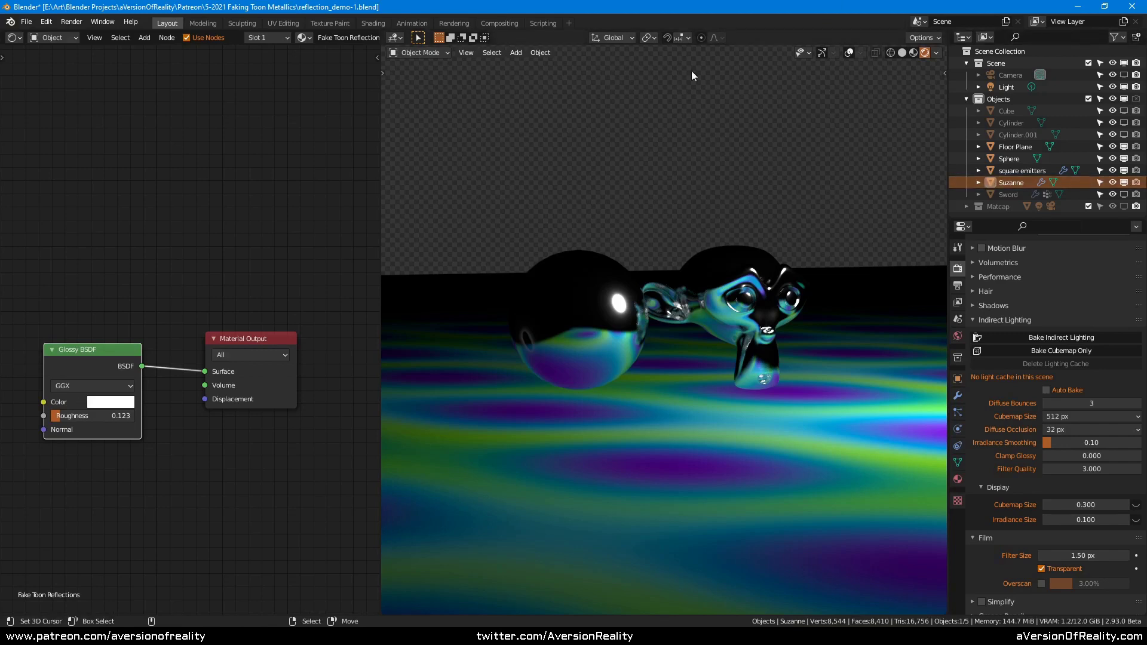
# - Save the file and move the Glossy BSDF node closer to the Material Output
pyautogui.click(231, 260)
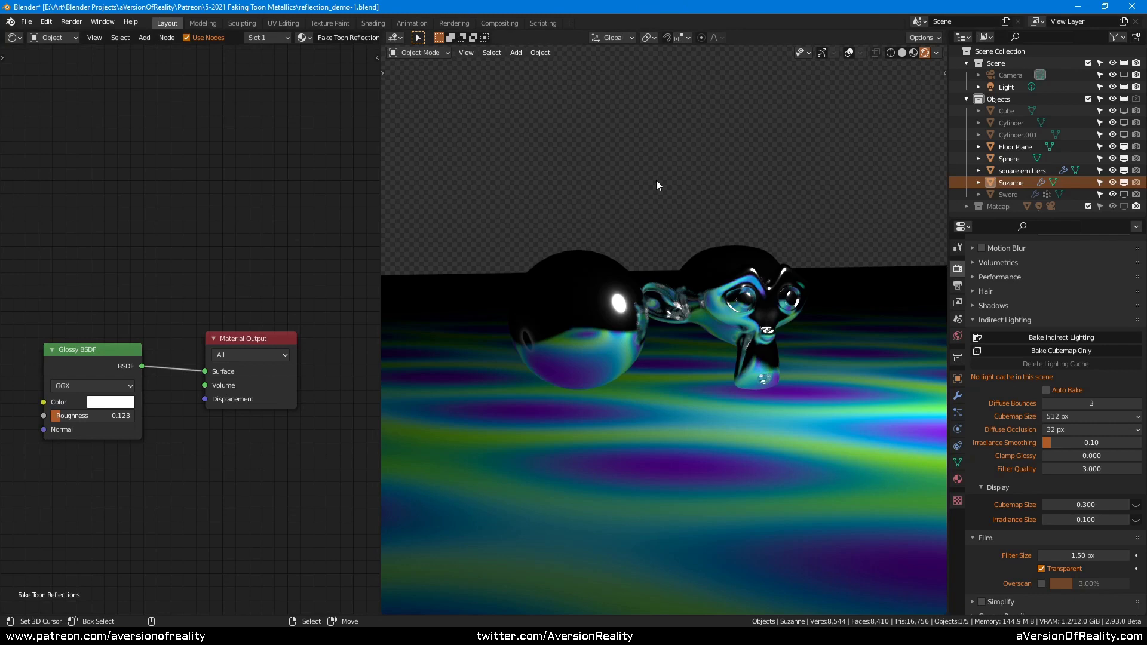
pyautogui.hotkey('ctrl', 's')
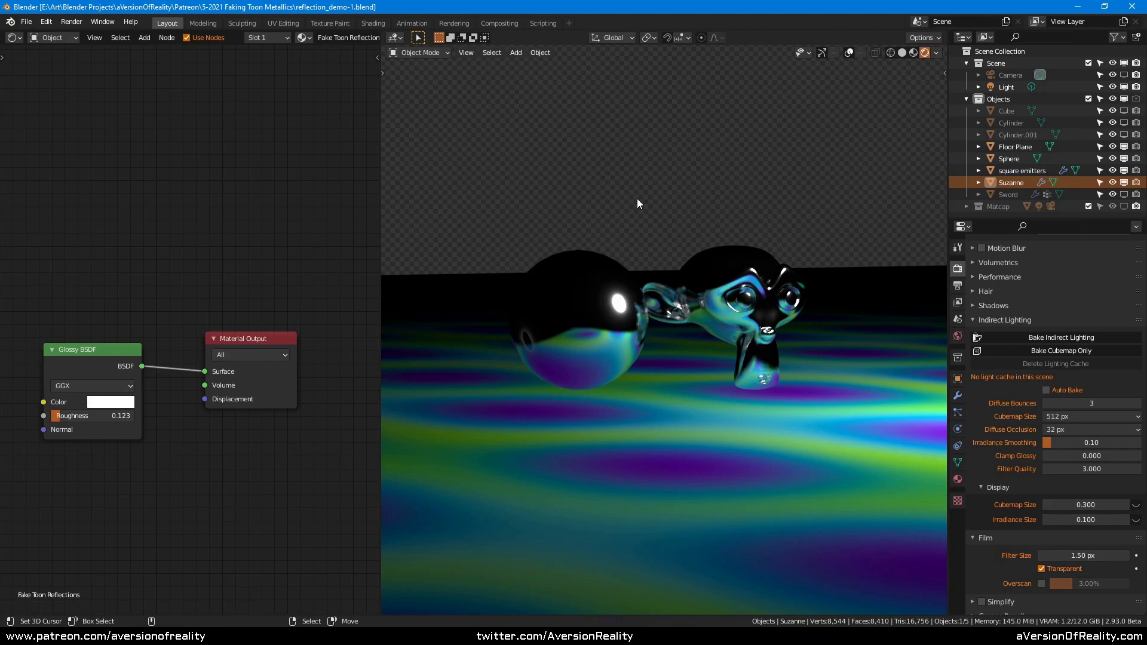
pyautogui.moveTo(205, 234); pyautogui.dragTo(271, 210, button='middle')
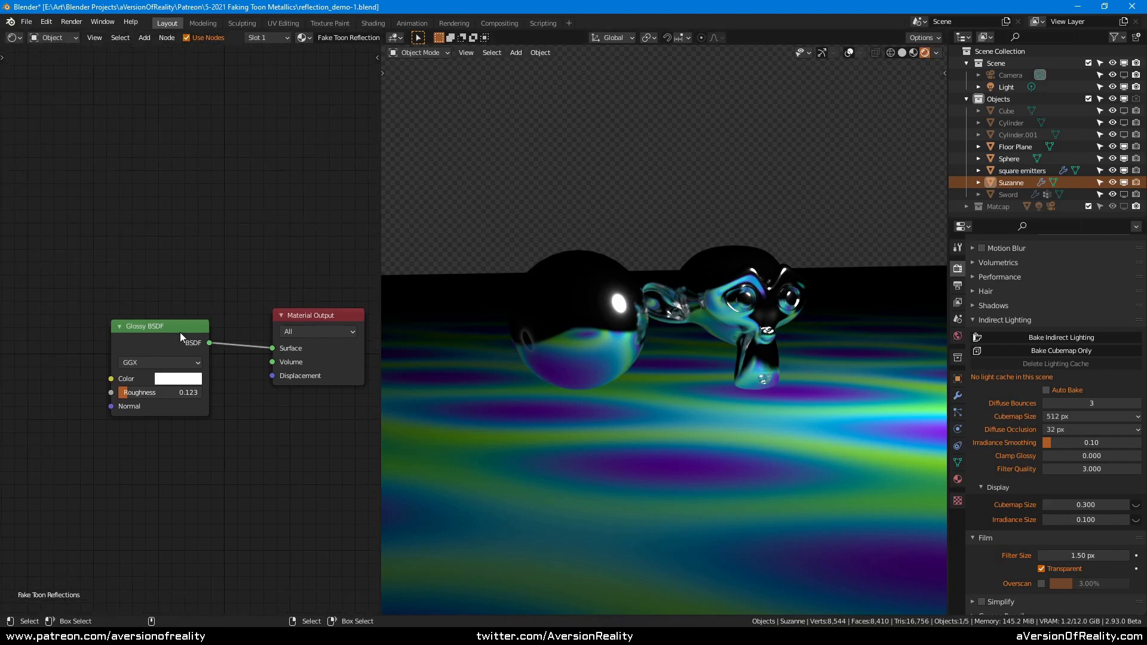
pyautogui.moveTo(180, 332); pyautogui.dragTo(213, 321)
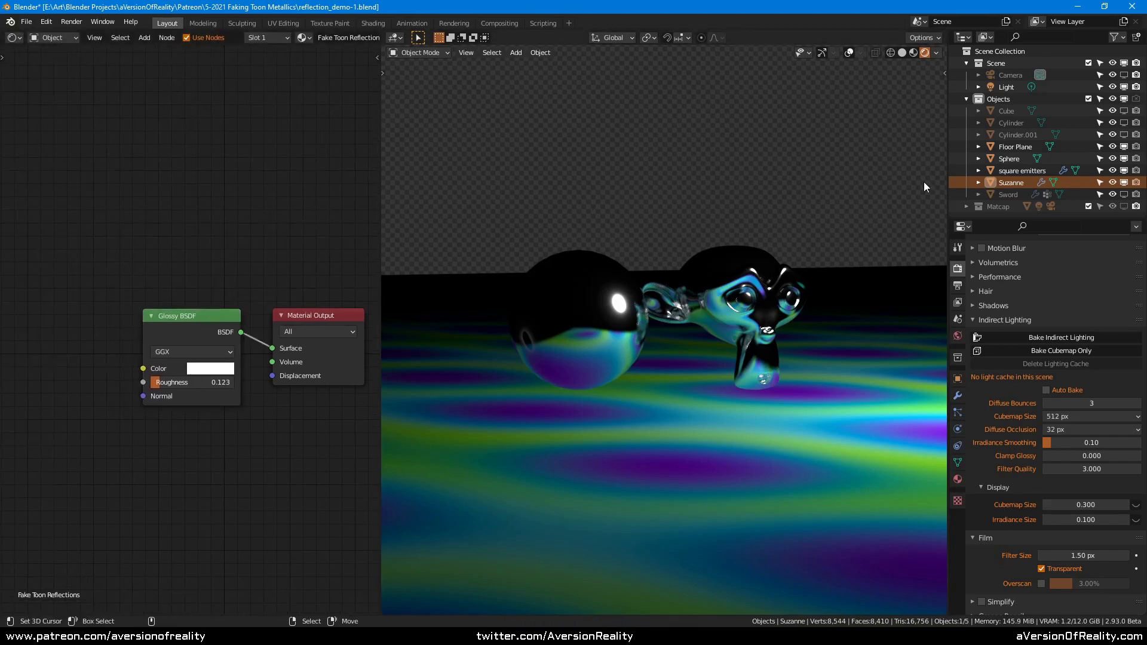
# - Hide the Floor Plane in the viewport and show the Cylinder
pyautogui.click(1124, 146)
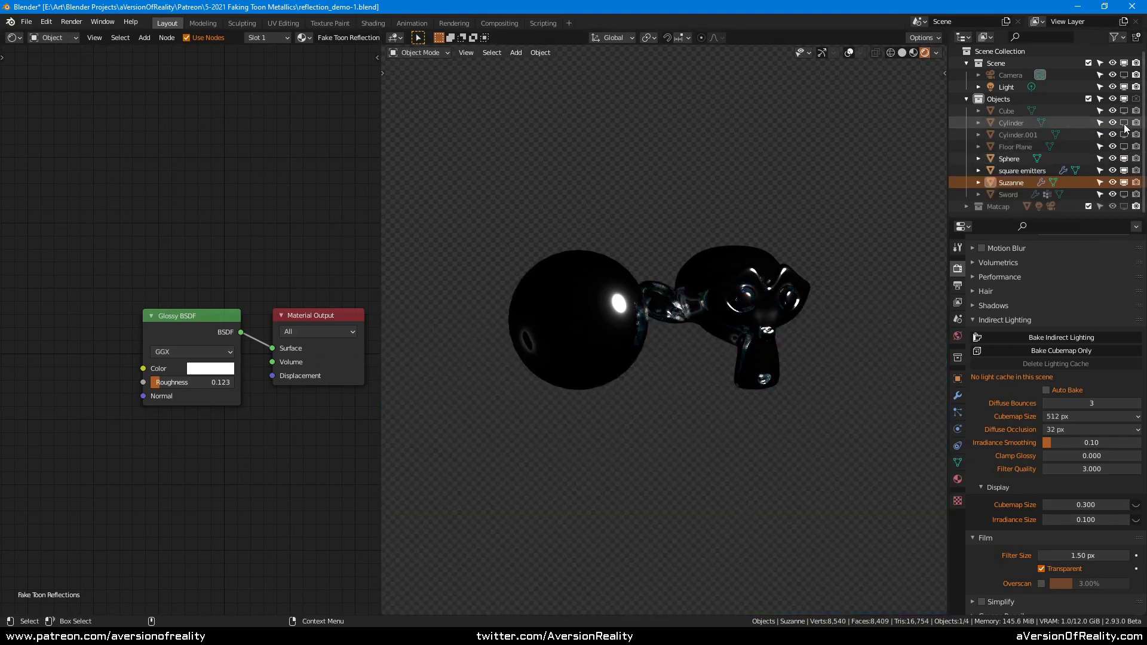
pyautogui.click(1124, 122)
pyautogui.moveTo(906, 170); pyautogui.dragTo(871, 181, button='middle')
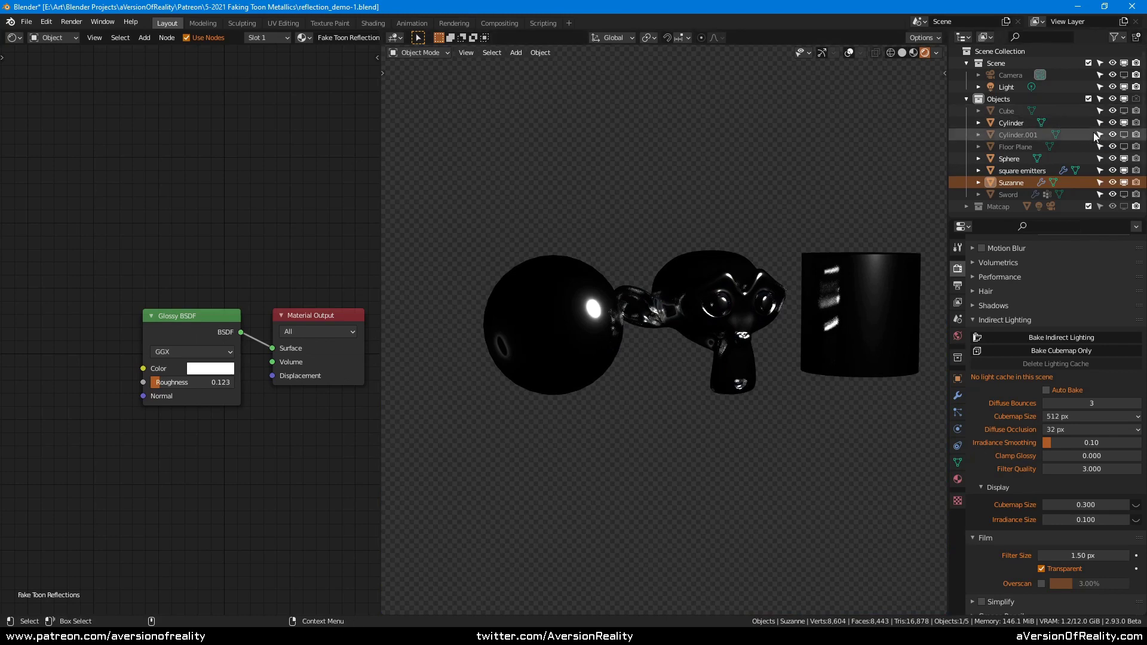
# - Disable Screen Space Reflections and collapse its settings
pyautogui.scroll(6, 990, 328)
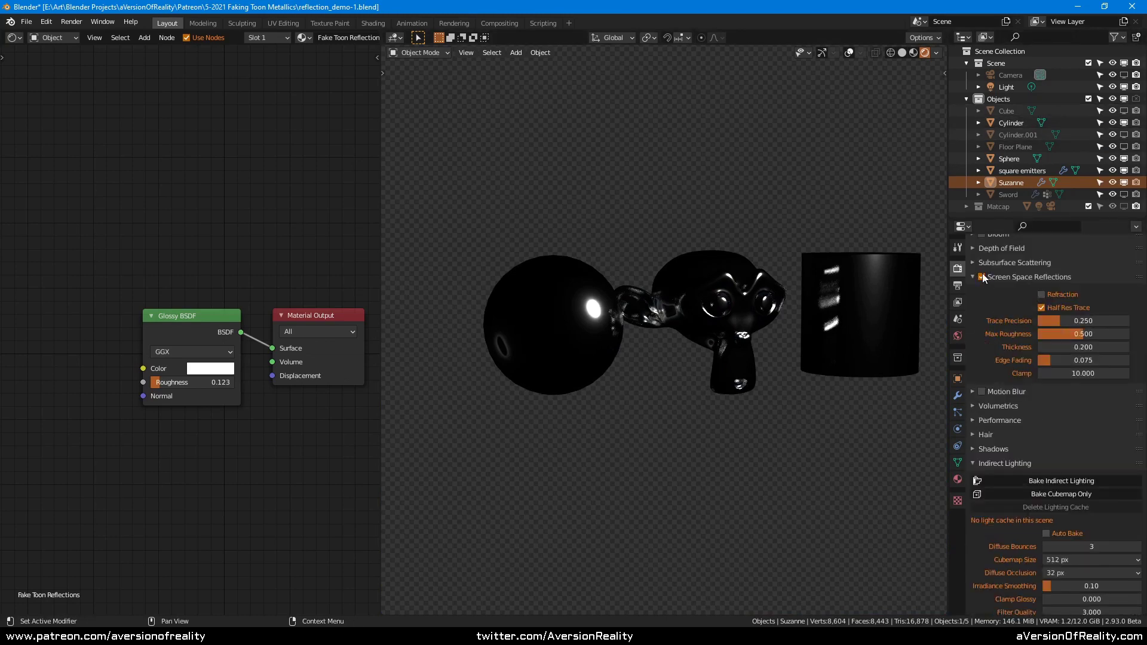
pyautogui.click(981, 277)
pyautogui.click(974, 276)
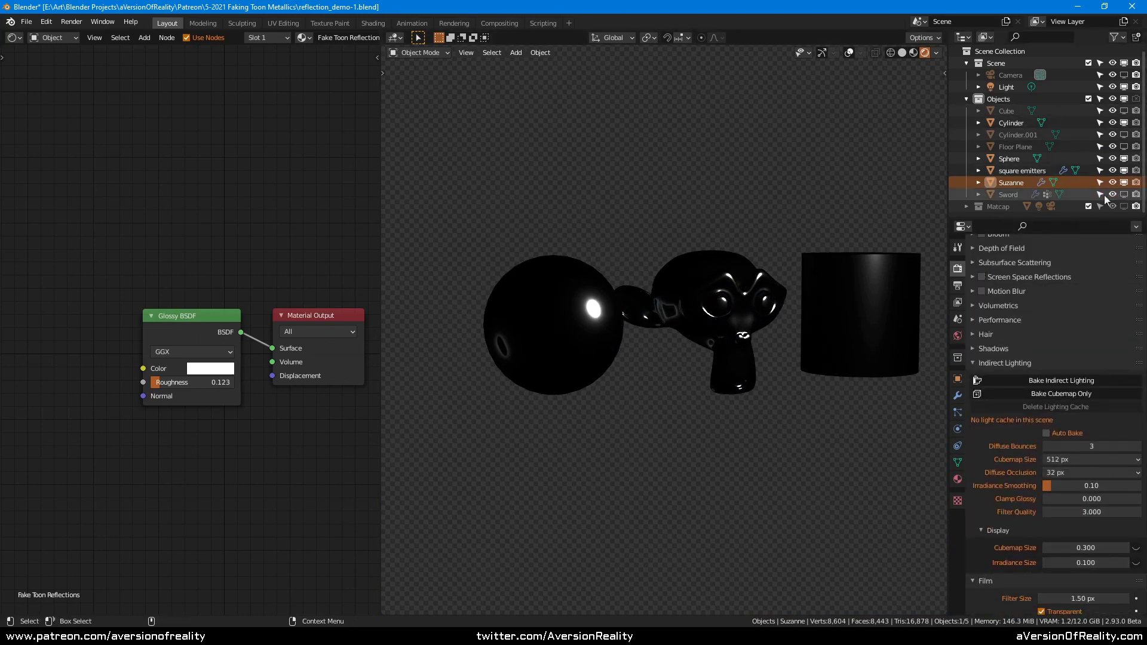
# - Show the Sword and Cylinder.001 in the viewport alongside the other objects
pyautogui.click(1123, 194)
pyautogui.click(1123, 134)
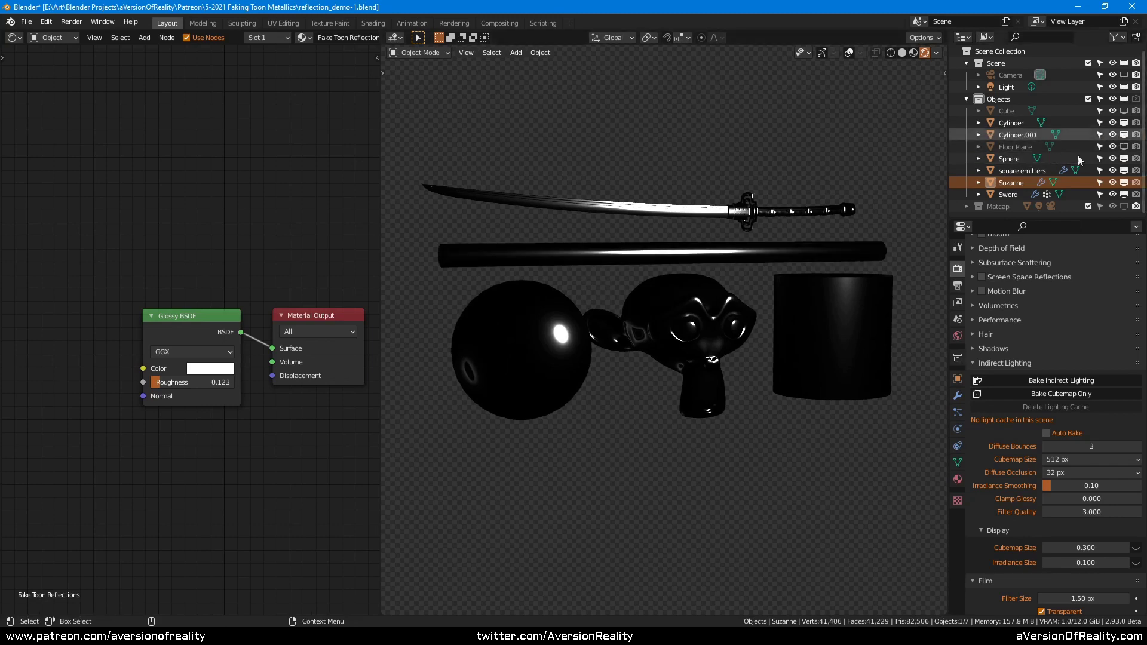
pyautogui.moveTo(814, 207); pyautogui.dragTo(781, 234, button='middle')
pyautogui.press('KP_1')
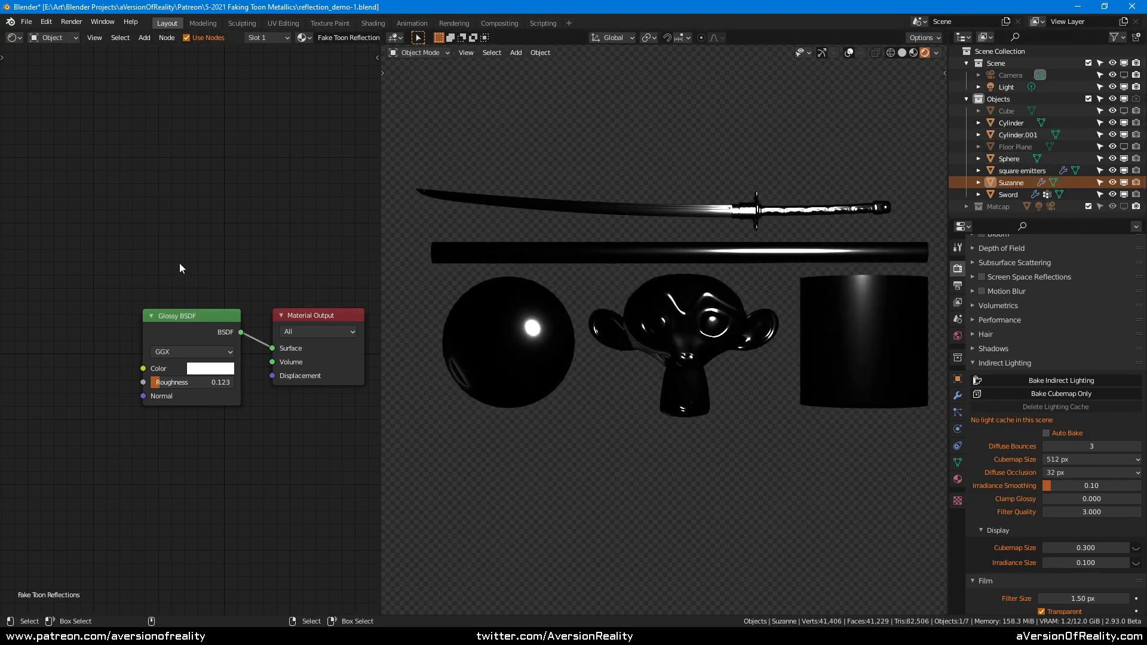
# - Add a Texture Coordinate node to the Fake Toon Reflections material and place it well before the Glossy BSDF
pyautogui.moveTo(148, 247); pyautogui.dragTo(138, 228, button='middle')
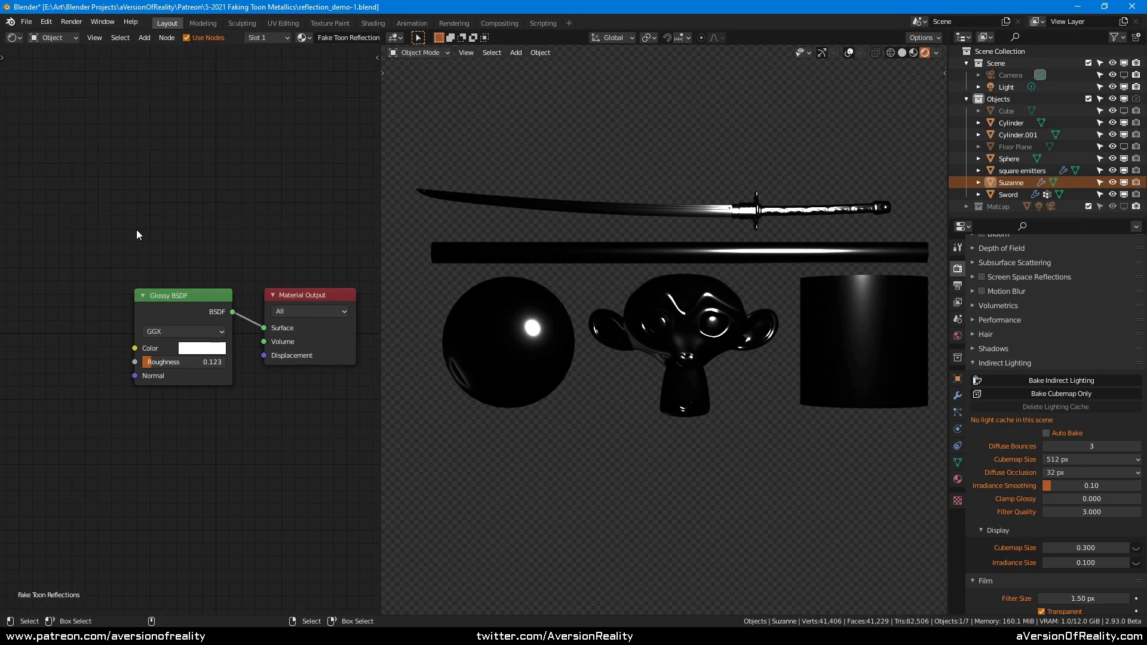
pyautogui.moveTo(108, 278); pyautogui.dragTo(86, 270, button='middle')
pyautogui.hotkey('shift', 'a')
pyautogui.moveTo(24, 260)
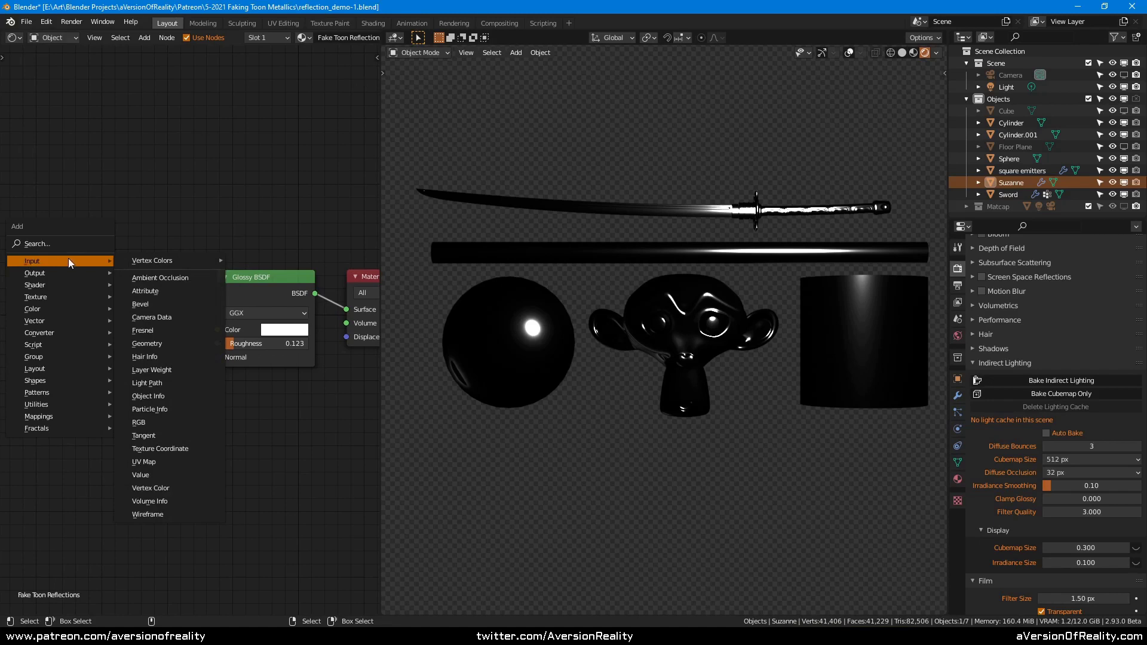
pyautogui.click(173, 448)
pyautogui.click(125, 343)
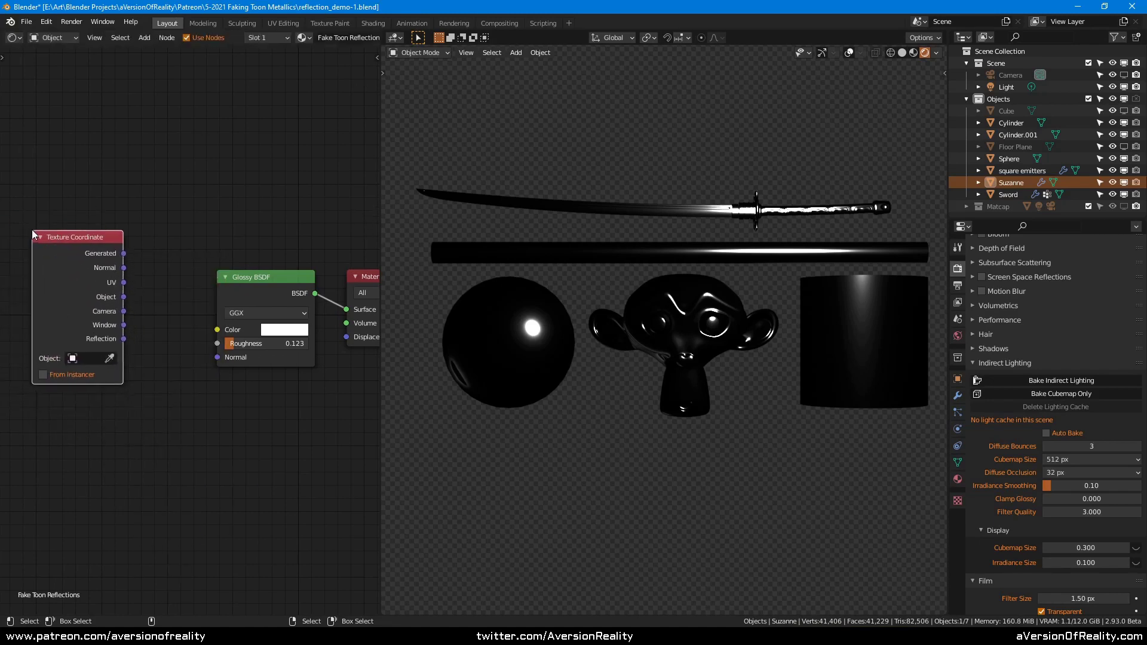
pyautogui.moveTo(185, 232); pyautogui.dragTo(213, 212, button='middle')
pyautogui.scroll(-3, 213, 212)
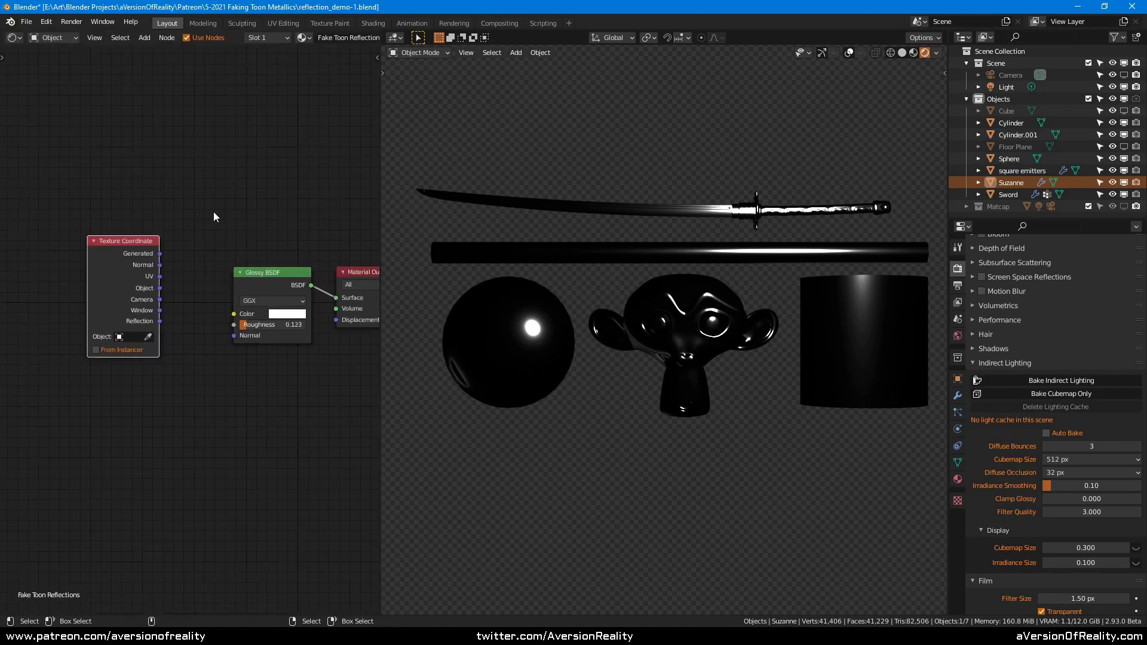
pyautogui.scroll(1, 178, 248)
pyautogui.moveTo(133, 256); pyautogui.dragTo(127, 255)
pyautogui.click(33, 254)
# - Add an Image Texture node between the Texture Coordinate and Glossy BSDF nodes, using the existing image Ice_Lake_HiRes_TMap.jpg
pyautogui.hotkey('shift', 'a')
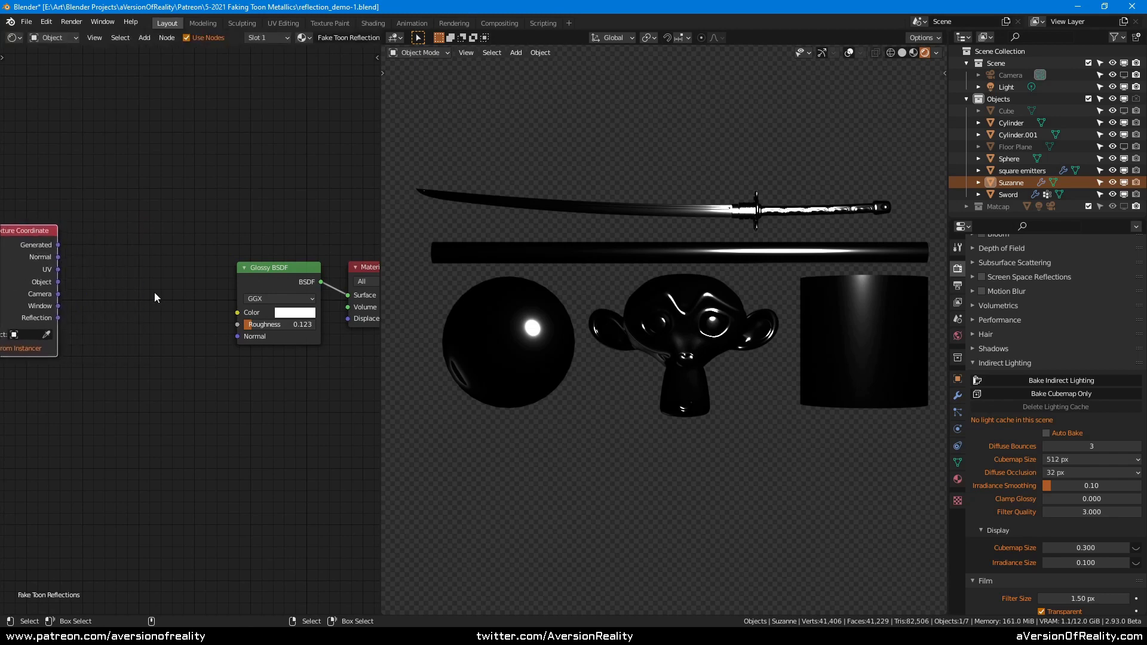
pyautogui.moveTo(141, 319)
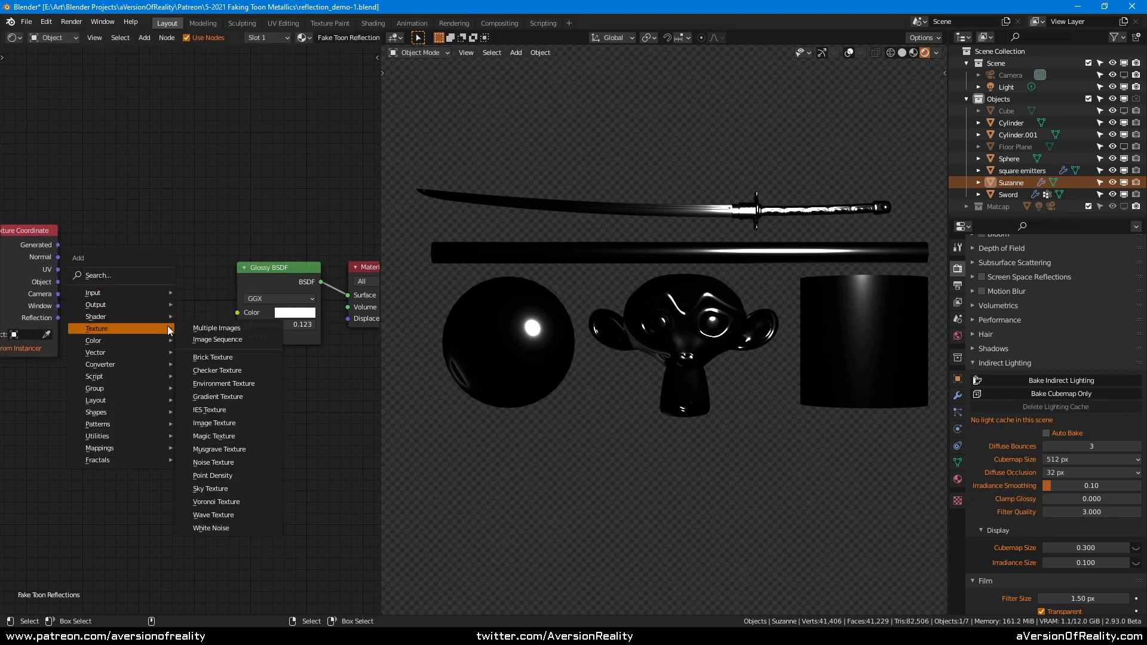
pyautogui.click(257, 409)
pyautogui.click(71, 233)
pyautogui.click(87, 283)
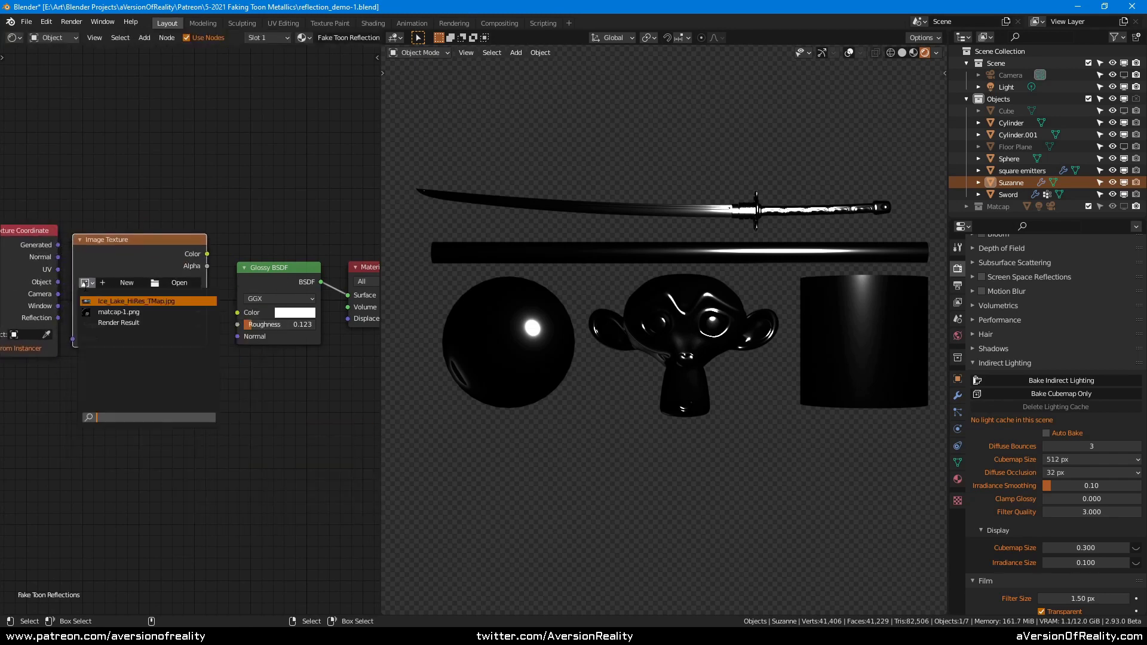
pyautogui.click(154, 301)
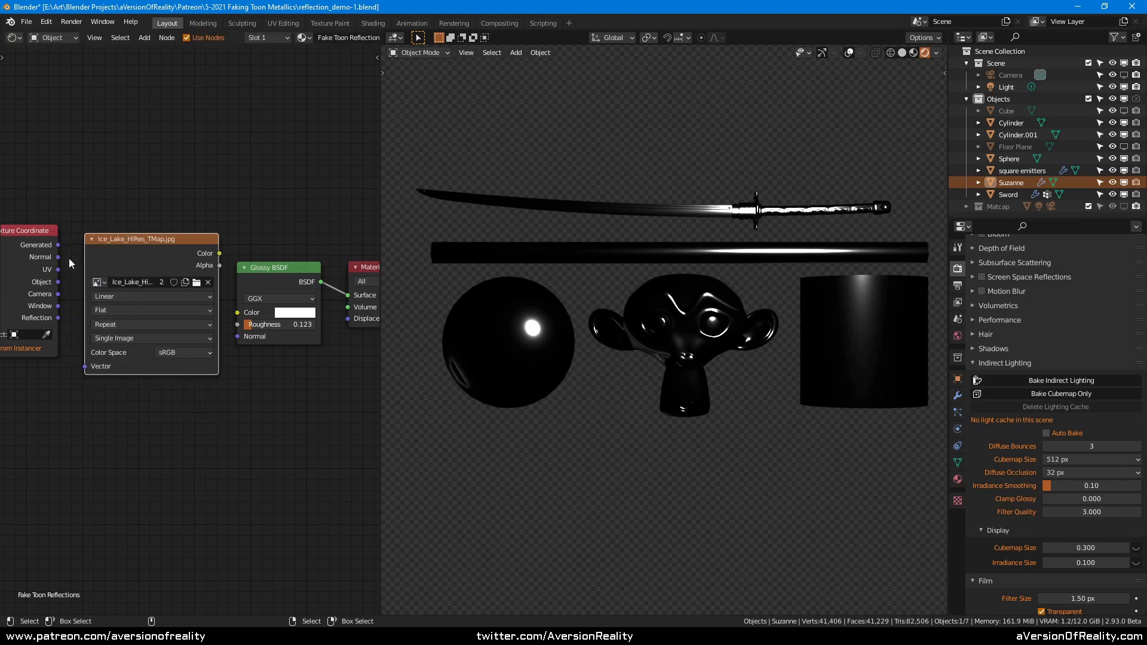
# - Link the Reflection coordinates to the image texture's Vector and the image's Color to the Glossy BSDF's Color
pyautogui.moveTo(59, 319); pyautogui.dragTo(85, 367)
pyautogui.moveTo(219, 254); pyautogui.dragTo(237, 312)
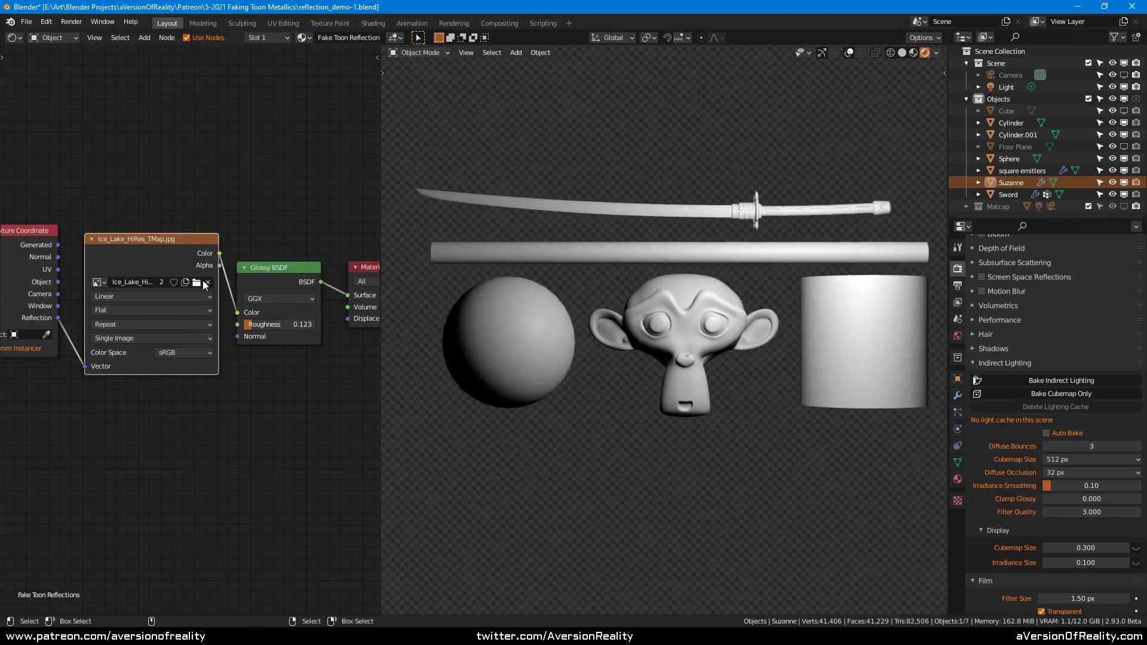
pyautogui.moveTo(686, 158); pyautogui.dragTo(763, 257, button='middle')
# - Set the World background strength to 0.1 so the objects receive some ambient light
pyautogui.click(957, 336)
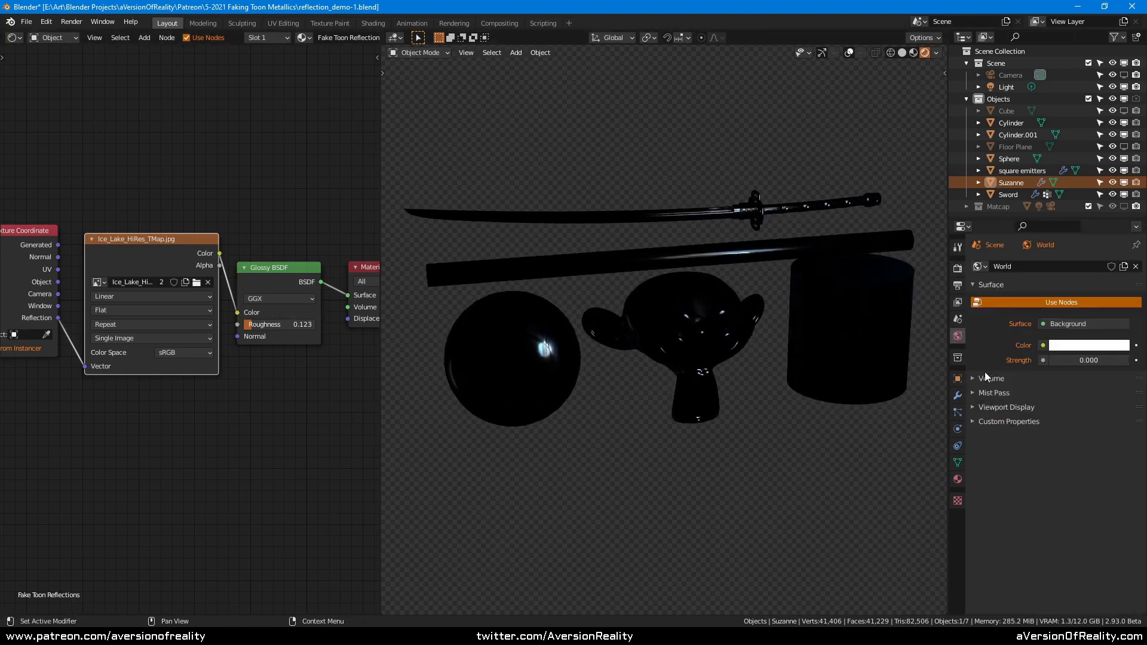
pyautogui.click(1126, 361)
pyautogui.moveTo(782, 235); pyautogui.dragTo(825, 179, button='middle')
pyautogui.scroll(4, 825, 179)
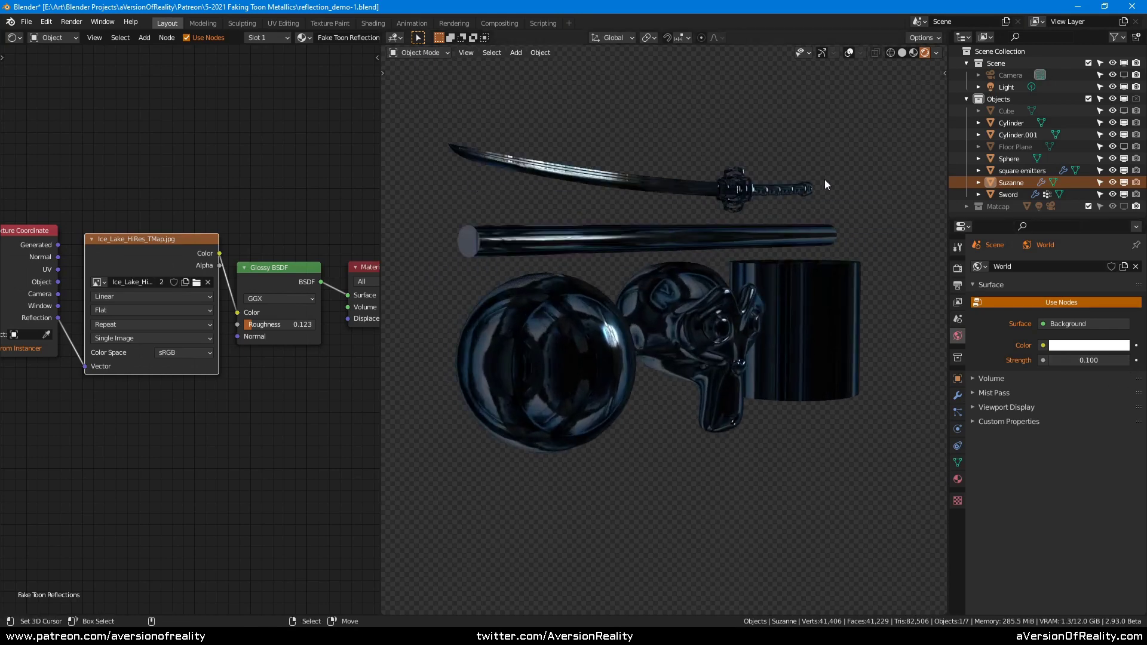
# - Set the Glossy BSDF roughness to 0 and inspect the image reflections on the sphere and other objects from several angles
pyautogui.moveTo(256, 323); pyautogui.dragTo(298, 314)
pyautogui.scroll(5, 697, 234)
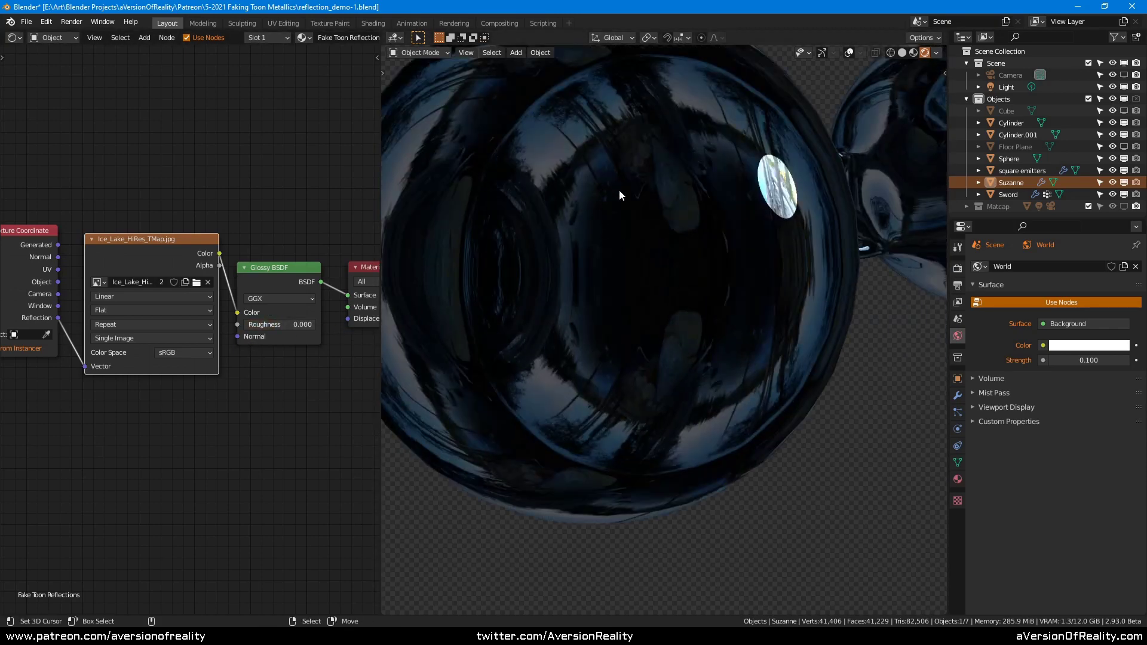
pyautogui.scroll(-5, 621, 204)
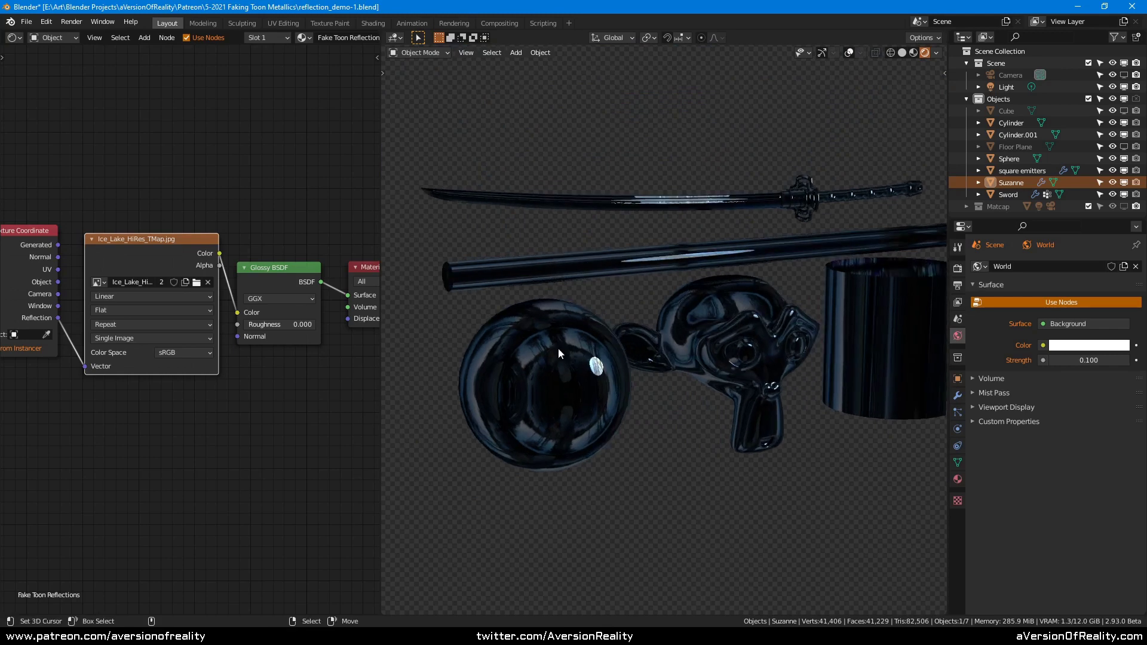
pyautogui.moveTo(572, 354); pyautogui.dragTo(818, 234, button='middle')
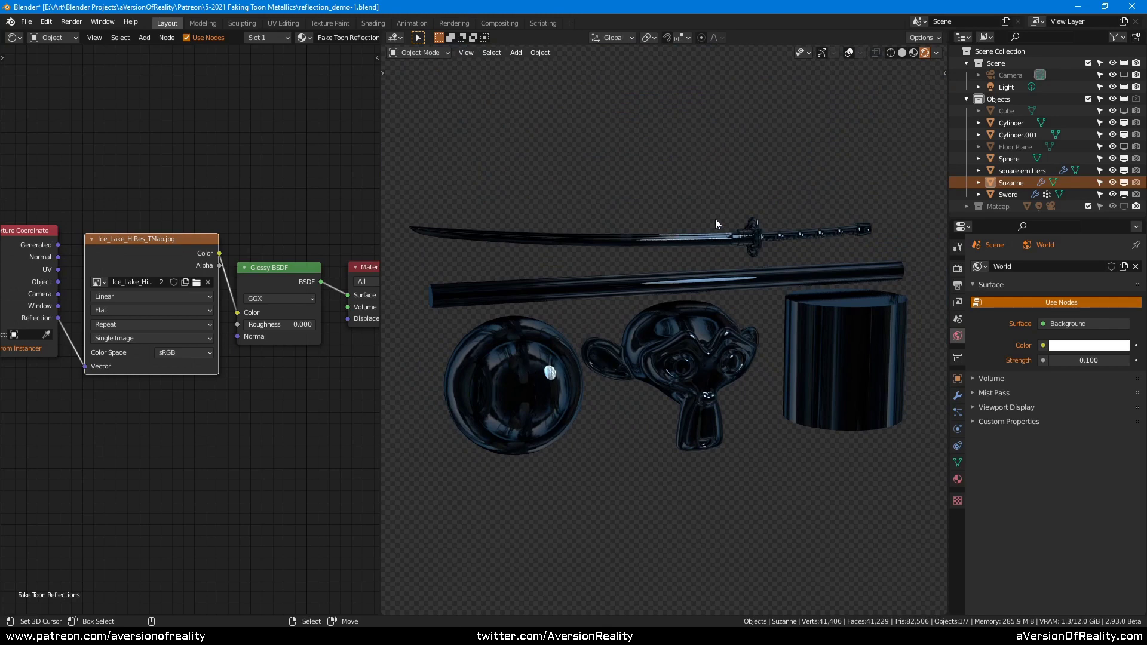
pyautogui.moveTo(715, 219); pyautogui.dragTo(676, 193, button='middle')
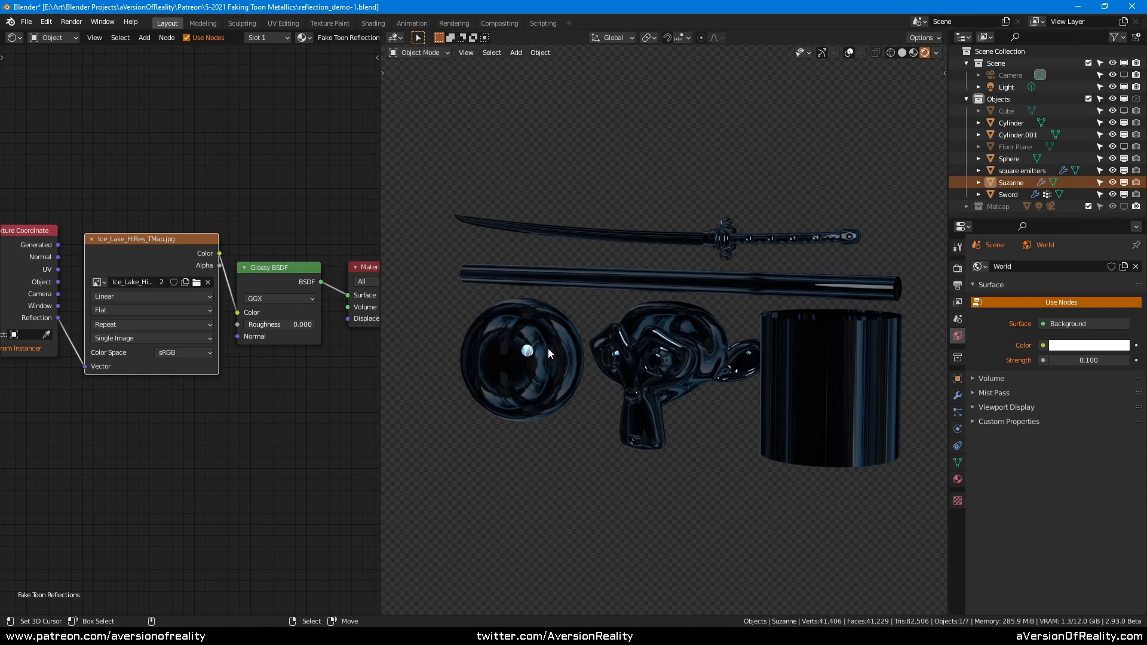
pyautogui.moveTo(548, 348); pyautogui.dragTo(717, 198, button='middle')
# - Hide the square emitters object in the viewport
pyautogui.click(1123, 171)
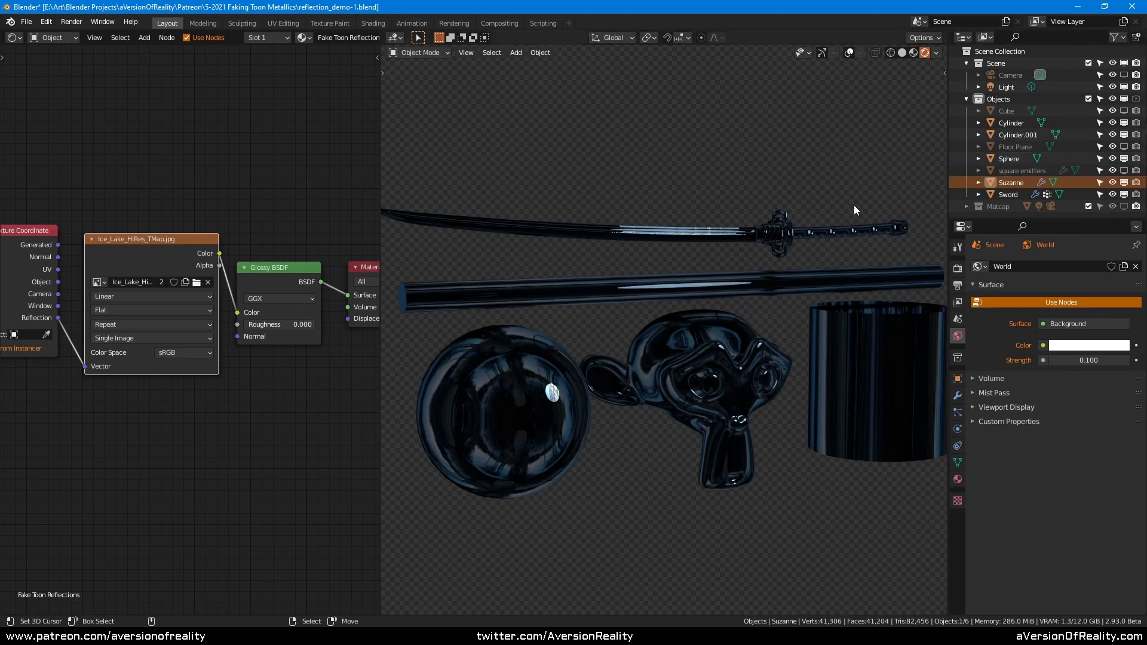
pyautogui.scroll(1, 305, 375)
# - Set the Glossy BSDF roughness to 0.369 and save the file
pyautogui.moveTo(304, 375); pyautogui.dragTo(231, 385, button='middle')
pyautogui.scroll(1, 231, 385)
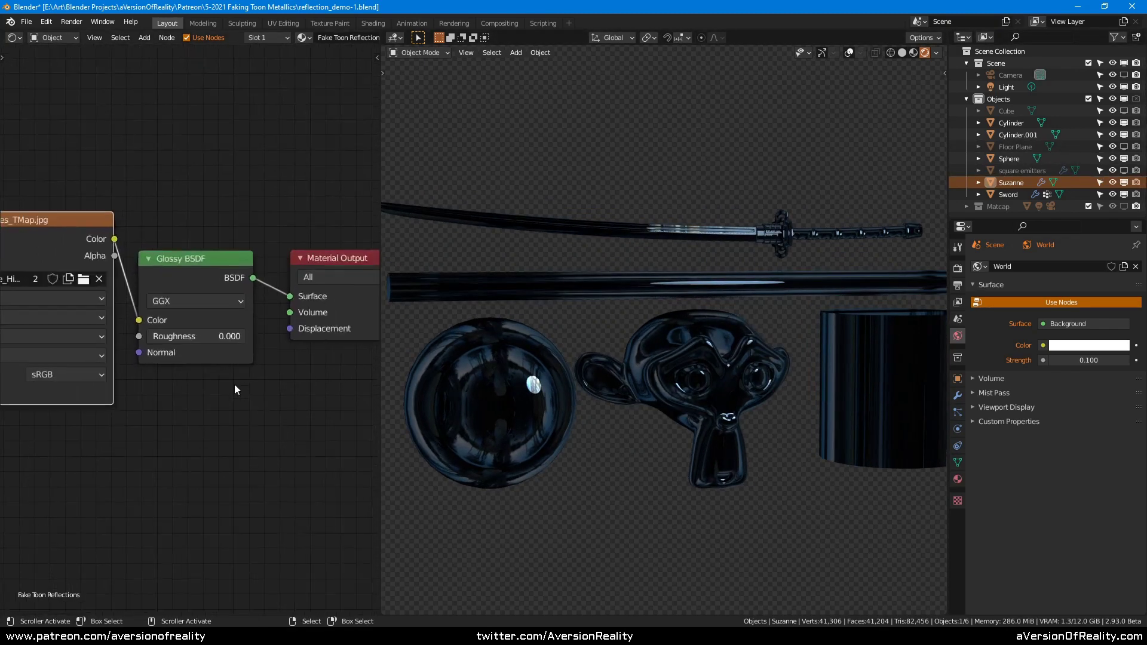
pyautogui.moveTo(175, 330); pyautogui.dragTo(214, 330)
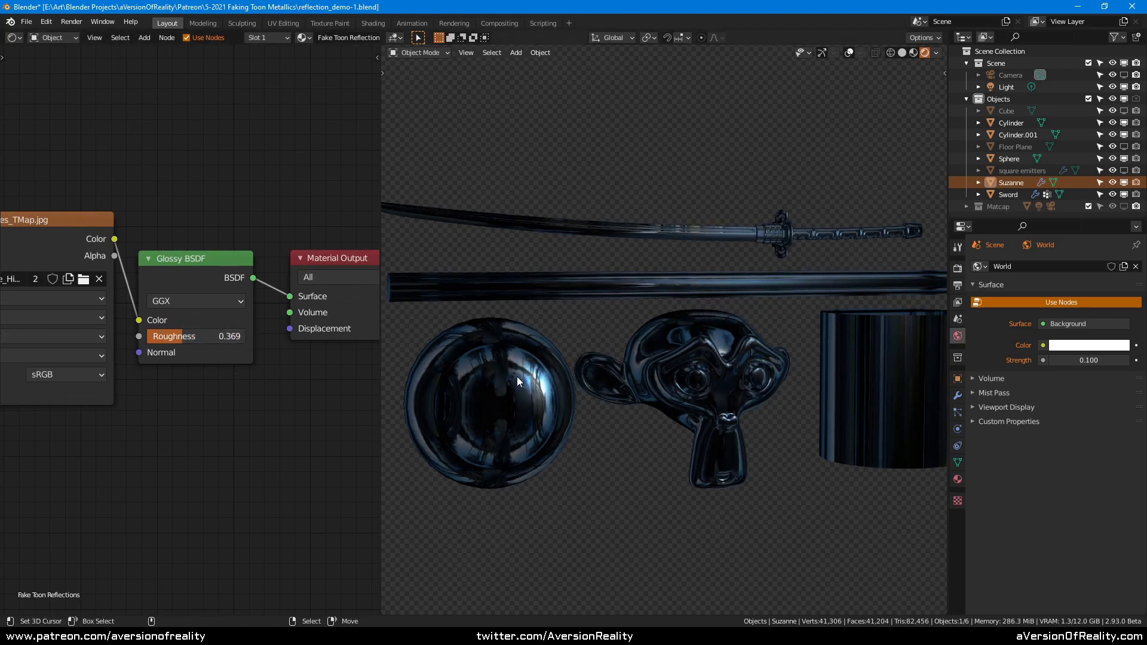
pyautogui.moveTo(517, 376); pyautogui.dragTo(424, 292, button='middle')
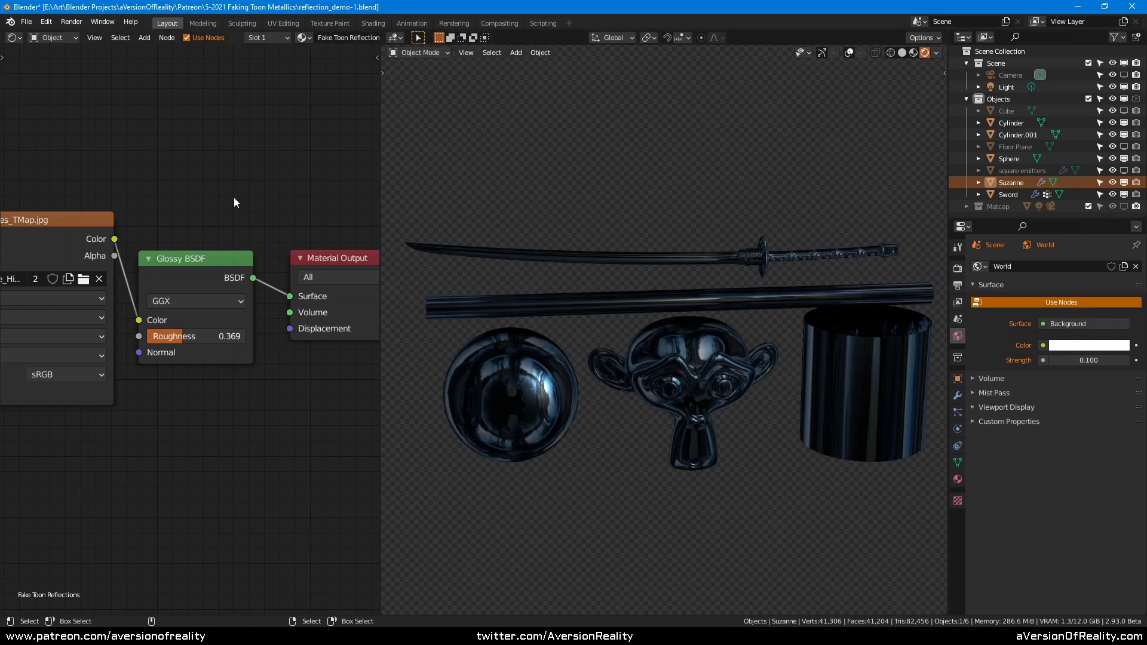
pyautogui.hotkey('ctrl', 's')
# - Move the Texture Coordinate and image texture nodes together farther from the Glossy BSDF to make room between them
pyautogui.scroll(-3, 260, 209)
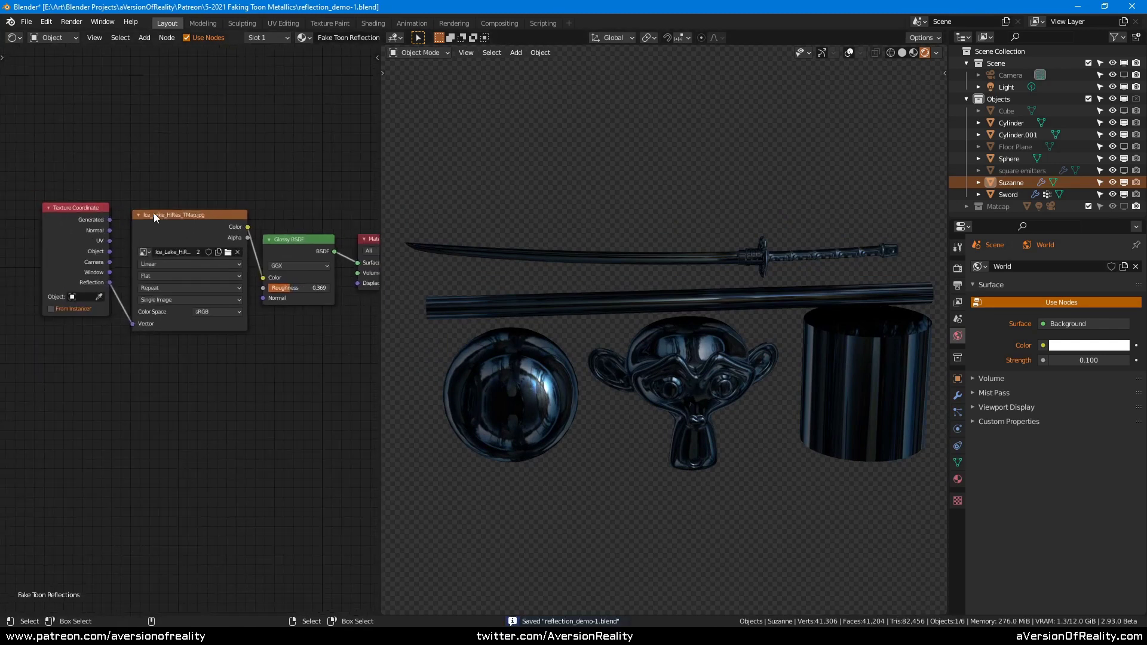
pyautogui.click(92, 234)
pyautogui.keyDown('shift'); pyautogui.click(195, 235); pyautogui.keyUp('shift')
pyautogui.press('g')
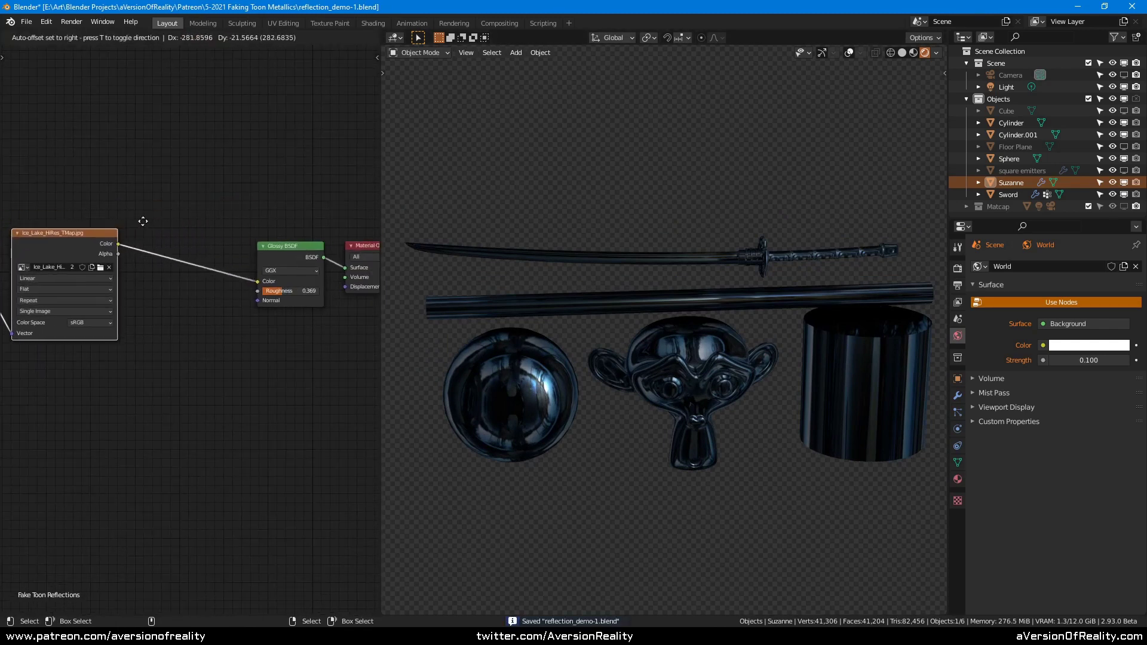
pyautogui.click(131, 220)
# - Insert an RGB to BW node on the link between the image texture and the Glossy BSDF
pyautogui.scroll(1, 129, 269)
pyautogui.hotkey('shift', 'a')
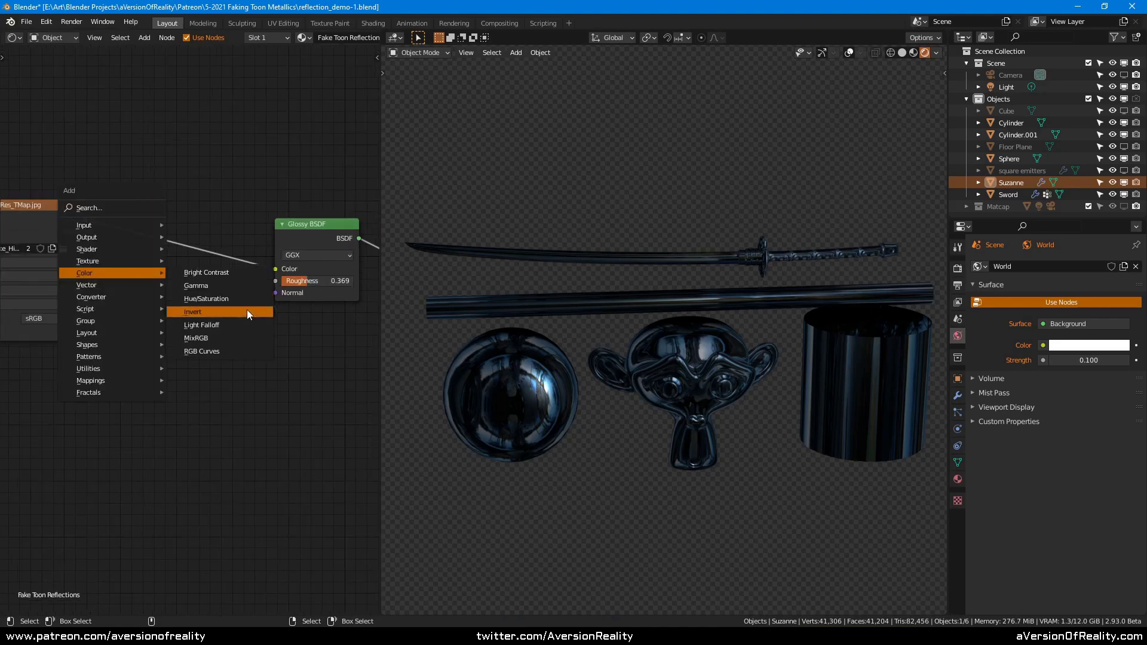
pyautogui.moveTo(109, 296)
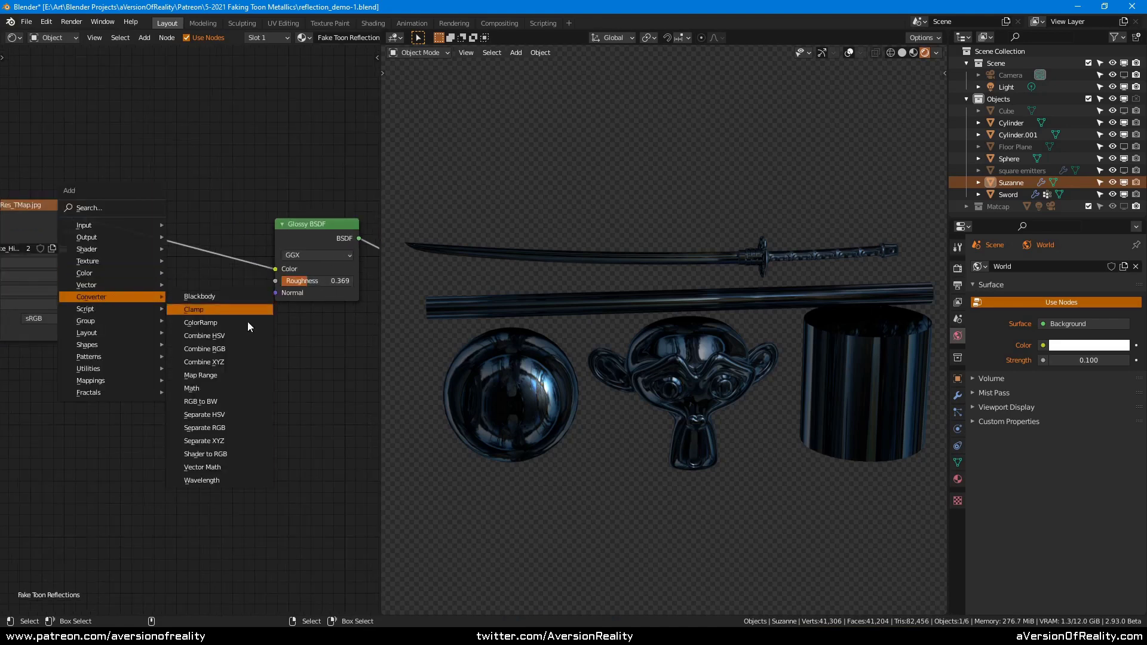
pyautogui.click(235, 401)
pyautogui.click(179, 249)
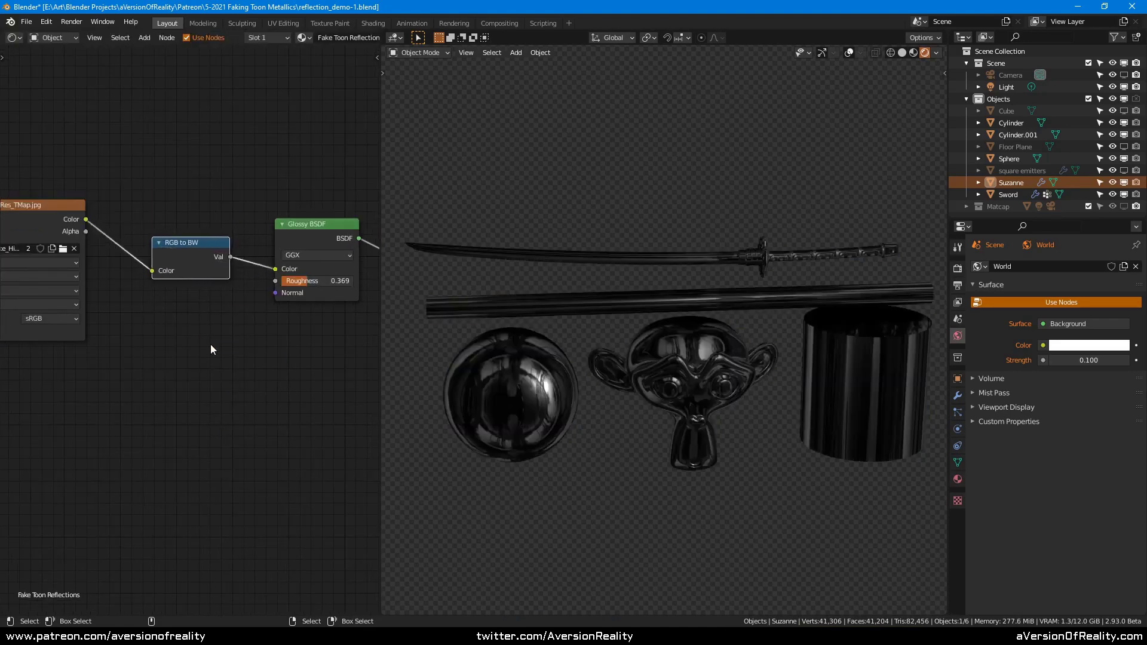
# - Insert a Bright/Contrast node on the link between RGB to BW and the Glossy BSDF
pyautogui.scroll(1, 217, 317)
pyautogui.hotkey('shift', 'a')
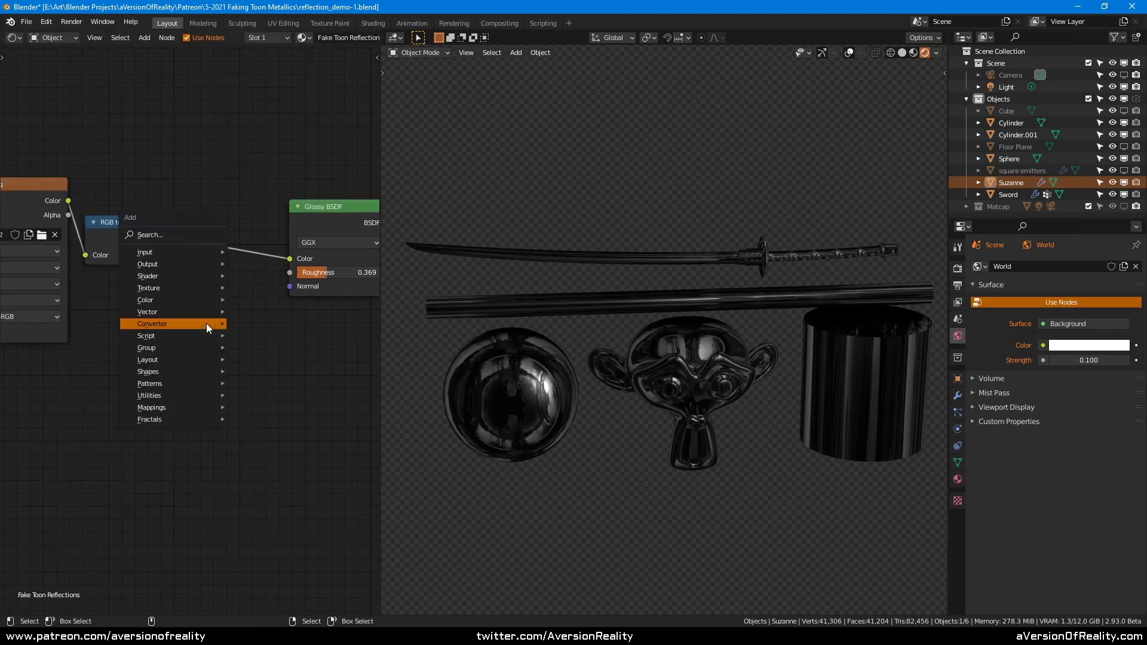
pyautogui.moveTo(192, 299)
pyautogui.click(272, 299)
pyautogui.click(257, 268)
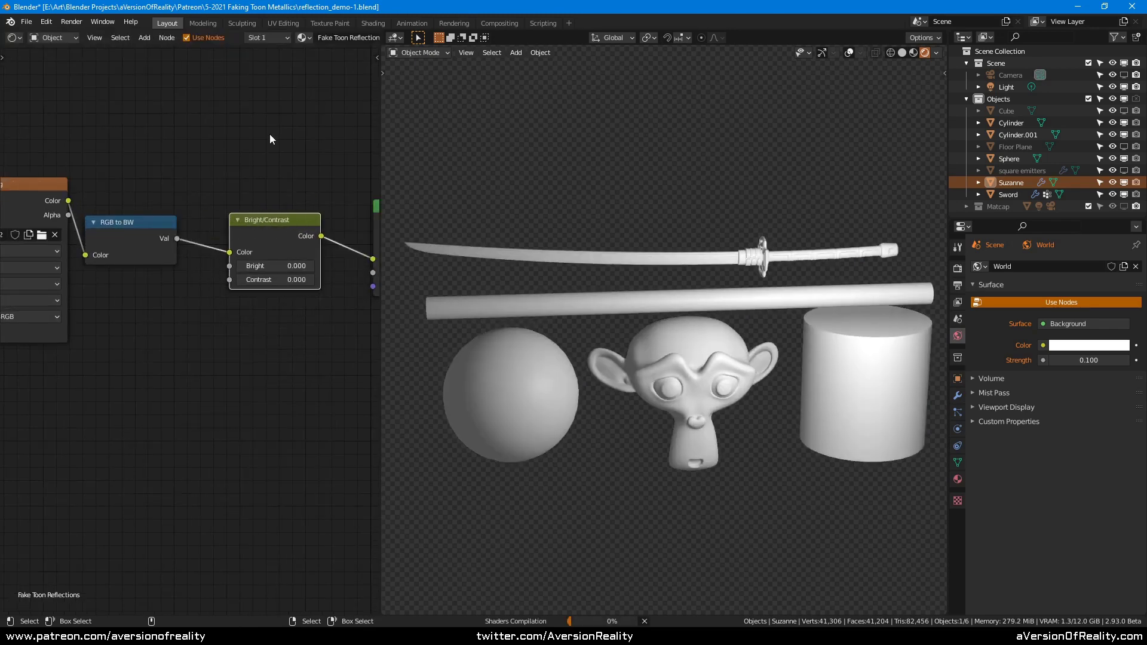
# - Set the Bright/Contrast node's contrast to 0.2 and its brightness to 0.1
pyautogui.scroll(1, 236, 296)
pyautogui.click(204, 285)
pyautogui.click(203, 286)
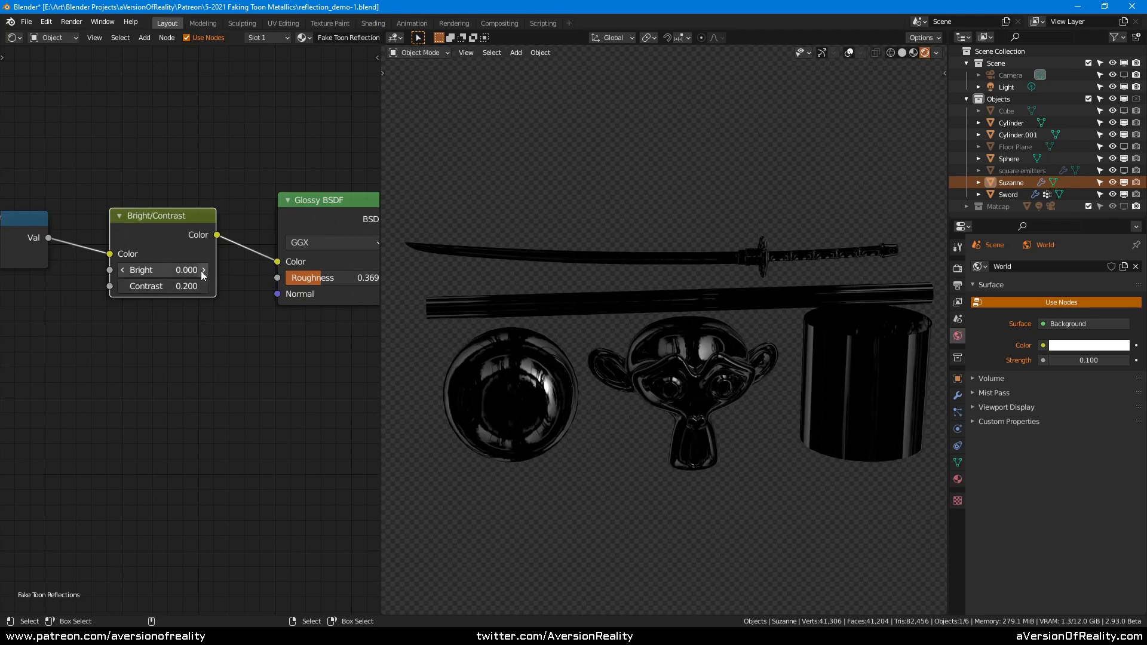
pyautogui.click(202, 272)
# - Set the World background strength to 0.2 and the Glossy BSDF roughness to 0.438
pyautogui.click(1128, 360)
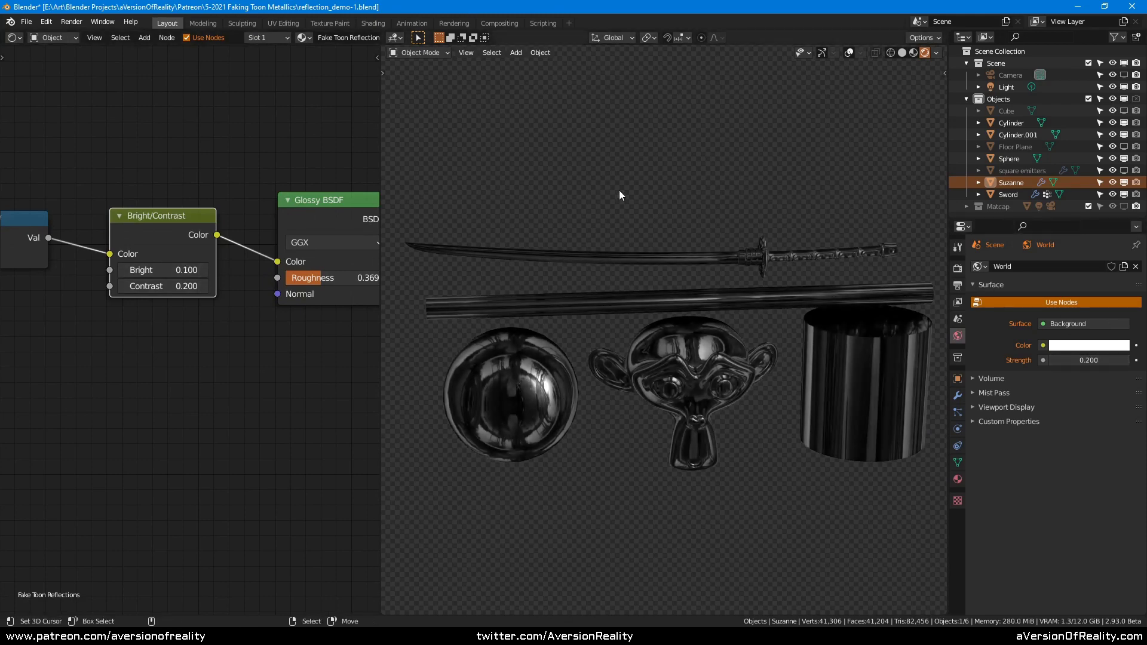
pyautogui.moveTo(619, 190); pyautogui.dragTo(729, 210, button='middle')
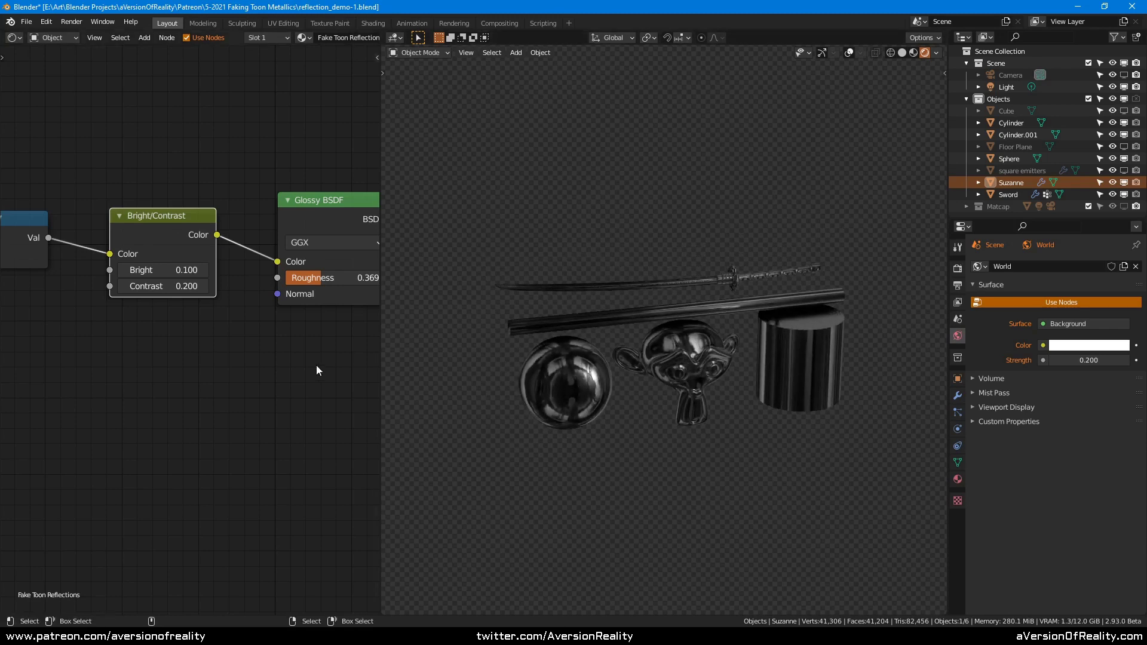
pyautogui.moveTo(315, 367); pyautogui.dragTo(250, 369, button='middle')
pyautogui.moveTo(251, 279)
pyautogui.mouseDown()
pyautogui.moveTo(239, 279)
pyautogui.moveTo(264, 279)
pyautogui.mouseUp()
pyautogui.click(277, 364)
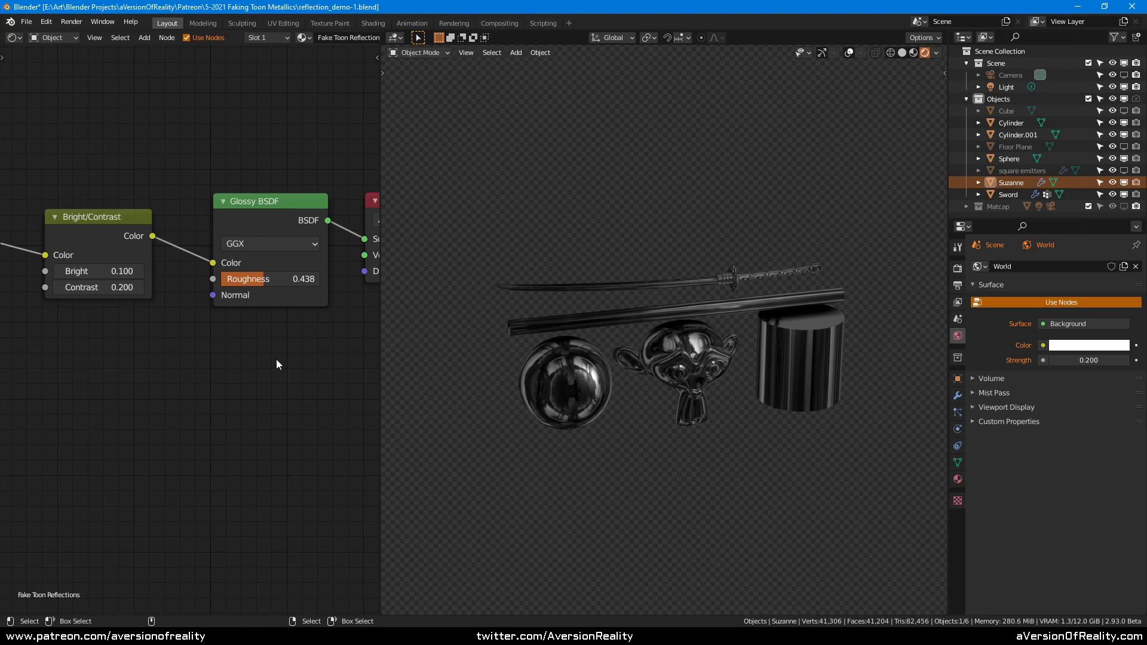
pyautogui.scroll(-2, 228, 208)
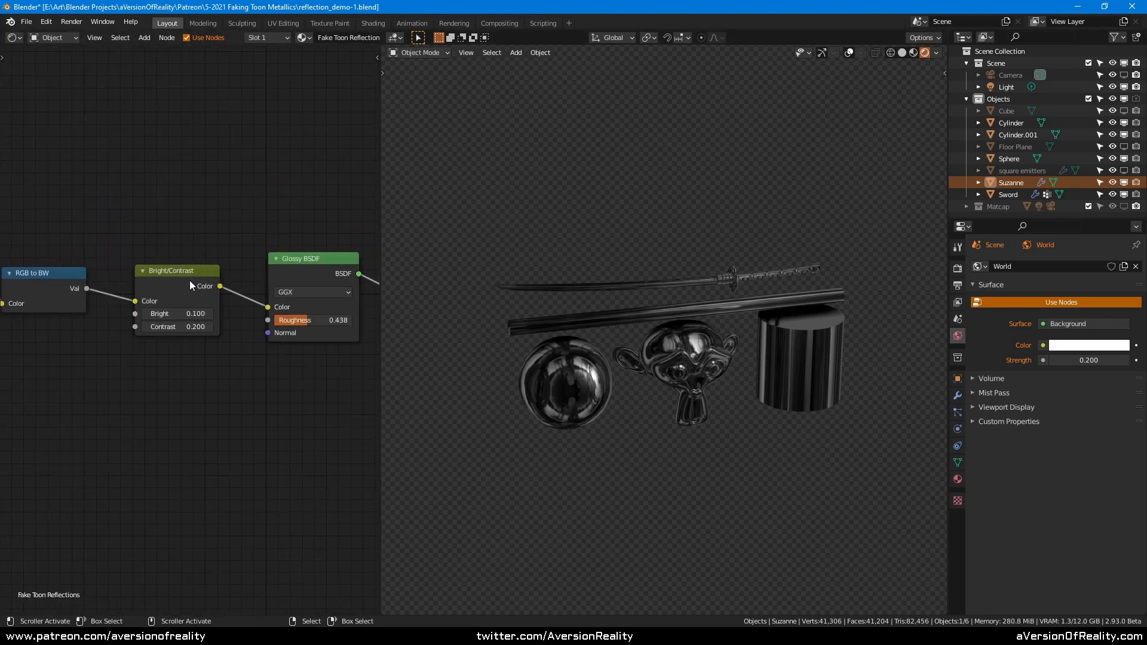
# - Spread out the Bright/Contrast, Glossy BSDF and Material Output nodes, placing the last two higher in the node graph
pyautogui.moveTo(190, 281); pyautogui.dragTo(165, 283)
pyautogui.moveTo(252, 202); pyautogui.dragTo(104, 233, button='middle')
pyautogui.moveTo(174, 298); pyautogui.dragTo(176, 184)
pyautogui.moveTo(274, 286); pyautogui.dragTo(311, 216)
# - Add an RGB input node above the Bright/Contrast node
pyautogui.moveTo(110, 145); pyautogui.dragTo(162, 146, button='middle')
pyautogui.hotkey('shift', 'a')
pyautogui.moveTo(167, 94)
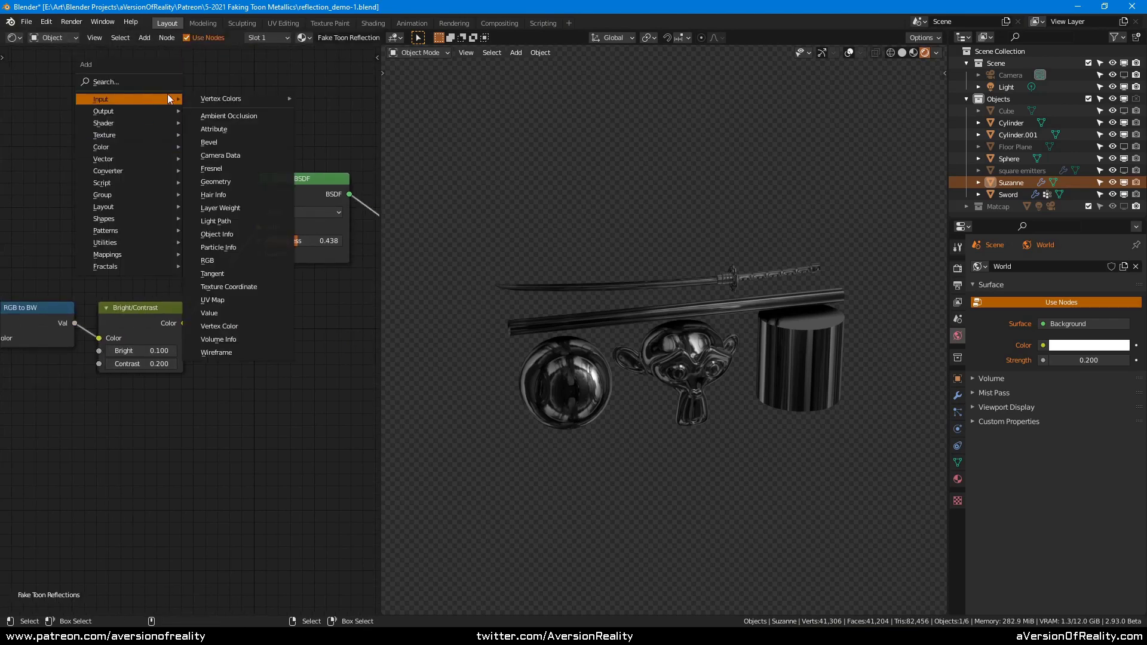
pyautogui.click(252, 260)
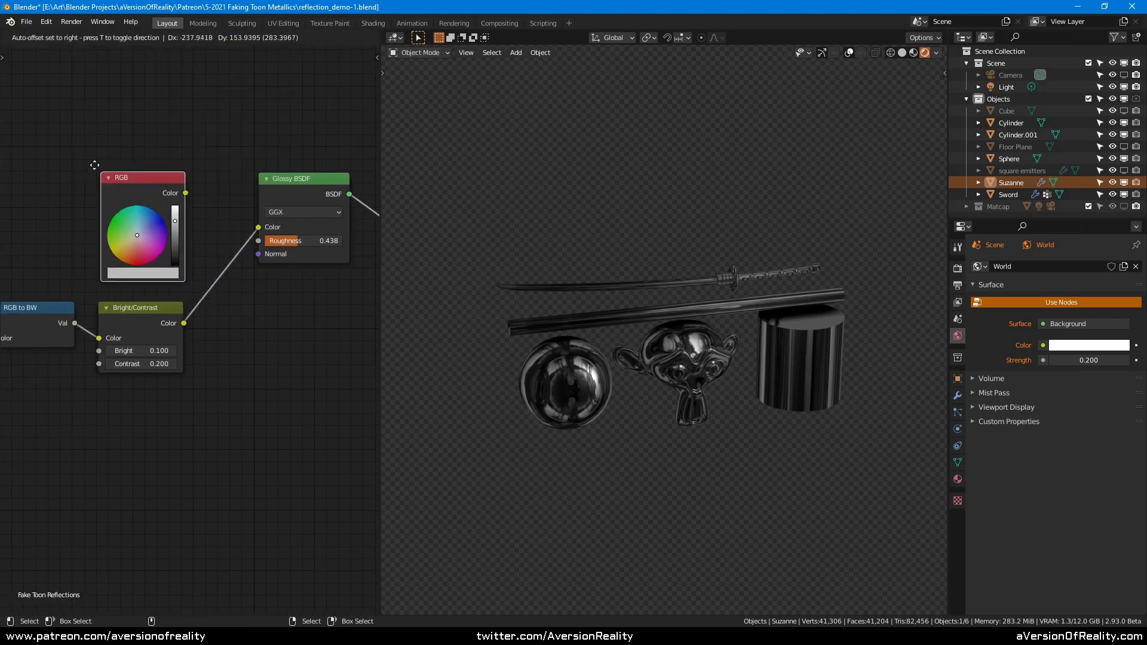
pyautogui.click(95, 165)
# - Move the Material Output and Glossy BSDF nodes farther along the graph, and set the RGB node's colour to white
pyautogui.moveTo(272, 340); pyautogui.dragTo(86, 273, button='middle')
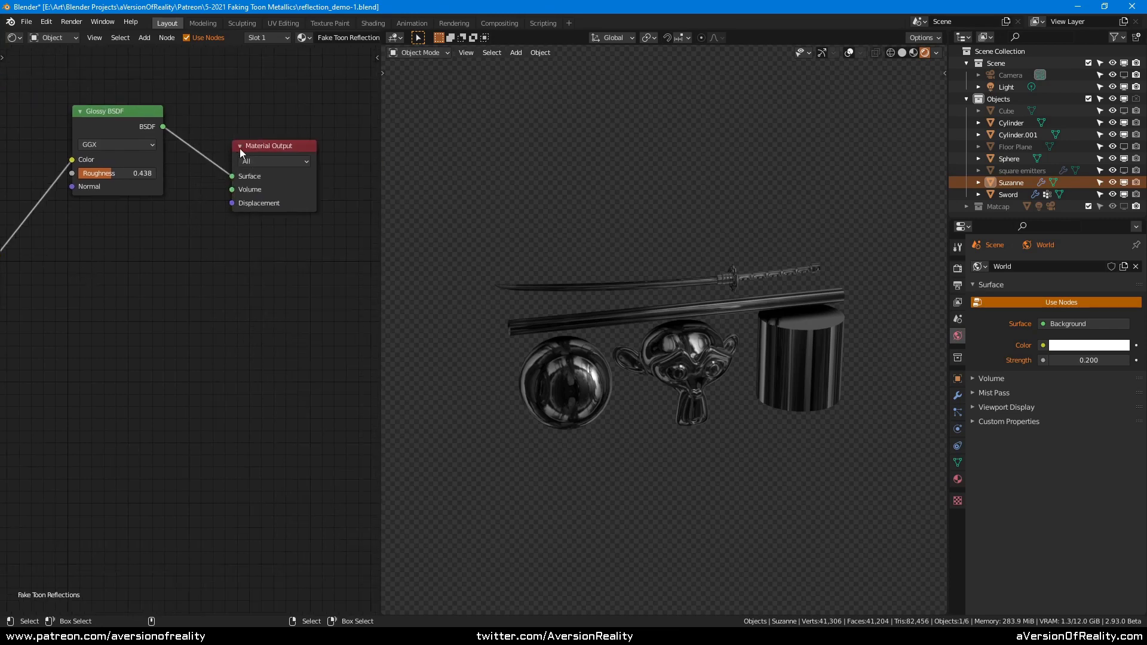
pyautogui.moveTo(241, 148); pyautogui.dragTo(274, 147)
pyautogui.click(275, 145)
pyautogui.moveTo(121, 116); pyautogui.dragTo(200, 150)
pyautogui.moveTo(70, 258); pyautogui.dragTo(241, 324, button='middle')
# - Insert a MixRGB node before the Glossy BSDF, with the RGB node feeding Color1 and Bright/Contrast feeding Color2
pyautogui.hotkey('shift', 'a')
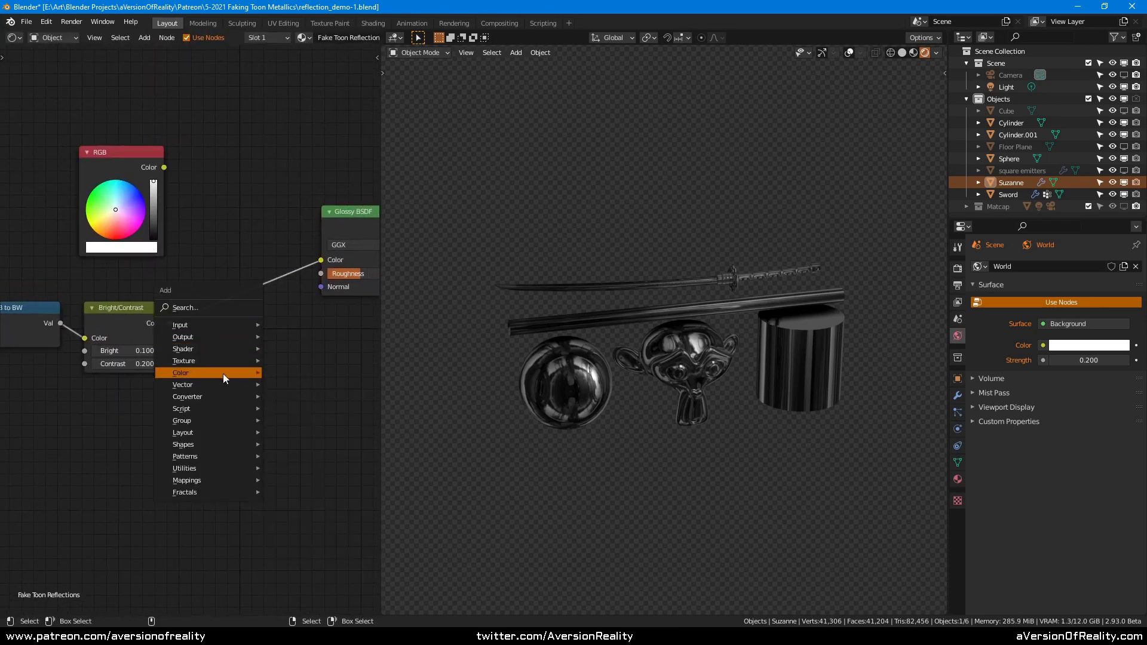
pyautogui.moveTo(223, 374)
pyautogui.click(331, 439)
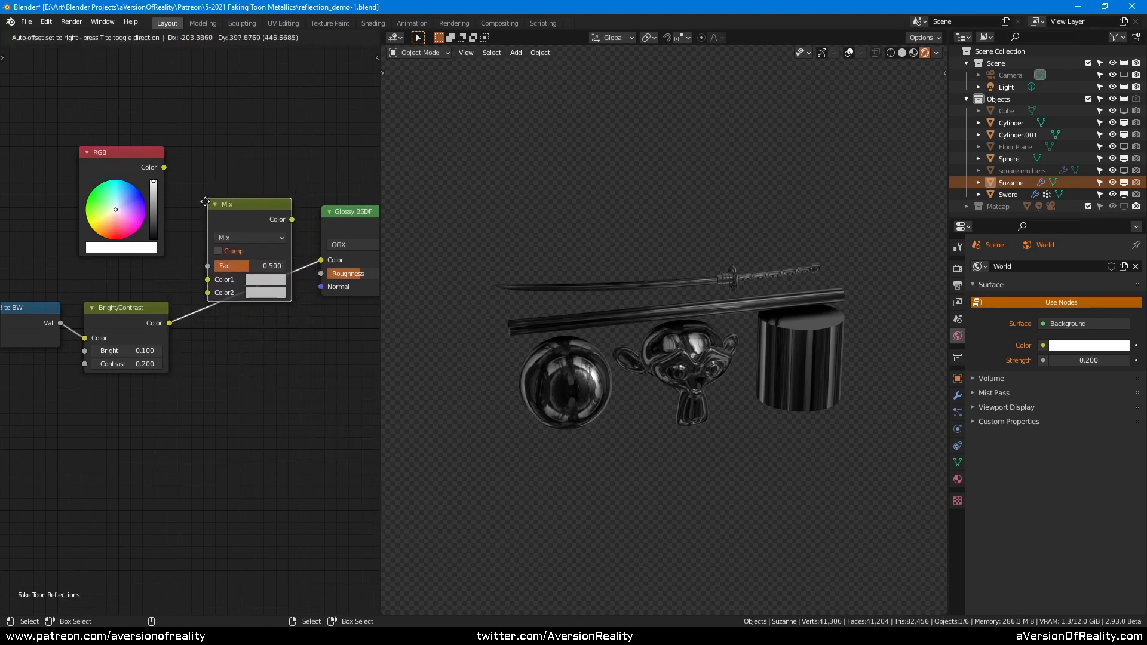
pyautogui.click(215, 216)
pyautogui.moveTo(164, 167); pyautogui.dragTo(218, 291)
# - Reposition the mix node, switch its blending mode to Linear Light and set its factor to 1
pyautogui.moveTo(286, 364); pyautogui.dragTo(167, 339, button='middle')
pyautogui.moveTo(164, 189); pyautogui.dragTo(170, 153)
pyautogui.click(157, 196)
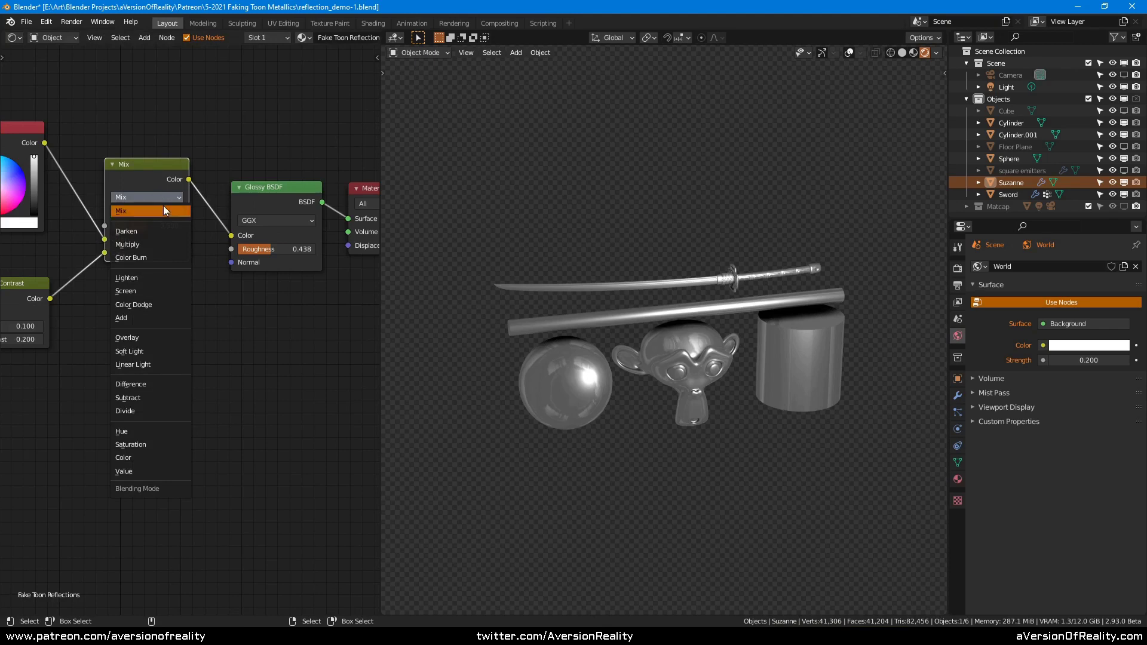
pyautogui.click(154, 364)
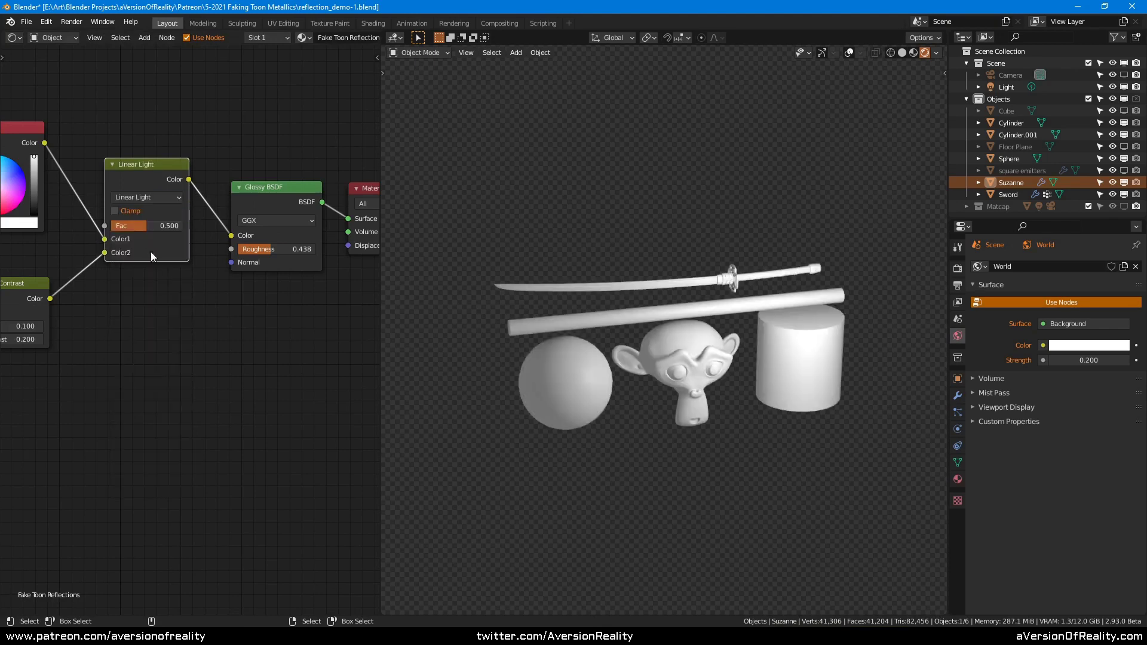
pyautogui.moveTo(142, 227); pyautogui.dragTo(182, 227)
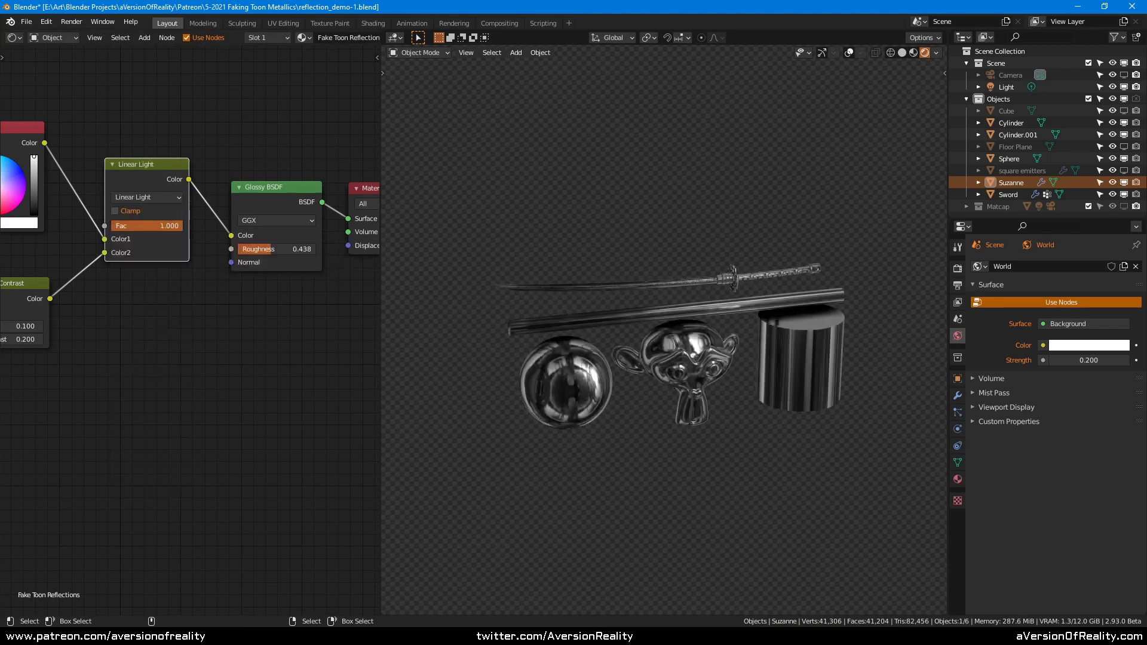
# - Set the world background strength to 0 to test the materials without ambient light
pyautogui.moveTo(855, 343); pyautogui.dragTo(883, 329, button='middle')
pyautogui.scroll(2, 883, 330)
pyautogui.moveTo(780, 293); pyautogui.dragTo(762, 293, button='middle')
pyautogui.click(1052, 359)
pyautogui.click(1052, 360)
pyautogui.moveTo(615, 275); pyautogui.dragTo(688, 269, button='middle')
pyautogui.press('KP_1')
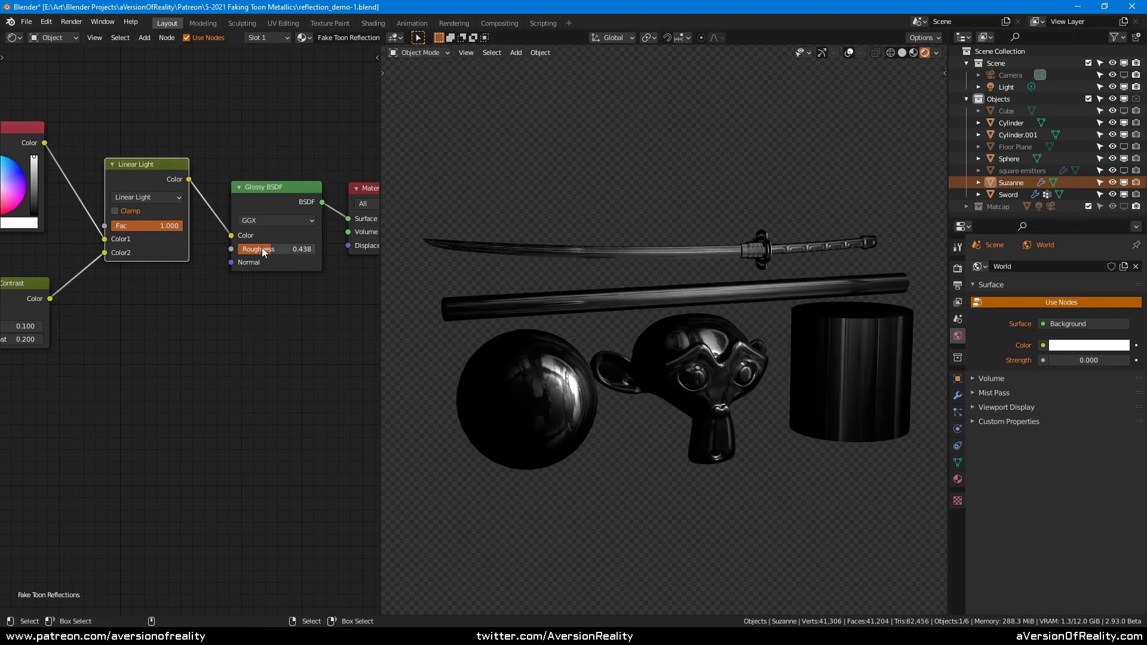
# - Change the Glossy BSDF roughness to 0.538 and set the world background strength to 0.1
pyautogui.moveTo(257, 248)
pyautogui.mouseDown()
pyautogui.moveTo(272, 248)
pyautogui.moveTo(240, 248)
pyautogui.moveTo(265, 248)
pyautogui.mouseUp()
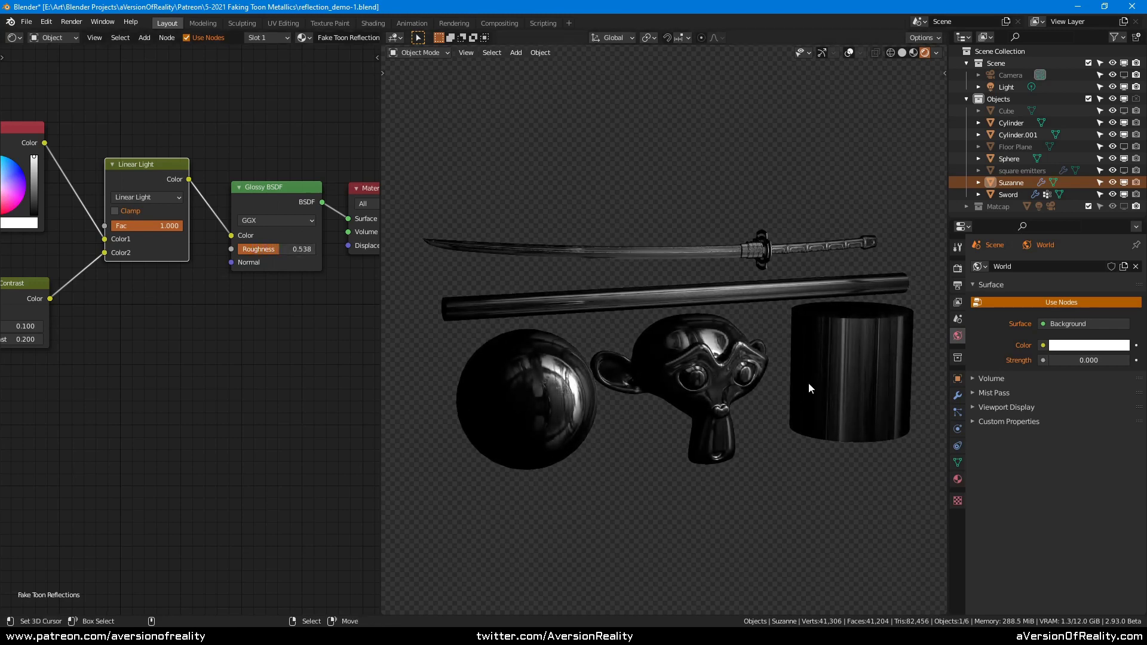
pyautogui.click(1126, 360)
pyautogui.scroll(-2, 159, 336)
pyautogui.moveTo(62, 354); pyautogui.dragTo(301, 362, button='middle')
pyautogui.scroll(1, 184, 371)
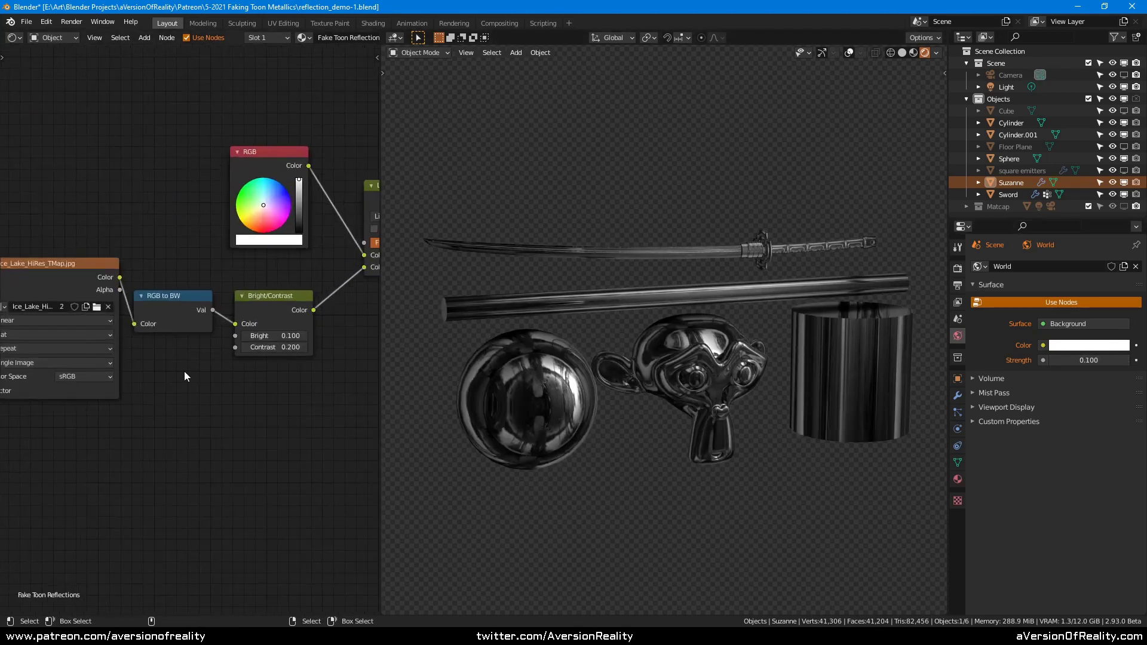
# - Delete the Ice_Lake_HiRes_TMap.jpg image texture node from the material graph
pyautogui.moveTo(132, 295); pyautogui.dragTo(231, 297, button='middle')
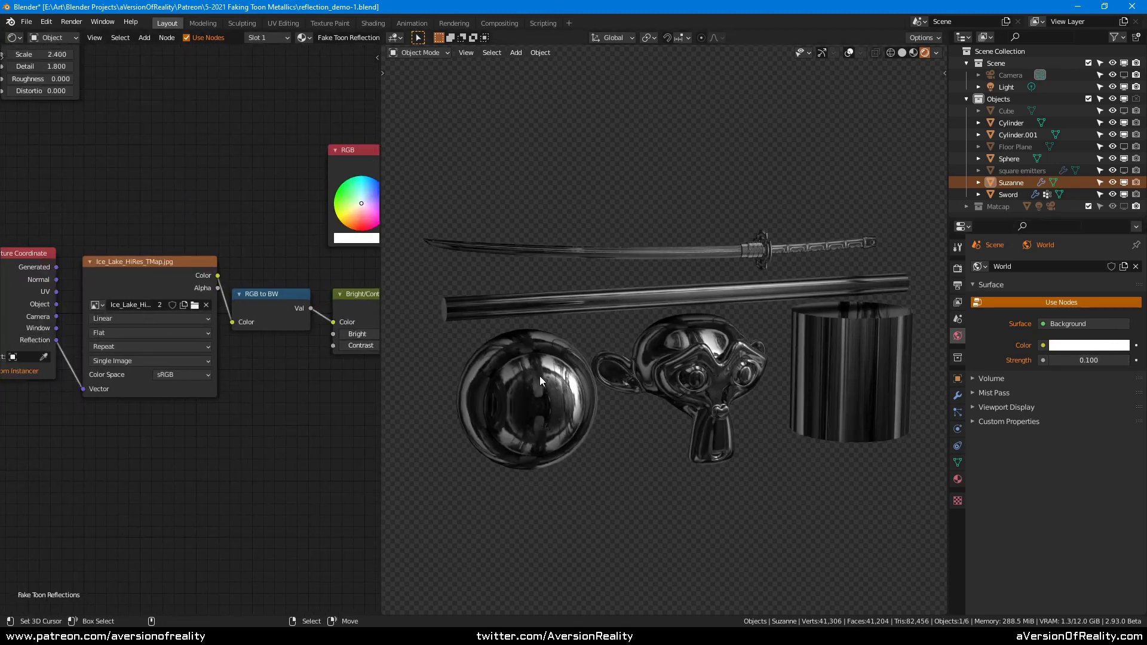
pyautogui.moveTo(683, 324); pyautogui.dragTo(832, 270, button='middle')
pyautogui.moveTo(231, 441); pyautogui.dragTo(282, 443, button='middle')
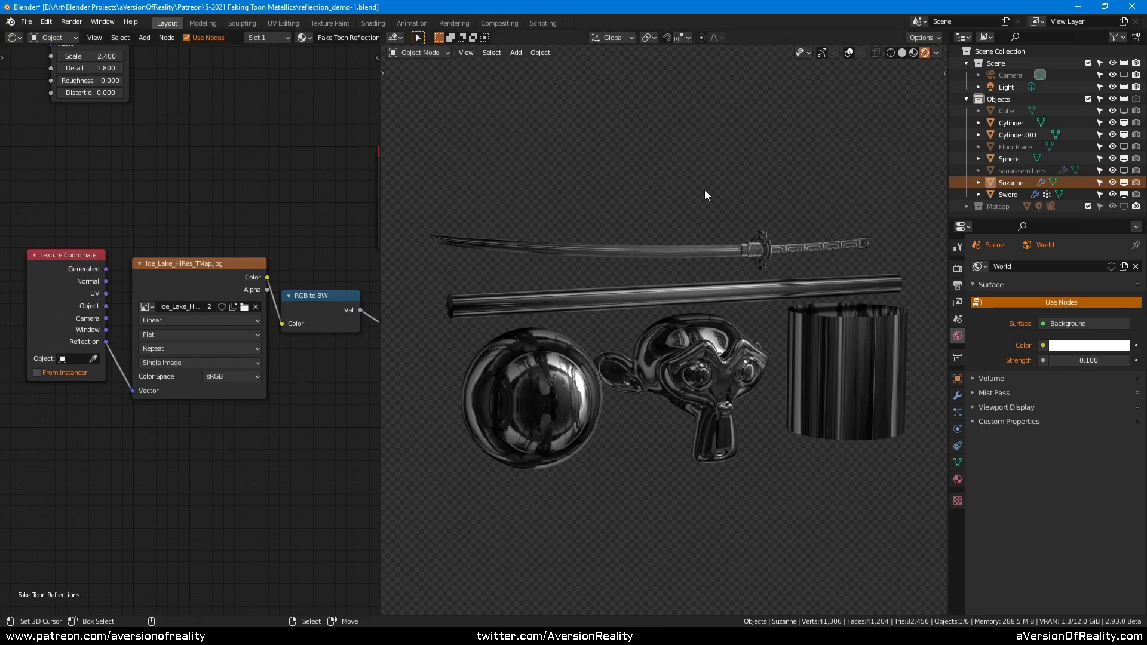
pyautogui.moveTo(293, 422); pyautogui.dragTo(237, 429, button='middle')
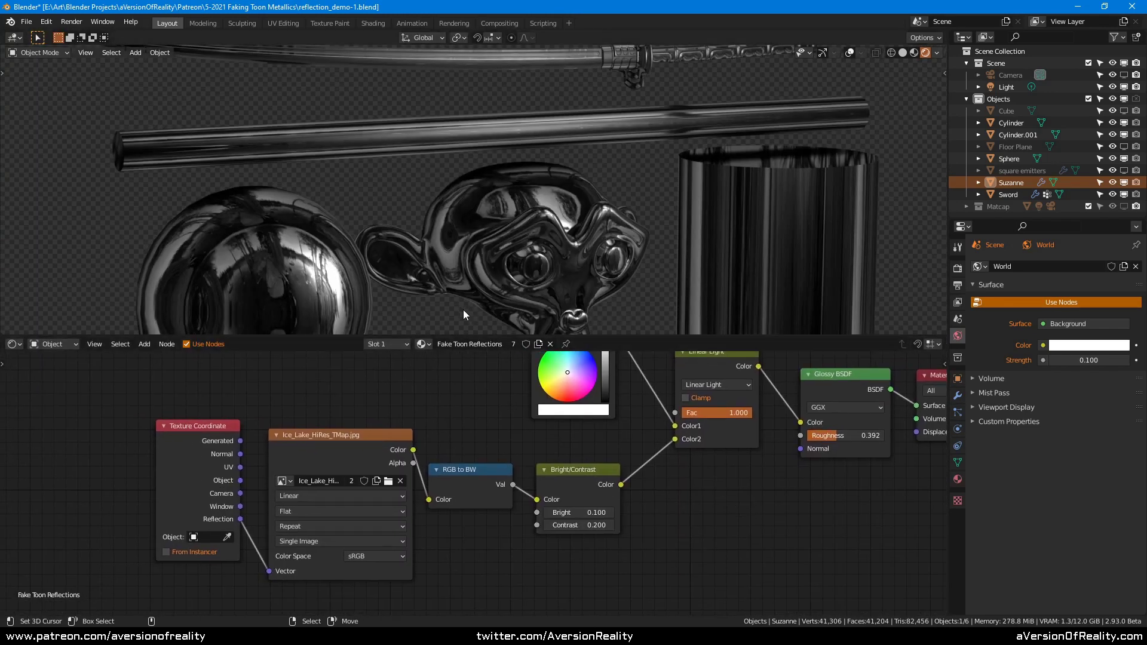
pyautogui.moveTo(326, 431); pyautogui.dragTo(286, 427)
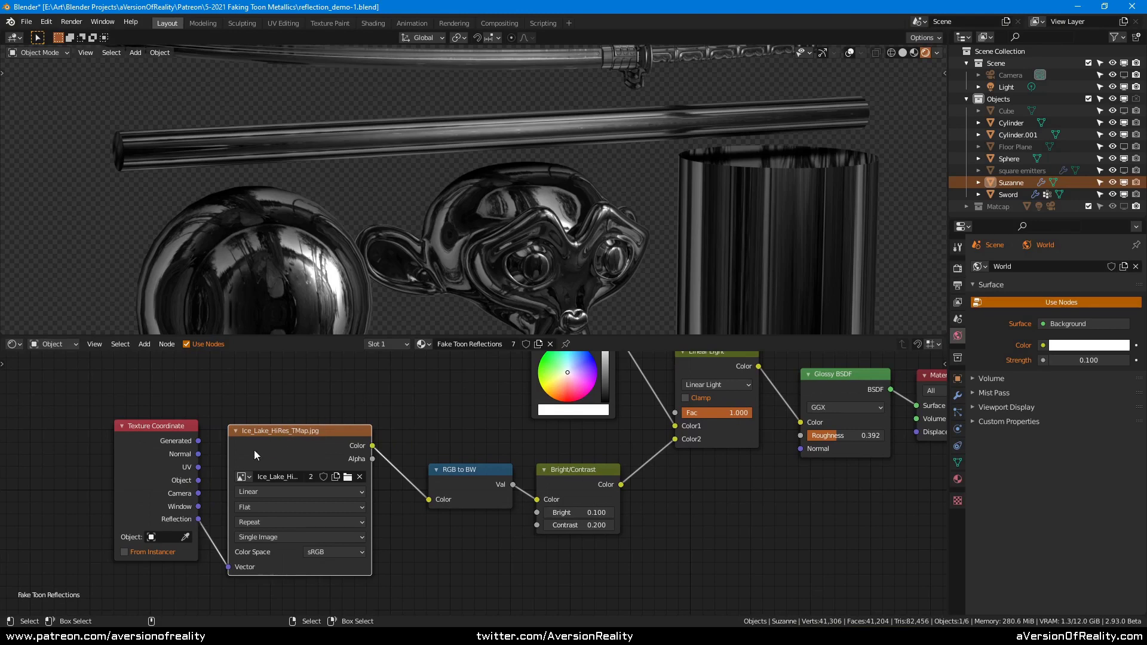
pyautogui.press('x')
# - Add a Magic Texture node between the Texture Coordinate and RGB to BW nodes
pyautogui.hotkey('shift', 'a')
pyautogui.moveTo(274, 447)
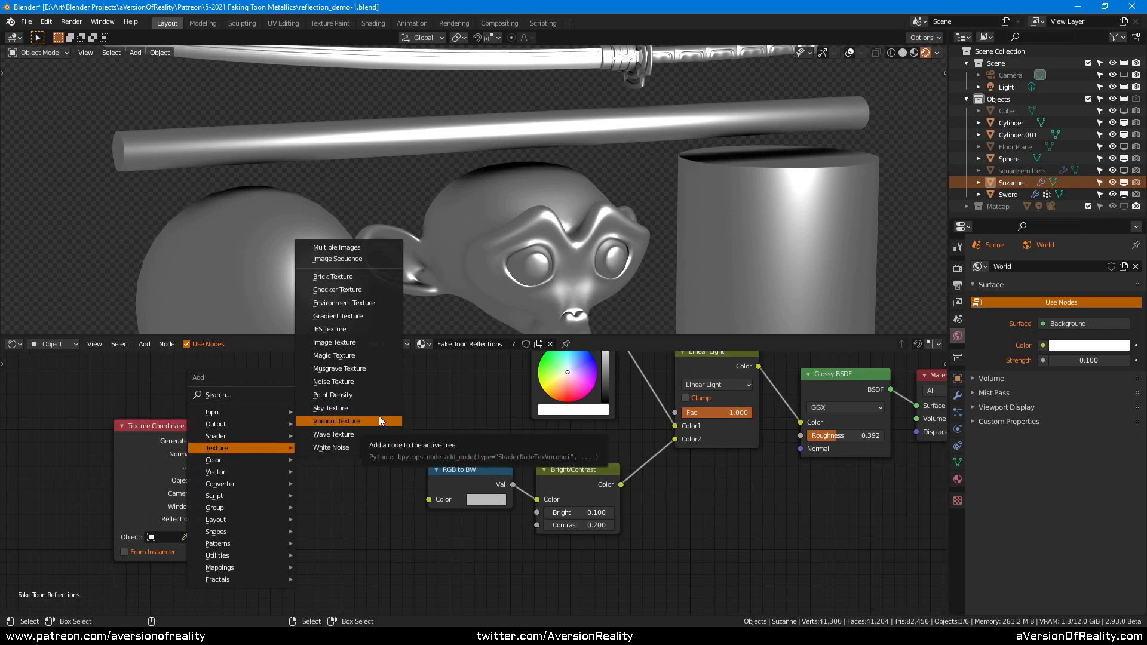
pyautogui.click(375, 356)
pyautogui.click(370, 454)
pyautogui.moveTo(371, 454); pyautogui.dragTo(296, 450, button='middle')
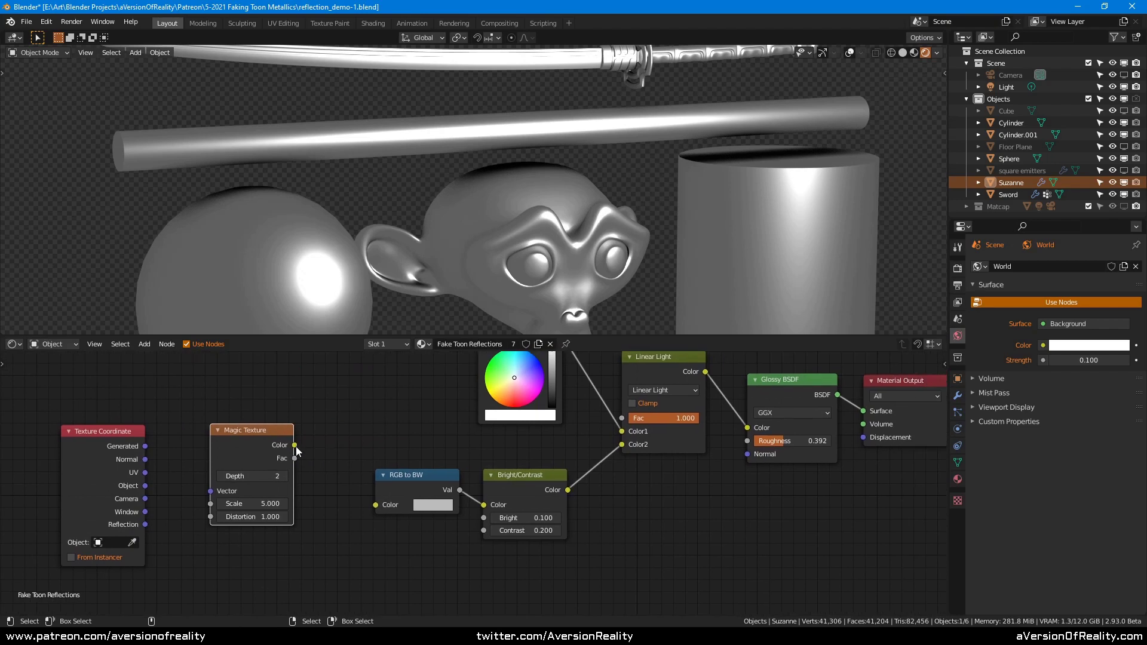
# - Connect the Magic Texture's Color directly to the Material Output's Surface and feed its Vector from the Object coordinates
pyautogui.moveTo(294, 445); pyautogui.dragTo(863, 411)
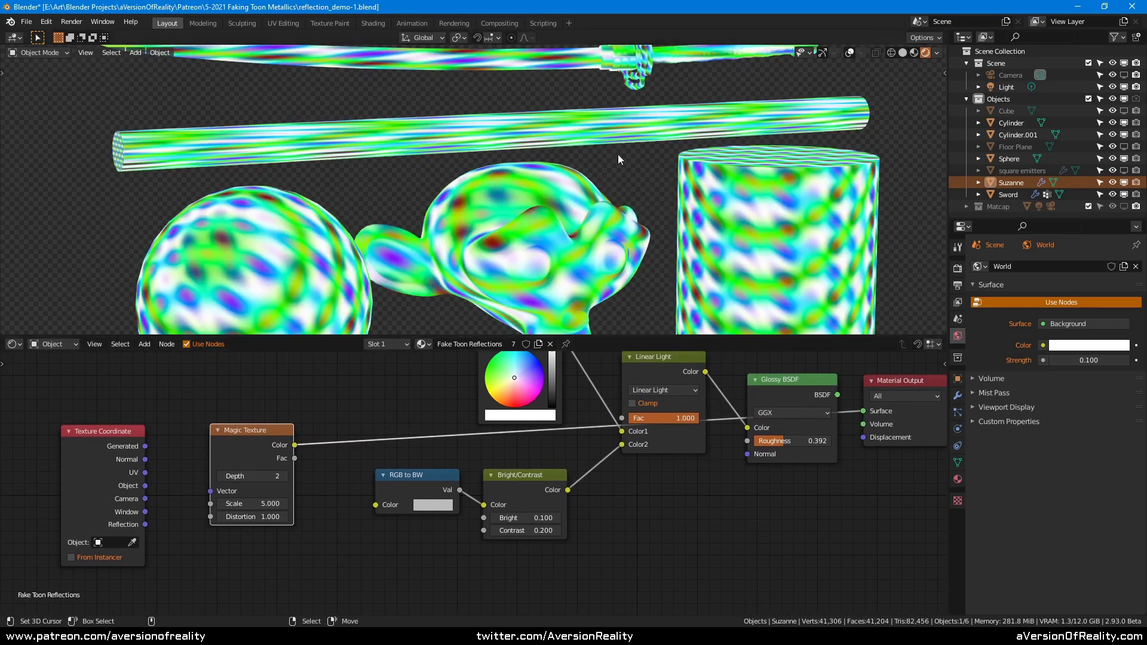
pyautogui.moveTo(549, 182)
pyautogui.mouseDown(button='middle')
pyautogui.moveTo(579, 203)
pyautogui.moveTo(561, 177)
pyautogui.moveTo(586, 170)
pyautogui.moveTo(553, 180)
pyautogui.mouseUp(button='middle')
pyautogui.moveTo(145, 486); pyautogui.dragTo(210, 491)
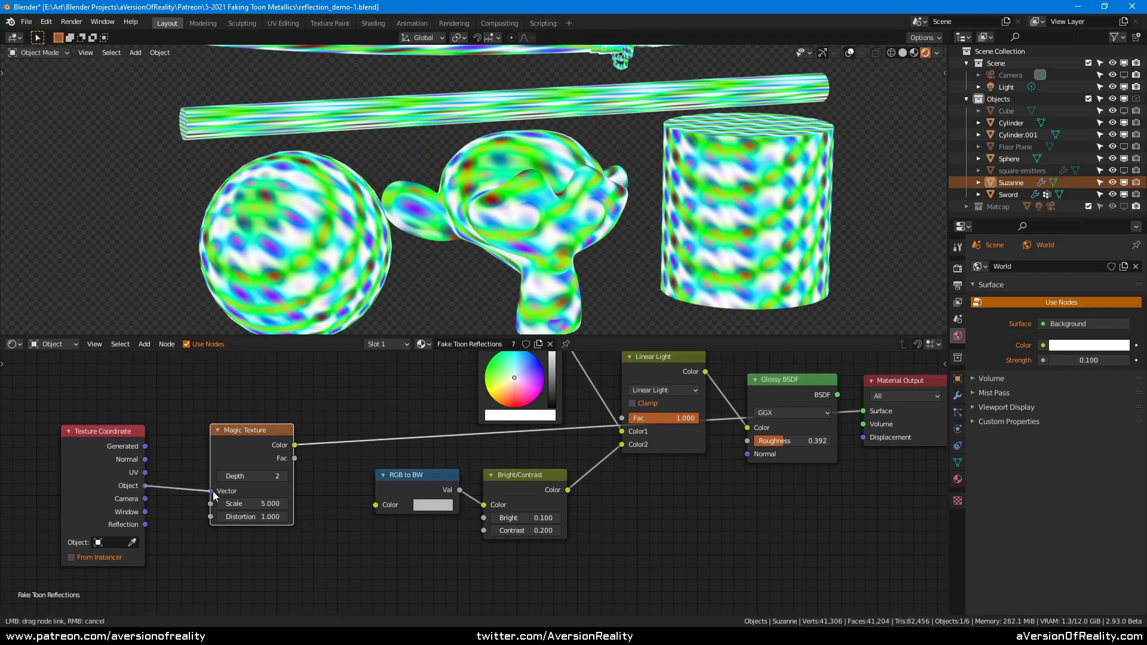
pyautogui.scroll(-1, 547, 189)
pyautogui.moveTo(547, 188); pyautogui.dragTo(577, 185, button='middle')
pyautogui.moveTo(690, 203); pyautogui.dragTo(603, 202, button='middle')
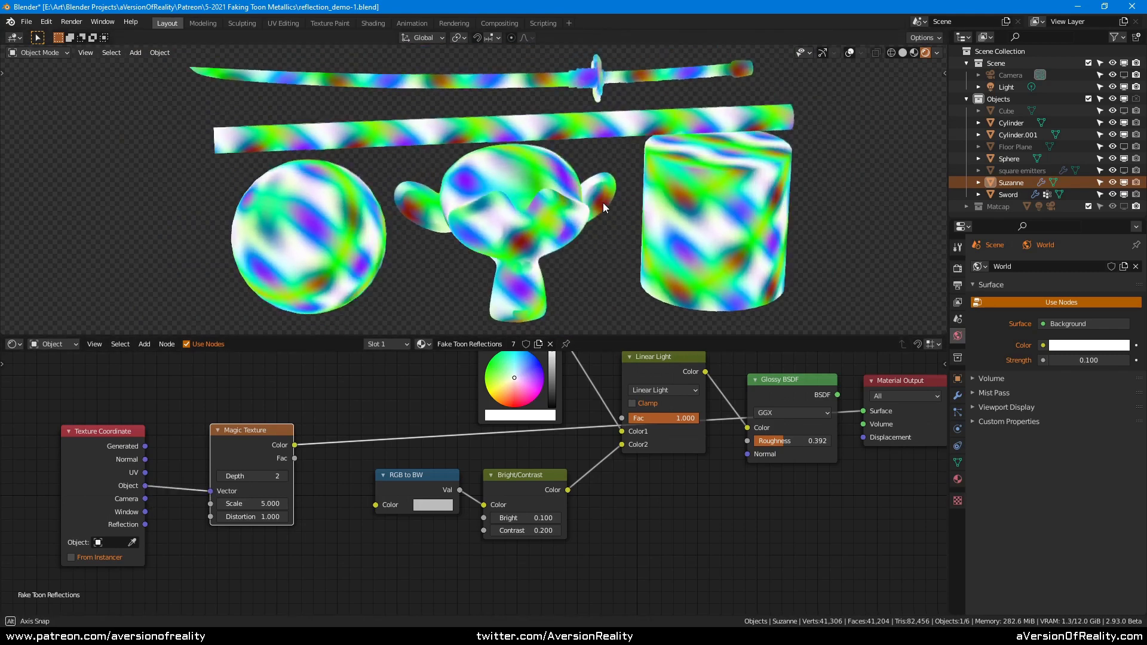
# - Feed the Magic Texture's Vector from the Reflection output of the Texture Coordinate node
pyautogui.moveTo(145, 524); pyautogui.dragTo(210, 491)
pyautogui.scroll(2, 586, 196)
pyautogui.moveTo(586, 197); pyautogui.dragTo(539, 146, button='middle')
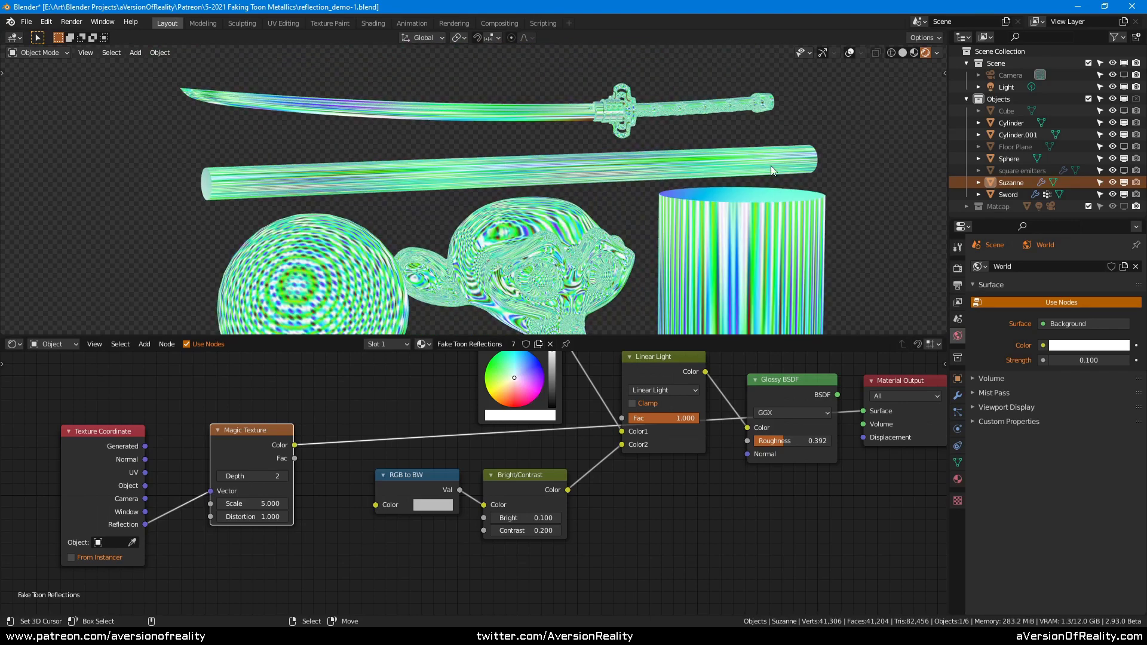
pyautogui.keyDown('shift'); pyautogui.moveTo(637, 217); pyautogui.dragTo(522, 166, button='middle'); pyautogui.keyUp('shift')
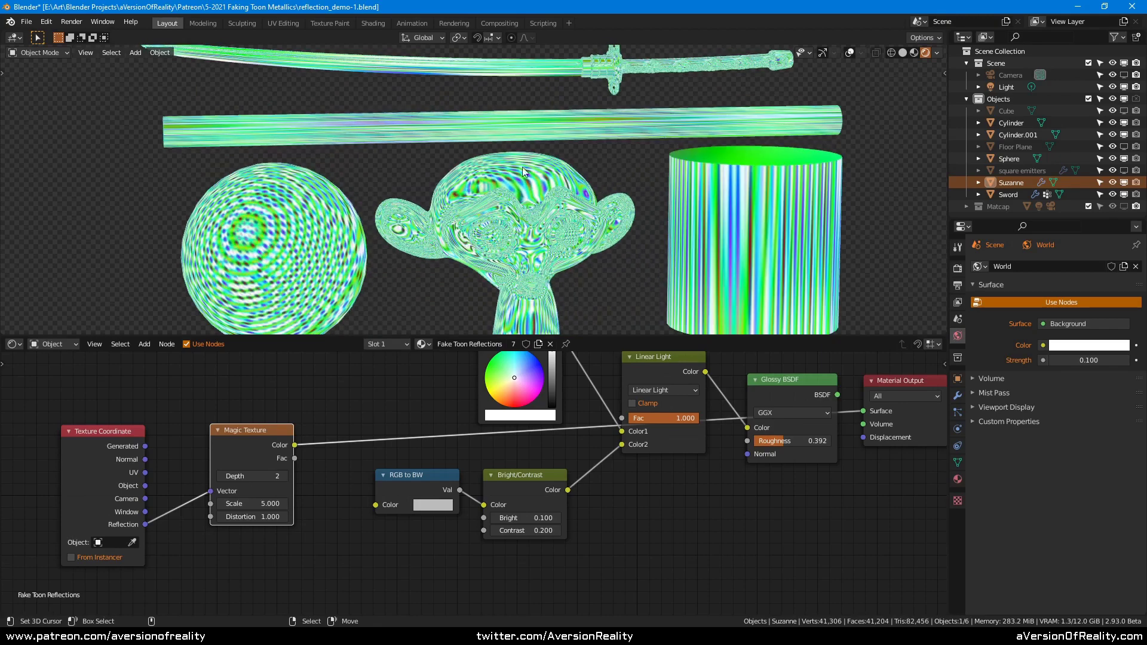
# - Try a Magic Texture scale of 0.2 and raise it to 2.2
pyautogui.doubleClick(251, 503)
pyautogui.write('0.2')
pyautogui.press('Return')
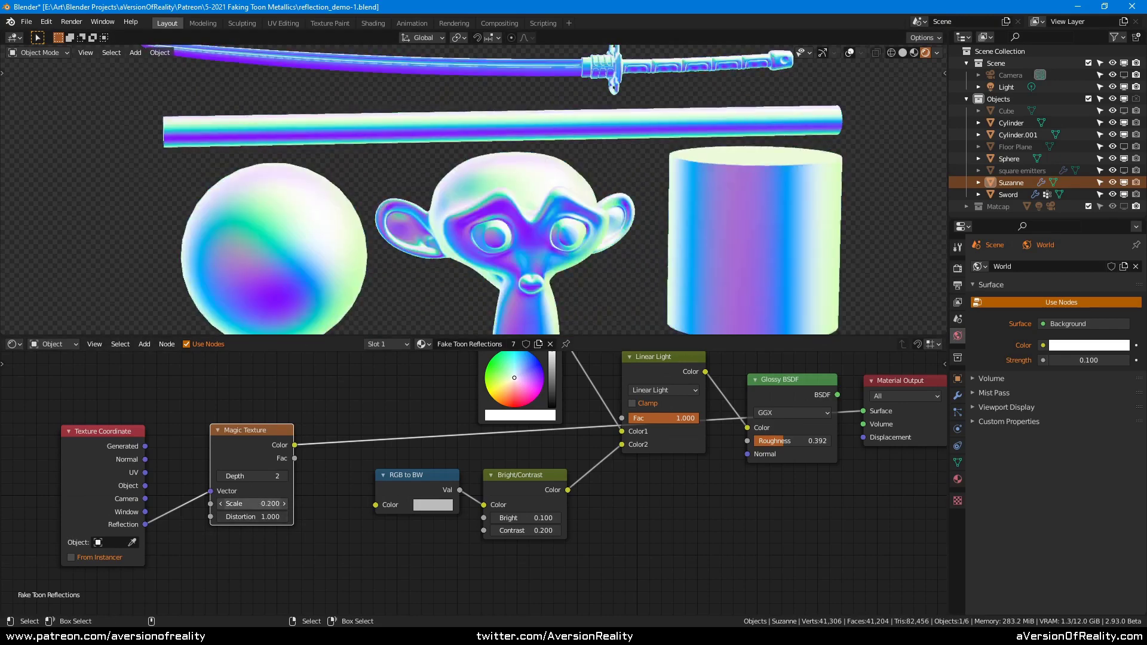
pyautogui.moveTo(251, 504); pyautogui.dragTo(260, 504)
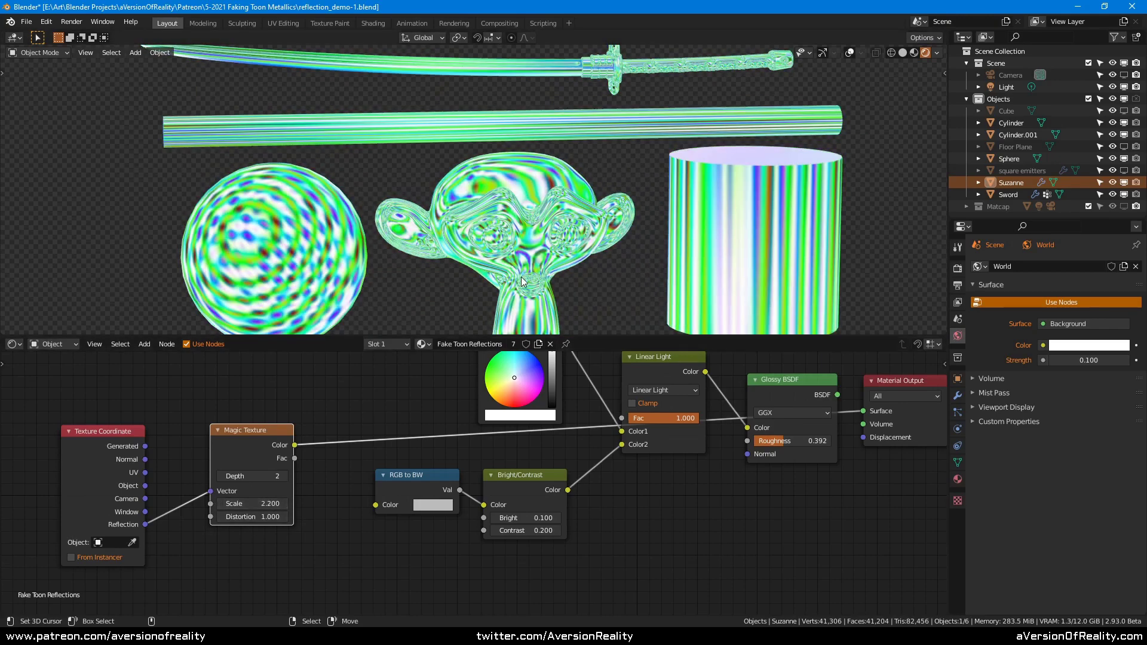
# - Examine how the reflection-mapped Magic Texture distorts and shifts across the sphere, monkey head and cylinders from several angles and distances
pyautogui.moveTo(521, 281); pyautogui.dragTo(576, 228, button='middle')
pyautogui.scroll(3, 571, 231)
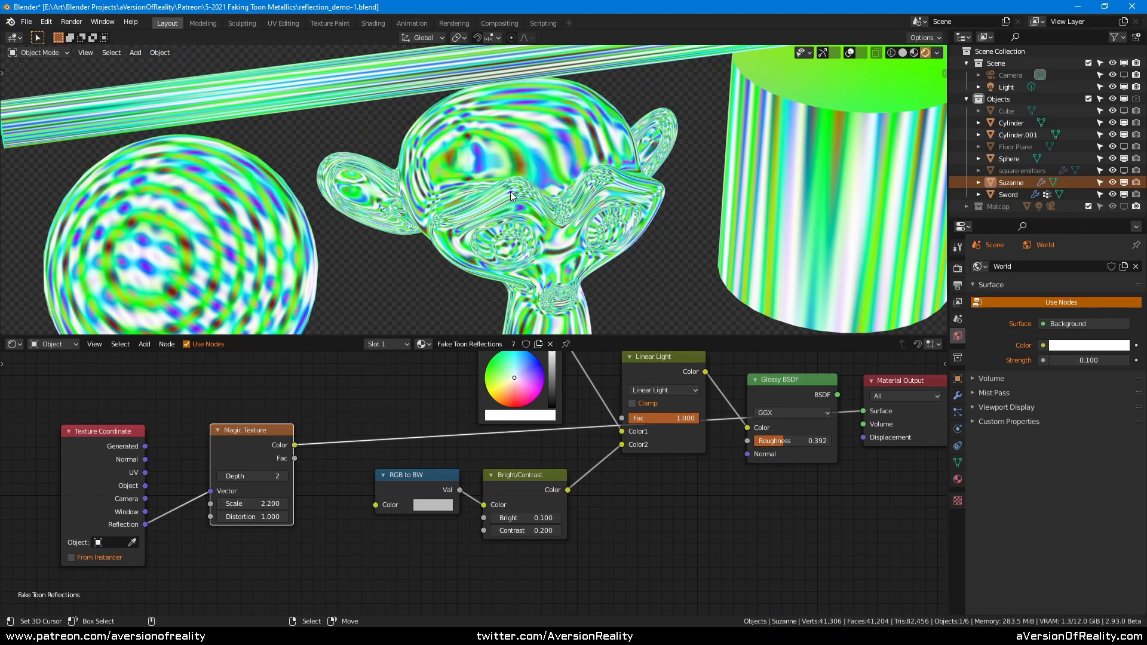
pyautogui.moveTo(510, 191); pyautogui.dragTo(484, 190, button='middle')
pyautogui.scroll(-2, 220, 220)
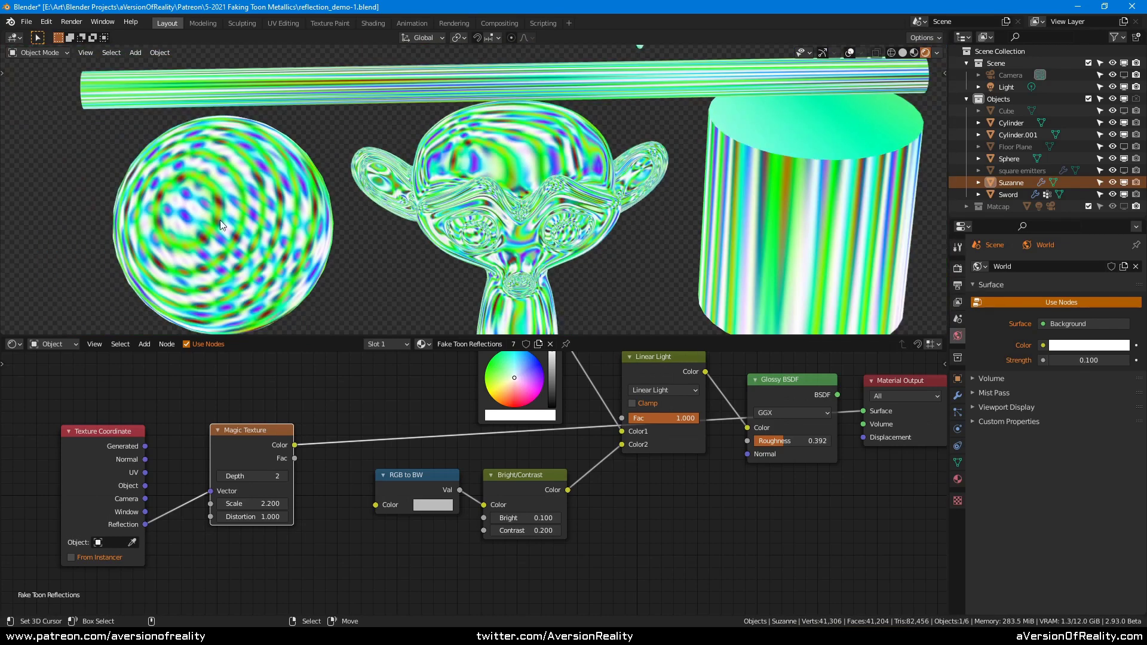
pyautogui.moveTo(244, 208); pyautogui.dragTo(380, 51, button='middle')
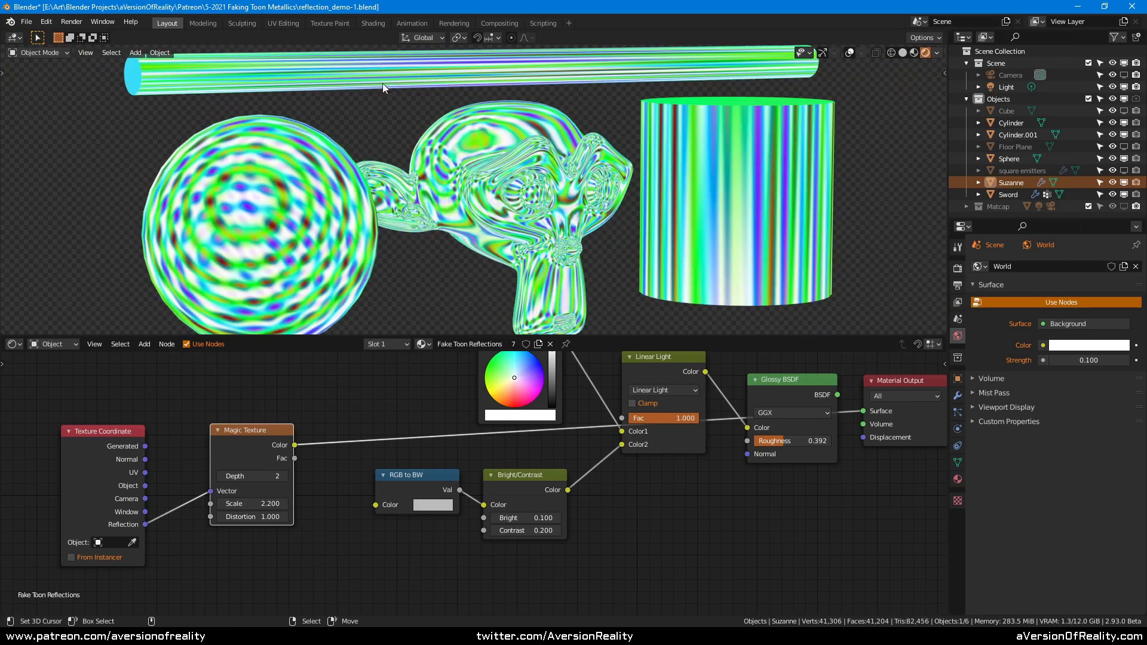
pyautogui.moveTo(377, 103); pyautogui.dragTo(596, 229, button='middle')
pyautogui.scroll(3, 518, 188)
pyautogui.scroll(-3, 595, 143)
pyautogui.moveTo(670, 124)
pyautogui.mouseDown(button='middle')
pyautogui.moveTo(687, 128)
pyautogui.moveTo(669, 128)
pyautogui.mouseUp(button='middle')
pyautogui.scroll(10, 513, 209)
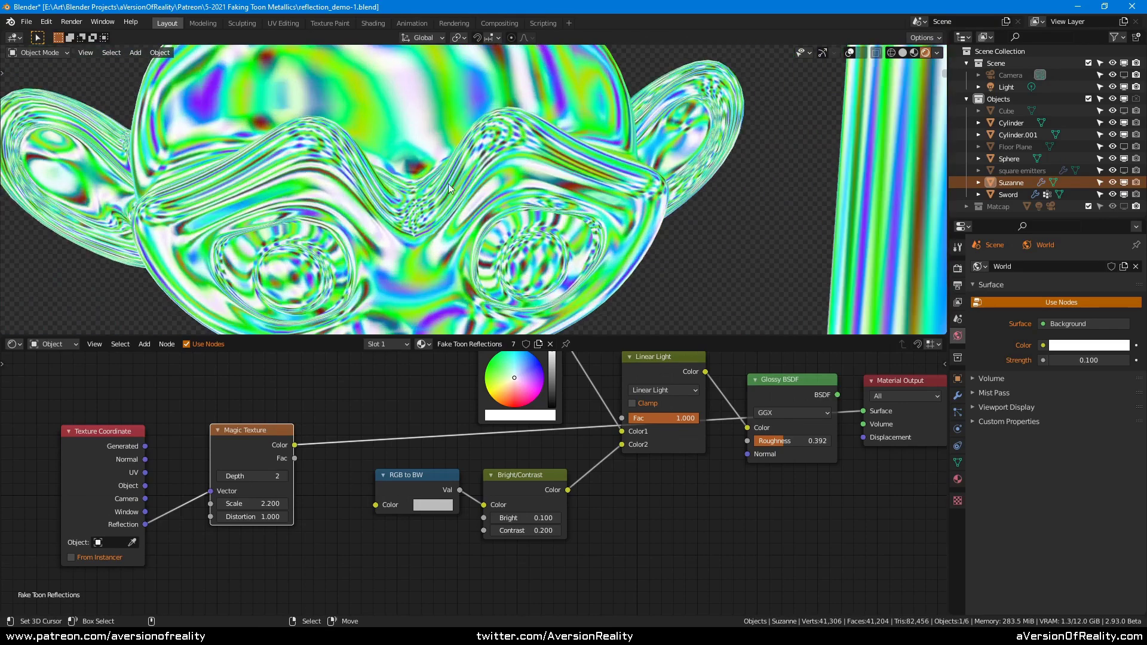
pyautogui.scroll(-10, 379, 221)
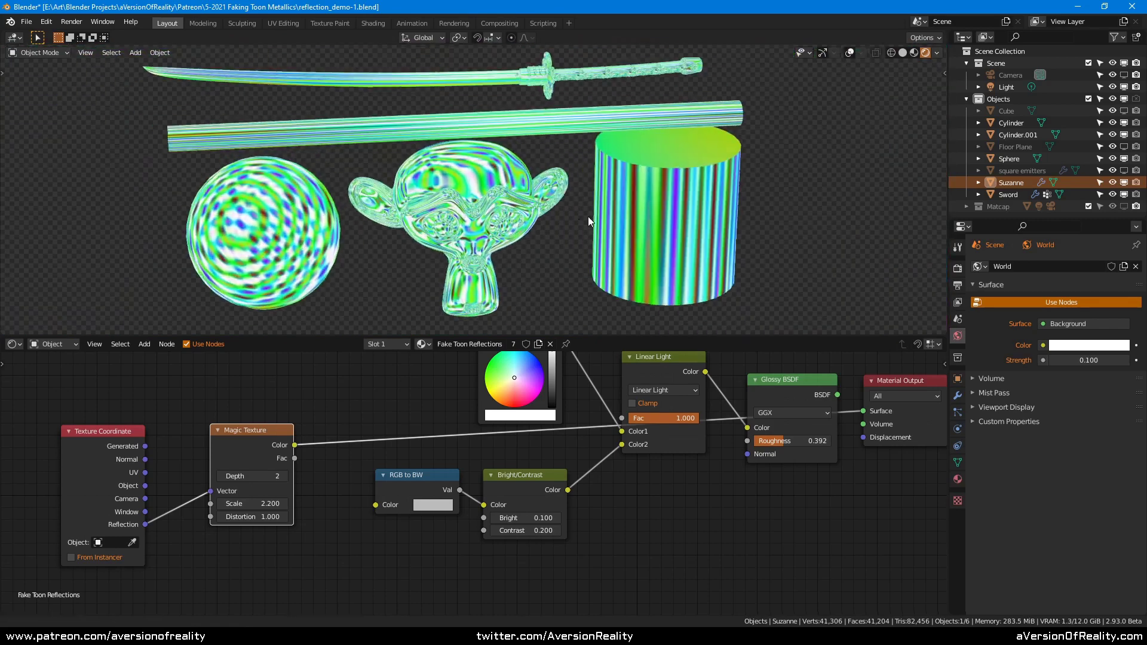
pyautogui.moveTo(588, 216); pyautogui.dragTo(657, 213, button='middle')
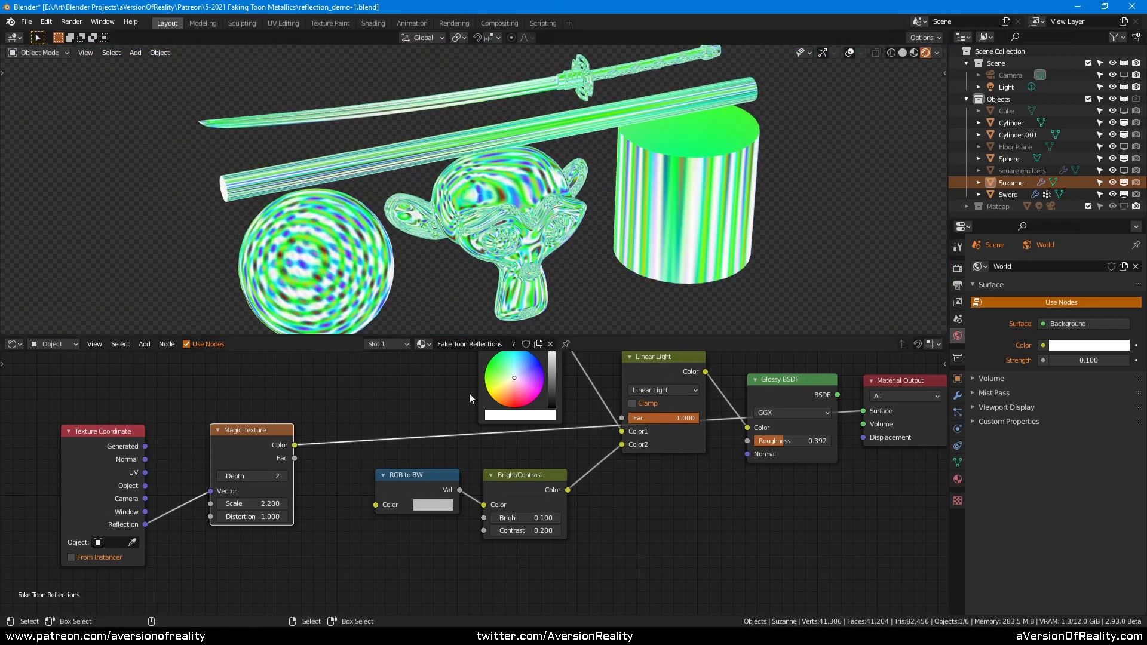
# - Reposition the Magic Texture node and reconnect the Glossy BSDF to the Material Output's Surface
pyautogui.moveTo(264, 440); pyautogui.dragTo(302, 421)
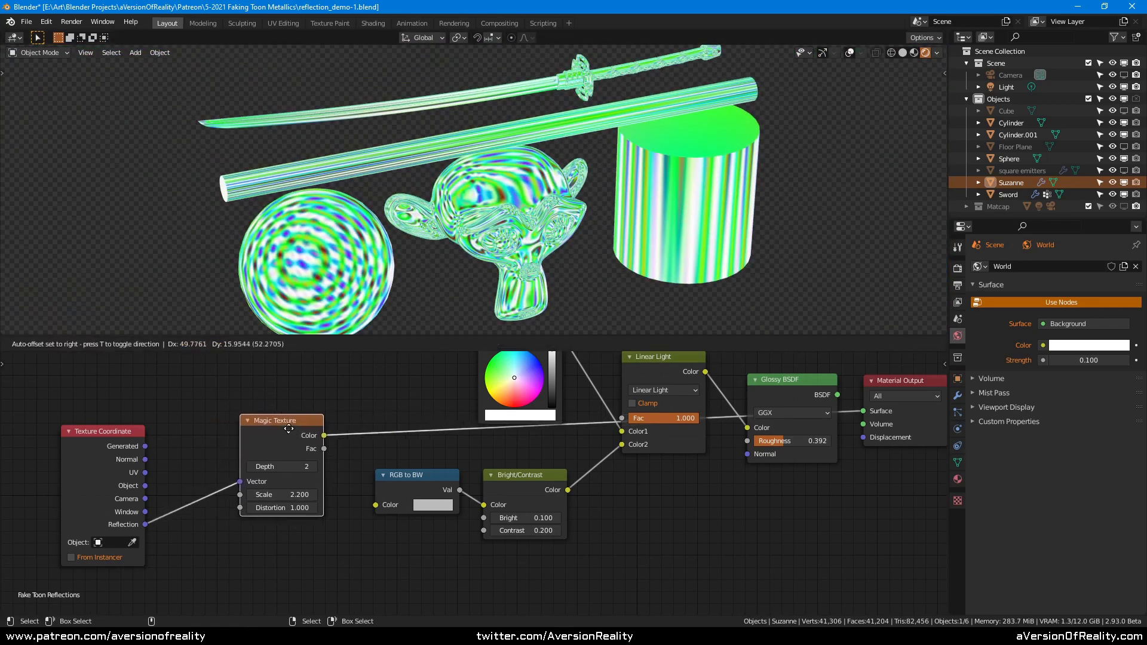
pyautogui.moveTo(669, 476); pyautogui.dragTo(525, 512, button='middle')
pyautogui.moveTo(218, 436); pyautogui.dragTo(184, 443)
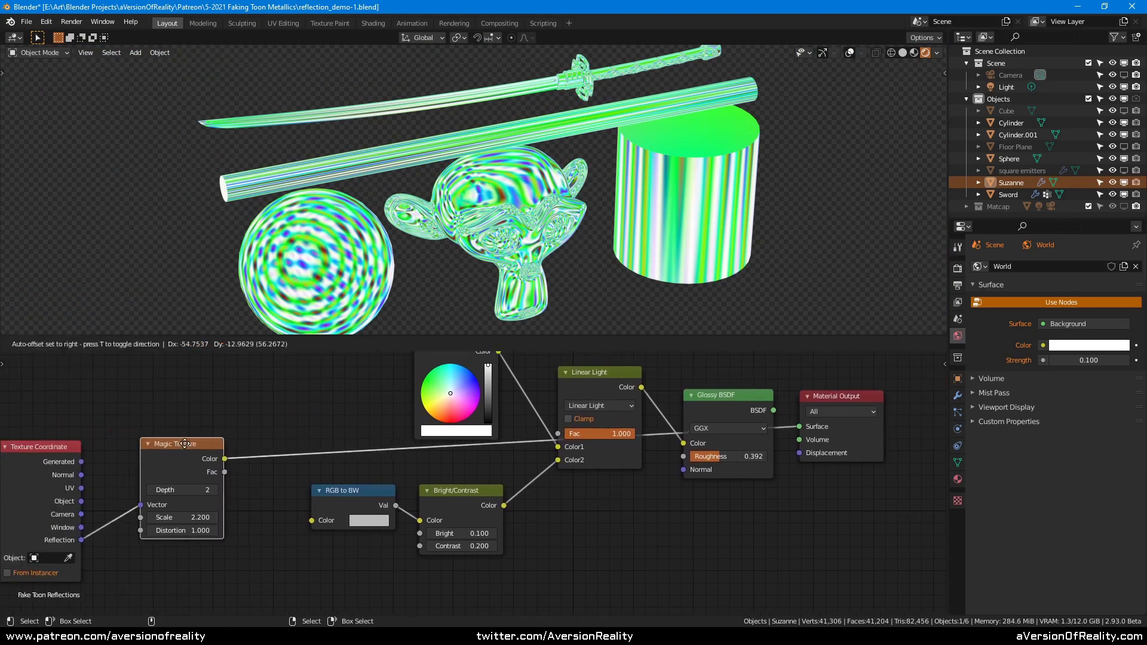
pyautogui.moveTo(744, 481); pyautogui.dragTo(766, 522, button='middle')
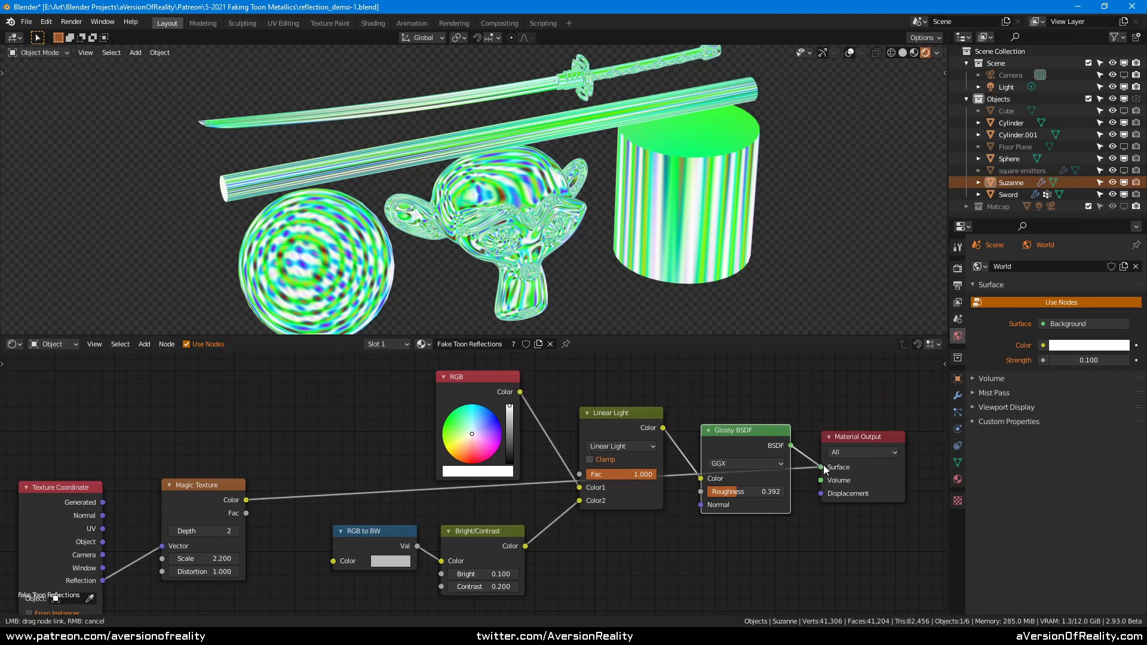
pyautogui.moveTo(824, 466); pyautogui.dragTo(822, 467)
# - Replace the RGB to BW node with a direct link from the Magic Texture's Fac to the Bright/Contrast node's Color
pyautogui.moveTo(245, 513)
pyautogui.mouseDown()
pyautogui.moveTo(332, 559)
pyautogui.moveTo(441, 561)
pyautogui.mouseUp()
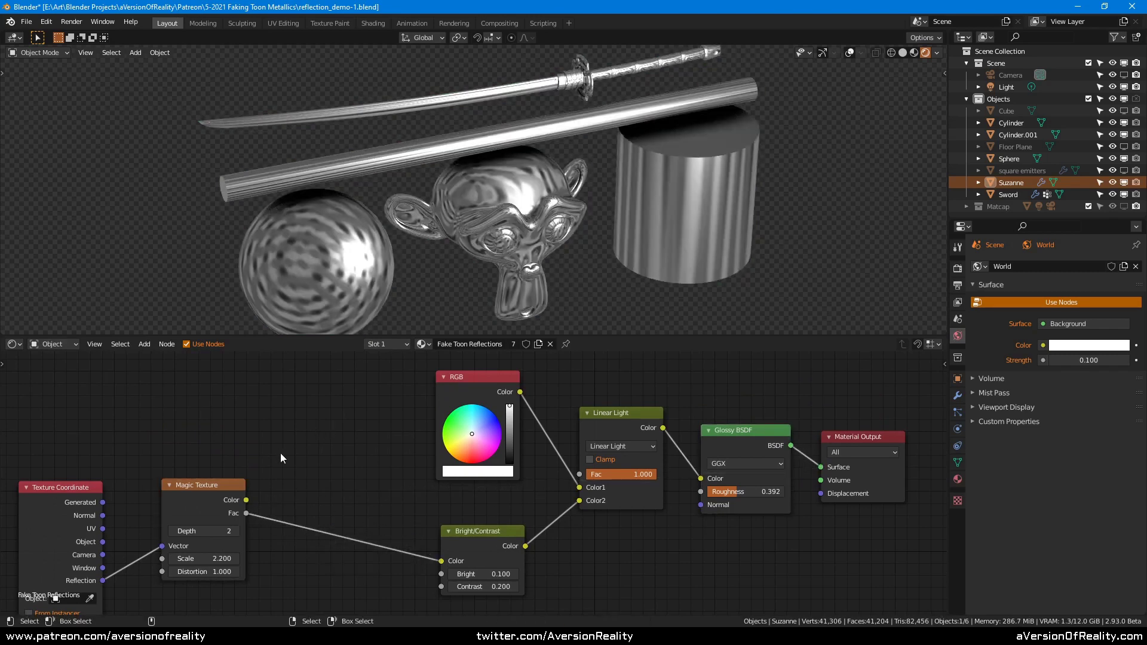
pyautogui.moveTo(234, 450); pyautogui.dragTo(311, 392, button='middle')
pyautogui.moveTo(723, 149); pyautogui.dragTo(672, 253, button='middle')
pyautogui.scroll(1, 675, 240)
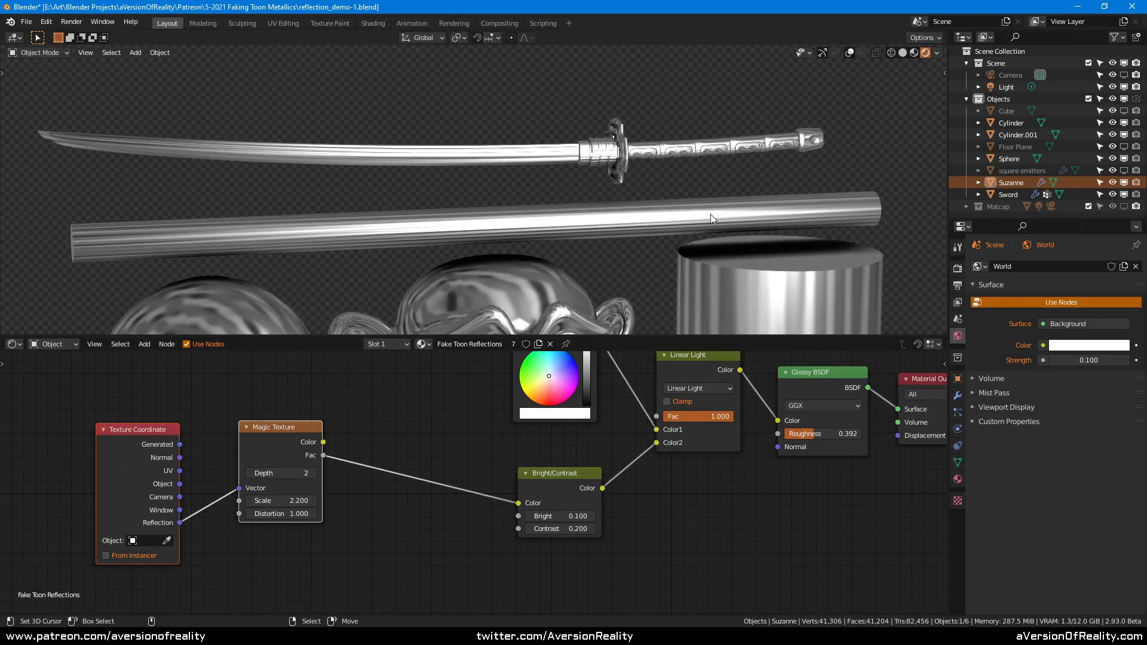
# - Set the Bright/Contrast node's contrast to 2
pyautogui.moveTo(711, 214); pyautogui.dragTo(658, 226, button='middle')
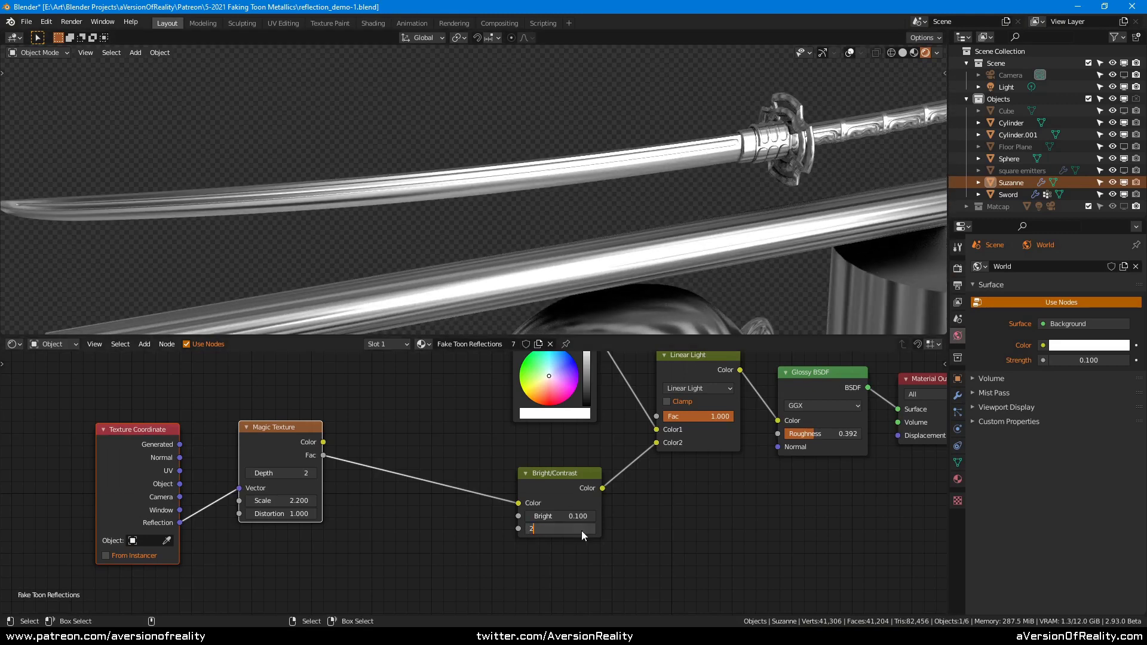
pyautogui.press('Return')
pyautogui.scroll(-2, 726, 210)
pyautogui.moveTo(726, 210); pyautogui.dragTo(717, 175, button='middle')
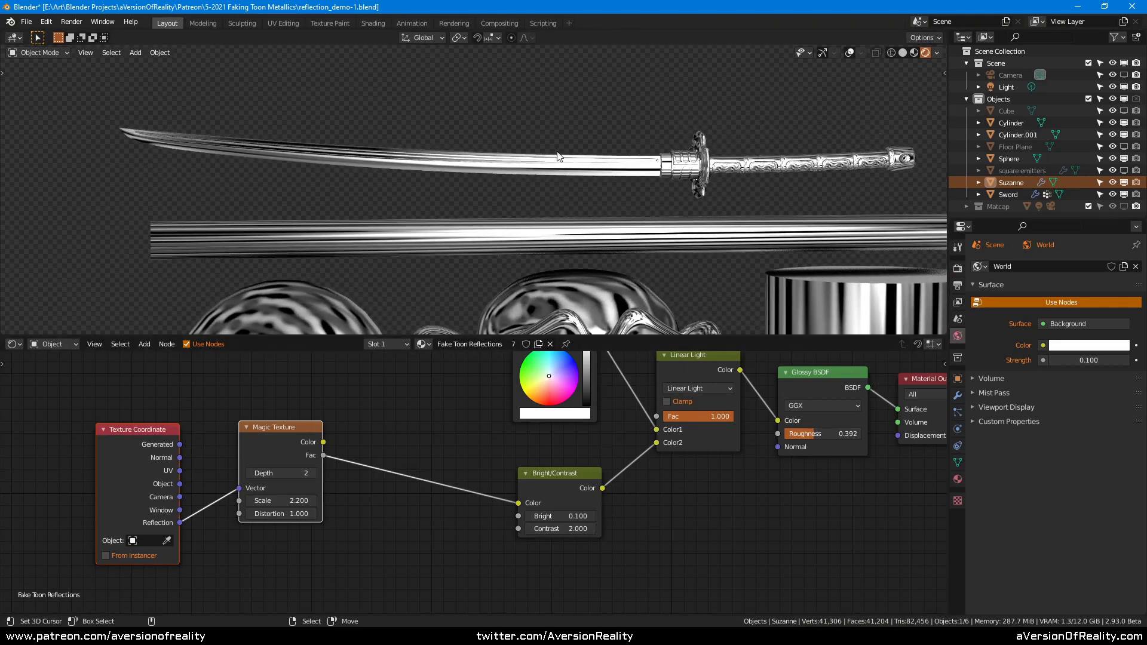
# - Move the Texture Coordinate and Magic Texture nodes closer to the Bright/Contrast node
pyautogui.moveTo(558, 156); pyautogui.dragTo(575, 182, button='middle')
pyautogui.moveTo(513, 199); pyautogui.dragTo(515, 227, button='middle')
pyautogui.moveTo(636, 255); pyautogui.dragTo(623, 195, button='middle')
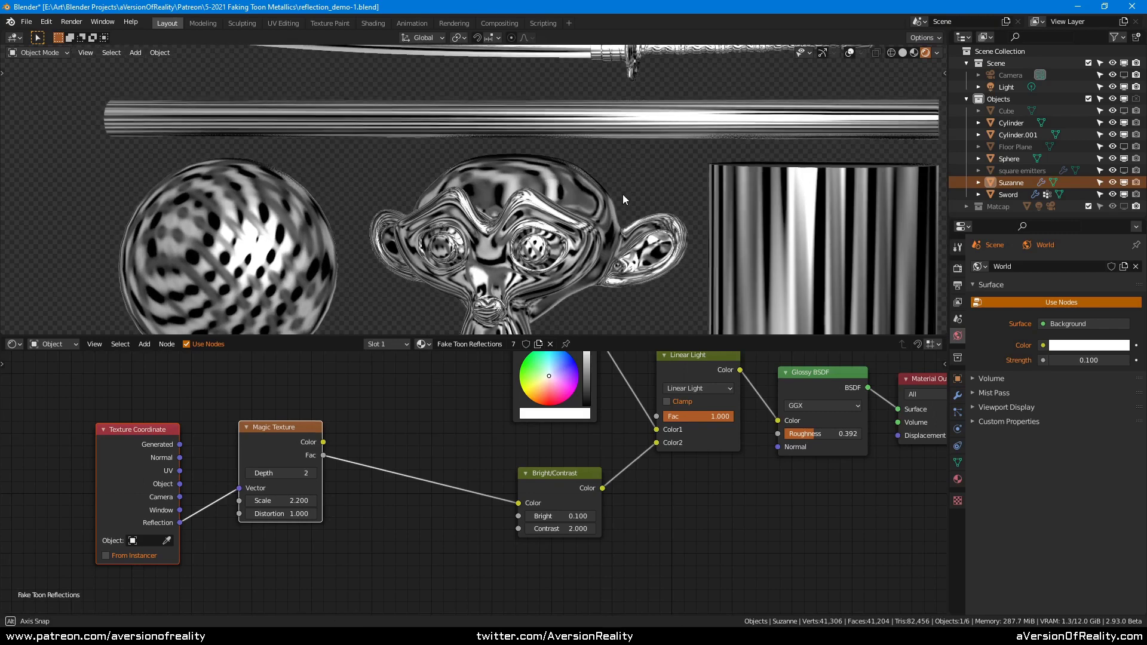
pyautogui.moveTo(274, 434); pyautogui.dragTo(367, 431)
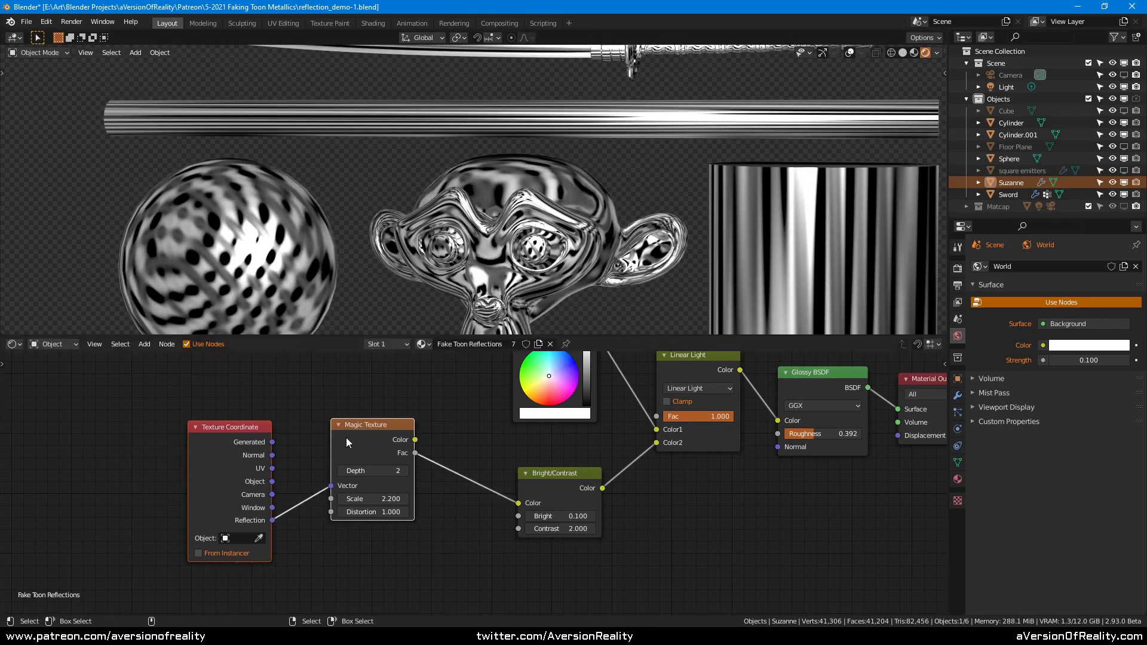
# - Inspect the procedural reflections on the sword's guard, handle and blade up close and from a distance
pyautogui.keyDown('shift'); pyautogui.moveTo(590, 135); pyautogui.dragTo(469, 290, button='middle'); pyautogui.keyUp('shift')
pyautogui.scroll(8, 560, 238)
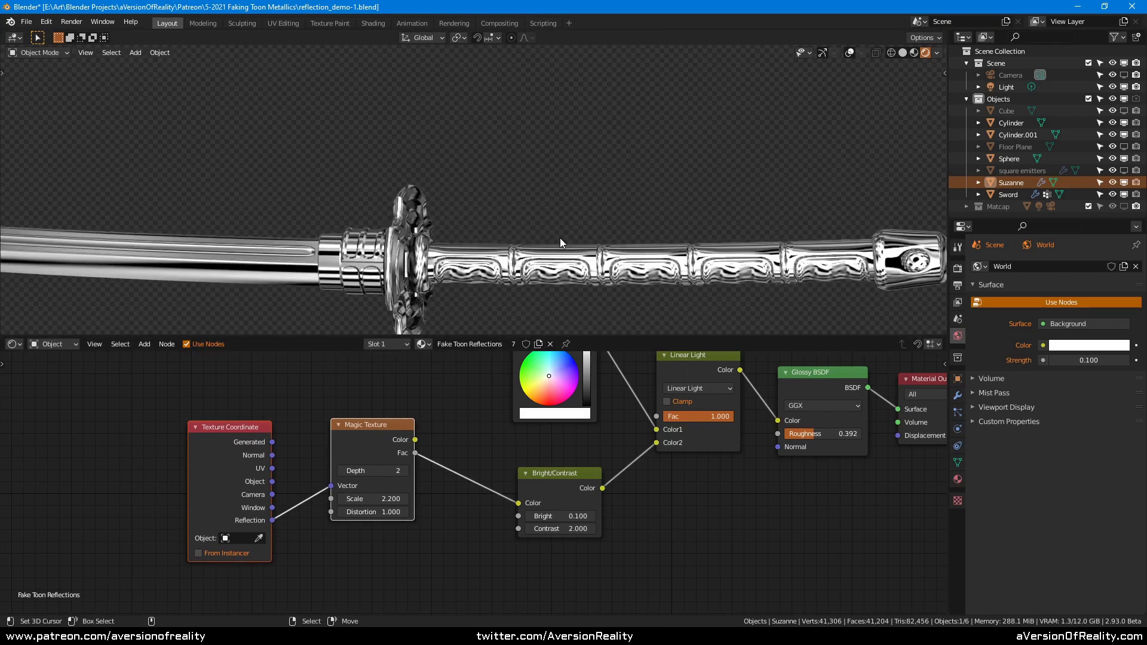
pyautogui.moveTo(585, 123); pyautogui.dragTo(451, 130, button='middle')
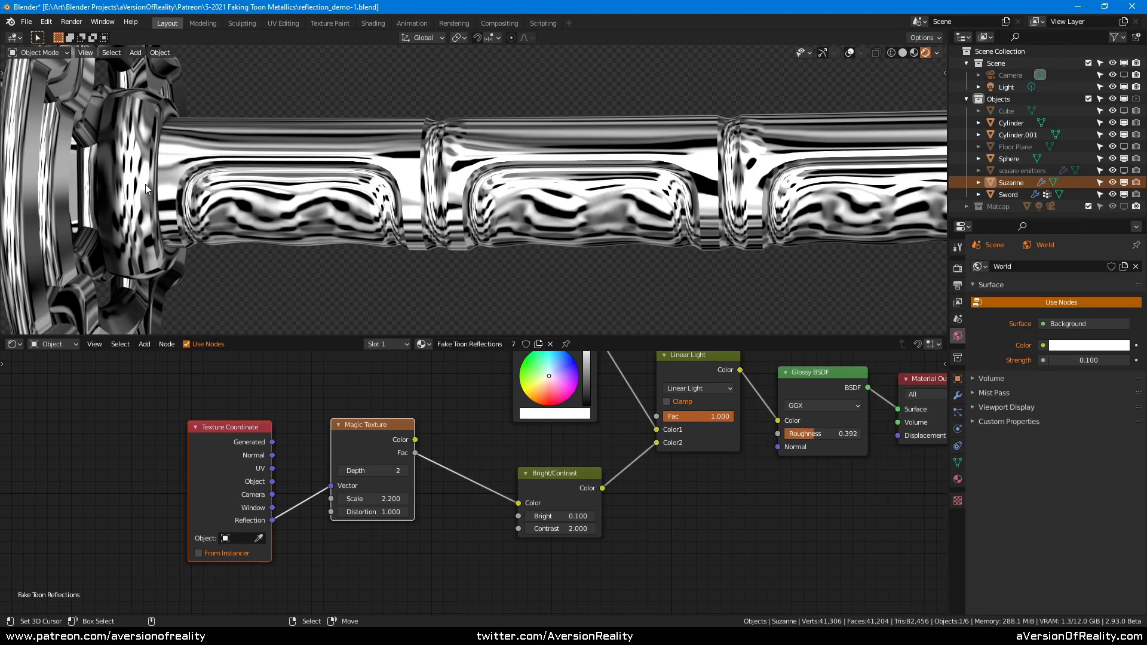
pyautogui.scroll(-6, 145, 184)
pyautogui.moveTo(705, 128); pyautogui.dragTo(731, 134, button='middle')
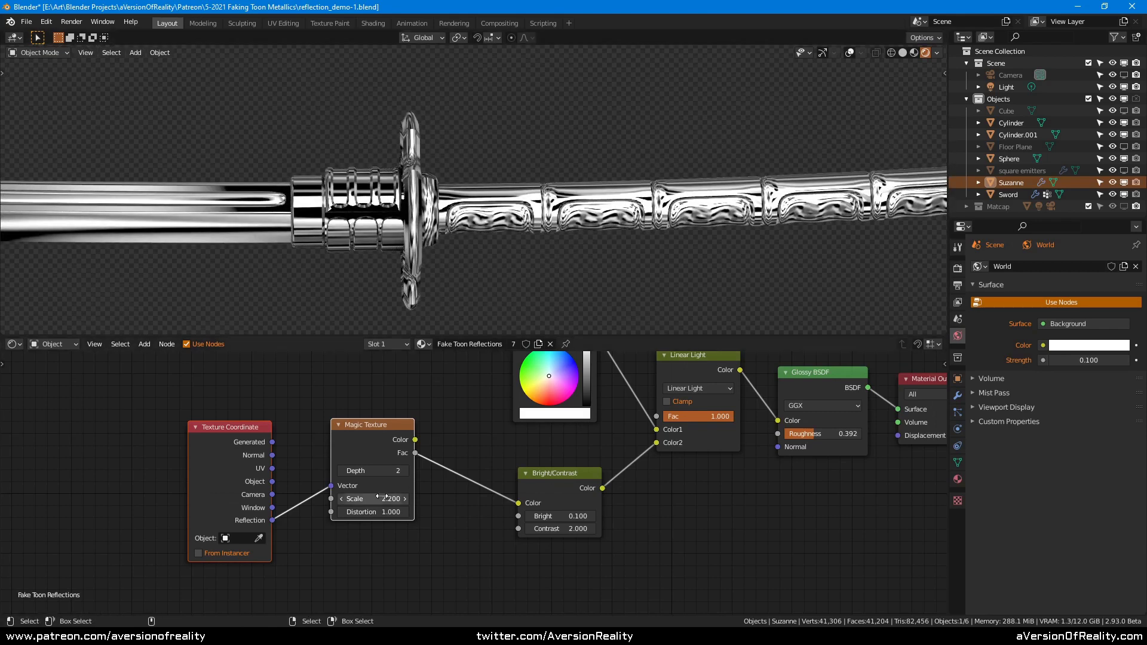
pyautogui.scroll(-8, 612, 152)
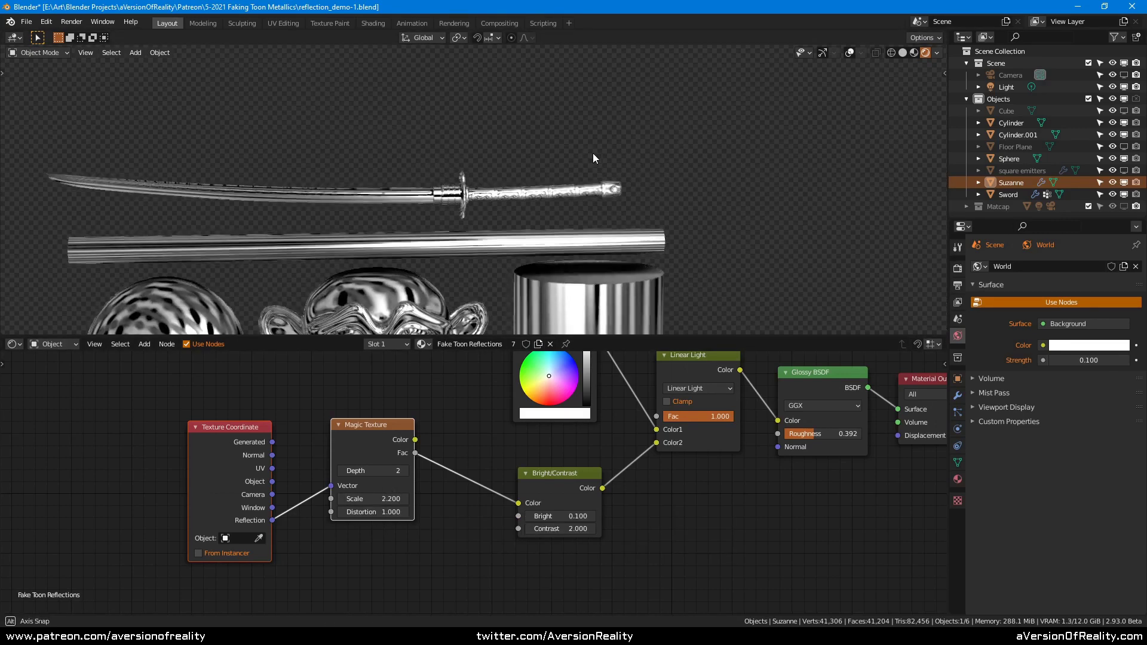
# - Orbit around the sword and the objects below it to examine how the Magic Texture reflections shift with viewing angle
pyautogui.moveTo(593, 153); pyautogui.dragTo(472, 172, button='middle')
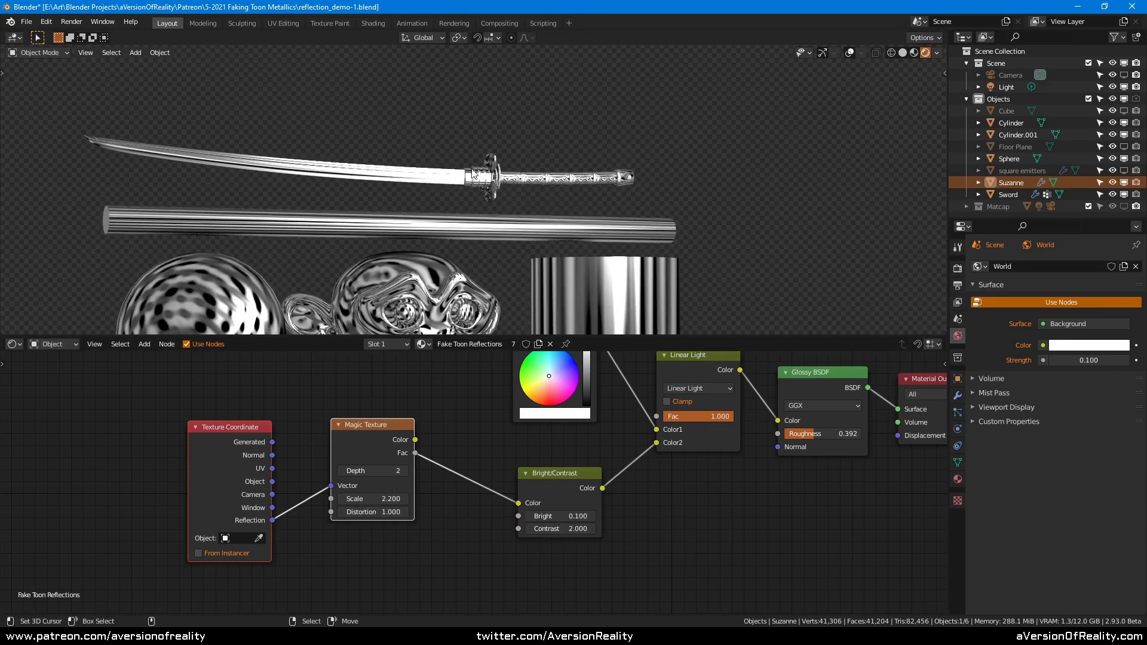
pyautogui.moveTo(325, 174); pyautogui.dragTo(557, 190, button='middle')
pyautogui.moveTo(686, 163); pyautogui.dragTo(734, 162, button='middle')
pyautogui.moveTo(590, 220); pyautogui.dragTo(665, 163, button='middle')
pyautogui.scroll(2, 649, 174)
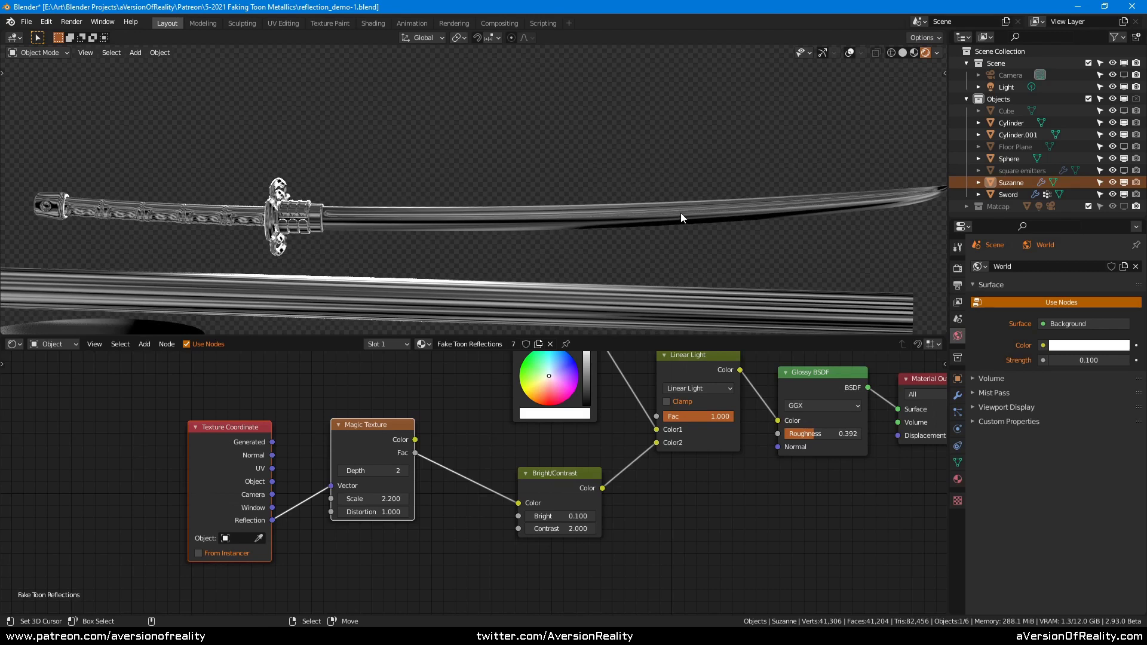
pyautogui.moveTo(680, 212); pyautogui.dragTo(494, 180, button='middle')
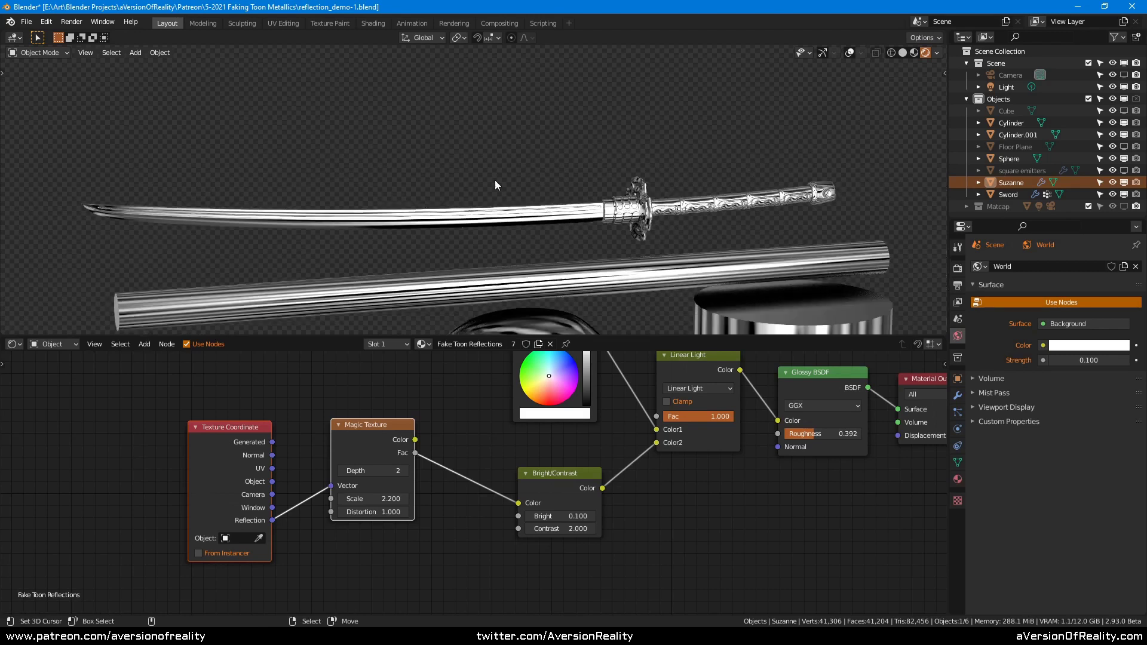
pyautogui.scroll(-2, 574, 153)
pyautogui.moveTo(678, 146); pyautogui.dragTo(694, 121, button='middle')
pyautogui.scroll(2, 693, 122)
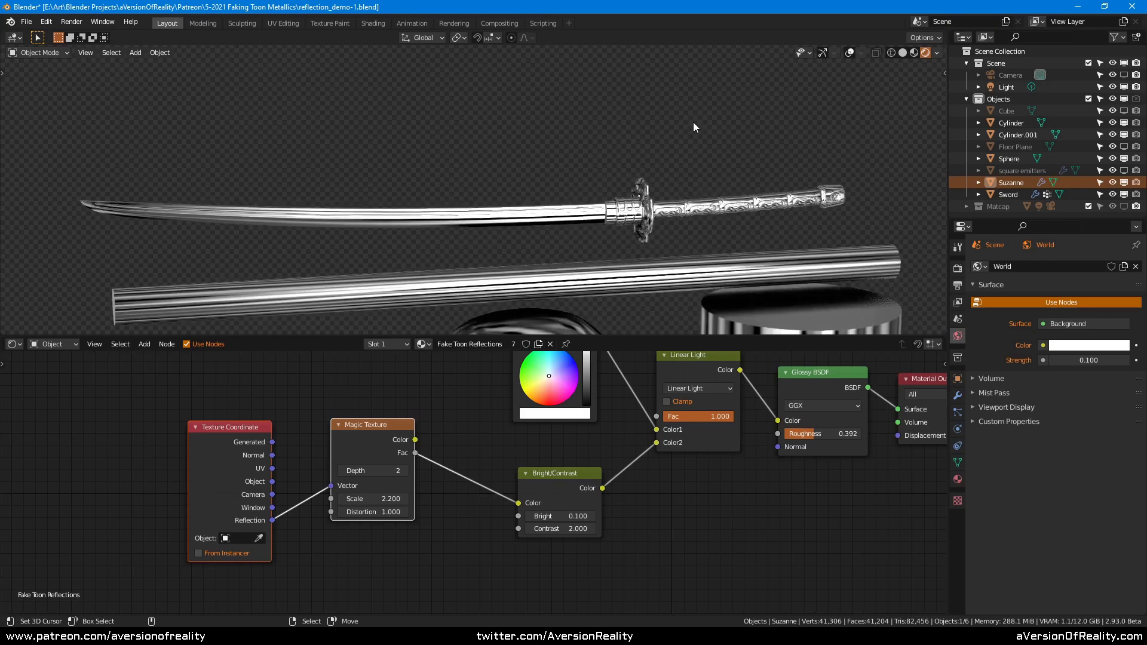
pyautogui.keyDown('shift'); pyautogui.moveTo(630, 145); pyautogui.dragTo(637, 147, button='middle'); pyautogui.keyUp('shift')
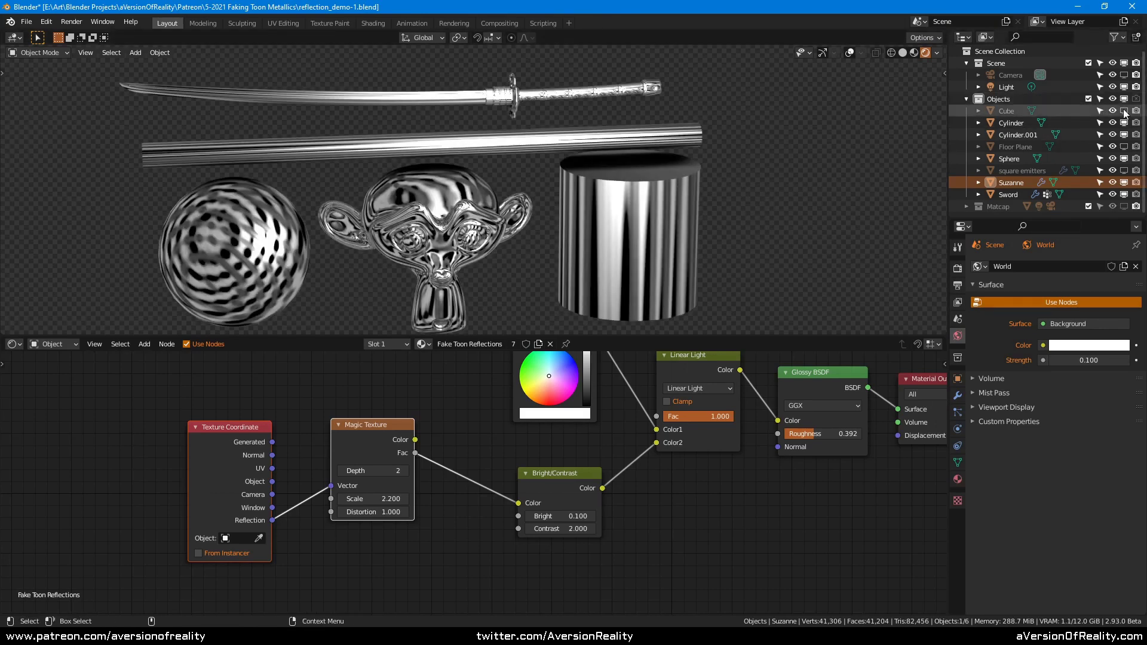
# - Show the Cube in place of the Cylinder in the viewport and examine the reflections on its flat faces
pyautogui.click(1124, 111)
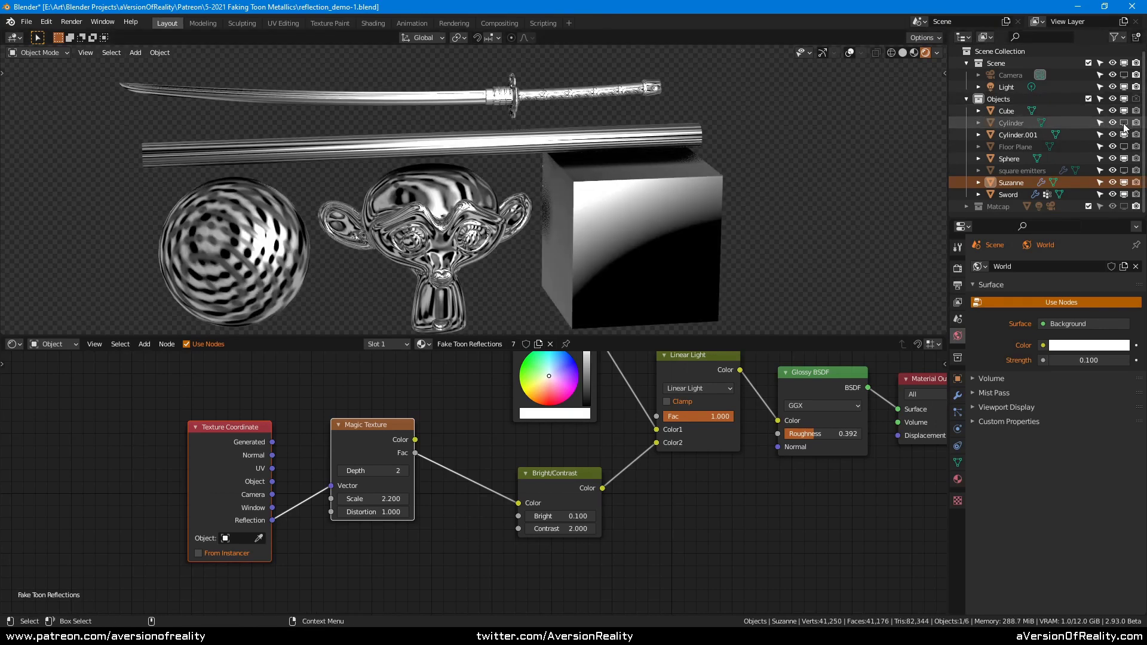
pyautogui.click(662, 189)
pyautogui.moveTo(662, 188)
pyautogui.mouseDown(button='middle')
pyautogui.moveTo(733, 199)
pyautogui.moveTo(672, 205)
pyautogui.mouseUp(button='middle')
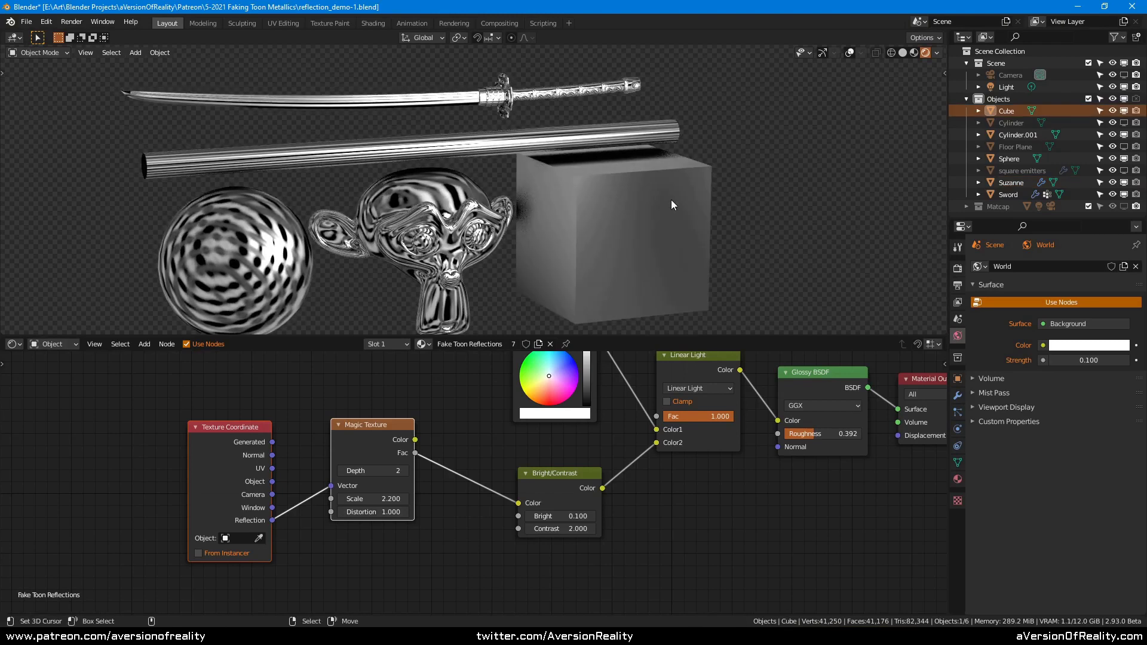
pyautogui.moveTo(858, 134); pyautogui.dragTo(735, 206, button='middle')
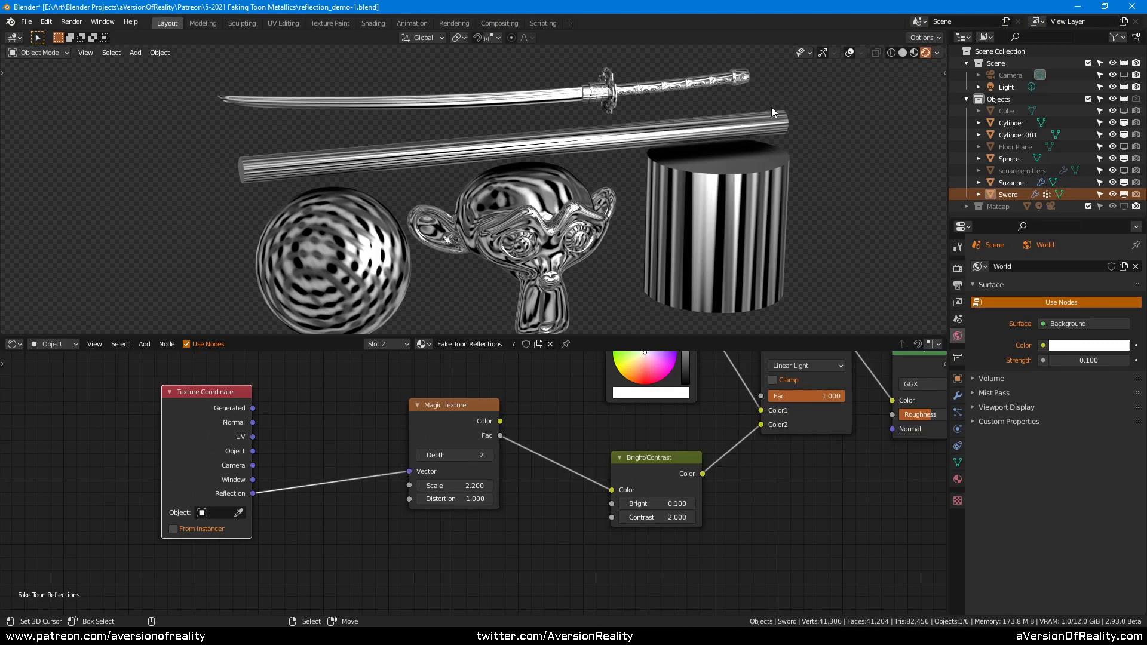
# - Try rotating the sword about the global Z axis to check how its reflections move
pyautogui.moveTo(772, 107); pyautogui.dragTo(843, 99, button='middle')
pyautogui.press('r')
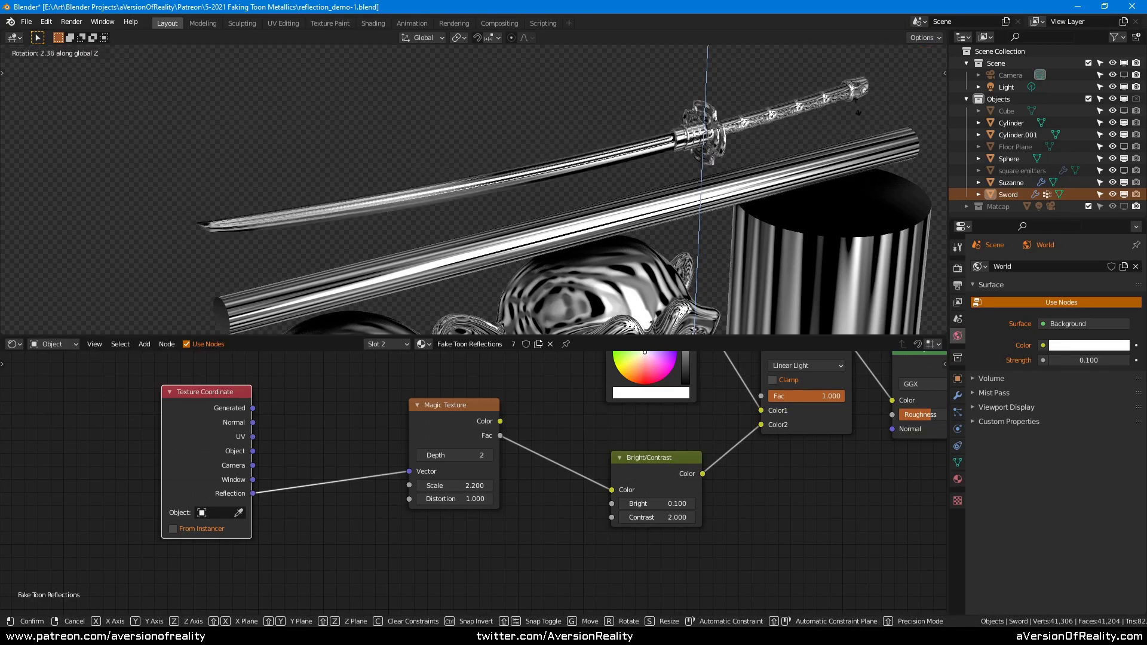
pyautogui.click(841, 136)
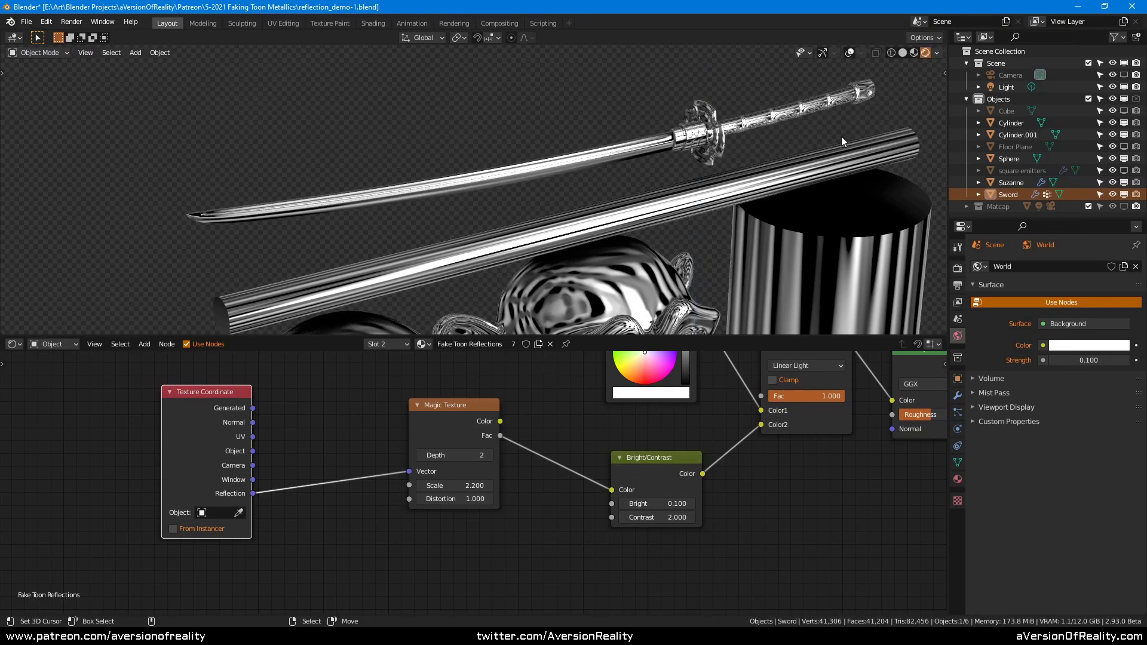
pyautogui.moveTo(841, 136); pyautogui.dragTo(703, 173, button='middle')
pyautogui.moveTo(819, 126); pyautogui.dragTo(858, 128, button='middle')
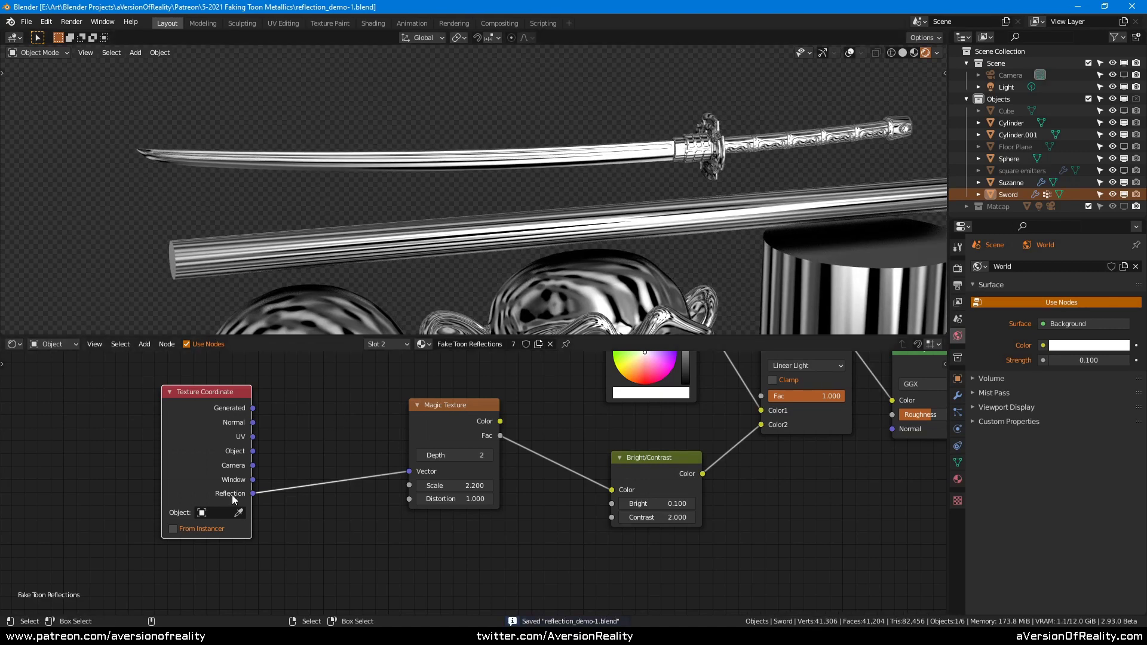
# - Set the Magic Texture's scale to 1.900 while checking the reflections around the sword's guard
pyautogui.moveTo(629, 175); pyautogui.dragTo(600, 182, button='middle')
pyautogui.moveTo(798, 145); pyautogui.dragTo(383, 134, button='middle')
pyautogui.scroll(1, 606, 221)
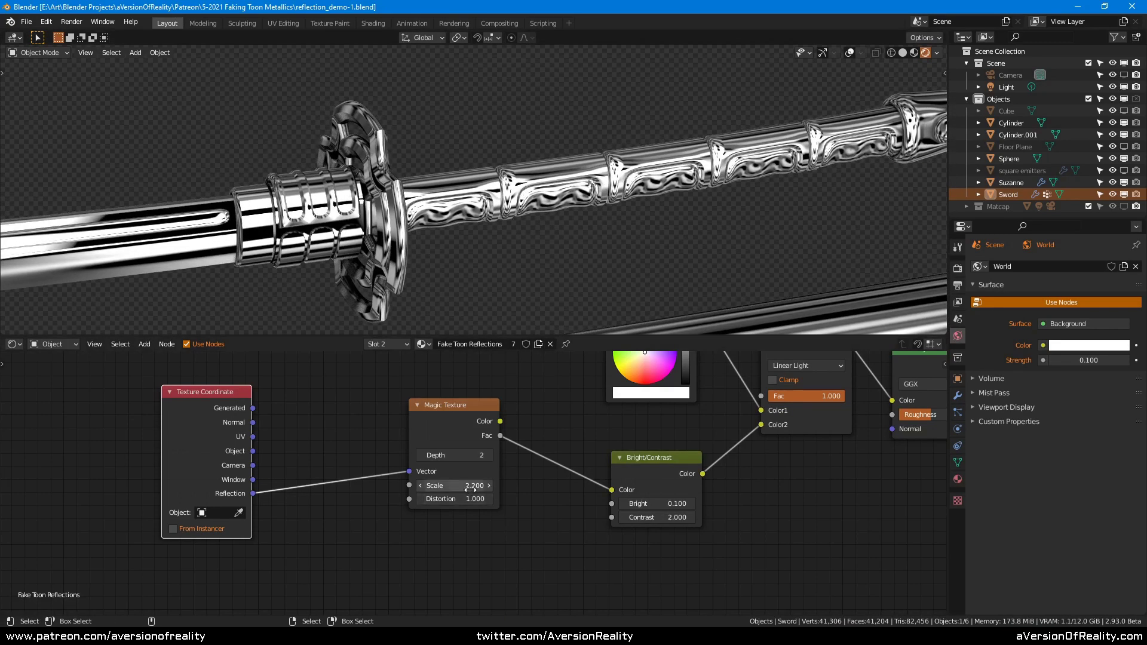
pyautogui.moveTo(470, 488); pyautogui.dragTo(446, 488)
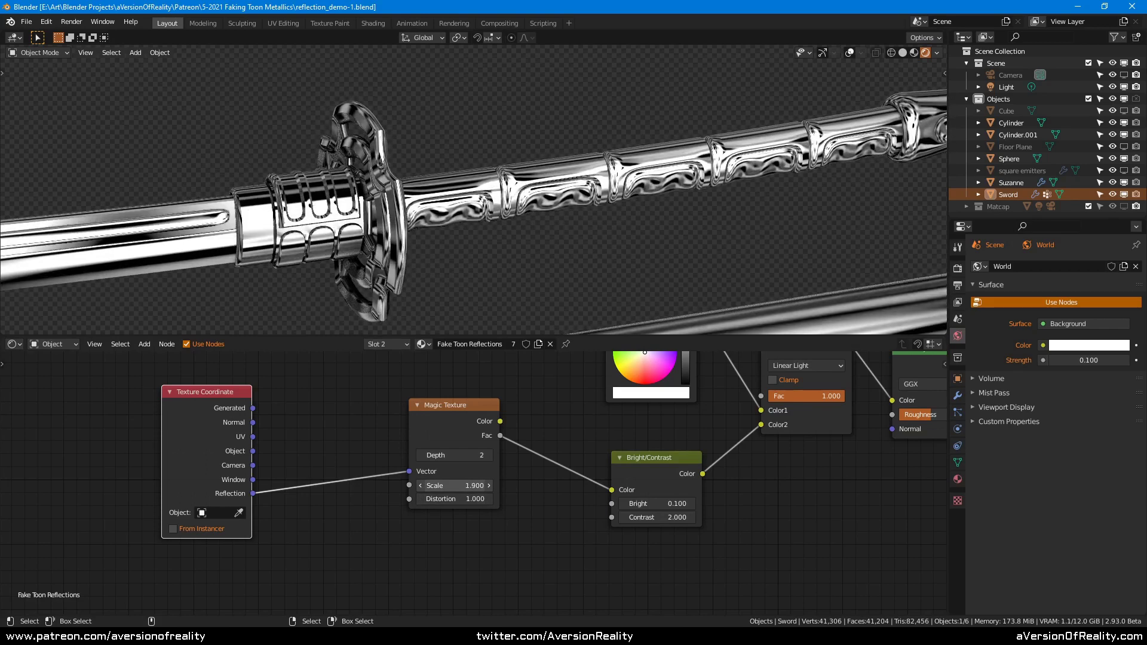
pyautogui.moveTo(488, 234); pyautogui.dragTo(590, 209, button='middle')
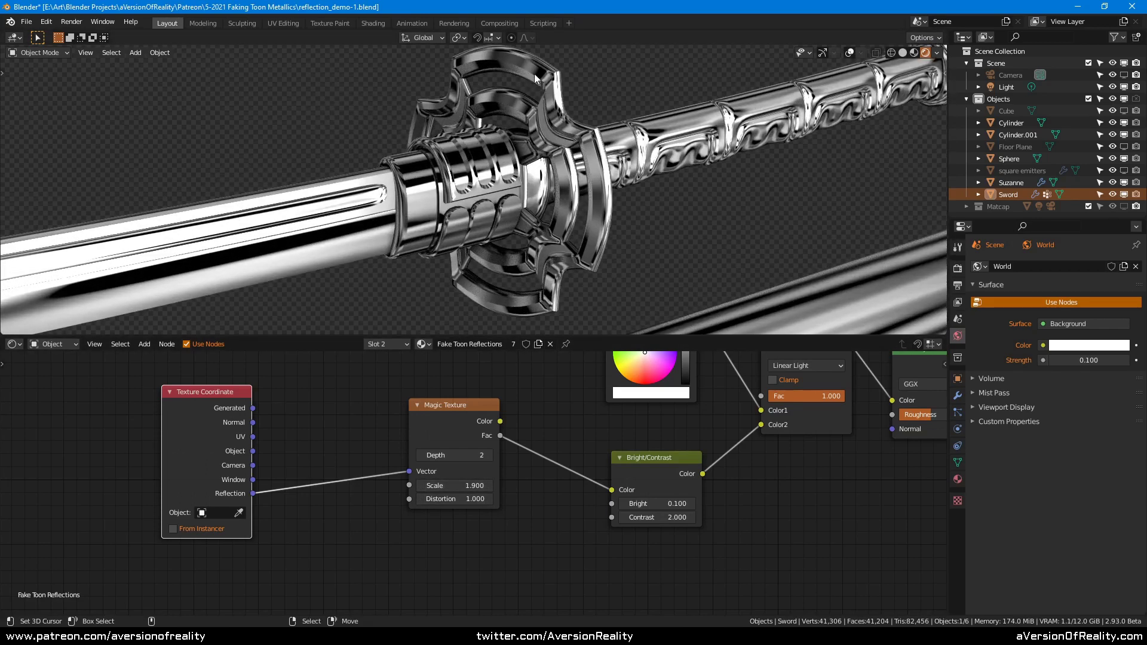
# - Examine the rescaled reflections on the sword's guard and handle, close up and alongside the other objects
pyautogui.moveTo(534, 73); pyautogui.dragTo(755, 199, button='middle')
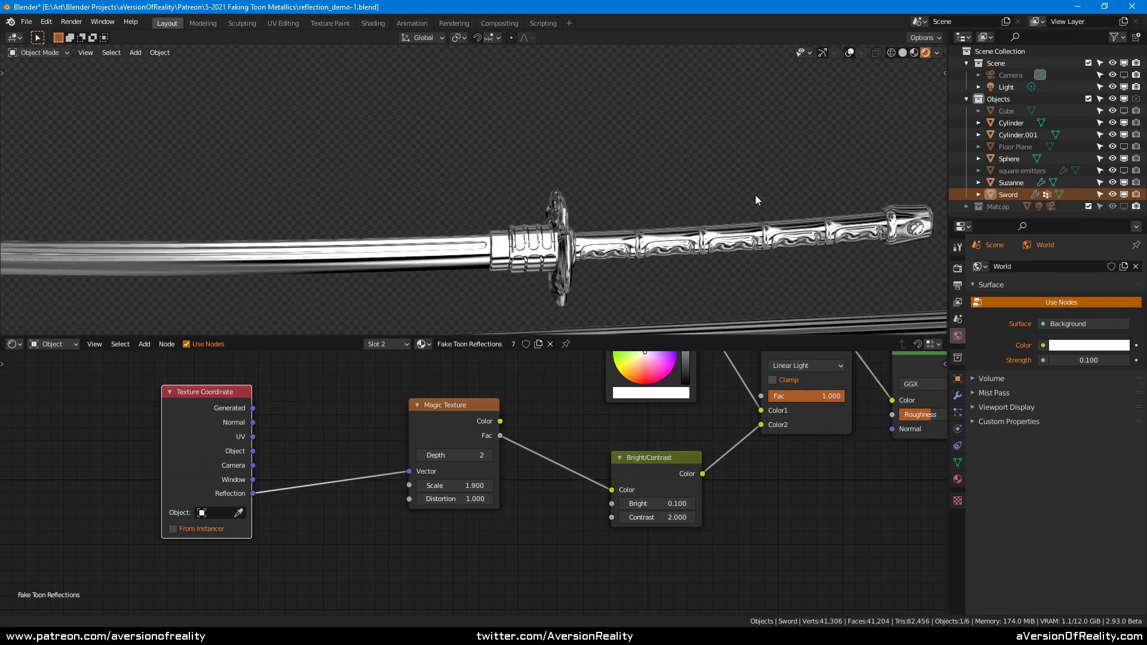
pyautogui.scroll(6, 665, 166)
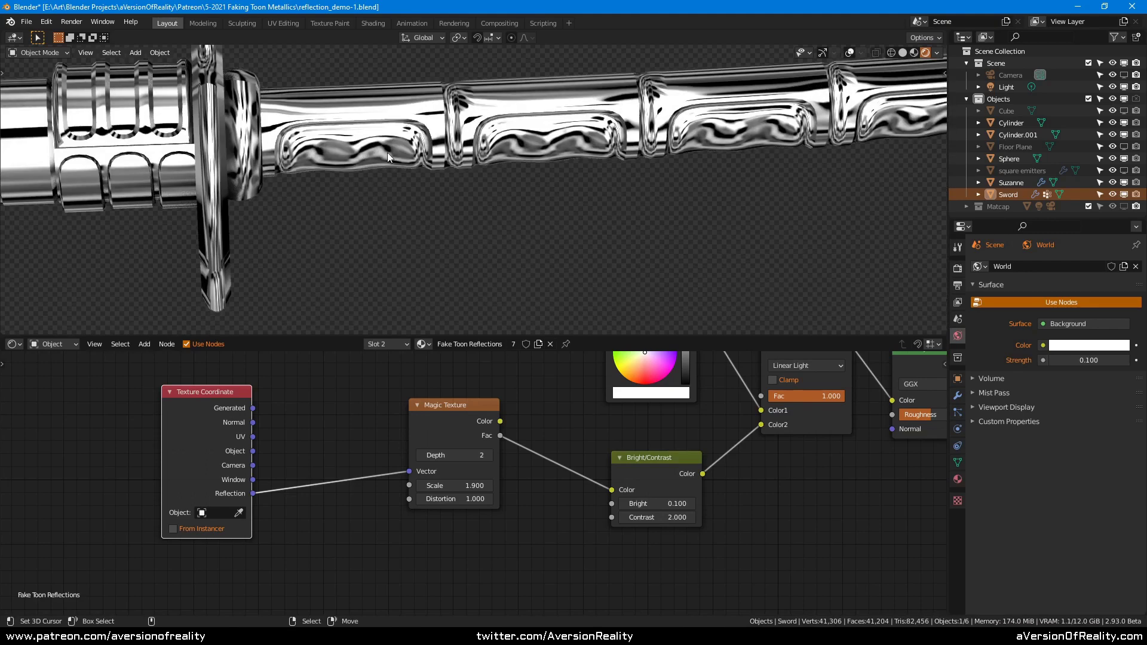
pyautogui.moveTo(387, 153); pyautogui.dragTo(737, 160, button='middle')
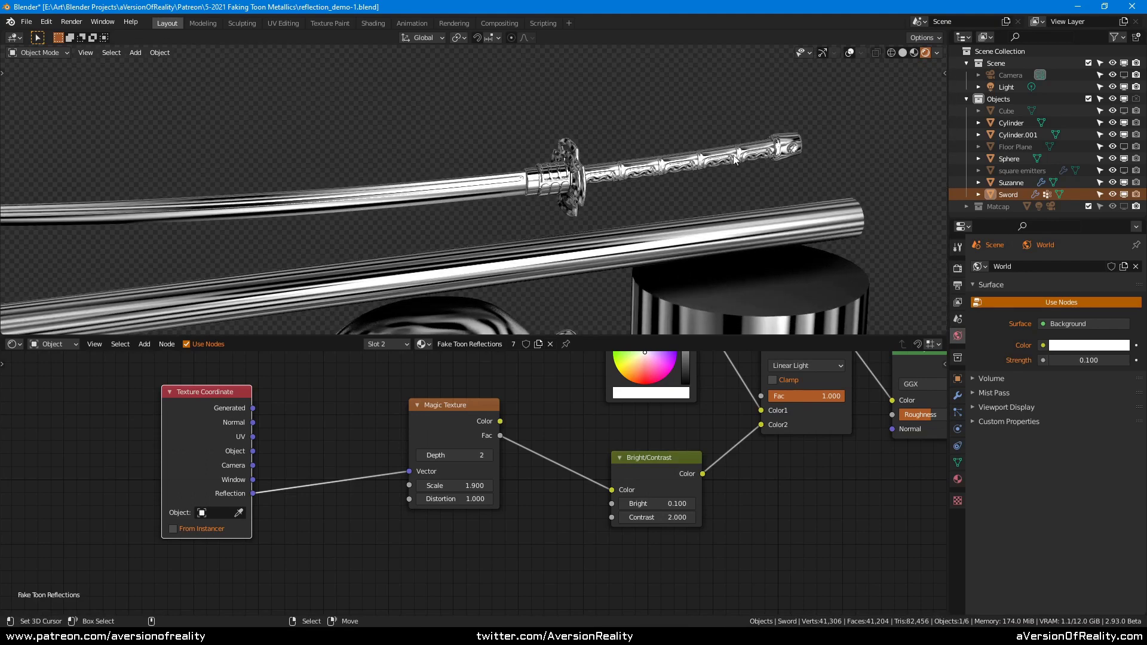
pyautogui.scroll(-2, 669, 218)
pyautogui.keyDown('shift'); pyautogui.moveTo(669, 217); pyautogui.dragTo(744, 122, button='middle'); pyautogui.keyUp('shift')
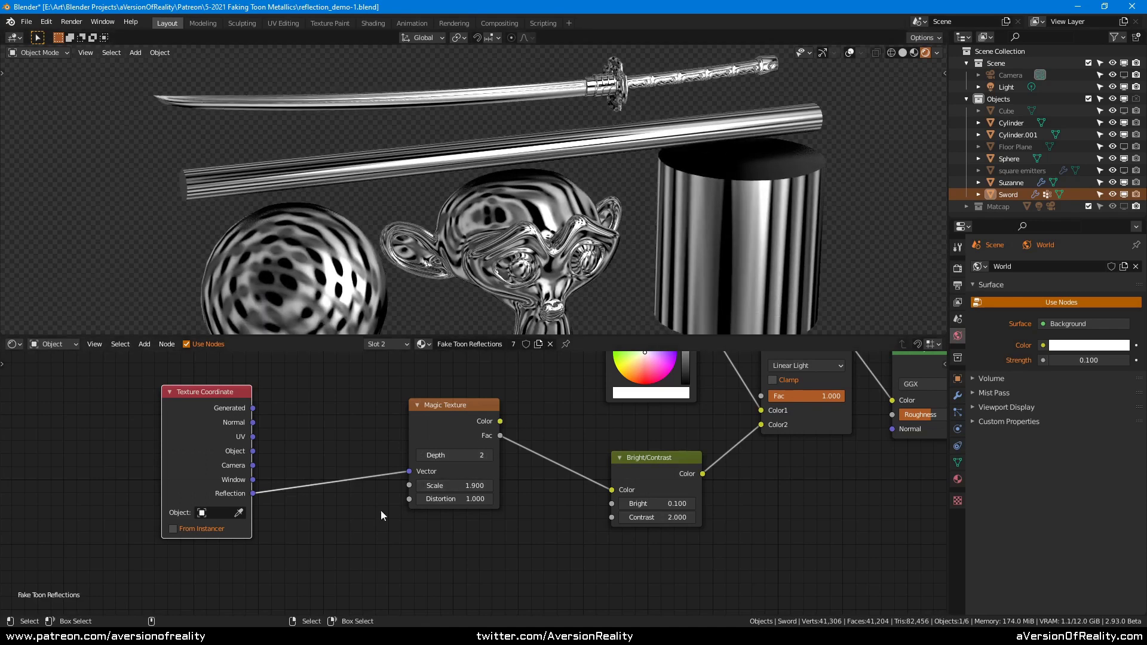
pyautogui.scroll(4, 666, 254)
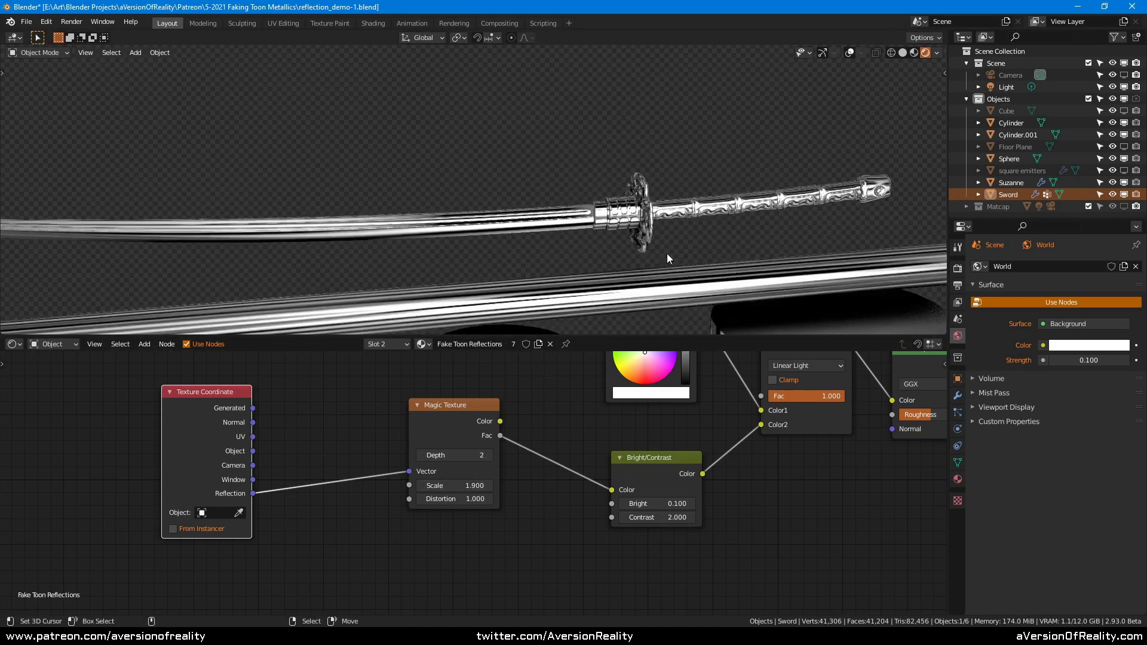
pyautogui.moveTo(667, 253); pyautogui.dragTo(770, 239, button='middle')
pyautogui.scroll(-4, 753, 212)
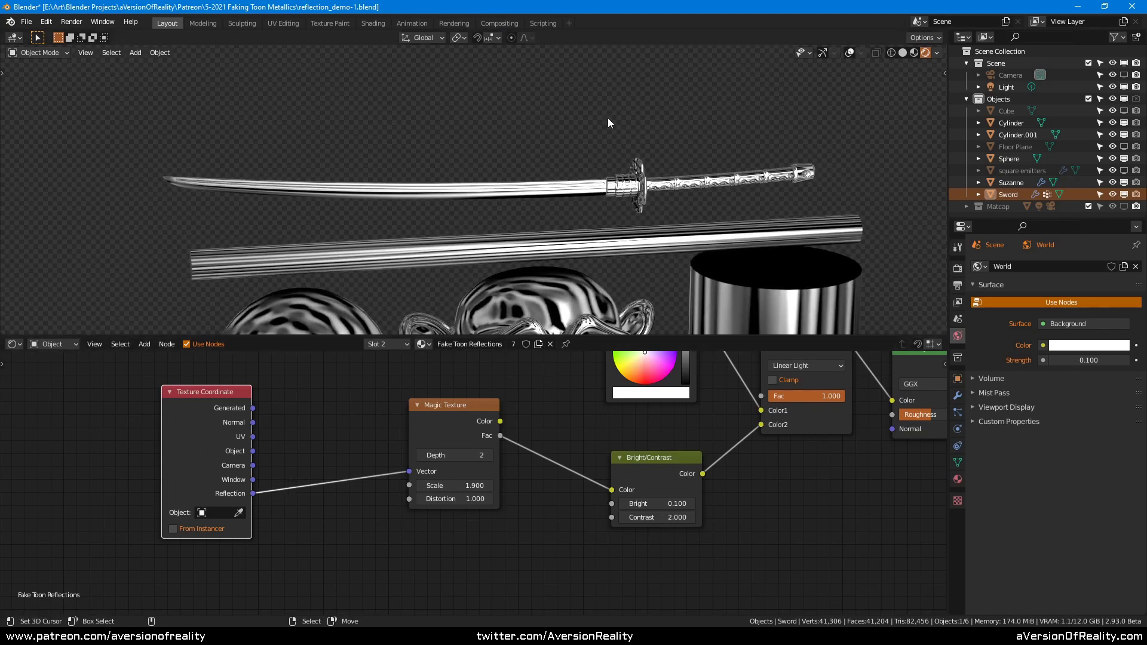
# - Cut the link between the Linear Light node and the Glossy BSDF's Color, and enlarge the 3D viewport
pyautogui.press('Home')
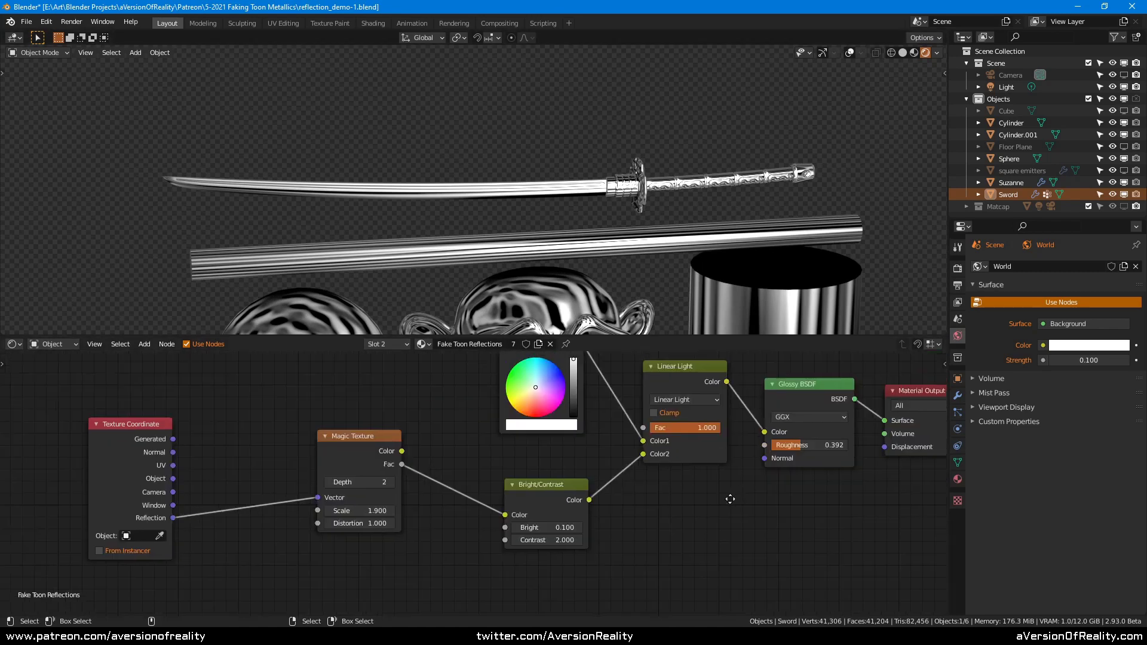
pyautogui.keyDown('ctrl'); pyautogui.moveTo(671, 409); pyautogui.dragTo(668, 472, button='right'); pyautogui.keyUp('ctrl')
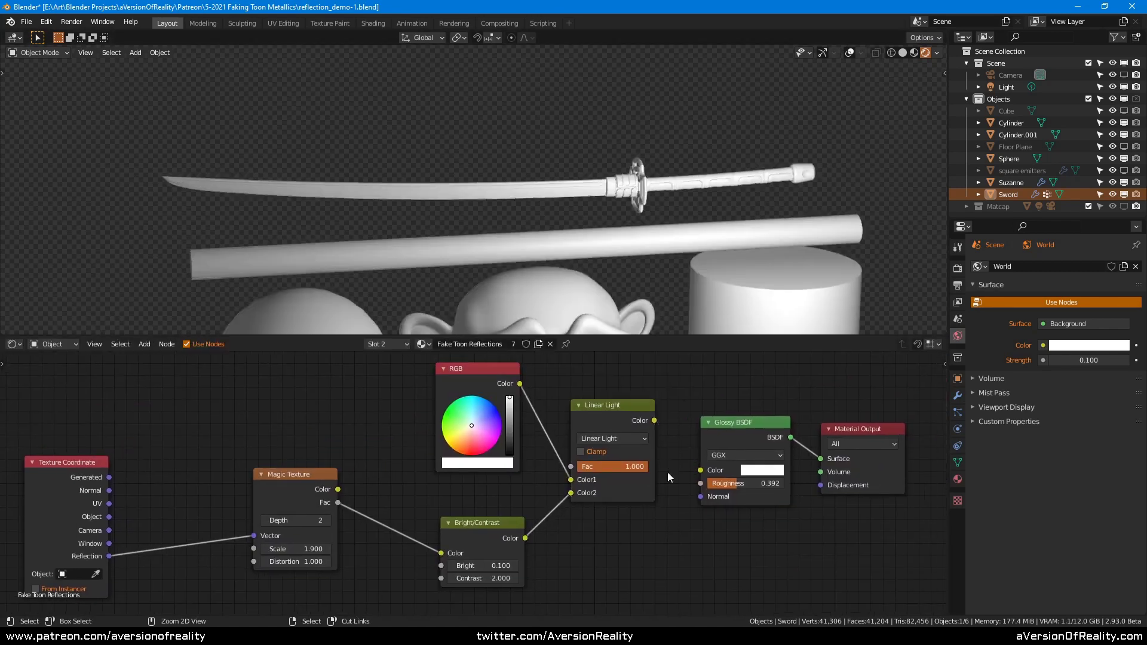
pyautogui.moveTo(698, 335); pyautogui.dragTo(698, 472)
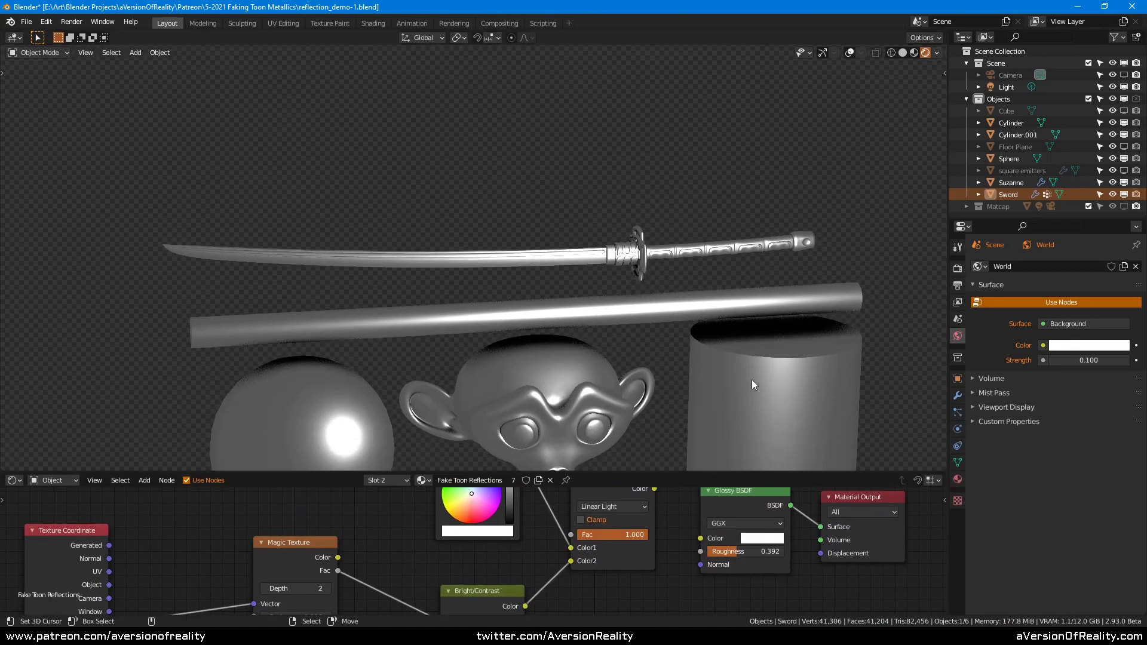
# - Switch the viewport to Solid shading with MatCap lighting and view the objects from several angles
pyautogui.click(903, 53)
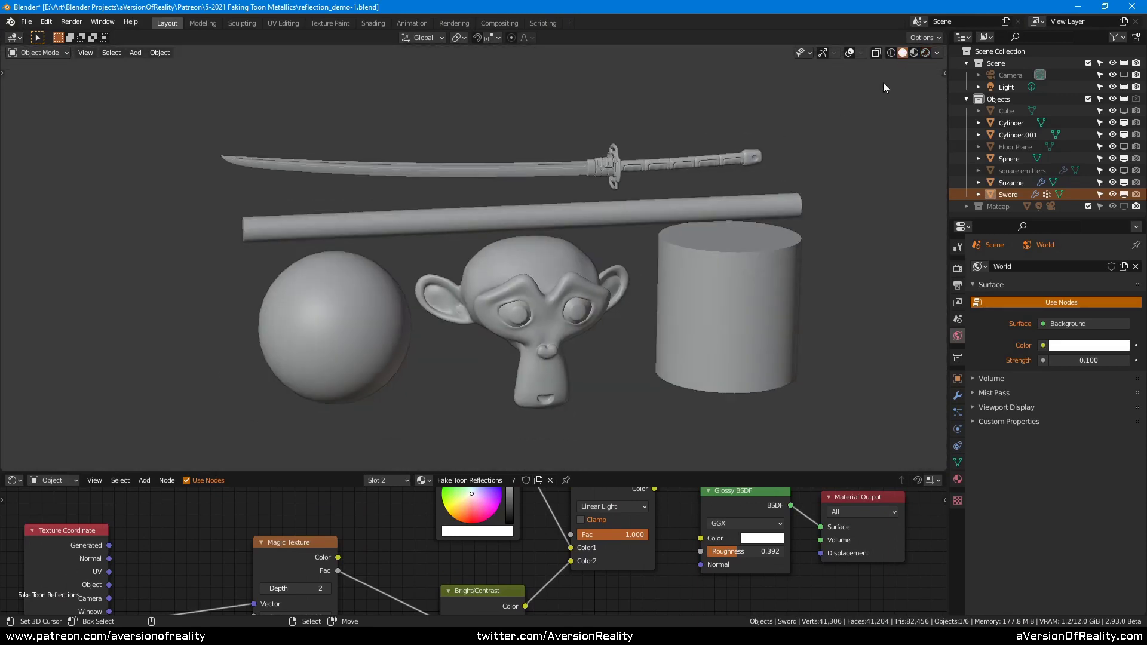
pyautogui.click(937, 54)
pyautogui.click(925, 111)
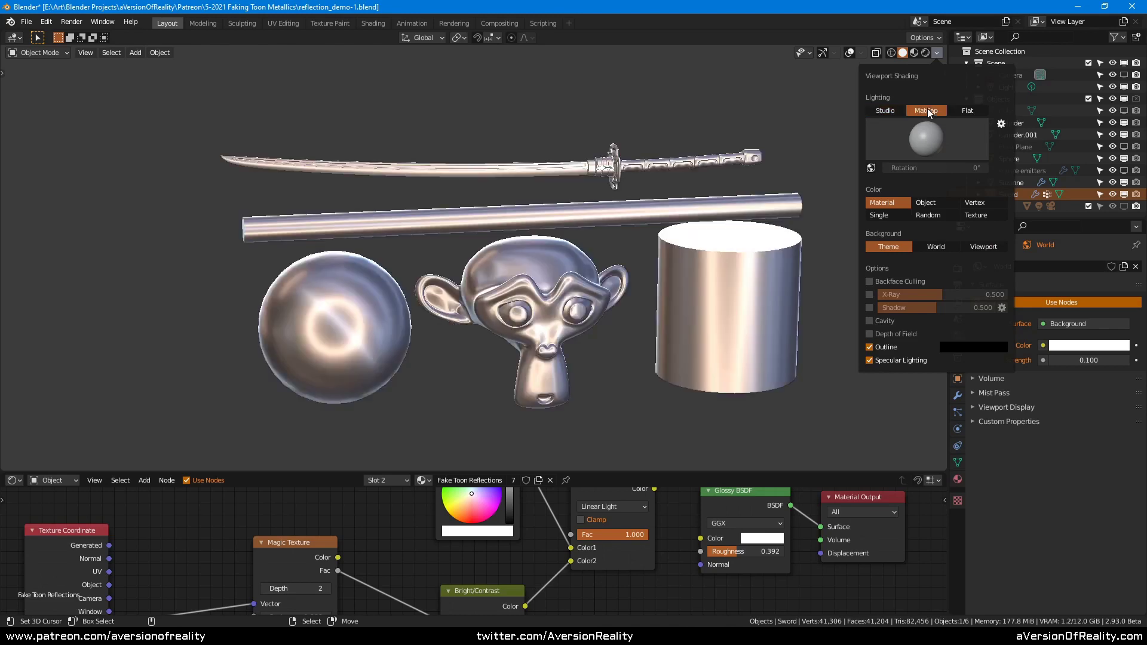
pyautogui.moveTo(650, 265)
pyautogui.mouseDown(button='middle')
pyautogui.moveTo(844, 249)
pyautogui.moveTo(779, 254)
pyautogui.moveTo(783, 274)
pyautogui.moveTo(641, 257)
pyautogui.moveTo(581, 223)
pyautogui.moveTo(567, 233)
pyautogui.moveTo(600, 238)
pyautogui.moveTo(373, 300)
pyautogui.mouseUp(button='middle')
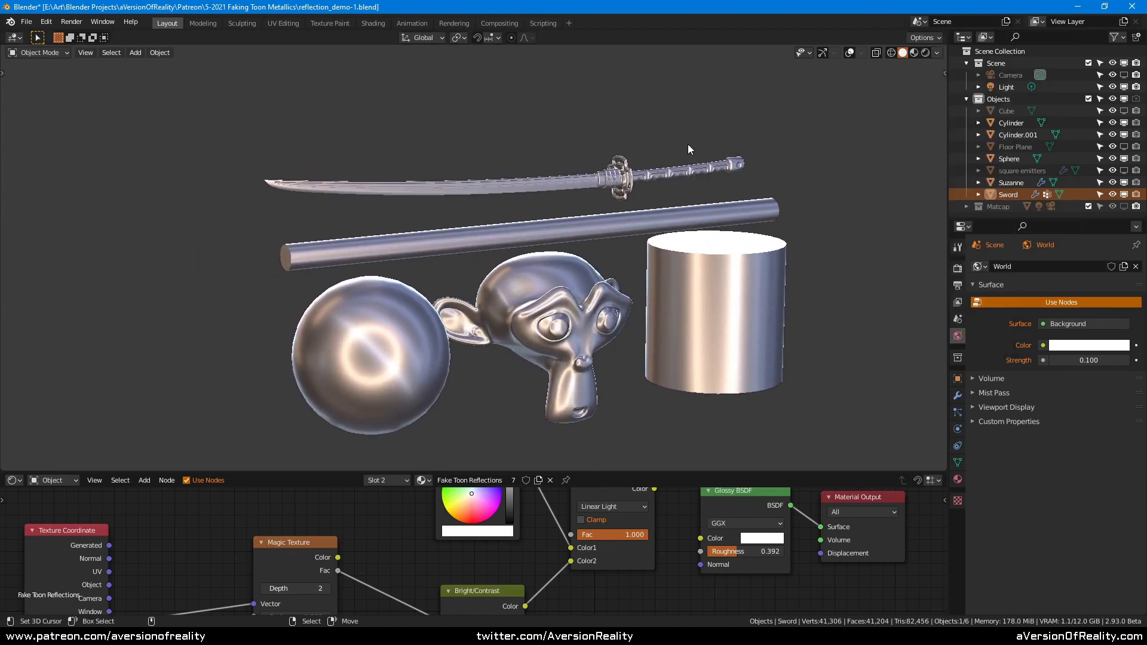
pyautogui.moveTo(687, 145)
pyautogui.mouseDown(button='middle')
pyautogui.moveTo(673, 191)
pyautogui.moveTo(636, 152)
pyautogui.moveTo(603, 276)
pyautogui.moveTo(564, 293)
pyautogui.moveTo(611, 277)
pyautogui.moveTo(592, 290)
pyautogui.moveTo(649, 293)
pyautogui.moveTo(716, 227)
pyautogui.moveTo(730, 246)
pyautogui.moveTo(583, 251)
pyautogui.mouseUp(button='middle')
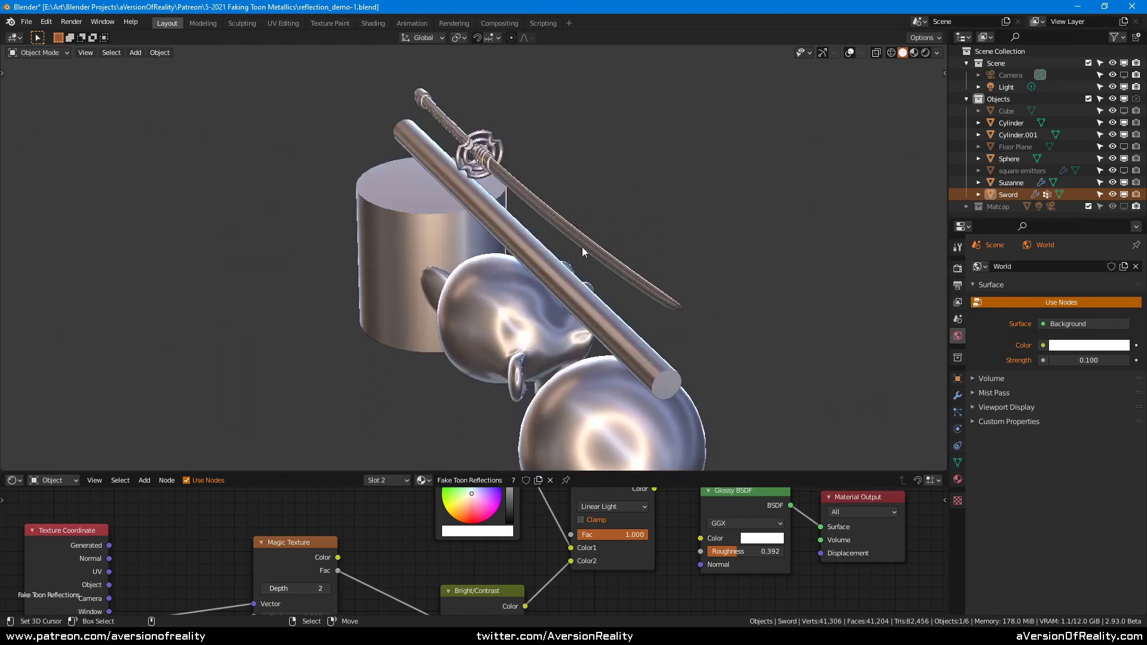
pyautogui.moveTo(685, 288); pyautogui.dragTo(746, 82, button='middle')
# - Apply the vertically striped silver matcap to the viewport and check it on the objects
pyautogui.click(937, 53)
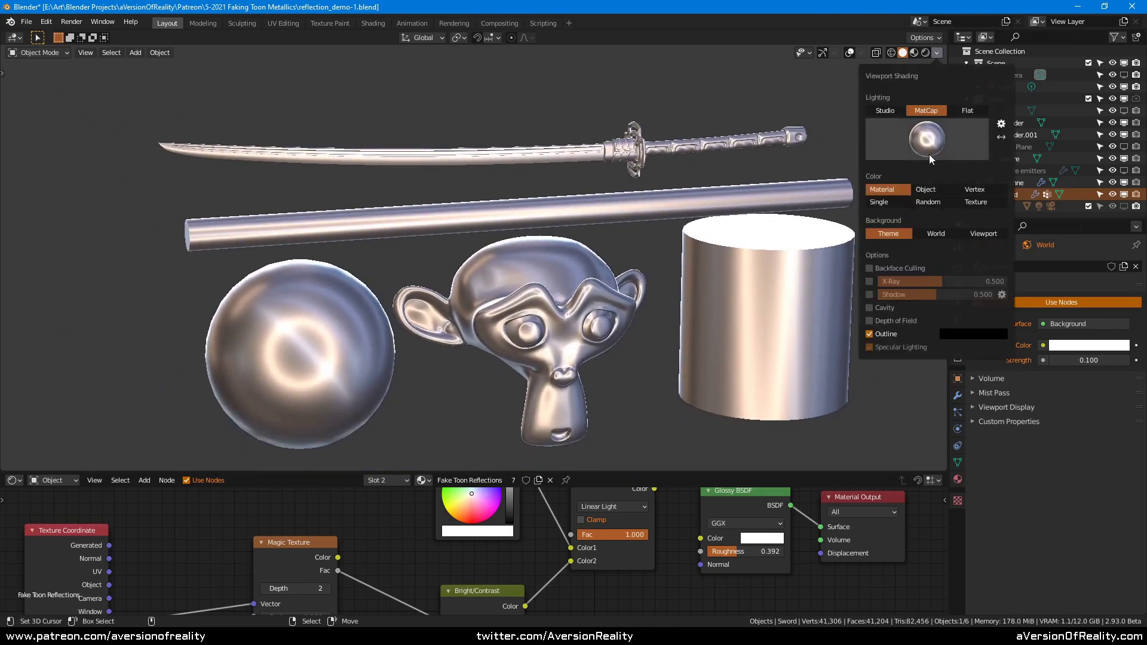
pyautogui.click(937, 53)
pyautogui.click(926, 138)
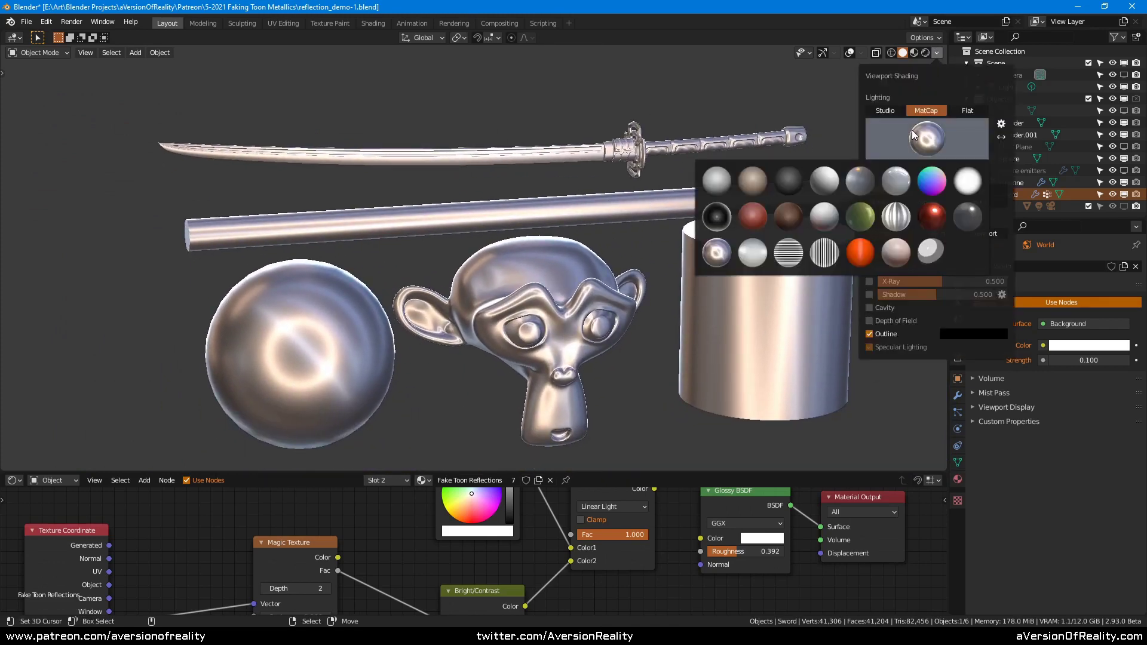
pyautogui.click(896, 216)
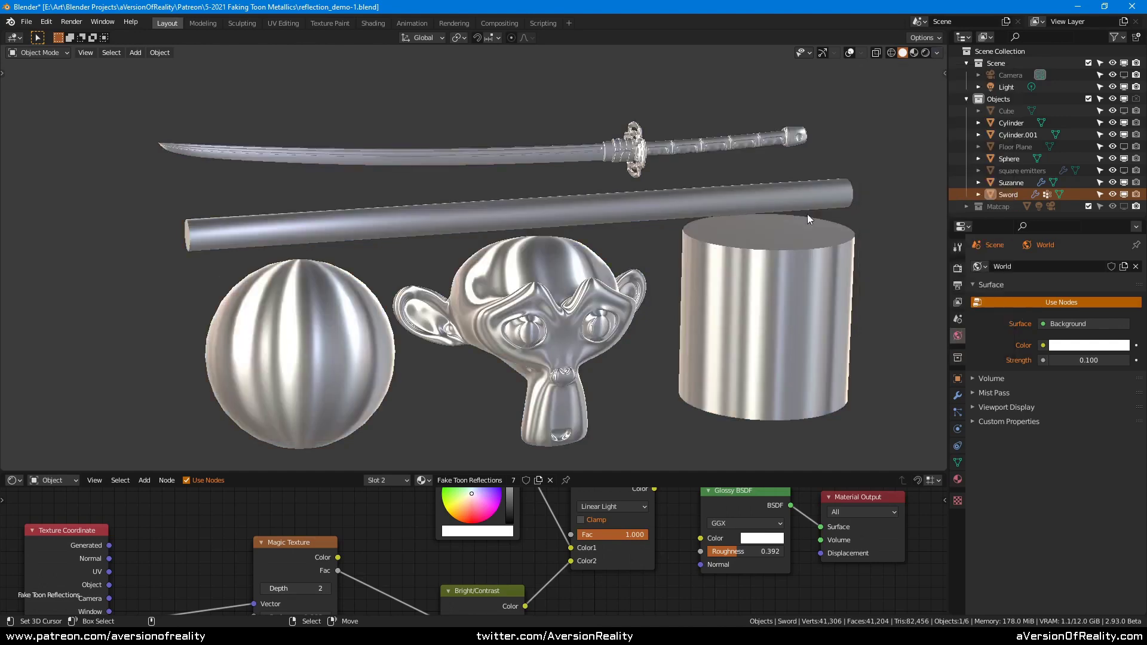
pyautogui.moveTo(723, 232)
pyautogui.mouseDown(button='middle')
pyautogui.moveTo(753, 200)
pyautogui.moveTo(675, 227)
pyautogui.moveTo(726, 214)
pyautogui.moveTo(688, 245)
pyautogui.moveTo(755, 196)
pyautogui.mouseUp(button='middle')
# - Apply the black matcap with the bright rim to the viewport and check it on the objects
pyautogui.click(937, 52)
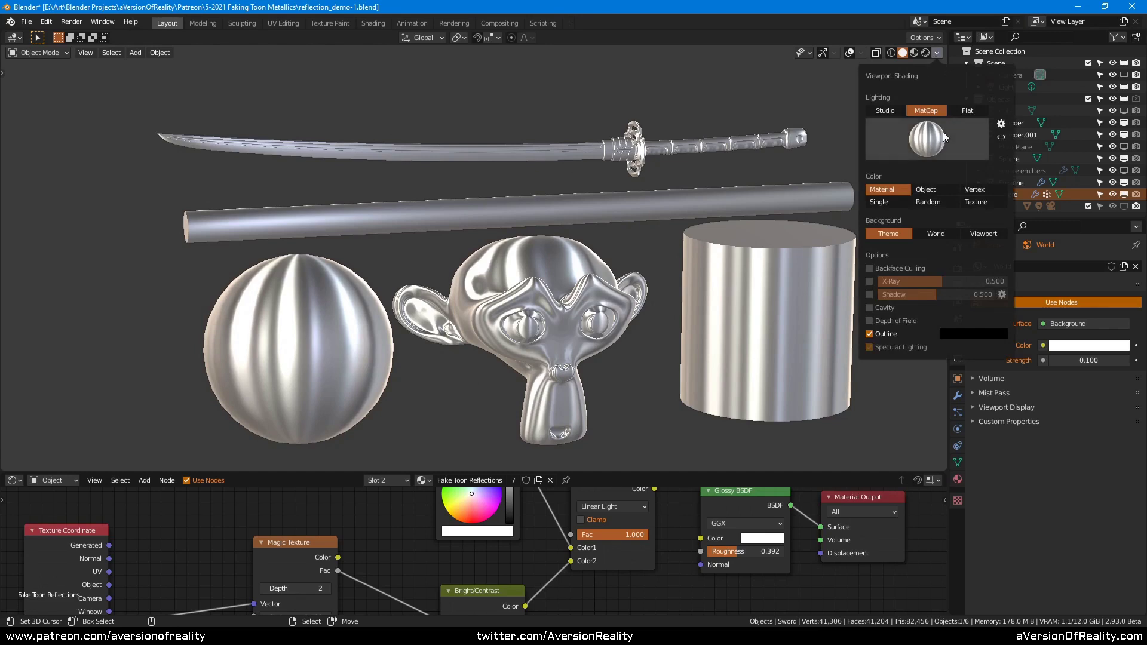
pyautogui.click(927, 138)
pyautogui.click(716, 216)
pyautogui.moveTo(705, 224)
pyautogui.mouseDown(button='middle')
pyautogui.moveTo(658, 234)
pyautogui.moveTo(715, 249)
pyautogui.moveTo(708, 217)
pyautogui.mouseUp(button='middle')
# - Apply the polished metal matcap with the ring highlight and view the objects from several angles
pyautogui.click(937, 52)
pyautogui.click(937, 136)
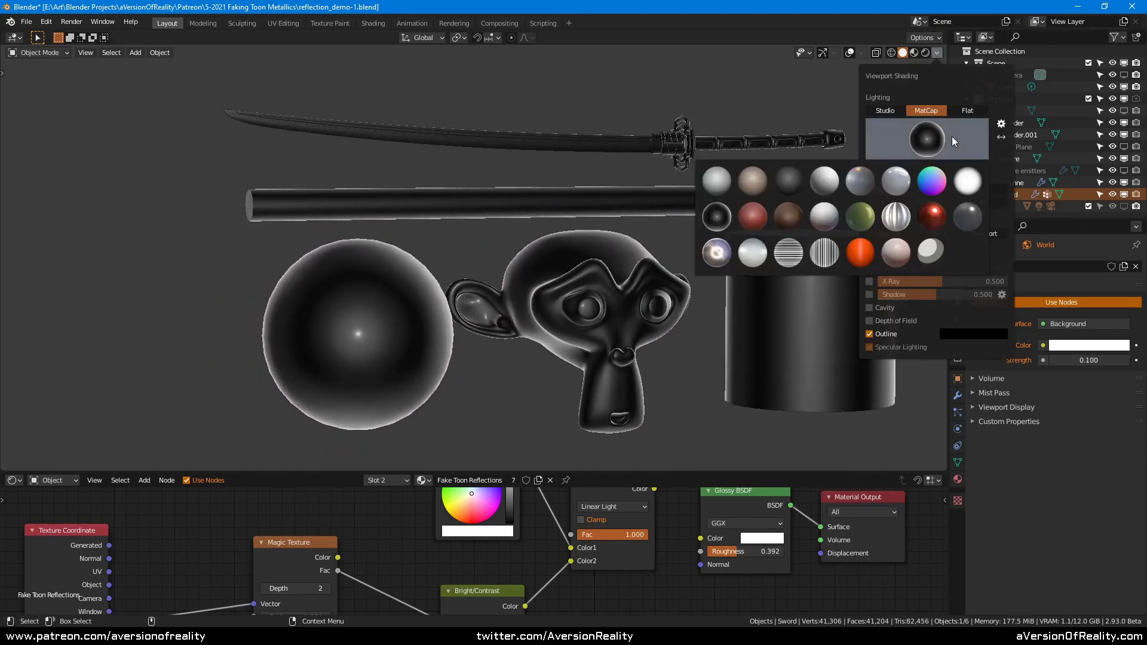
pyautogui.click(716, 252)
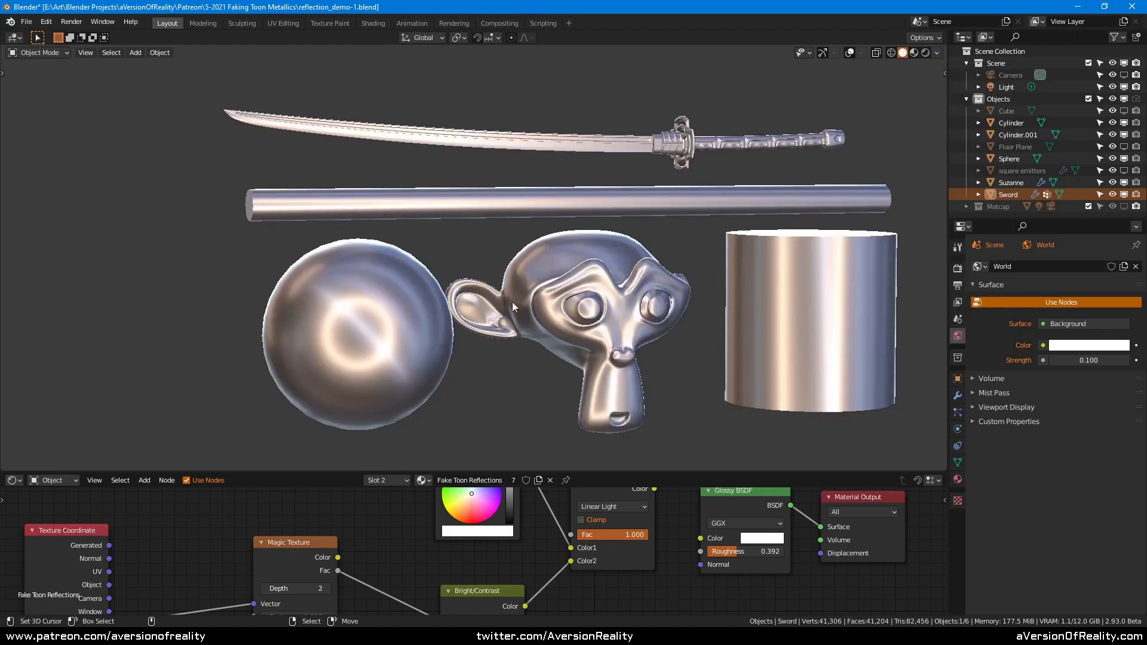
pyautogui.moveTo(511, 303)
pyautogui.mouseDown(button='middle')
pyautogui.moveTo(755, 186)
pyautogui.moveTo(674, 249)
pyautogui.mouseUp(button='middle')
pyautogui.moveTo(717, 419); pyautogui.dragTo(823, 195, button='middle')
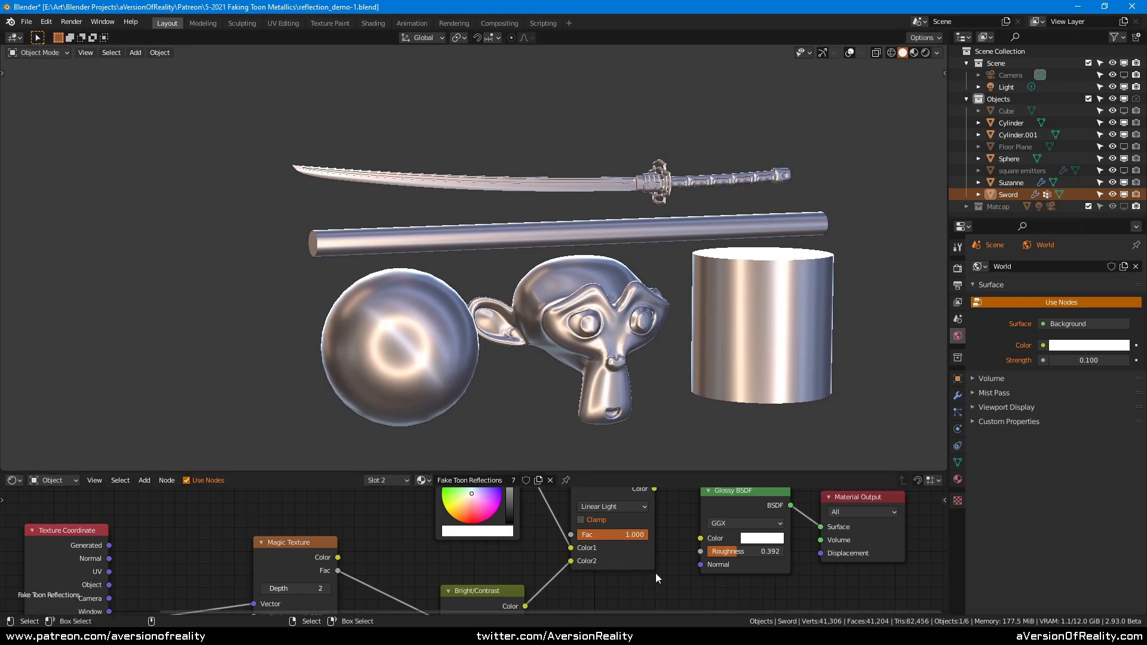
# - Switch to Windows Photo Viewer to view the image matcap-1.png
pyautogui.click(573, 637)
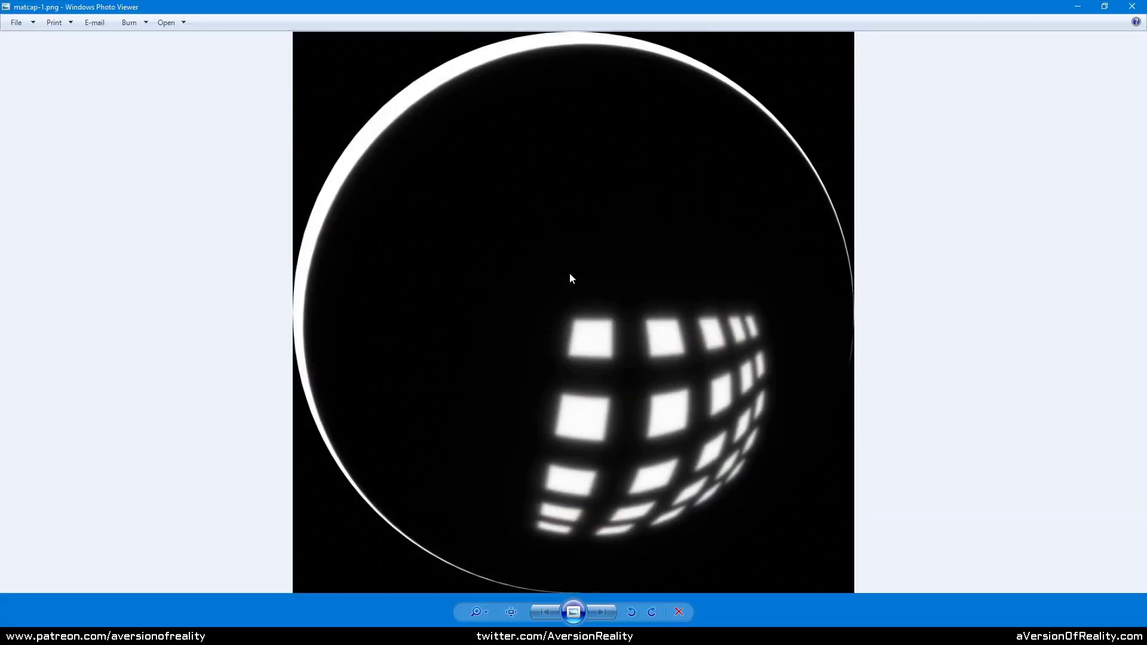
# - Close the image and return to Blender, set the solid viewport lighting to Studio, and switch the viewport to rendered shading
pyautogui.click(1134, 8)
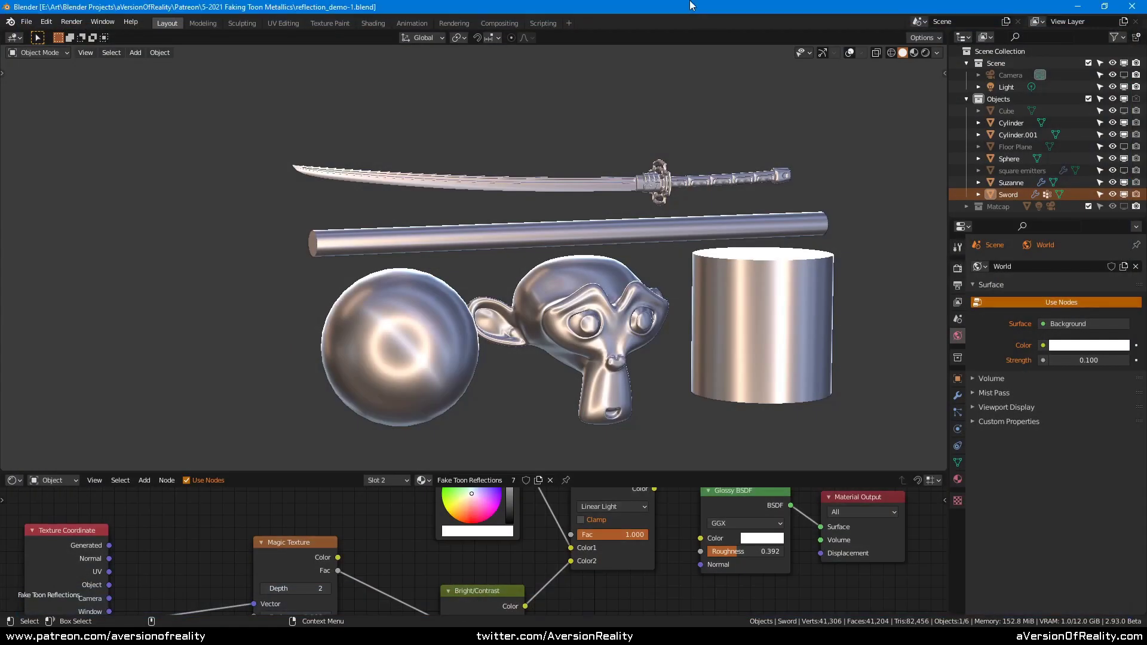
pyautogui.click(937, 52)
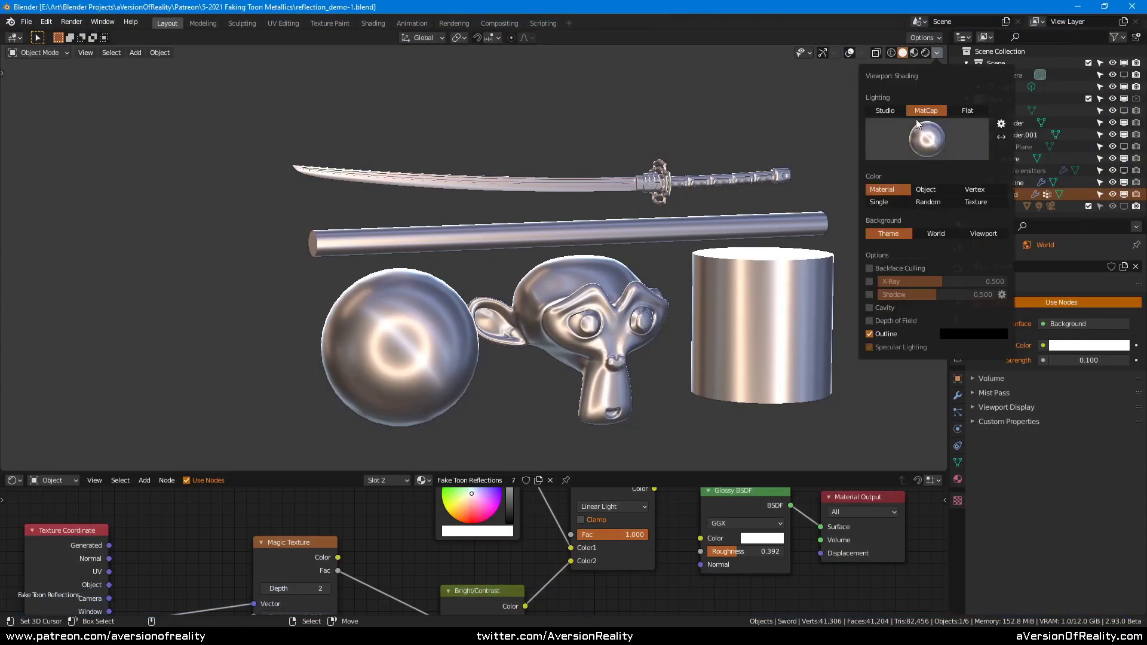
pyautogui.click(885, 111)
pyautogui.press('z')
pyautogui.click(626, 189)
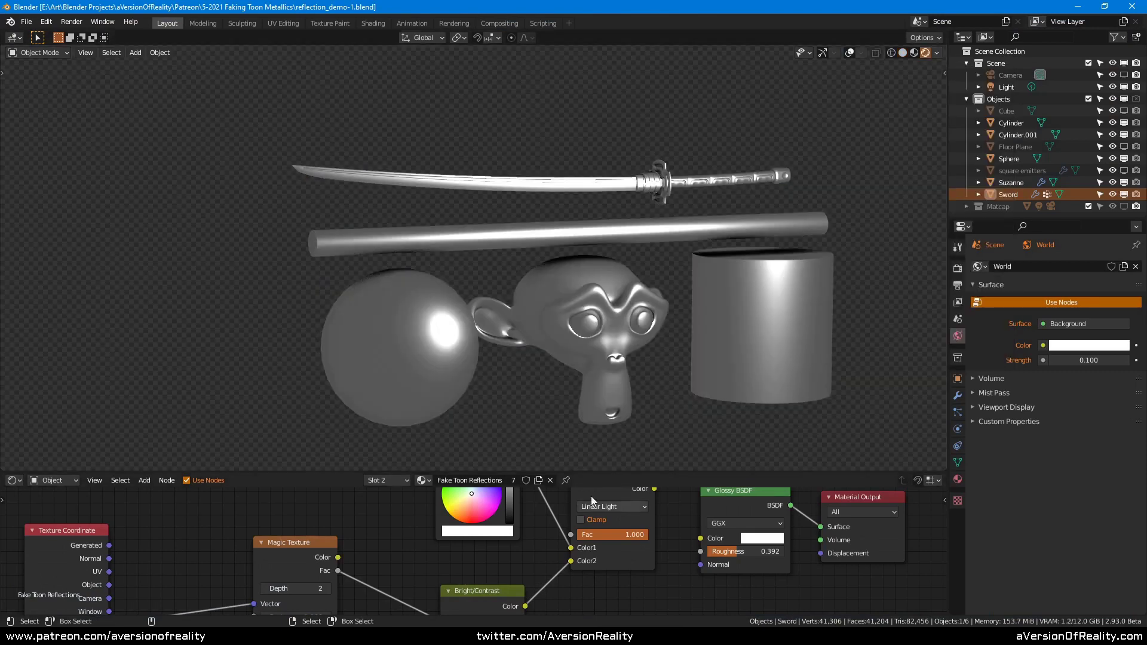
# - Enlarge the node editor below the 3D viewport and locate the Matcap node setup among the material's nodes
pyautogui.moveTo(619, 473); pyautogui.dragTo(632, 299)
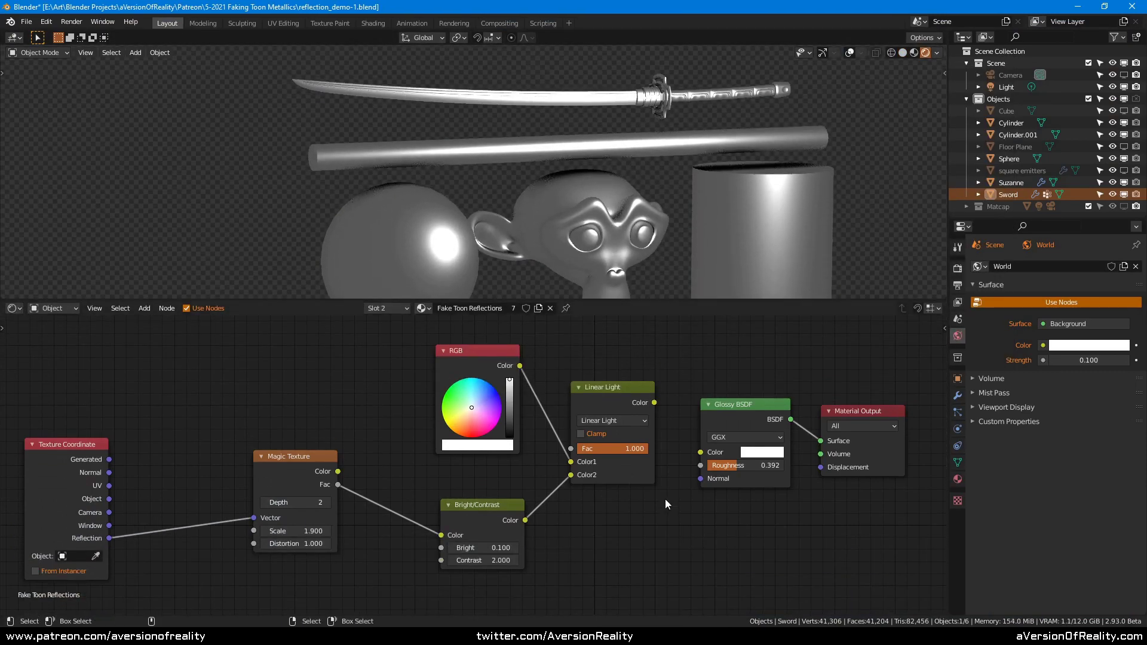
pyautogui.scroll(-12, 675, 460)
pyautogui.moveTo(591, 371); pyautogui.dragTo(601, 602, button='middle')
pyautogui.moveTo(633, 464); pyautogui.dragTo(639, 543, button='middle')
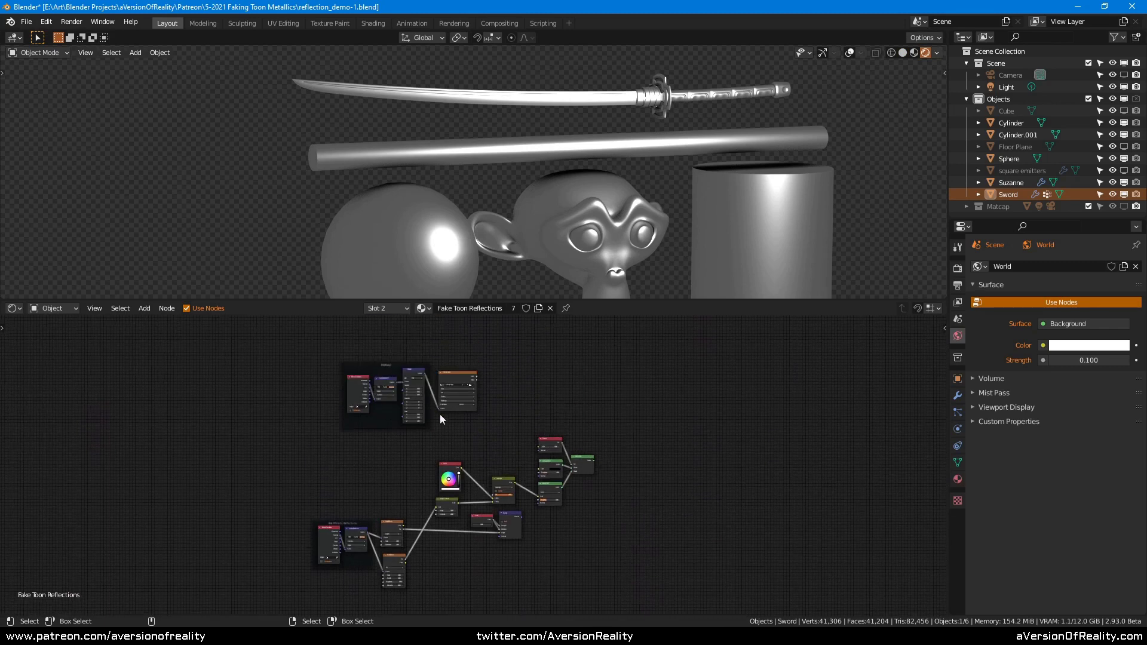
# - Move the Matcap frame and its matcap-1.png texture node down to the node setup with the Magic Texture and Glossy BSDF
pyautogui.click(339, 381)
pyautogui.moveTo(557, 450); pyautogui.dragTo(531, 382, button='middle')
pyautogui.press('g')
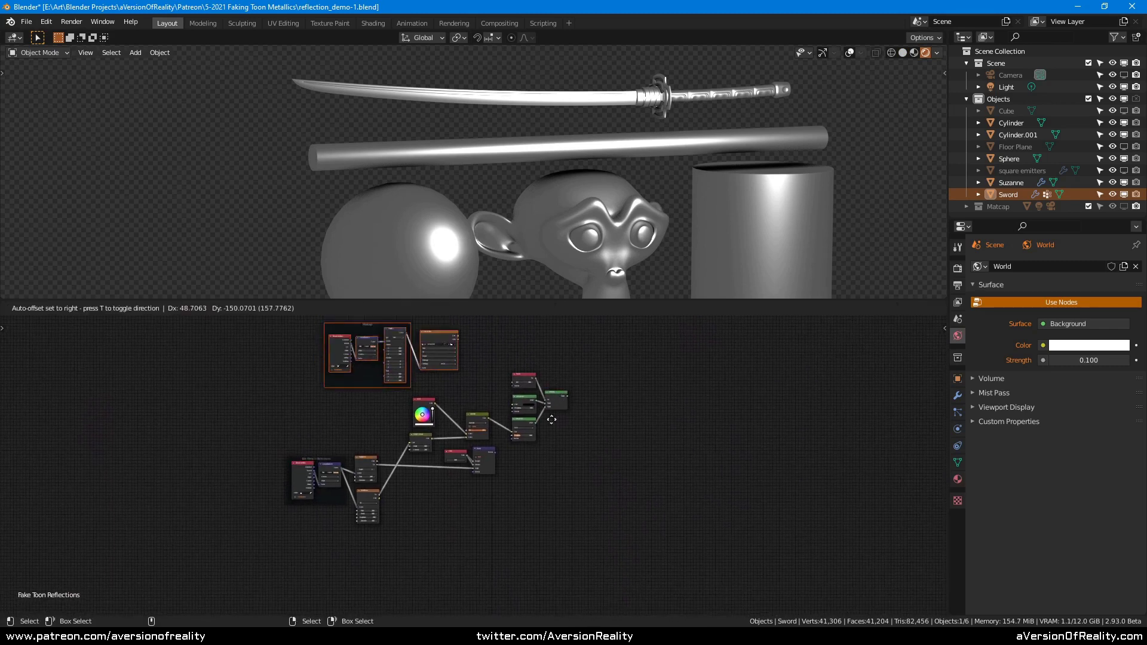
pyautogui.click(632, 599)
pyautogui.moveTo(630, 597); pyautogui.dragTo(621, 418, button='middle')
pyautogui.scroll(1, 597, 400)
pyautogui.press('g')
pyautogui.click(517, 441)
pyautogui.moveTo(535, 496); pyautogui.dragTo(548, 366, button='middle')
pyautogui.scroll(2, 549, 366)
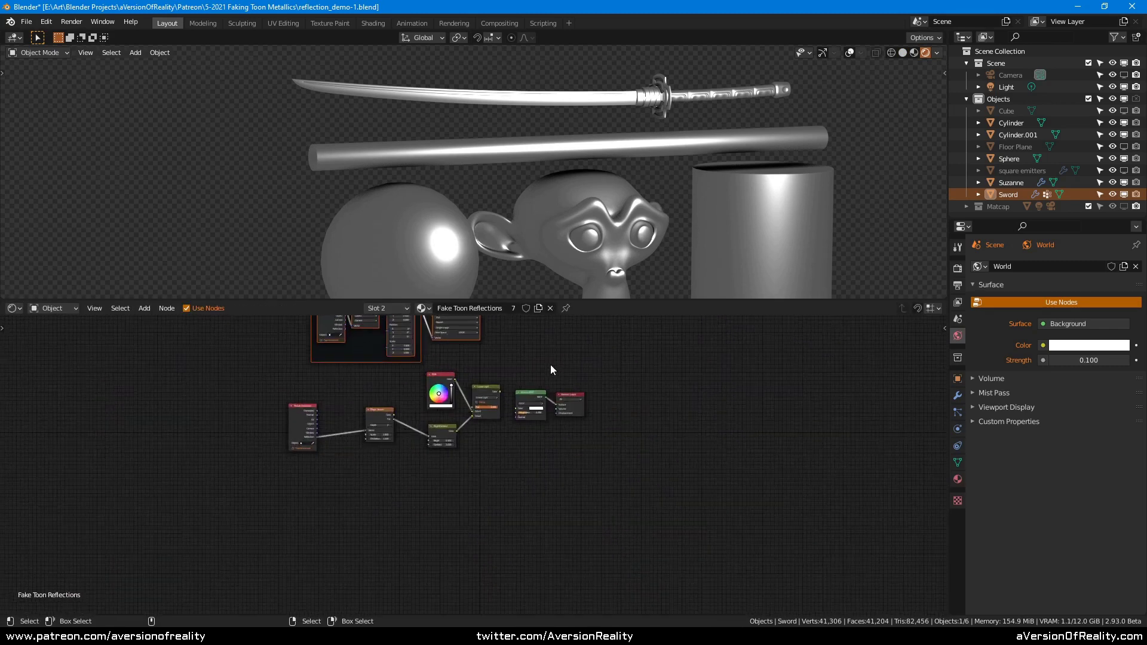
# - Reselect the Matcap frame's nodes with the matcap-1.png texture and place them just above the Magic Texture and RGB nodes
pyautogui.click(550, 366)
pyautogui.press('c')
pyautogui.press('Escape')
pyautogui.moveTo(549, 425); pyautogui.dragTo(581, 447, button='middle')
pyautogui.scroll(5, 581, 443)
pyautogui.scroll(3, 618, 518)
pyautogui.moveTo(672, 333)
pyautogui.mouseDown(button='middle')
pyautogui.moveTo(618, 518)
pyautogui.moveTo(669, 394)
pyautogui.moveTo(782, 455)
pyautogui.mouseUp(button='middle')
pyautogui.press('c')
pyautogui.moveTo(308, 399); pyautogui.dragTo(595, 407)
pyautogui.press('Escape')
pyautogui.press('g')
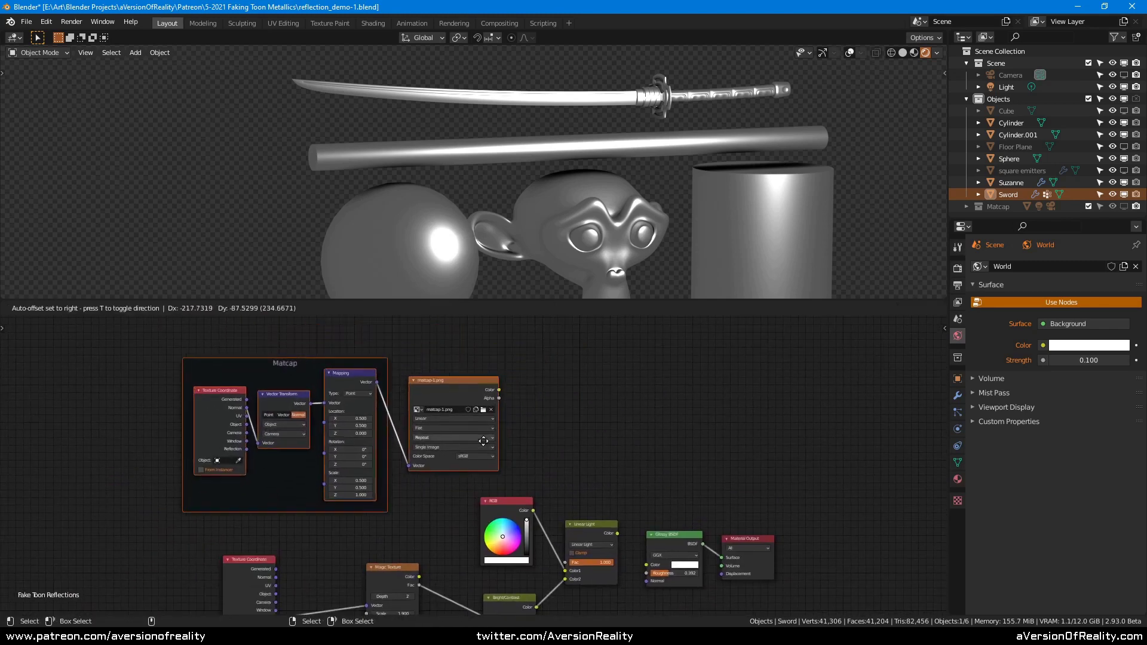
pyautogui.click(504, 441)
pyautogui.press('g')
pyautogui.click(443, 392)
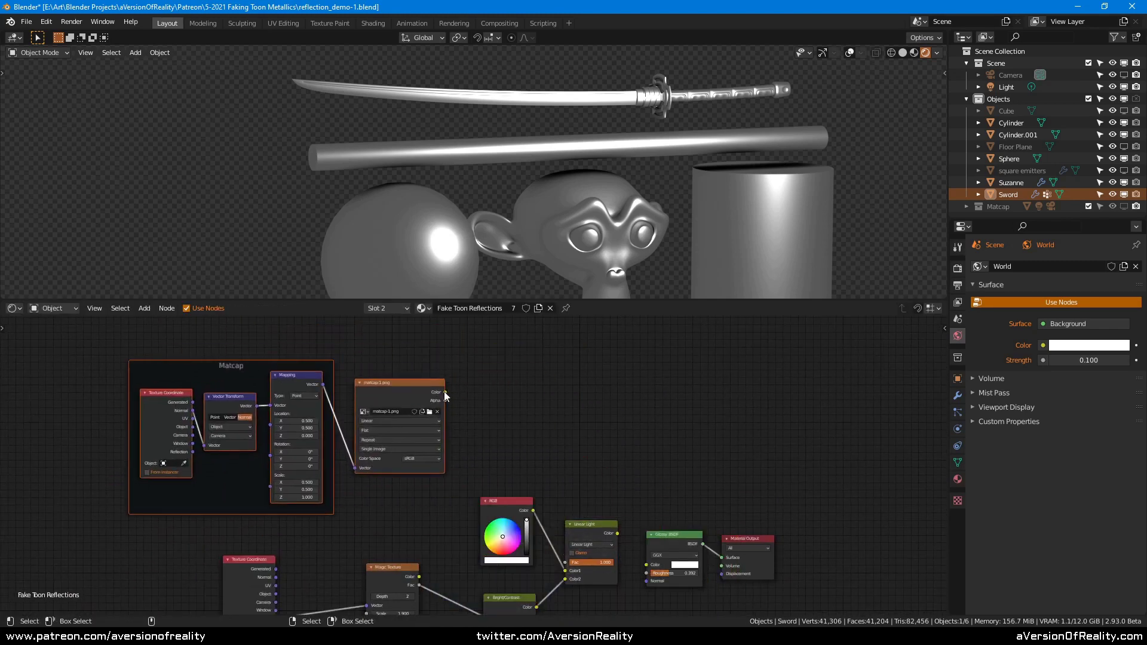
# - Connect the matcap-1.png texture's Color to the Material Output's Surface and check the objects from the front view
pyautogui.moveTo(444, 392); pyautogui.dragTo(721, 557)
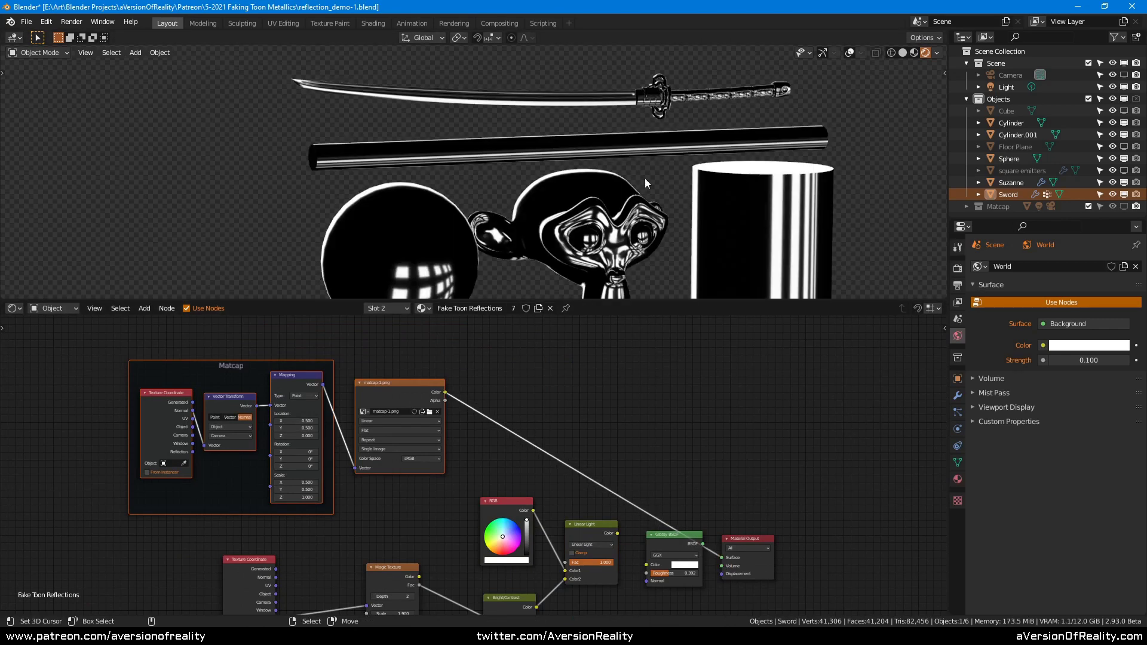
pyautogui.moveTo(644, 178)
pyautogui.mouseDown(button='middle')
pyautogui.moveTo(753, 173)
pyautogui.moveTo(751, 159)
pyautogui.moveTo(655, 177)
pyautogui.mouseUp(button='middle')
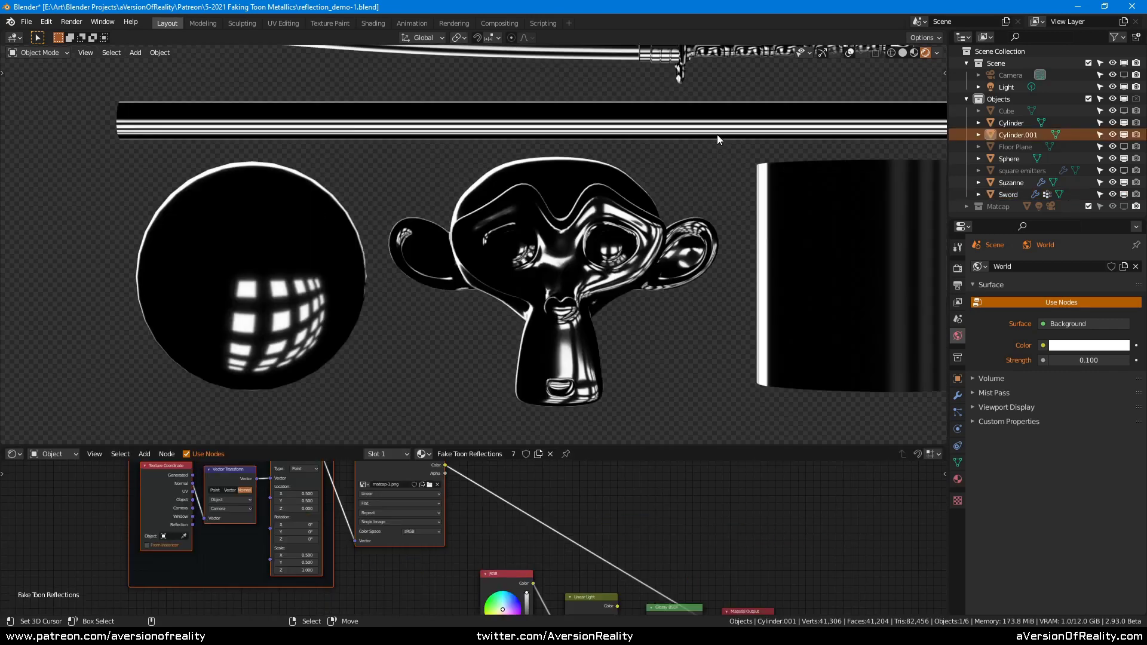
pyautogui.press('KP_1')
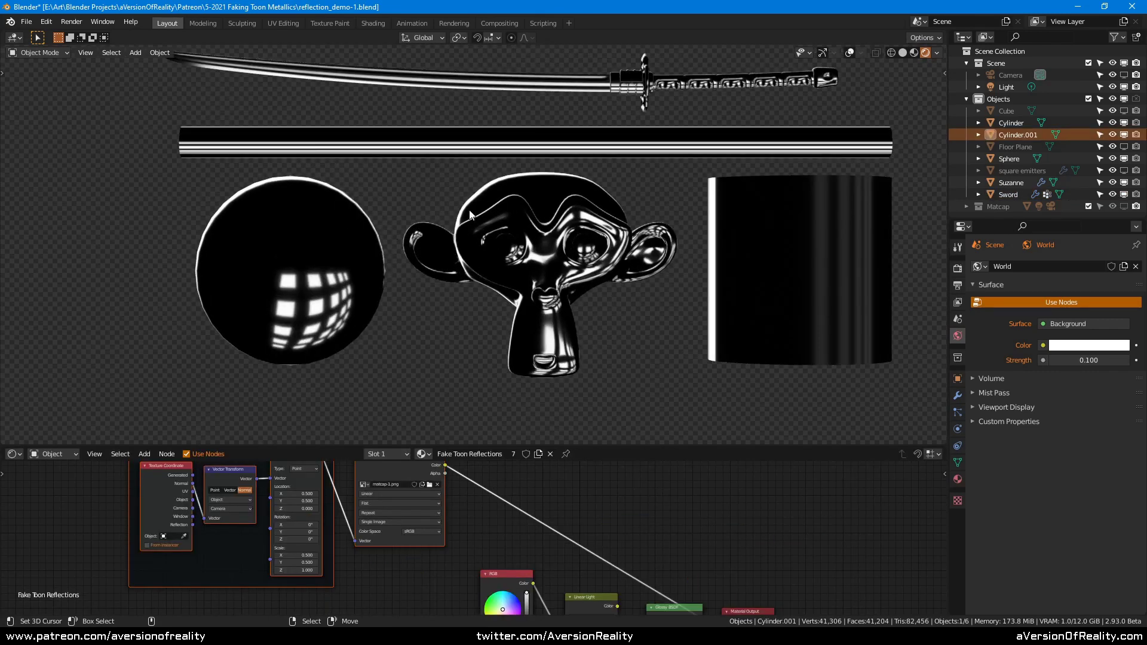
# - Examine the fake reflections on the sword, long bar, sphere, monkey head and cylinder up close and from several angles
pyautogui.keyDown('shift'); pyautogui.moveTo(525, 191); pyautogui.dragTo(511, 215, button='middle'); pyautogui.keyUp('shift')
pyautogui.scroll(1, 242, 238)
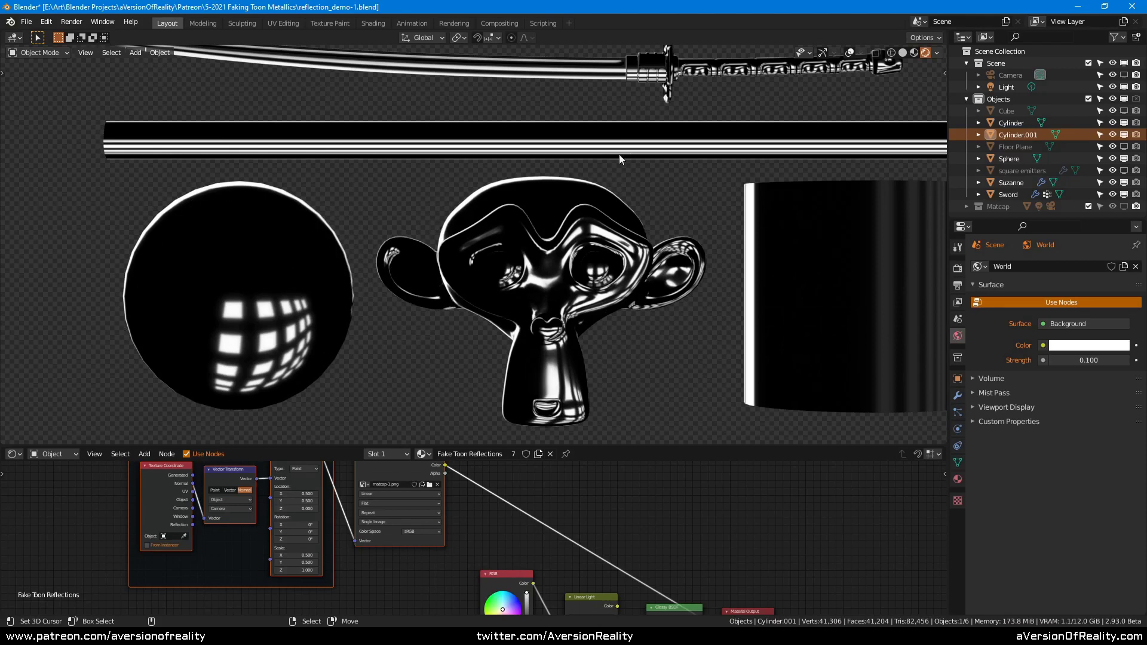
pyautogui.moveTo(619, 154); pyautogui.dragTo(558, 170, button='middle')
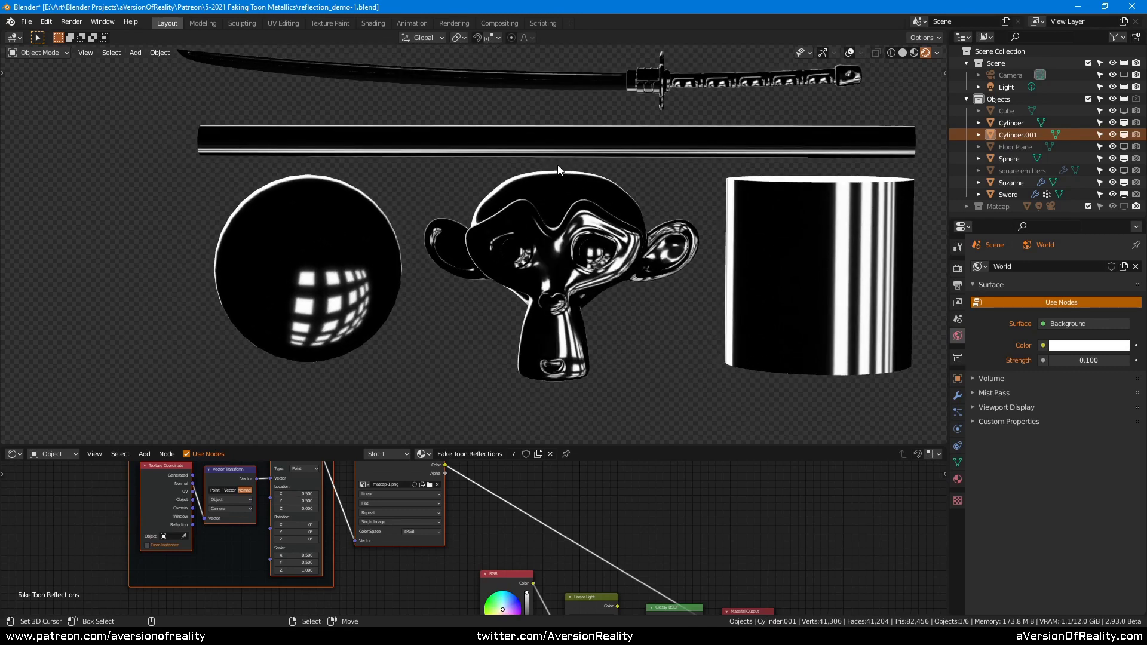
pyautogui.moveTo(429, 185); pyautogui.dragTo(658, 194, button='middle')
pyautogui.scroll(1, 659, 194)
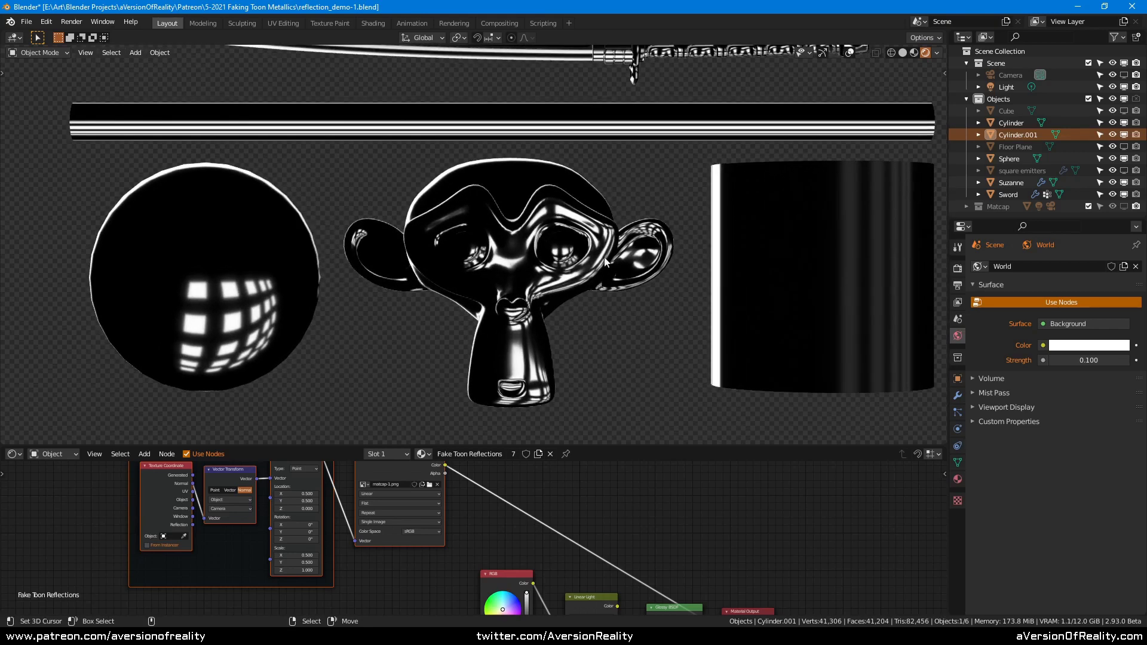
pyautogui.scroll(6, 642, 271)
pyautogui.keyDown('shift'); pyautogui.moveTo(518, 136); pyautogui.dragTo(573, 235, button='middle'); pyautogui.keyUp('shift')
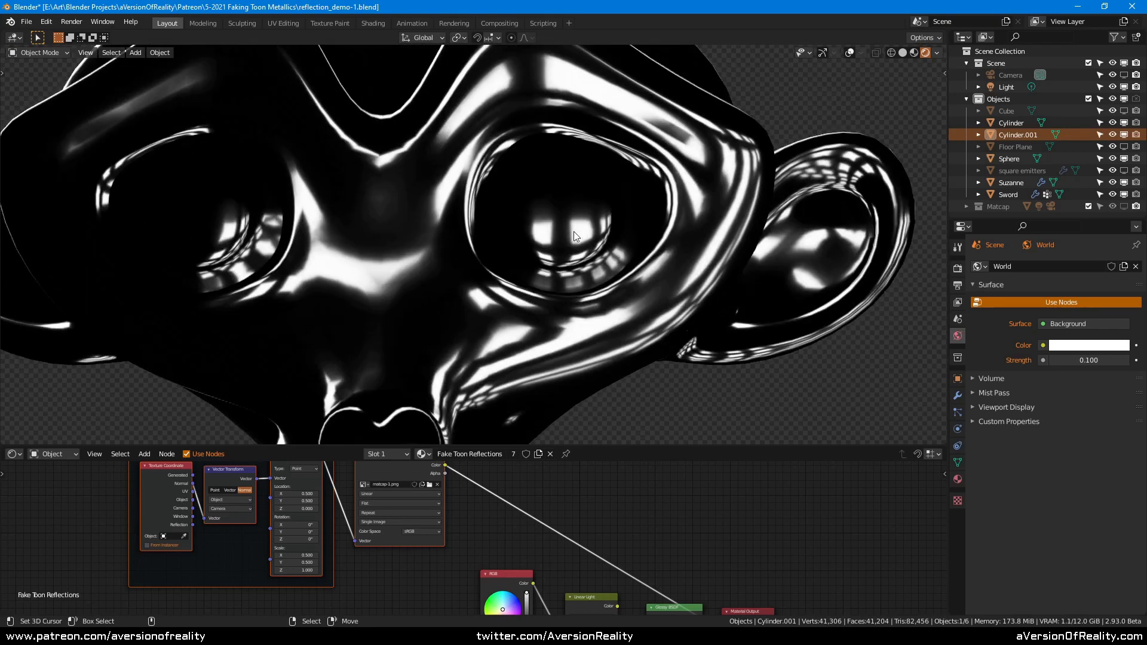
pyautogui.scroll(-7, 554, 235)
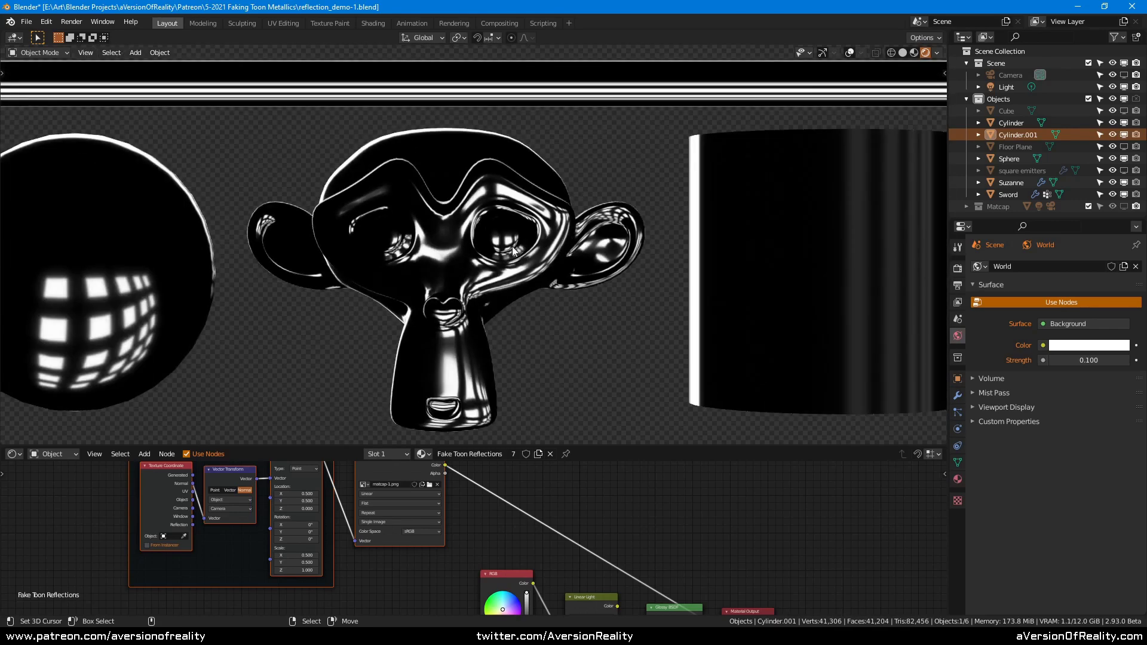
pyautogui.scroll(-3, 637, 250)
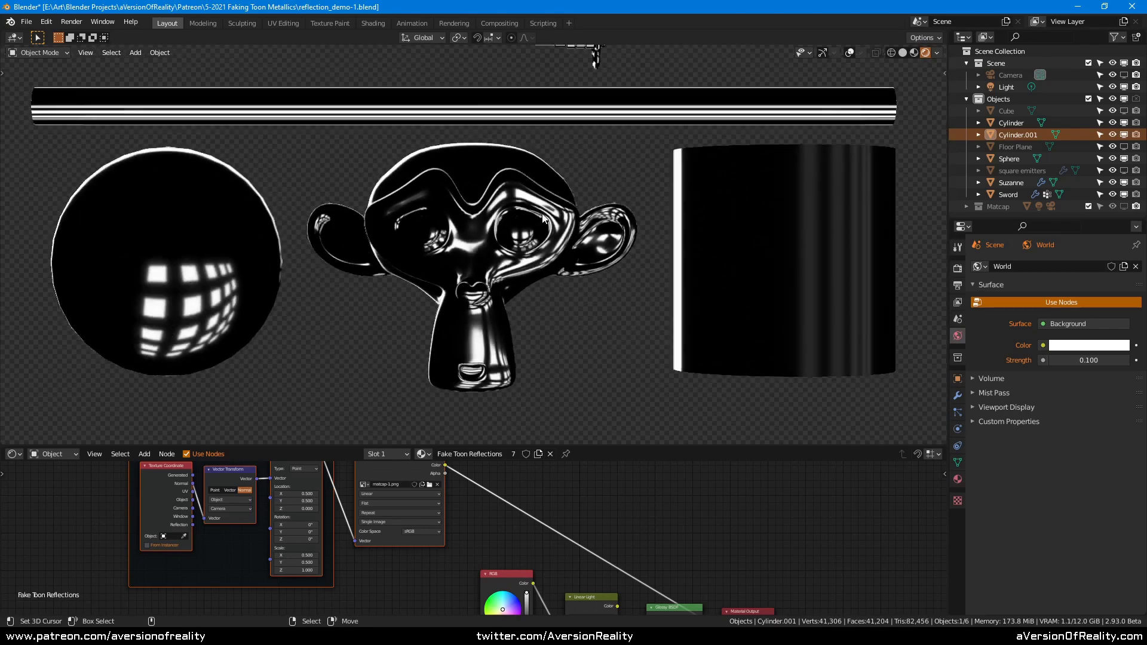
pyautogui.keyDown('shift'); pyautogui.moveTo(554, 250); pyautogui.dragTo(574, 258, button='middle'); pyautogui.keyUp('shift')
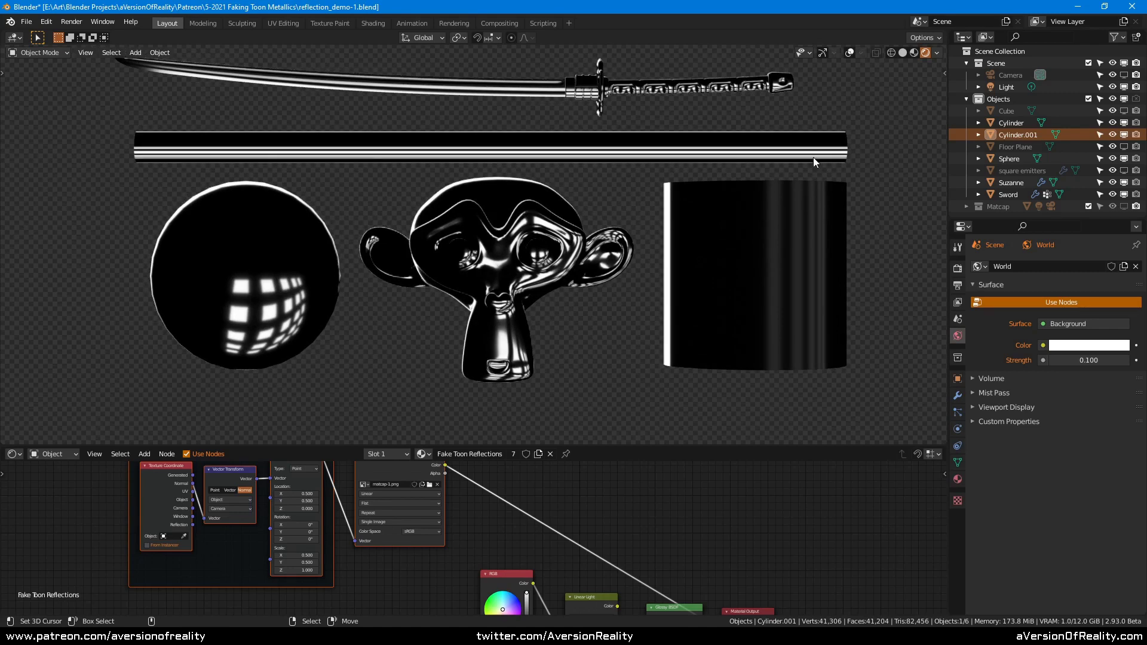
pyautogui.keyDown('shift'); pyautogui.moveTo(811, 157); pyautogui.dragTo(804, 163, button='middle'); pyautogui.keyUp('shift')
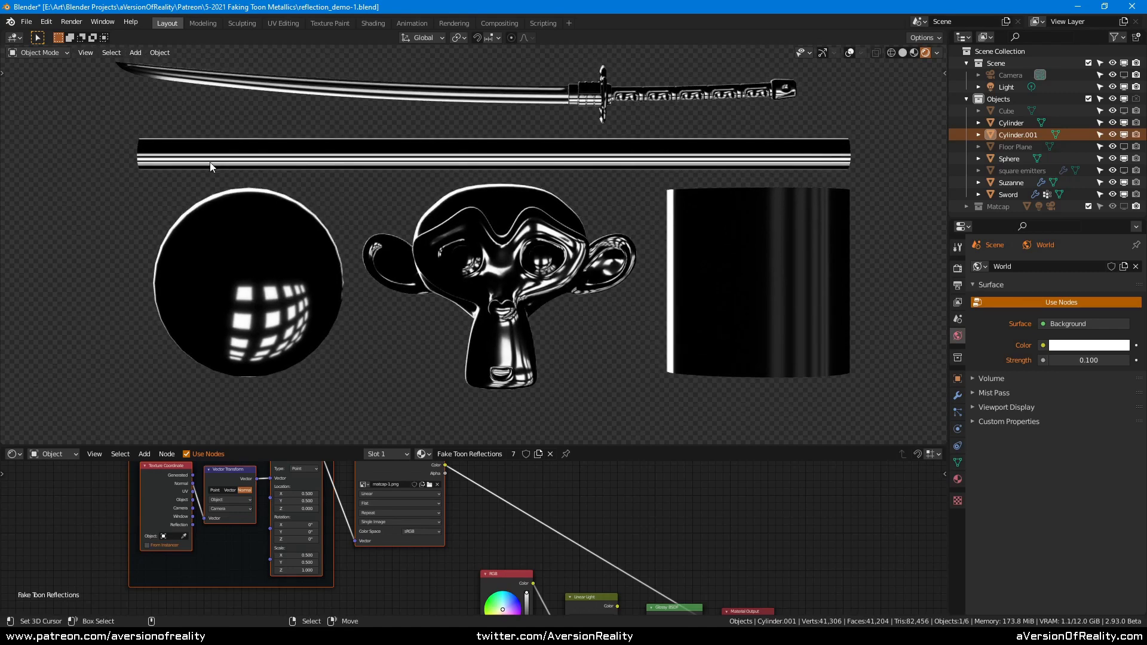
pyautogui.moveTo(508, 69); pyautogui.dragTo(565, 88, button='middle')
pyautogui.moveTo(744, 143); pyautogui.dragTo(734, 217, button='middle')
# - Show the viewport overlays and turn off Auto Smooth for the large cylinder to compare its reflections from different angles
pyautogui.click(734, 220)
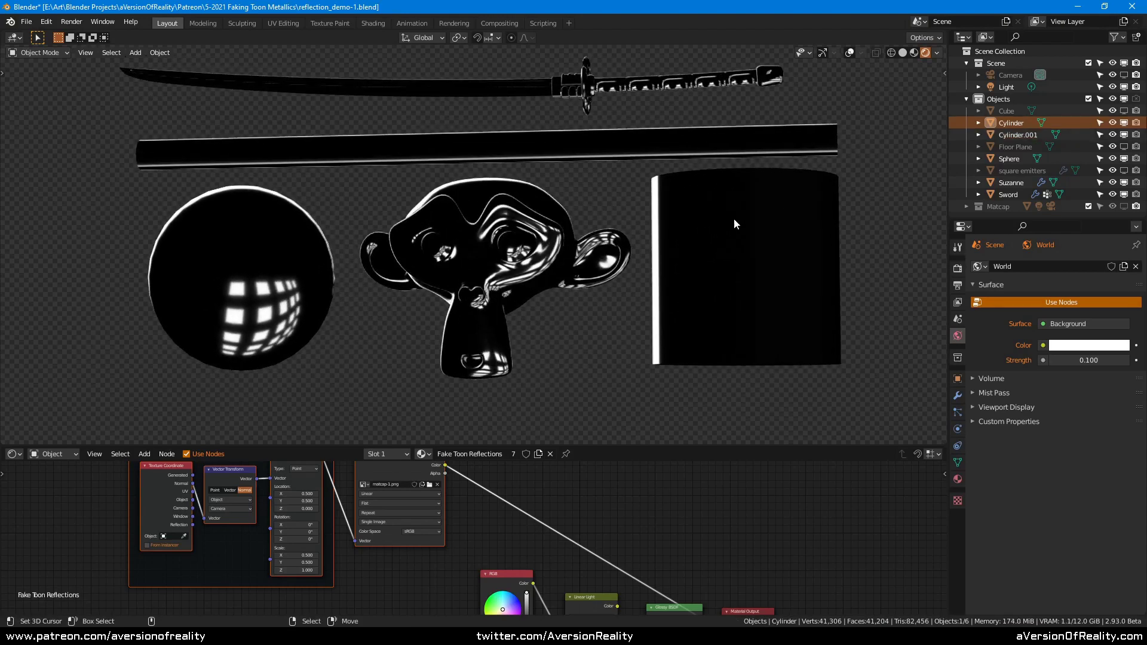
pyautogui.hotkey('shift', 'alt', 'z')
pyautogui.press('KP_5')
pyautogui.click(958, 462)
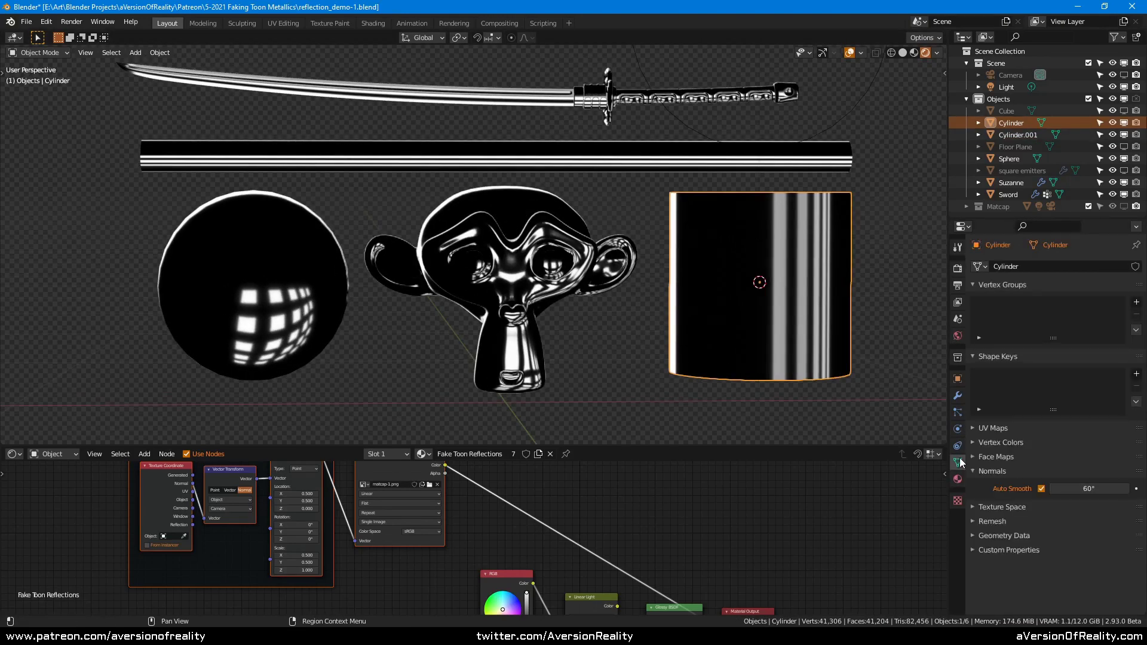
pyautogui.click(1040, 489)
pyautogui.moveTo(831, 352)
pyautogui.mouseDown(button='middle')
pyautogui.moveTo(787, 263)
pyautogui.moveTo(759, 268)
pyautogui.moveTo(785, 234)
pyautogui.mouseUp(button='middle')
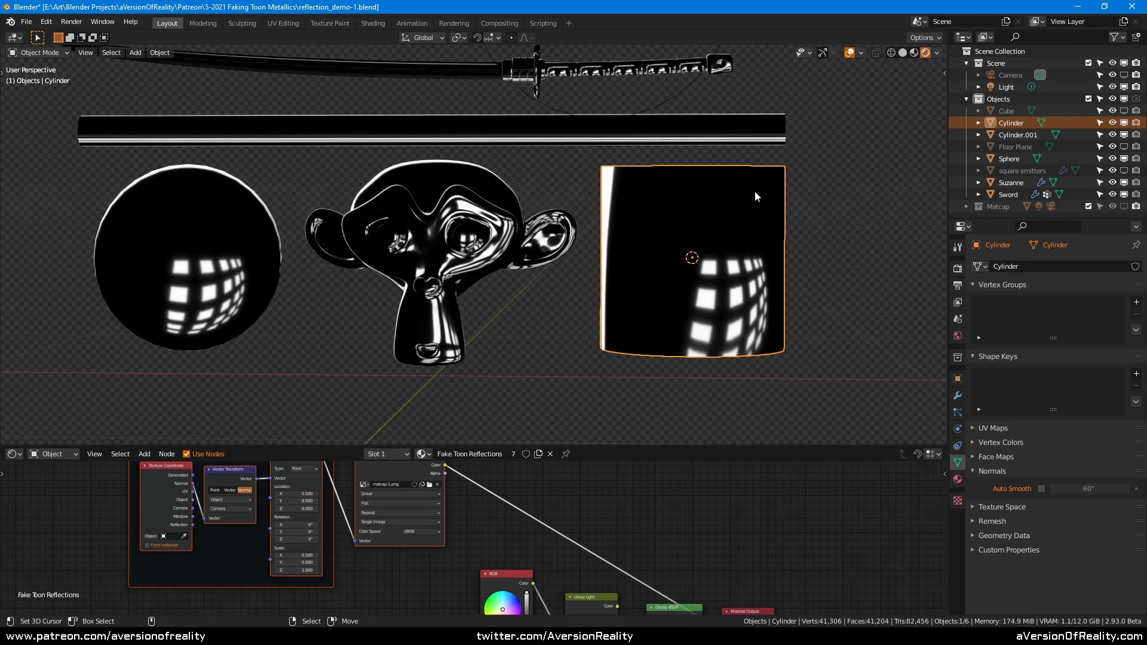
pyautogui.moveTo(717, 154); pyautogui.dragTo(743, 105, button='middle')
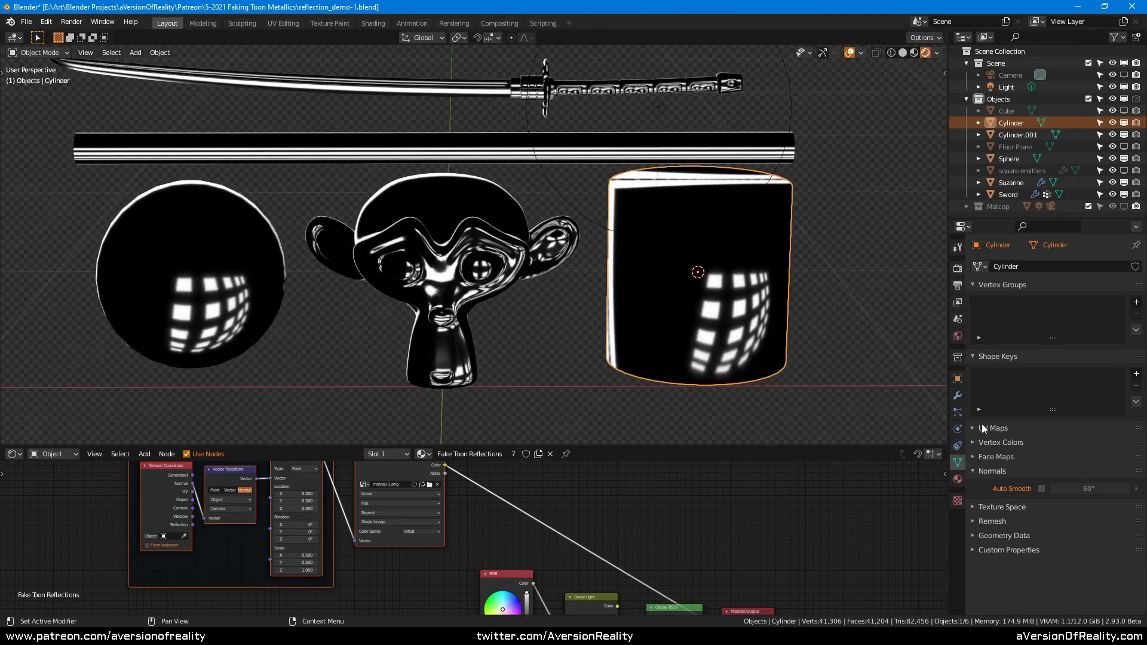
# - Turn Auto Smooth back on for the large cylinder and check its reflections in orthographic and angled views
pyautogui.click(1040, 488)
pyautogui.moveTo(779, 220)
pyautogui.mouseDown(button='middle')
pyautogui.moveTo(786, 189)
pyautogui.moveTo(657, 159)
pyautogui.moveTo(763, 171)
pyautogui.mouseUp(button='middle')
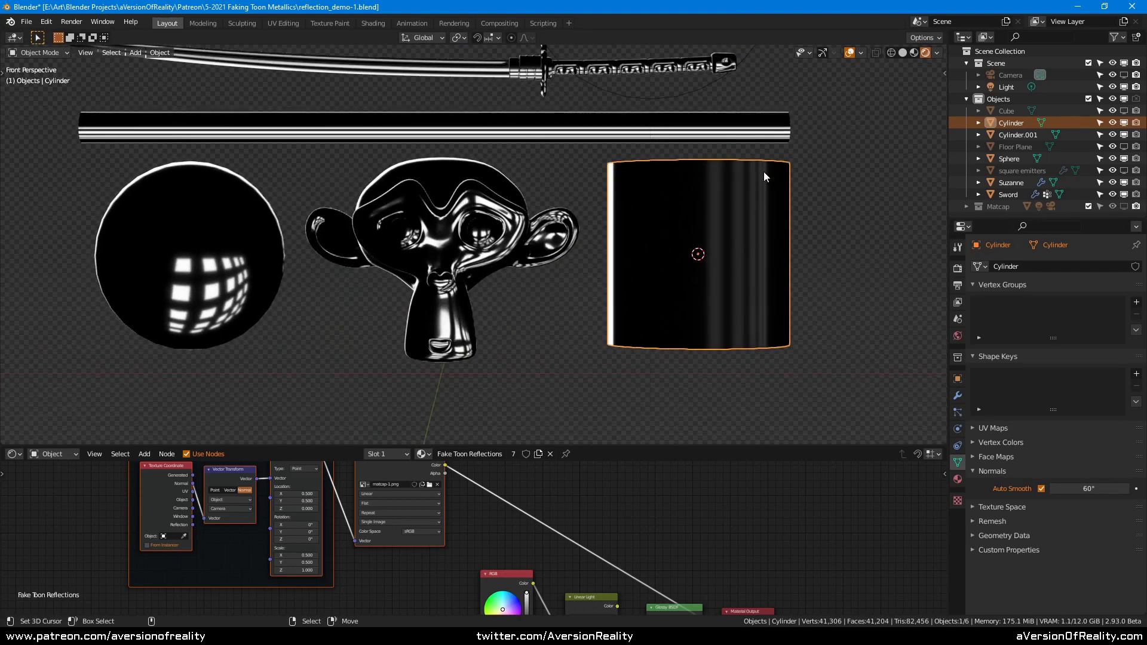
pyautogui.press('KP_5')
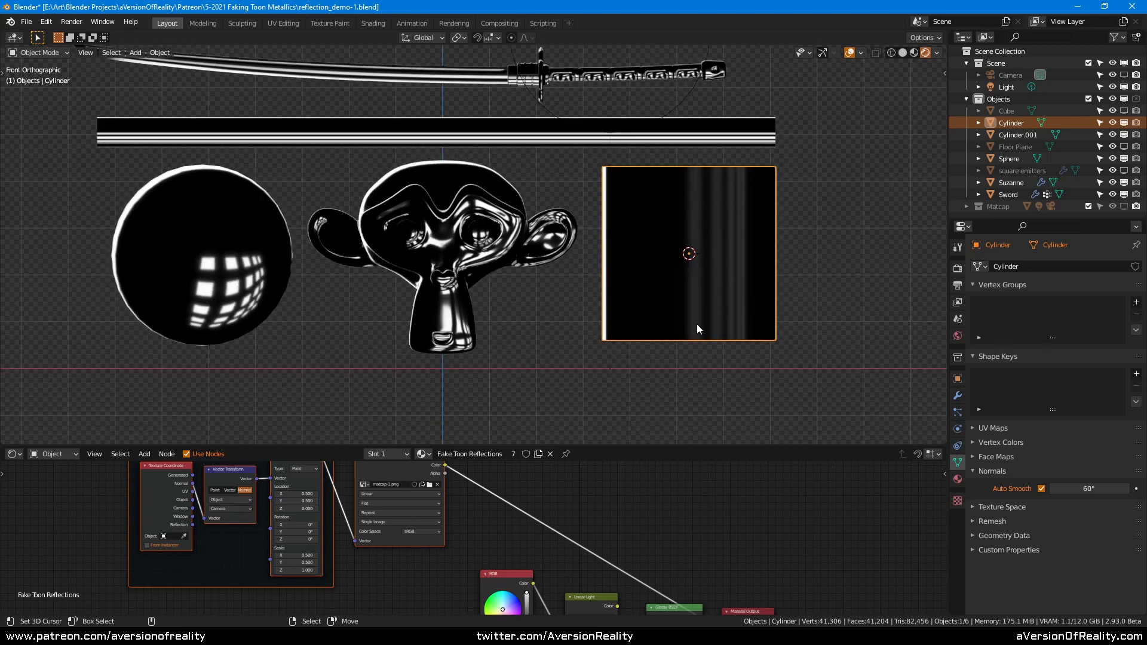
pyautogui.keyDown('shift'); pyautogui.moveTo(726, 220); pyautogui.dragTo(749, 257, button='middle'); pyautogui.keyUp('shift')
pyautogui.moveTo(775, 207); pyautogui.dragTo(787, 222, button='middle')
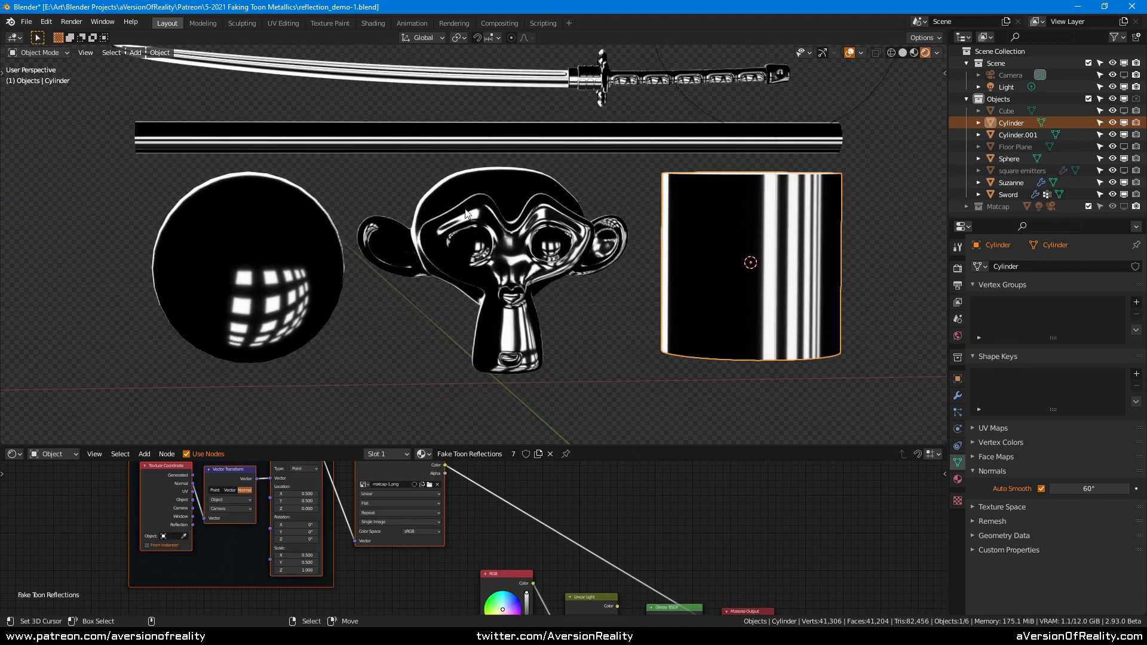
# - Inspect the Auto Smooth settings of the sphere, monkey head and sword, viewing the blade from other angles
pyautogui.click(315, 217)
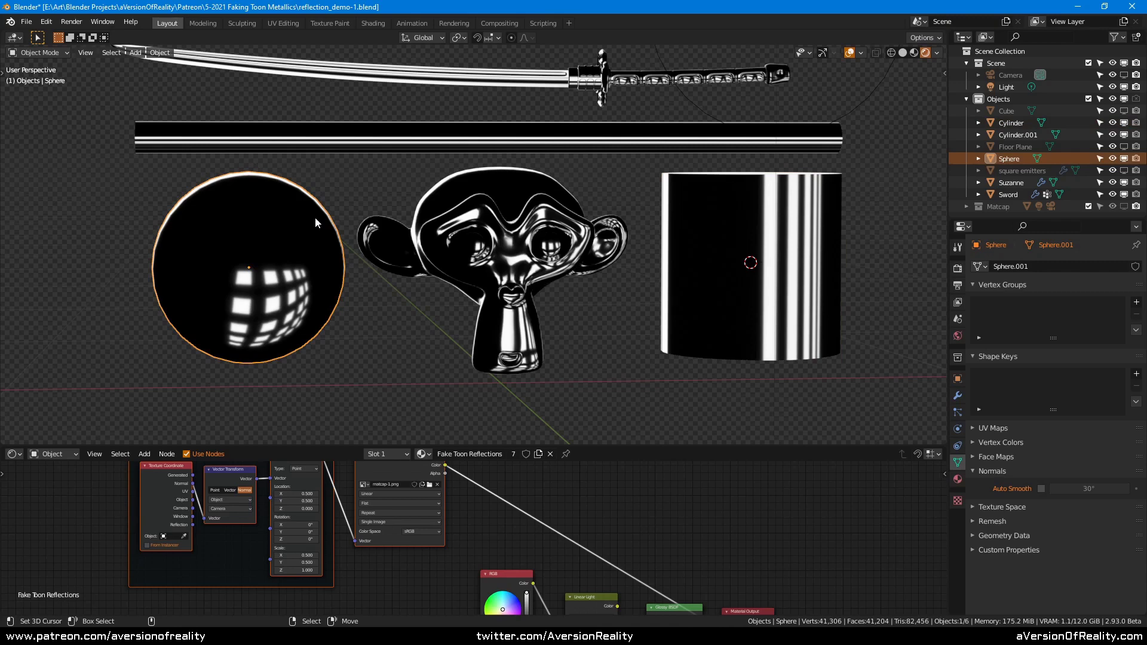
pyautogui.click(542, 213)
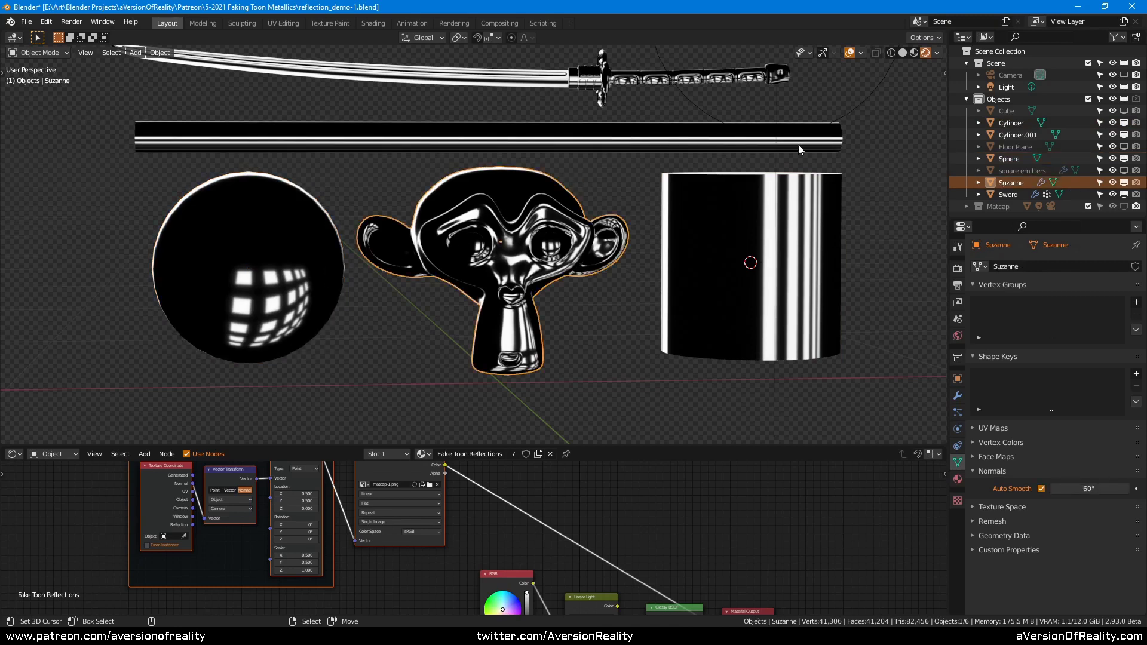
pyautogui.moveTo(801, 145); pyautogui.dragTo(668, 134, button='middle')
pyautogui.click(334, 281)
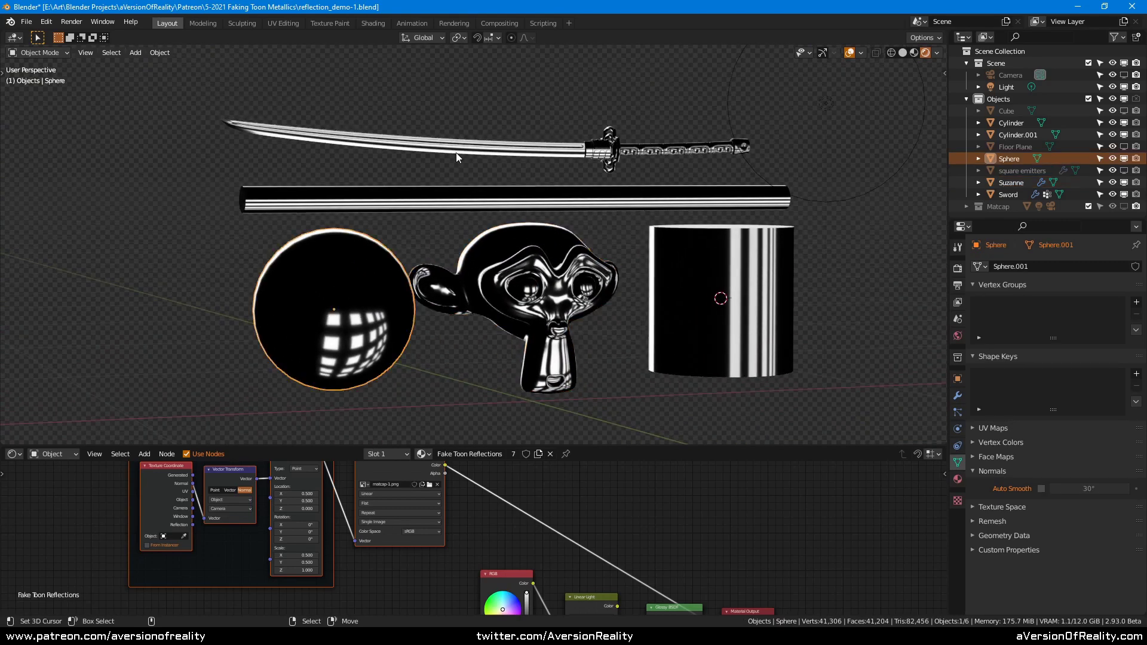
pyautogui.click(460, 148)
pyautogui.moveTo(470, 141); pyautogui.dragTo(462, 162, button='middle')
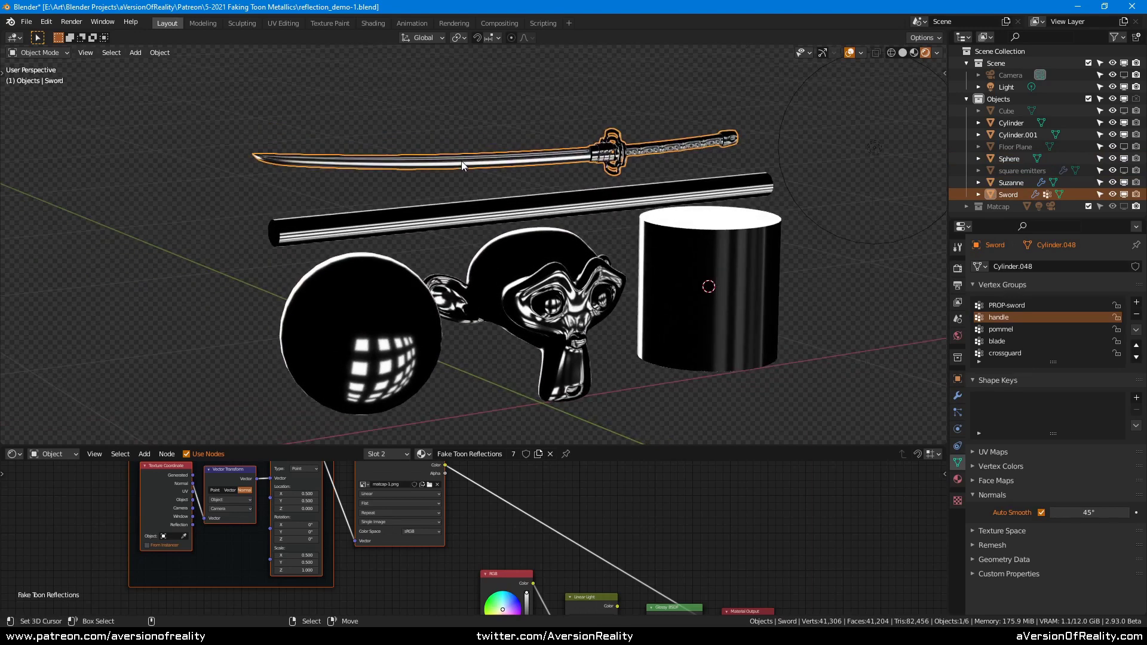
pyautogui.moveTo(553, 166); pyautogui.dragTo(687, 166, button='middle')
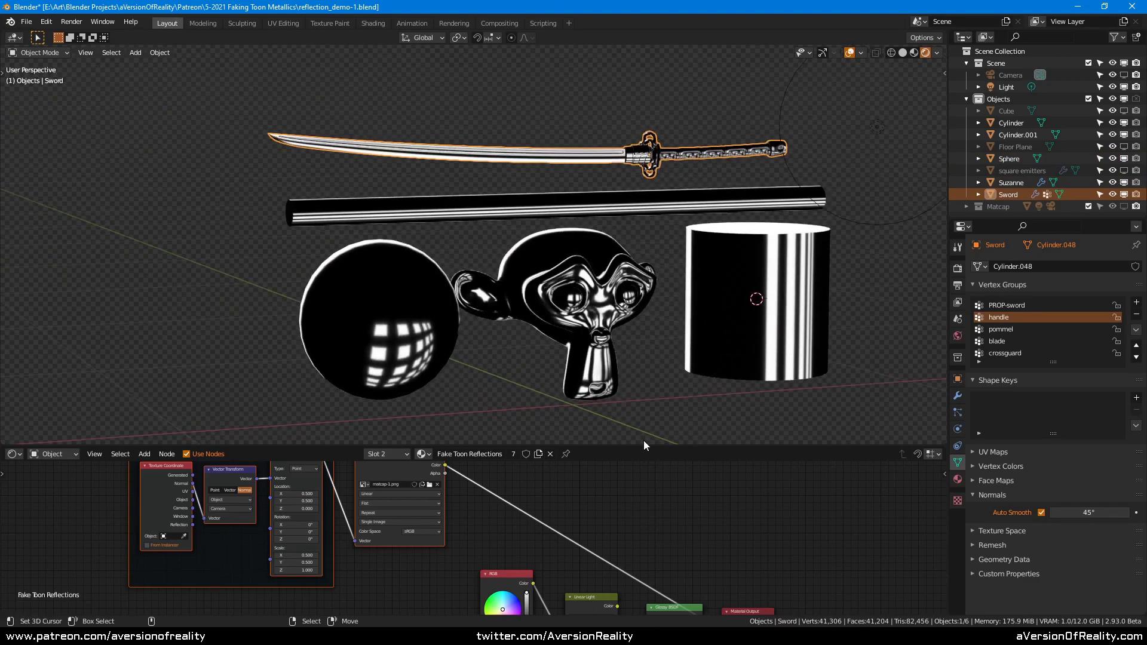
# - Enlarge the shader editor and connect the Glossy BSDF output to the Material Output's Surface
pyautogui.moveTo(645, 446); pyautogui.dragTo(628, 318)
pyautogui.moveTo(616, 407); pyautogui.dragTo(546, 420, button='middle')
pyautogui.moveTo(721, 512); pyautogui.dragTo(746, 530)
pyautogui.moveTo(548, 416); pyautogui.dragTo(540, 453, button='middle')
pyautogui.scroll(-1, 424, 384)
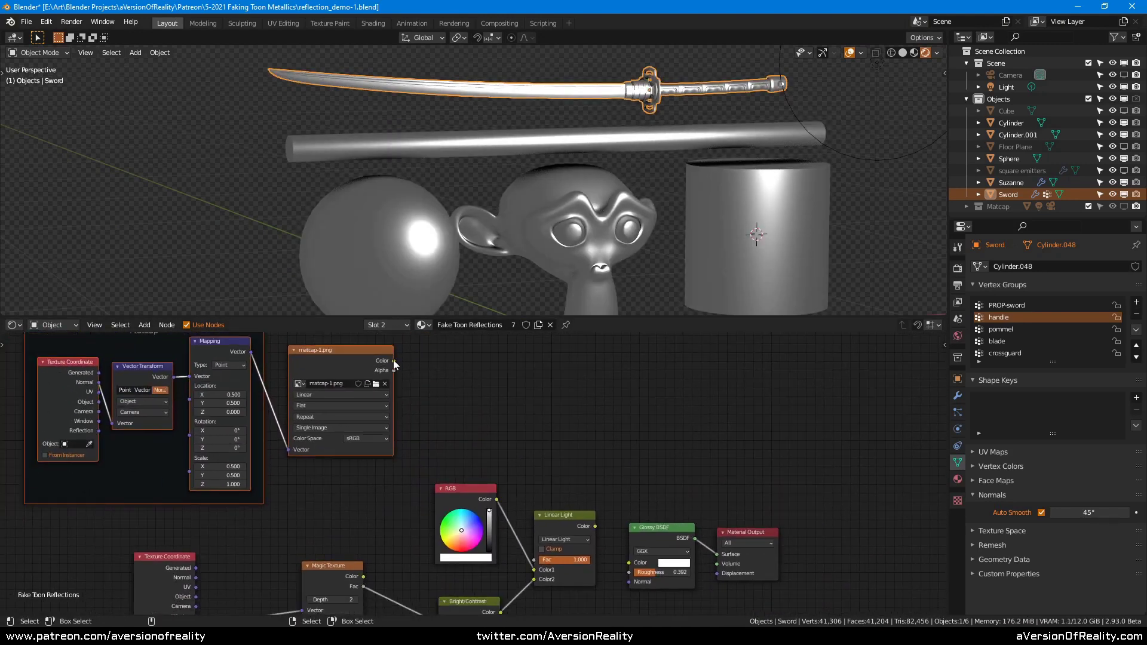
# - Connect the matcap-1.png Color to Color2 of the Linear Light node, and its result to the Glossy BSDF Color
pyautogui.moveTo(394, 361); pyautogui.dragTo(534, 579)
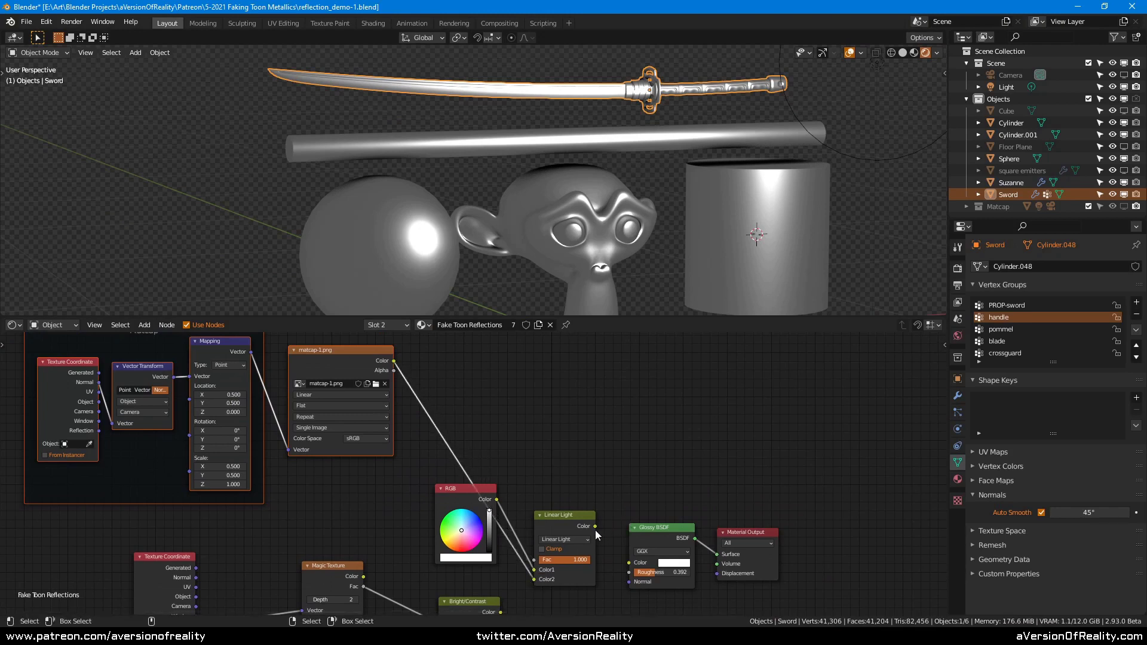
pyautogui.moveTo(595, 526); pyautogui.dragTo(629, 567)
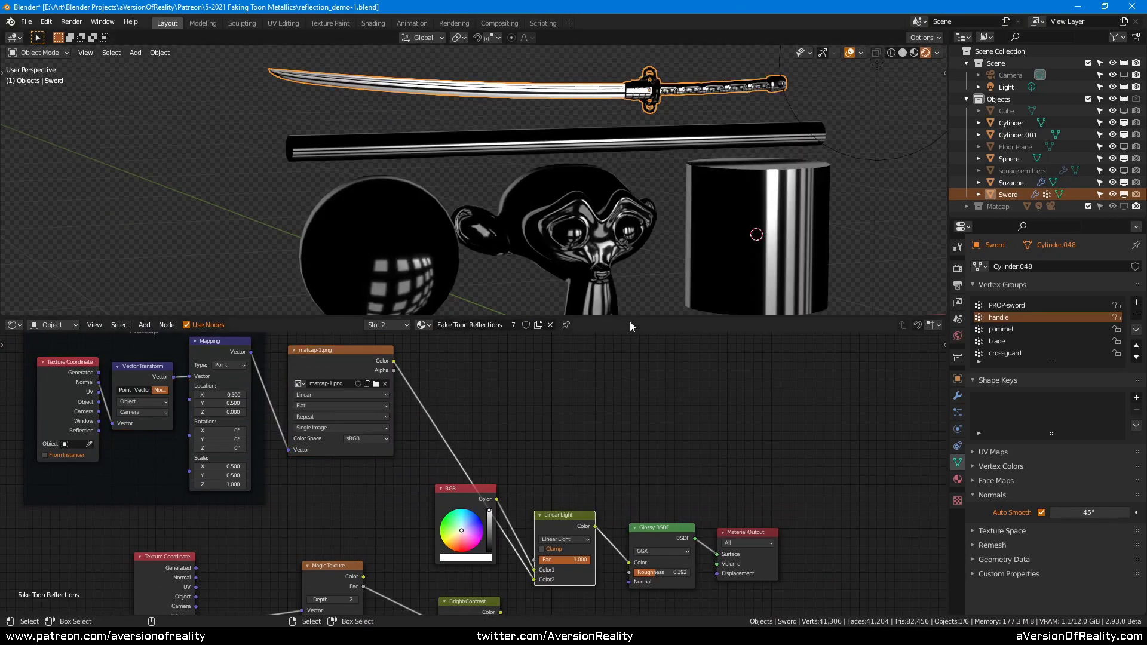
pyautogui.moveTo(636, 317); pyautogui.dragTo(636, 399)
pyautogui.moveTo(678, 307); pyautogui.dragTo(742, 162, button='middle')
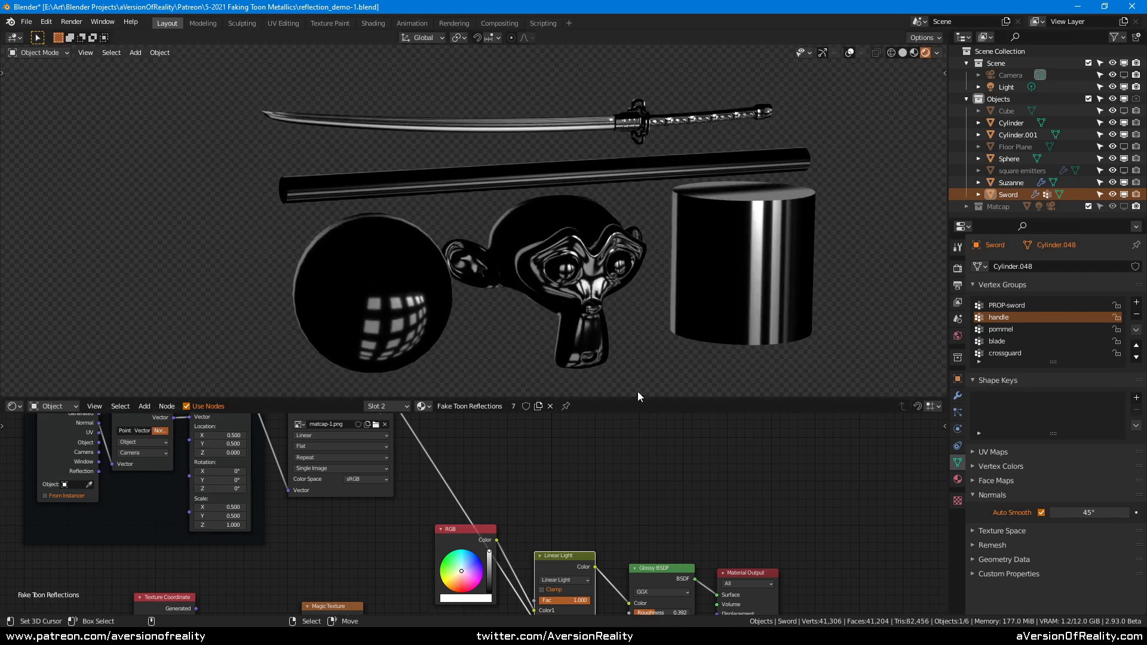
# - Examine the Matcap frame's Texture Coordinate, Vector Transform and Mapping nodes and the matcap image texture they feed
pyautogui.moveTo(654, 397); pyautogui.dragTo(673, 343)
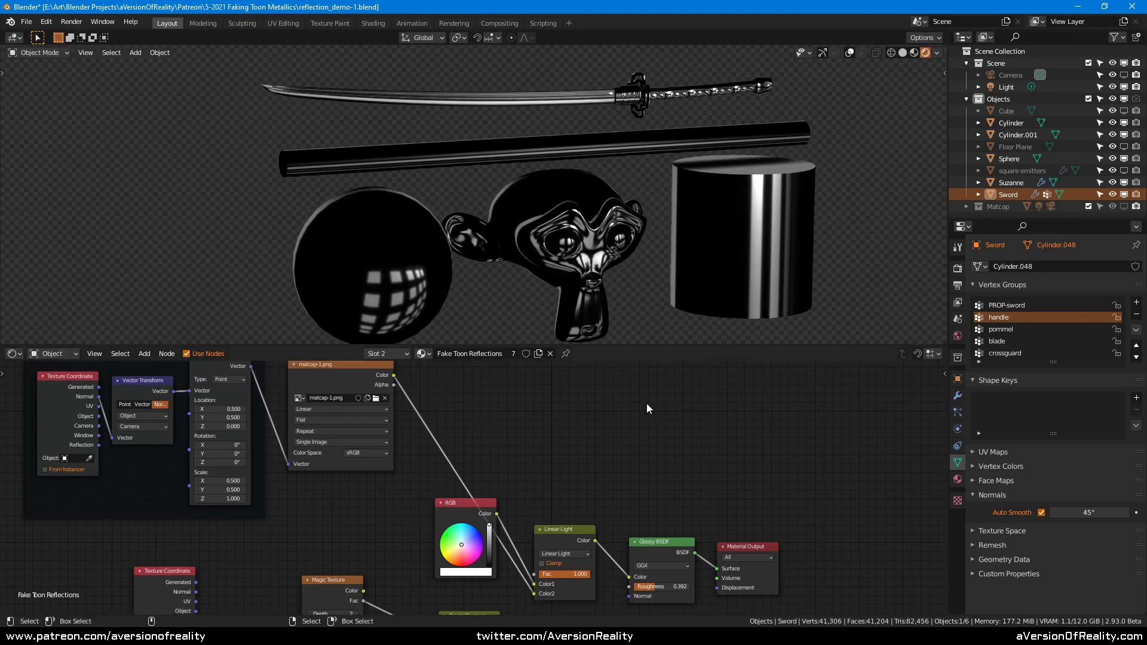
pyautogui.moveTo(524, 412); pyautogui.dragTo(664, 446, button='middle')
pyautogui.scroll(3, 664, 440)
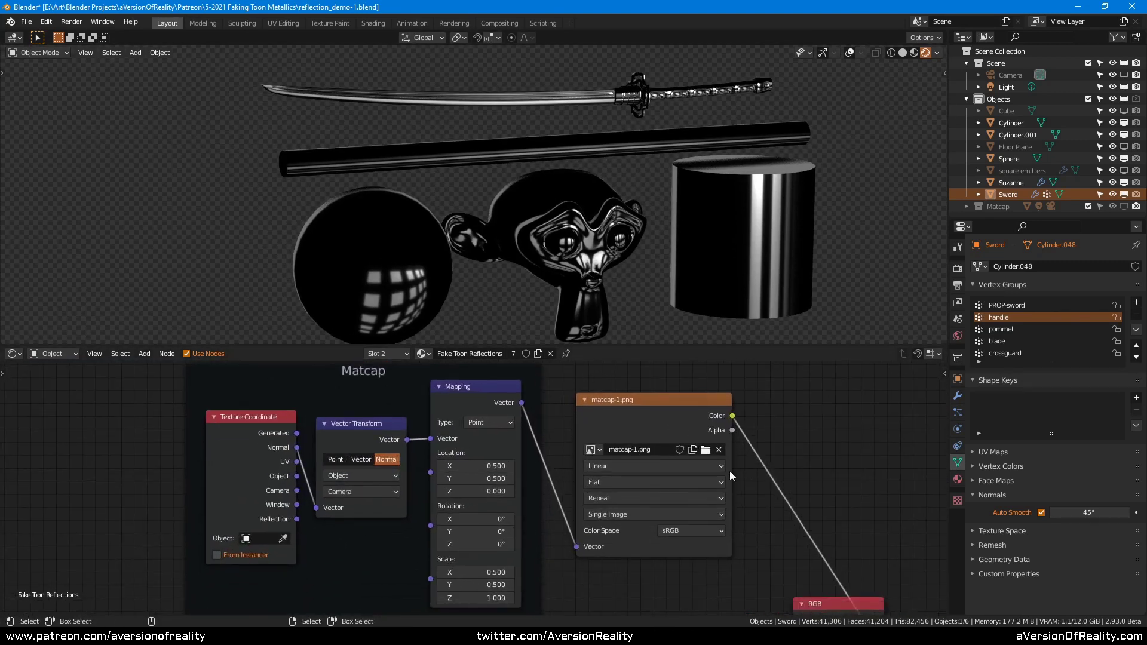
pyautogui.click(457, 400)
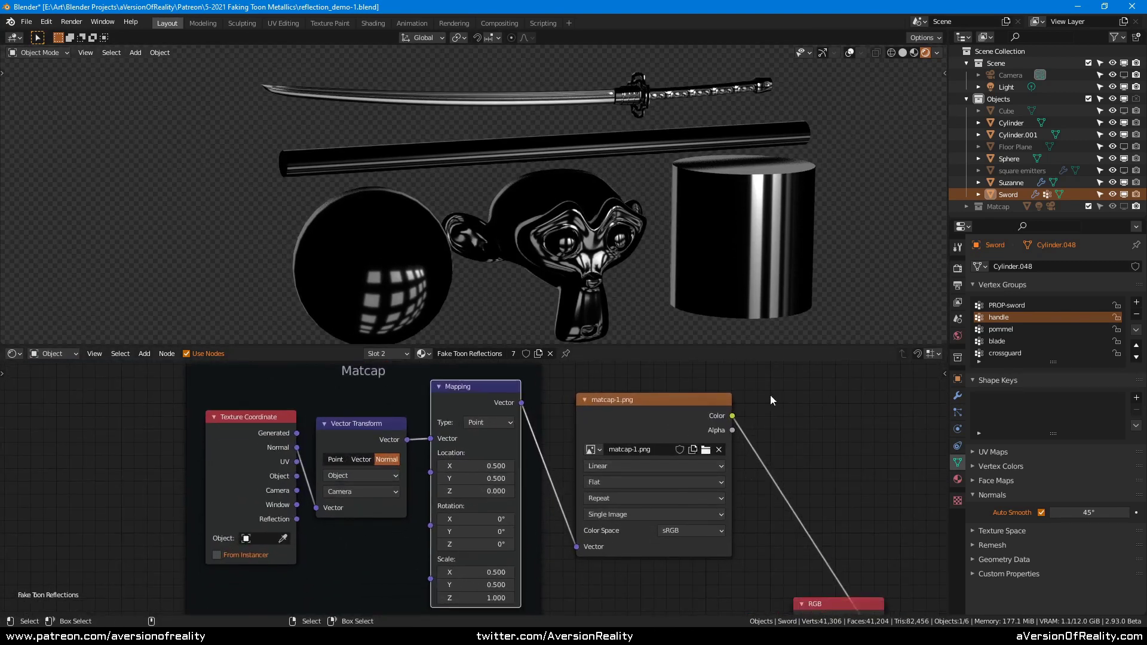
pyautogui.click(326, 436)
pyautogui.click(461, 396)
pyautogui.click(264, 440)
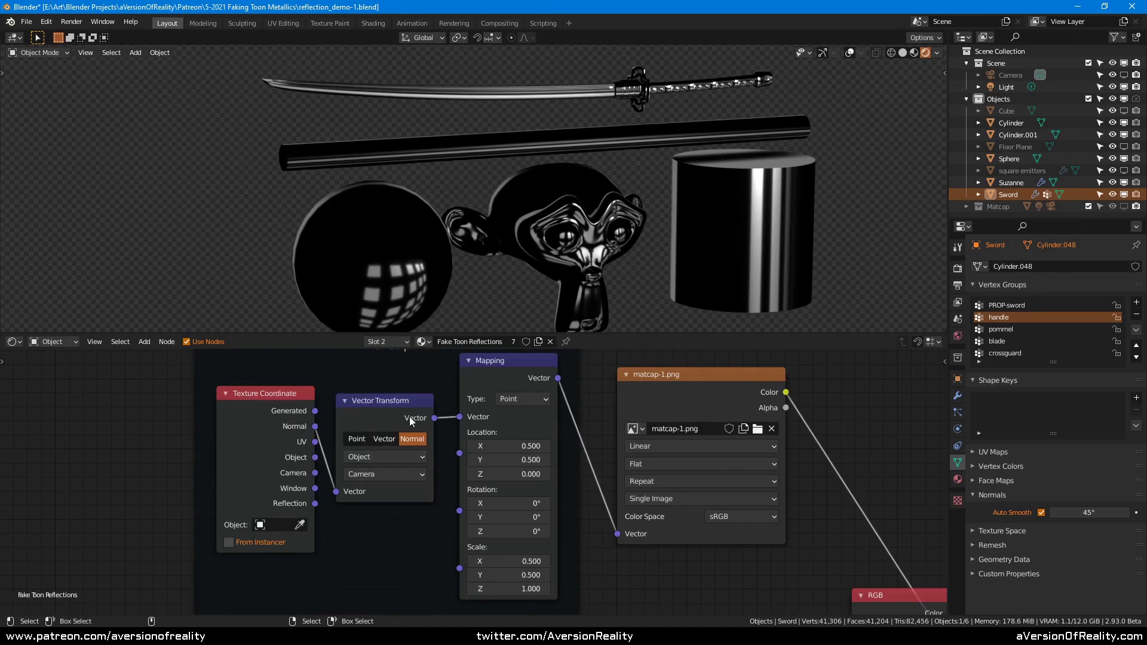
pyautogui.click(486, 368)
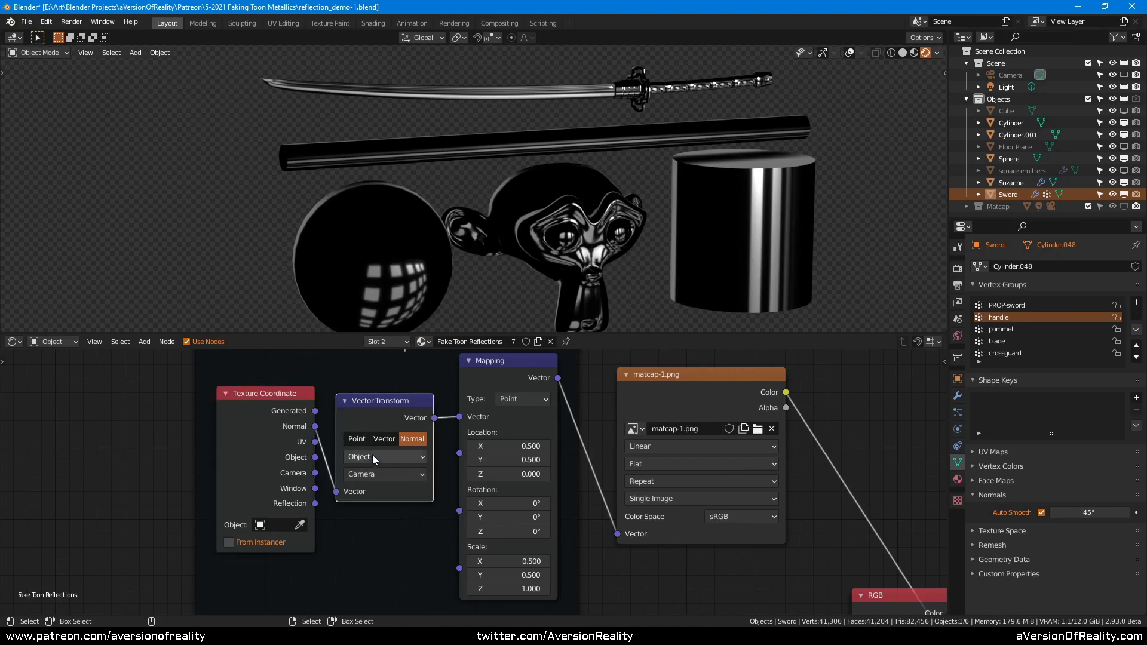
pyautogui.click(512, 421)
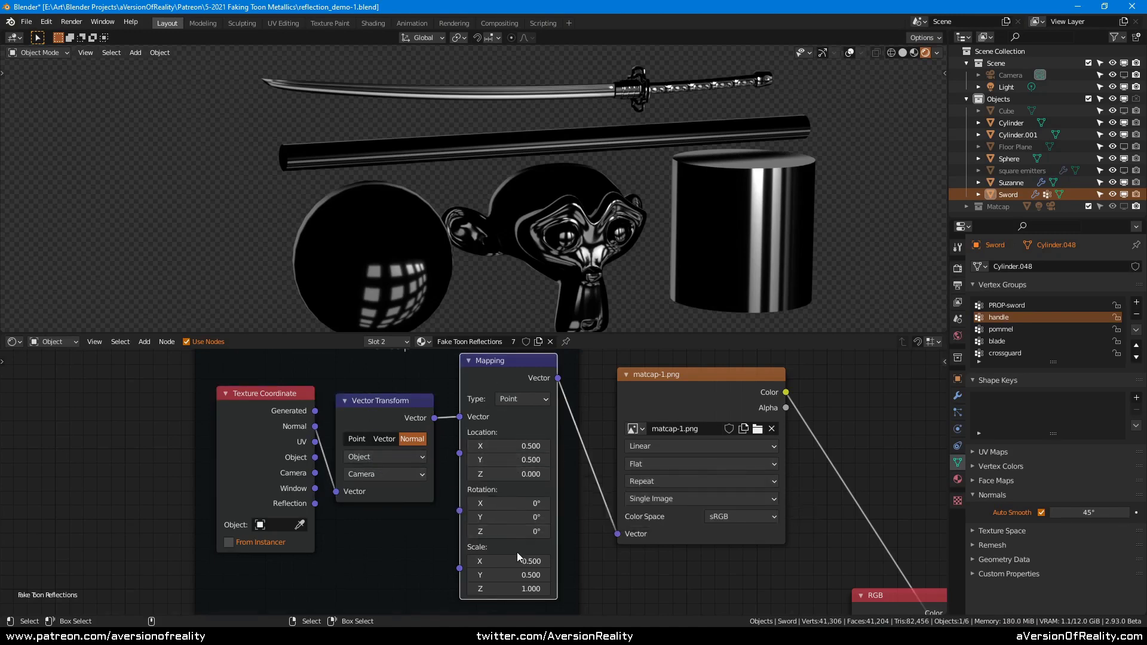
# - Set the Mapping node's X and Y scale to 1 with the objects viewed from the front
pyautogui.moveTo(600, 178); pyautogui.dragTo(551, 305, button='middle')
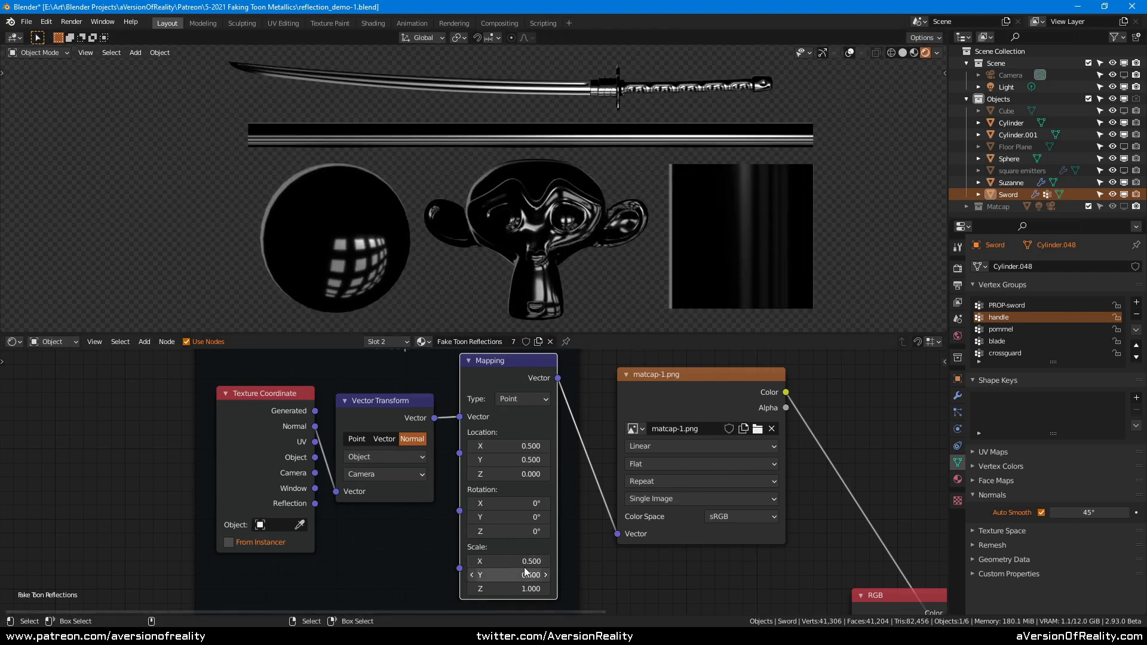
pyautogui.press('Return')
pyautogui.write('1')
pyautogui.press('Return')
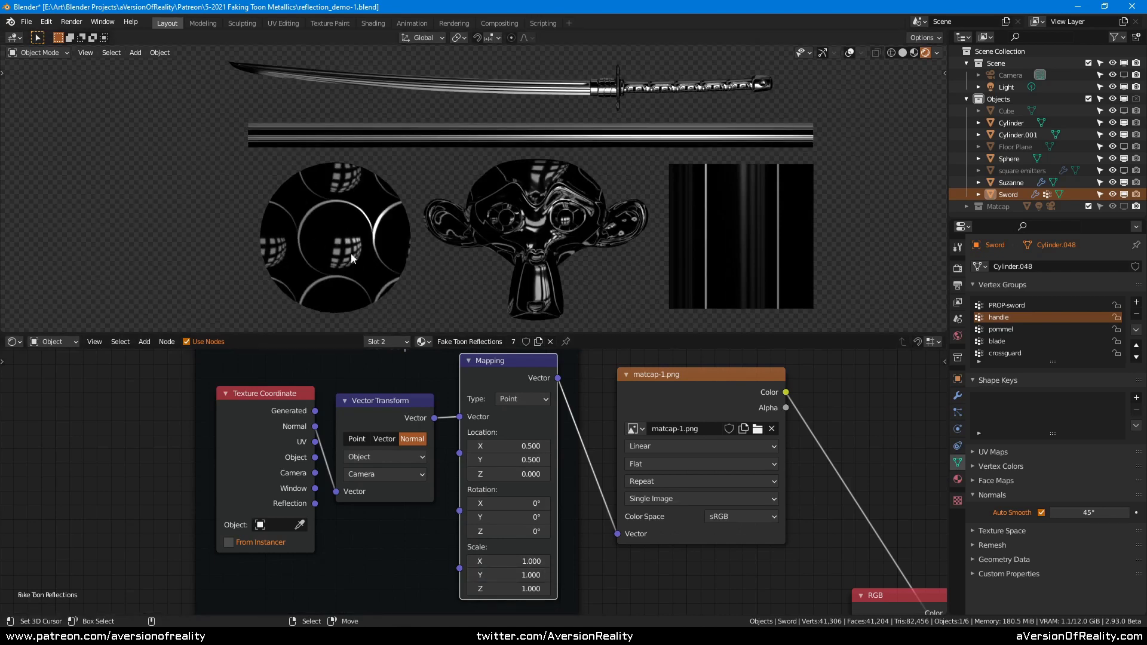
# - Set the Mapping node's X and Y scale back to 0.5
pyautogui.write('0.5')
pyautogui.press('Return')
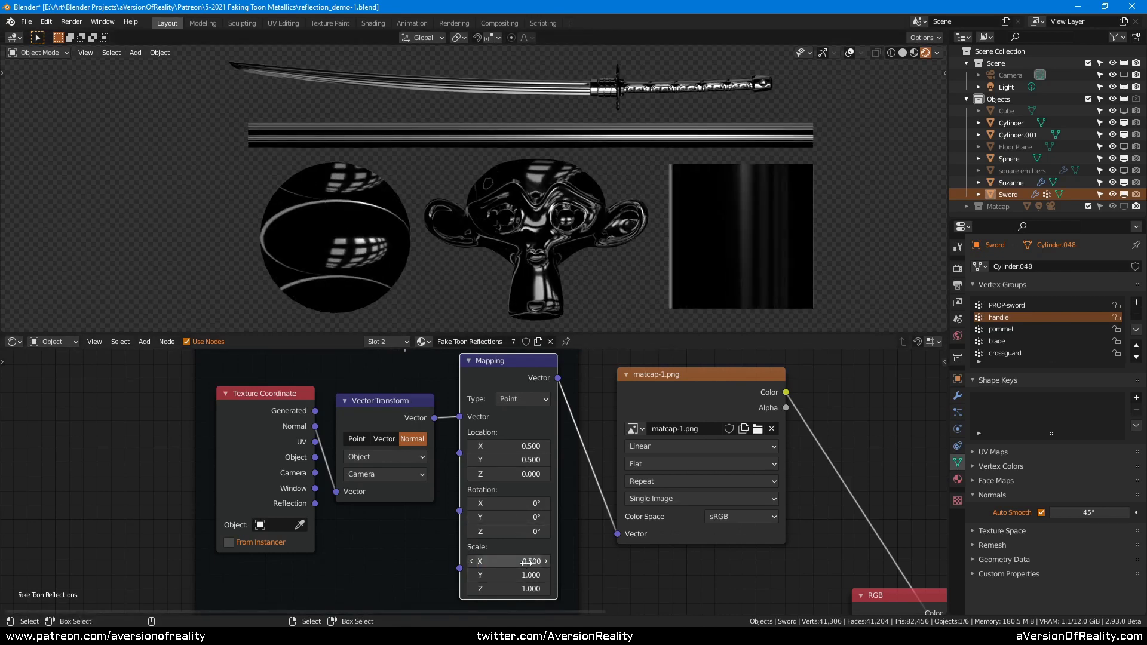
pyautogui.press('BackSpace')
pyautogui.press('BackSpace')
pyautogui.press('BackSpace')
pyautogui.write('0.5')
pyautogui.press('Return')
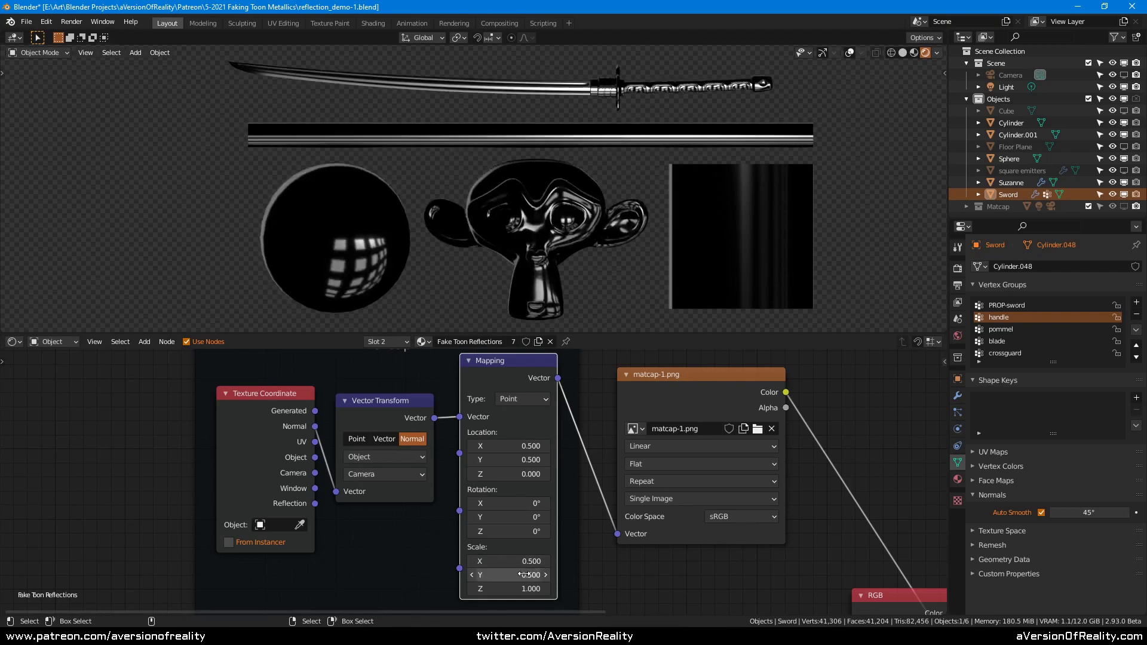
# - Shift the Mapping node's X location to compare the reflections, set it back to 0.5 and save the file
pyautogui.moveTo(508, 446)
pyautogui.mouseDown()
pyautogui.moveTo(518, 446)
pyautogui.moveTo(487, 447)
pyautogui.moveTo(512, 446)
pyautogui.mouseUp()
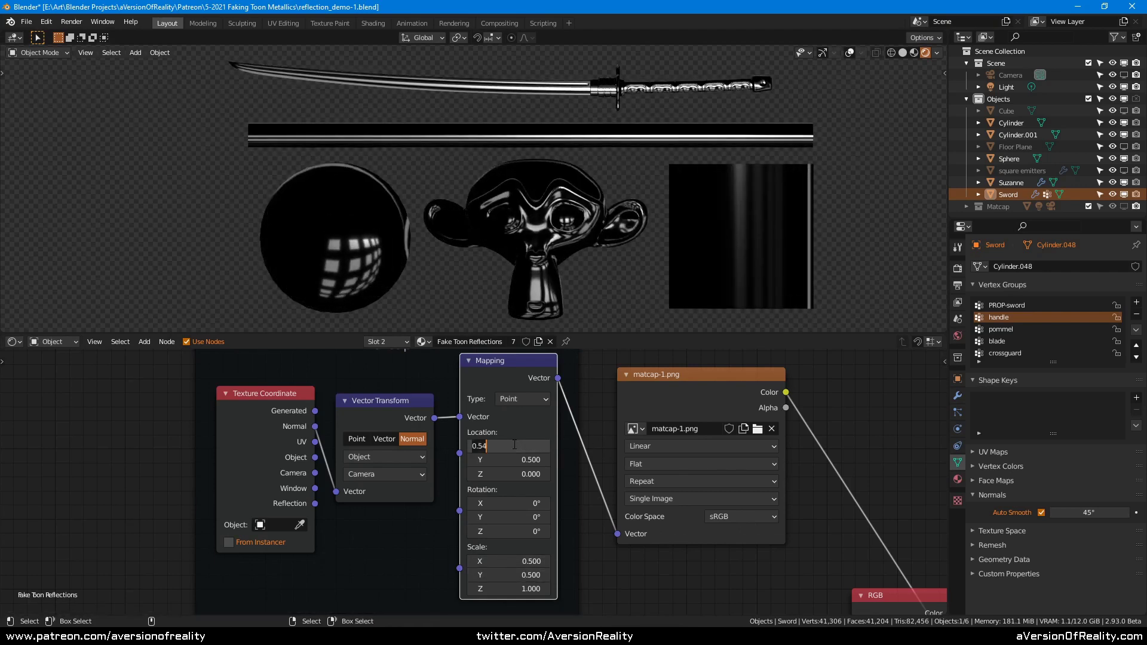
pyautogui.press('Return')
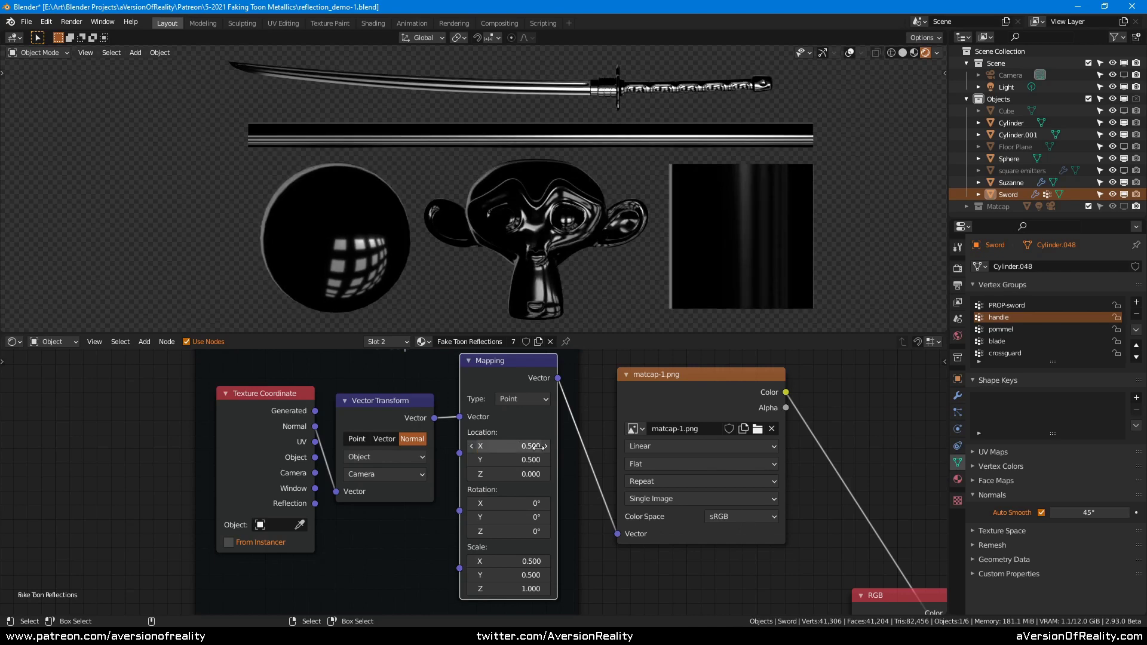
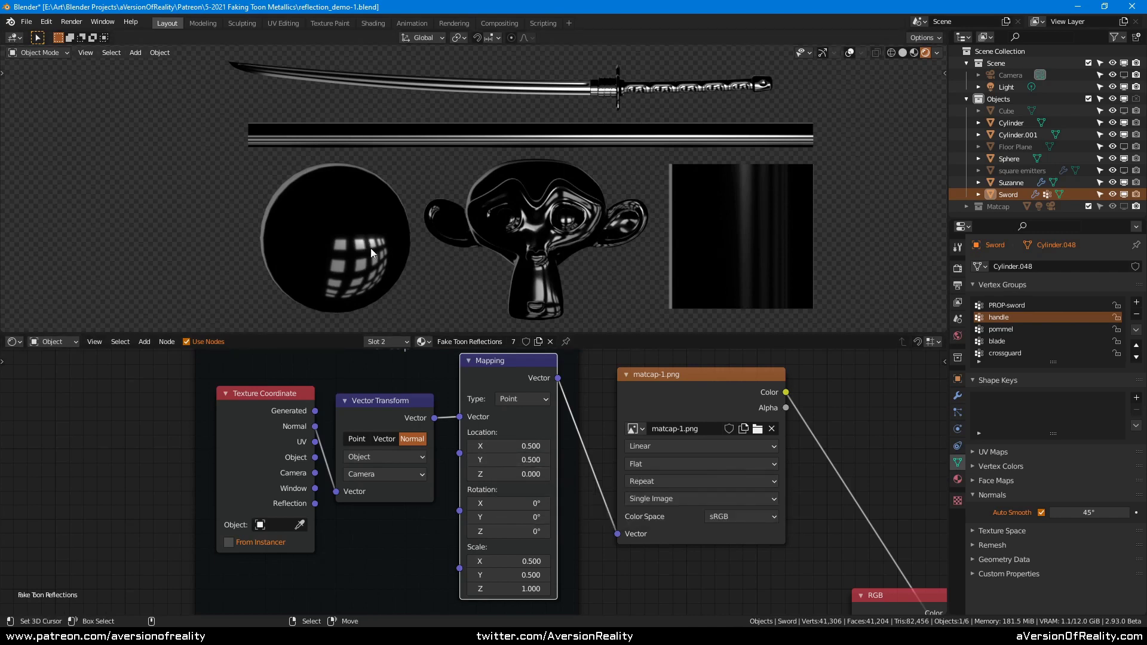
pyautogui.hotkey('ctrl', 's')
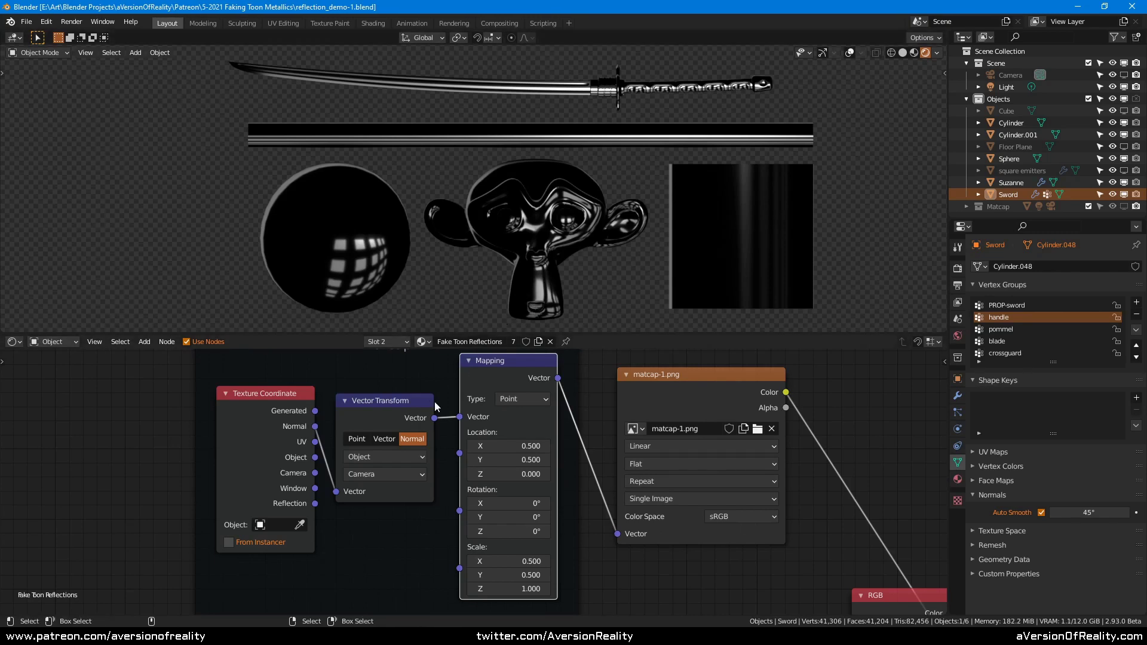
pyautogui.moveTo(651, 156)
pyautogui.mouseDown(button='middle')
pyautogui.moveTo(673, 170)
pyautogui.moveTo(650, 154)
pyautogui.mouseUp(button='middle')
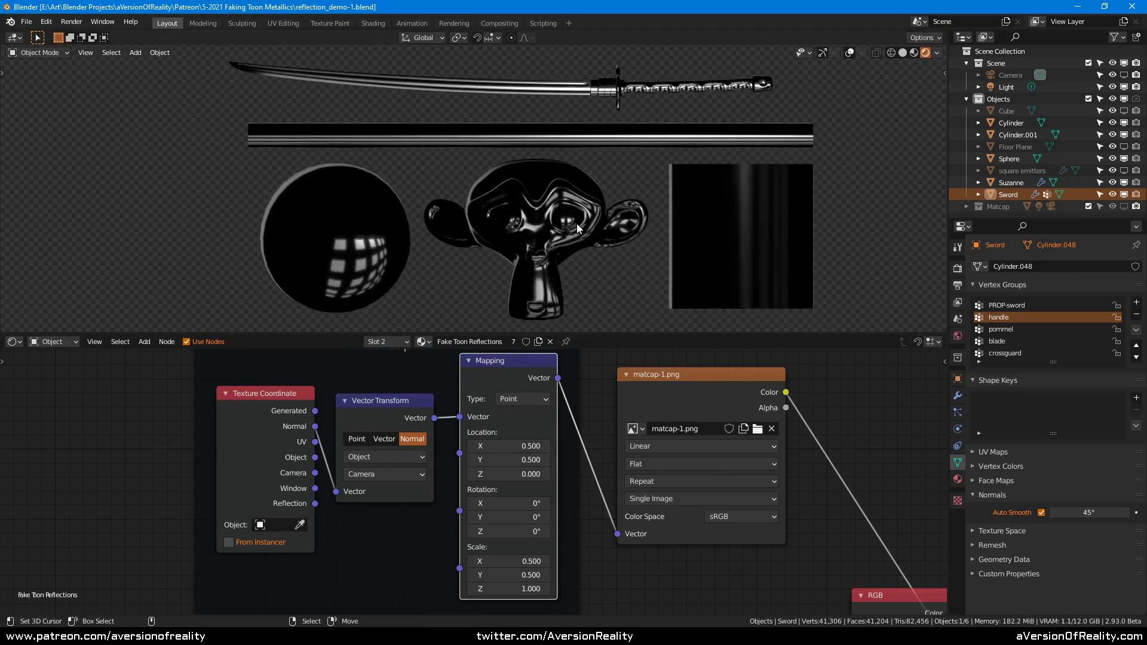
# - Set the Matcap frame's Vector Transform node to convert to World and check the reflections from different angles
pyautogui.click(362, 482)
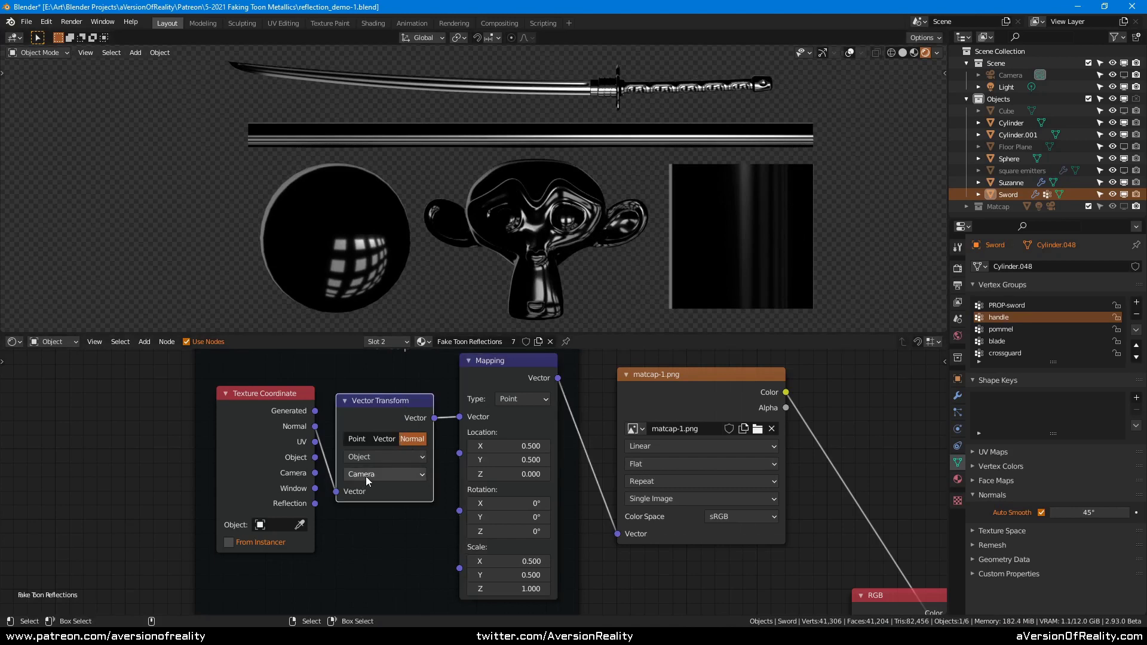
pyautogui.click(376, 472)
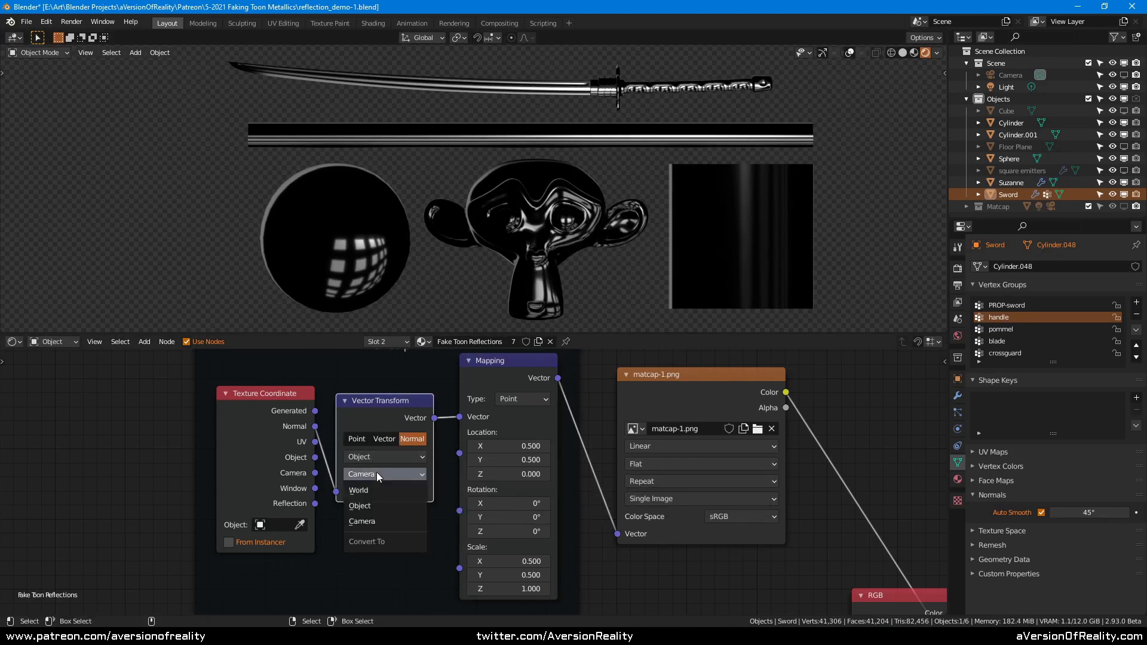
pyautogui.click(372, 485)
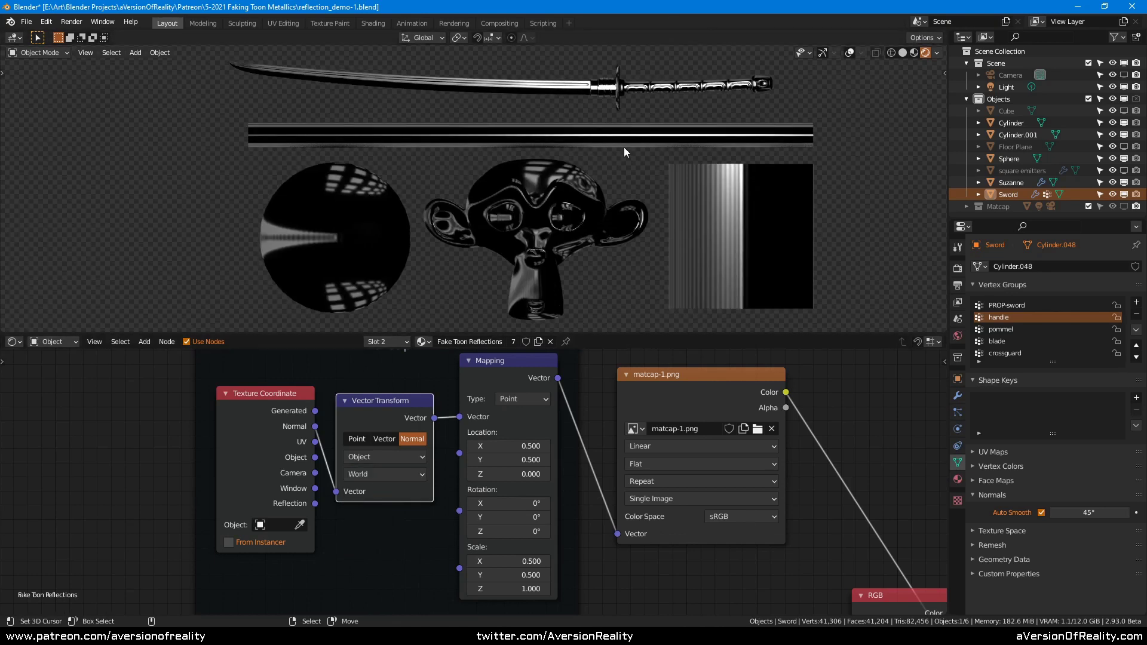
pyautogui.moveTo(625, 145)
pyautogui.mouseDown(button='middle')
pyautogui.moveTo(682, 145)
pyautogui.moveTo(658, 210)
pyautogui.moveTo(813, 185)
pyautogui.moveTo(862, 155)
pyautogui.moveTo(649, 163)
pyautogui.moveTo(637, 207)
pyautogui.moveTo(634, 142)
pyautogui.moveTo(632, 156)
pyautogui.mouseUp(button='middle')
pyautogui.keyDown('shift'); pyautogui.moveTo(624, 269); pyautogui.dragTo(607, 262, button='middle'); pyautogui.keyUp('shift')
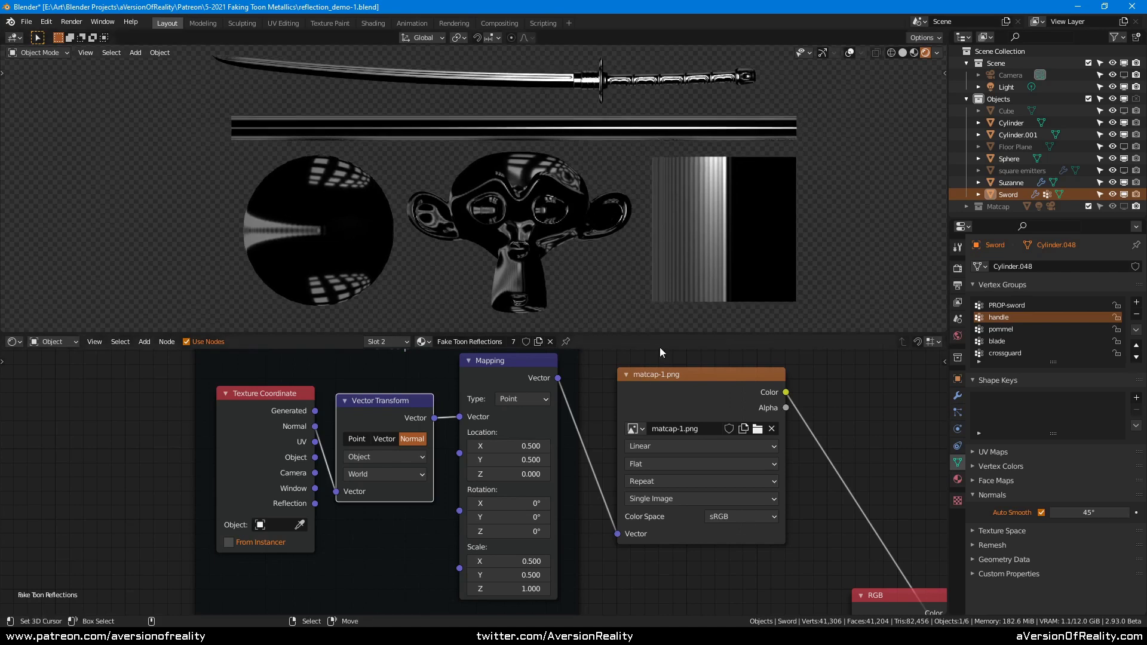
# - Mute the Mapping node to compare the reflections without it, and unmute it
pyautogui.click(496, 369)
pyautogui.press('m')
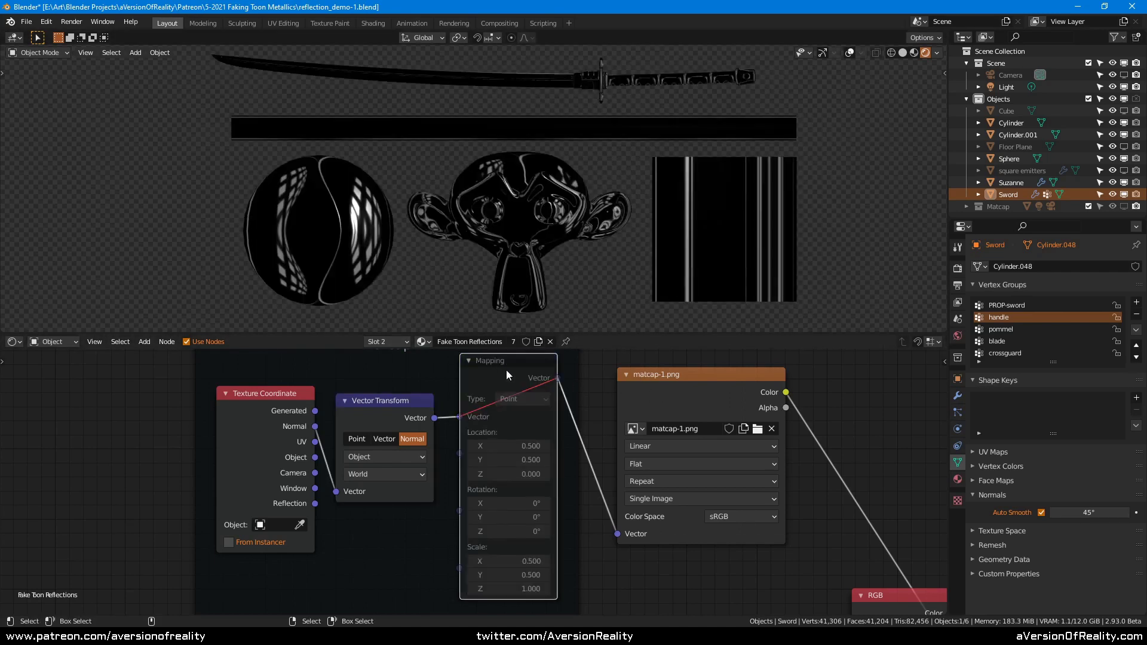
pyautogui.moveTo(688, 142); pyautogui.dragTo(700, 165, button='middle')
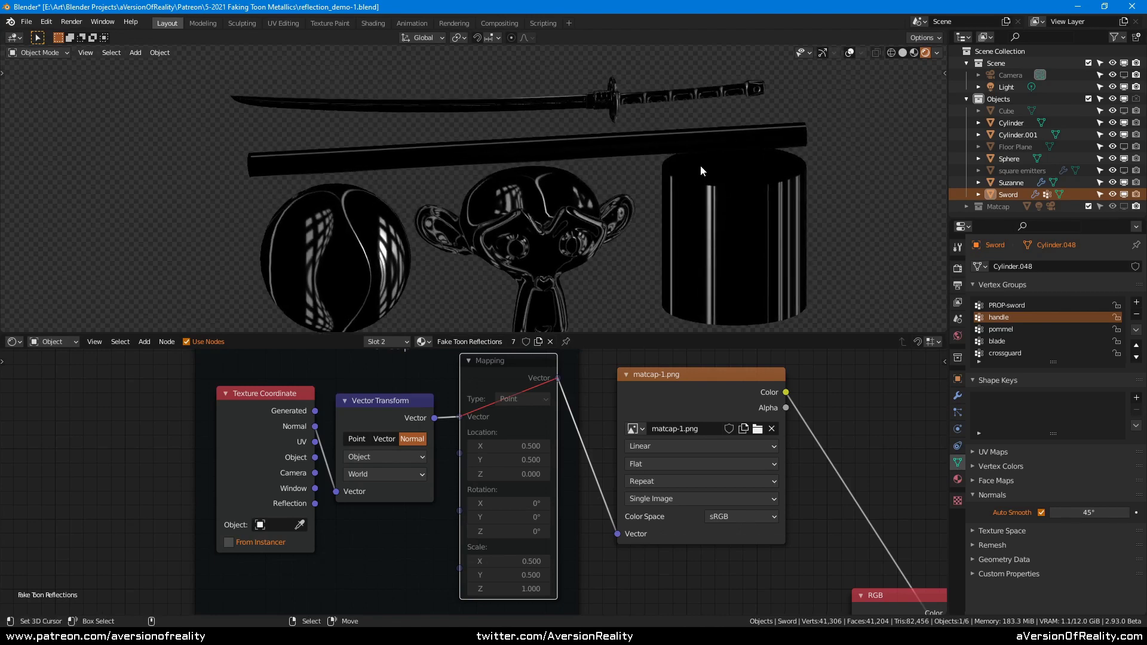
pyautogui.press('m')
pyautogui.press('m')
# - Save the changes to reflection_demo-1.blend
pyautogui.scroll(-1, 532, 382)
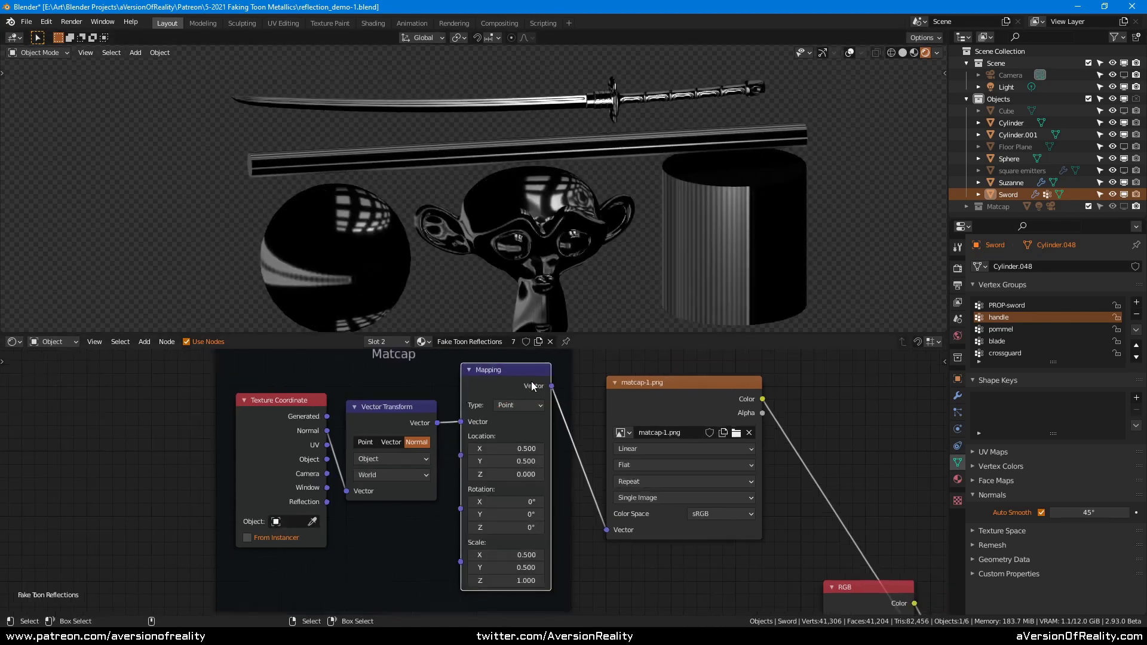
pyautogui.scroll(-1, 532, 385)
pyautogui.scroll(-1, 579, 359)
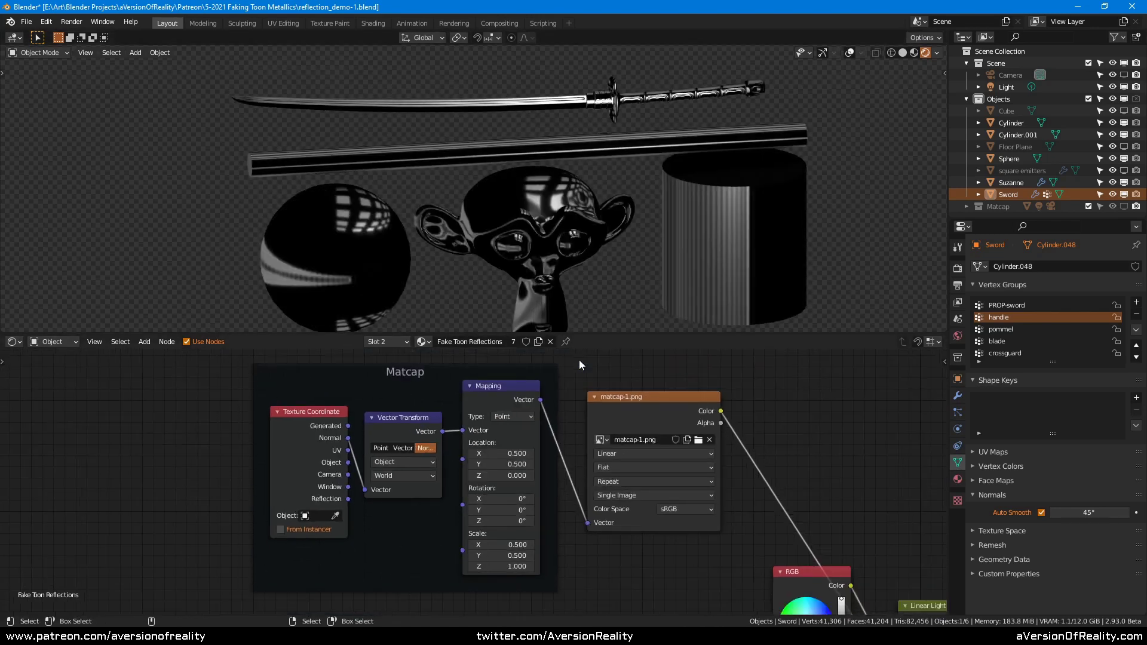
pyautogui.moveTo(565, 299); pyautogui.dragTo(550, 231, button='middle')
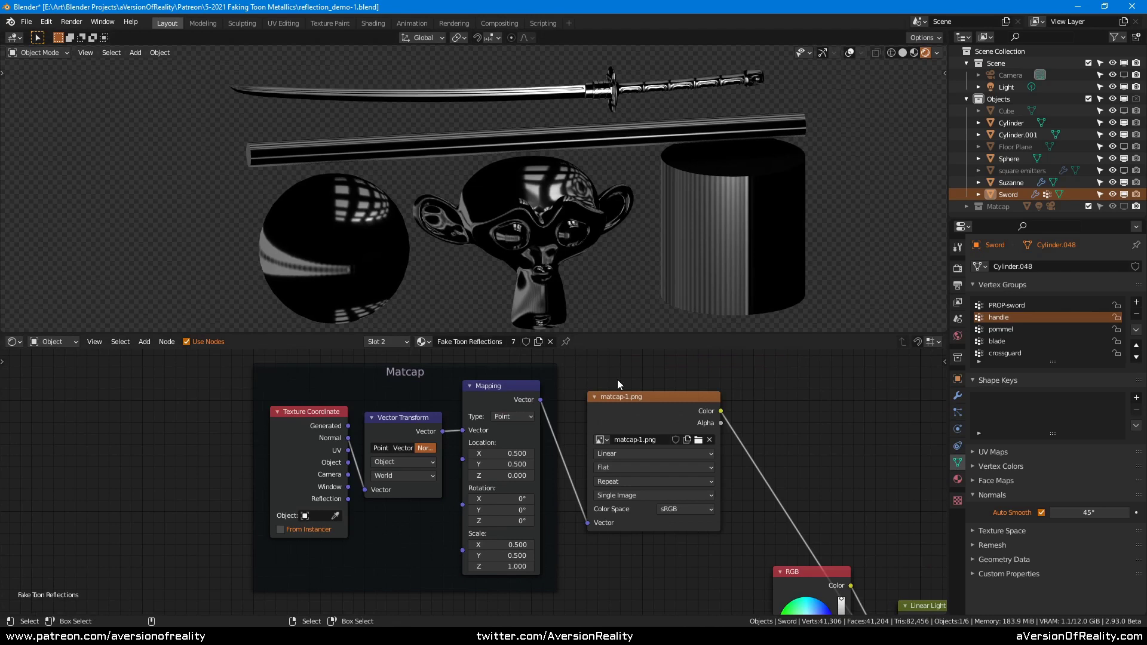
pyautogui.hotkey('ctrl', 's')
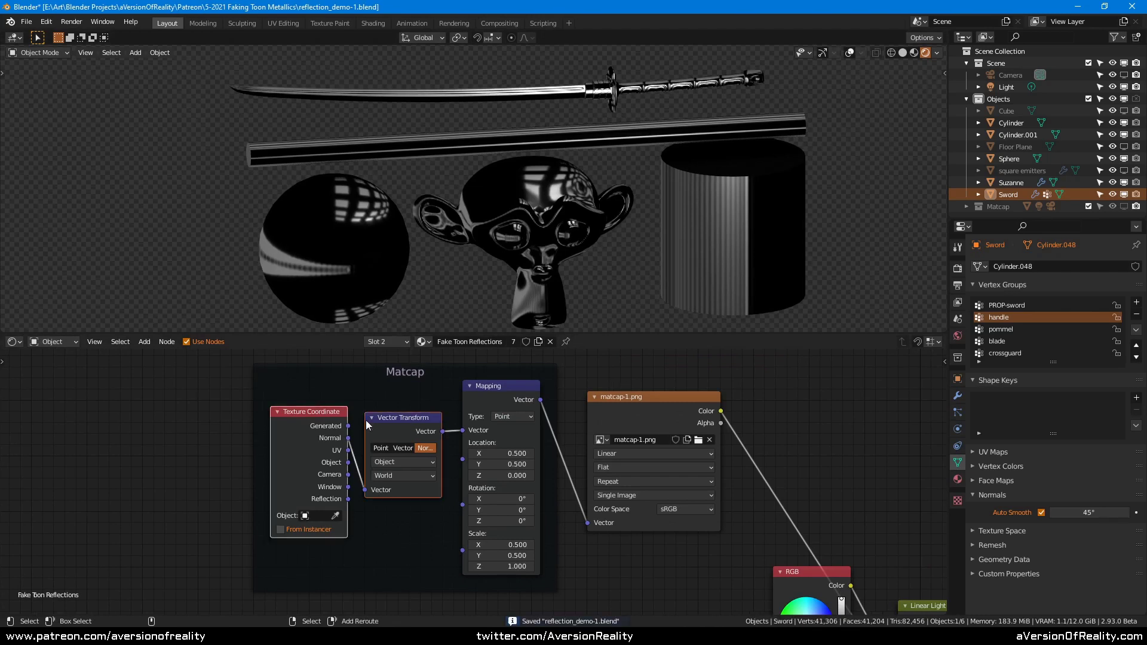
# - Duplicate the Matcap frame's Texture Coordinate and Vector Transform nodes and place the copies in front of the Magic Texture node
pyautogui.scroll(-2, 421, 417)
pyautogui.keyDown('shift'); pyautogui.click(362, 443); pyautogui.keyUp('shift')
pyautogui.moveTo(511, 523)
pyautogui.mouseDown(button='middle')
pyautogui.moveTo(481, 374)
pyautogui.moveTo(491, 483)
pyautogui.moveTo(518, 467)
pyautogui.moveTo(531, 361)
pyautogui.mouseUp(button='middle')
pyautogui.hotkey('shift', 'd')
pyautogui.click(365, 548)
pyautogui.click(442, 492)
pyautogui.press('x')
pyautogui.moveTo(336, 487)
pyautogui.keyDown('ctrl'); pyautogui.keyDown('alt'); pyautogui.mouseDown()
pyautogui.moveTo(299, 472)
pyautogui.moveTo(340, 479)
pyautogui.mouseUp(); pyautogui.keyUp('alt'); pyautogui.keyUp('ctrl')
pyautogui.press('g')
pyautogui.click(518, 569)
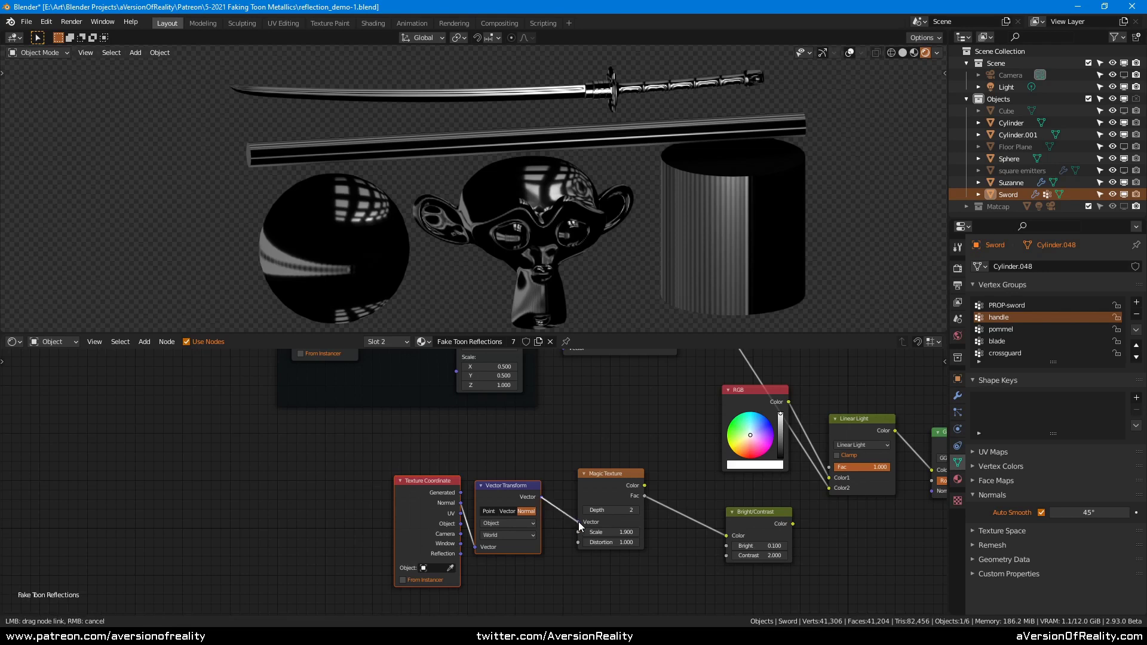
# - Connect the copied Vector Transform to the Magic Texture's Vector input, and the Bright/Contrast Color to Color2 of the Linear Light node
pyautogui.moveTo(578, 522); pyautogui.dragTo(578, 521)
pyautogui.press('Home')
pyautogui.moveTo(603, 469); pyautogui.dragTo(615, 463)
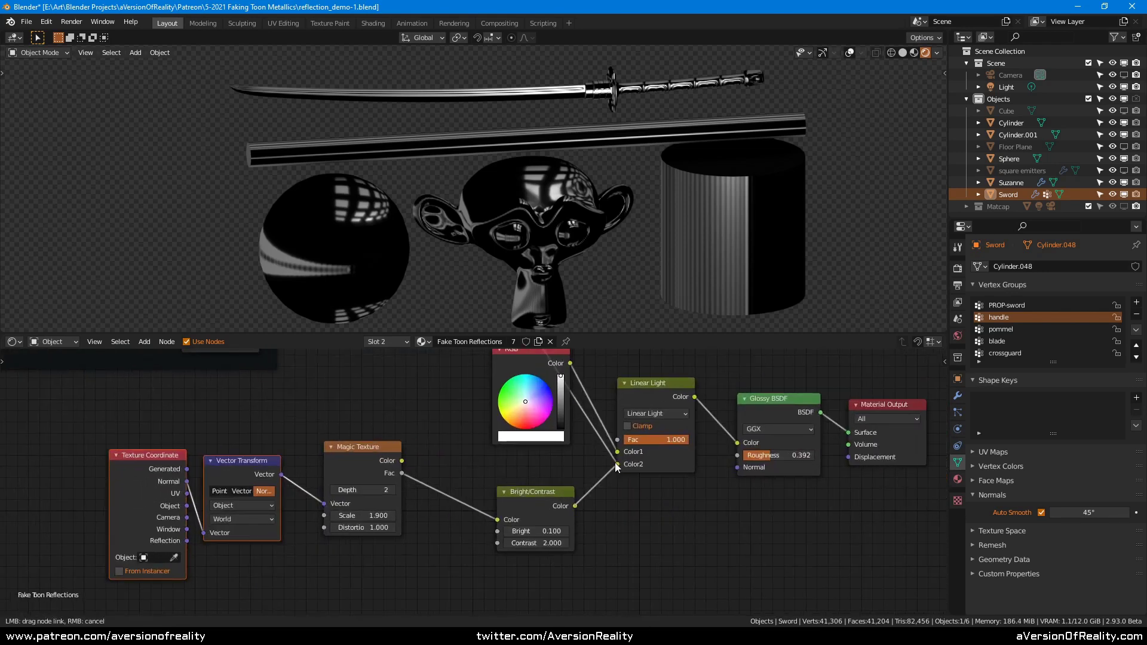
pyautogui.moveTo(640, 131); pyautogui.dragTo(601, 126, button='middle')
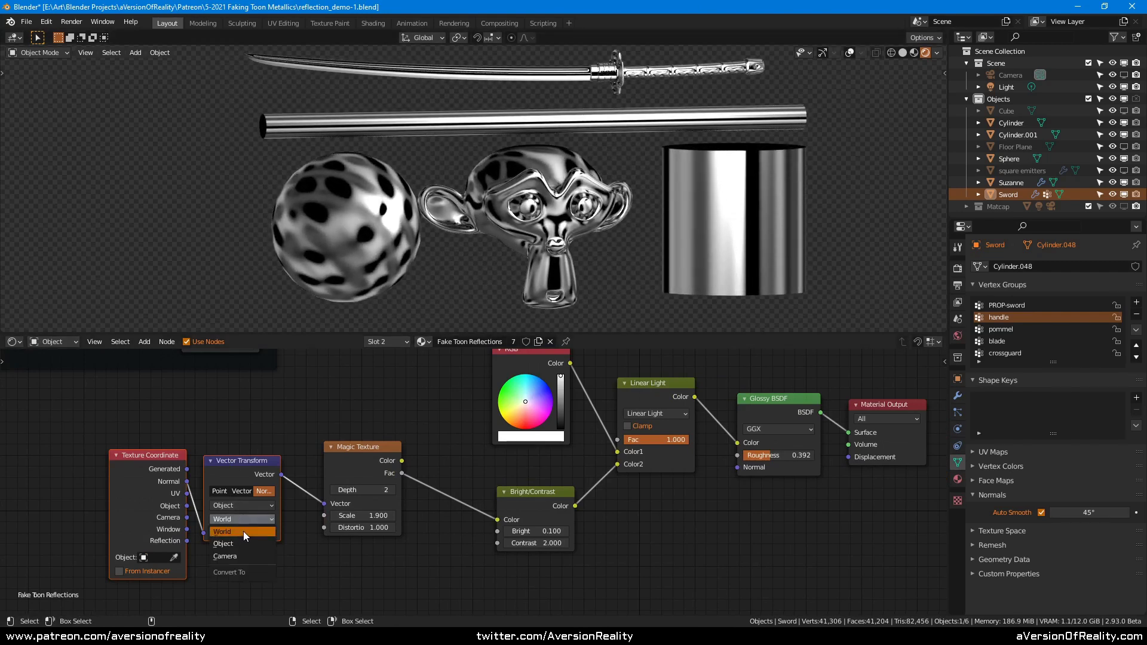
# - Set the Vector Transform node feeding the Magic Texture to convert to Camera, check the reflections while orbiting, and save the file
pyautogui.click(242, 557)
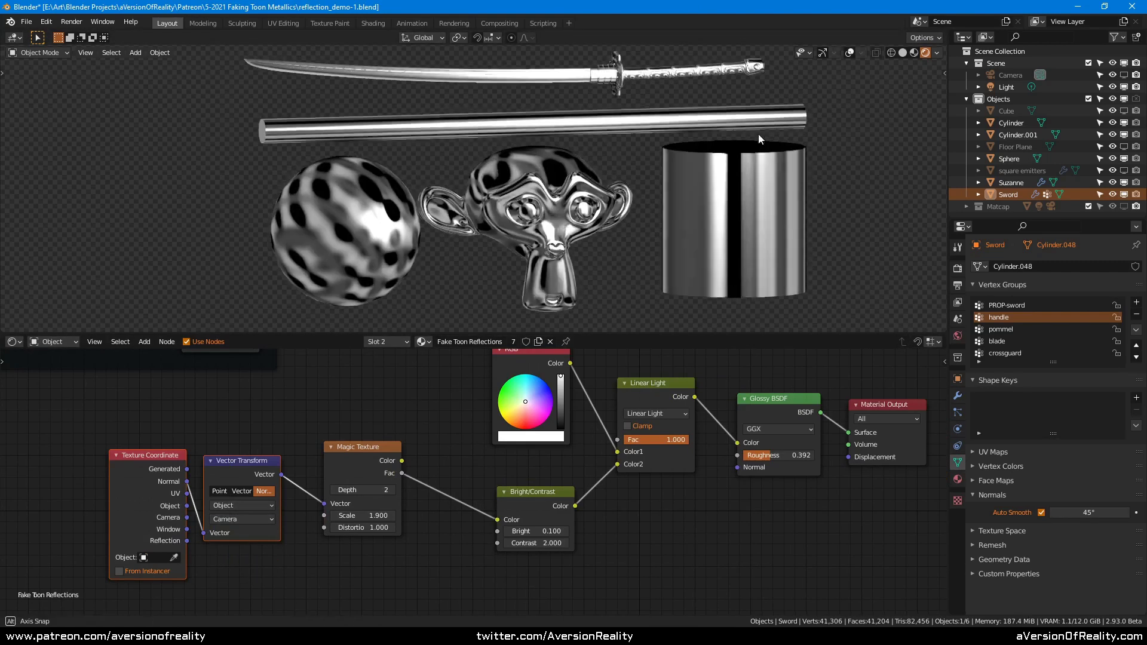
pyautogui.moveTo(758, 134); pyautogui.dragTo(682, 146, button='middle')
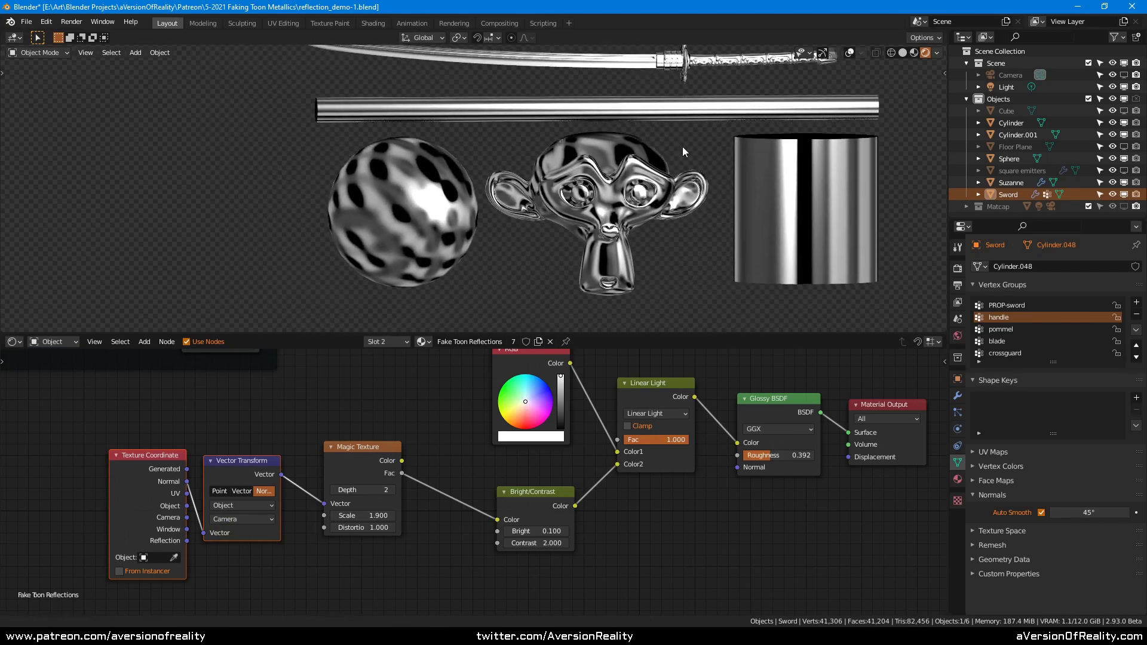
pyautogui.scroll(2, 413, 209)
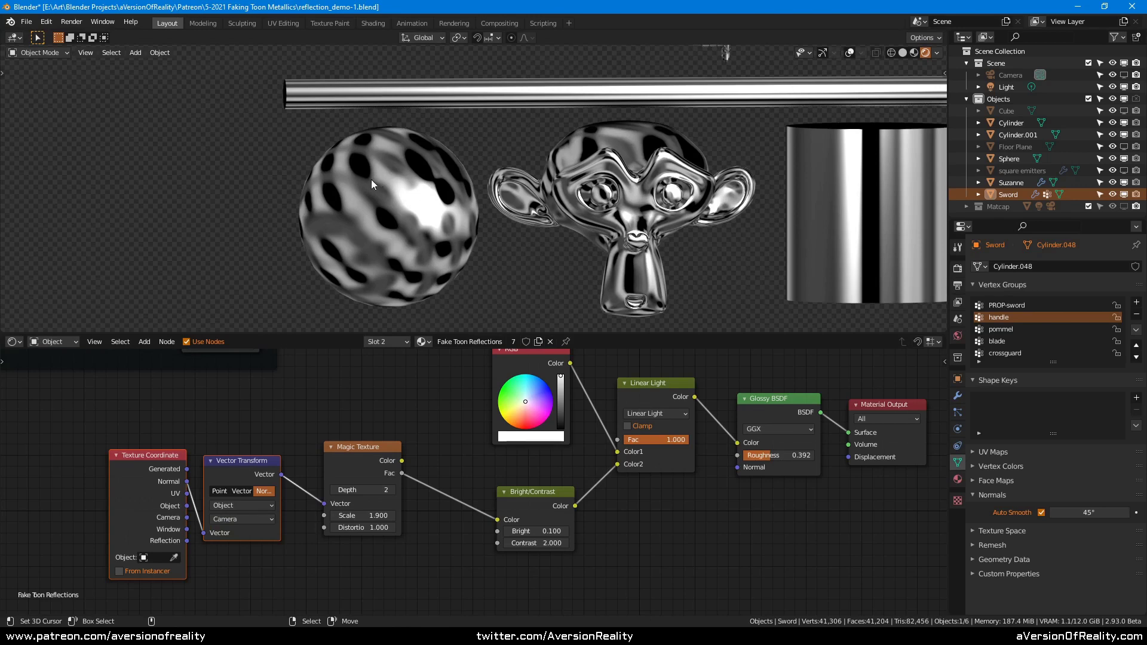
pyautogui.moveTo(619, 195); pyautogui.dragTo(692, 129, button='middle')
pyautogui.scroll(1, 634, 163)
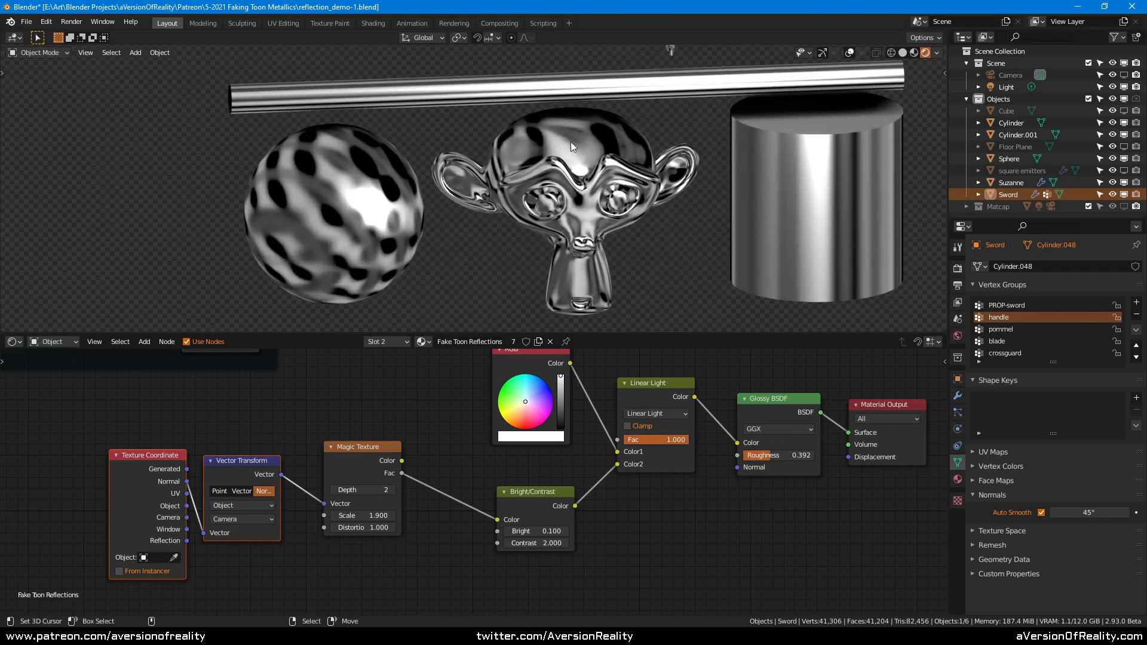
pyautogui.scroll(-1, 582, 144)
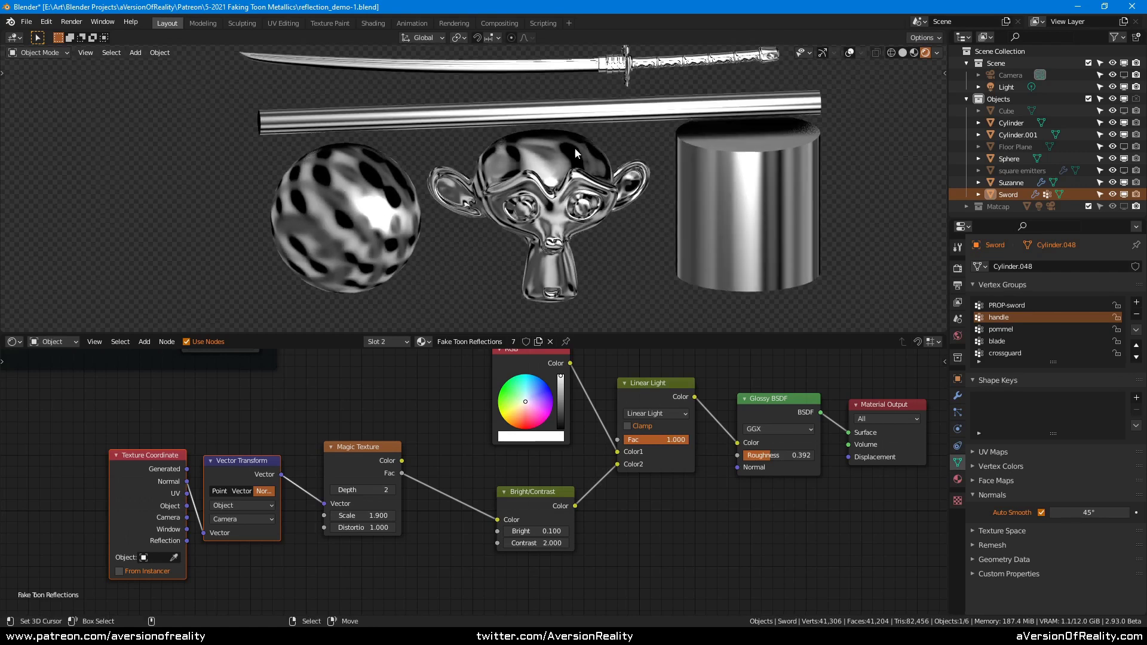
pyautogui.moveTo(575, 147); pyautogui.dragTo(784, 131, button='middle')
pyautogui.hotkey('ctrl', 's')
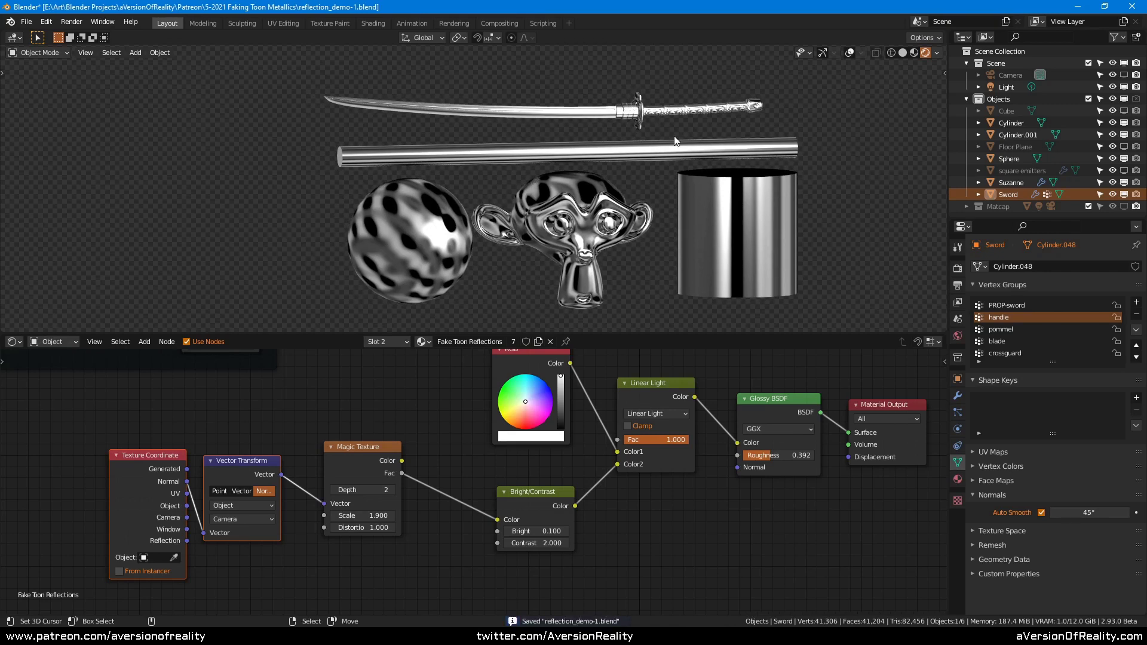
# - Try rotating the sword around the global Z axis to see how its reflections change
pyautogui.moveTo(675, 140); pyautogui.dragTo(765, 232, button='middle')
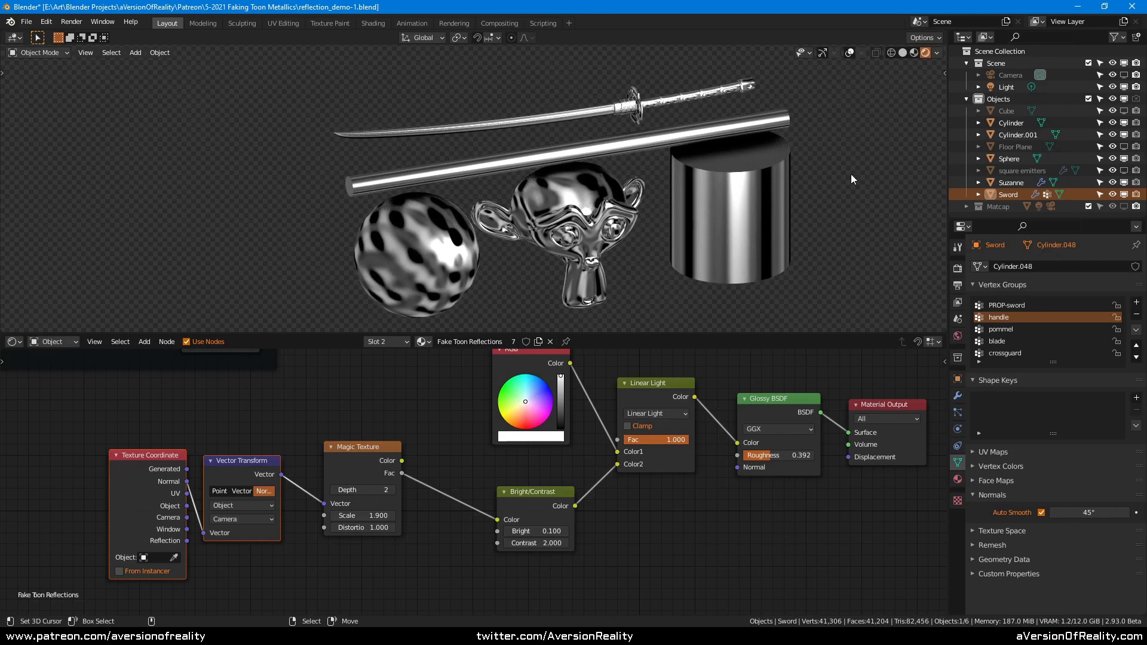
pyautogui.press('r')
pyautogui.press('z')
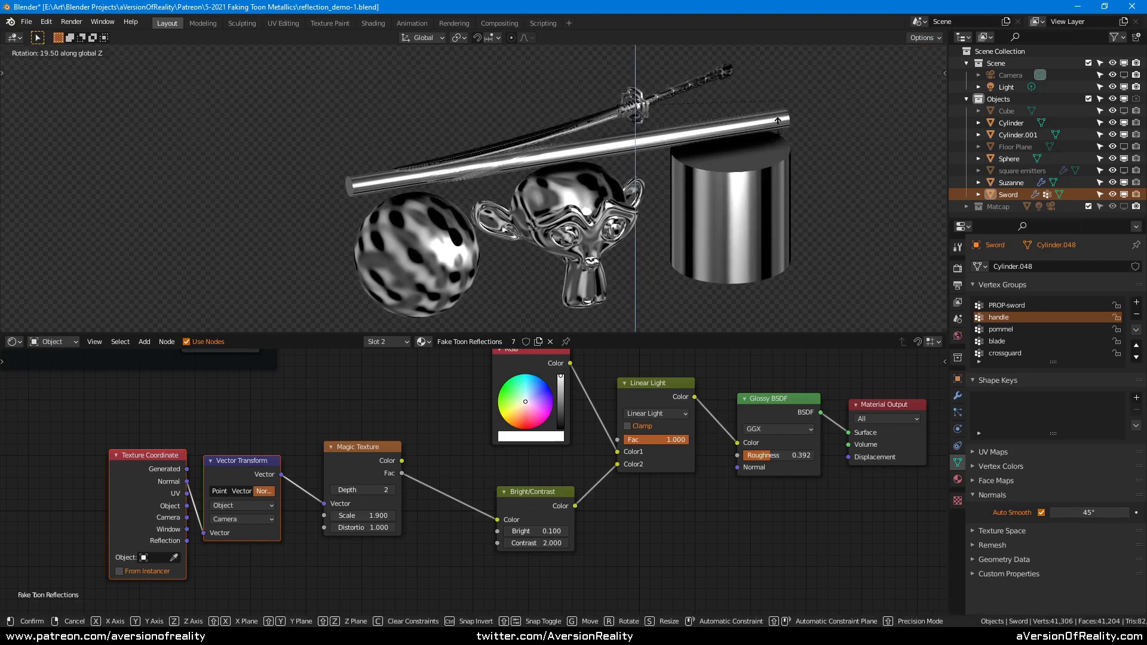
pyautogui.click(776, 92)
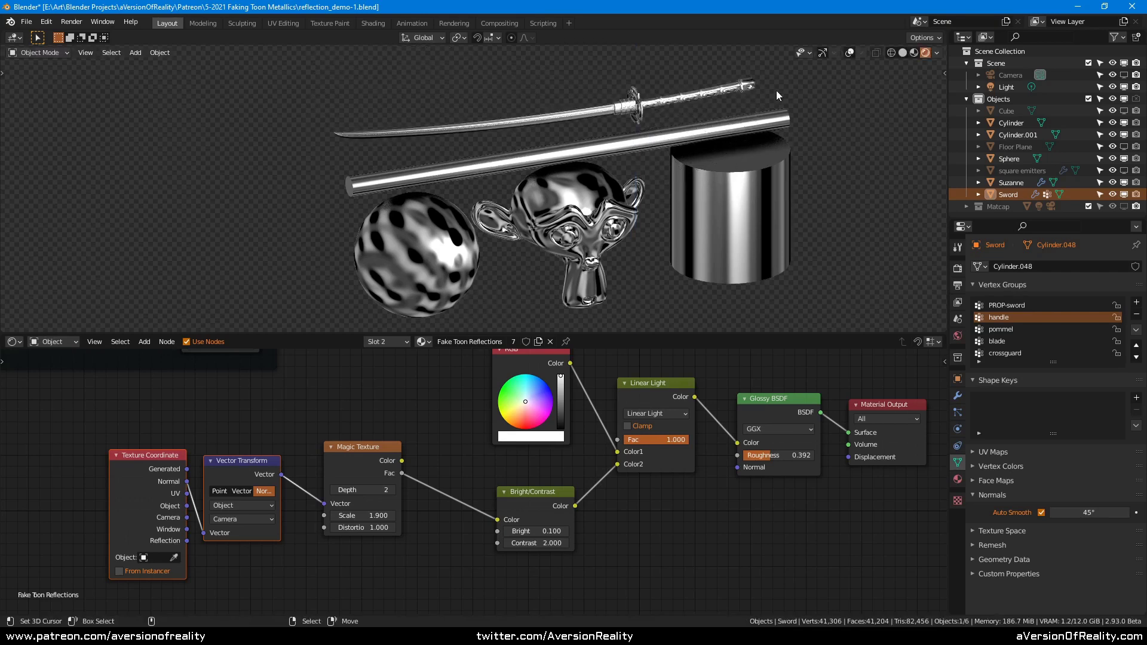
# - Set the Magic Texture's Scale to 3.3 while checking the reflections on the sword's handle up close
pyautogui.scroll(8, 663, 225)
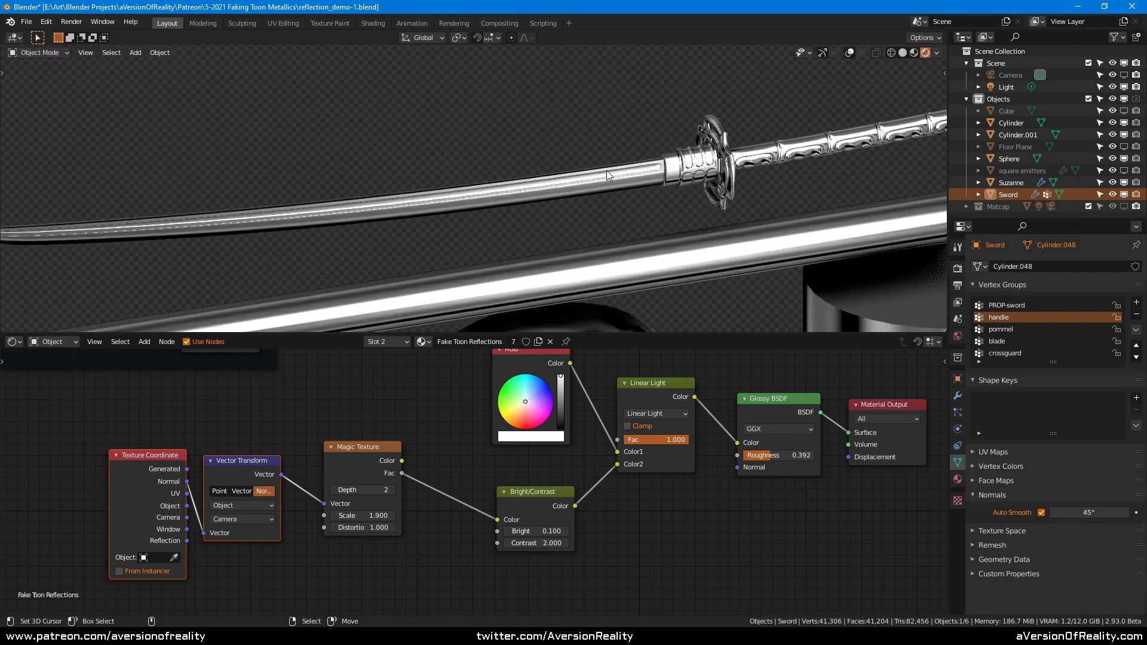
pyautogui.keyDown('shift'); pyautogui.moveTo(607, 170); pyautogui.dragTo(666, 169, button='middle'); pyautogui.keyUp('shift')
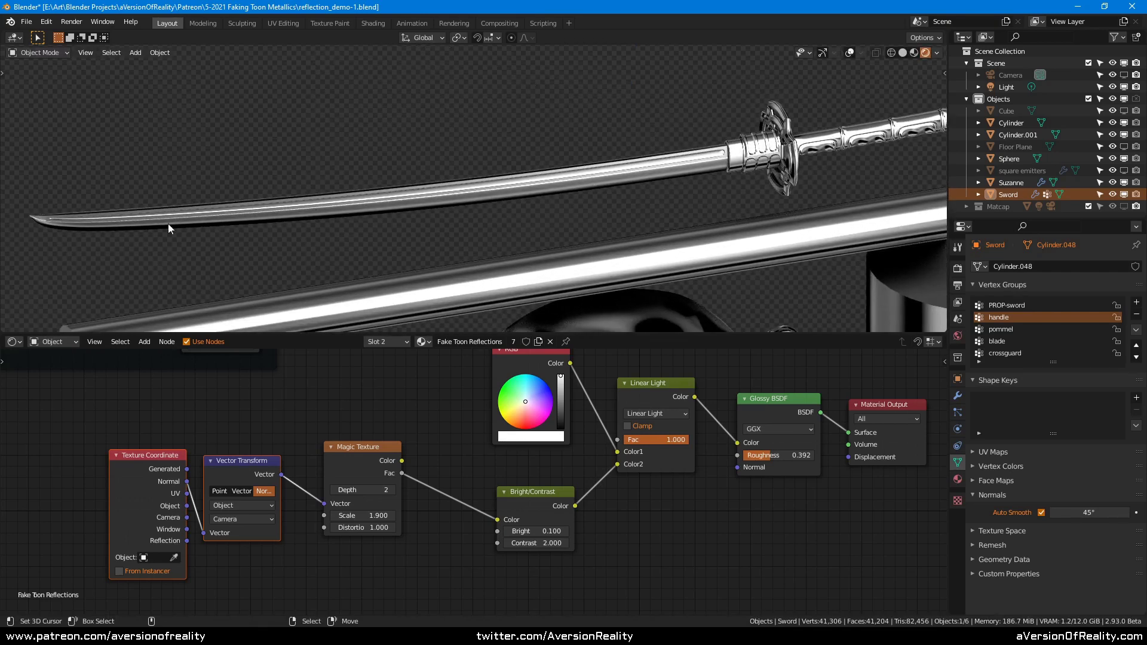
pyautogui.moveTo(825, 130); pyautogui.dragTo(318, 181, button='middle')
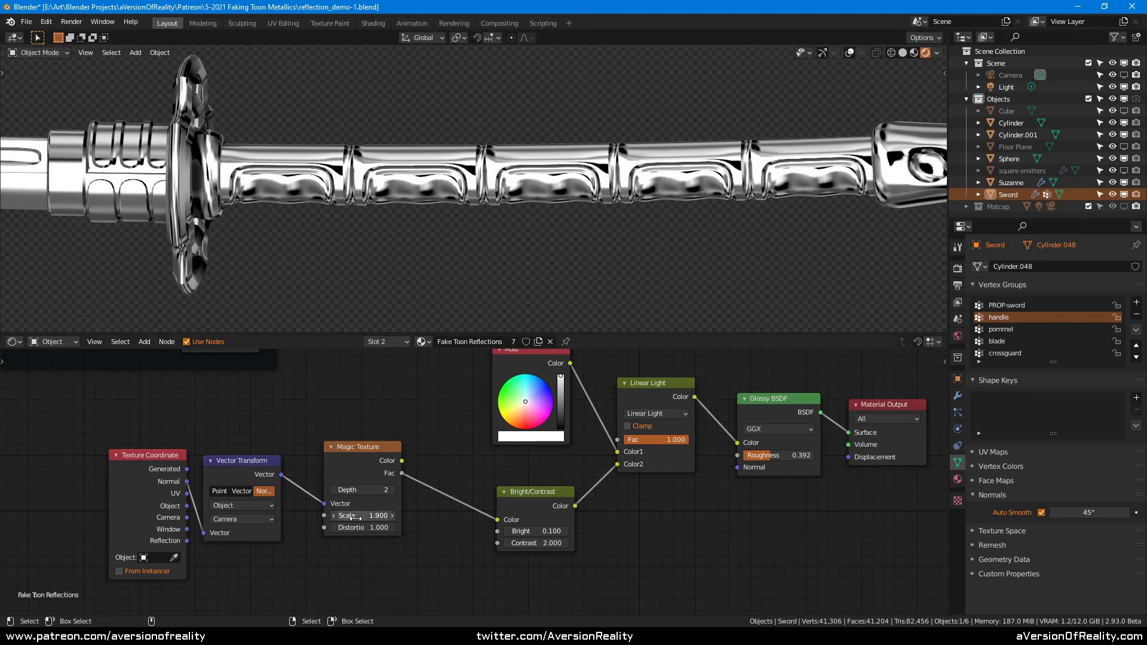
pyautogui.moveTo(356, 517); pyautogui.dragTo(442, 517)
pyautogui.moveTo(365, 515); pyautogui.dragTo(346, 515)
pyautogui.moveTo(708, 260); pyautogui.dragTo(544, 214, button='middle')
pyautogui.press('KP_1')
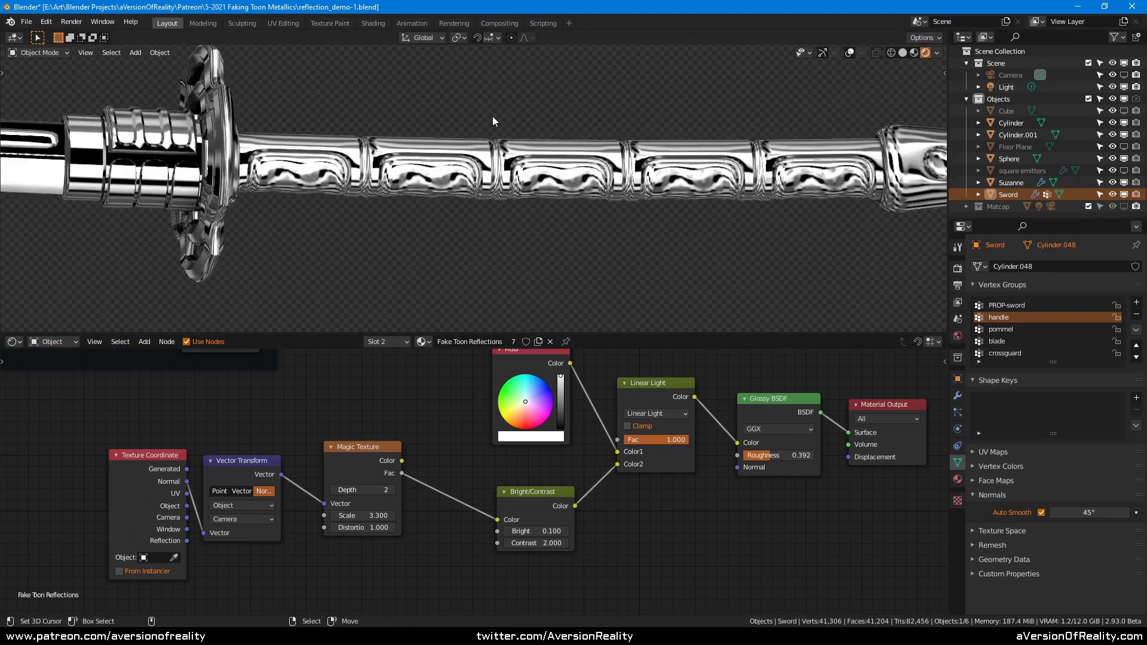
# - Examine the Magic Texture reflections on the sword handle, sphere, Suzanne and cylinder from different distances and angles
pyautogui.scroll(-2, 492, 121)
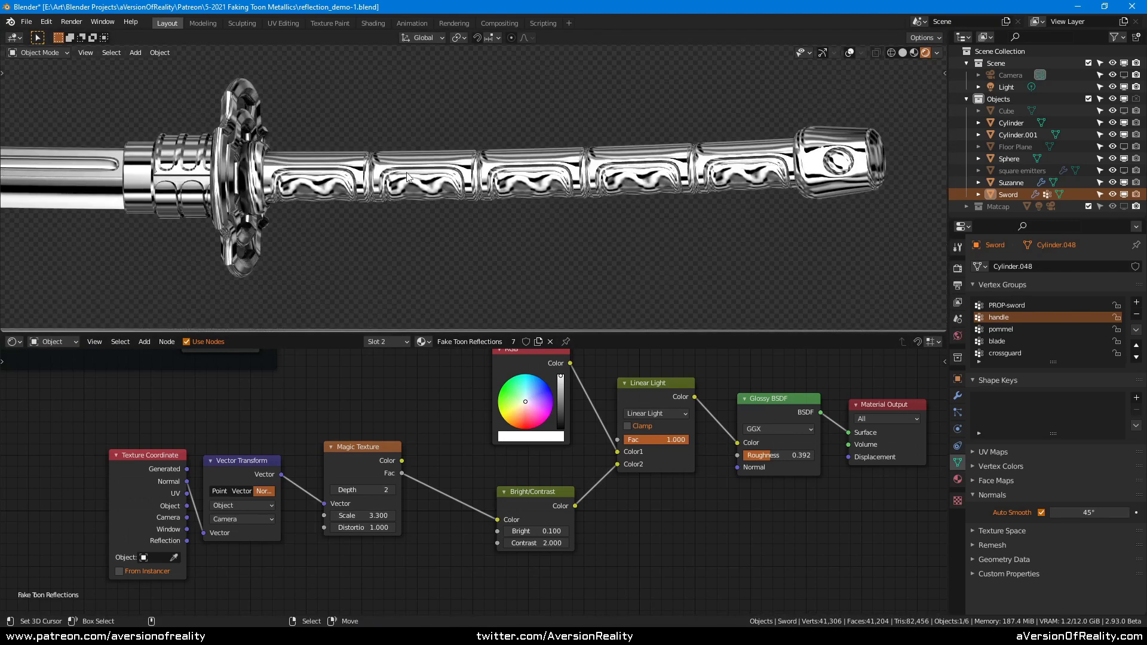
pyautogui.scroll(-2, 638, 165)
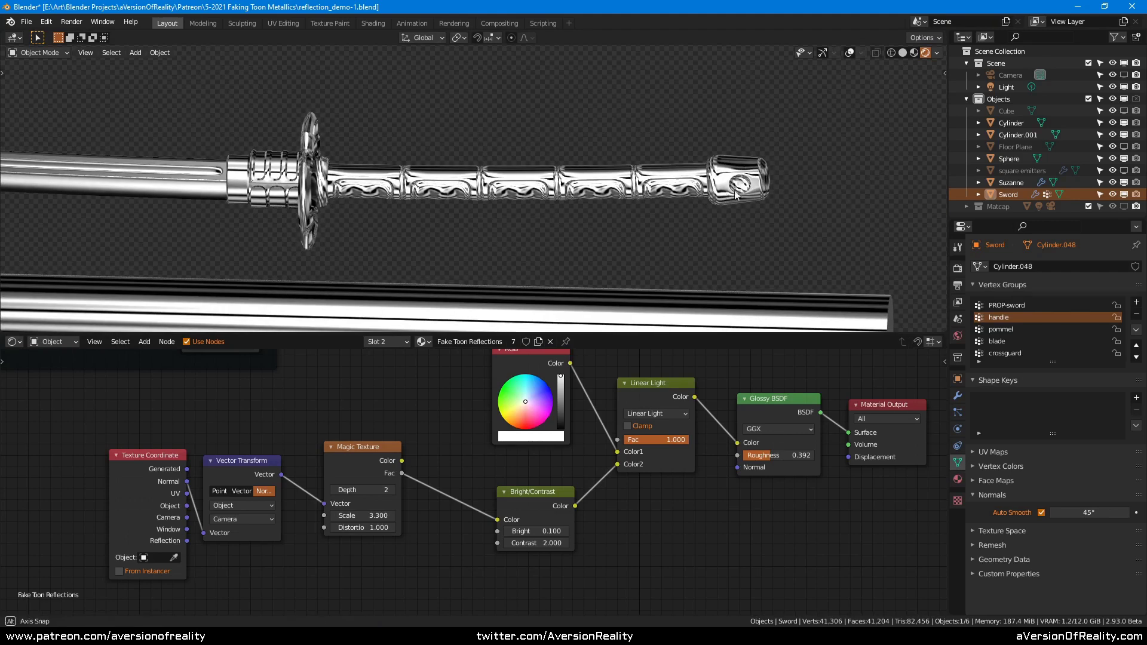
pyautogui.moveTo(736, 194); pyautogui.dragTo(750, 191, button='middle')
pyautogui.scroll(-3, 750, 191)
pyautogui.keyDown('shift'); pyautogui.moveTo(741, 281); pyautogui.dragTo(776, 60, button='middle'); pyautogui.keyUp('shift')
pyautogui.moveTo(579, 90); pyautogui.dragTo(560, 143, button='middle')
pyautogui.moveTo(363, 454); pyautogui.dragTo(360, 462)
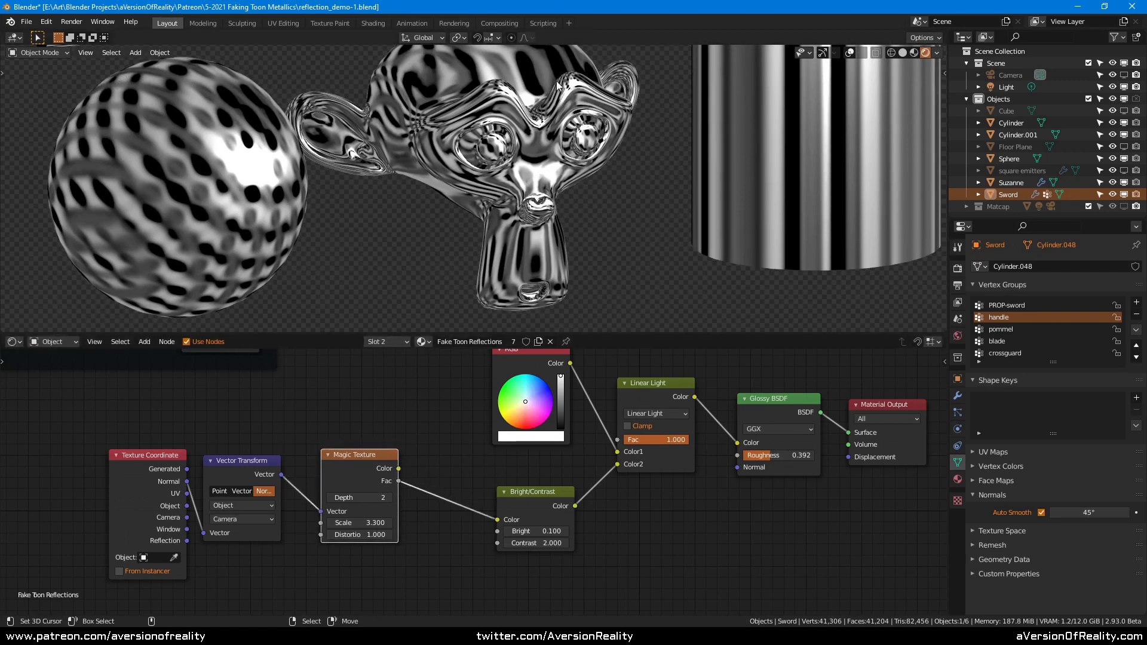
pyautogui.keyDown('shift'); pyautogui.moveTo(557, 81); pyautogui.dragTo(550, 143, button='middle'); pyautogui.keyUp('shift')
pyautogui.click(393, 420)
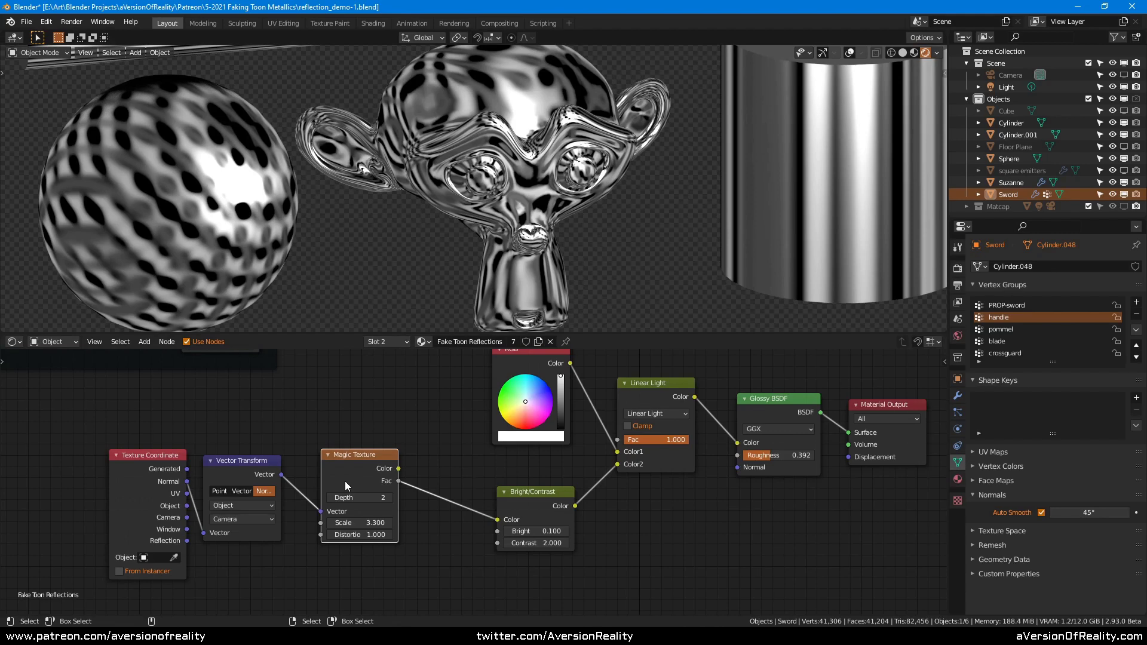
# - Examine the camera-space Magic Texture reflections on the sword, the long rod and the other objects together from changing angles
pyautogui.keyDown('shift'); pyautogui.moveTo(536, 50); pyautogui.dragTo(601, 216, button='middle'); pyautogui.keyUp('shift')
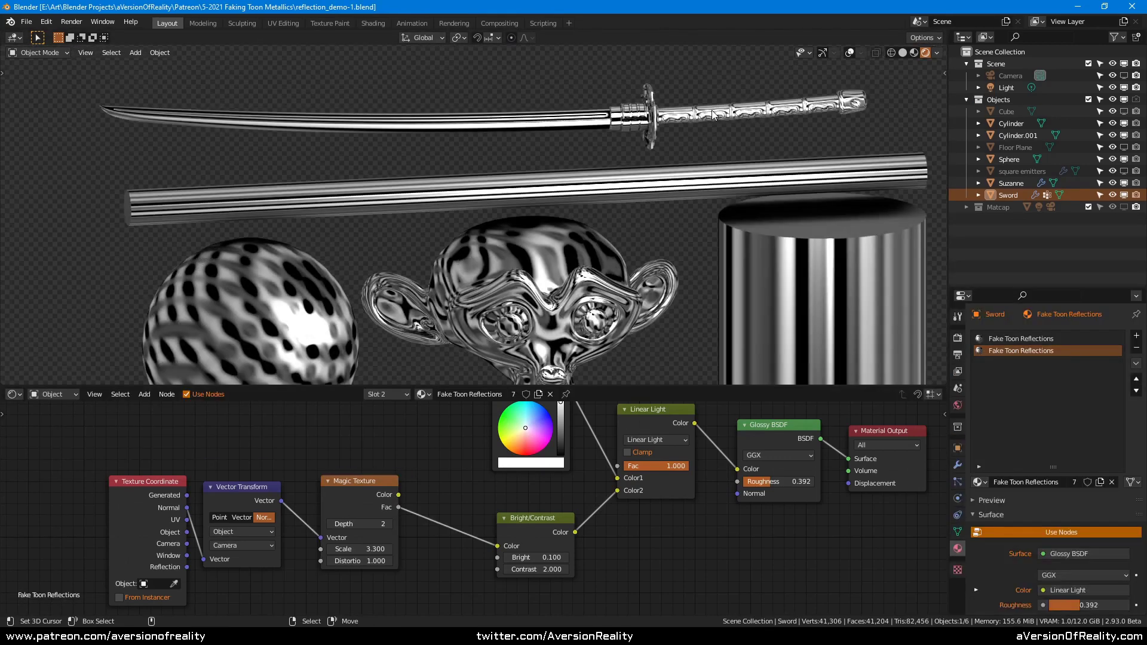
pyautogui.scroll(-5, 723, 111)
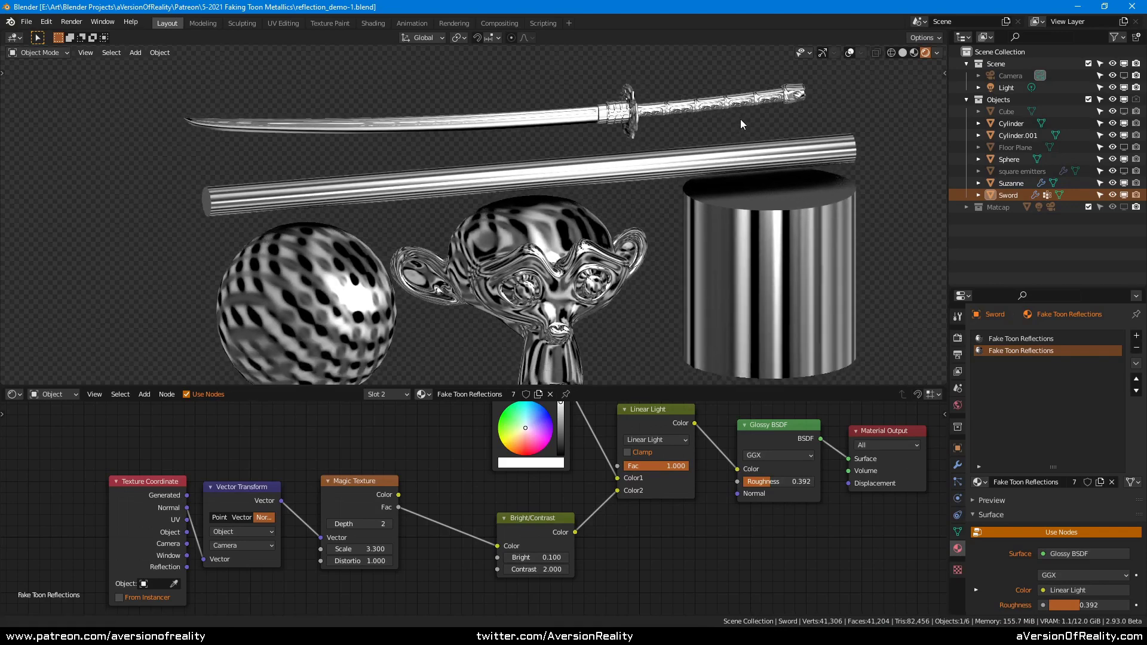
pyautogui.keyDown('shift'); pyautogui.moveTo(773, 127); pyautogui.dragTo(778, 127, button='middle'); pyautogui.keyUp('shift')
pyautogui.scroll(1, 801, 128)
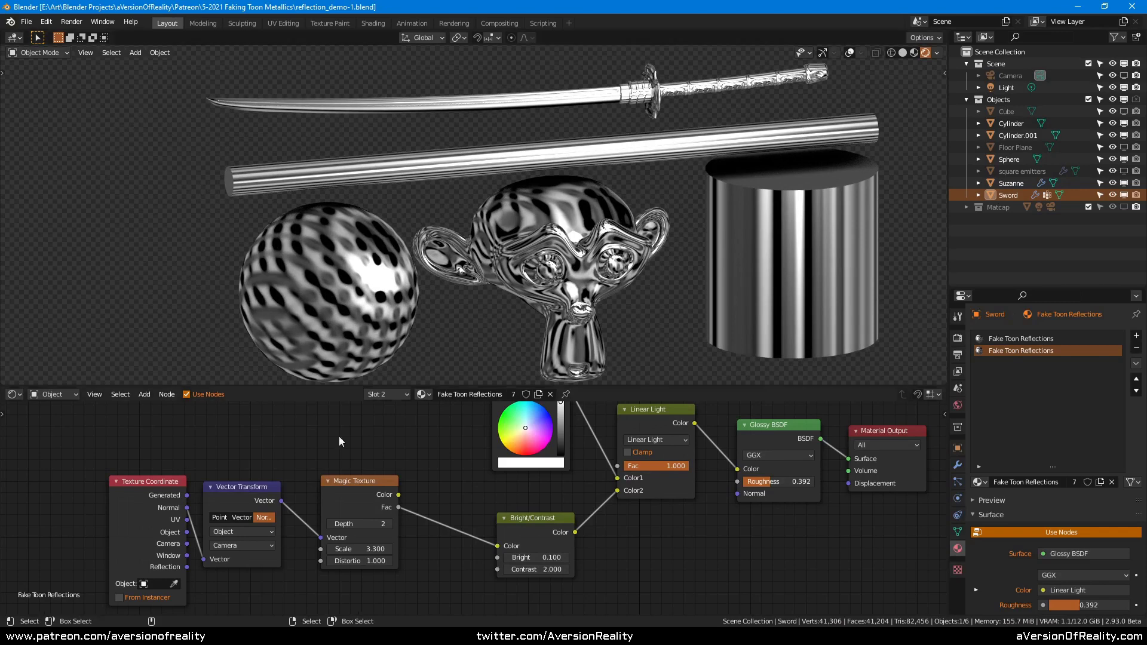
pyautogui.moveTo(154, 526); pyautogui.dragTo(136, 519)
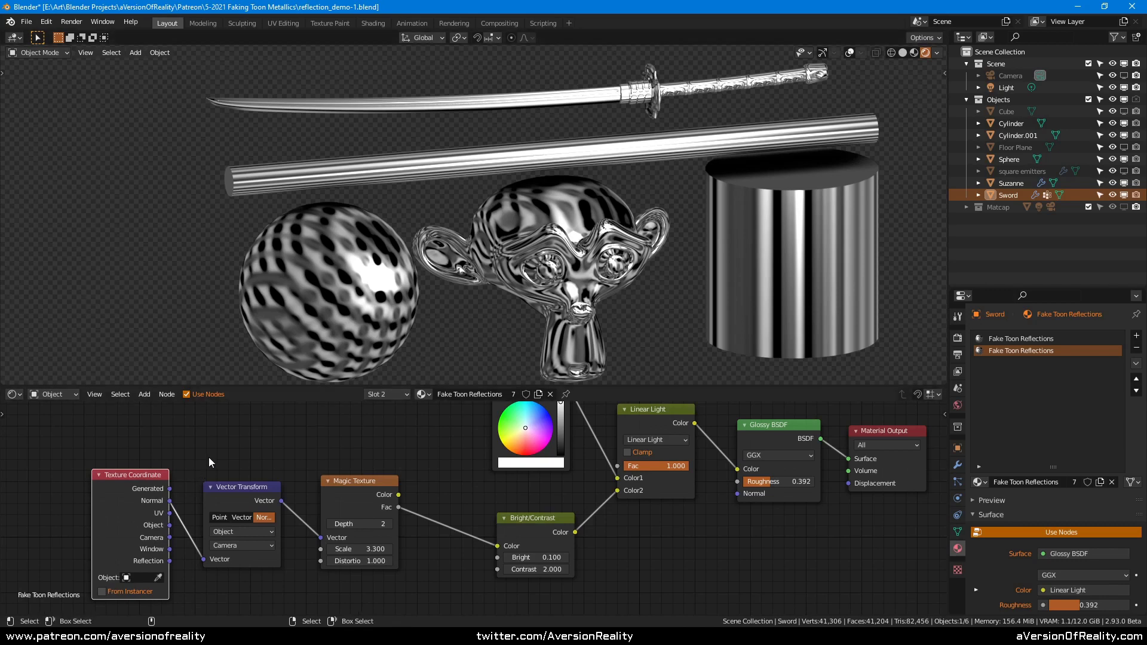
pyautogui.moveTo(673, 220); pyautogui.dragTo(735, 193, button='middle')
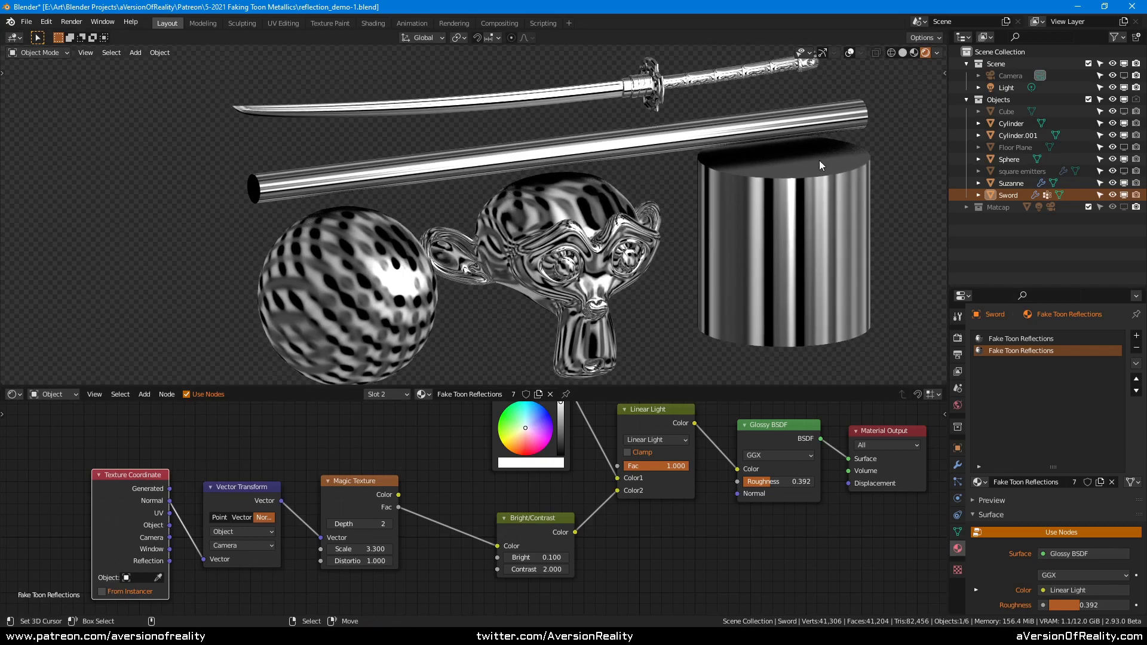
pyautogui.moveTo(819, 160); pyautogui.dragTo(736, 161, button='middle')
pyautogui.moveTo(768, 152); pyautogui.dragTo(794, 161, button='middle')
pyautogui.scroll(3, 495, 107)
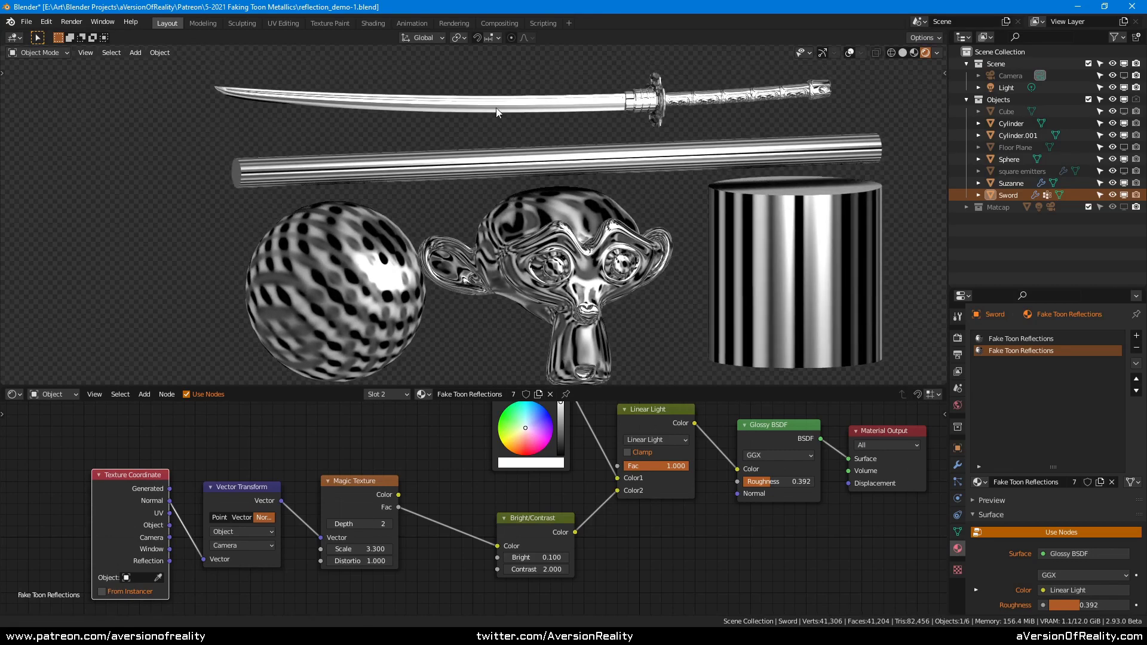
pyautogui.keyDown('shift'); pyautogui.moveTo(625, 157); pyautogui.dragTo(604, 141, button='middle'); pyautogui.keyUp('shift')
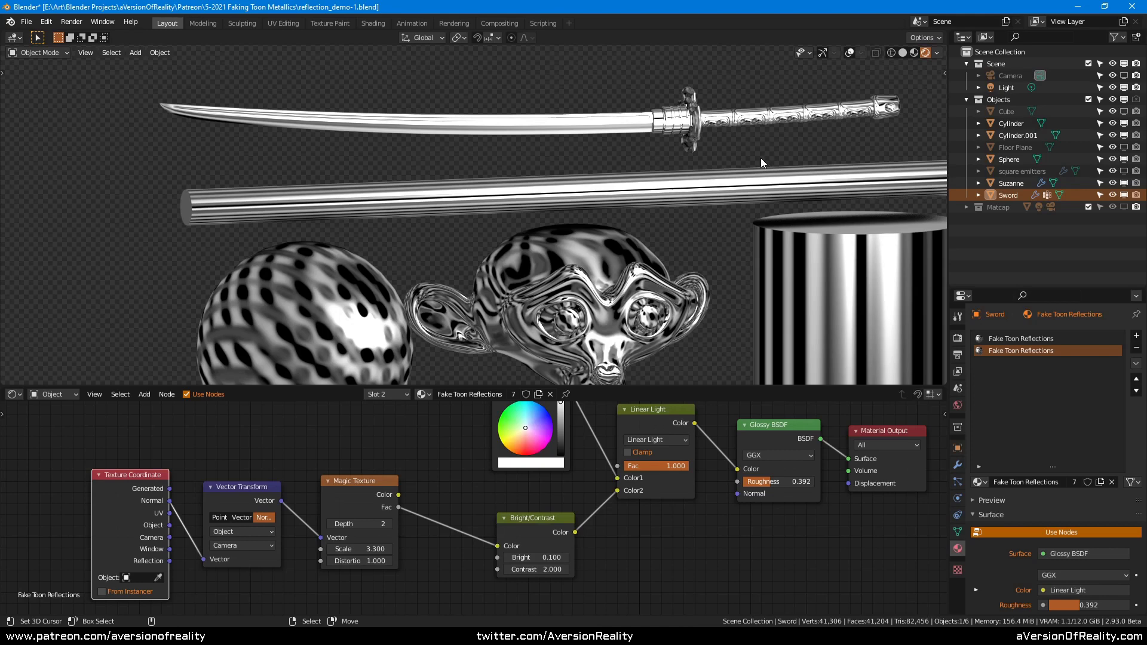
pyautogui.moveTo(761, 158); pyautogui.dragTo(729, 131, button='middle')
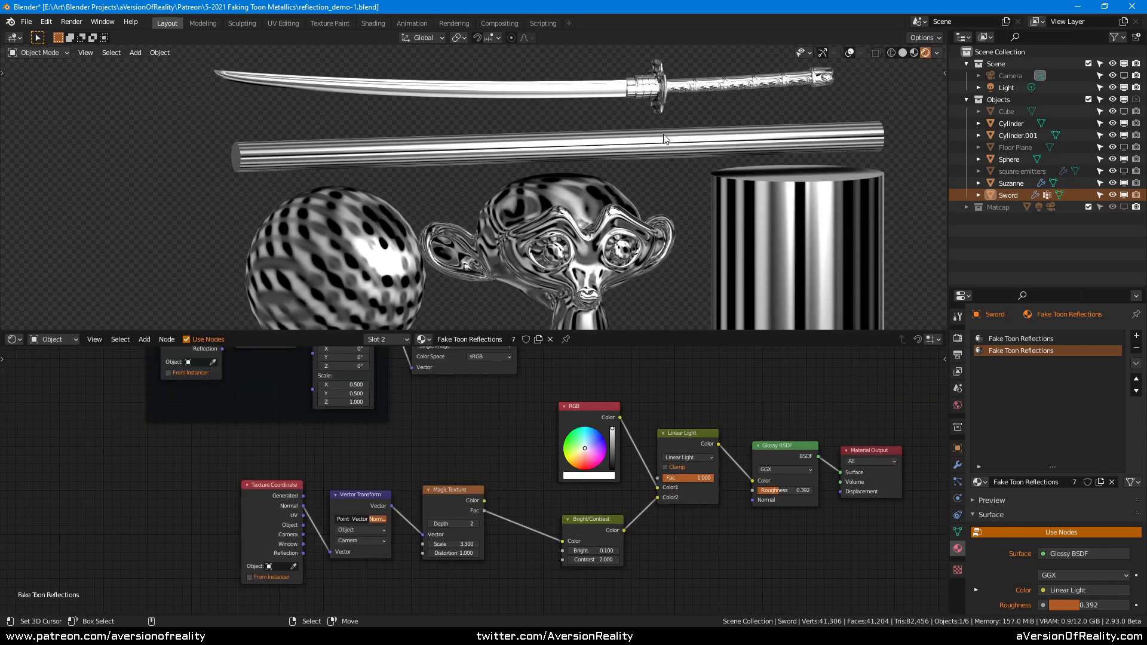
pyautogui.moveTo(711, 144)
pyautogui.mouseDown(button='middle')
pyautogui.moveTo(686, 145)
pyautogui.moveTo(677, 163)
pyautogui.moveTo(670, 149)
pyautogui.moveTo(729, 164)
pyautogui.moveTo(758, 148)
pyautogui.moveTo(715, 164)
pyautogui.mouseUp(button='middle')
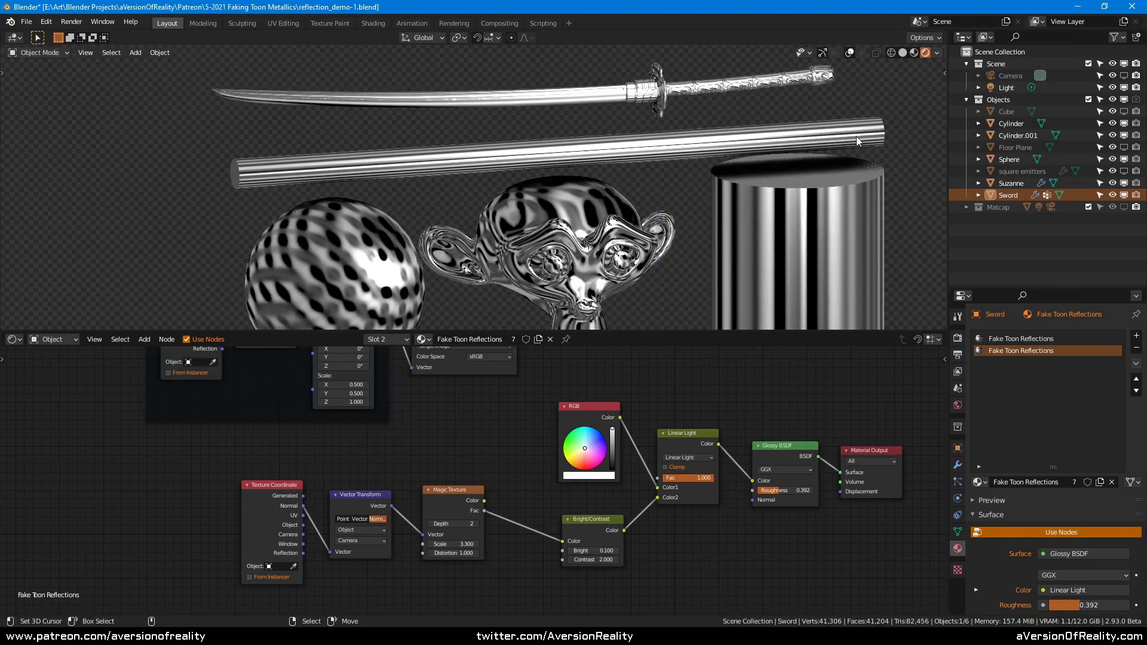
# - Review the procedural node chain from Texture Coordinate to Glossy BSDF and compare it with the reflections on the objects
pyautogui.moveTo(715, 386); pyautogui.dragTo(714, 403, button='middle')
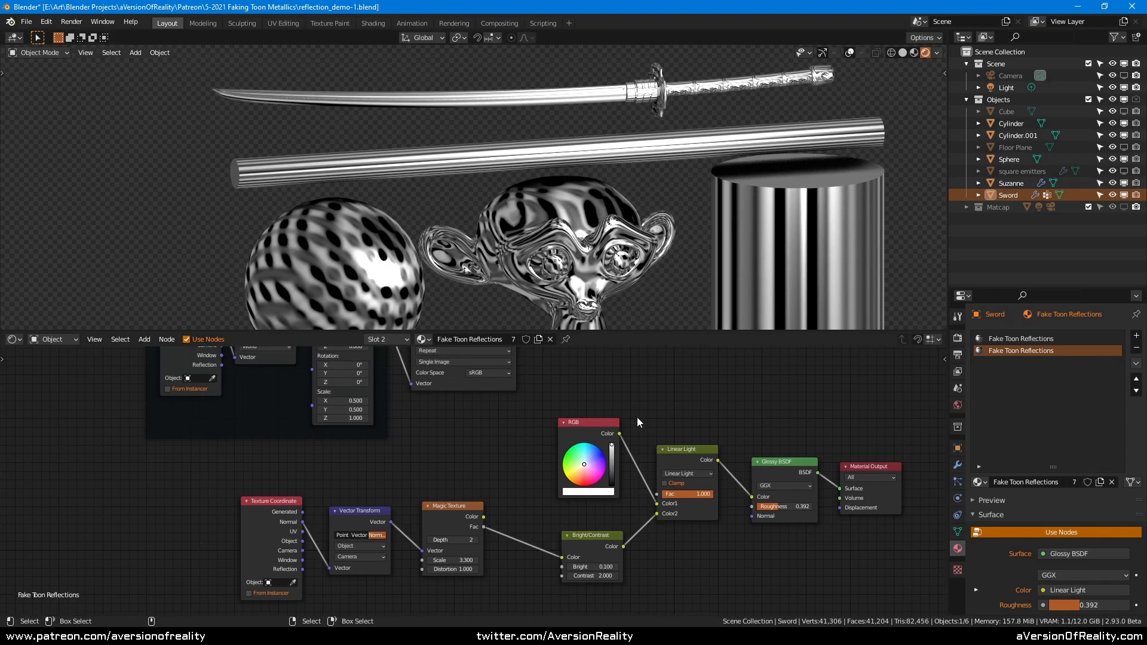
pyautogui.moveTo(481, 452); pyautogui.dragTo(516, 414, button='middle')
pyautogui.click(368, 482)
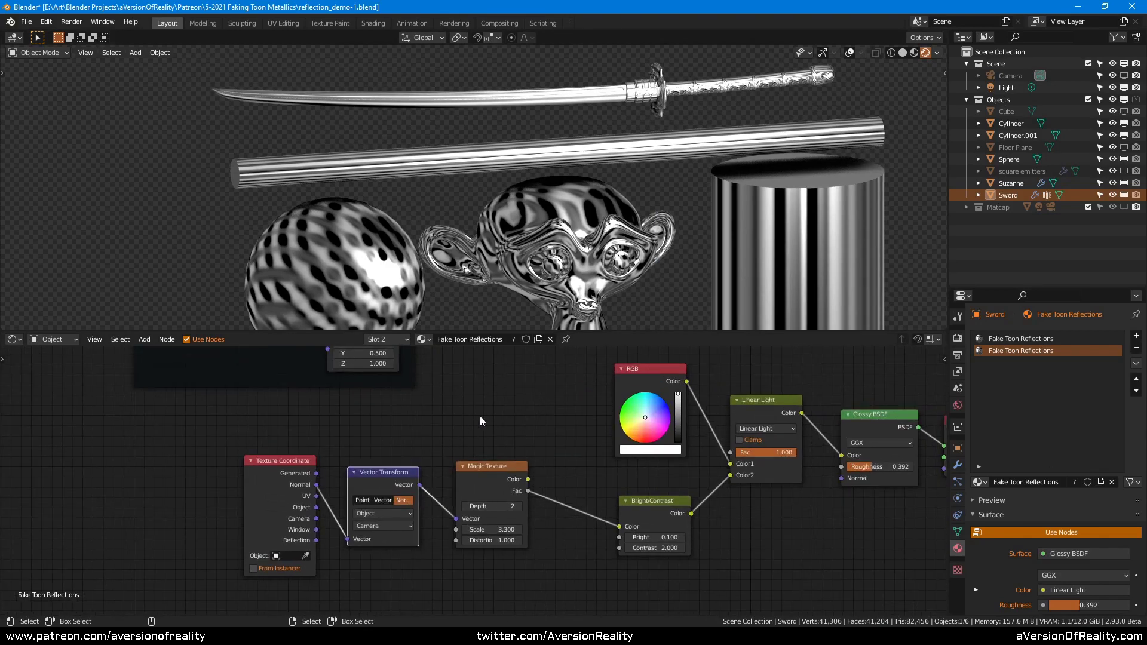
pyautogui.scroll(1, 479, 414)
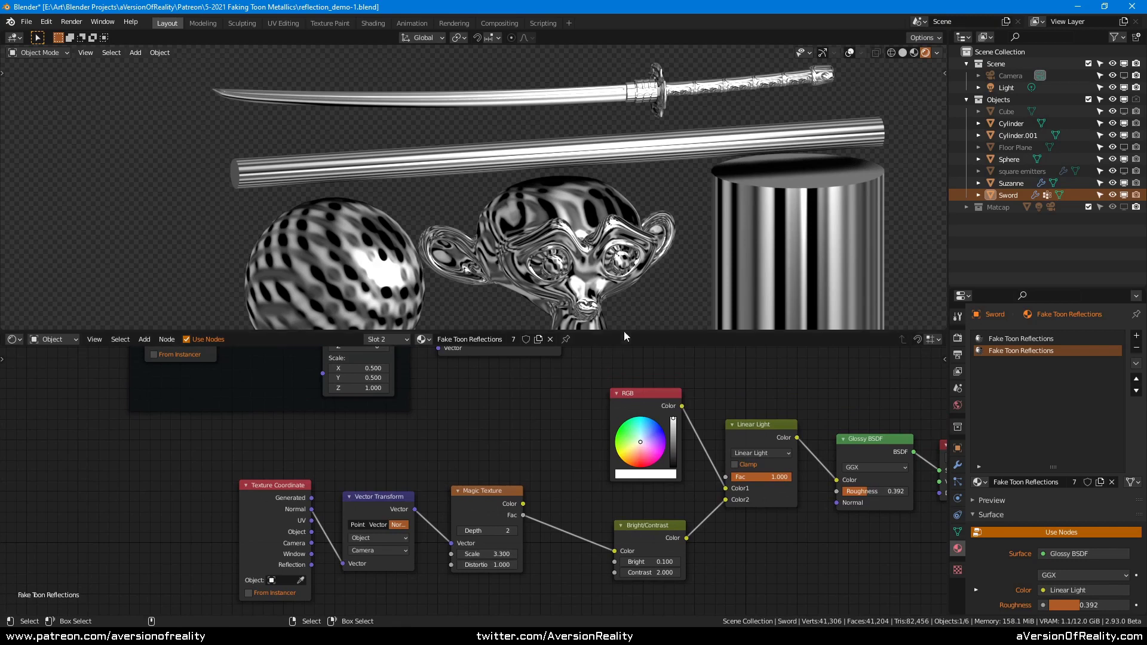
pyautogui.moveTo(625, 330); pyautogui.dragTo(625, 342)
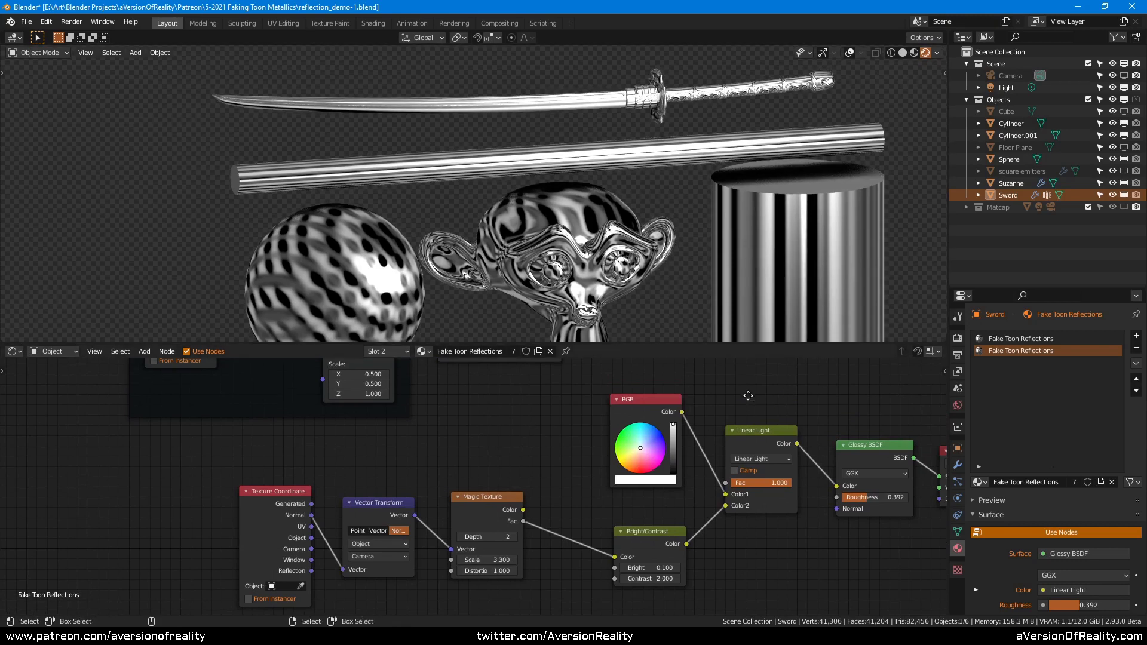
pyautogui.moveTo(747, 396); pyautogui.dragTo(738, 450, button='middle')
pyautogui.moveTo(703, 116); pyautogui.dragTo(661, 134, button='middle')
pyautogui.moveTo(676, 389); pyautogui.dragTo(608, 273, button='middle')
pyautogui.scroll(3, 611, 145)
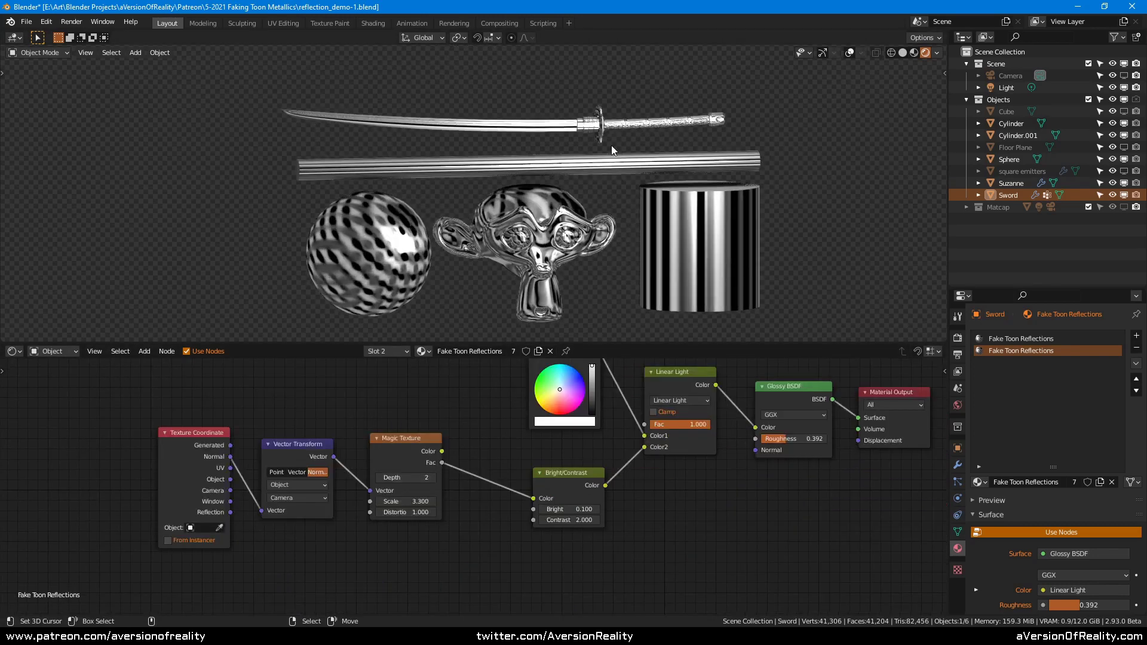
# - Try the Texture Coordinate's Generated and Object outputs directly as the Magic Texture's Vector input, bypassing the Vector Transform node
pyautogui.scroll(2, 348, 415)
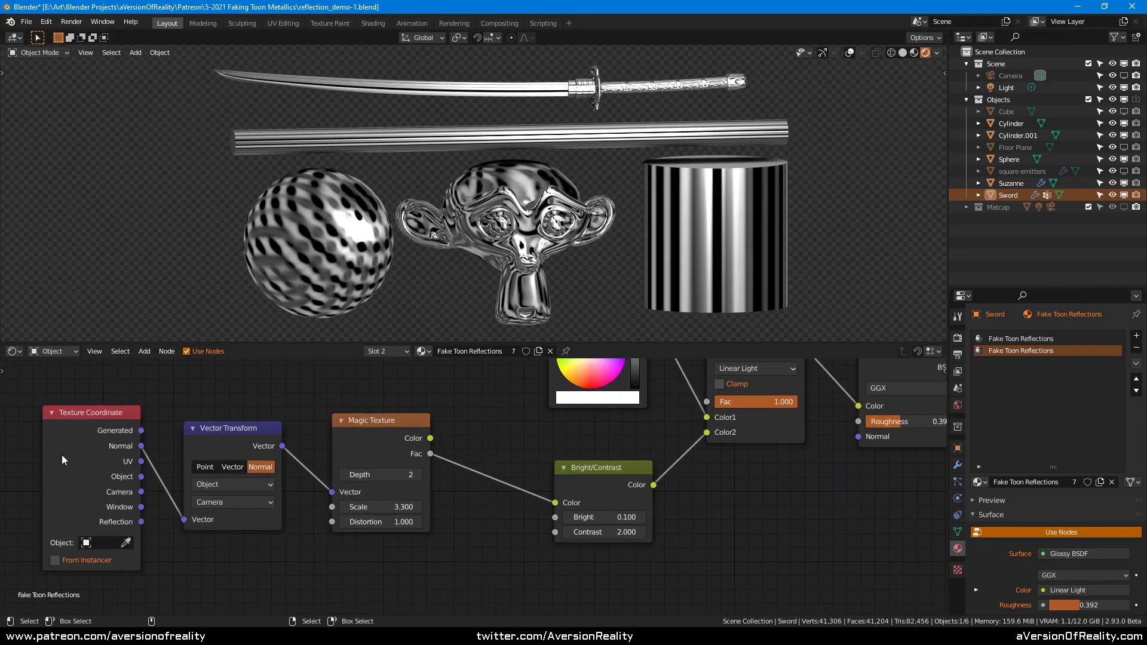
pyautogui.moveTo(163, 403); pyautogui.dragTo(210, 403, button='middle')
pyautogui.click(260, 435)
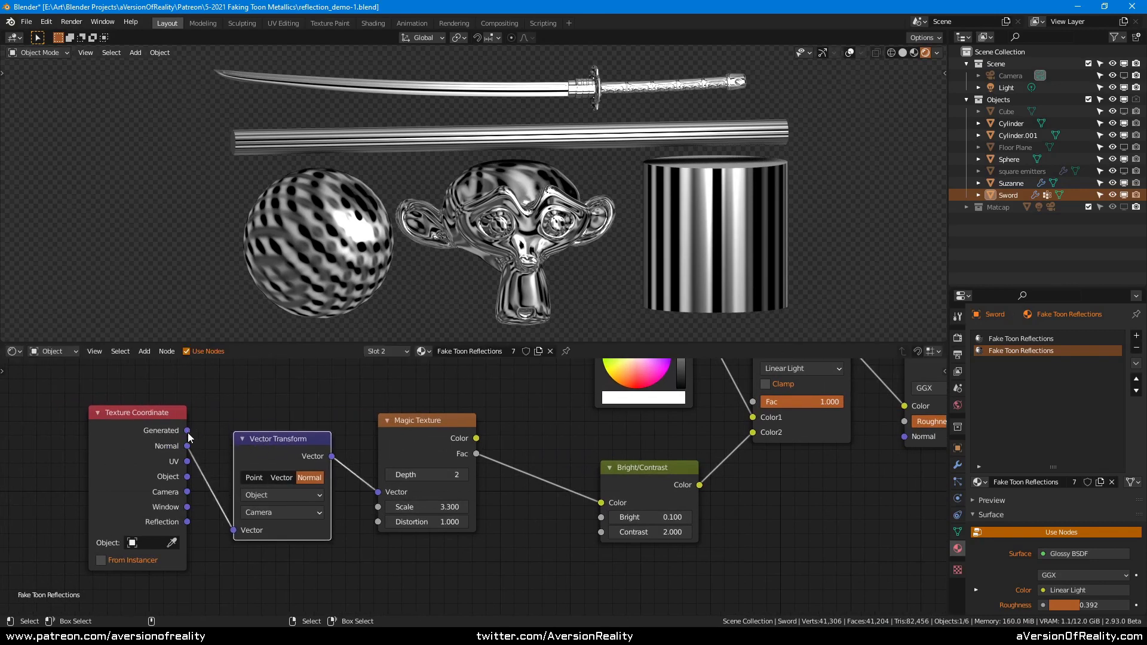
pyautogui.moveTo(188, 431); pyautogui.dragTo(379, 492)
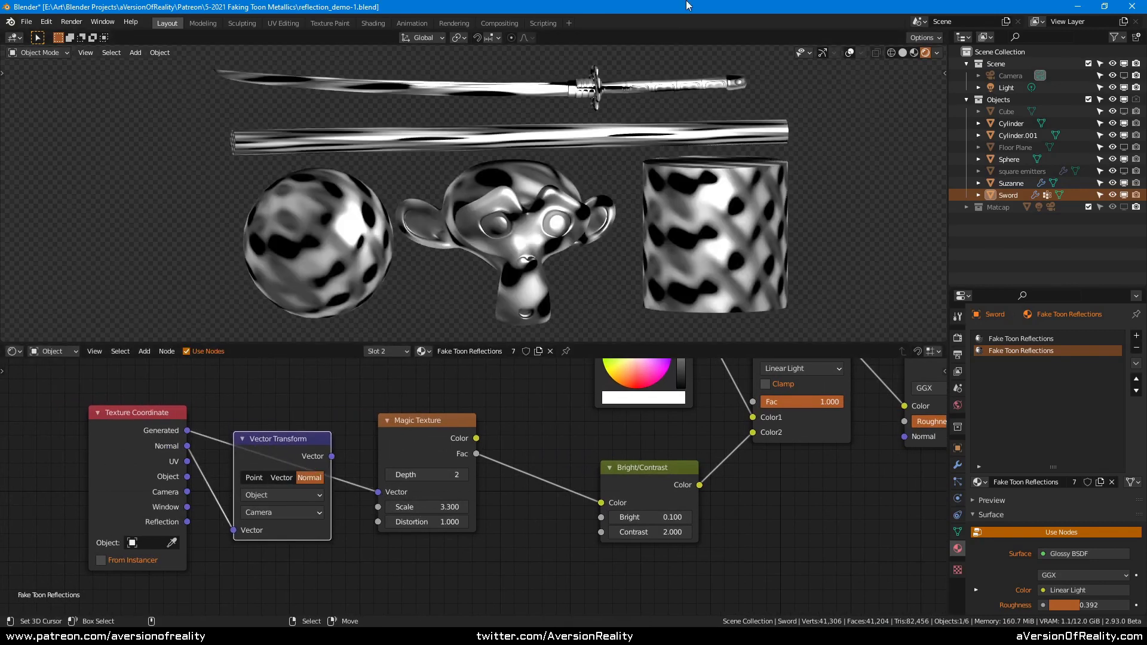
pyautogui.moveTo(633, 153); pyautogui.dragTo(690, 126, button='middle')
pyautogui.moveTo(187, 477); pyautogui.dragTo(378, 492)
pyautogui.moveTo(690, 145); pyautogui.dragTo(830, 149, button='middle')
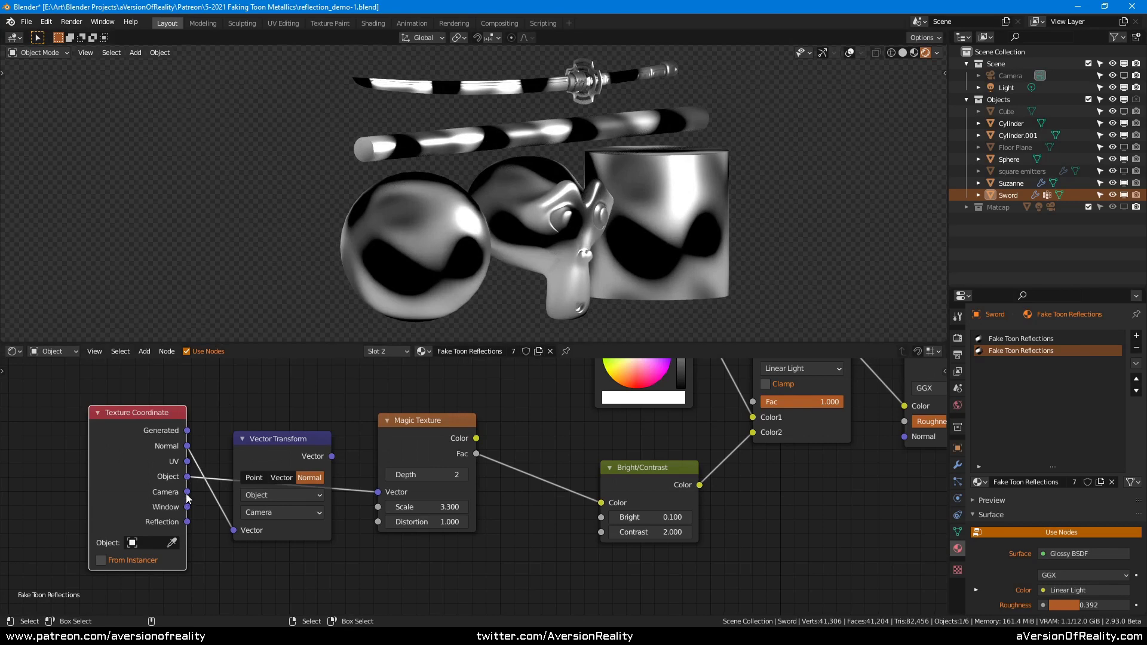
# - Try the Texture Coordinate's Camera output as the Magic Texture's Vector input and test it by rotating the sword around global Z
pyautogui.moveTo(187, 491); pyautogui.dragTo(378, 492)
pyautogui.moveTo(759, 127); pyautogui.dragTo(657, 95, button='middle')
pyautogui.press('r')
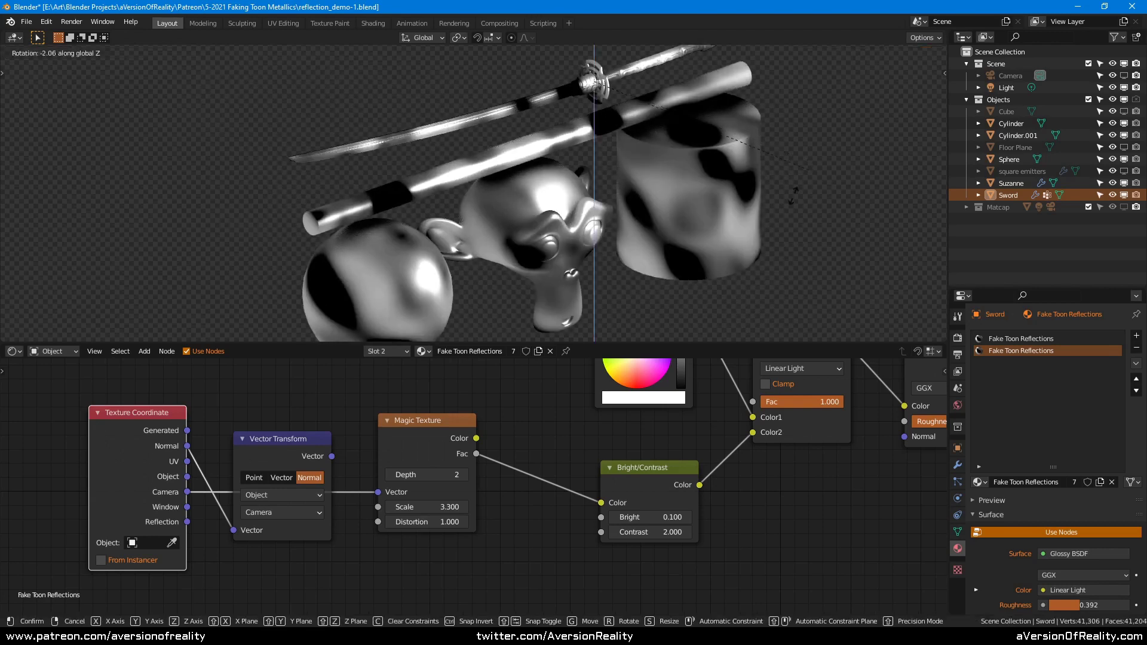
pyautogui.press('z')
pyautogui.rightClick(771, 95)
pyautogui.moveTo(704, 214); pyautogui.dragTo(747, 167, button='middle')
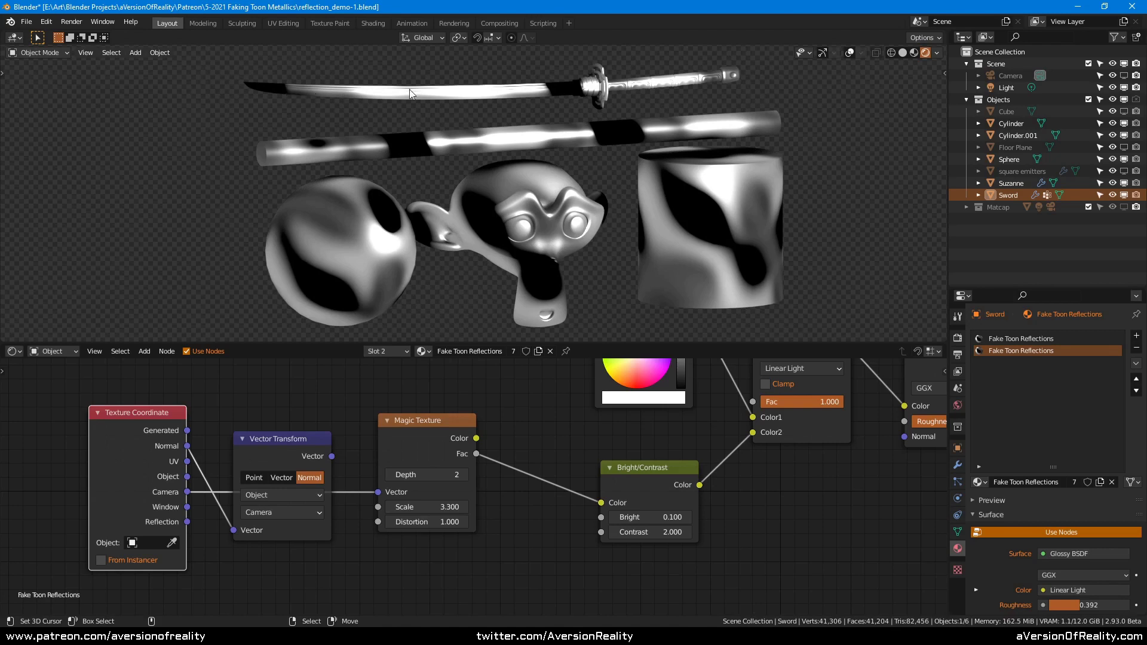
# - Connect the Texture Coordinate's Normal output directly to the Magic Texture's Vector input
pyautogui.moveTo(189, 449)
pyautogui.mouseDown()
pyautogui.moveTo(508, 482)
pyautogui.moveTo(386, 474)
pyautogui.mouseUp()
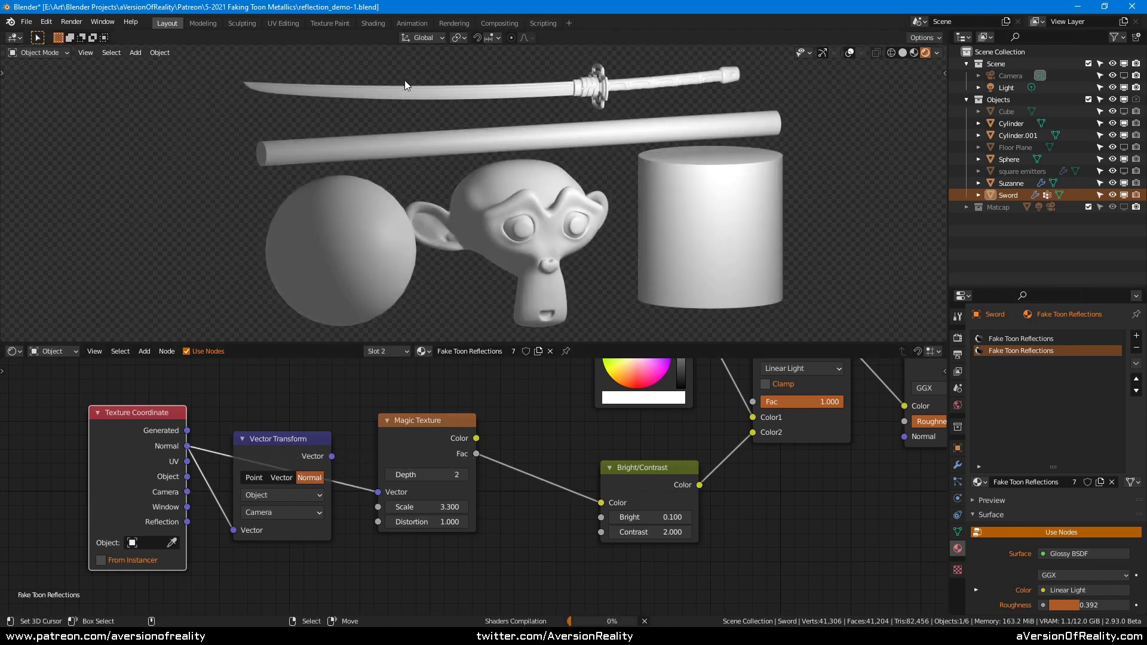
pyautogui.press('Home')
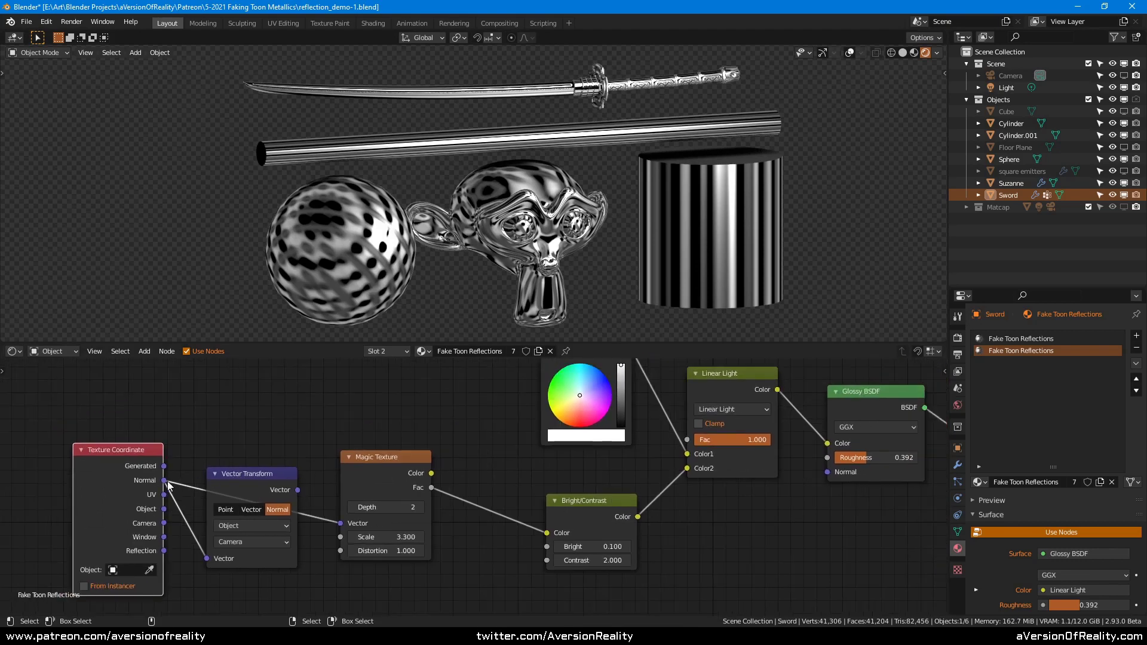
pyautogui.scroll(-1, 351, 471)
# - Preview the Normal output through the Material Output's Surface on all objects, and reconnect the Glossy BSDF to Surface
pyautogui.moveTo(210, 481); pyautogui.dragTo(889, 439)
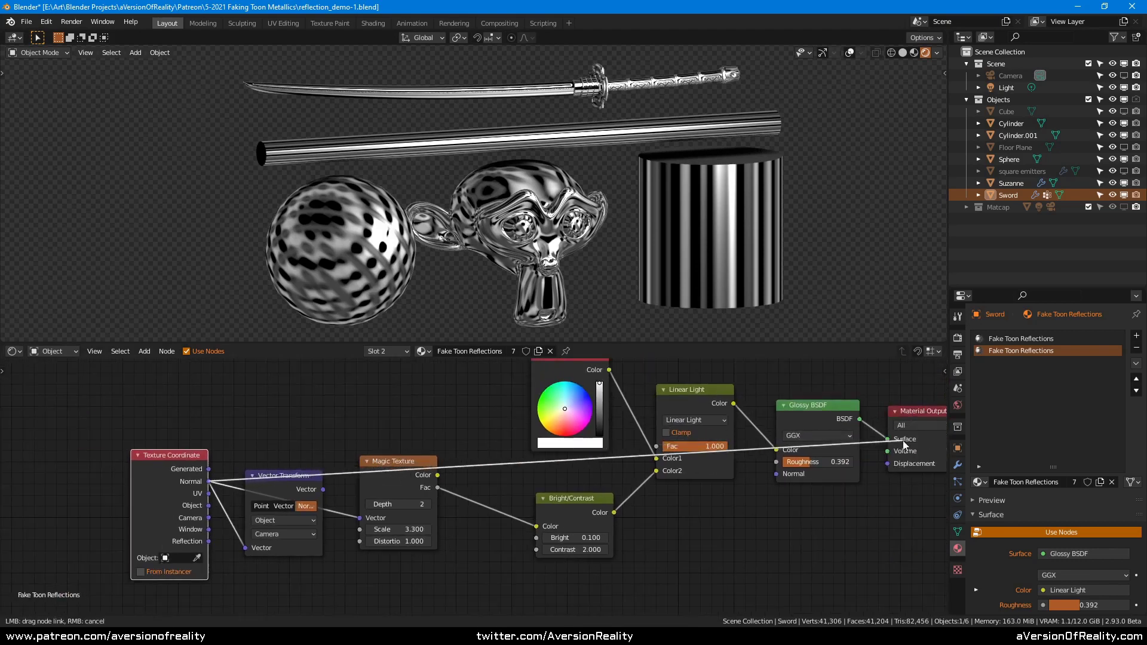
pyautogui.moveTo(711, 138); pyautogui.dragTo(607, 105, button='middle')
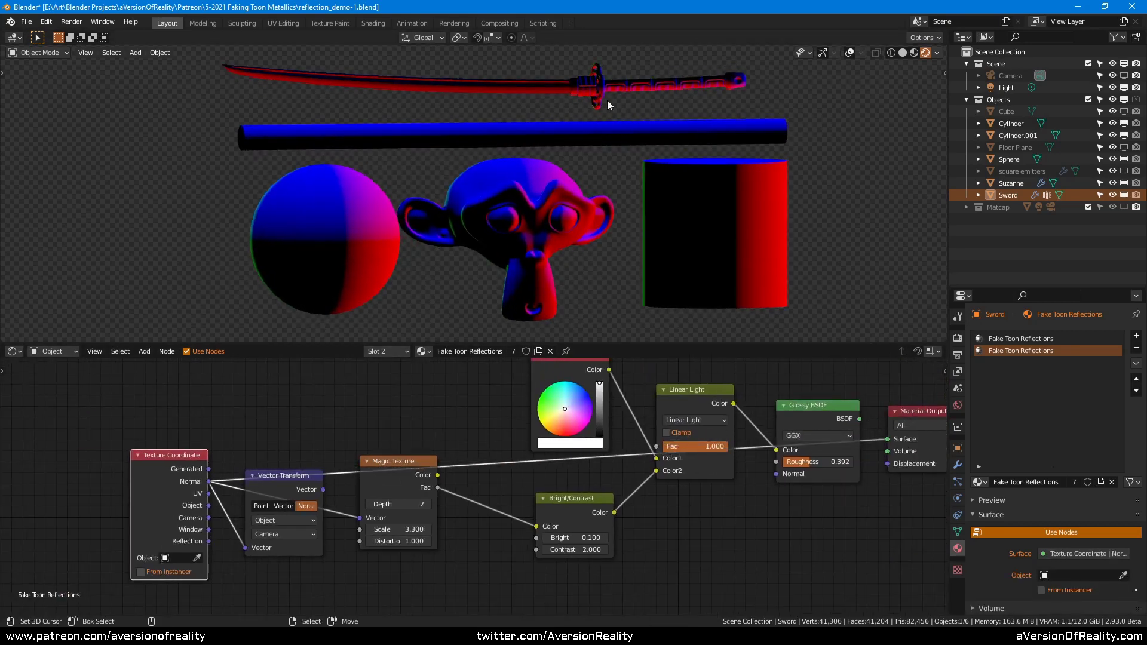
pyautogui.keyDown('shift'); pyautogui.moveTo(535, 89); pyautogui.dragTo(536, 90, button='middle'); pyautogui.keyUp('shift')
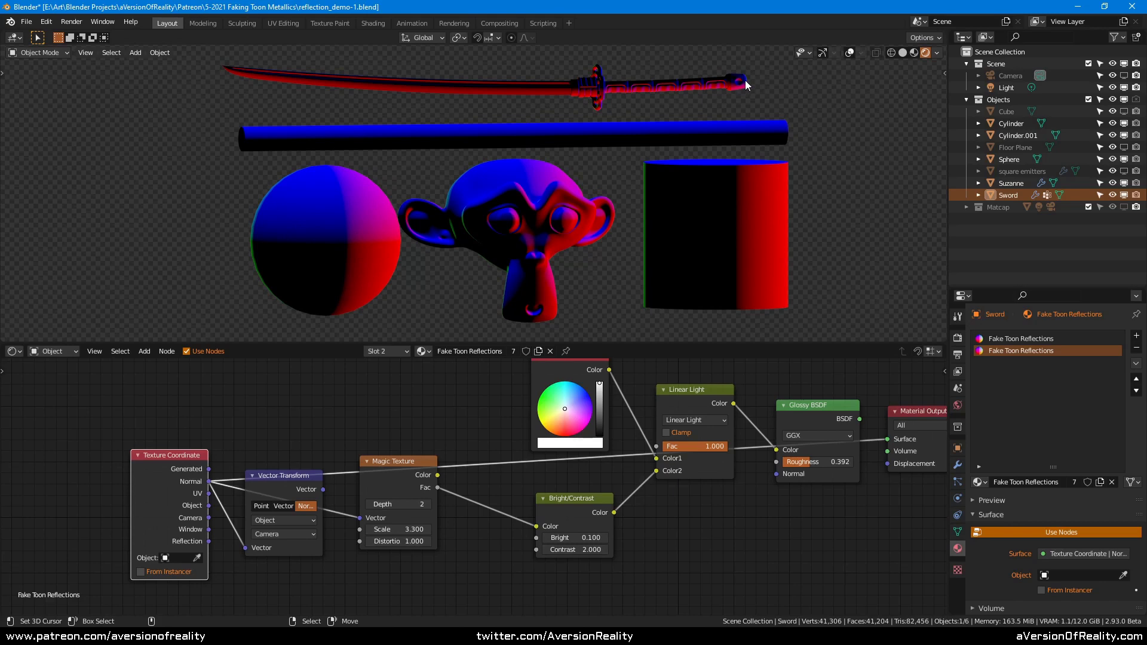
pyautogui.moveTo(746, 85); pyautogui.dragTo(687, 133, button='middle')
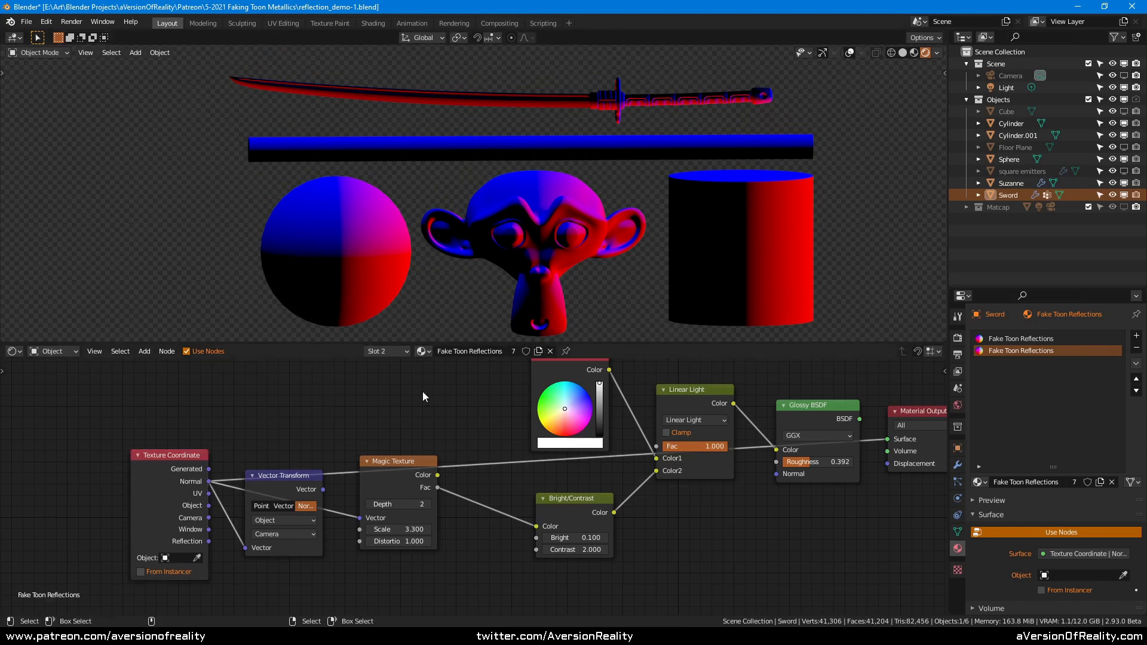
pyautogui.moveTo(858, 419); pyautogui.dragTo(891, 436)
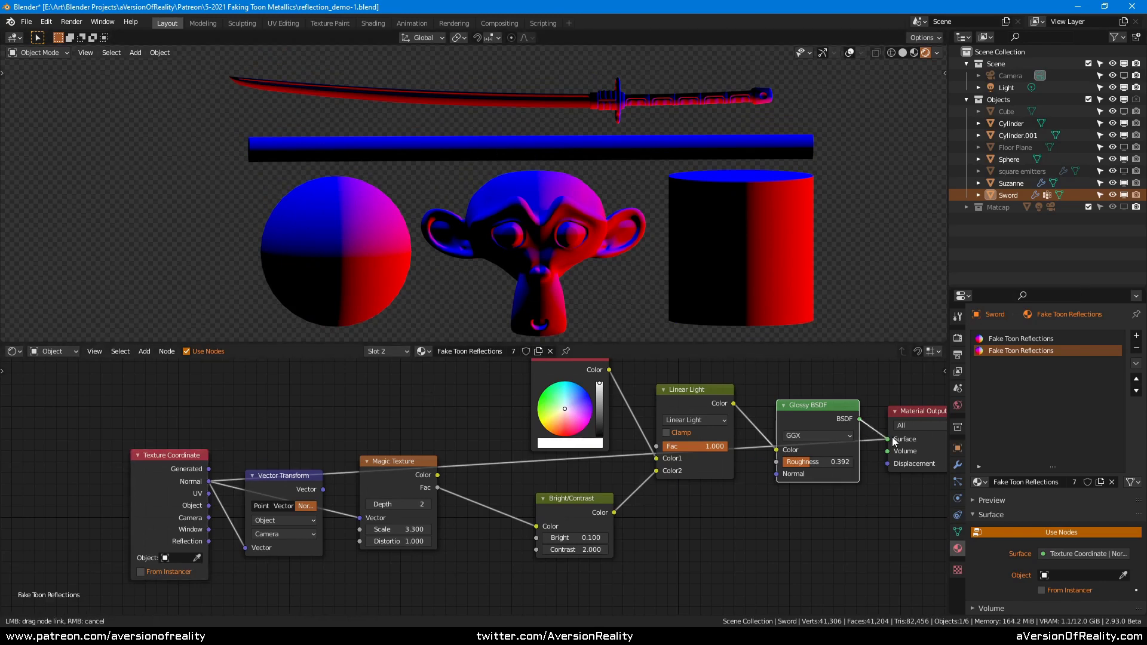
pyautogui.scroll(-2, 653, 183)
pyautogui.scroll(1, 230, 458)
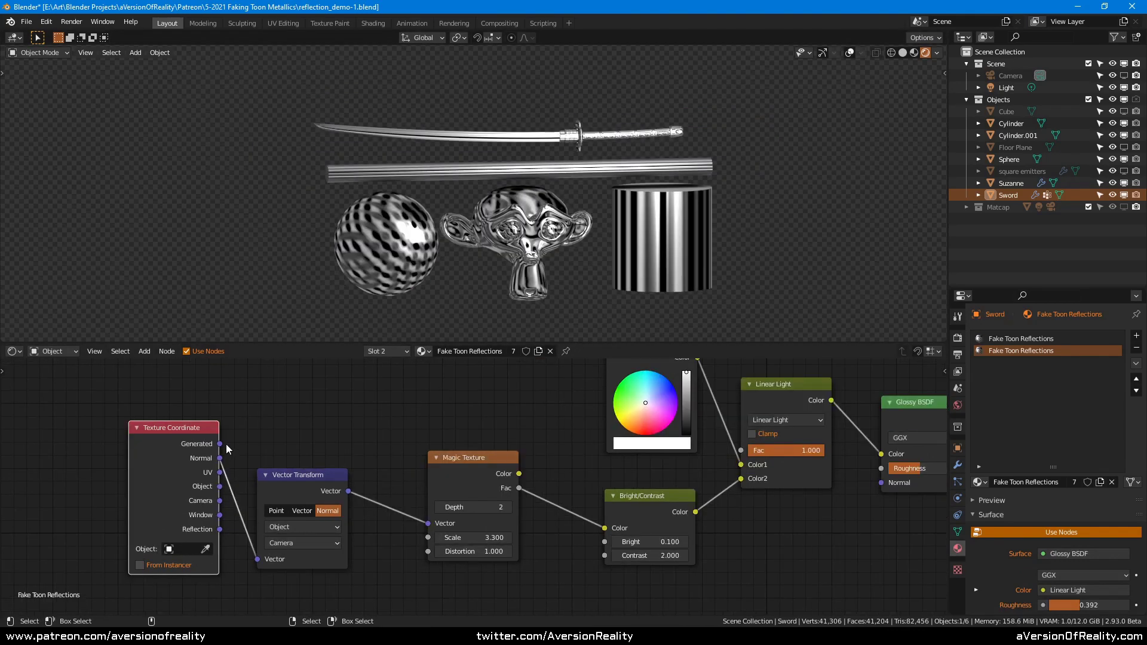
# - Connect the Texture Coordinate's Generated output to the Magic Texture's Vector input and delete the Vector Transform node
pyautogui.moveTo(221, 444); pyautogui.dragTo(427, 523)
pyautogui.click(308, 480)
pyautogui.press('x')
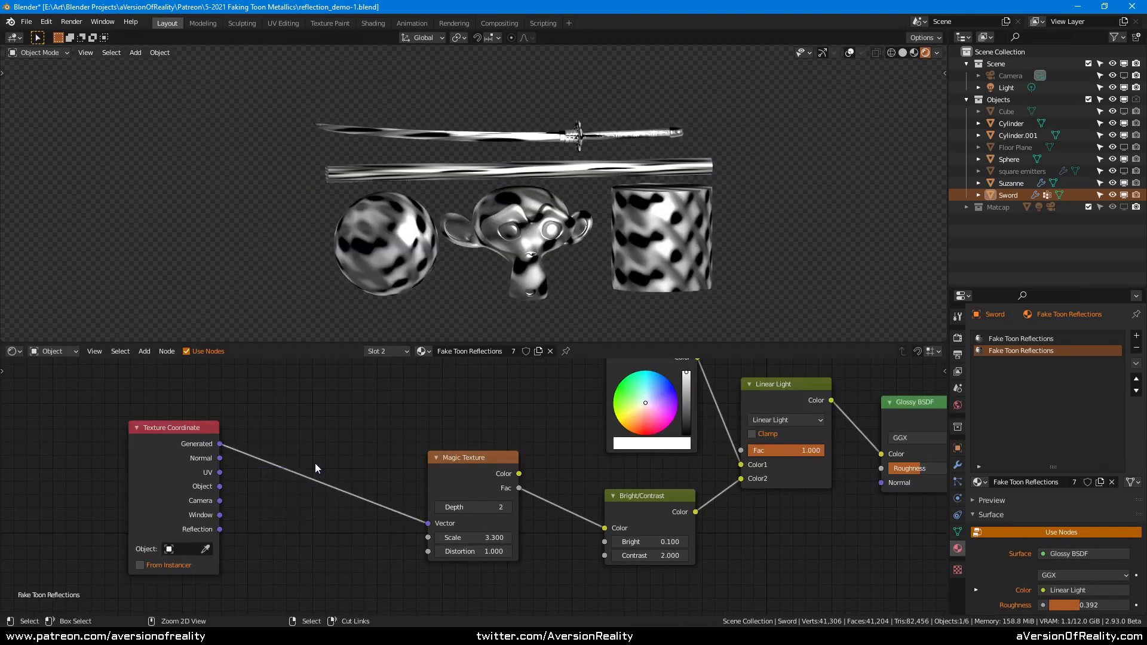
pyautogui.moveTo(185, 445); pyautogui.dragTo(220, 440)
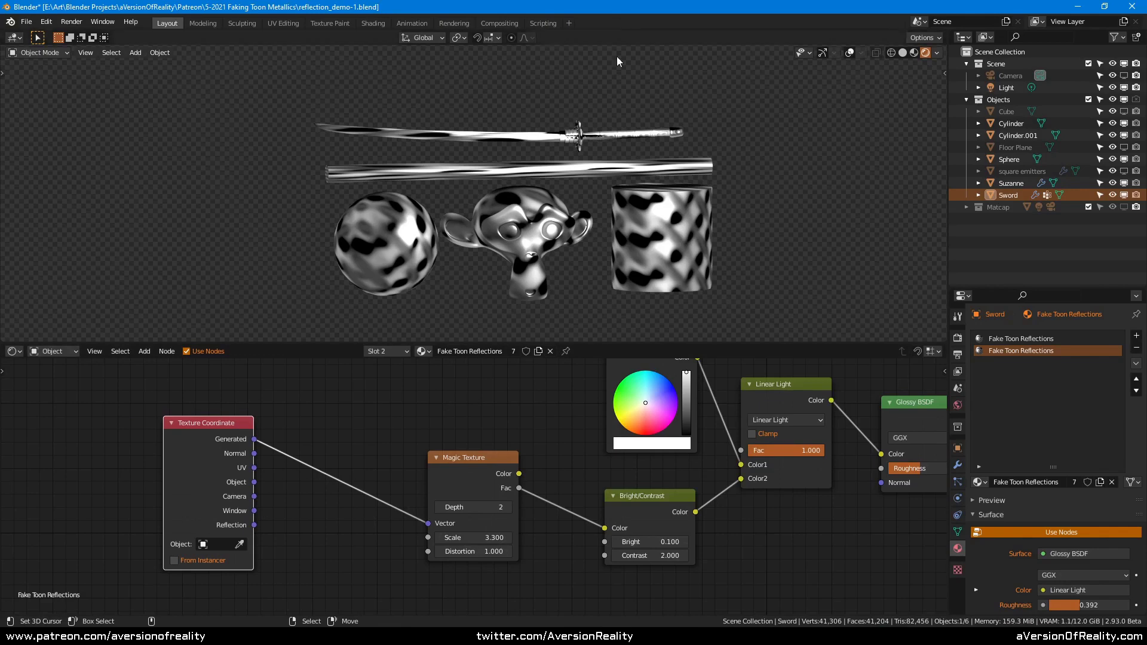
# - Insert a Mapping node between the Texture Coordinate and Magic Texture nodes, and set its type to Texture
pyautogui.scroll(1, 607, 166)
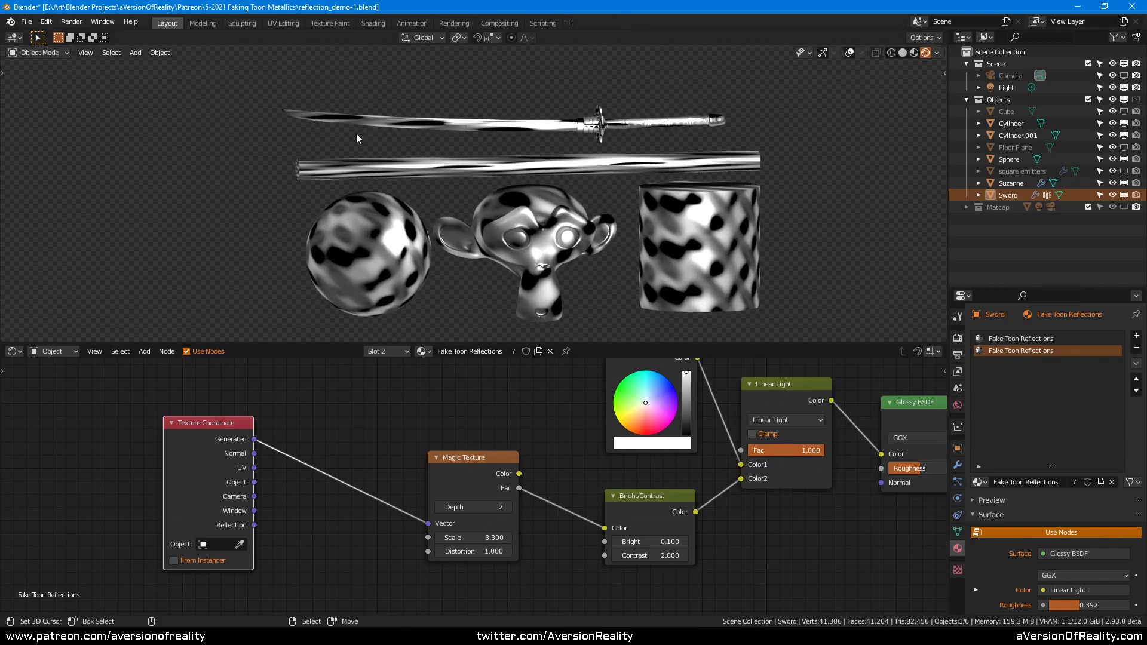
pyautogui.press('g')
pyautogui.click(321, 431)
pyautogui.hotkey('shift', 'a')
pyautogui.moveTo(321, 433)
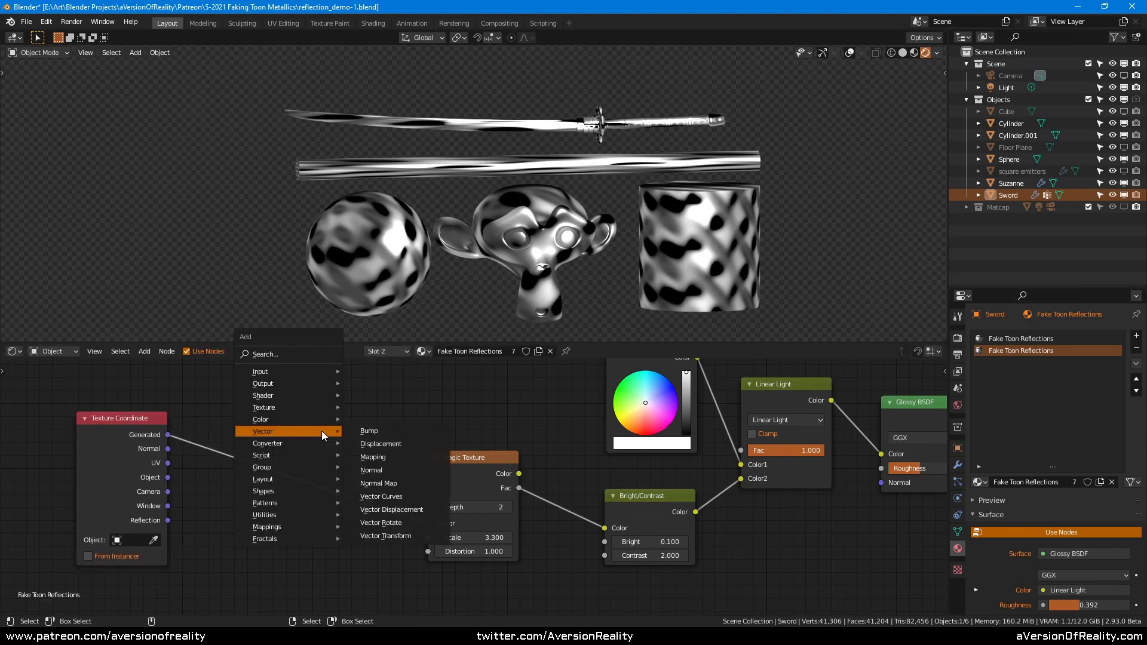
pyautogui.click(391, 457)
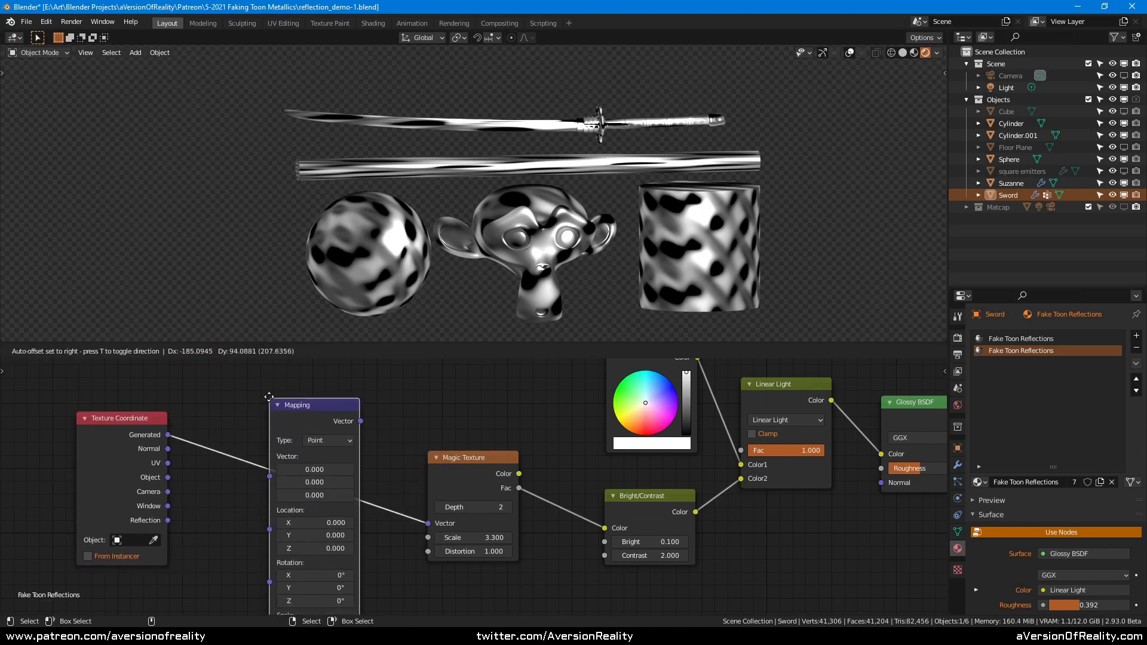
pyautogui.click(254, 371)
pyautogui.click(318, 418)
pyautogui.click(315, 440)
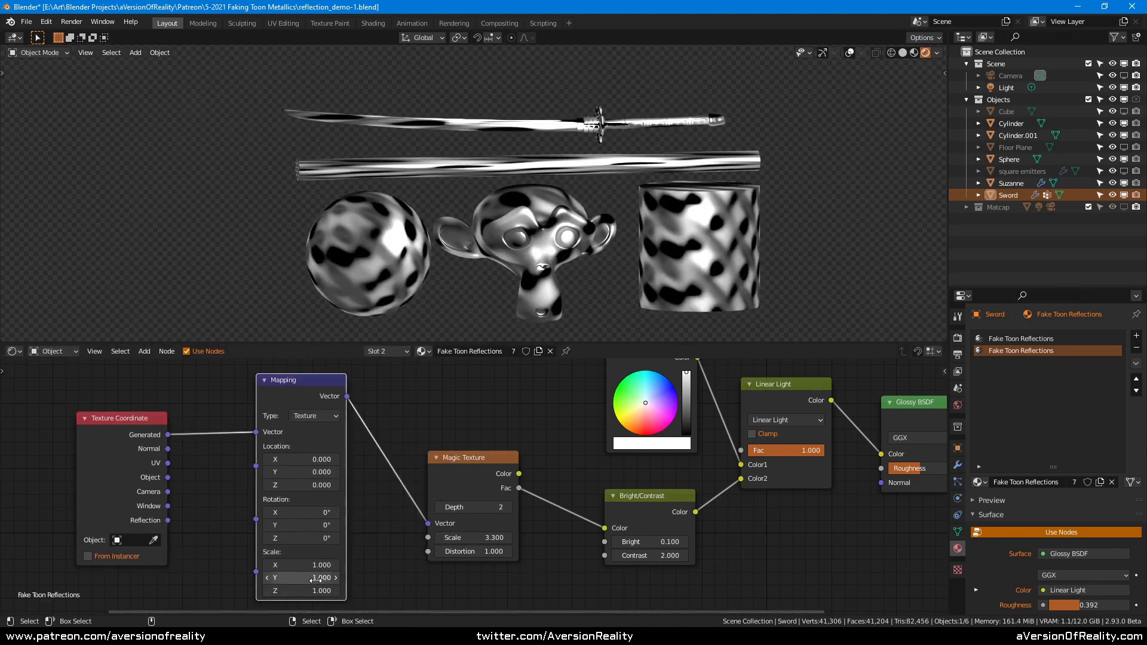
# - Set the Mapping node's Z scale to 4.4
pyautogui.moveTo(301, 577); pyautogui.dragTo(349, 591)
pyautogui.press('Return')
pyautogui.press('Return')
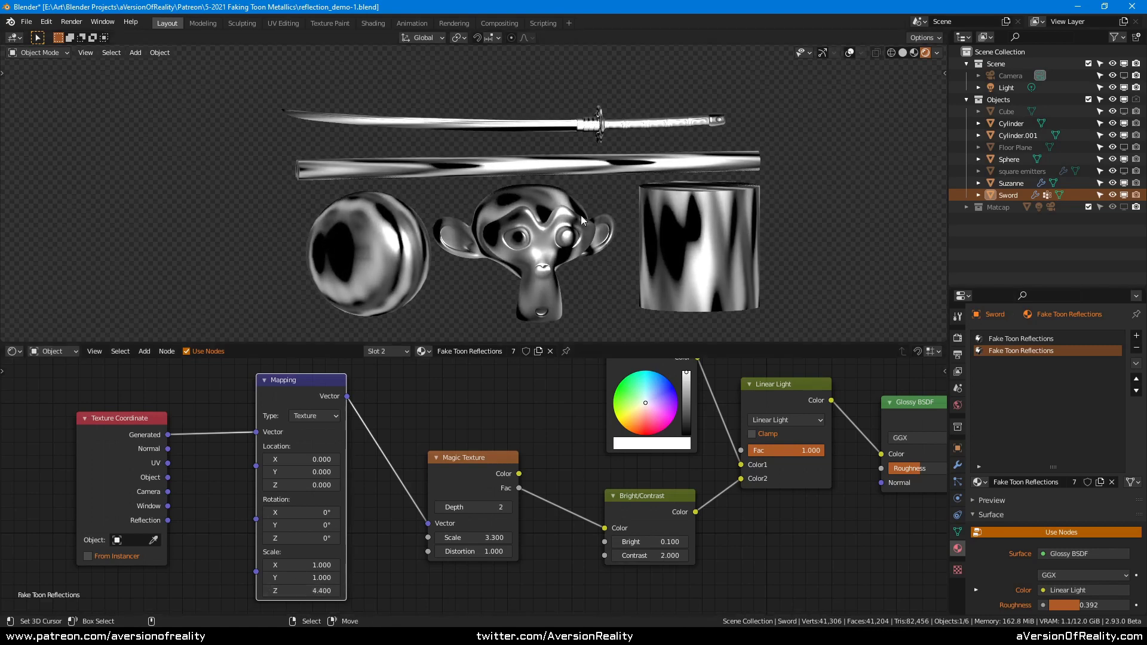
# - Clear the sword's rotation and rotate it 90° around the global Y axis
pyautogui.scroll(-2, 599, 131)
pyautogui.hotkey('alt', 'r')
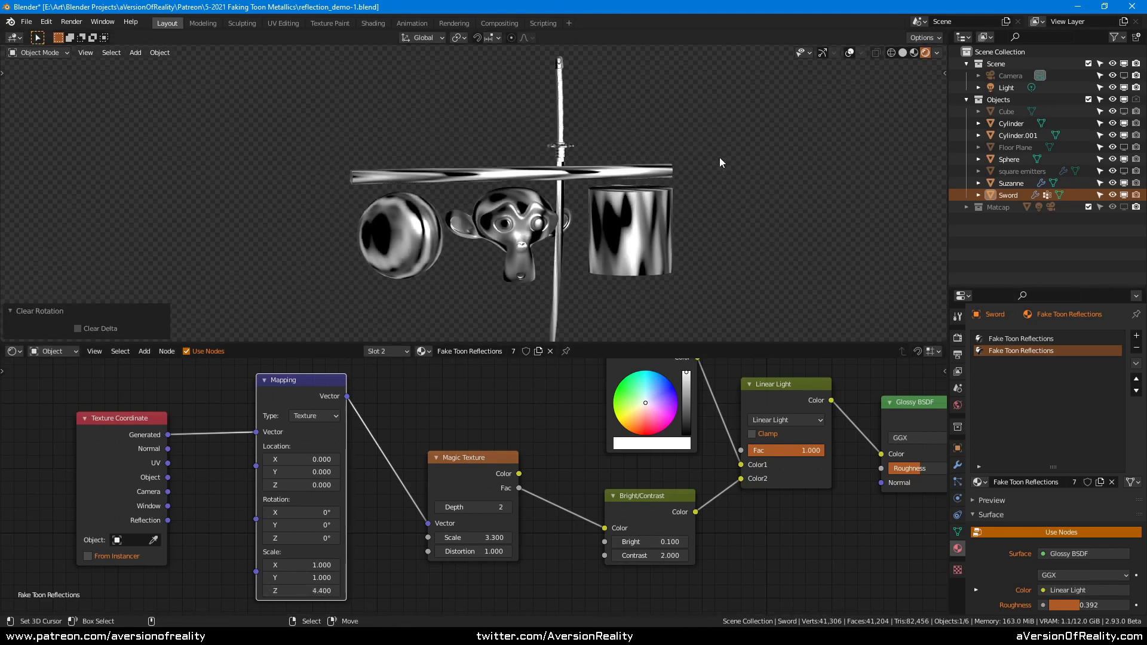
pyautogui.press('r')
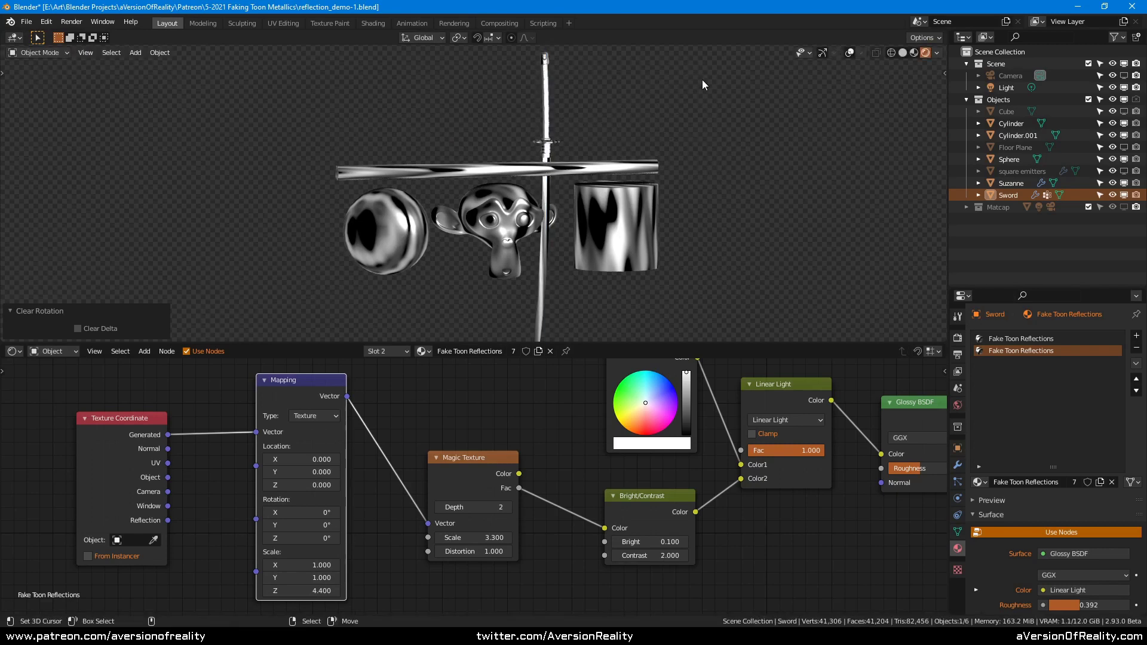
pyautogui.press('y')
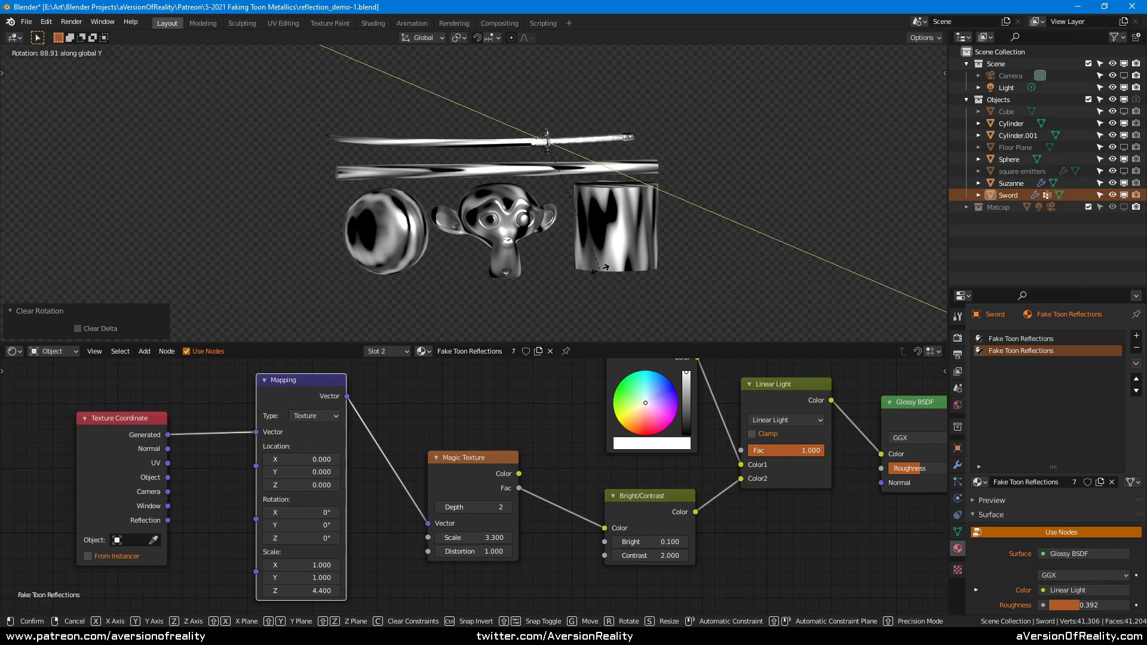
pyautogui.write('90')
pyautogui.press('Return')
pyautogui.scroll(2, 636, 212)
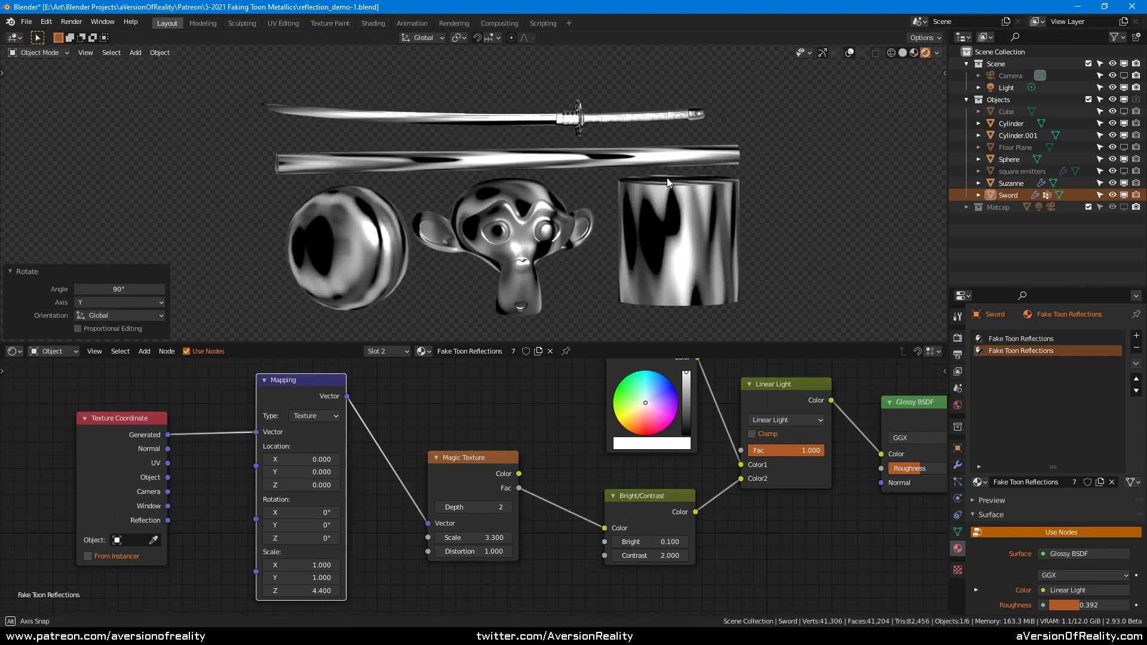
# - Try a Mapping node Z scale of 7.6, and reduce it to 4.2 to compare the stretching on the objects
pyautogui.moveTo(302, 590); pyautogui.dragTo(415, 590)
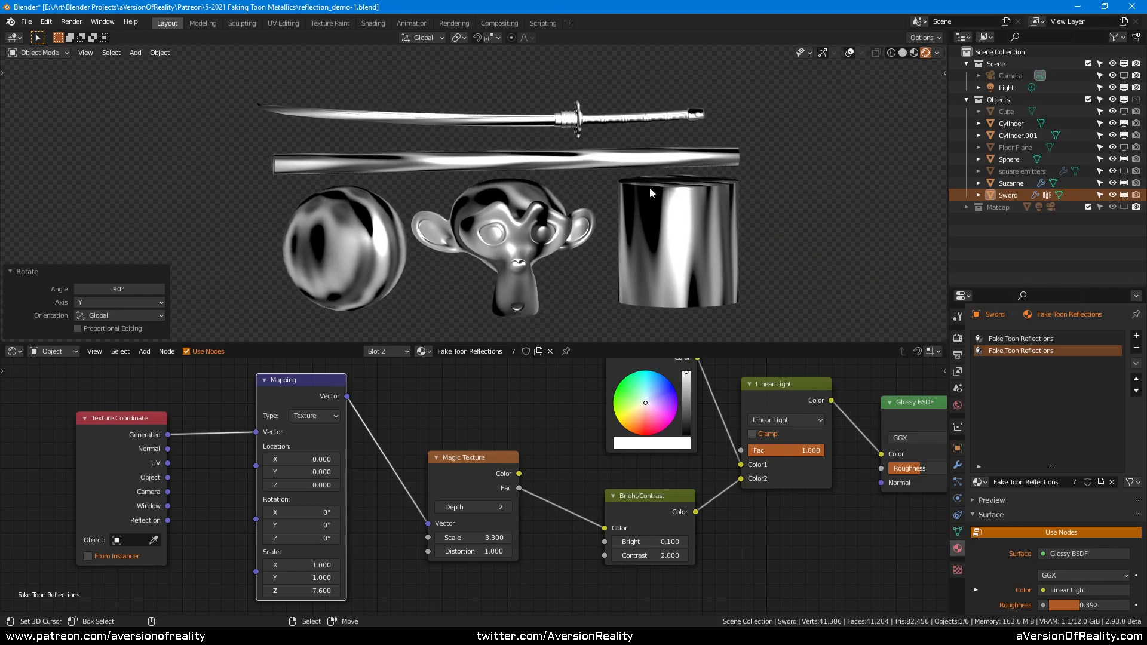
pyautogui.moveTo(650, 187)
pyautogui.mouseDown(button='middle')
pyautogui.moveTo(678, 214)
pyautogui.moveTo(707, 199)
pyautogui.mouseUp(button='middle')
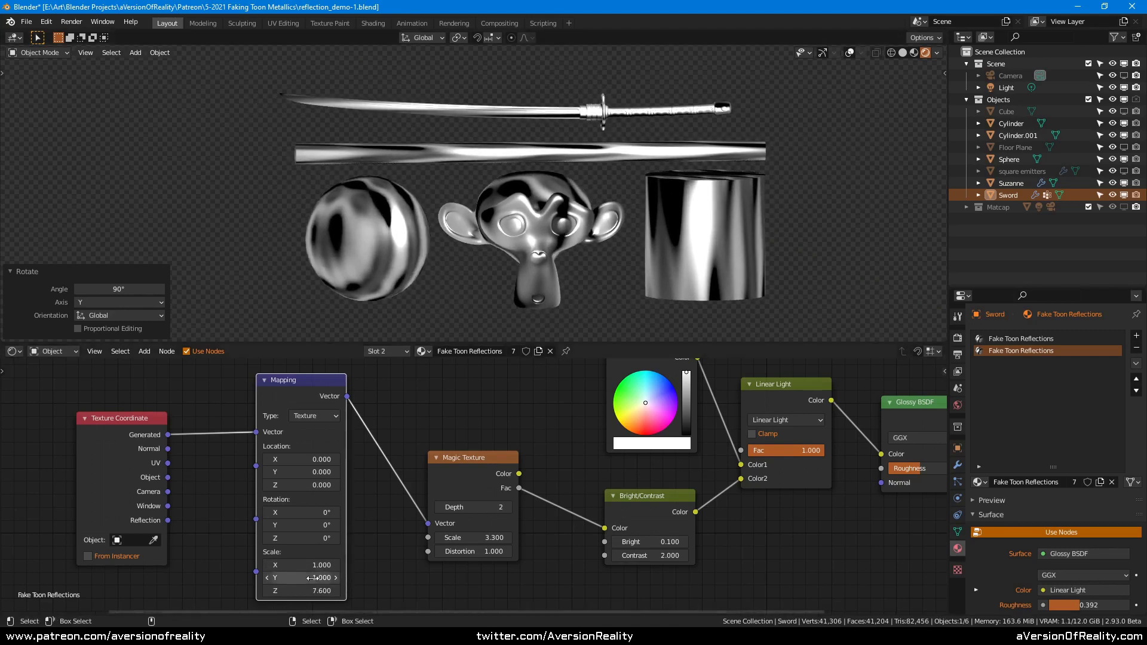
pyautogui.moveTo(311, 591); pyautogui.dragTo(221, 590)
pyautogui.moveTo(526, 269); pyautogui.dragTo(543, 282, button='middle')
pyautogui.scroll(2, 543, 281)
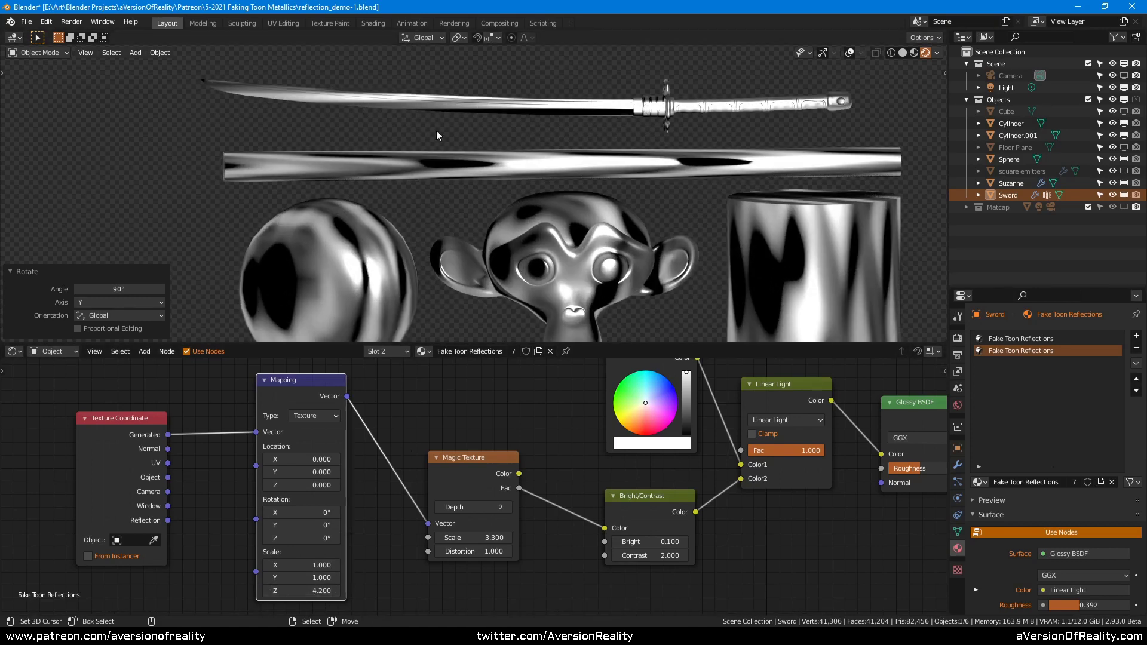
# - Connect the Texture Coordinate's Normal output directly to the Magic Texture's Vector input and set the texture scale to 3.8
pyautogui.moveTo(168, 448)
pyautogui.mouseDown()
pyautogui.moveTo(348, 514)
pyautogui.moveTo(428, 524)
pyautogui.mouseUp()
pyautogui.scroll(5, 540, 154)
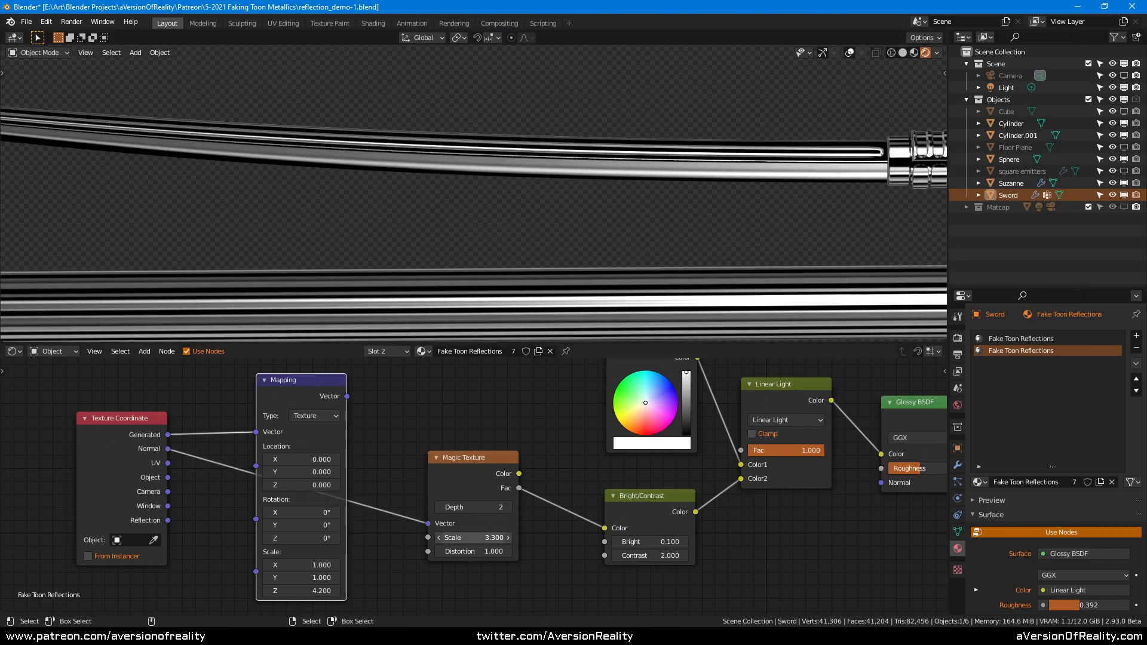
pyautogui.moveTo(472, 538); pyautogui.dragTo(502, 538)
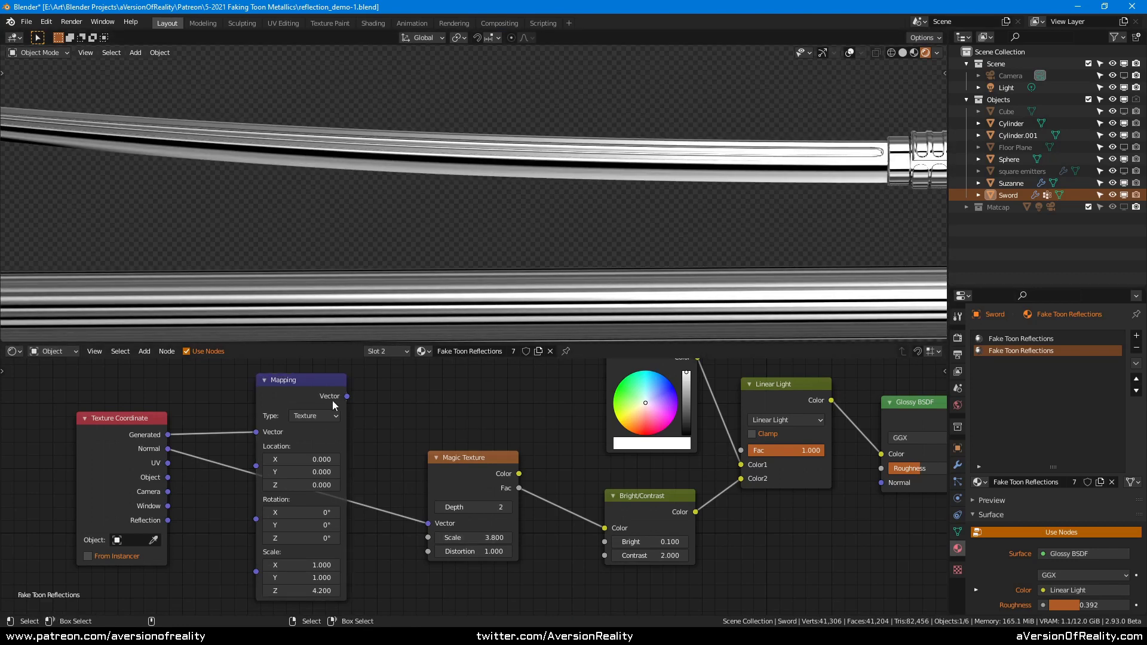
pyautogui.scroll(-2, 460, 419)
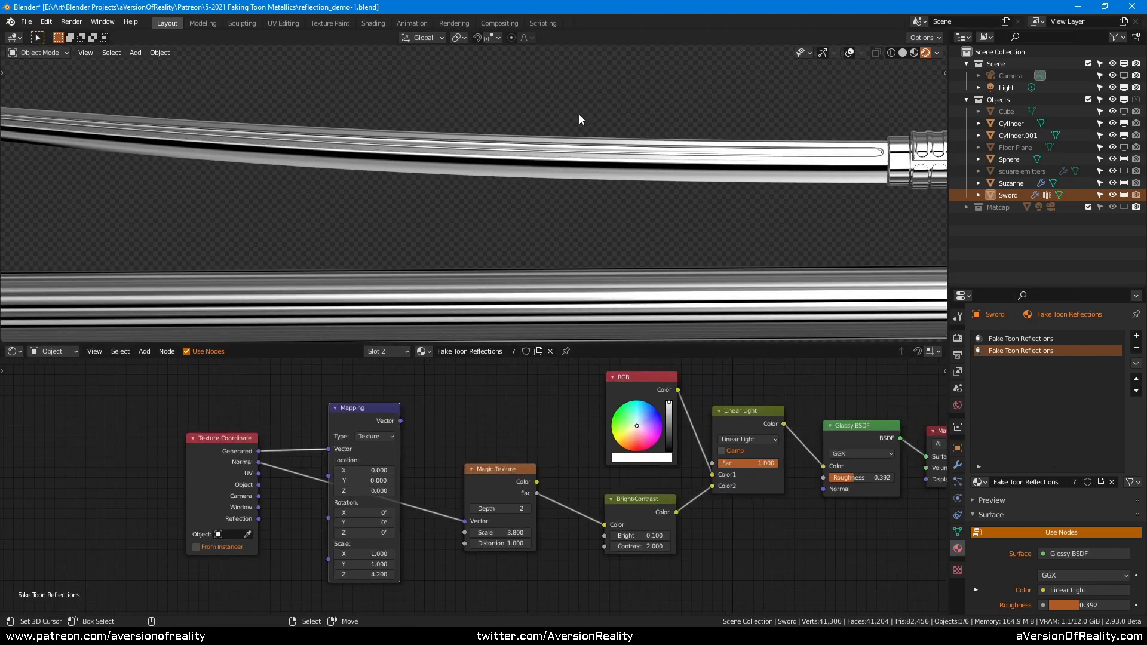
pyautogui.scroll(-3, 578, 113)
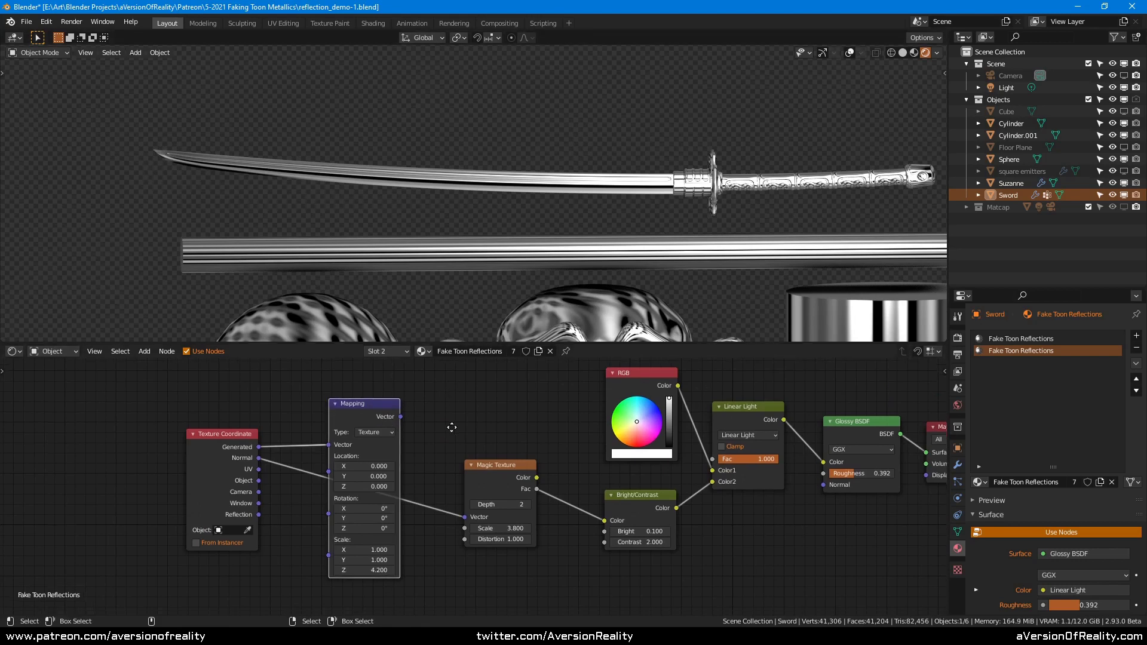
pyautogui.scroll(1, 367, 424)
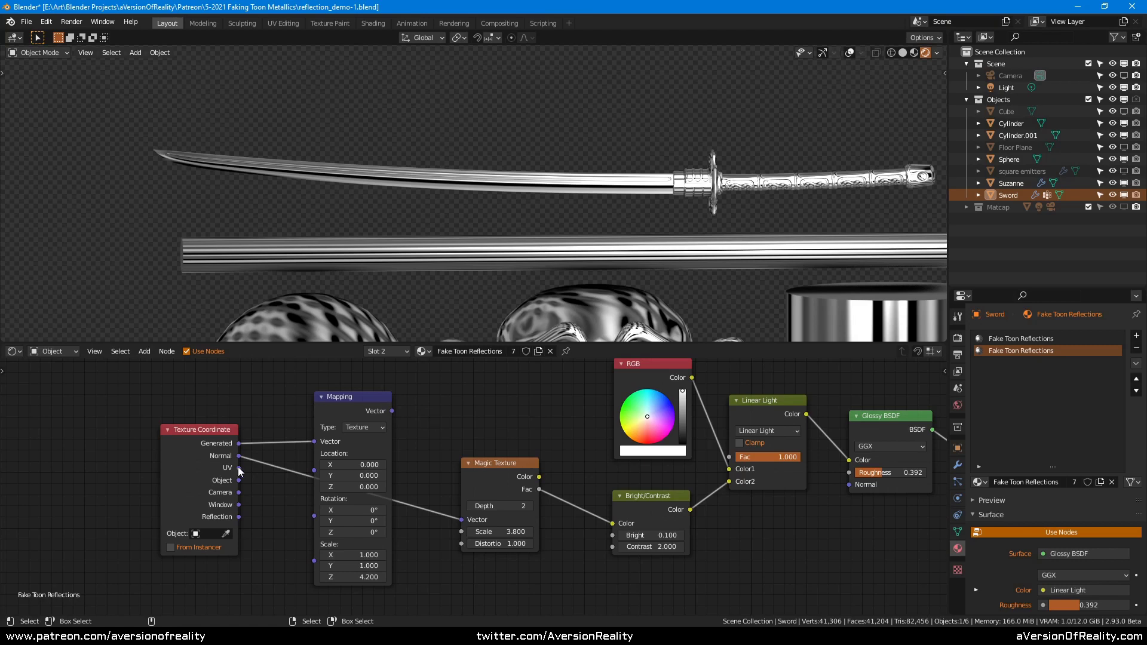
# - Reset the Mapping node's Z scale to 1 and route the UV coordinates through it into the Magic Texture's Vector input
pyautogui.moveTo(238, 468); pyautogui.dragTo(461, 520)
pyautogui.scroll(1, 400, 423)
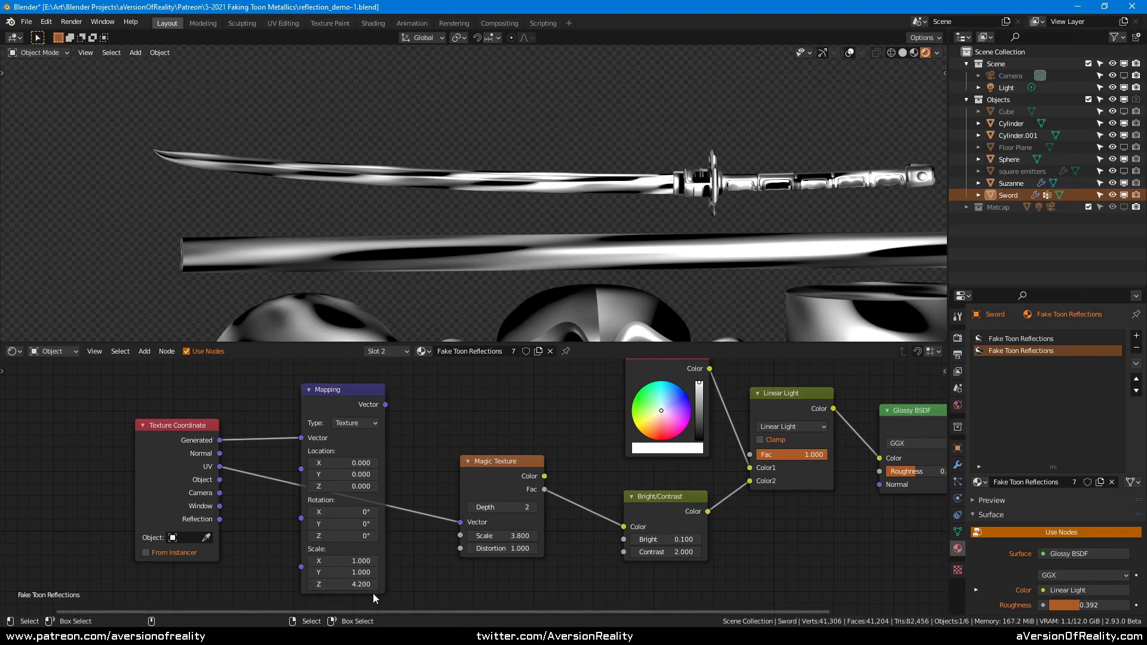
pyautogui.press('Return')
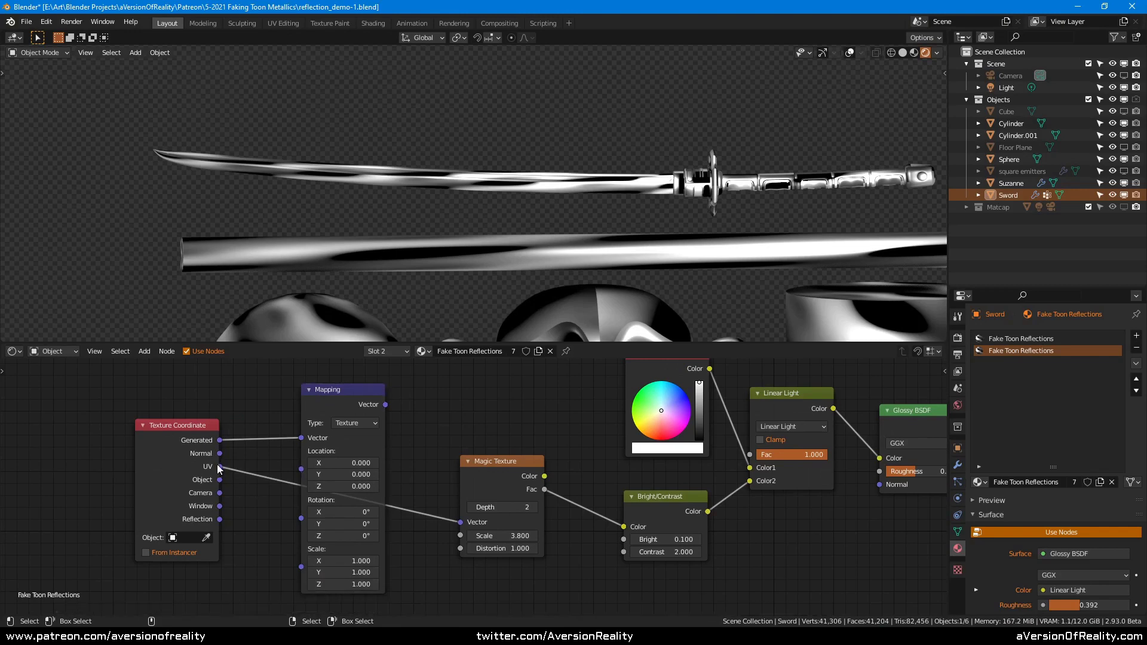
pyautogui.moveTo(220, 467); pyautogui.dragTo(302, 439)
pyautogui.moveTo(385, 404); pyautogui.dragTo(459, 522)
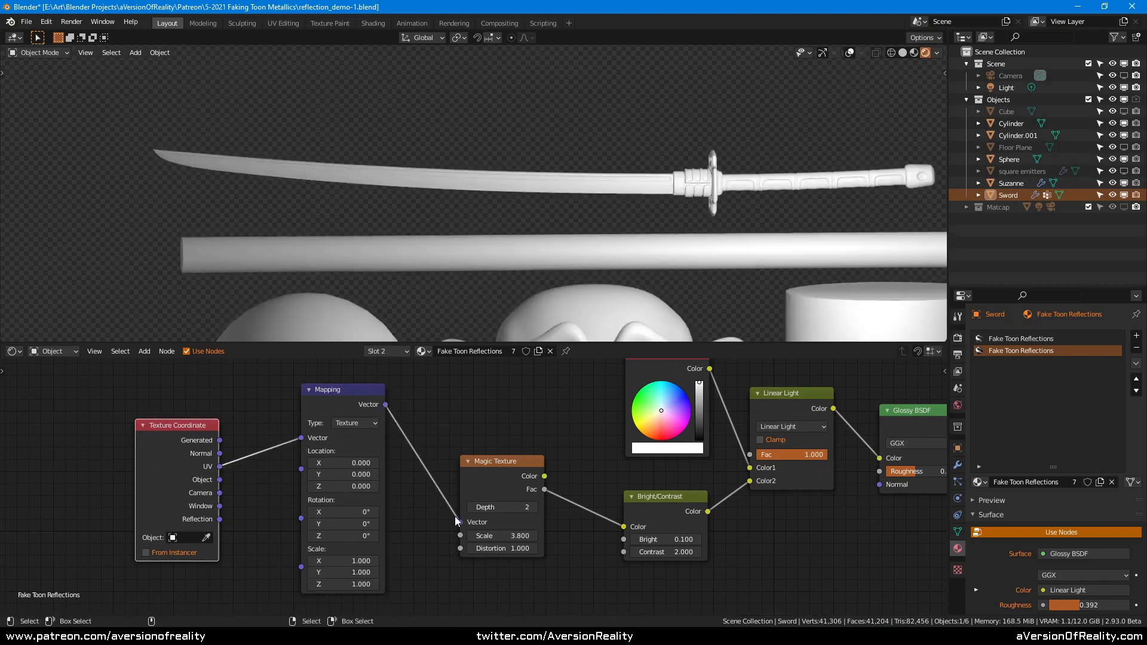
pyautogui.click(438, 442)
pyautogui.moveTo(437, 474); pyautogui.dragTo(448, 461, button='middle')
pyautogui.scroll(1, 447, 462)
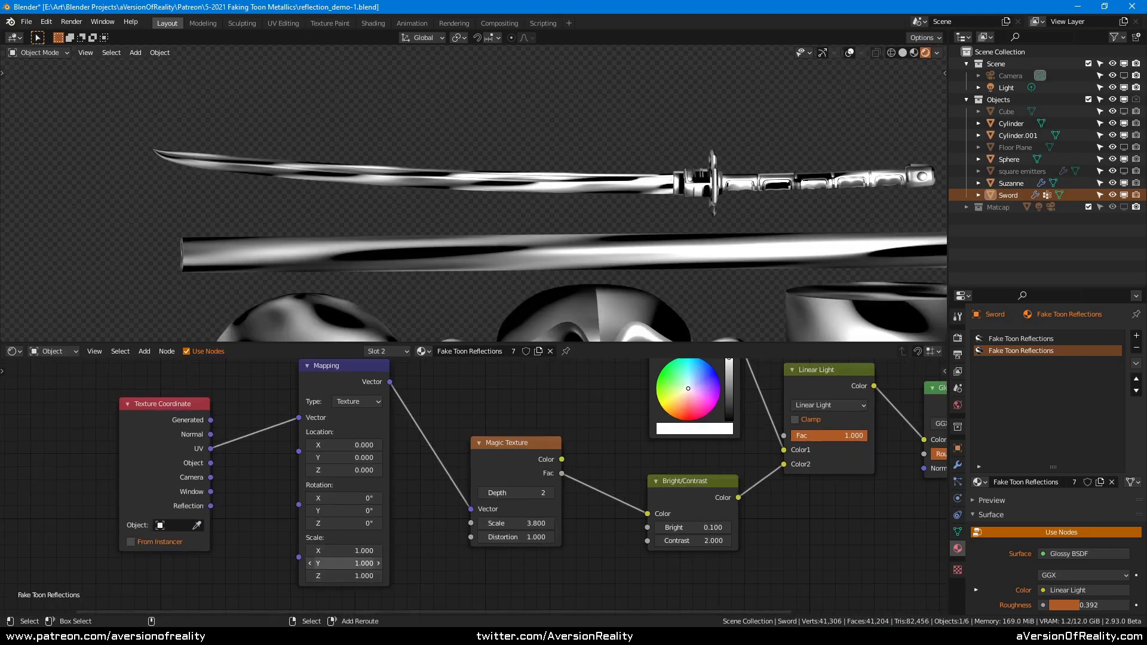
# - Set the Mapping node's Y scale to 8.67 and X scale to 0.3, and inspect the reflections along the sword blade
pyautogui.moveTo(344, 563); pyautogui.dragTo(523, 563)
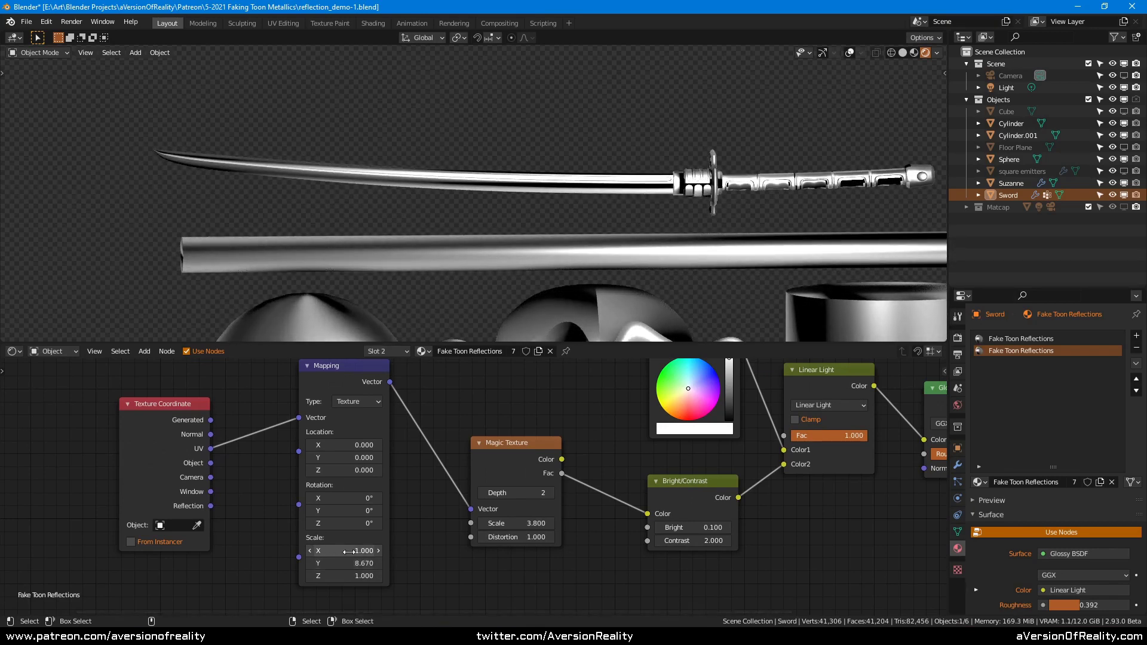
pyautogui.moveTo(343, 550); pyautogui.dragTo(302, 550)
pyautogui.keyDown('shift'); pyautogui.moveTo(360, 220); pyautogui.dragTo(422, 259, button='middle'); pyautogui.keyUp('shift')
pyautogui.scroll(3, 422, 259)
pyautogui.keyDown('shift'); pyautogui.moveTo(157, 172); pyautogui.dragTo(365, 190, button='middle'); pyautogui.keyUp('shift')
pyautogui.scroll(3, 365, 190)
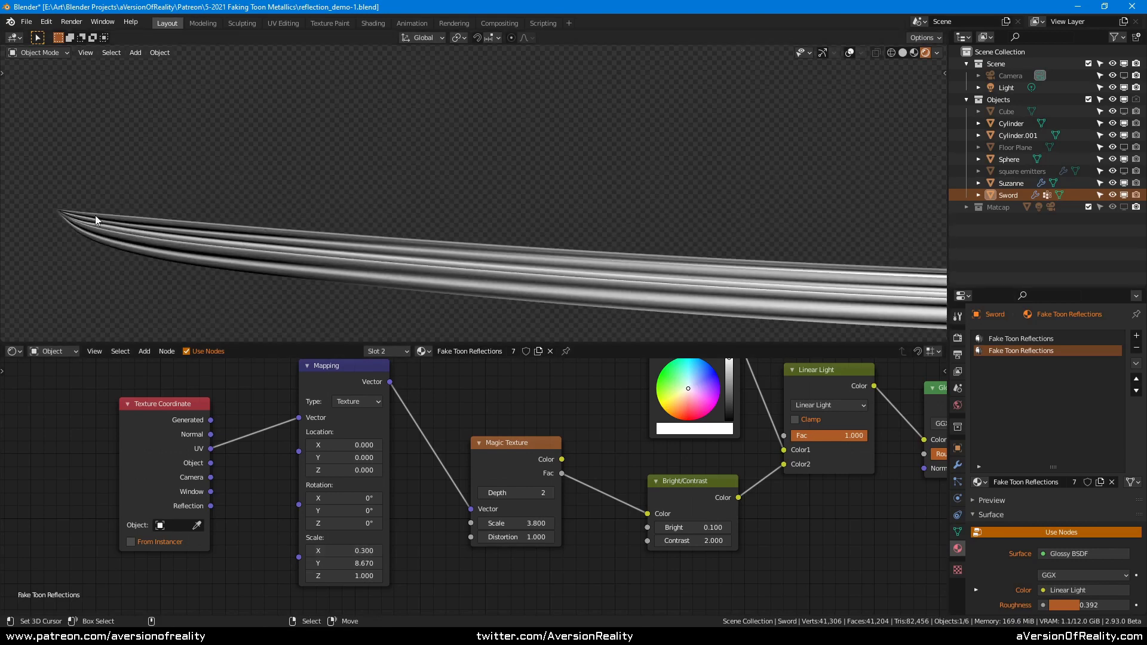
pyautogui.scroll(-6, 432, 227)
pyautogui.keyDown('shift'); pyautogui.moveTo(692, 253); pyautogui.dragTo(563, 234, button='middle'); pyautogui.keyUp('shift')
pyautogui.keyDown('shift'); pyautogui.moveTo(706, 207); pyautogui.dragTo(664, 213, button='middle'); pyautogui.keyUp('shift')
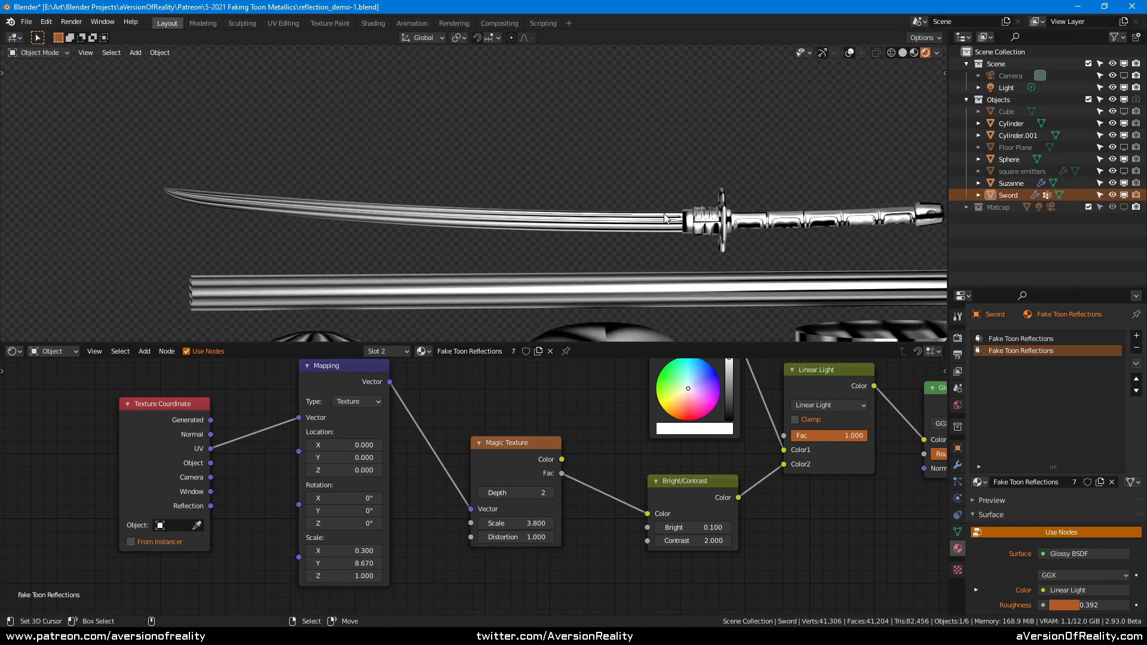
# - Enter Edit Mode on the sword with overlays shown and view its UV layout in the separate UV Editor window
pyautogui.hotkey('shift', 'alt', 'z')
pyautogui.press('Tab')
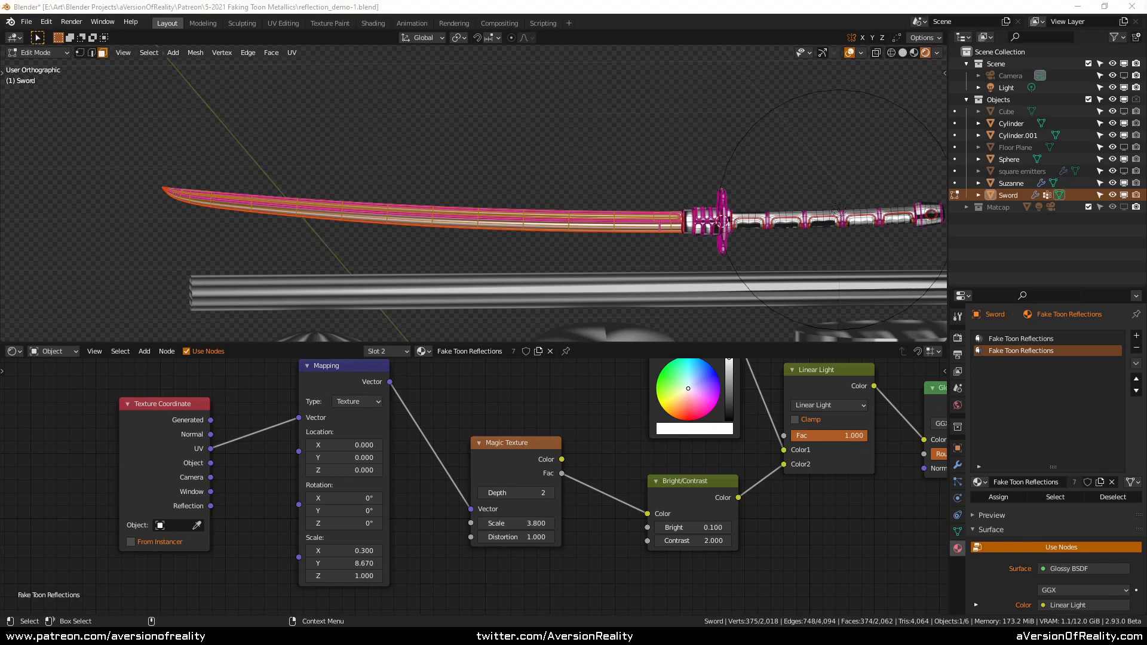
pyautogui.moveTo(1146, 76); pyautogui.dragTo(665, 83)
pyautogui.doubleClick(666, 88)
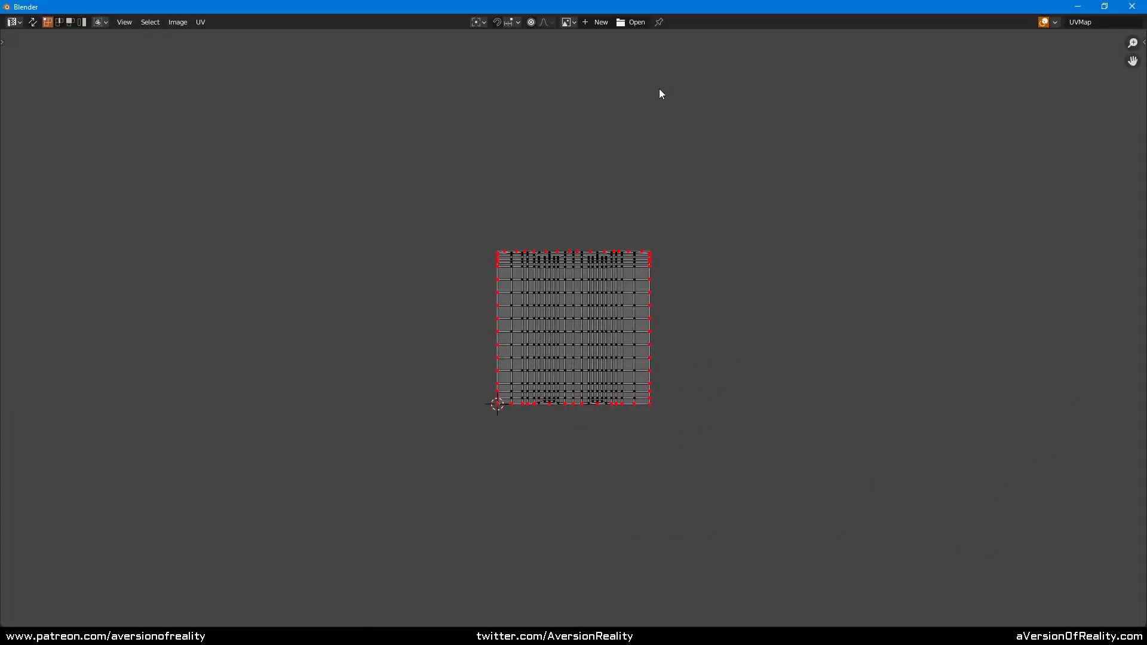
pyautogui.scroll(4, 551, 232)
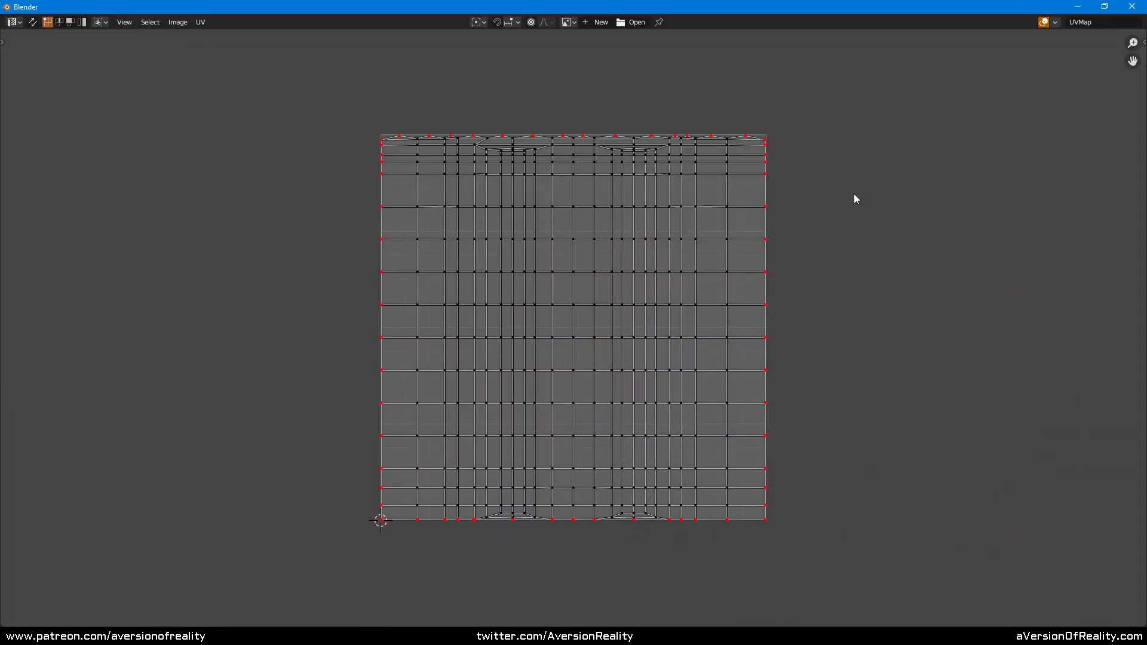
pyautogui.moveTo(833, 204); pyautogui.dragTo(791, 220, button='middle')
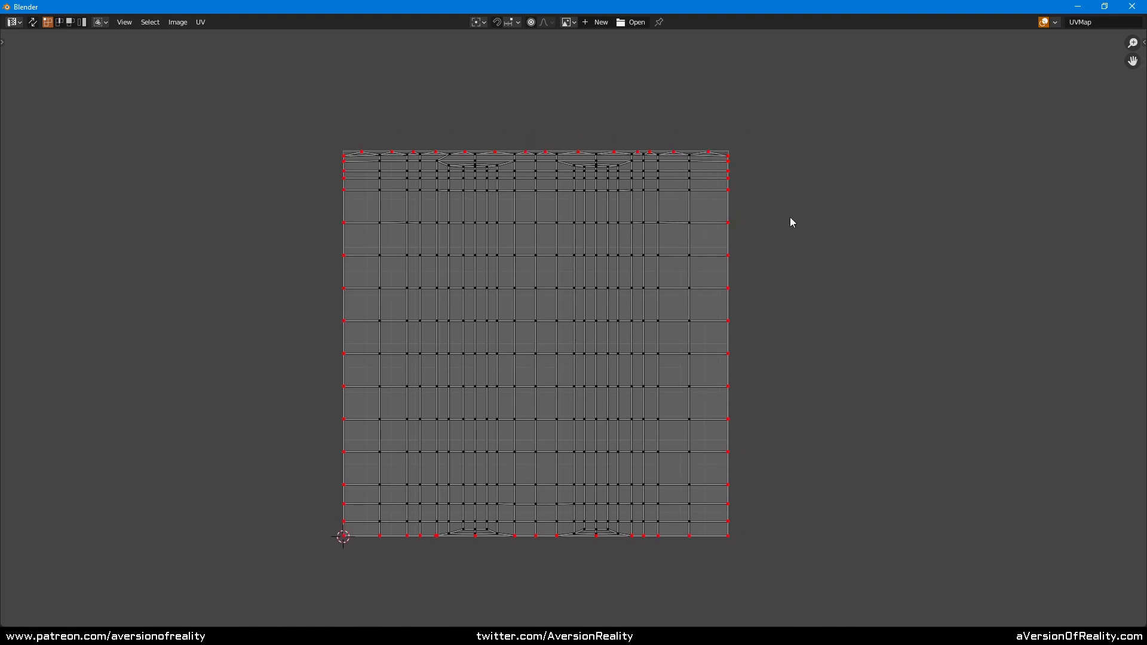
# - Examine a vertical UV edge loop and the UV Squares add-on's tools, and return the sword to Object Mode
pyautogui.press('n')
pyautogui.scroll(1, 791, 220)
pyautogui.keyDown('alt'); pyautogui.click(709, 221); pyautogui.keyUp('alt')
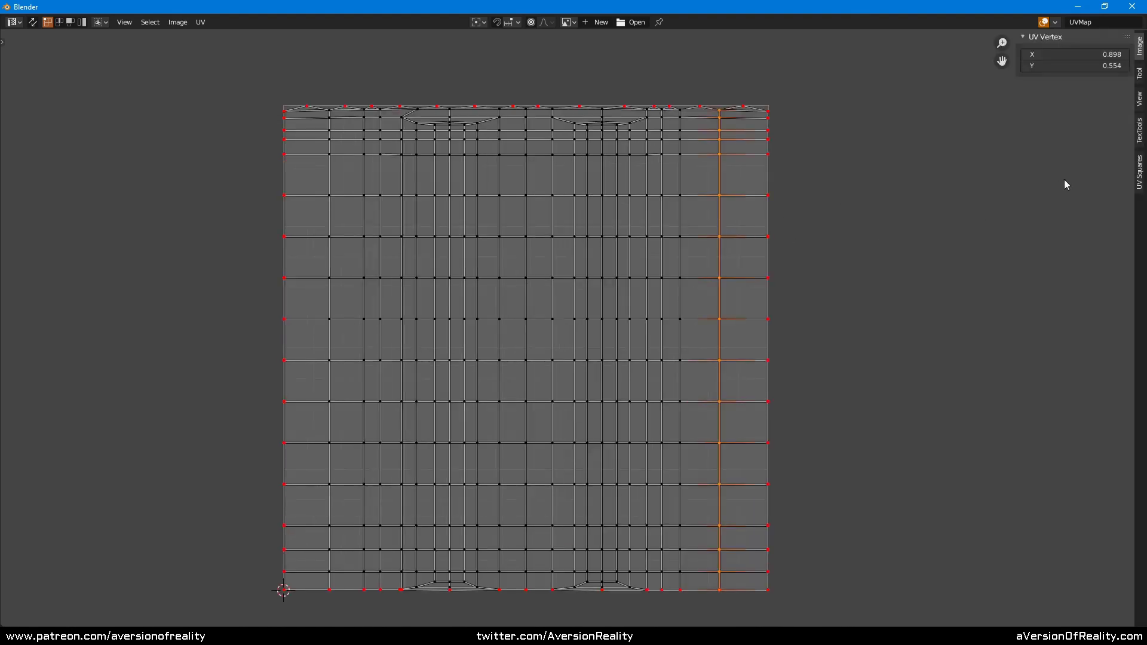
pyautogui.click(1140, 170)
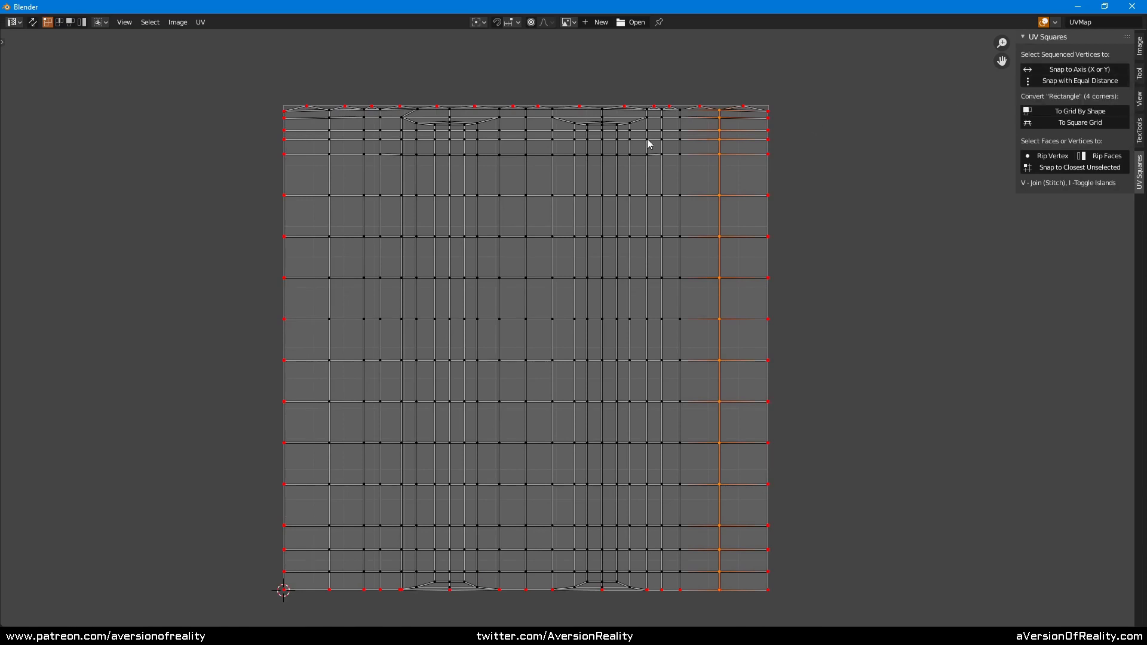
pyautogui.hotkey('alt', 'a')
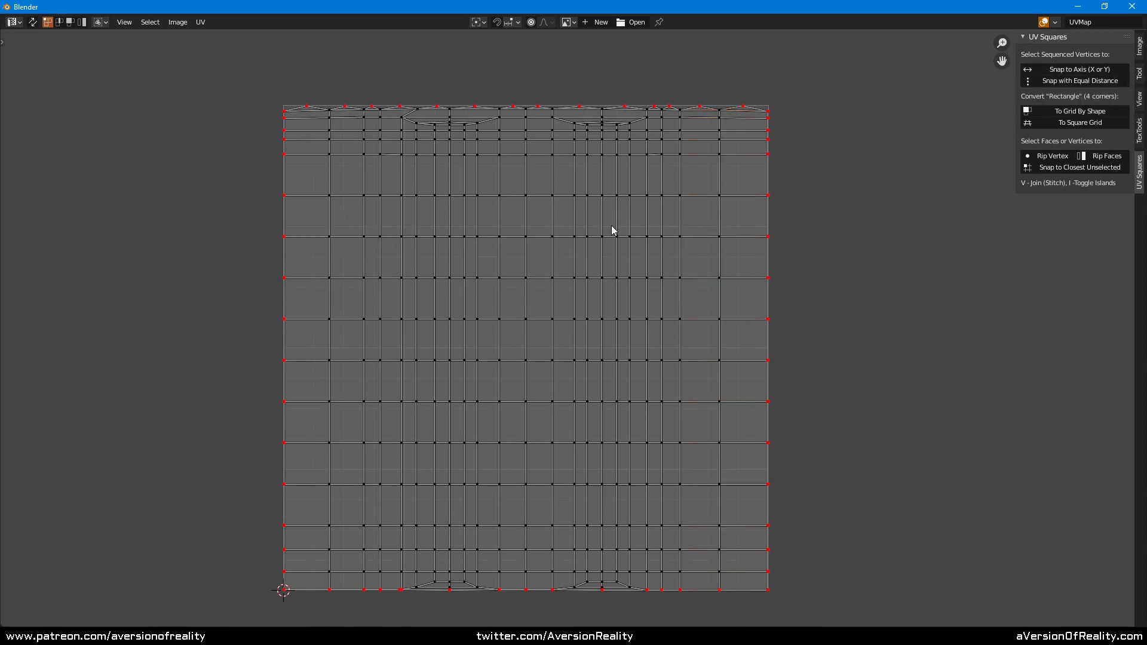
pyautogui.scroll(-1, 707, 227)
pyautogui.moveTo(663, 10); pyautogui.dragTo(1146, 39)
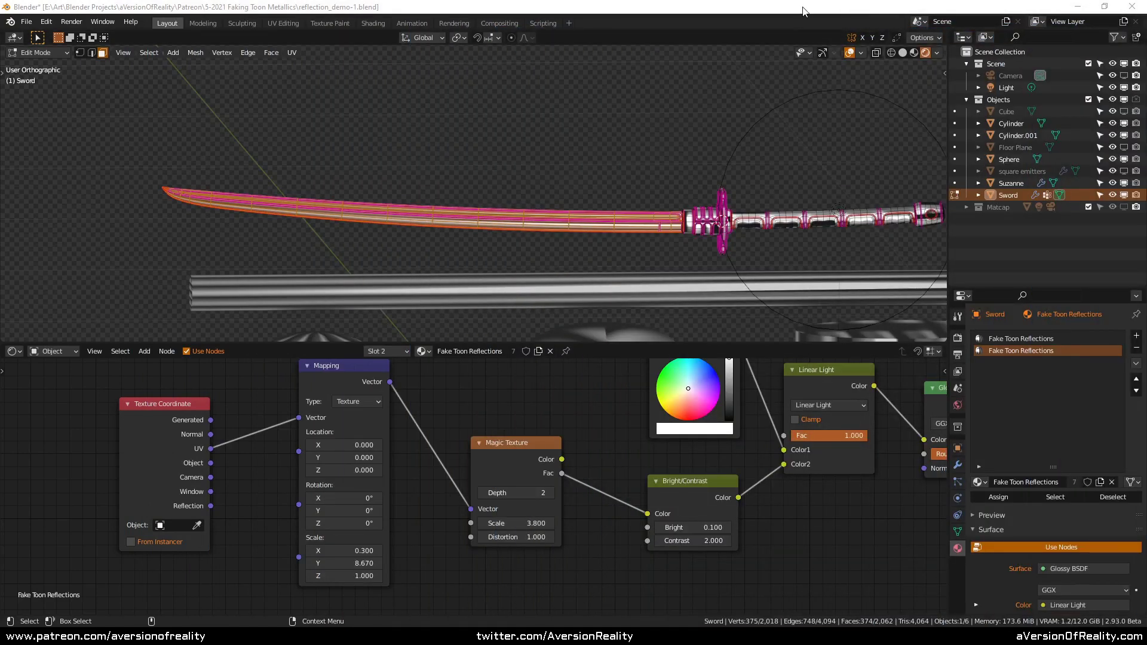
pyautogui.press('Tab')
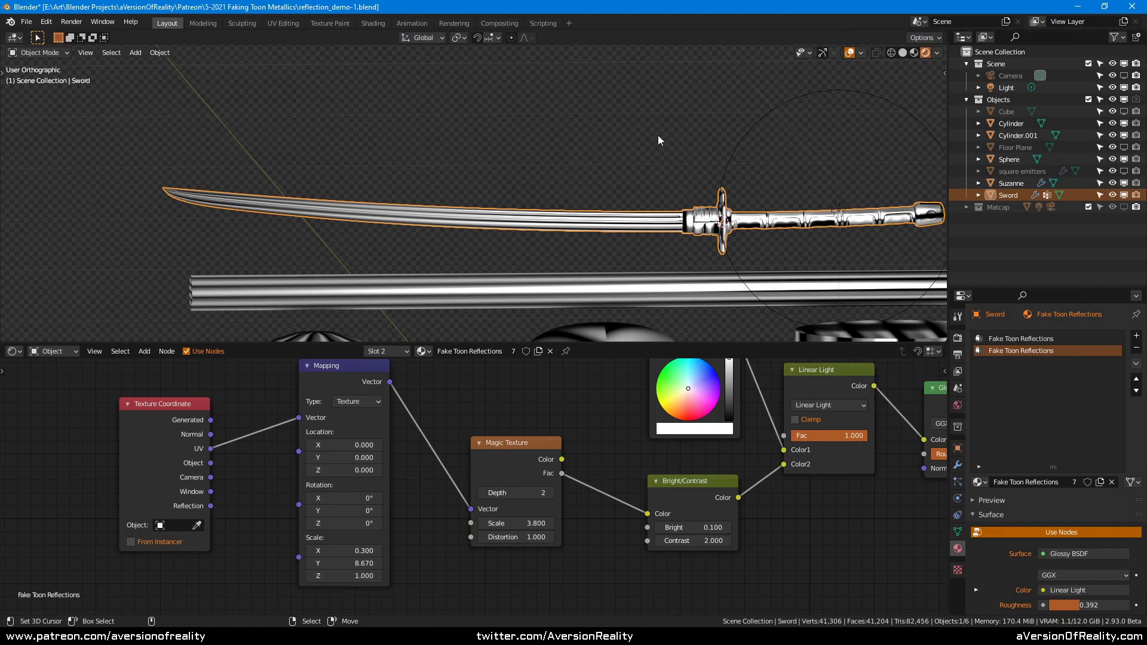
# - Disable Cylinder, Cylinder.001, Sphere and Suzanne in the viewport so only the sword is displayed
pyautogui.scroll(-1, 658, 135)
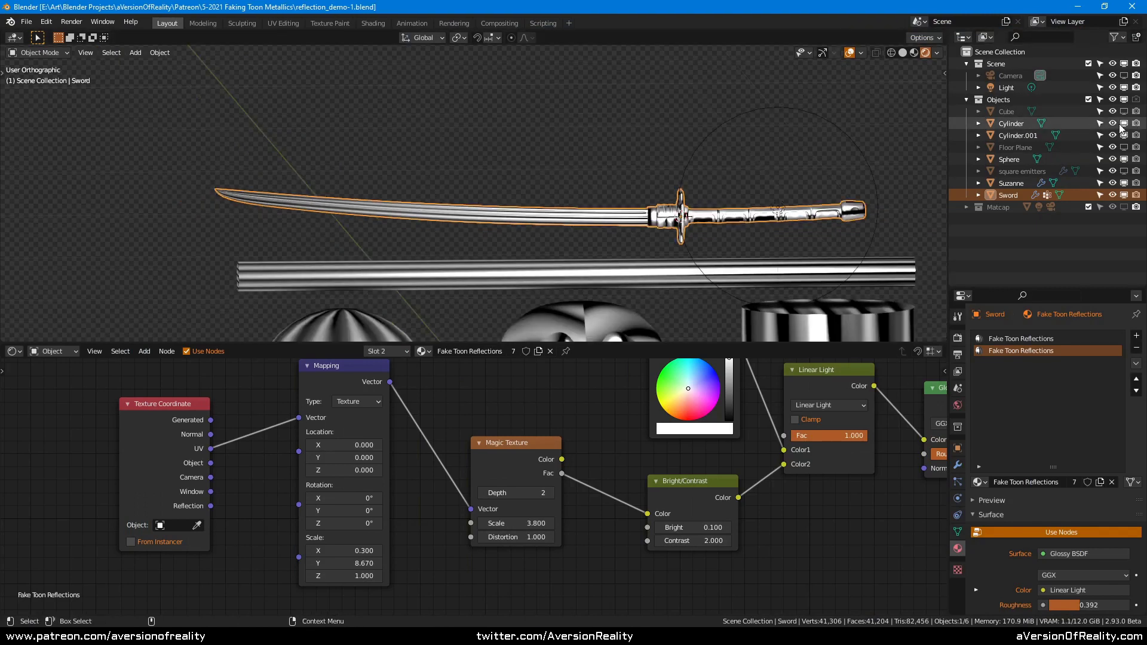
pyautogui.click(1123, 123)
pyautogui.click(1123, 135)
pyautogui.click(1123, 159)
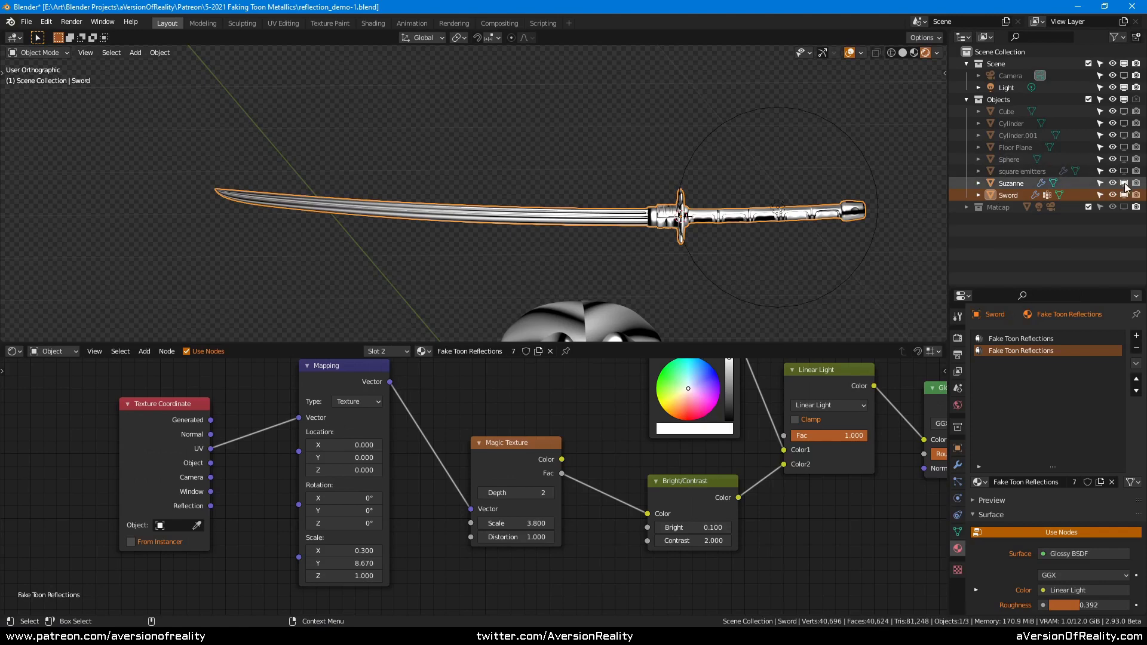
pyautogui.click(1123, 183)
pyautogui.scroll(3, 690, 148)
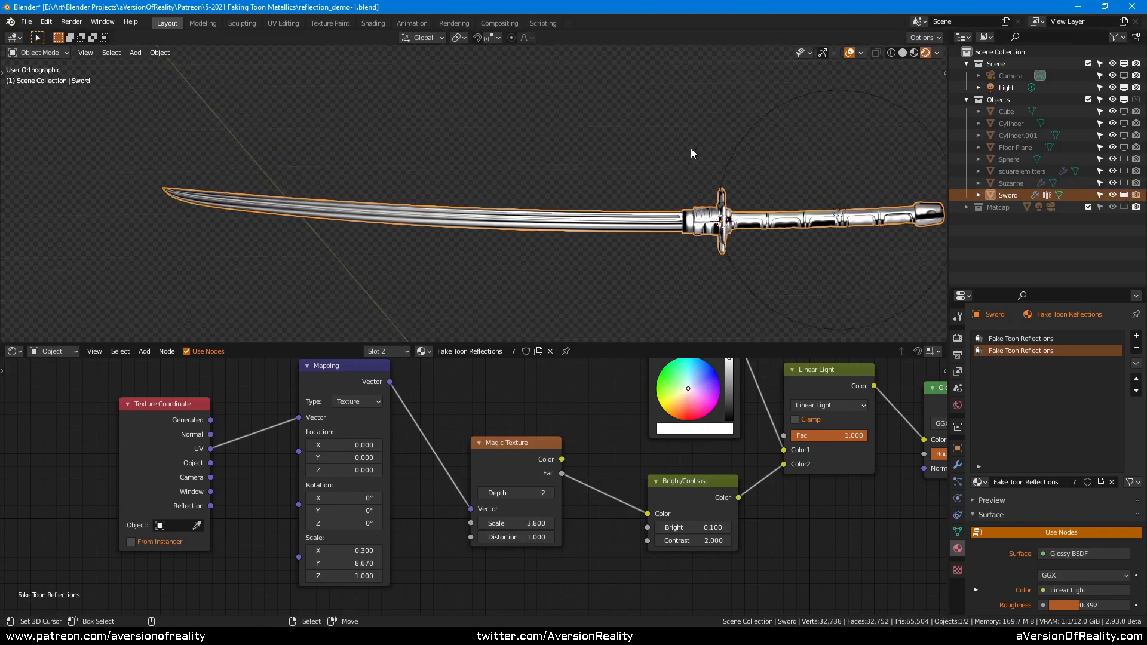
# - Try a Mapping node X scale of 0.43, and reset it to 1
pyautogui.scroll(1, 376, 538)
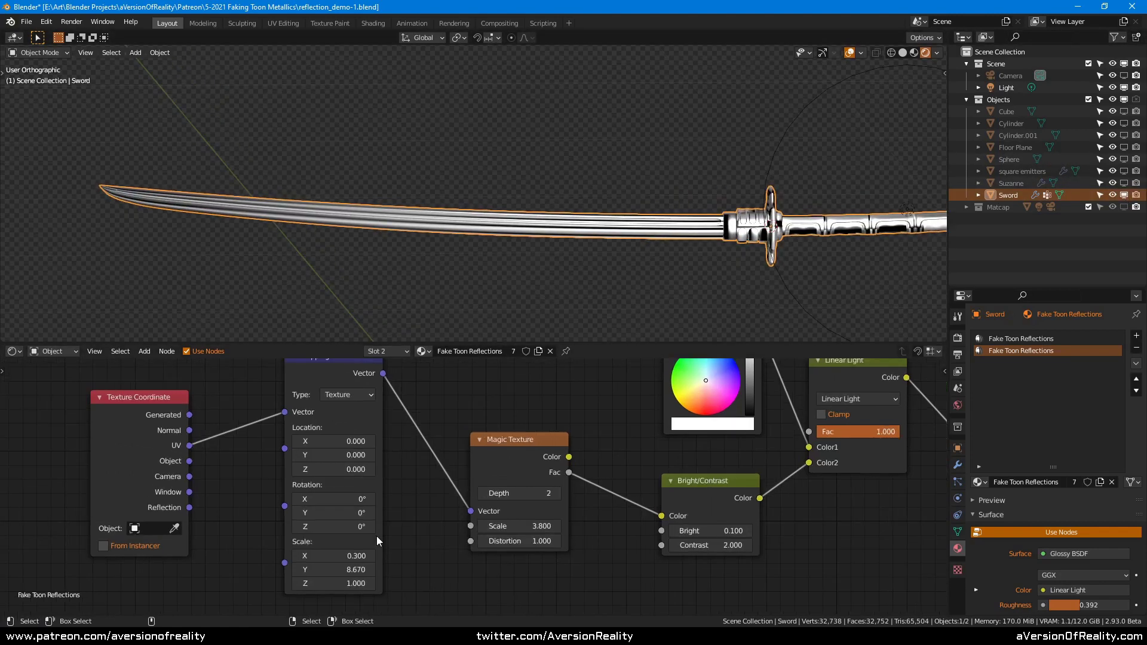
pyautogui.moveTo(347, 560); pyautogui.dragTo(347, 558)
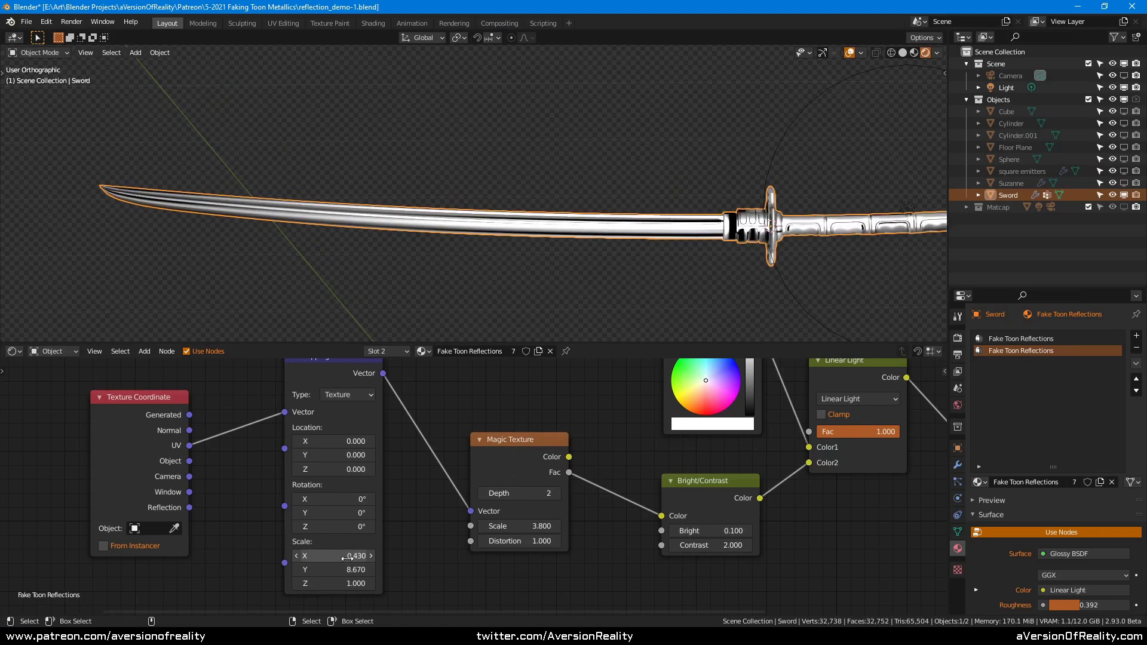
pyautogui.write('1')
pyautogui.press('Return')
# - Set the Magic Texture's scale to 7.51 and depth to 3, and move the Bright/Contrast node closer to it
pyautogui.moveTo(508, 526); pyautogui.dragTo(547, 481)
pyautogui.click(557, 493)
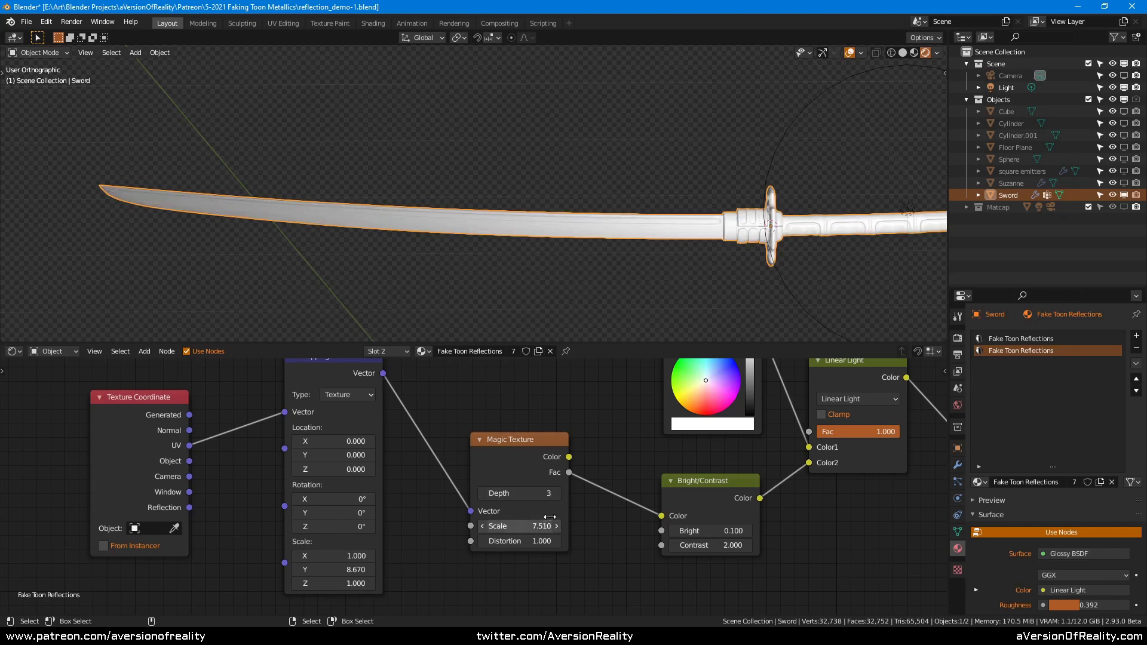
pyautogui.moveTo(664, 270); pyautogui.dragTo(615, 254, button='middle')
pyautogui.moveTo(702, 491); pyautogui.dragTo(673, 482)
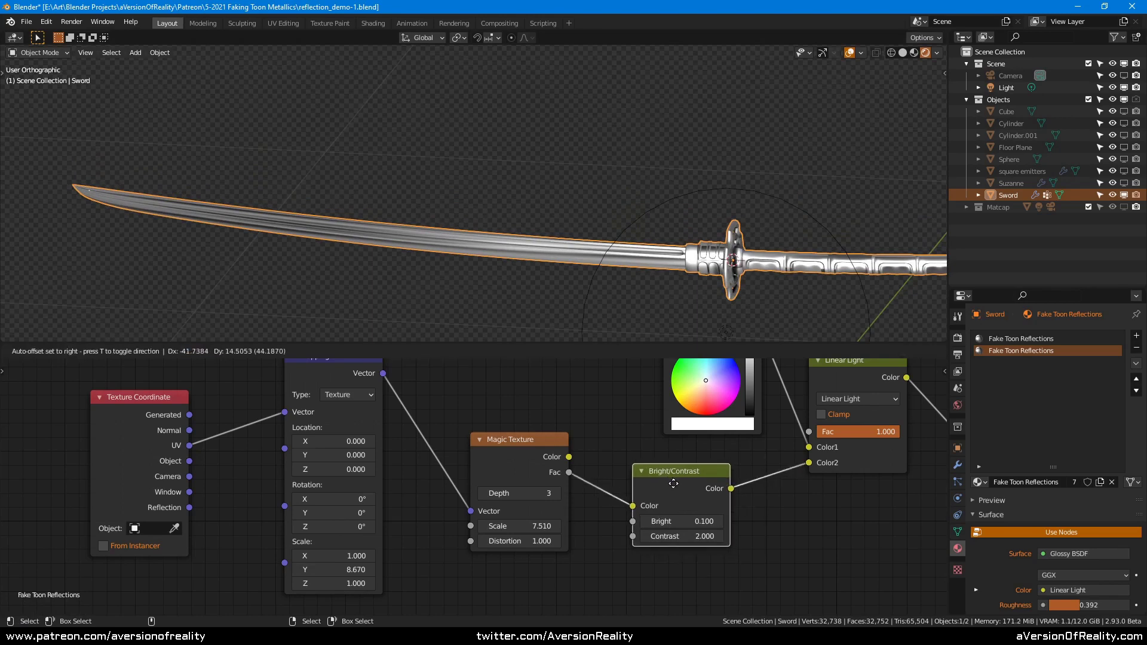
# - Set the Bright/Contrast node's Bright to 0 and Contrast to 3, and check the reflections on the sword
pyautogui.press('Return')
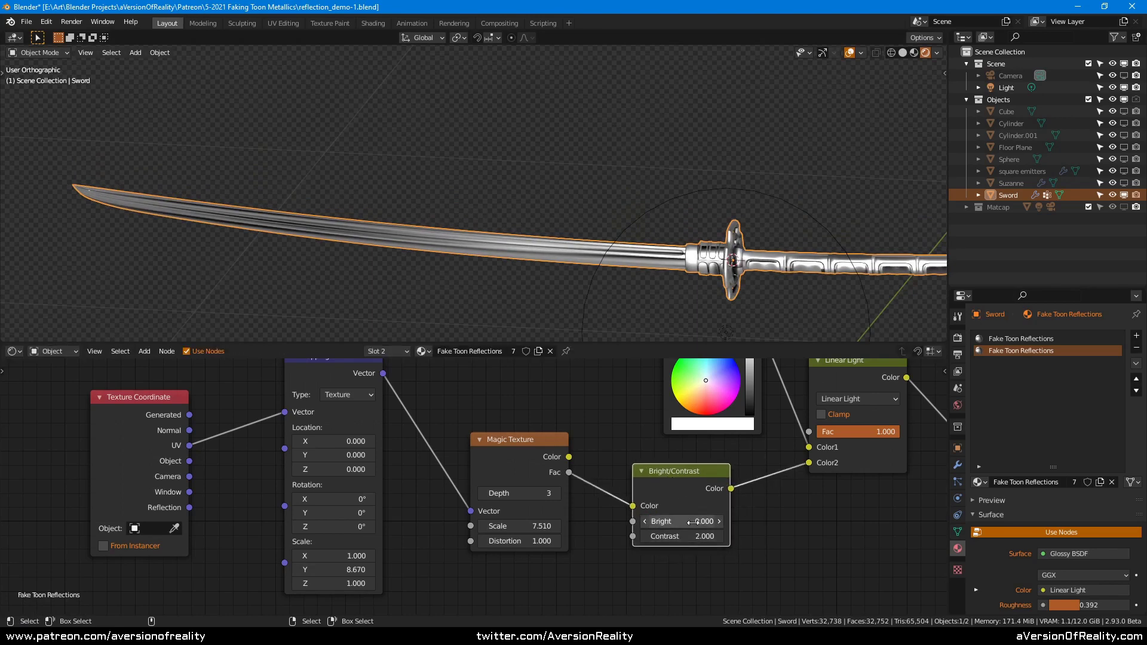
pyautogui.press('Return')
pyautogui.moveTo(656, 260); pyautogui.dragTo(642, 246, button='middle')
pyautogui.scroll(-2, 550, 216)
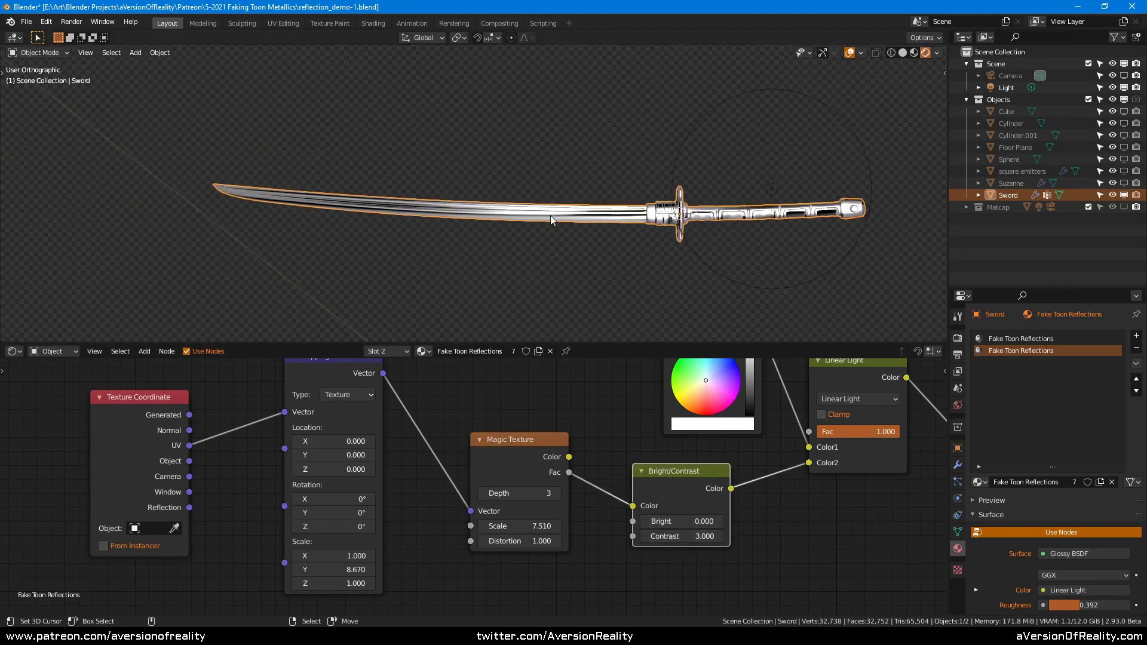
pyautogui.moveTo(550, 216)
pyautogui.mouseDown(button='middle')
pyautogui.moveTo(670, 210)
pyautogui.moveTo(704, 218)
pyautogui.moveTo(712, 242)
pyautogui.moveTo(747, 193)
pyautogui.moveTo(632, 189)
pyautogui.moveTo(574, 210)
pyautogui.moveTo(592, 198)
pyautogui.moveTo(742, 214)
pyautogui.moveTo(619, 213)
pyautogui.moveTo(667, 203)
pyautogui.moveTo(670, 241)
pyautogui.mouseUp(button='middle')
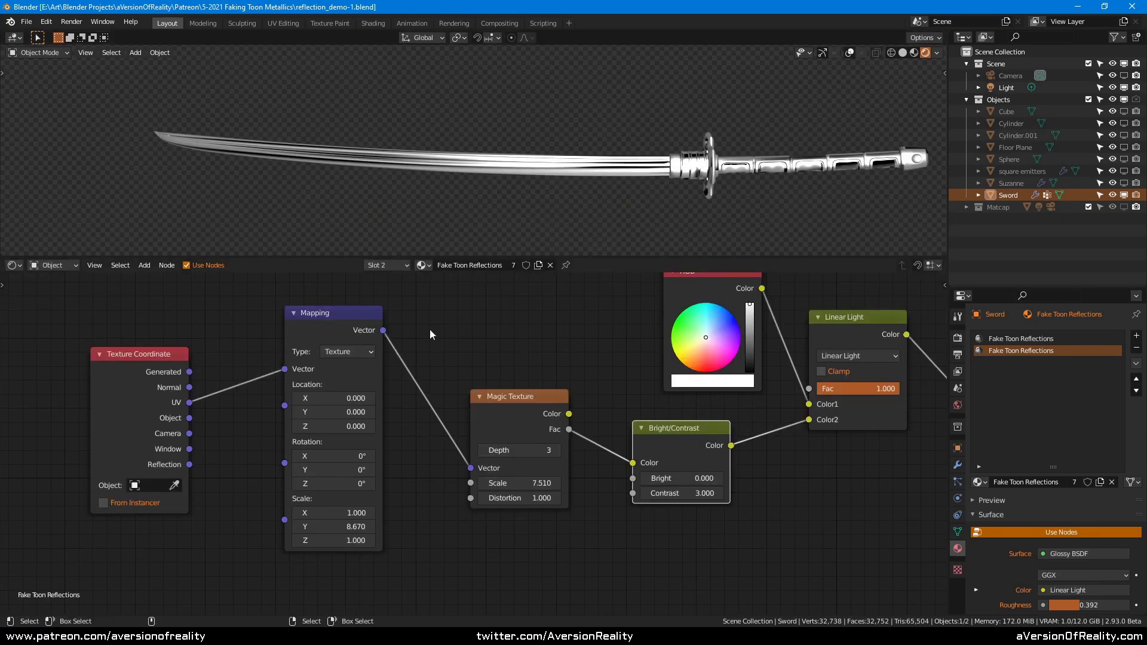
# - Try Mapping node Location offsets of X -0.06, Y 0.23 and Z -0.16, and reset all three to 0
pyautogui.moveTo(369, 321); pyautogui.dragTo(380, 317)
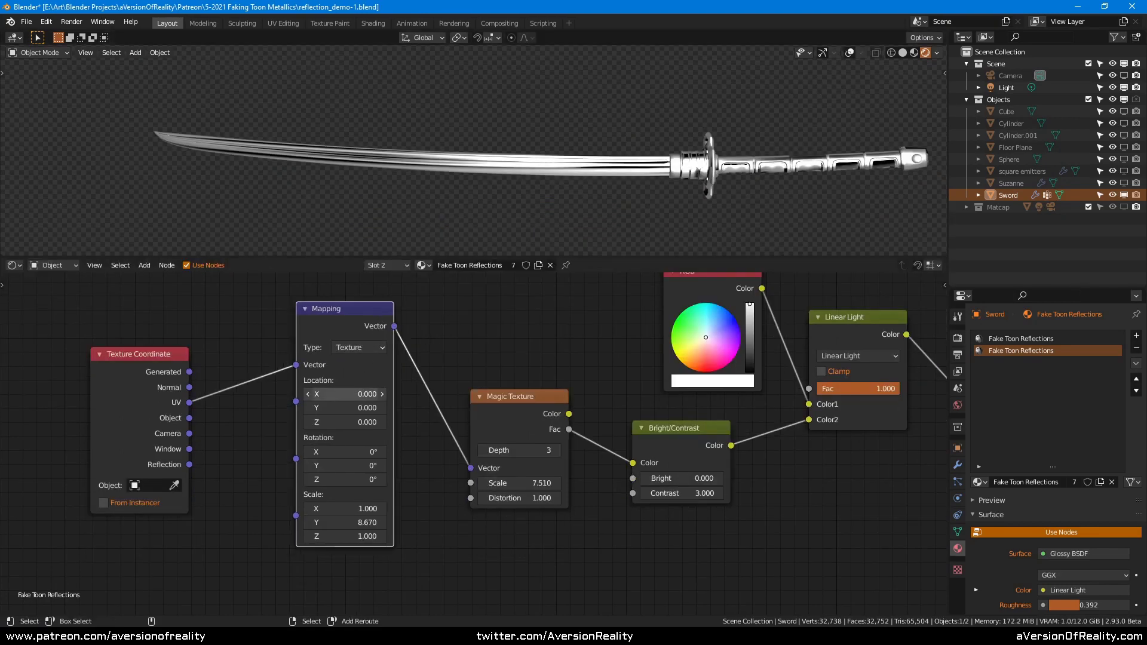
pyautogui.moveTo(353, 394); pyautogui.dragTo(333, 423)
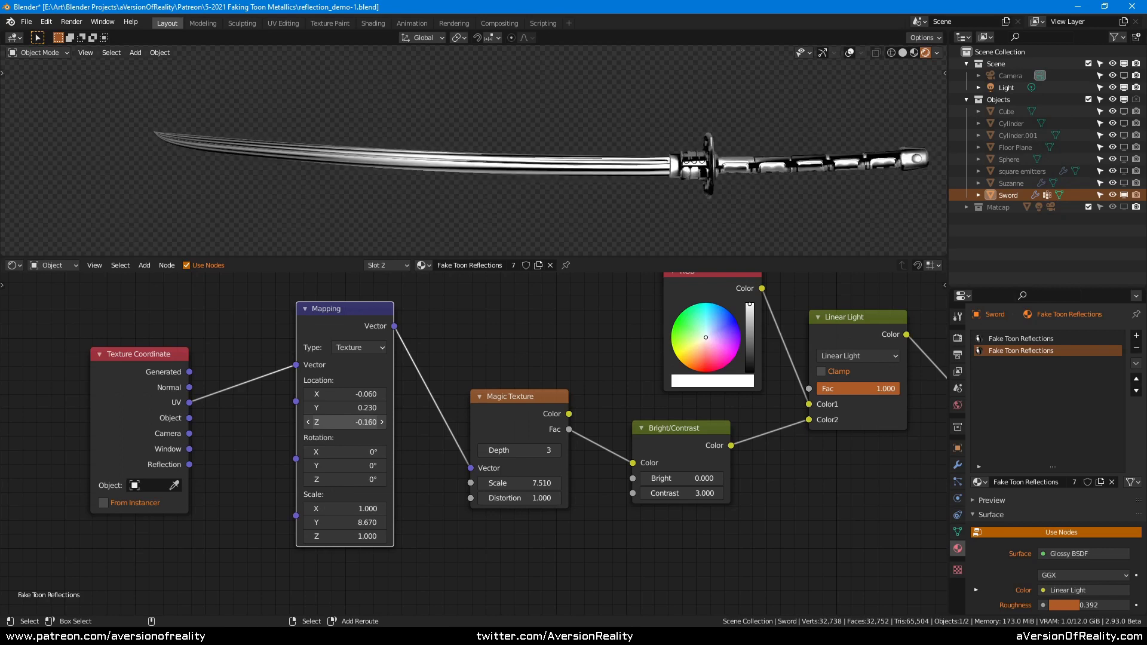
pyautogui.write('0')
pyautogui.press('Return')
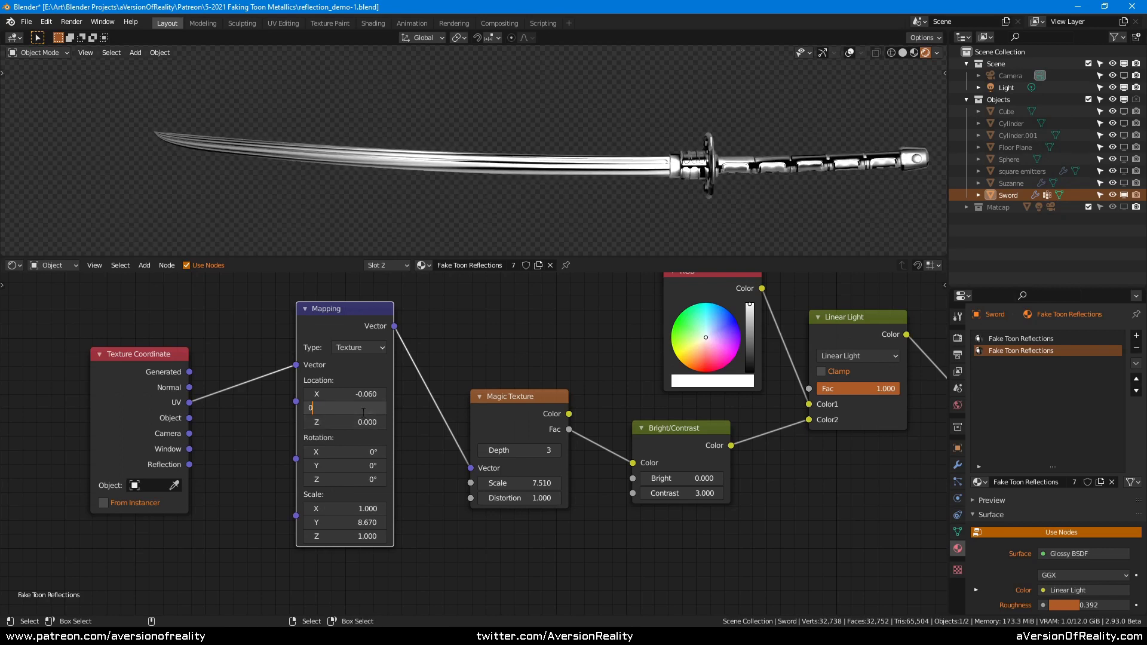
pyautogui.press('Return')
pyautogui.click(359, 397)
pyautogui.write('0')
pyautogui.press('Return')
# - Tidy the node tree by moving the Texture Coordinate, Magic Texture and Mapping nodes closer together
pyautogui.moveTo(155, 388); pyautogui.dragTo(204, 334)
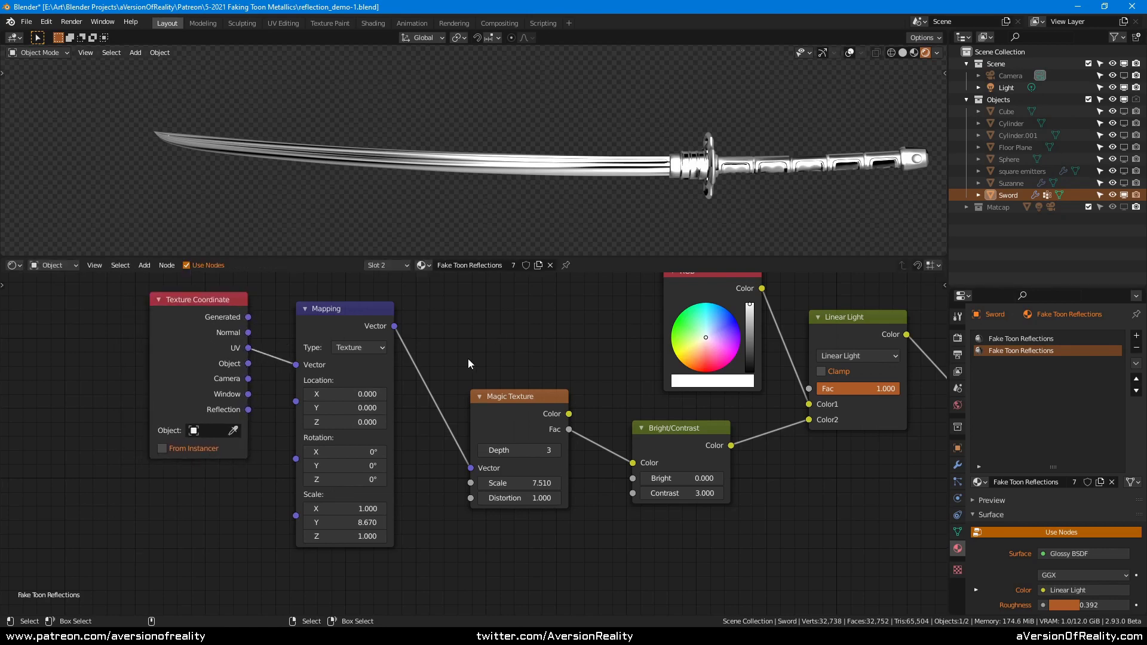
pyautogui.moveTo(468, 364); pyautogui.dragTo(514, 340, button='middle')
pyautogui.moveTo(592, 151)
pyautogui.mouseDown(button='middle')
pyautogui.moveTo(544, 157)
pyautogui.moveTo(594, 165)
pyautogui.mouseUp(button='middle')
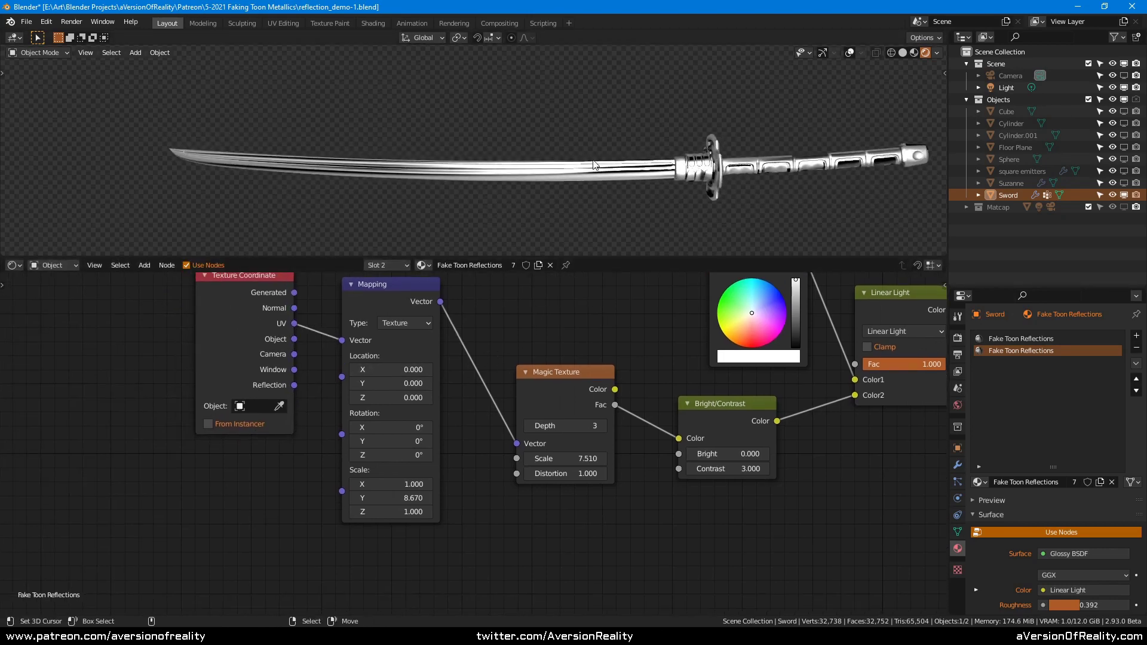
pyautogui.moveTo(533, 341); pyautogui.dragTo(543, 341, button='middle')
pyautogui.moveTo(555, 372); pyautogui.dragTo(568, 371)
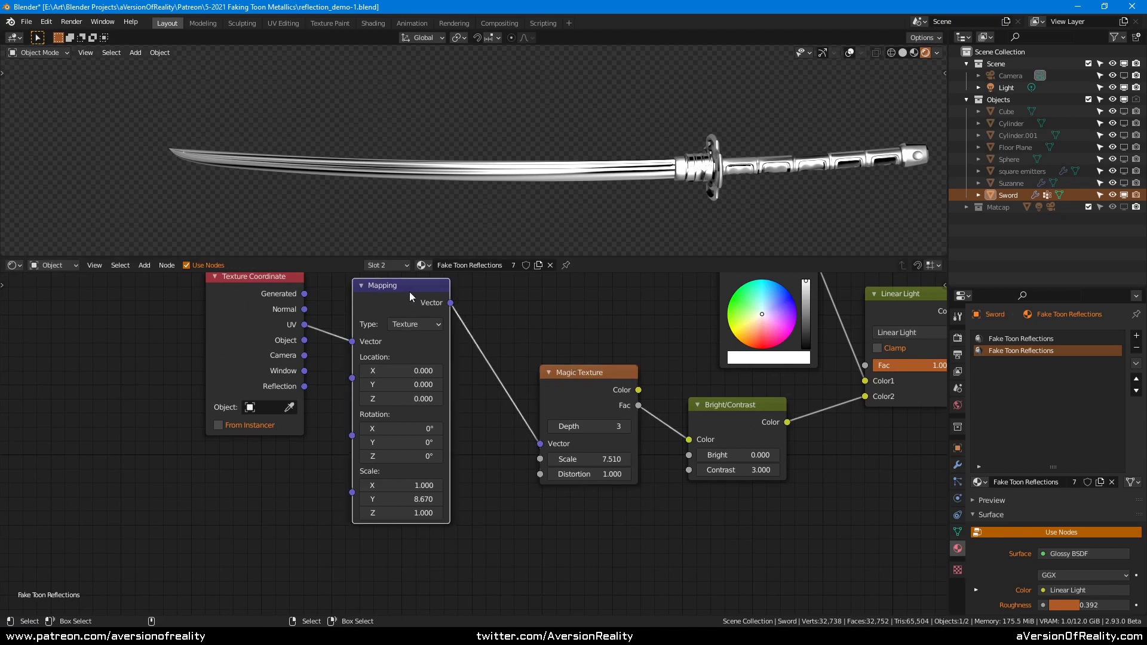
pyautogui.moveTo(410, 292); pyautogui.dragTo(430, 307)
pyautogui.click(515, 306)
pyautogui.moveTo(275, 458); pyautogui.dragTo(309, 444, button='middle')
pyautogui.moveTo(236, 475); pyautogui.dragTo(278, 446, button='middle')
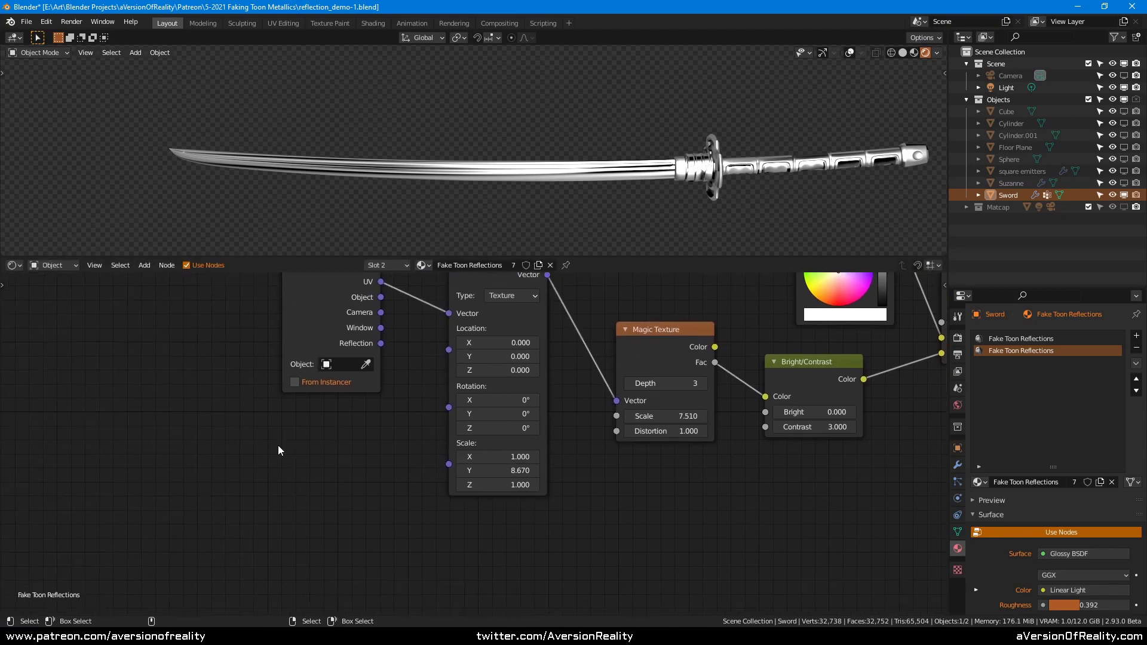
# - Add a Layer Weight node and place it in the empty space below the Magic Texture node
pyautogui.hotkey('shift', 'a')
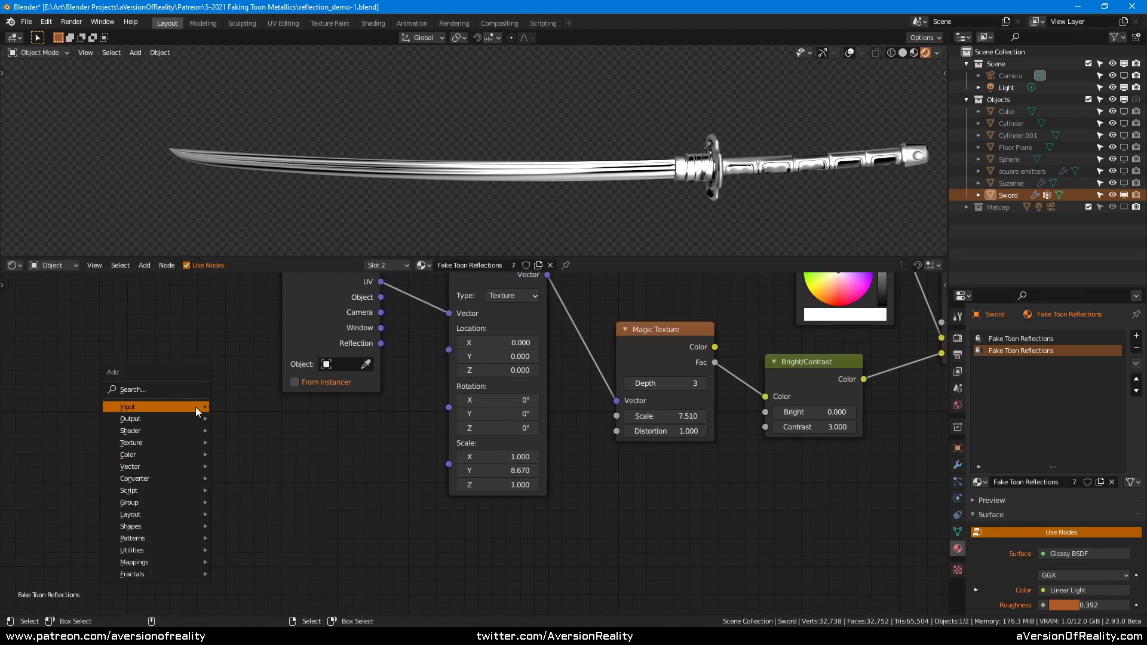
pyautogui.moveTo(195, 407)
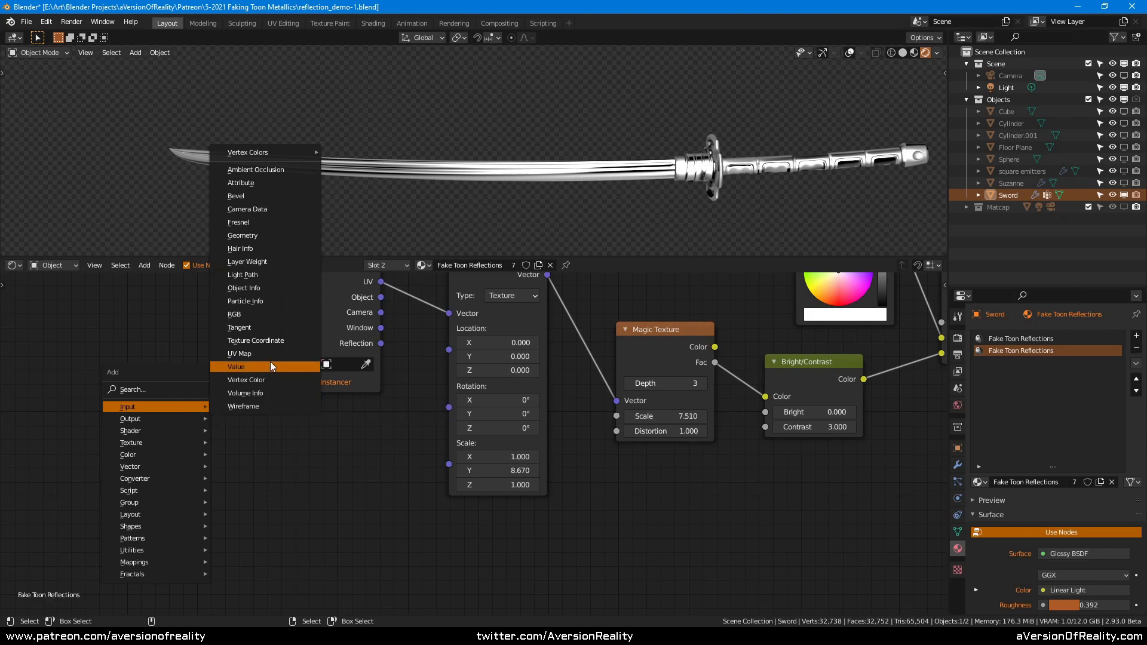
pyautogui.click(278, 262)
pyautogui.click(187, 472)
pyautogui.moveTo(187, 472); pyautogui.dragTo(215, 426, button='middle')
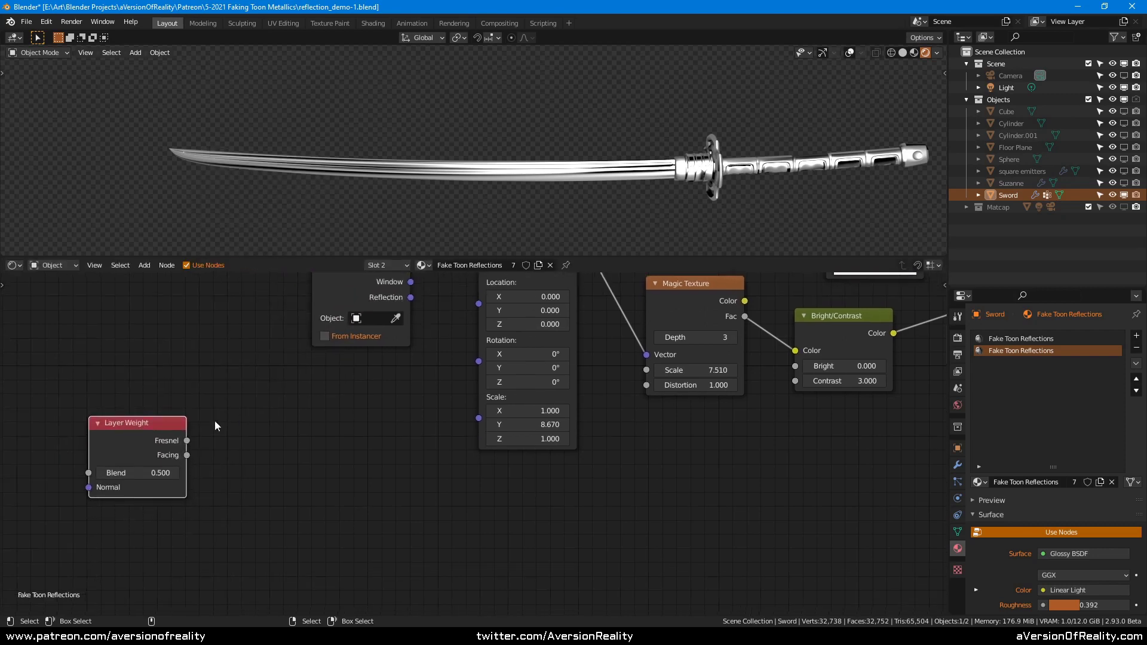
pyautogui.click(121, 422)
pyautogui.scroll(-3, 361, 430)
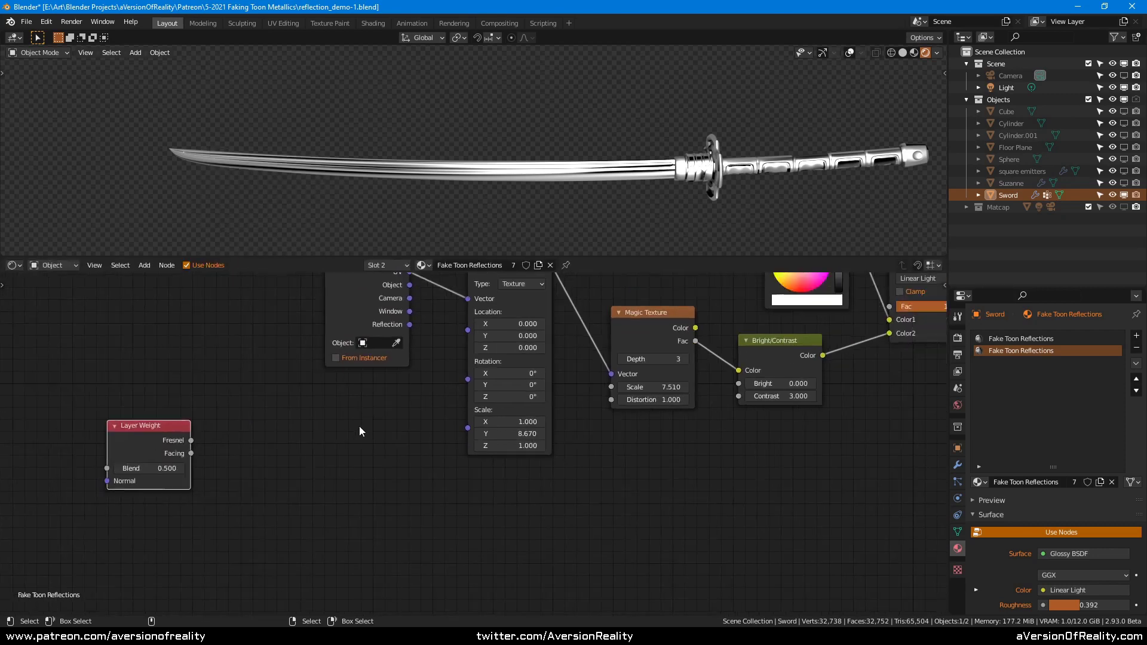
pyautogui.moveTo(358, 427); pyautogui.dragTo(295, 446, button='middle')
pyautogui.moveTo(115, 469); pyautogui.dragTo(601, 523)
pyautogui.moveTo(658, 518); pyautogui.dragTo(464, 517, button='middle')
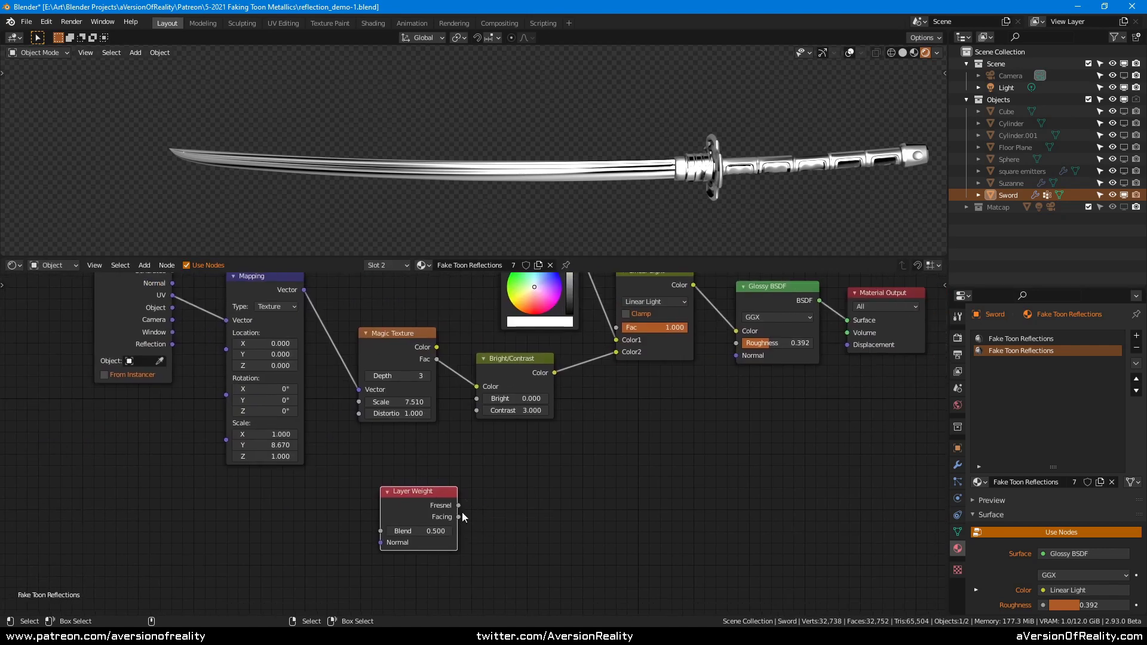
# - Preview the Layer Weight's Facing output through the Material Output's Surface, try a Blend of 0.96, and reset it to 0.5
pyautogui.moveTo(846, 324); pyautogui.dragTo(847, 321)
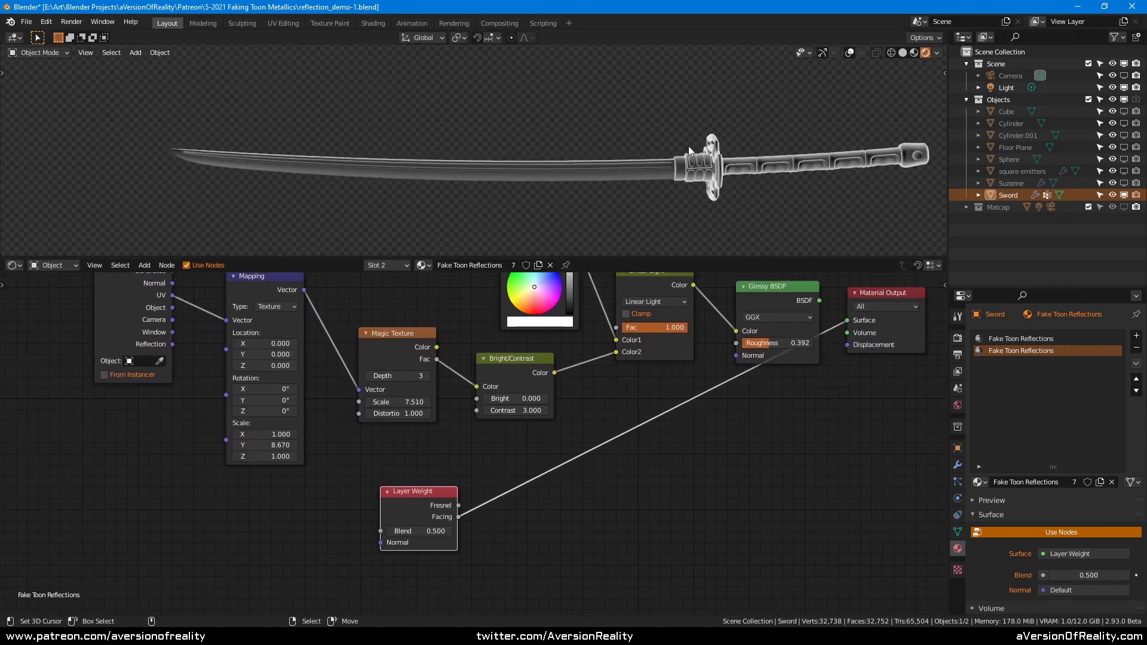
pyautogui.moveTo(686, 154); pyautogui.dragTo(655, 151, button='middle')
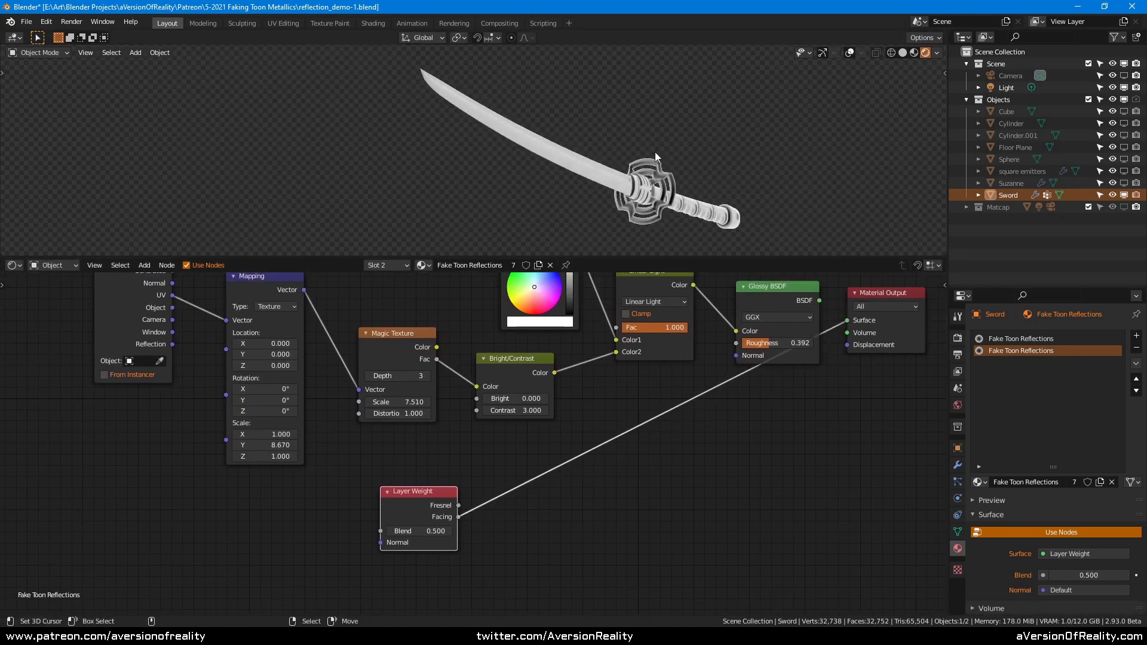
pyautogui.moveTo(548, 153)
pyautogui.mouseDown(button='middle')
pyautogui.moveTo(577, 165)
pyautogui.moveTo(640, 153)
pyautogui.moveTo(533, 154)
pyautogui.mouseUp(button='middle')
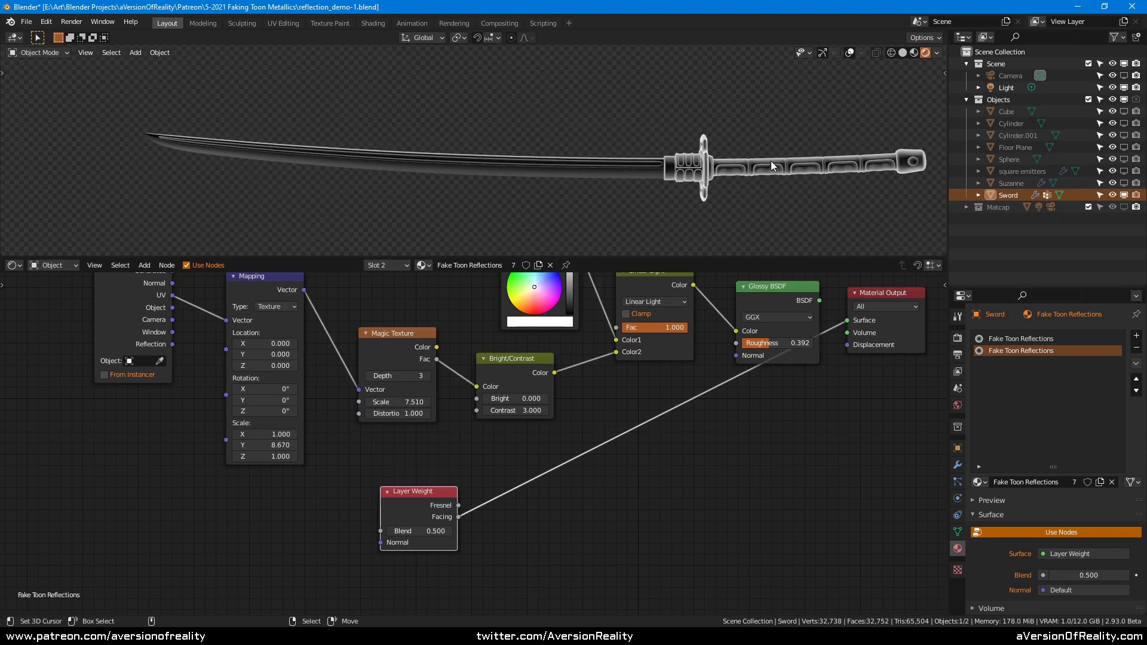
pyautogui.scroll(1, 478, 484)
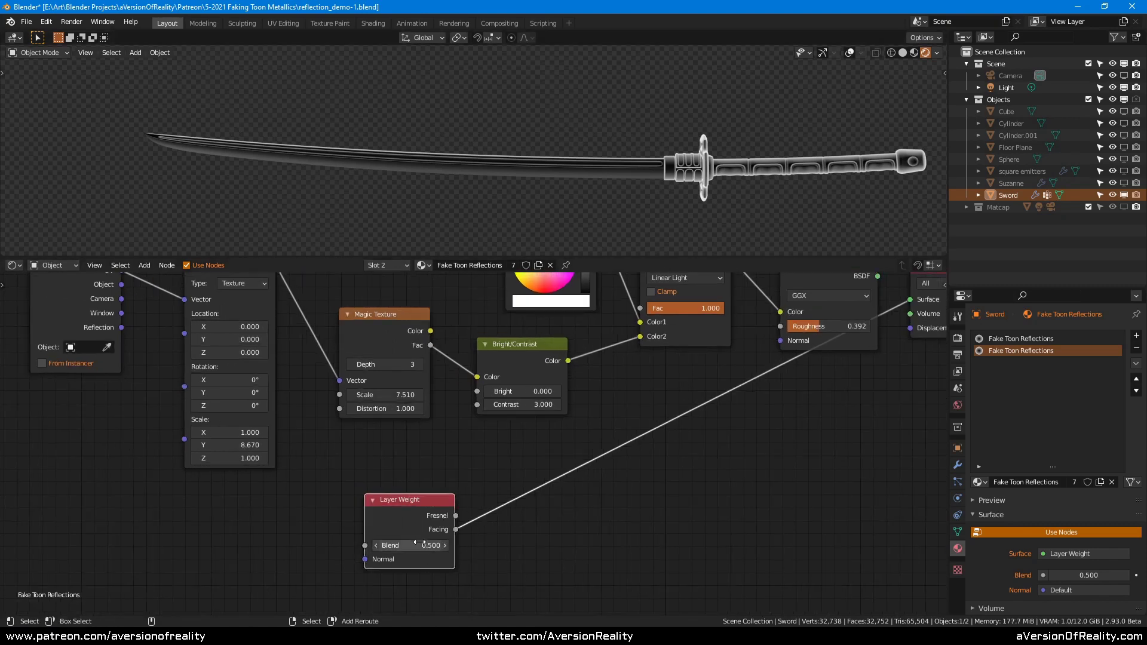
pyautogui.moveTo(410, 546)
pyautogui.mouseDown()
pyautogui.moveTo(390, 546)
pyautogui.moveTo(484, 545)
pyautogui.mouseUp()
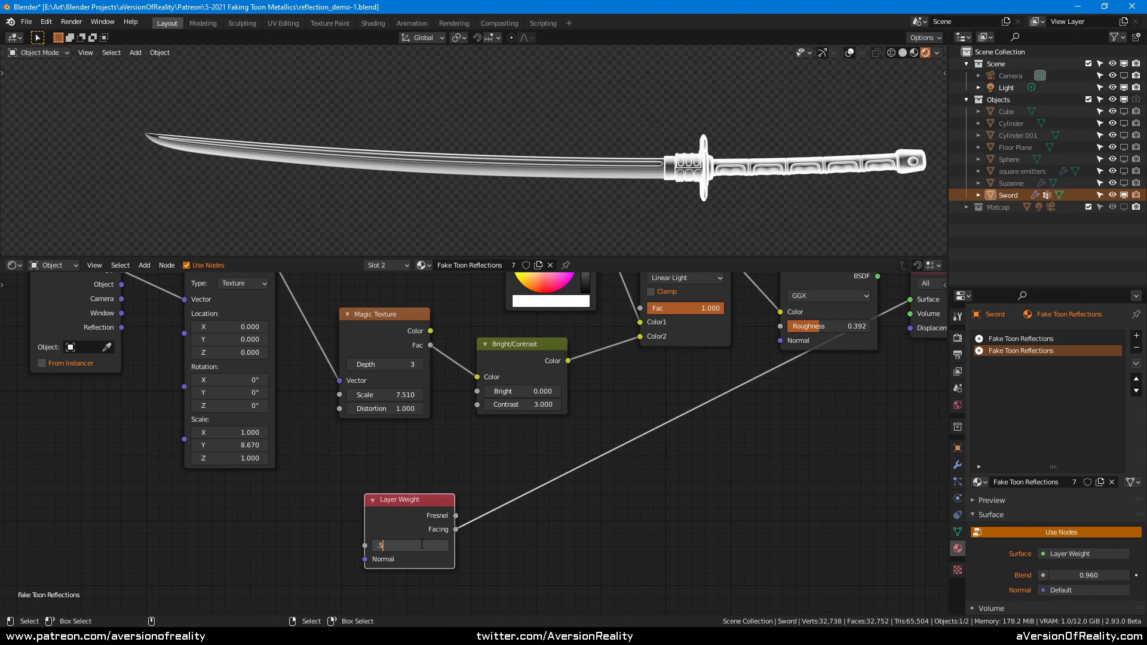
pyautogui.press('Return')
# - Connect the Layer Weight's Facing output to the Mapping node's Location, and reconnect the Glossy BSDF to the Material Output's Surface
pyautogui.scroll(-1, 536, 439)
pyautogui.moveTo(536, 439); pyautogui.dragTo(736, 443, button='middle')
pyautogui.moveTo(612, 511); pyautogui.dragTo(300, 483)
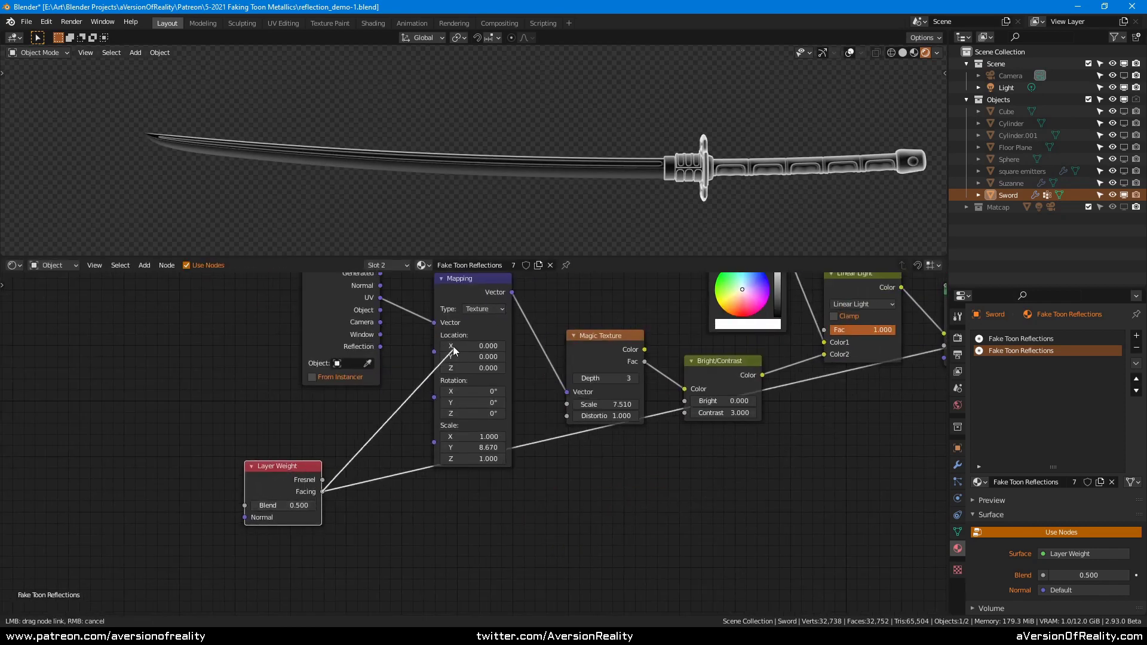
pyautogui.moveTo(440, 347); pyautogui.dragTo(436, 352)
pyautogui.moveTo(612, 281); pyautogui.dragTo(449, 304, button='middle')
pyautogui.moveTo(837, 326); pyautogui.dragTo(721, 316, button='middle')
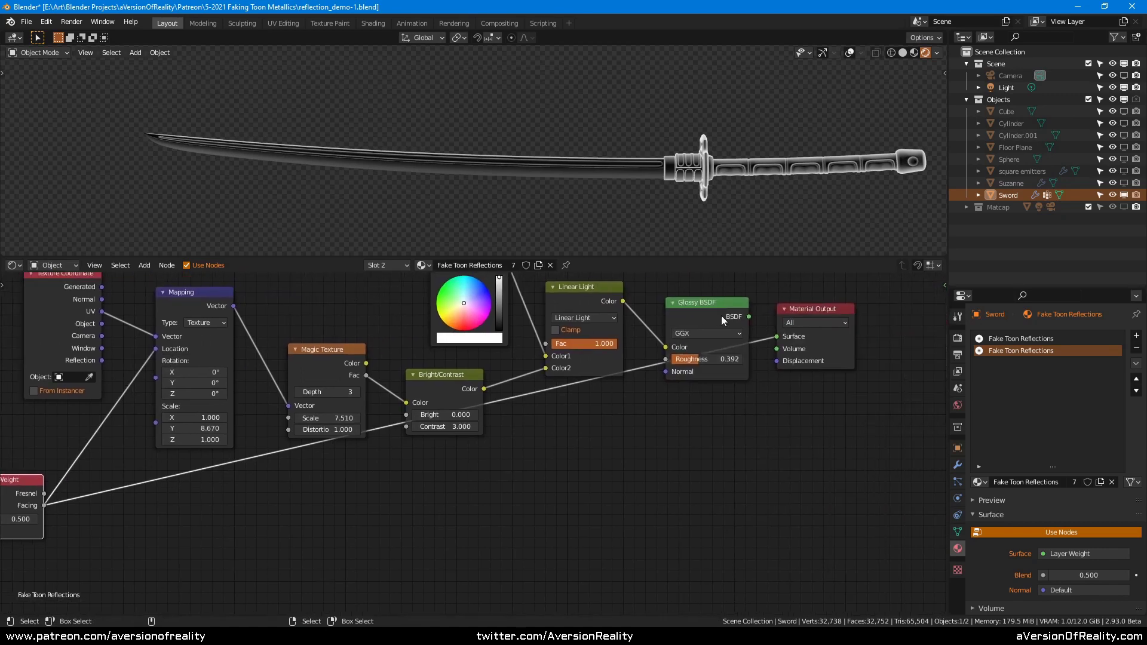
pyautogui.moveTo(752, 316); pyautogui.dragTo(788, 338)
pyautogui.moveTo(305, 470); pyautogui.dragTo(564, 442, button='middle')
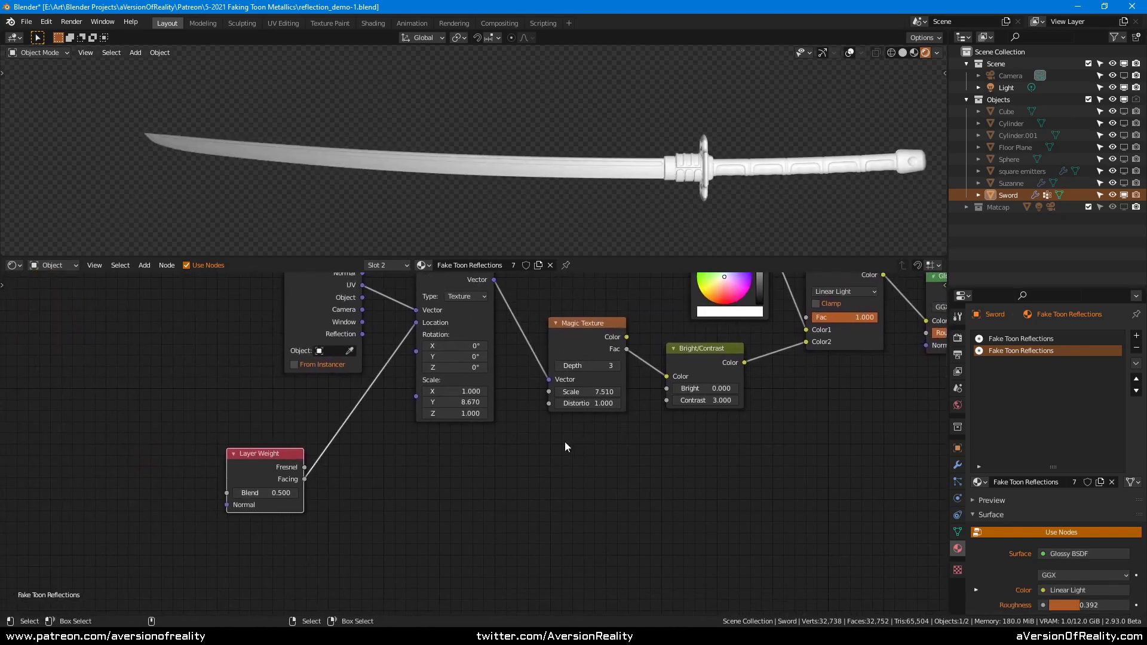
# - Insert a Math node set to Multiply between the Layer Weight's Facing output and the Mapping node's Location
pyautogui.scroll(1, 478, 440)
pyautogui.moveTo(251, 464); pyautogui.dragTo(191, 444)
pyautogui.moveTo(572, 139); pyautogui.dragTo(660, 116, button='middle')
pyautogui.moveTo(204, 452); pyautogui.dragTo(181, 434)
pyautogui.hotkey('shift', 'a')
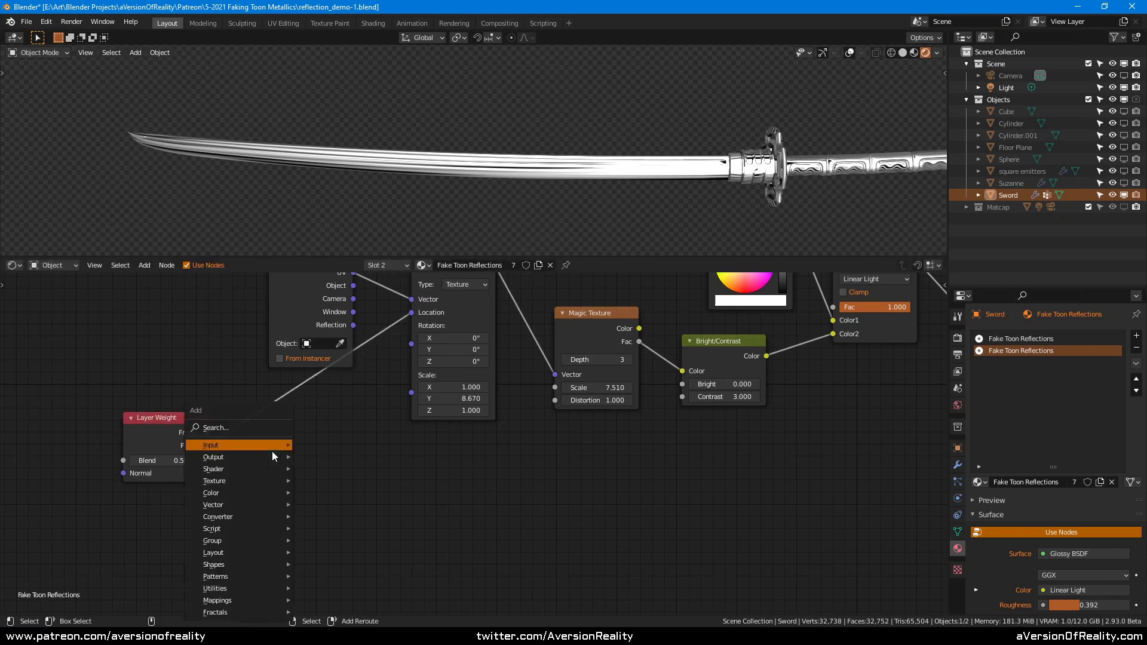
pyautogui.moveTo(252, 515)
pyautogui.click(355, 424)
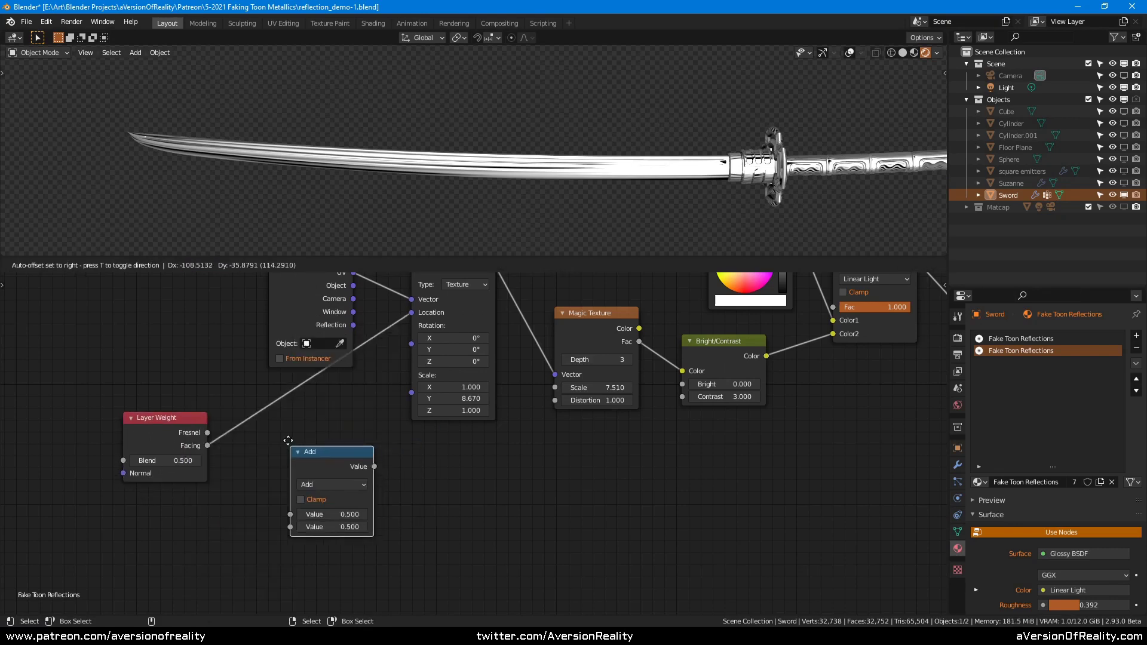
pyautogui.click(304, 428)
pyautogui.click(305, 438)
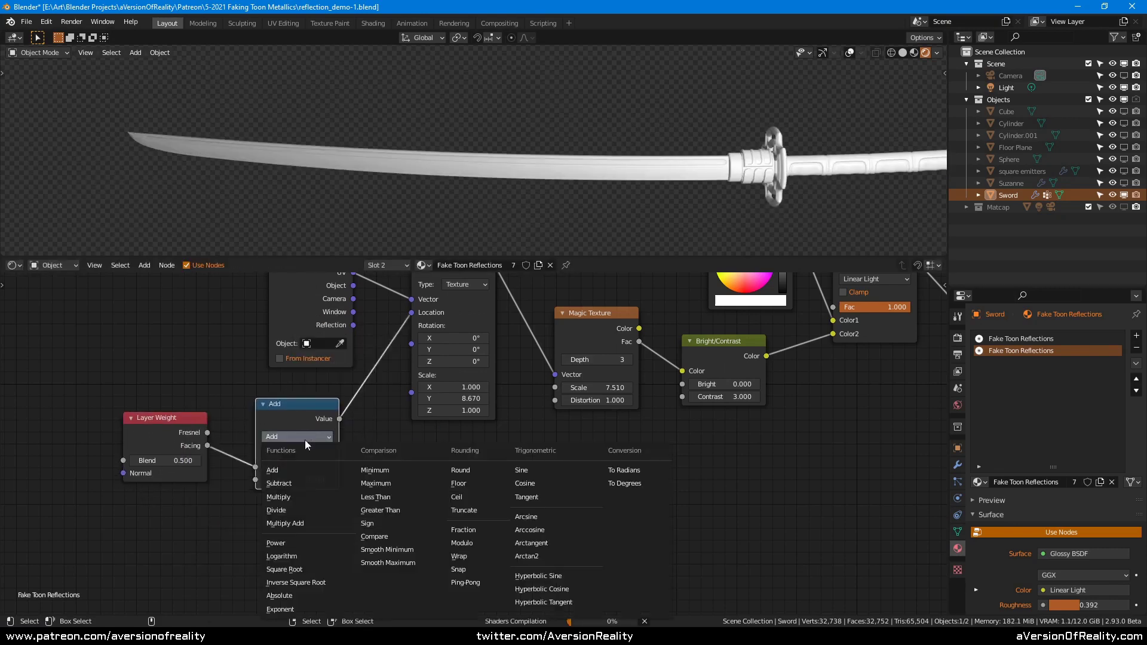
pyautogui.click(306, 498)
# - Try a Multiply value of 0.1, set it to 0.3, and check the shifting reflections from several angles
pyautogui.click(302, 480)
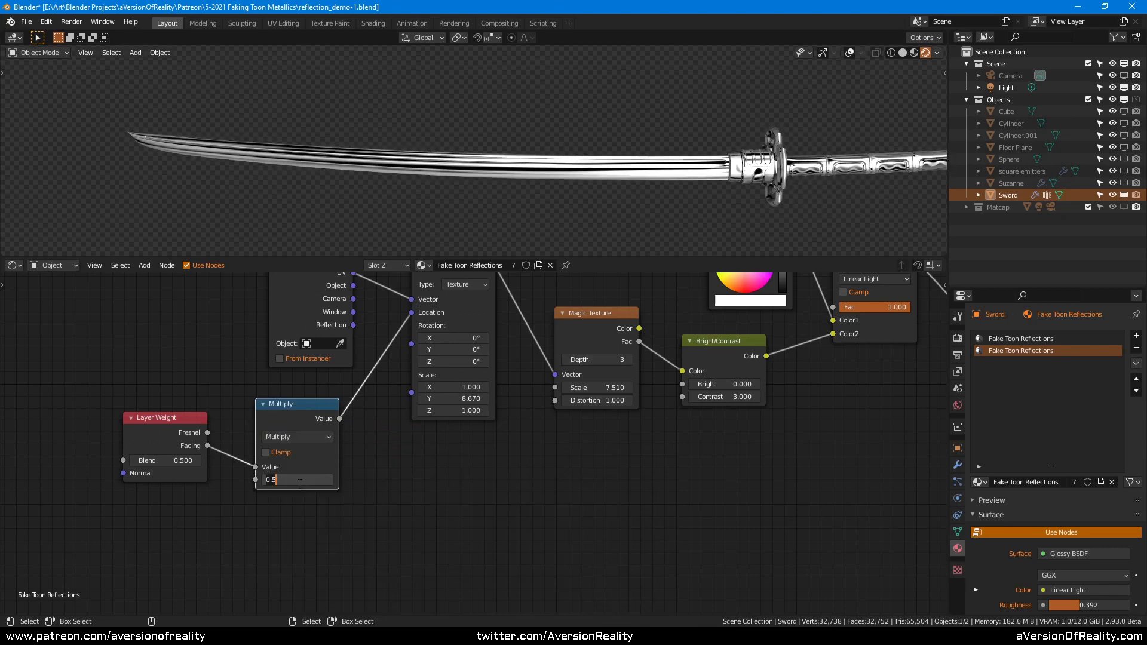
pyautogui.write('.1')
pyautogui.press('Return')
pyautogui.moveTo(546, 110); pyautogui.dragTo(731, 115, button='middle')
pyautogui.moveTo(297, 480); pyautogui.dragTo(323, 479)
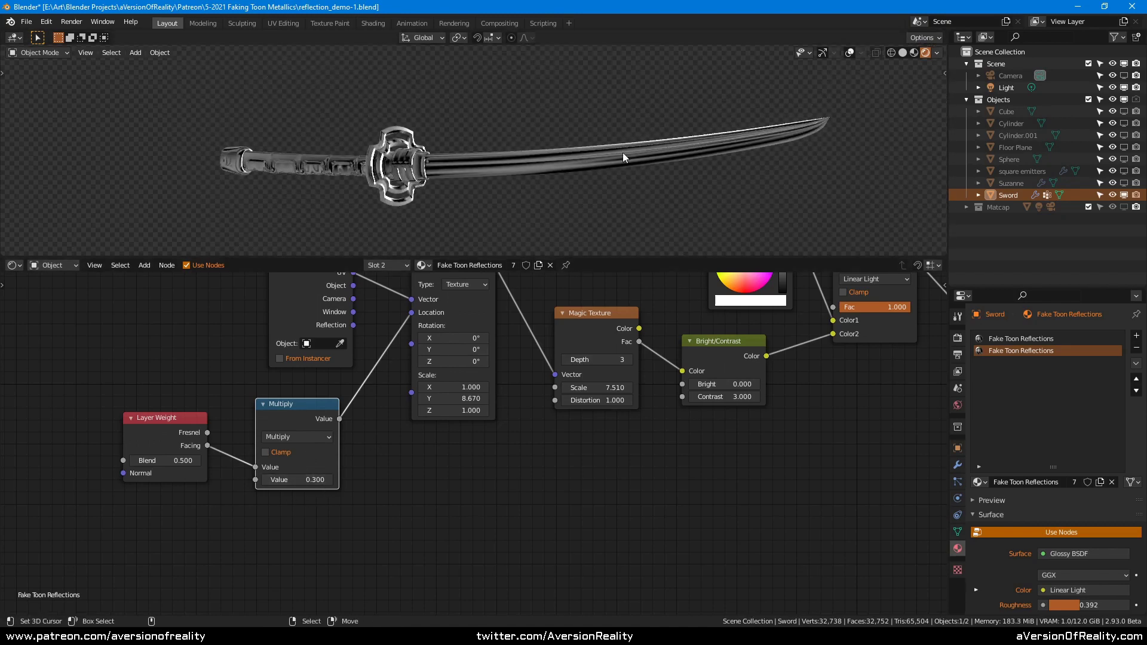
pyautogui.moveTo(622, 152); pyautogui.dragTo(829, 121, button='middle')
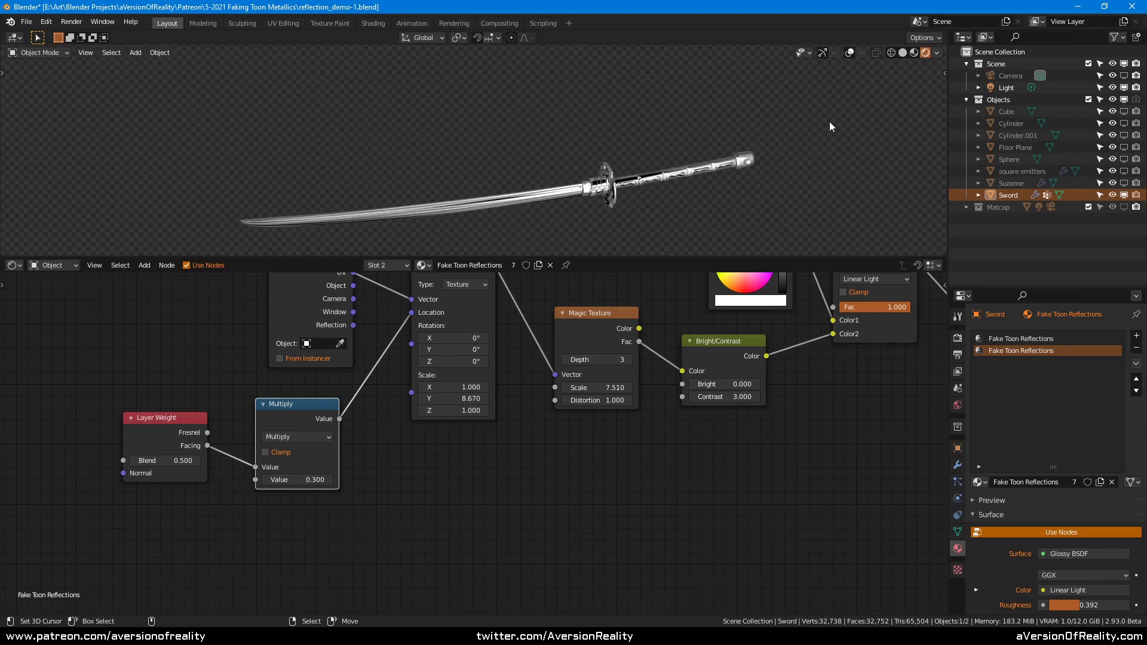
# - Rotate the sword about the global Z axis to check its reflections, and save the file
pyautogui.press('r')
pyautogui.press('z')
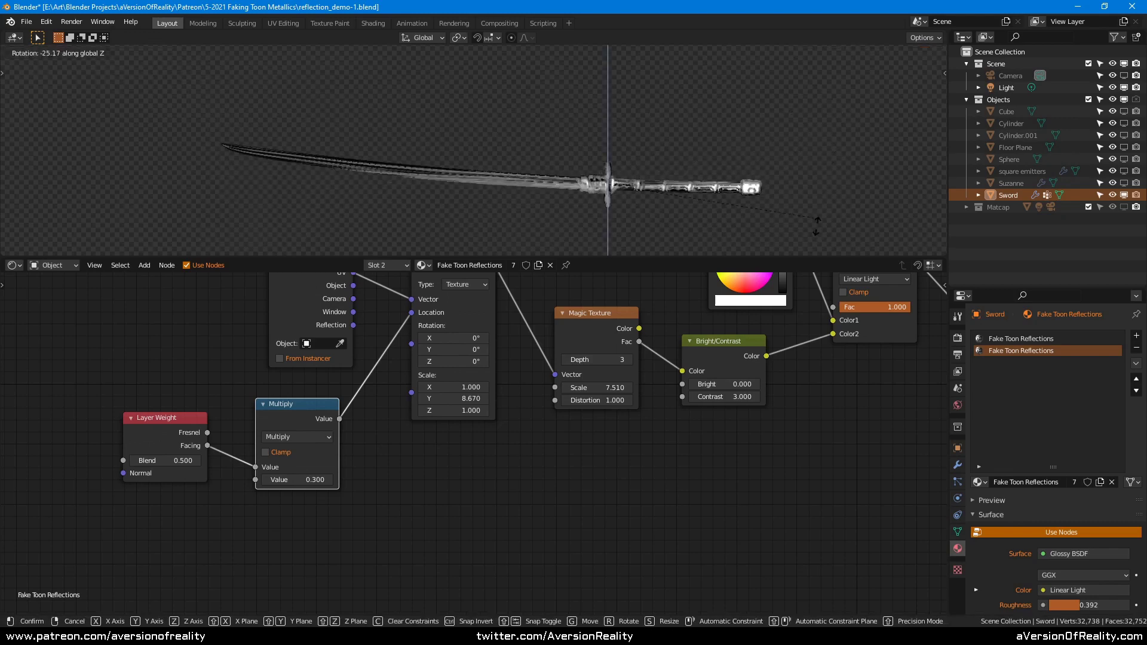
pyautogui.click(754, 180)
pyautogui.keyDown('shift'); pyautogui.moveTo(665, 149); pyautogui.dragTo(729, 134, button='middle'); pyautogui.keyUp('shift')
pyautogui.scroll(1, 729, 134)
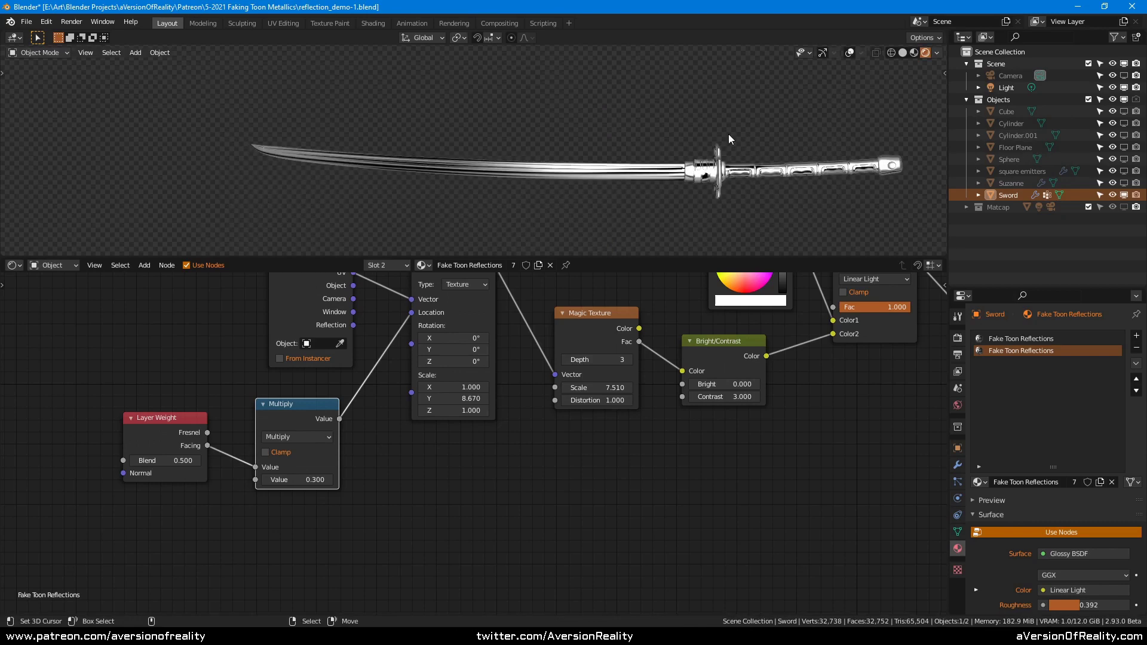
pyautogui.hotkey('ctrl', 's')
# - Make room around the Layer Weight and Multiply nodes, and duplicate the Multiply node below the original with Facing connected to it
pyautogui.moveTo(402, 501); pyautogui.dragTo(520, 455, button='middle')
pyautogui.scroll(1, 519, 455)
pyautogui.moveTo(239, 366); pyautogui.dragTo(148, 371)
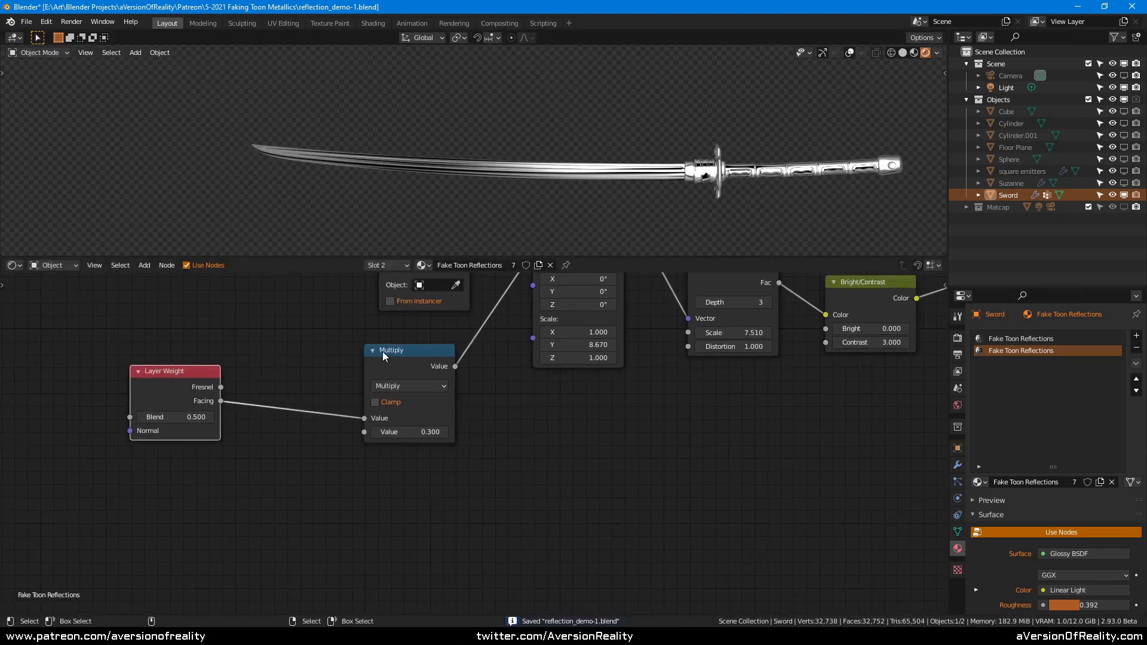
pyautogui.moveTo(385, 357); pyautogui.dragTo(274, 353)
pyautogui.hotkey('shift', 'd')
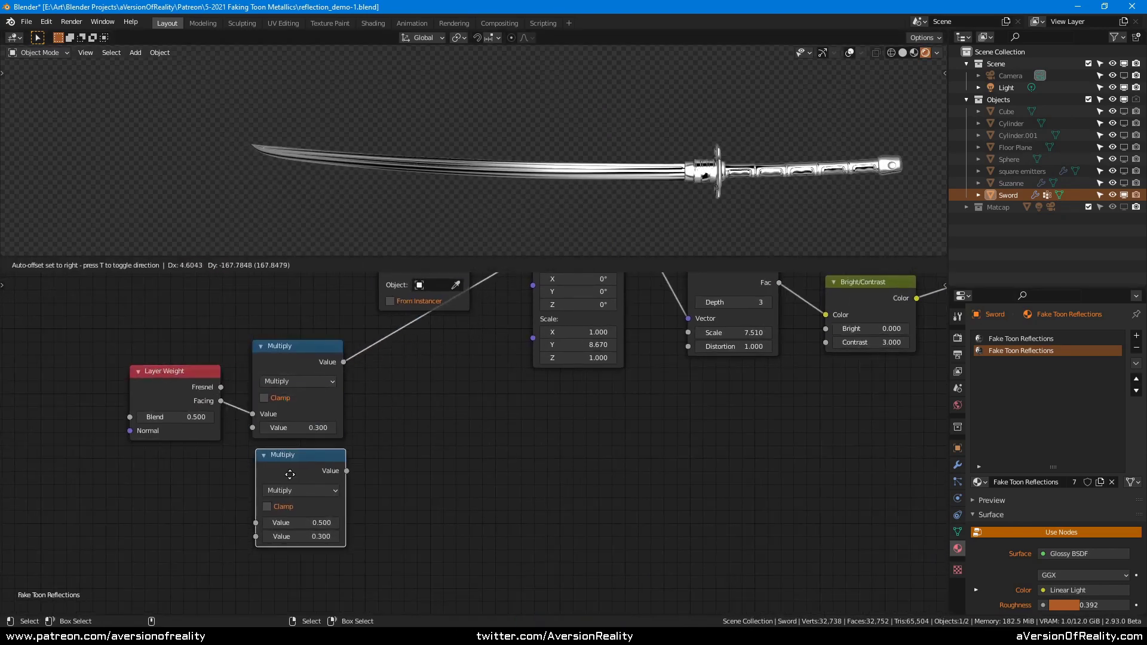
pyautogui.click(288, 500)
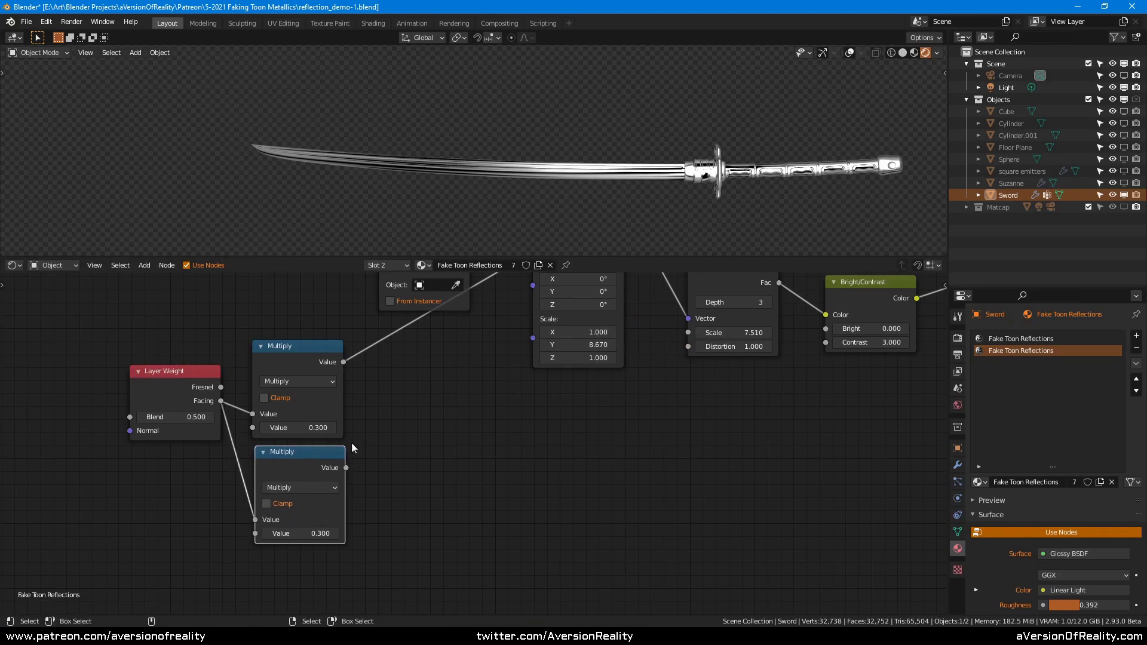
# - Add a Combine XYZ node with the upper Multiply connected to X and the lower Multiply connected to Y
pyautogui.hotkey('shift', 'a')
pyautogui.moveTo(395, 419)
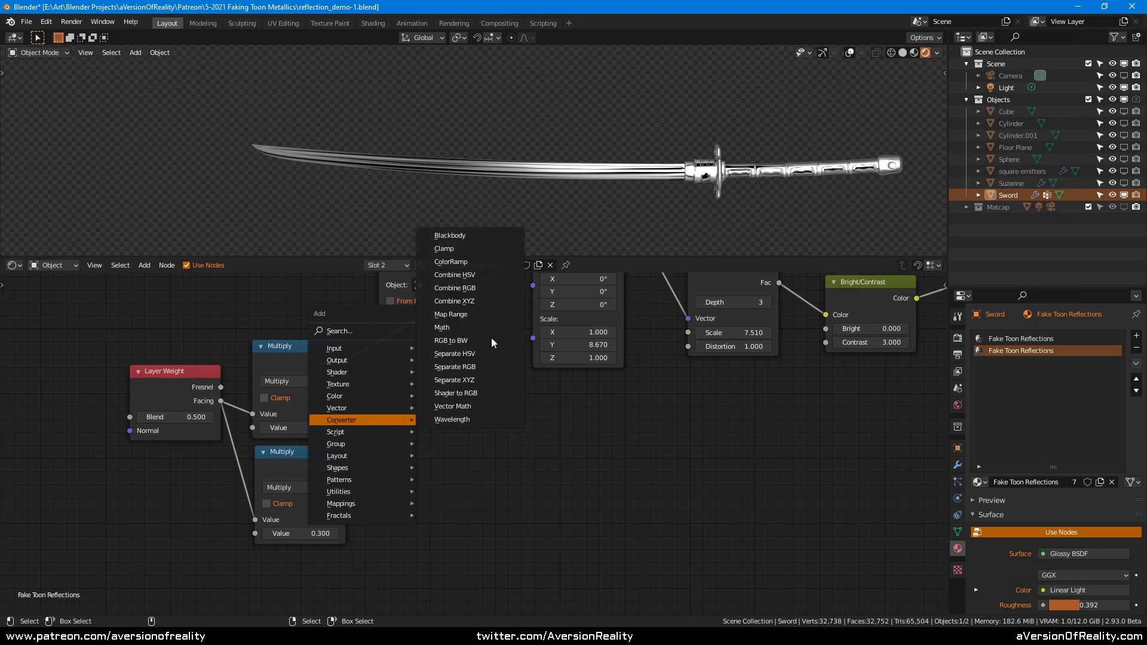
pyautogui.click(472, 301)
pyautogui.click(380, 372)
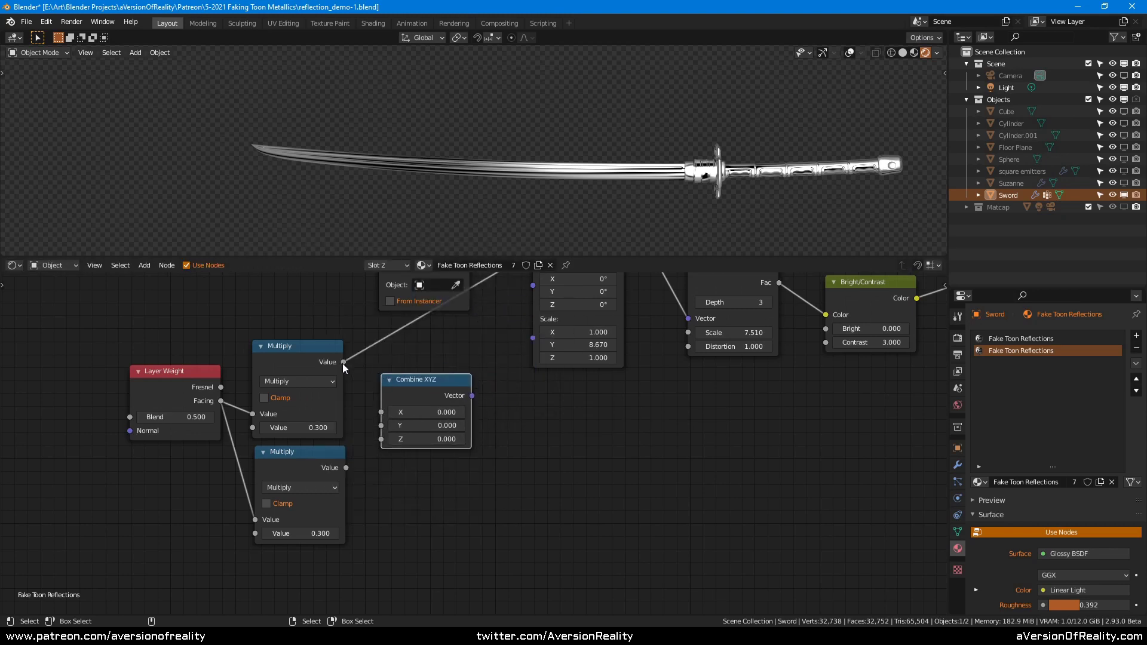
pyautogui.moveTo(344, 362); pyautogui.dragTo(381, 412)
pyautogui.moveTo(346, 468); pyautogui.dragTo(381, 425)
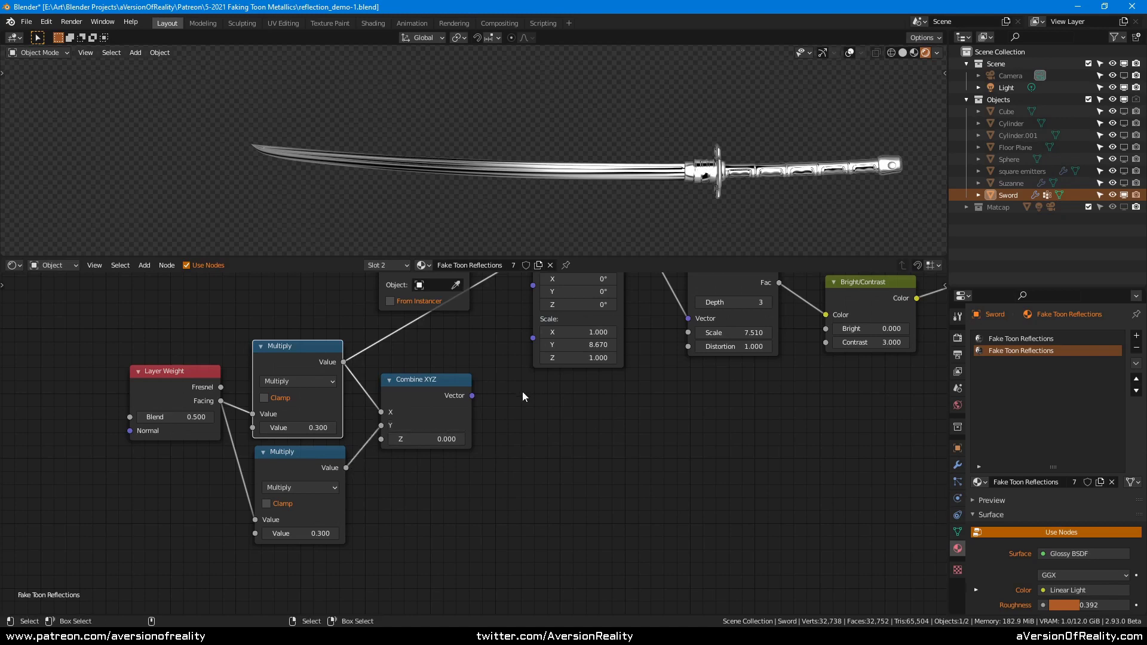
# - Connect the Combine XYZ Vector output to the Mapping node's Location and check the sword's reflections from another angle
pyautogui.moveTo(522, 392); pyautogui.dragTo(443, 508, button='middle')
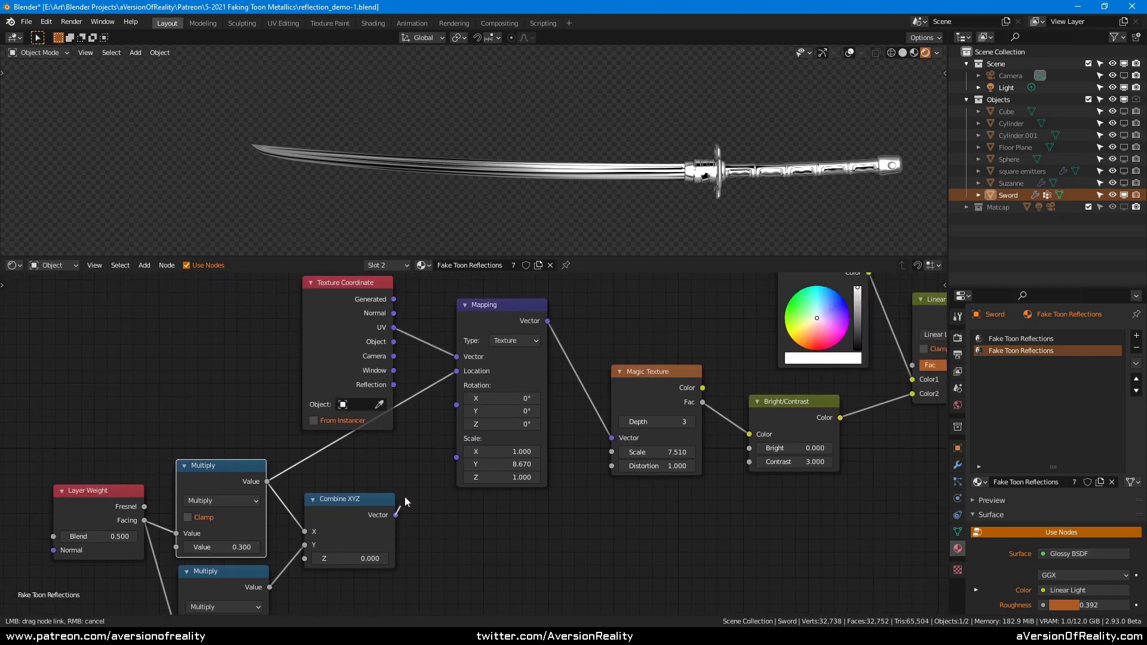
pyautogui.moveTo(464, 370); pyautogui.dragTo(462, 371)
pyautogui.moveTo(344, 499); pyautogui.dragTo(344, 480)
pyautogui.moveTo(271, 484); pyautogui.dragTo(330, 422, button='middle')
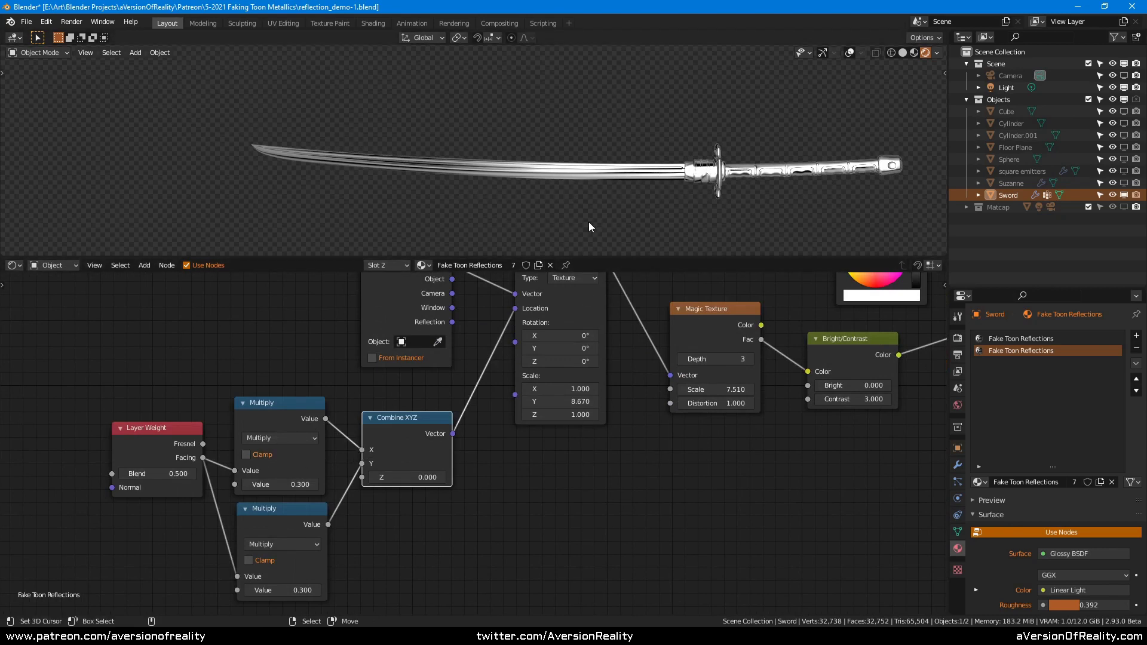
pyautogui.moveTo(627, 206); pyautogui.dragTo(545, 129, button='middle')
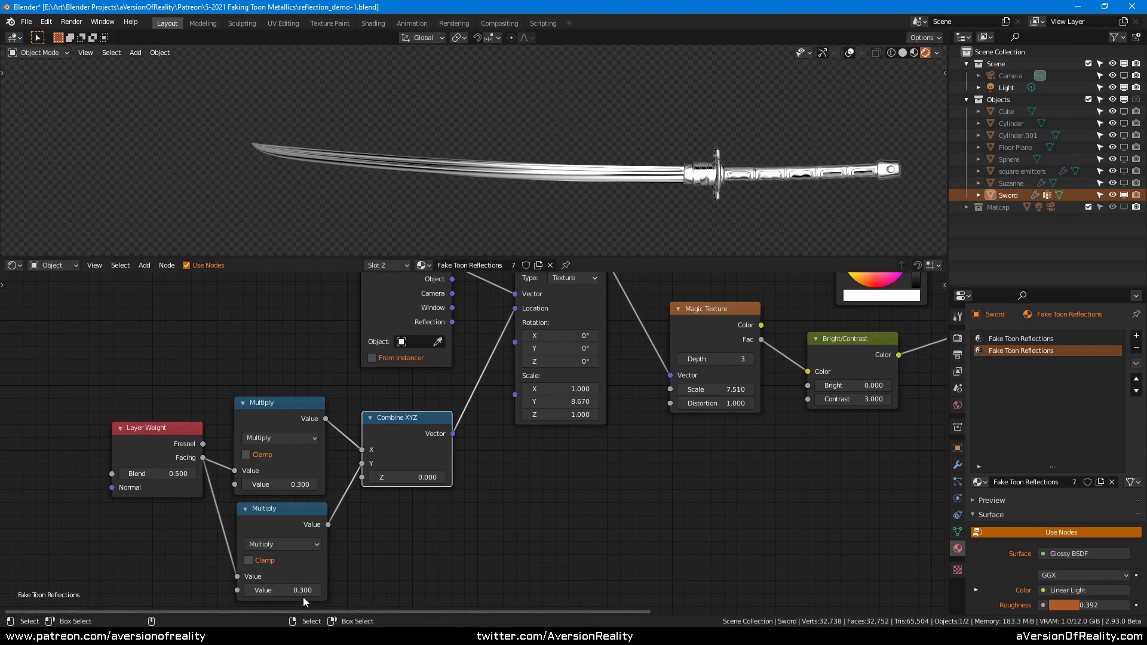
# - Try a value of 0.1 on the upper Multiply and 10 on the lower one, and check the reflections
pyautogui.write('.1')
pyautogui.press('Return')
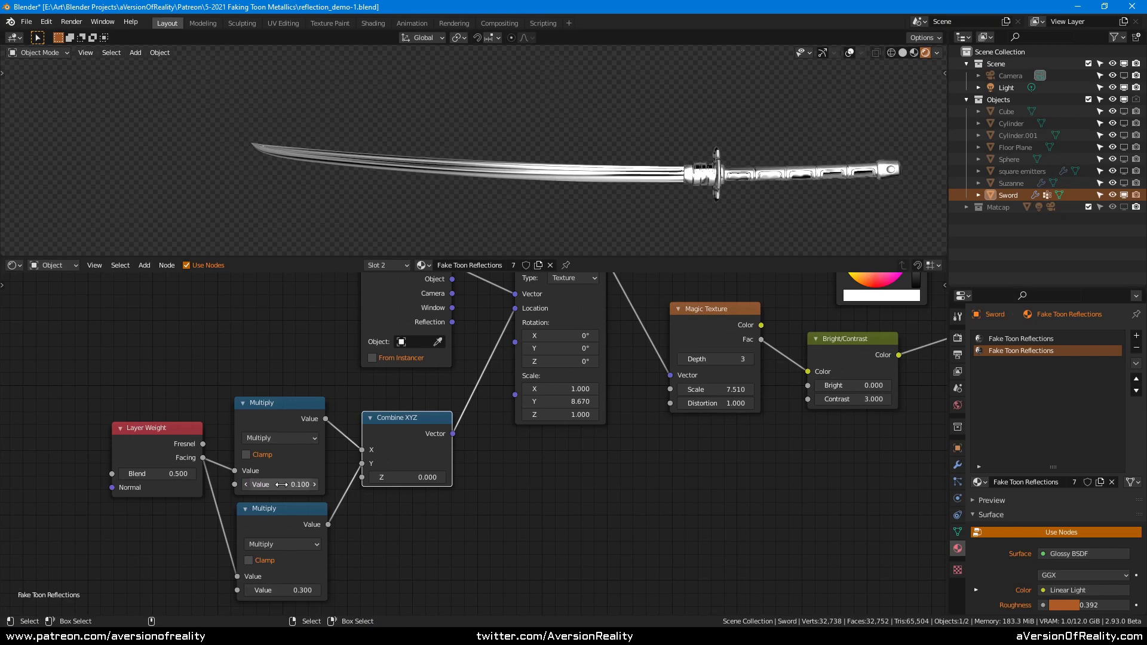
pyautogui.click(280, 585)
pyautogui.write('1')
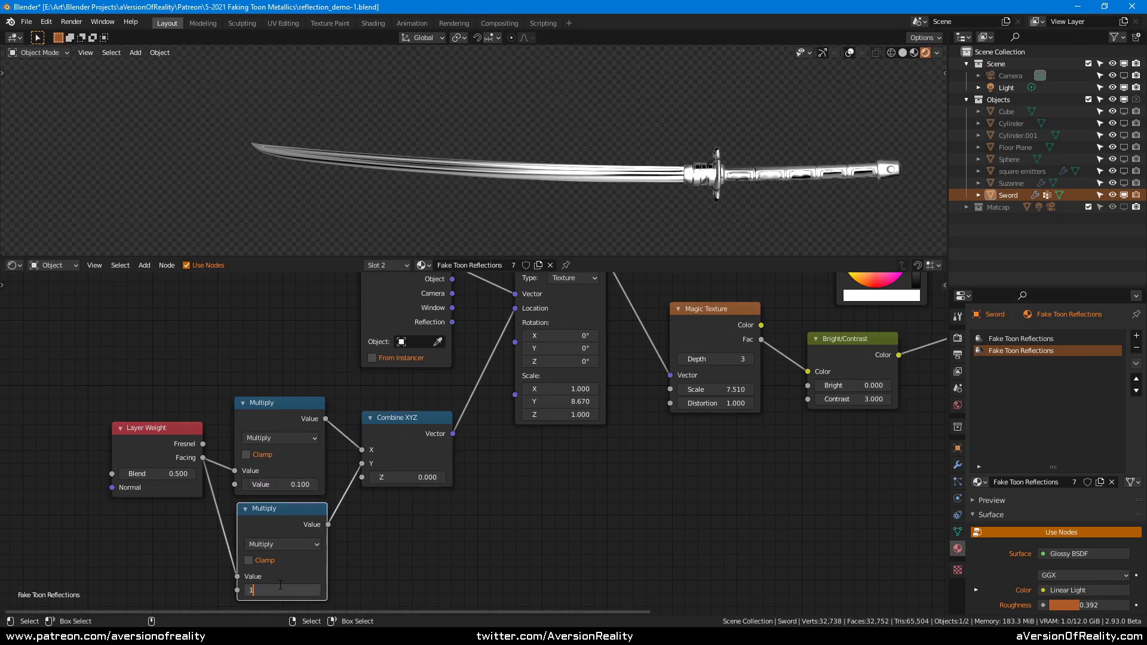
pyautogui.write('0')
pyautogui.press('Return')
pyautogui.moveTo(733, 118)
pyautogui.mouseDown(button='middle')
pyautogui.moveTo(725, 73)
pyautogui.moveTo(723, 149)
pyautogui.moveTo(722, 124)
pyautogui.moveTo(654, 116)
pyautogui.moveTo(781, 117)
pyautogui.moveTo(669, 113)
pyautogui.moveTo(724, 111)
pyautogui.moveTo(719, 123)
pyautogui.mouseUp(button='middle')
# - Try a value of 10 on the upper Multiply and 0.1 on the lower one, and check the reflections
pyautogui.click(294, 484)
pyautogui.write('10')
pyautogui.press('Return')
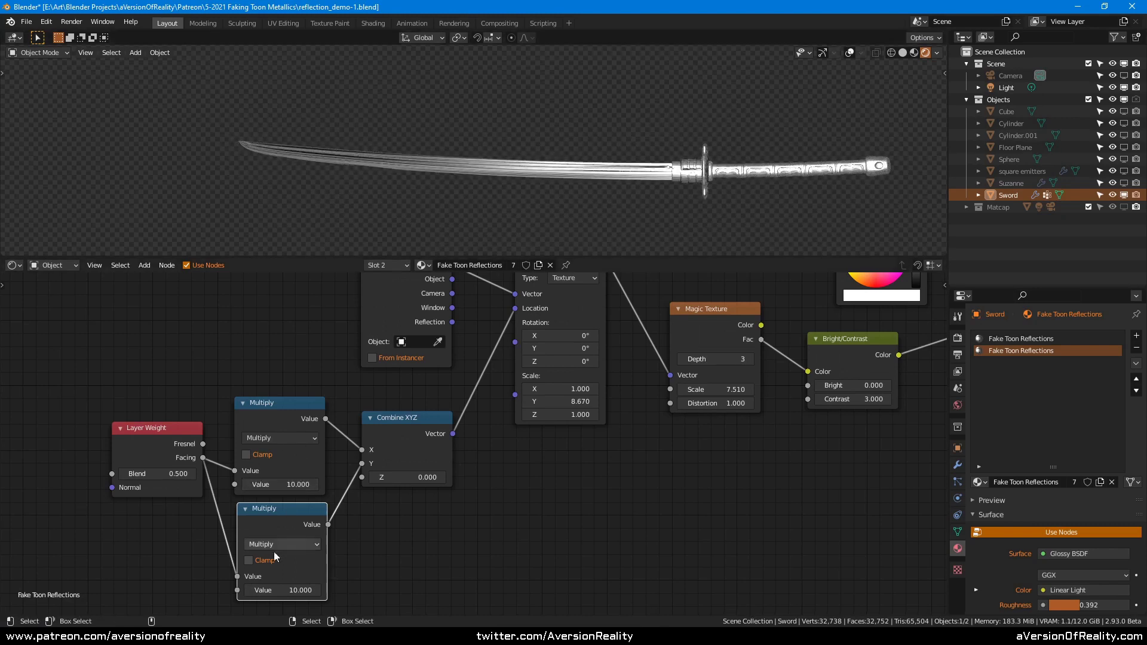
pyautogui.click(279, 591)
pyautogui.write('10.0')
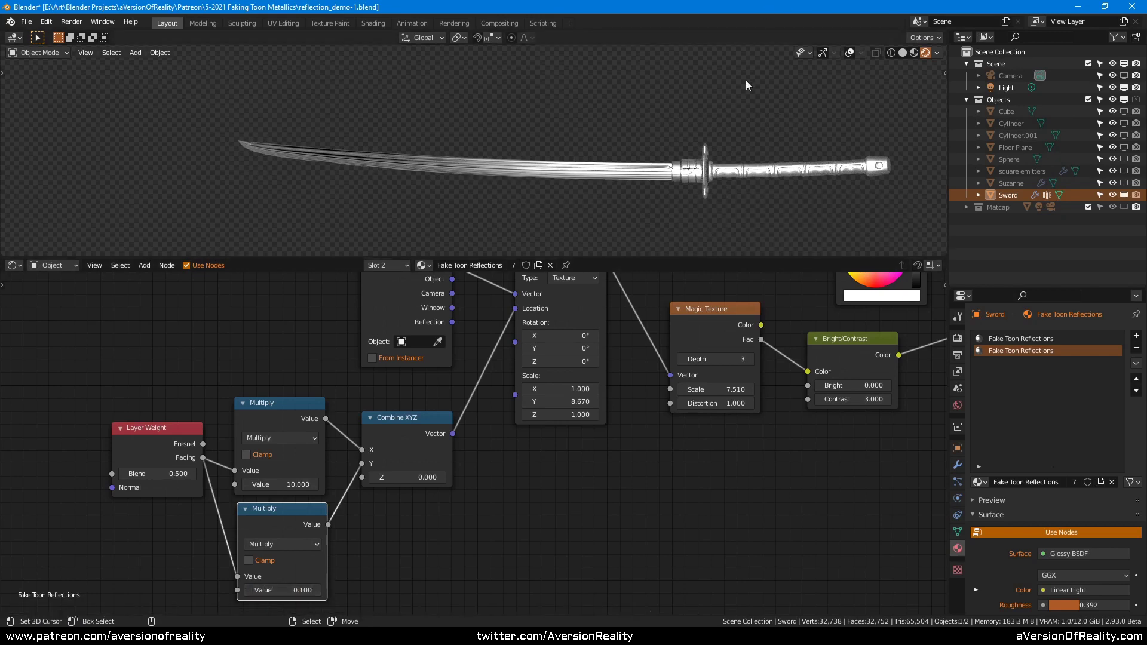
pyautogui.moveTo(719, 86); pyautogui.dragTo(724, 104, button='middle')
pyautogui.moveTo(725, 118)
pyautogui.mouseDown(button='middle')
pyautogui.moveTo(725, 49)
pyautogui.moveTo(728, 89)
pyautogui.moveTo(650, 97)
pyautogui.moveTo(756, 95)
pyautogui.moveTo(721, 98)
pyautogui.mouseUp(button='middle')
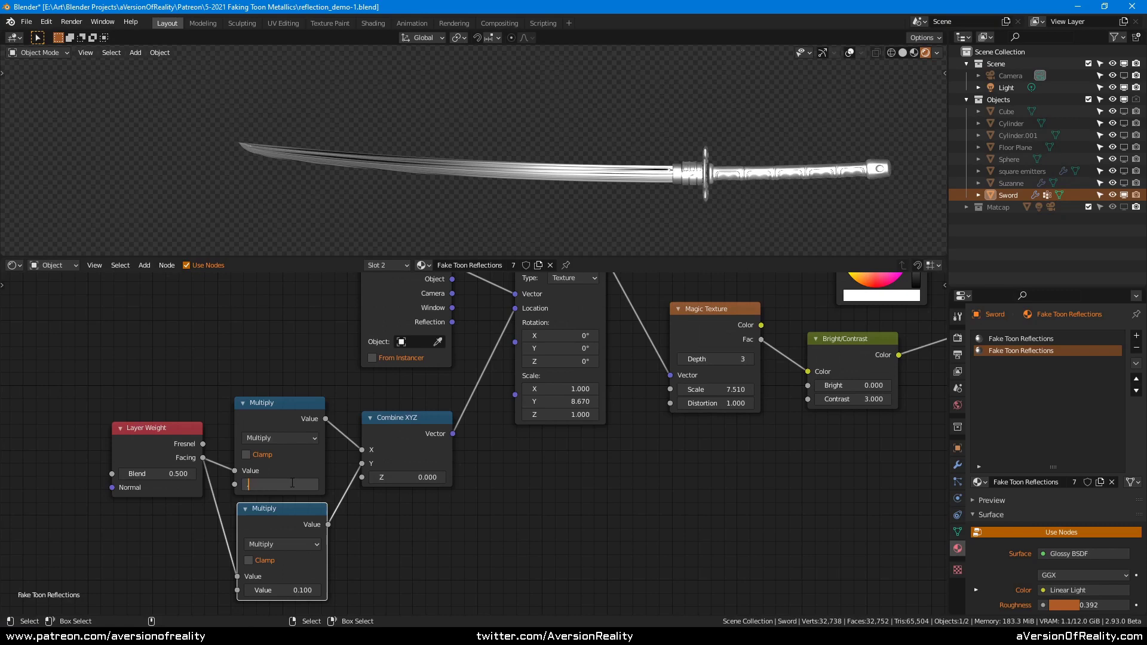
# - Set the upper Multiply to 0.5 and the lower one to 0.2, check the reflections, and save the file
pyautogui.press('Return')
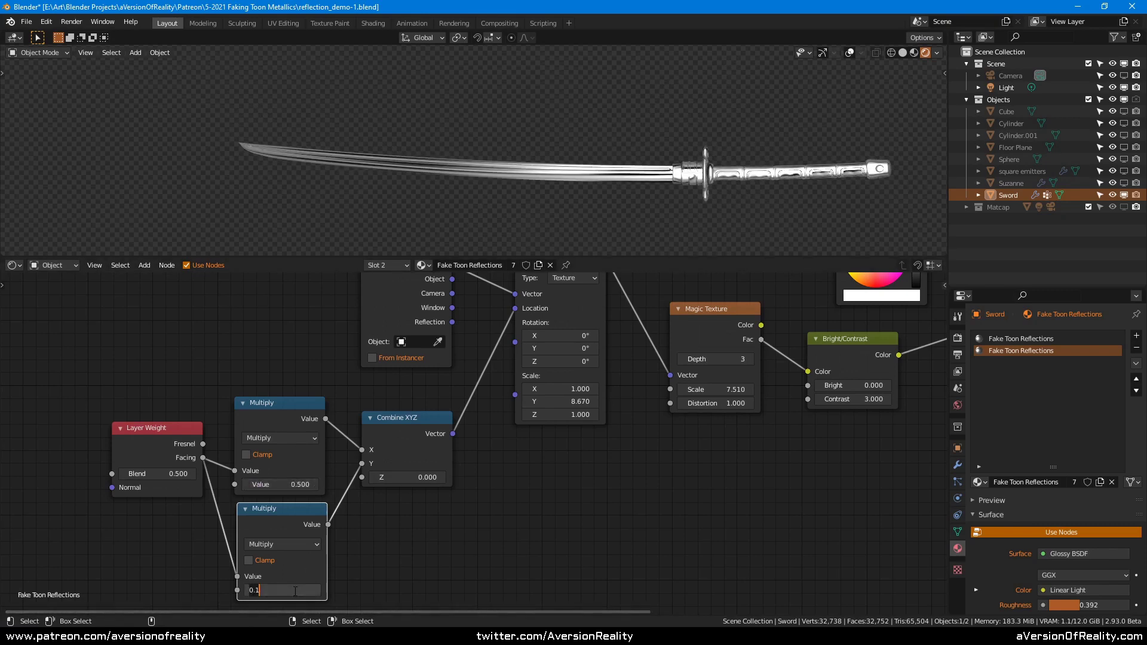
pyautogui.moveTo(642, 110); pyautogui.dragTo(633, 149, button='middle')
pyautogui.hotkey('ctrl', 's')
# - Move the Layer Weight, both Multiply nodes and the Combine XYZ node together away from the Mapping node
pyautogui.click(527, 376)
pyautogui.scroll(-2, 490, 434)
pyautogui.moveTo(503, 428); pyautogui.dragTo(545, 402, button='middle')
pyautogui.press('c')
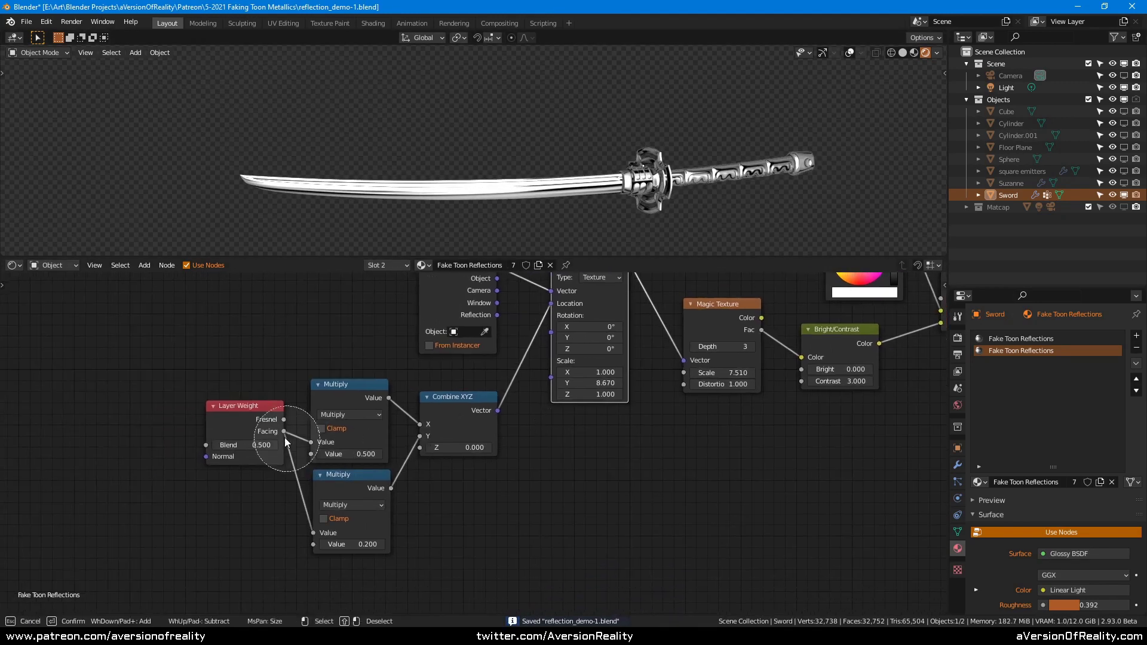
pyautogui.scroll(-5, 283, 441)
pyautogui.moveTo(276, 445); pyautogui.dragTo(381, 485)
pyautogui.rightClick(386, 484)
pyautogui.press('g')
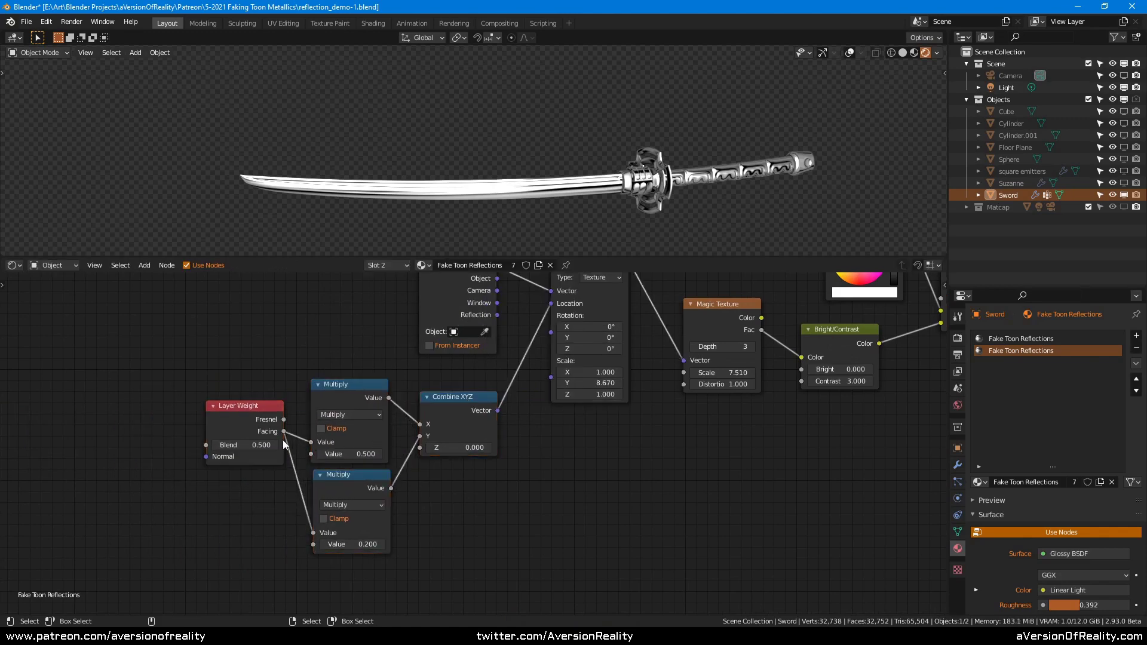
pyautogui.click(200, 452)
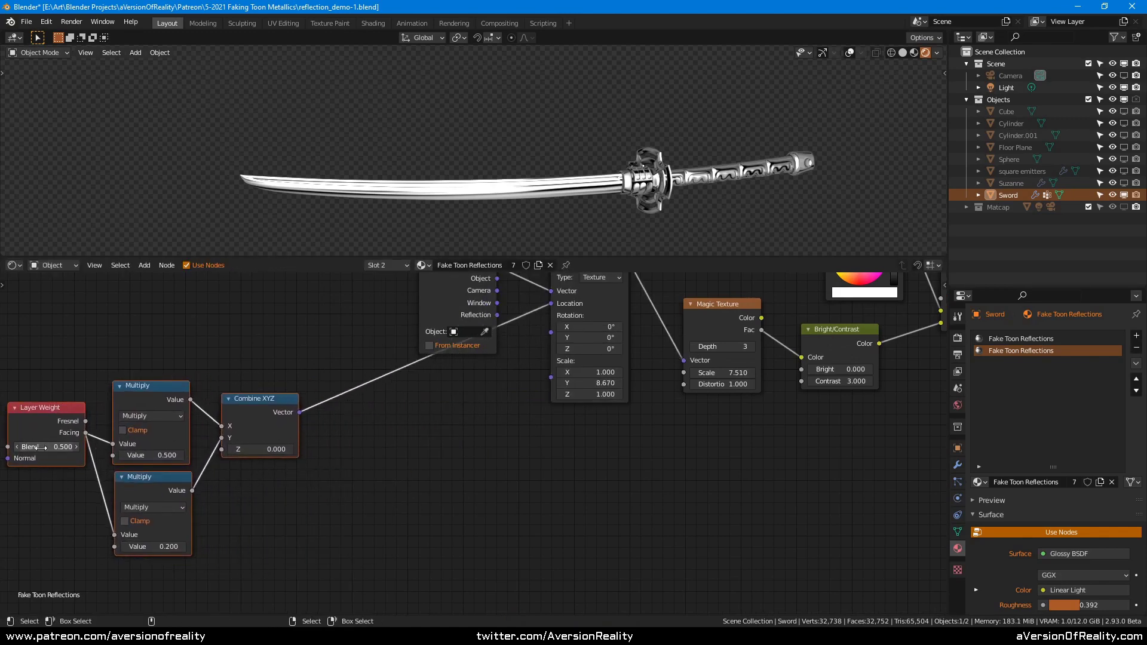
pyautogui.press('g')
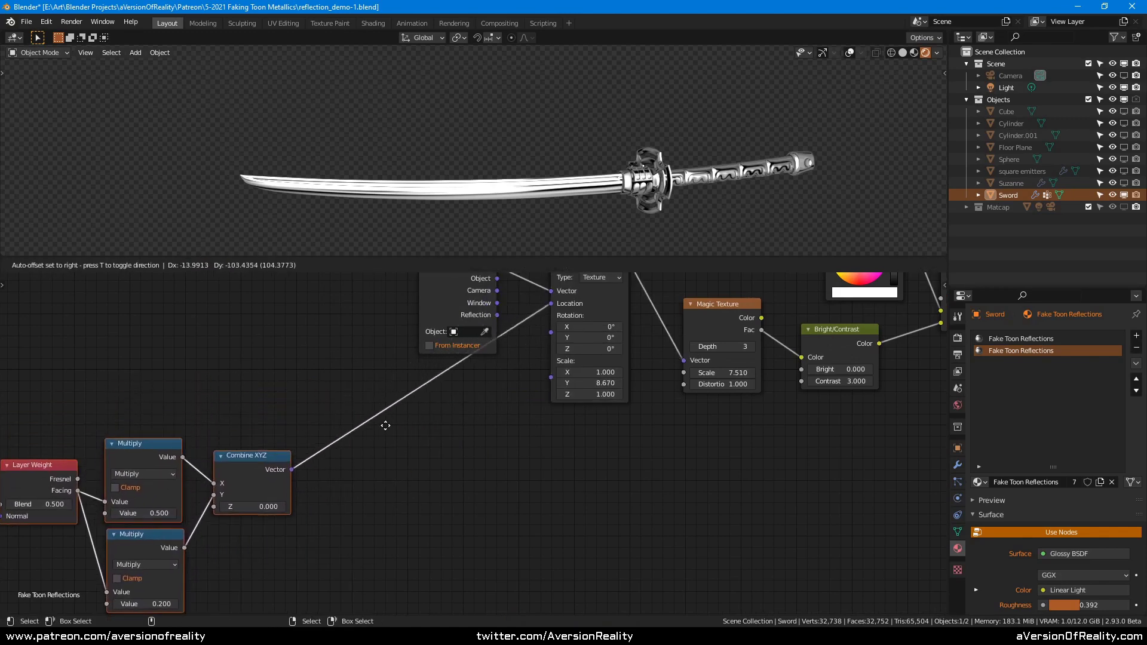
pyautogui.click(384, 424)
# - Replace the Combine XYZ link into the Mapping node's Location with Texture Coordinate's Reflection output, and check the sword from several angles
pyautogui.keyDown('ctrl'); pyautogui.moveTo(369, 374); pyautogui.dragTo(469, 414, button='right'); pyautogui.keyUp('ctrl')
pyautogui.moveTo(425, 409); pyautogui.dragTo(376, 463, button='middle')
pyautogui.click(309, 449)
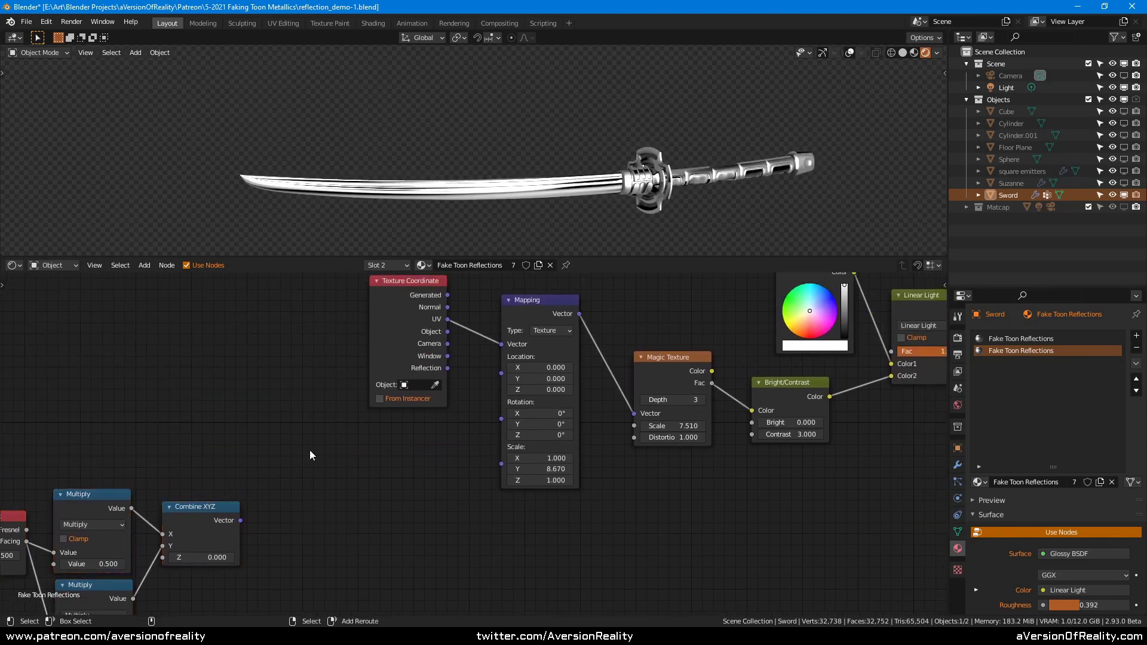
pyautogui.hotkey('shift', 'a')
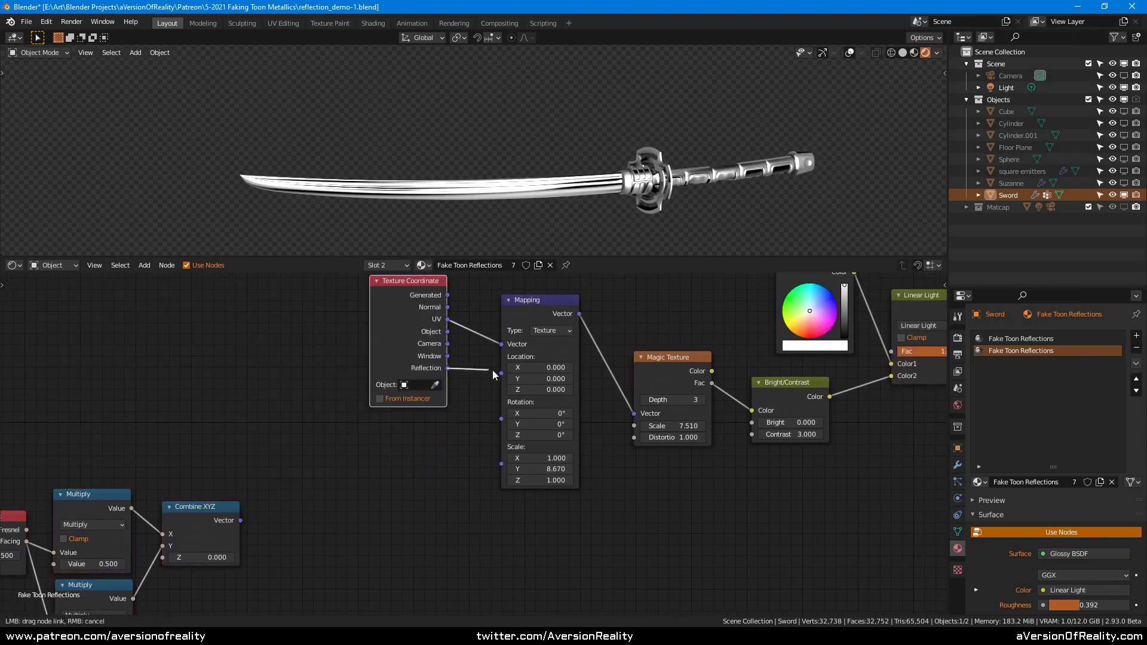
pyautogui.moveTo(513, 381); pyautogui.dragTo(514, 381)
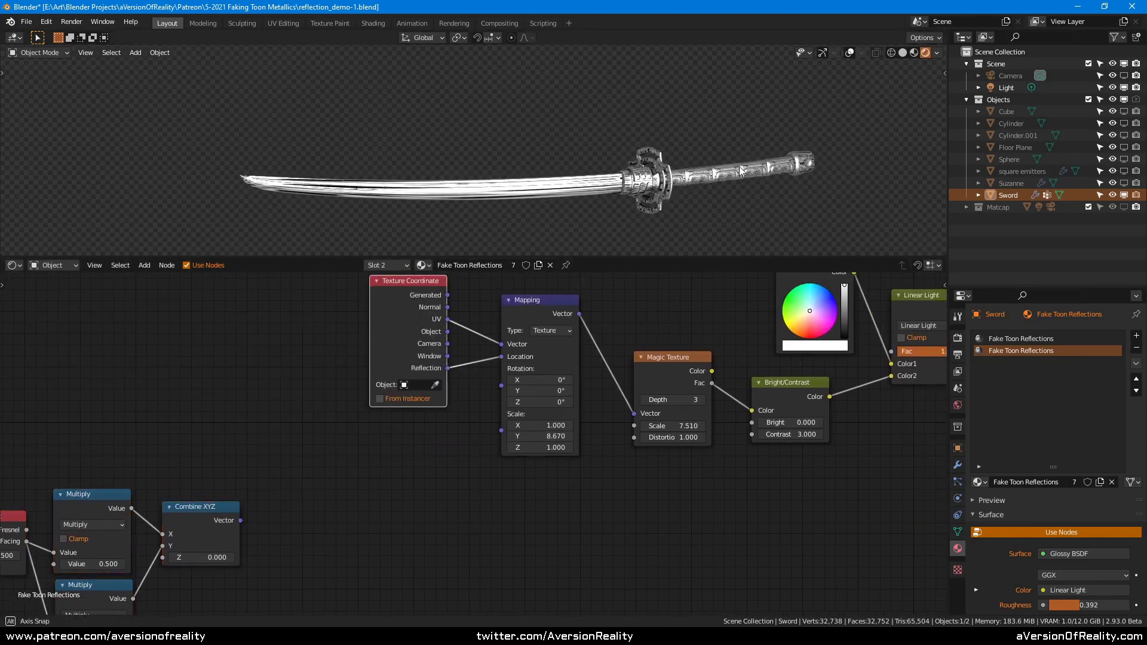
pyautogui.moveTo(740, 166); pyautogui.dragTo(628, 141, button='middle')
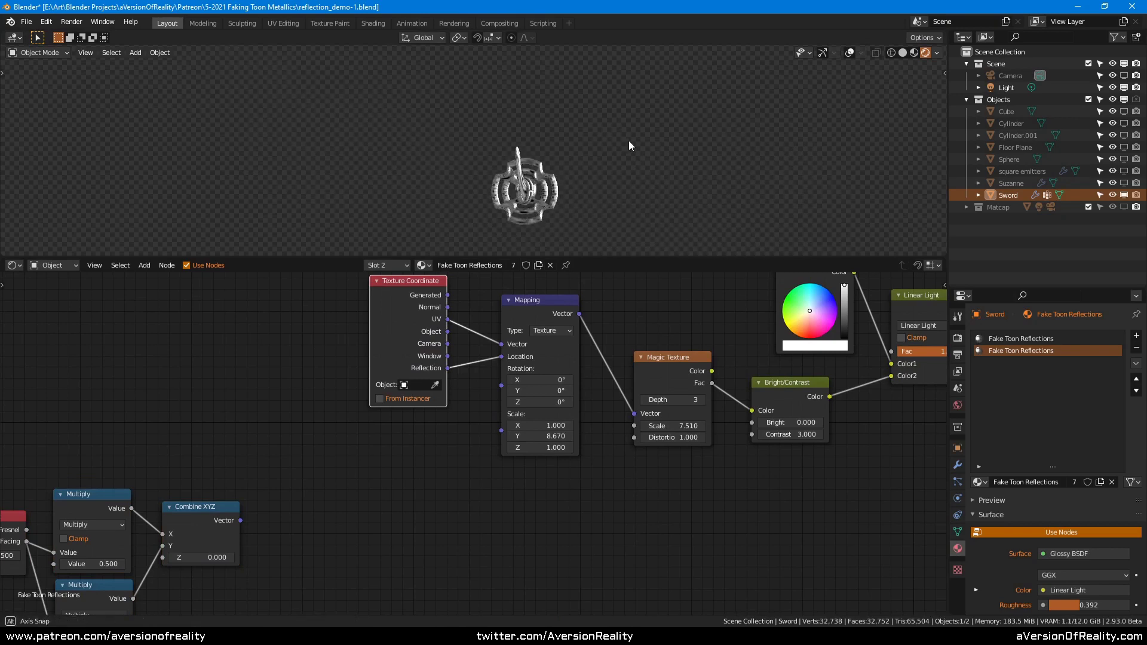
pyautogui.moveTo(556, 132); pyautogui.dragTo(552, 92, button='middle')
pyautogui.scroll(3, 548, 99)
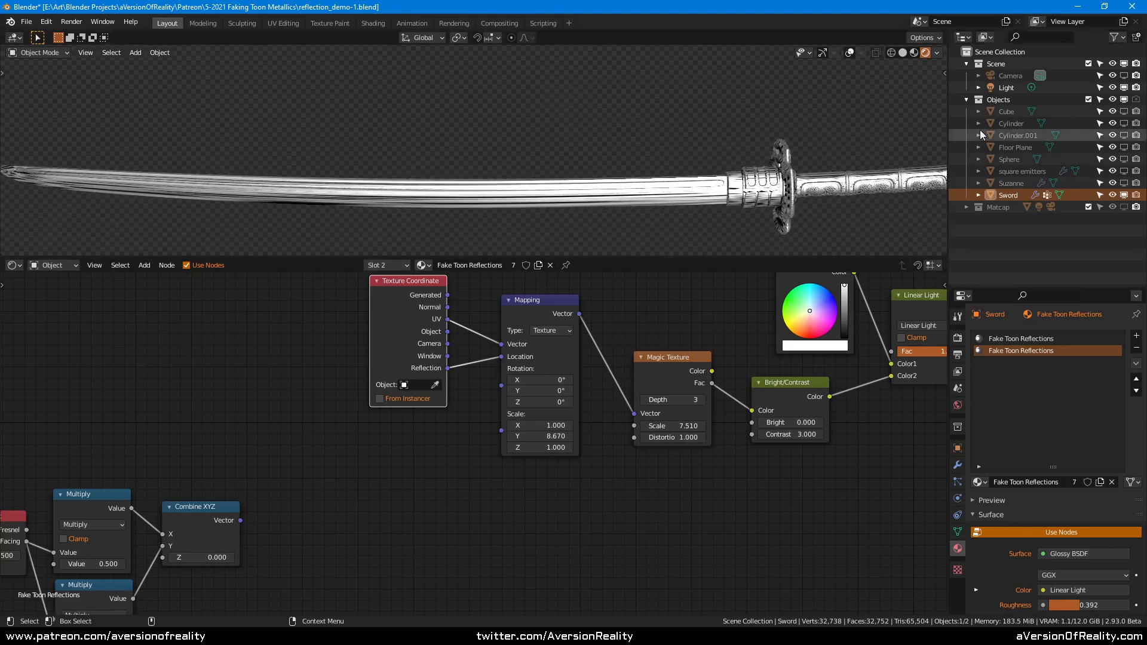
# - Select the Light, lower the World background strength, and open the light's own settings
pyautogui.click(1005, 88)
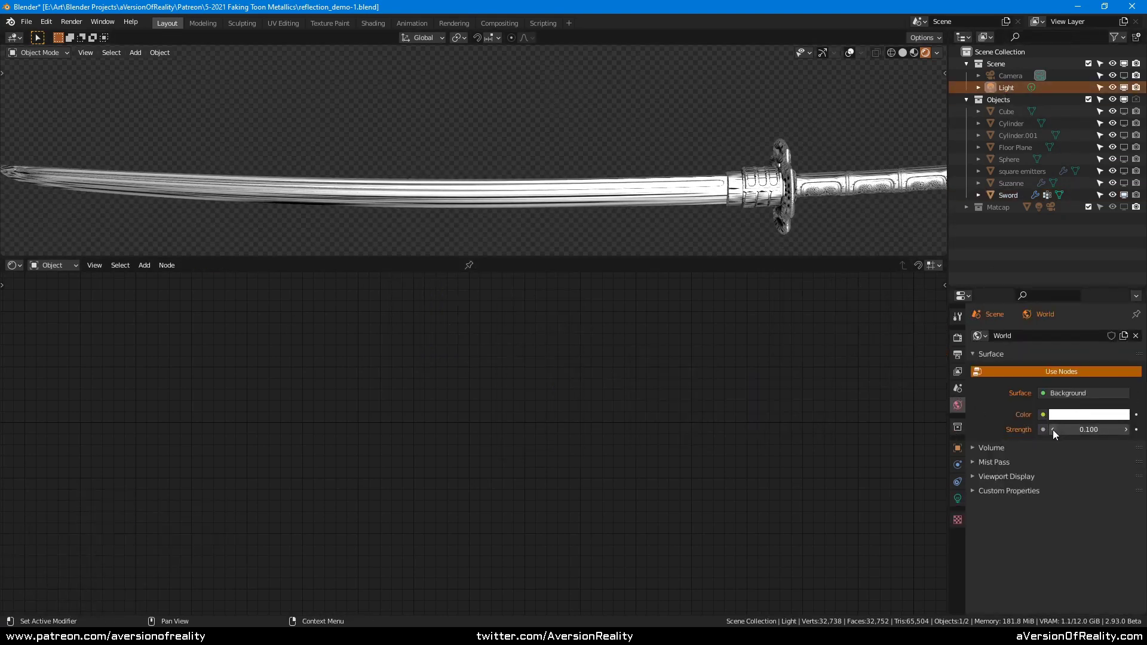
pyautogui.click(1052, 429)
pyautogui.moveTo(573, 149); pyautogui.dragTo(625, 127, button='middle')
pyautogui.click(957, 498)
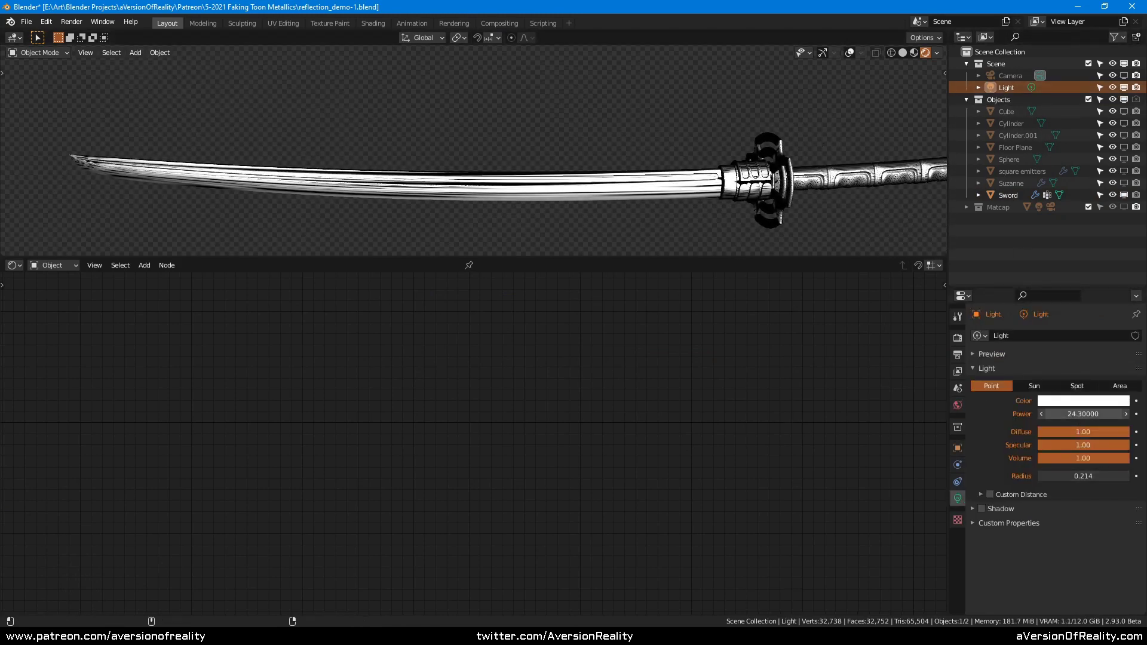
# - Set the Contrast of the sword material's Bright/Contrast node to 1 and check the blade from another angle
pyautogui.click(651, 191)
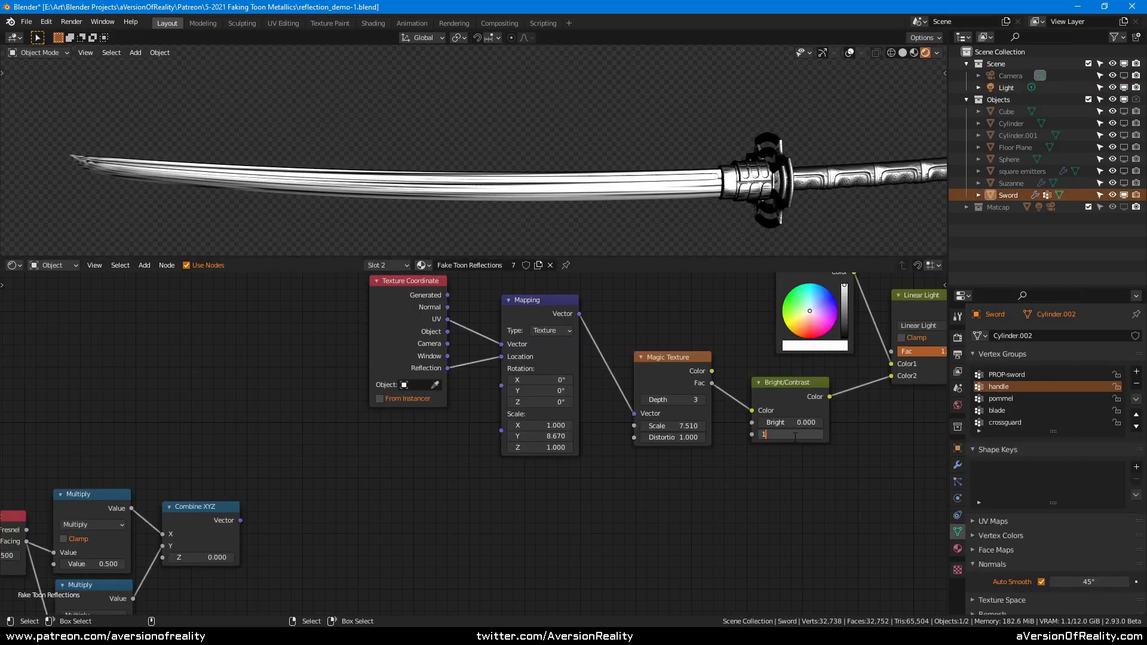
pyautogui.moveTo(675, 179); pyautogui.dragTo(602, 128, button='middle')
pyautogui.scroll(1, 291, 397)
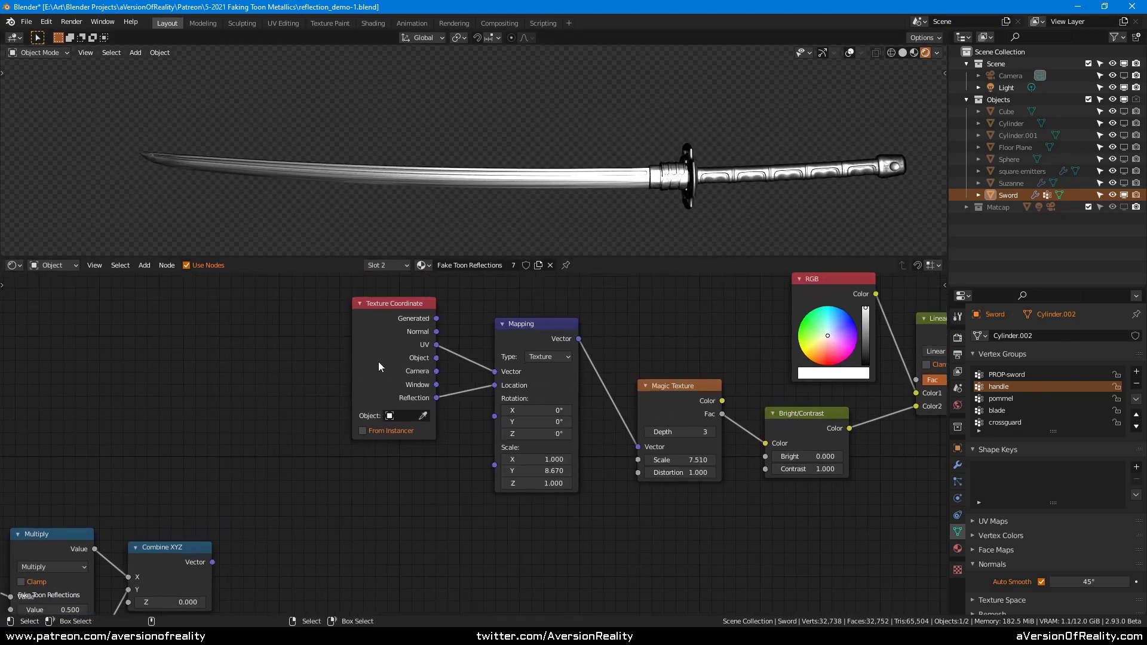
# - Insert a Vector Math node set to Multiply between Texture Coordinate's Reflection output and the Mapping node's Location
pyautogui.moveTo(378, 361); pyautogui.dragTo(236, 344)
pyautogui.hotkey('shift', 'a')
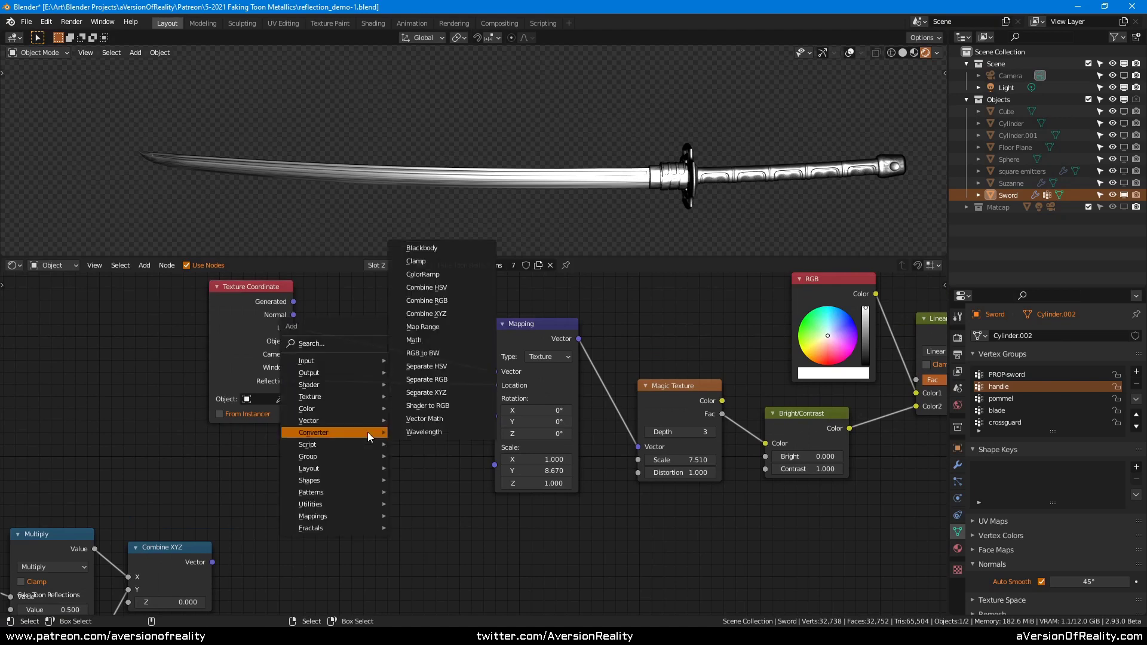
pyautogui.moveTo(349, 420)
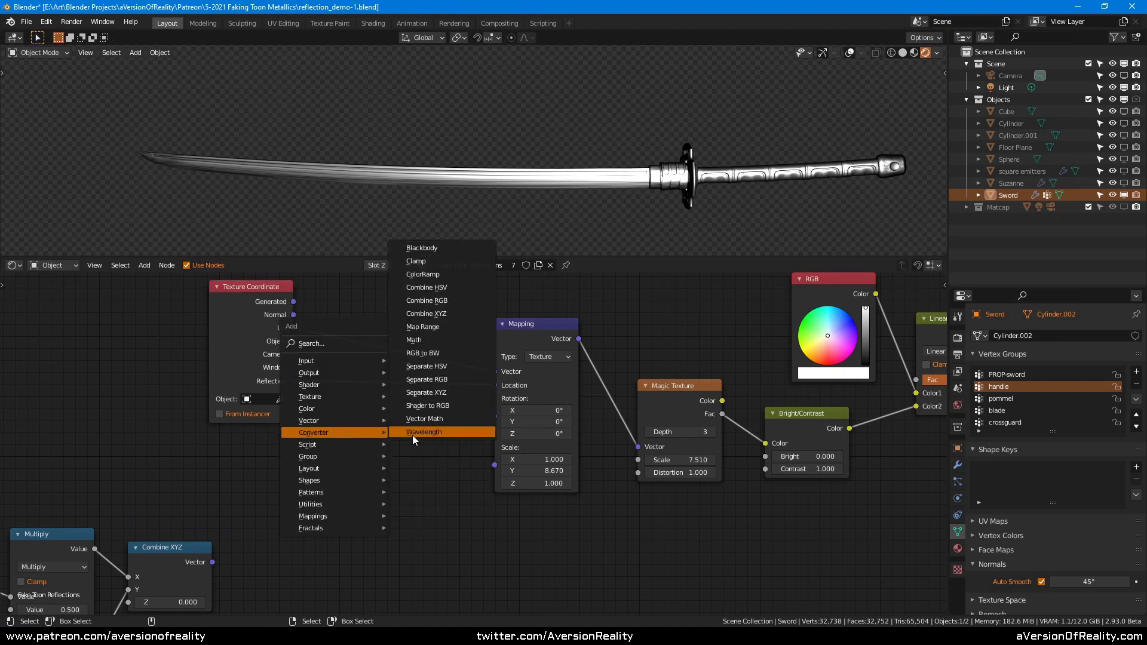
pyautogui.click(454, 419)
pyautogui.click(378, 407)
pyautogui.click(379, 408)
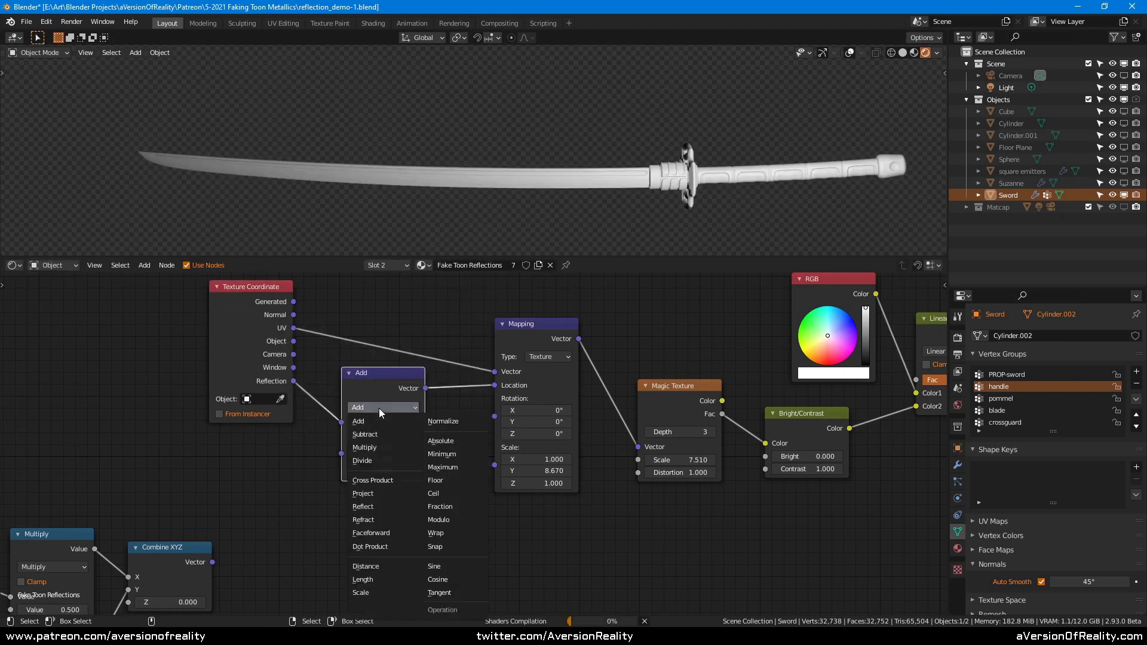
pyautogui.click(382, 447)
# - Try 1 as the vector Multiply's first value, set its vector to 0.1, 10 and 5, and check the reflections
pyautogui.click(393, 447)
pyautogui.write('1')
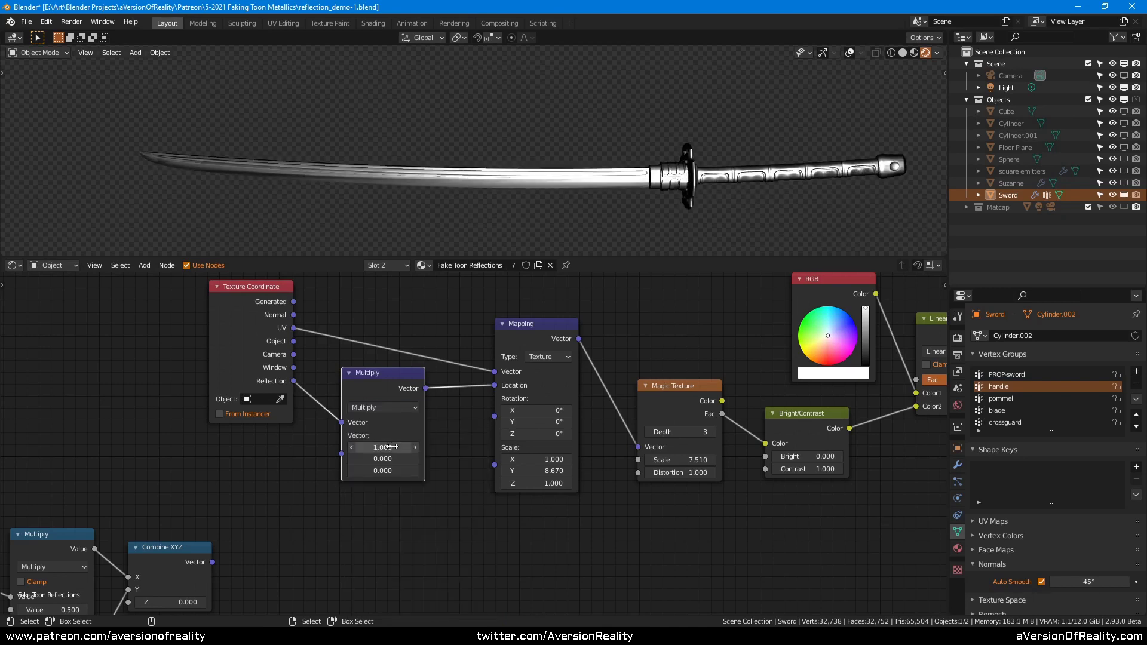
pyautogui.press('Return')
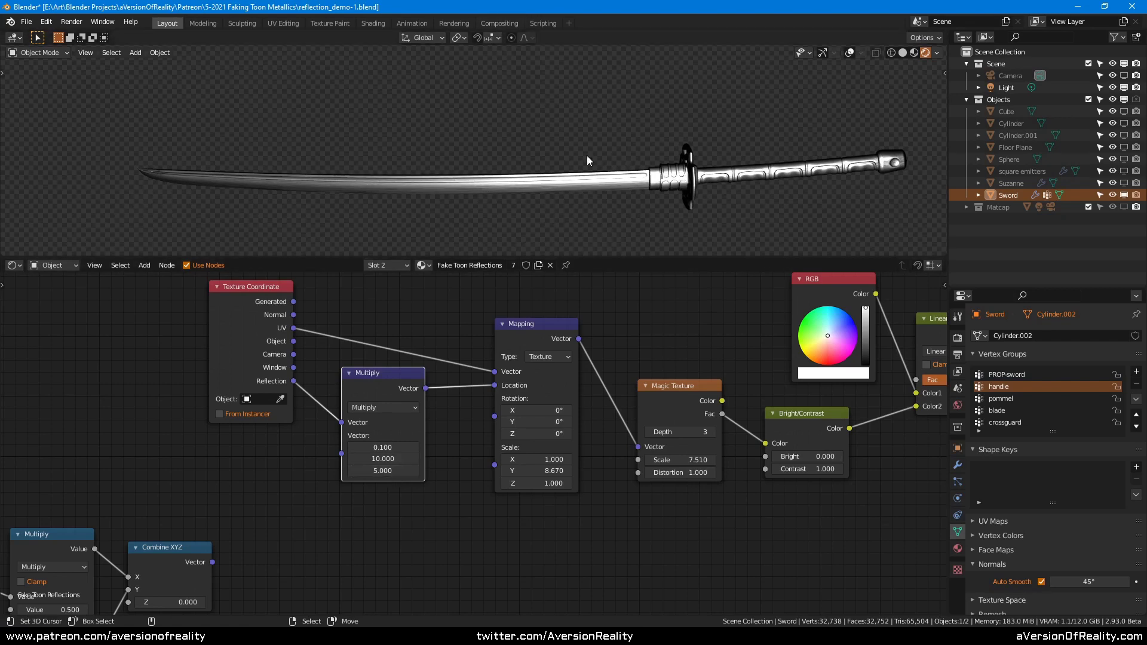
pyautogui.moveTo(586, 155); pyautogui.dragTo(561, 155, button='middle')
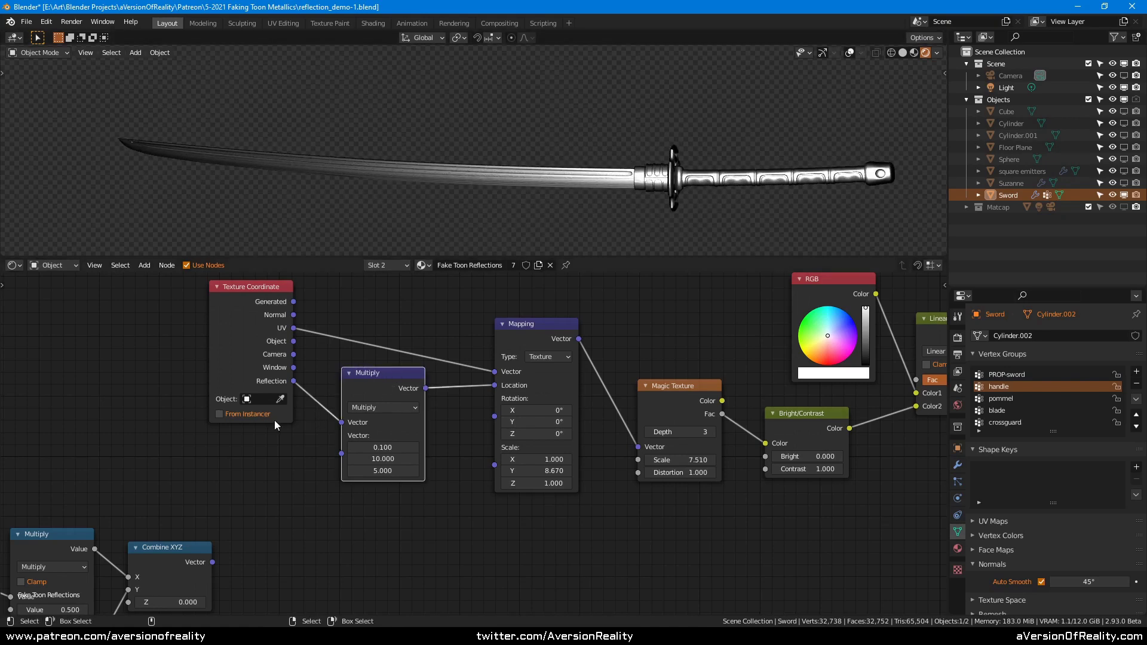
# - Save the file and add a Geometry node, connecting its Incoming output to the vector Multiply's first input instead of Reflection
pyautogui.press('KP_Decimal')
pyautogui.click(247, 376)
pyautogui.hotkey('shift', 'a')
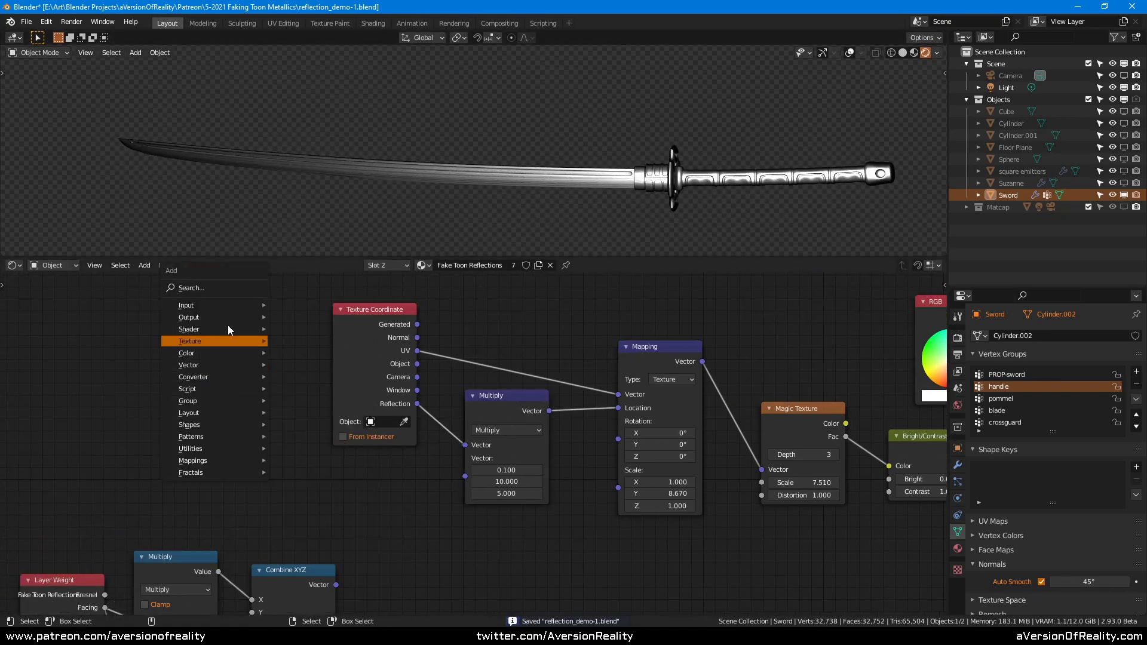
pyautogui.moveTo(231, 306)
pyautogui.click(316, 387)
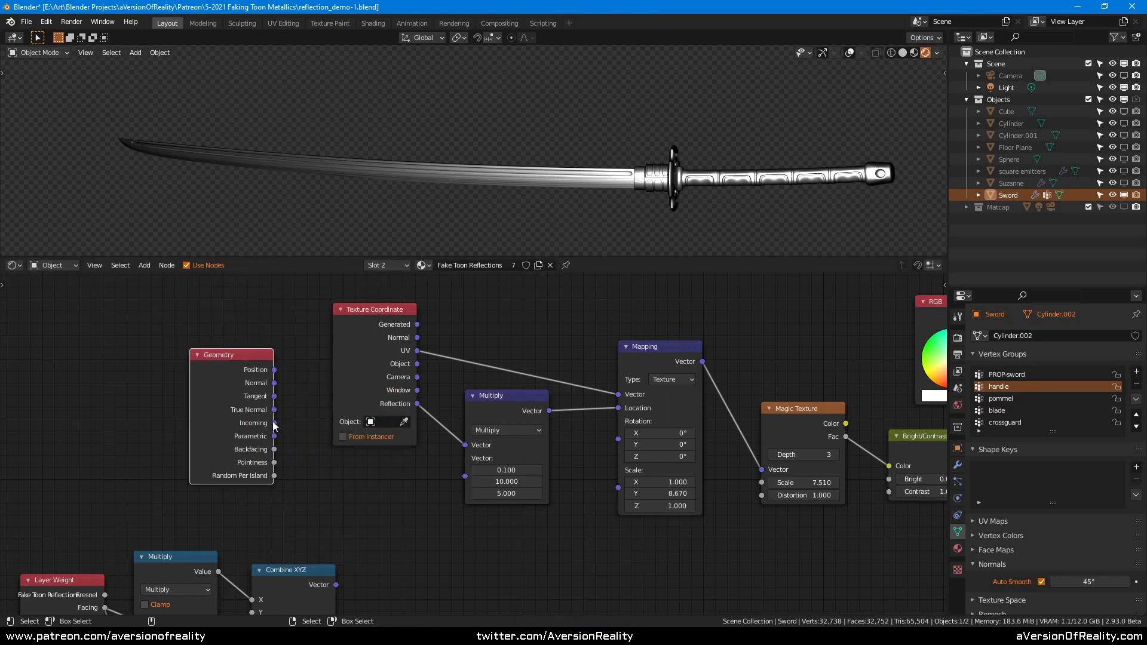
pyautogui.moveTo(335, 459); pyautogui.dragTo(481, 453)
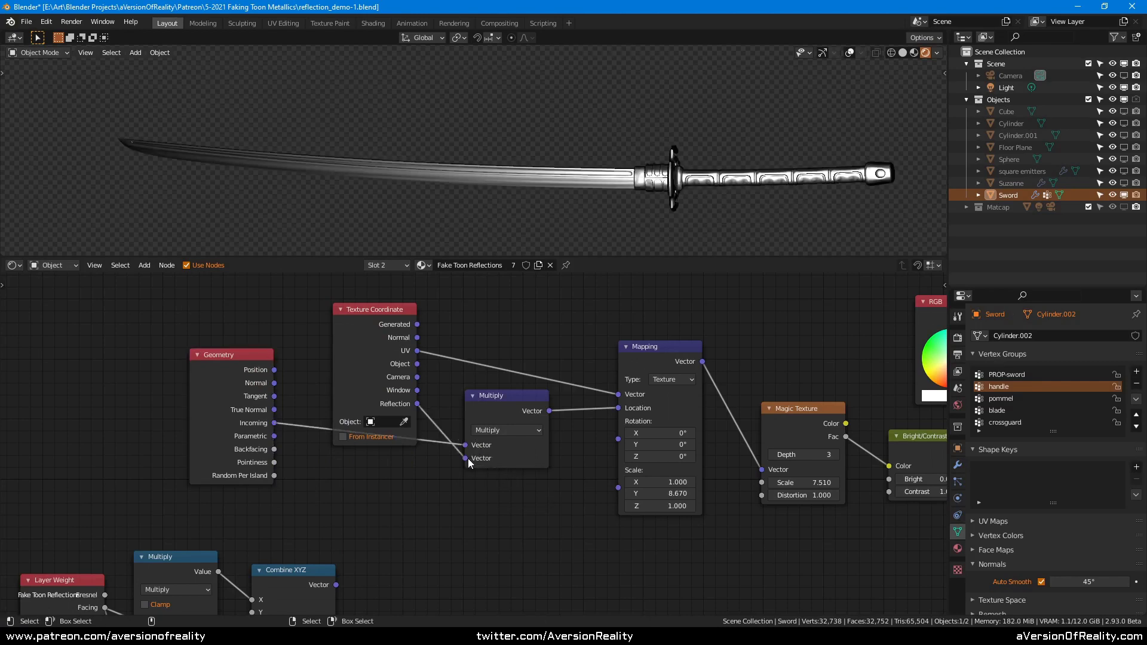
# - Set the vector Multiply node's X, Y and Z multipliers to 1 and check the sword's reflections from another angle
pyautogui.click(504, 470)
pyautogui.write('1')
pyautogui.press('Return')
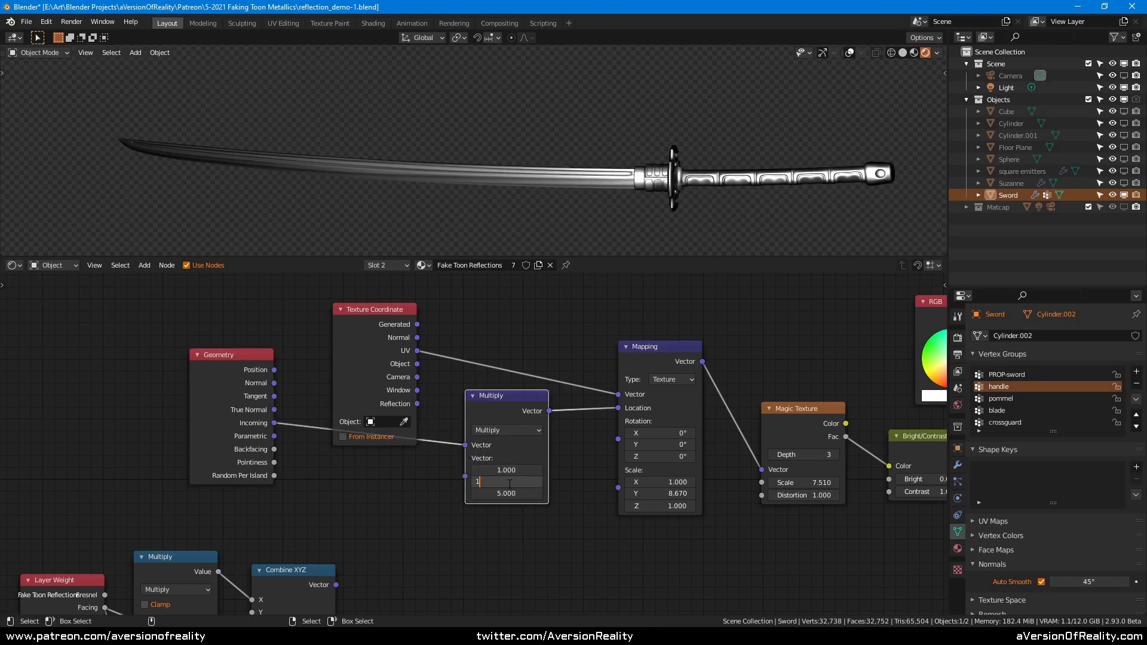
pyautogui.click(510, 483)
pyautogui.write('1')
pyautogui.press('Return')
pyautogui.press('Return')
pyautogui.moveTo(485, 215); pyautogui.dragTo(597, 179, button='middle')
# - Move the Geometry node directly beneath the Texture Coordinate node, beside the vector Multiply node
pyautogui.click(233, 371)
pyautogui.moveTo(276, 413); pyautogui.dragTo(302, 338, button='middle')
pyautogui.scroll(-1, 302, 338)
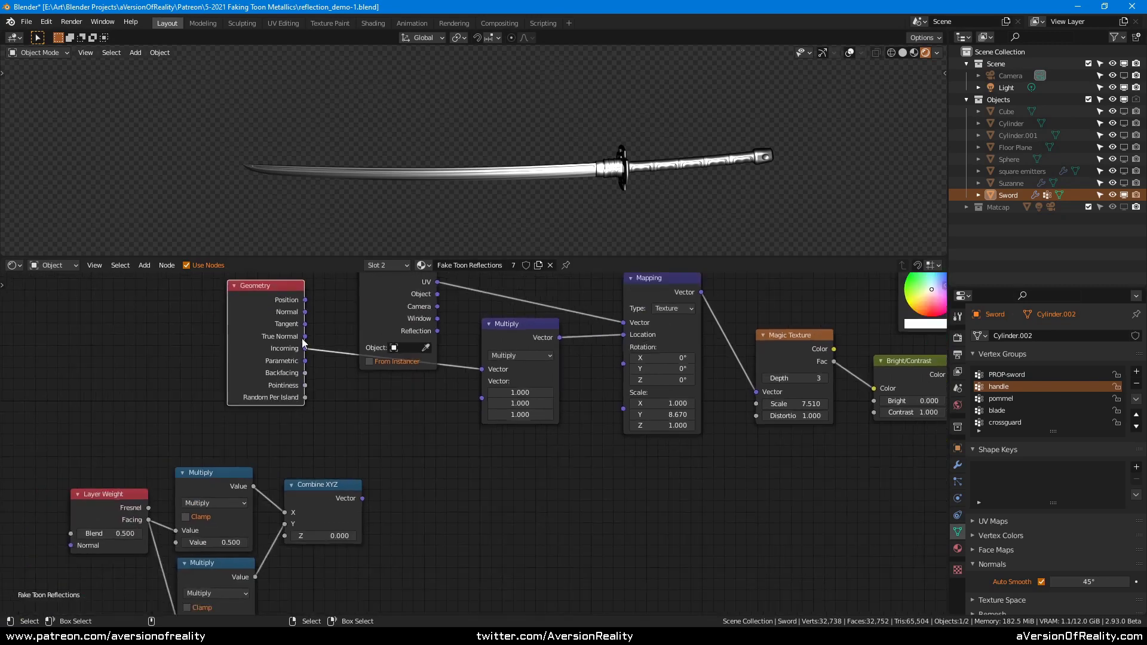
pyautogui.moveTo(269, 323); pyautogui.dragTo(407, 418)
pyautogui.moveTo(406, 418); pyautogui.dragTo(353, 495, button='middle')
pyautogui.press('g')
pyautogui.click(454, 428)
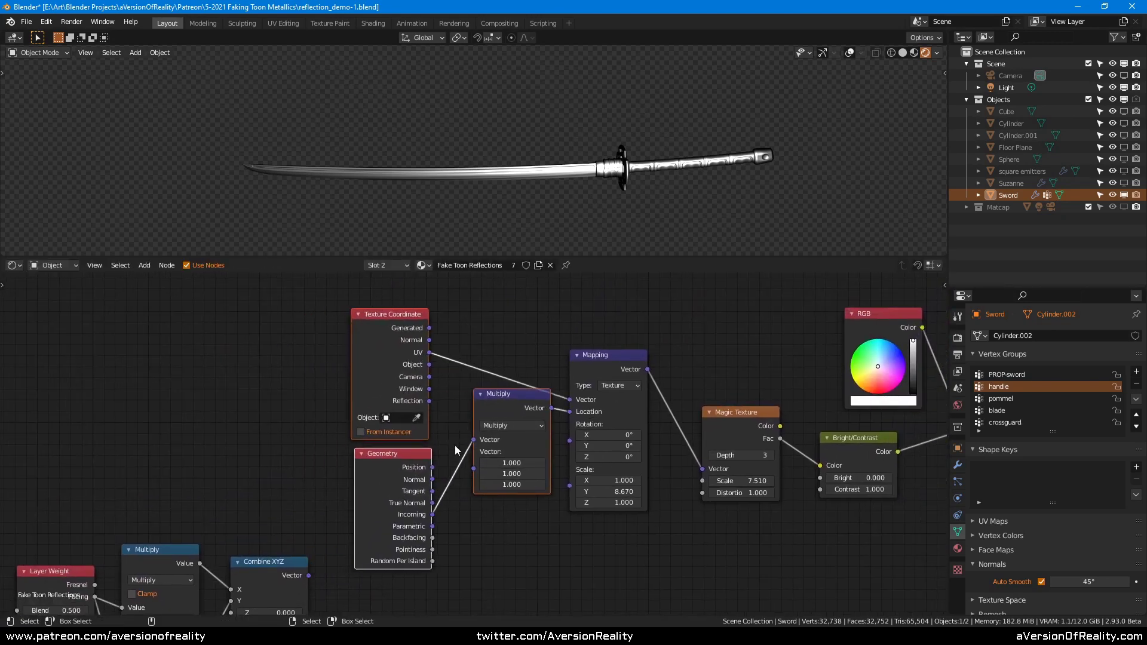
# - Remove the vector Multiply node and the Geometry node from the sword material and save the file
pyautogui.click(504, 399)
pyautogui.moveTo(504, 399); pyautogui.dragTo(439, 344, button='middle')
pyautogui.scroll(1, 406, 404)
pyautogui.hotkey('ctrl', 'x')
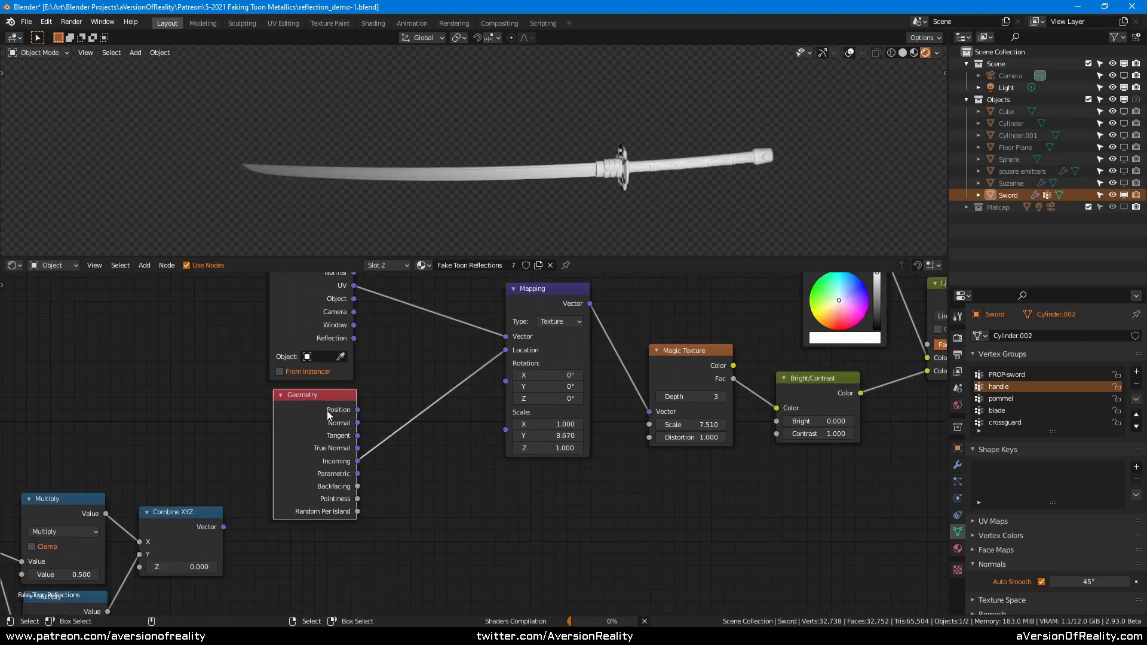
pyautogui.moveTo(343, 409); pyautogui.dragTo(430, 458, button='middle')
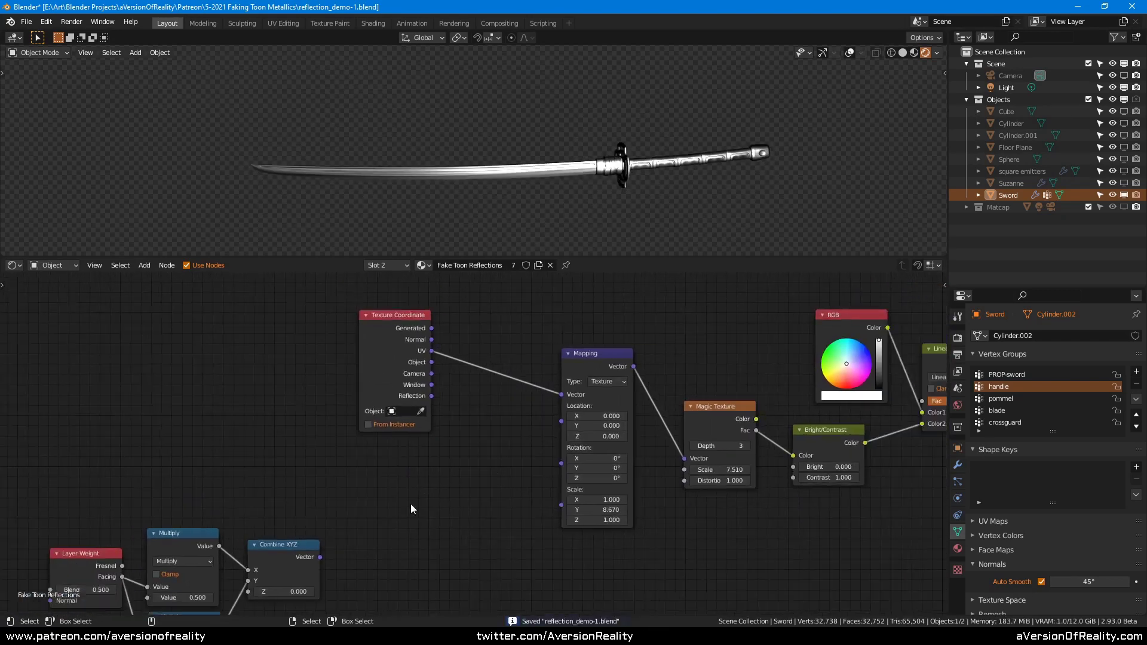
# - Move the Layer Weight, Multiply and Combine XYZ nodes beside the Mapping node and connect Combine XYZ's Vector to Mapping's Location
pyautogui.moveTo(411, 508); pyautogui.dragTo(478, 443, button='middle')
pyautogui.press('c')
pyautogui.moveTo(198, 513); pyautogui.dragTo(225, 525)
pyautogui.rightClick(233, 525)
pyautogui.press('g')
pyautogui.click(531, 455)
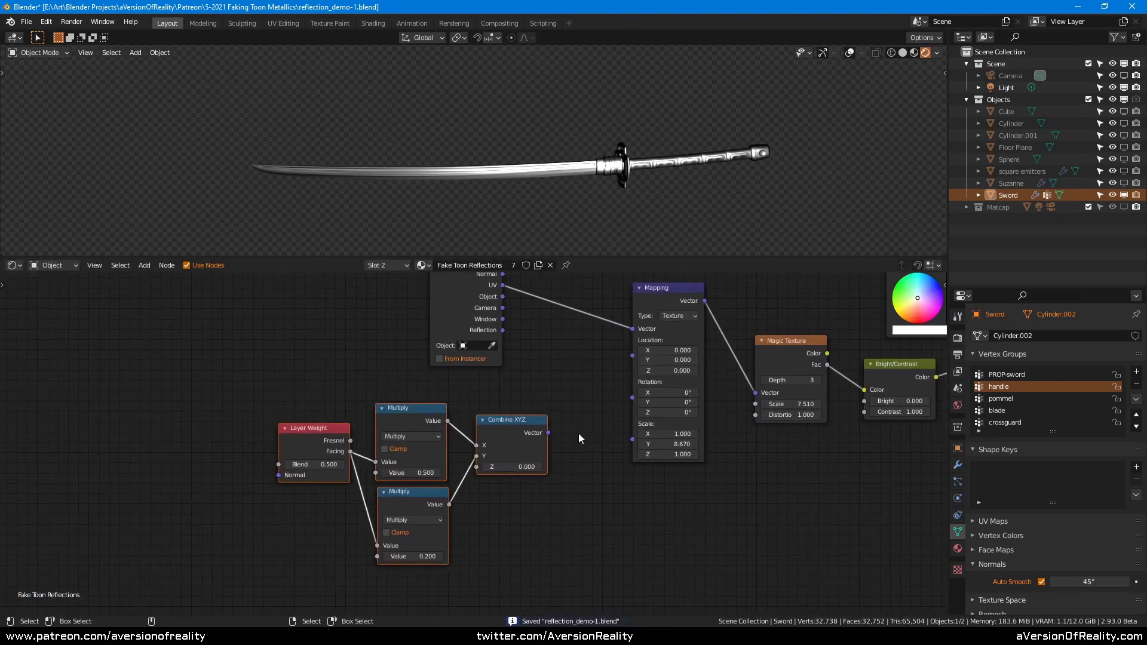
pyautogui.moveTo(549, 441); pyautogui.dragTo(630, 358)
pyautogui.moveTo(629, 364); pyautogui.dragTo(560, 395, button='middle')
pyautogui.scroll(1, 418, 335)
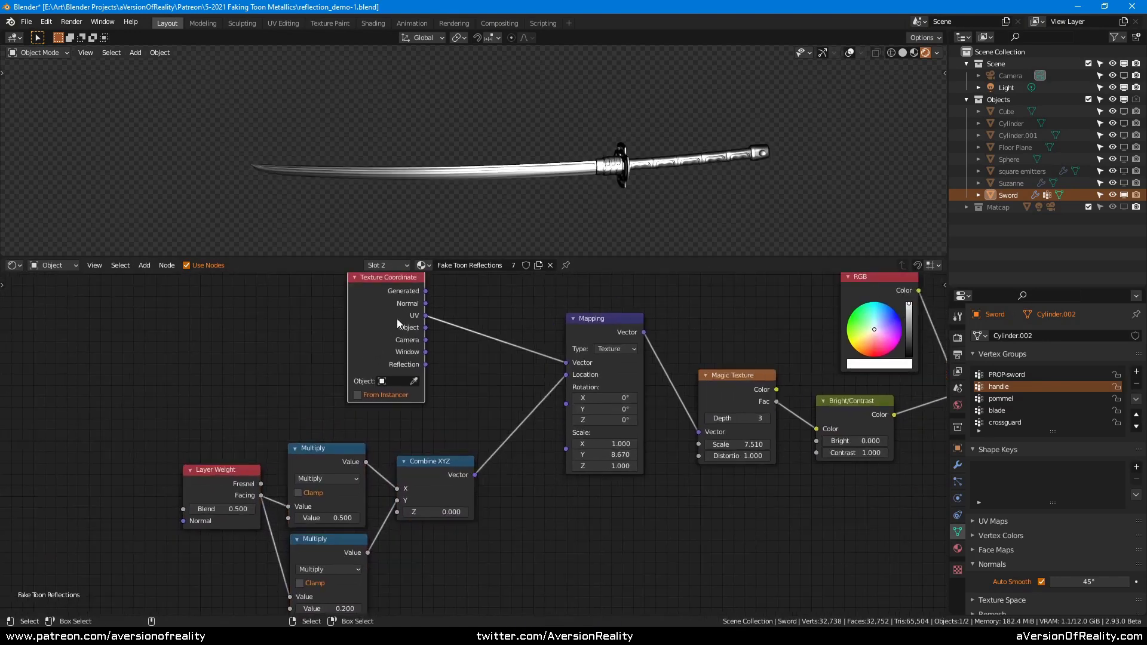
# - Move the Texture Coordinate and Mapping nodes closer together above the Combine XYZ node and check the sword
pyautogui.moveTo(397, 317); pyautogui.dragTo(454, 342)
pyautogui.moveTo(606, 323); pyautogui.dragTo(565, 345)
pyautogui.moveTo(579, 158); pyautogui.dragTo(638, 166, button='middle')
pyautogui.scroll(3, 638, 158)
pyautogui.scroll(-1, 638, 166)
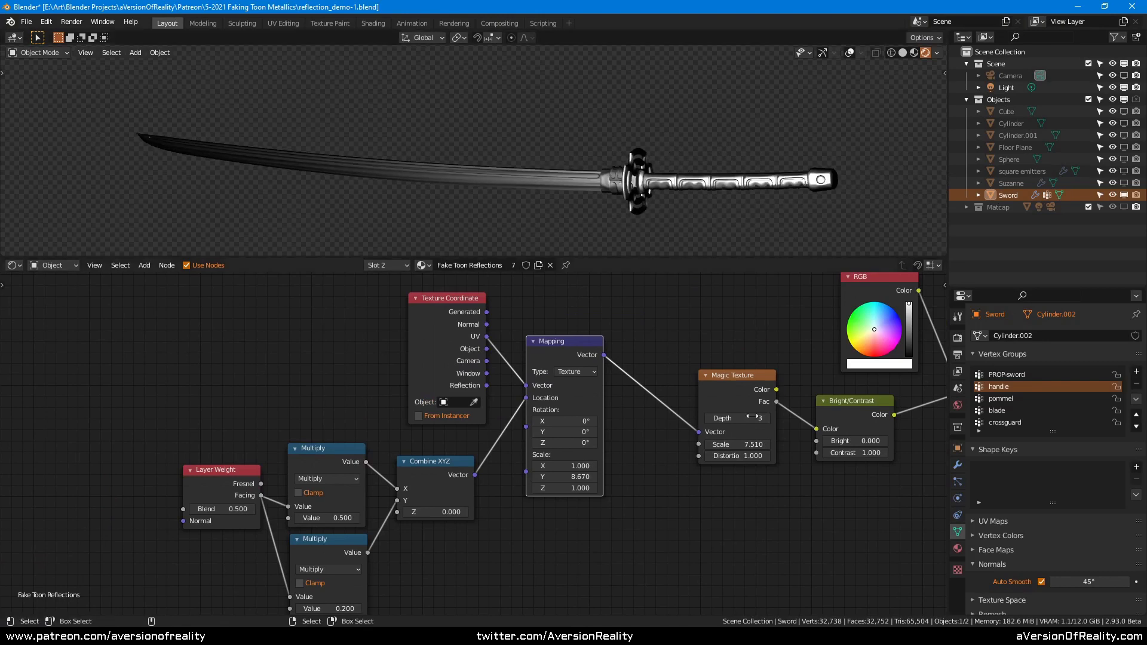
# - Set the Bright/Contrast node's Contrast to 2 and check the blade from another angle
pyautogui.click(855, 454)
pyautogui.write('2')
pyautogui.press('Return')
pyautogui.moveTo(698, 231); pyautogui.dragTo(724, 231, button='middle')
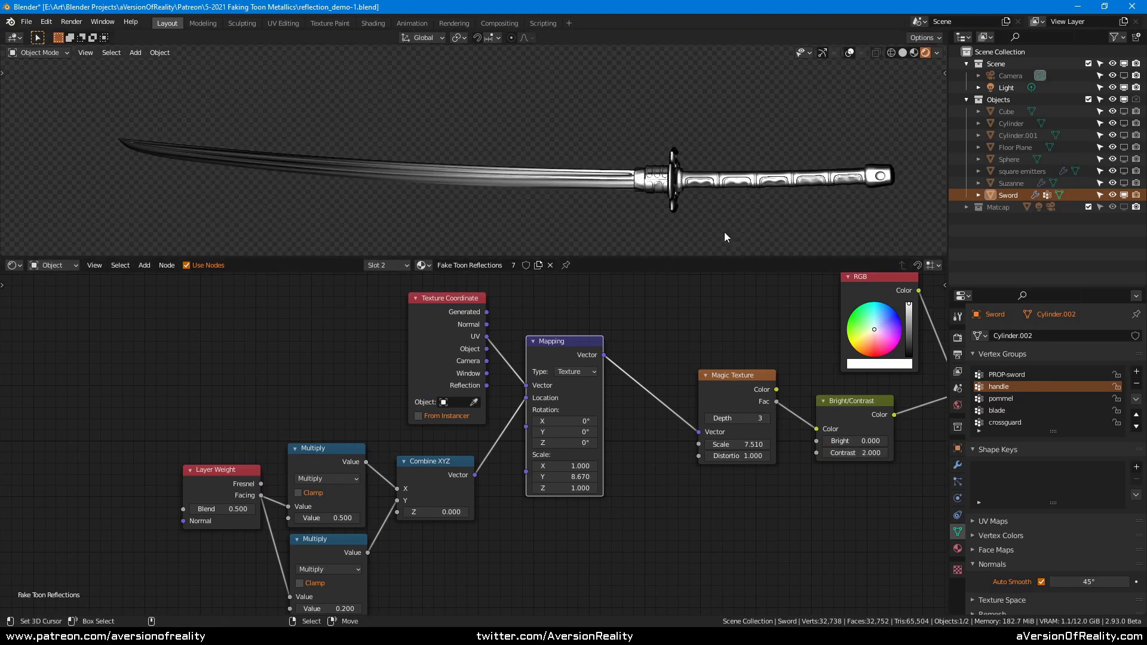
# - Adjust the light's power, set the world background strength to 0.1, and reselect the sword
pyautogui.click(1005, 88)
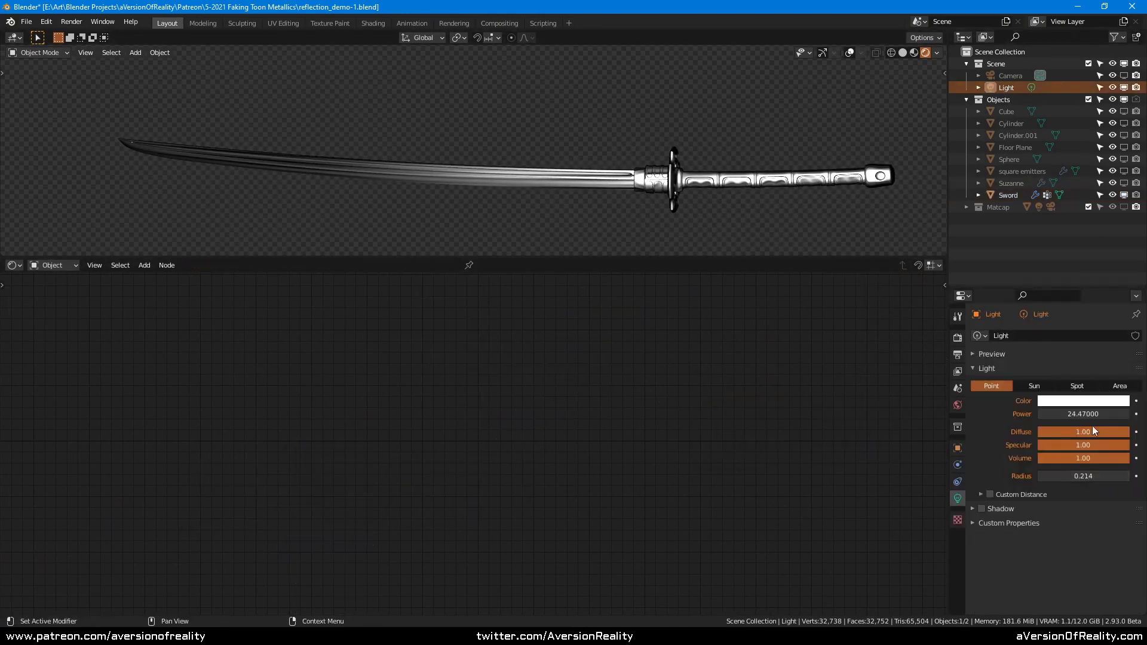
pyautogui.moveTo(1083, 414); pyautogui.dragTo(1105, 414)
pyautogui.click(957, 405)
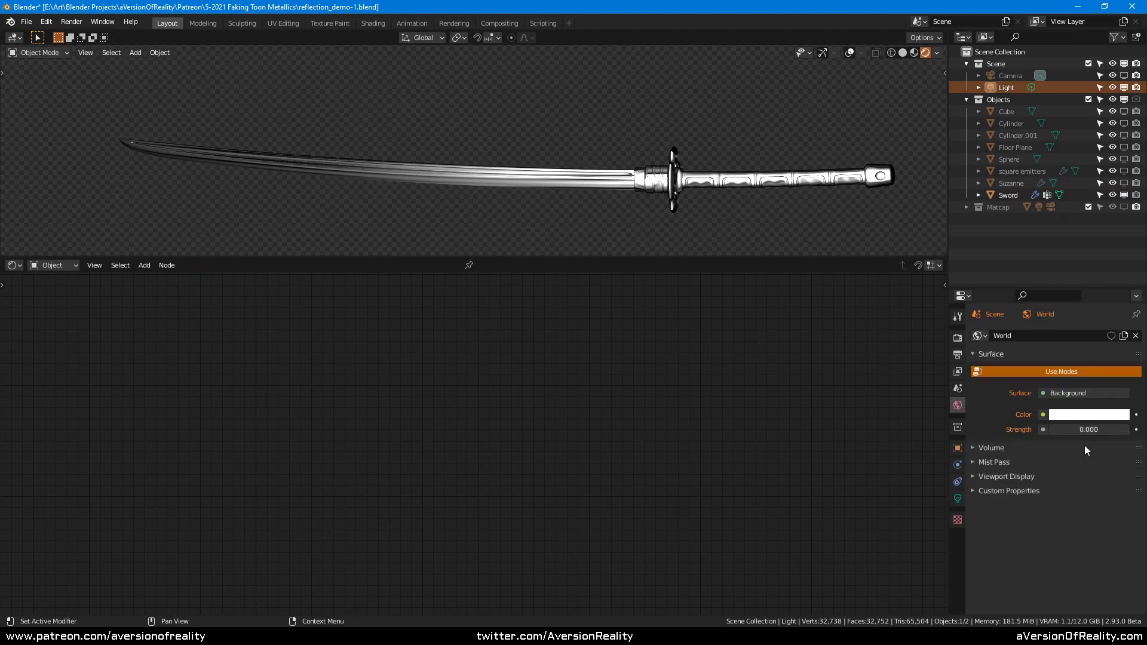
pyautogui.click(1126, 430)
pyautogui.moveTo(747, 166); pyautogui.dragTo(533, 179, button='middle')
pyautogui.click(420, 202)
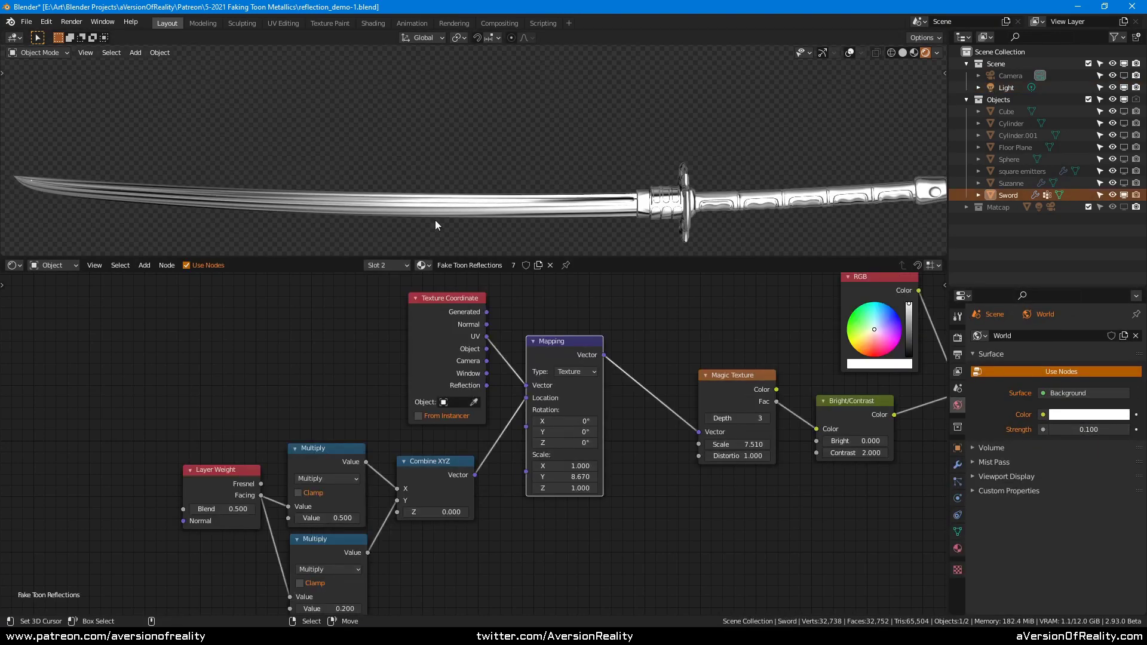
# - Set the Magic Texture node's Scale to 4.41, inspect the sword from several angles, and show its material settings
pyautogui.moveTo(662, 338); pyautogui.dragTo(485, 348, button='middle')
pyautogui.scroll(1, 484, 349)
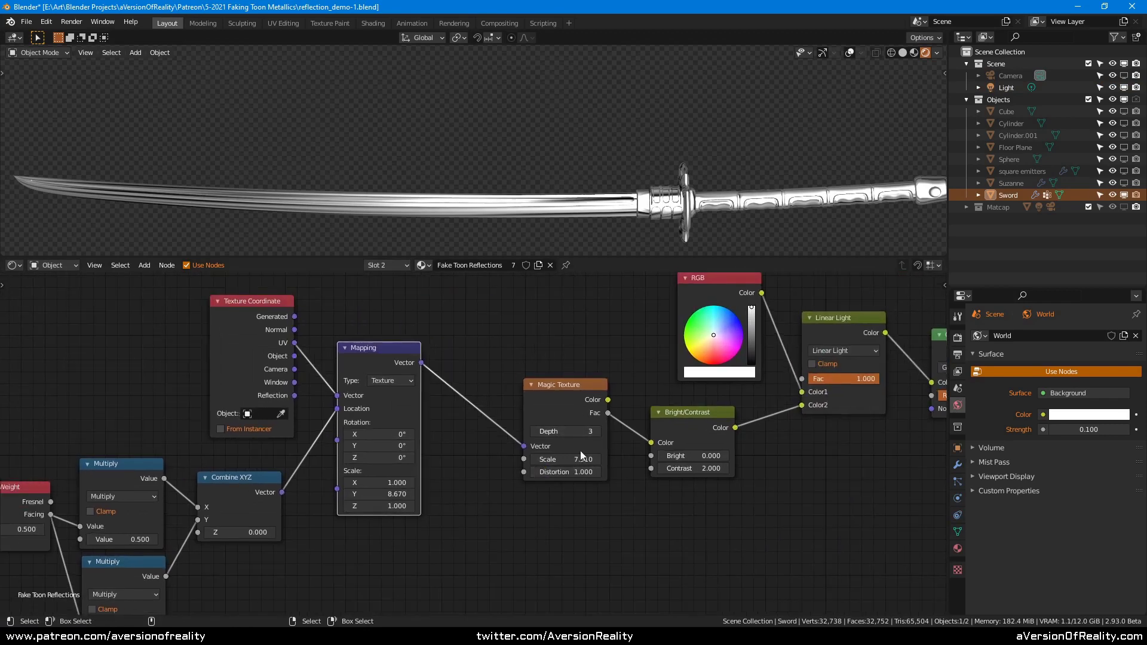
pyautogui.moveTo(580, 457); pyautogui.dragTo(560, 457)
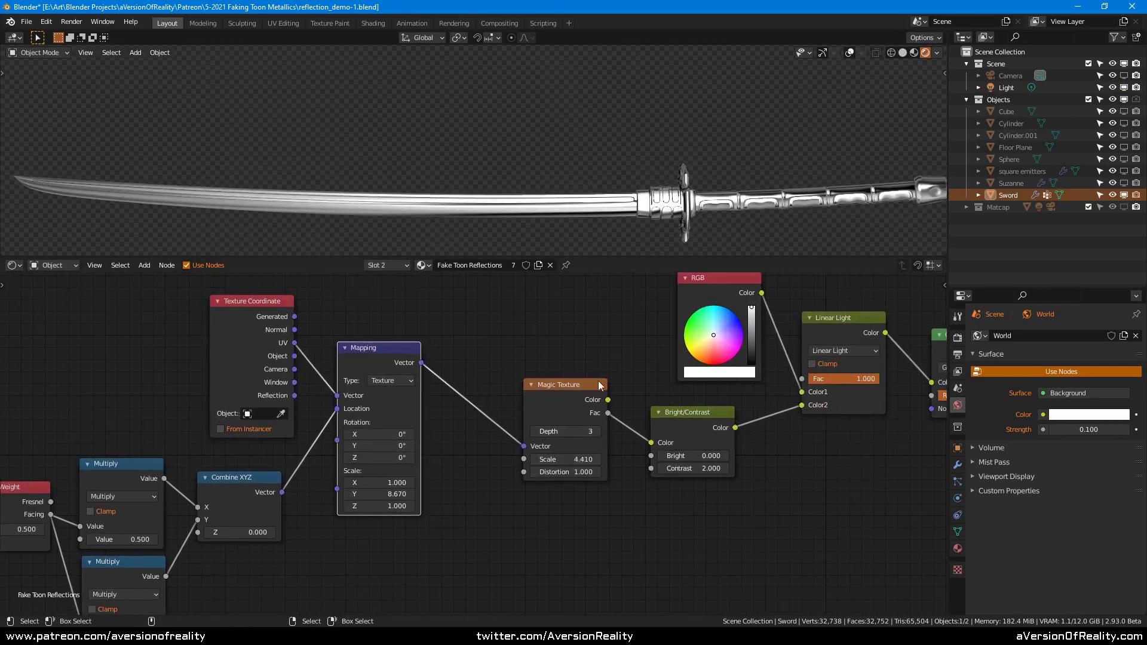
pyautogui.moveTo(741, 197); pyautogui.dragTo(771, 176, button='middle')
pyautogui.scroll(4, 651, 209)
pyautogui.moveTo(651, 210); pyautogui.dragTo(451, 167, button='middle')
pyautogui.scroll(-4, 451, 167)
pyautogui.scroll(-2, 644, 138)
pyautogui.moveTo(669, 172)
pyautogui.keyDown('shift'); pyautogui.mouseDown(button='middle')
pyautogui.moveTo(644, 138)
pyautogui.moveTo(660, 154)
pyautogui.mouseUp(button='middle'); pyautogui.keyUp('shift')
pyautogui.click(957, 548)
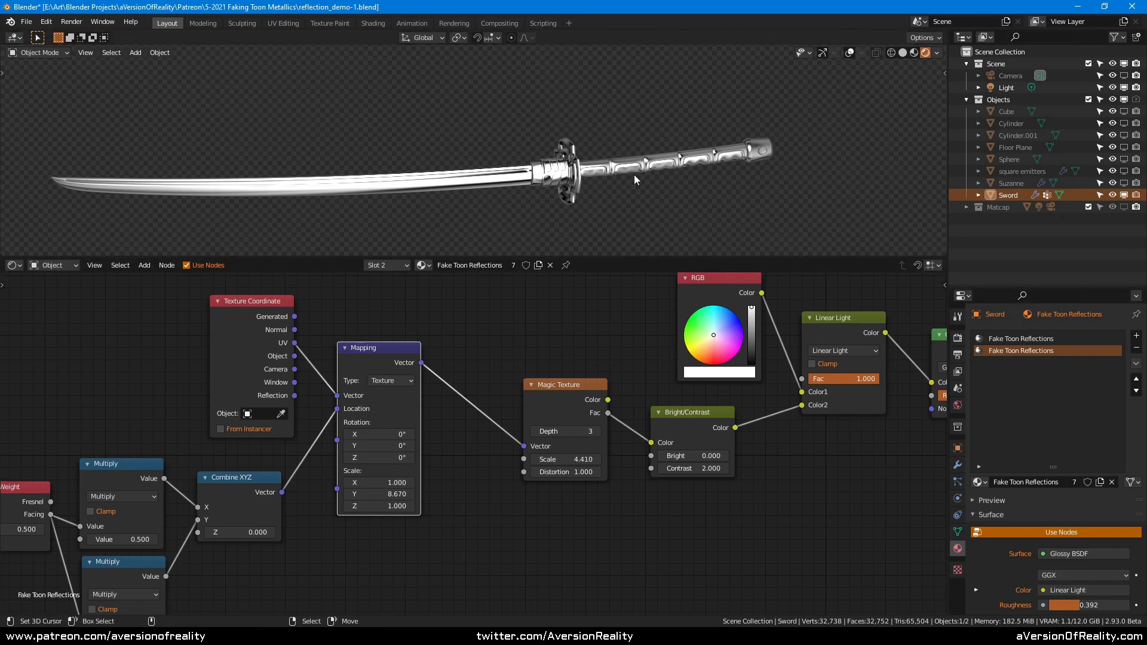
pyautogui.moveTo(633, 174); pyautogui.dragTo(699, 129, button='middle')
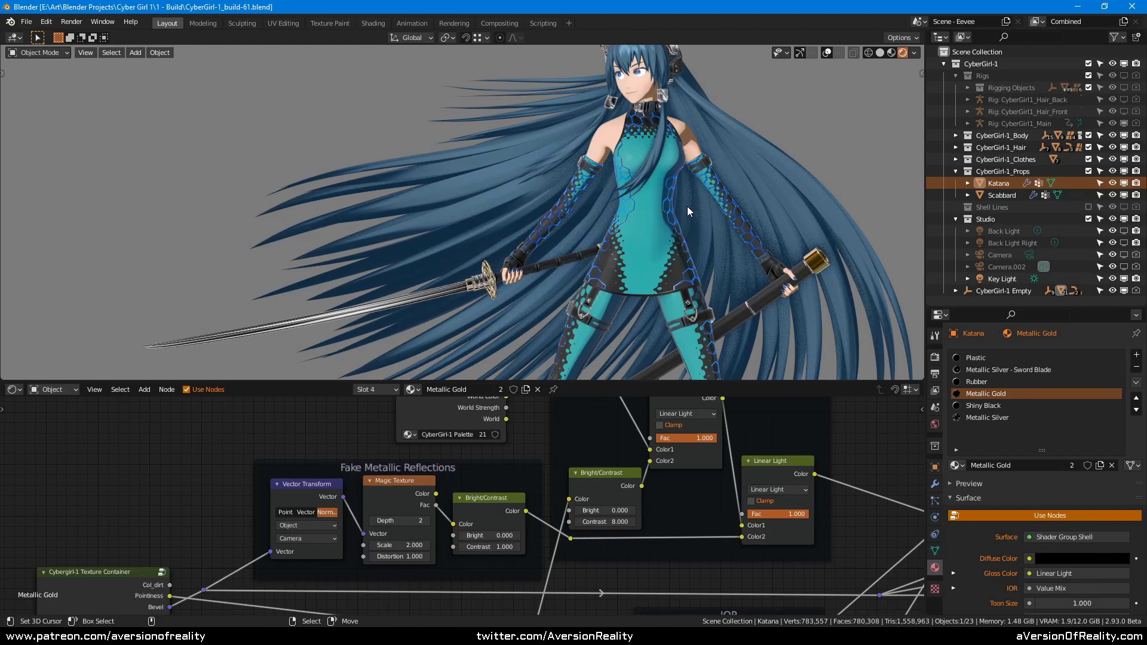
# - In CyberGirl-1_build-61.blend, examine the metallic reflections on the character's katana blade and gold guard up close
pyautogui.scroll(2, 687, 206)
pyautogui.keyDown('shift'); pyautogui.moveTo(687, 206); pyautogui.dragTo(765, 120, button='middle'); pyautogui.keyUp('shift')
pyautogui.scroll(3, 647, 188)
pyautogui.scroll(-2, 792, 136)
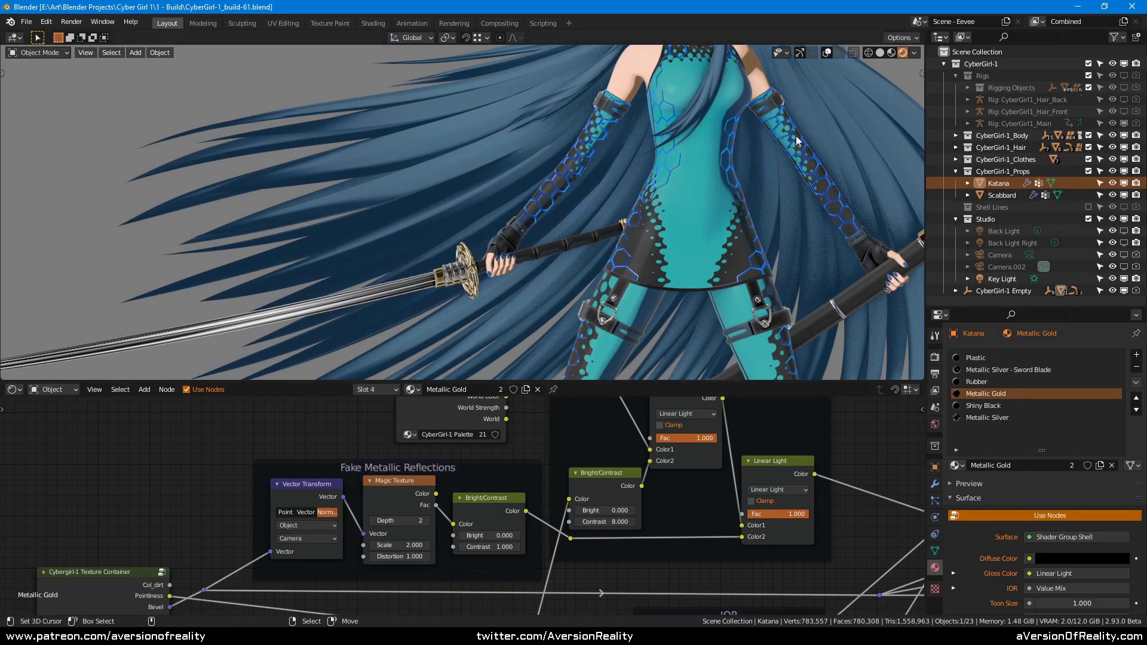
pyautogui.scroll(3, 662, 190)
pyautogui.scroll(3, 497, 290)
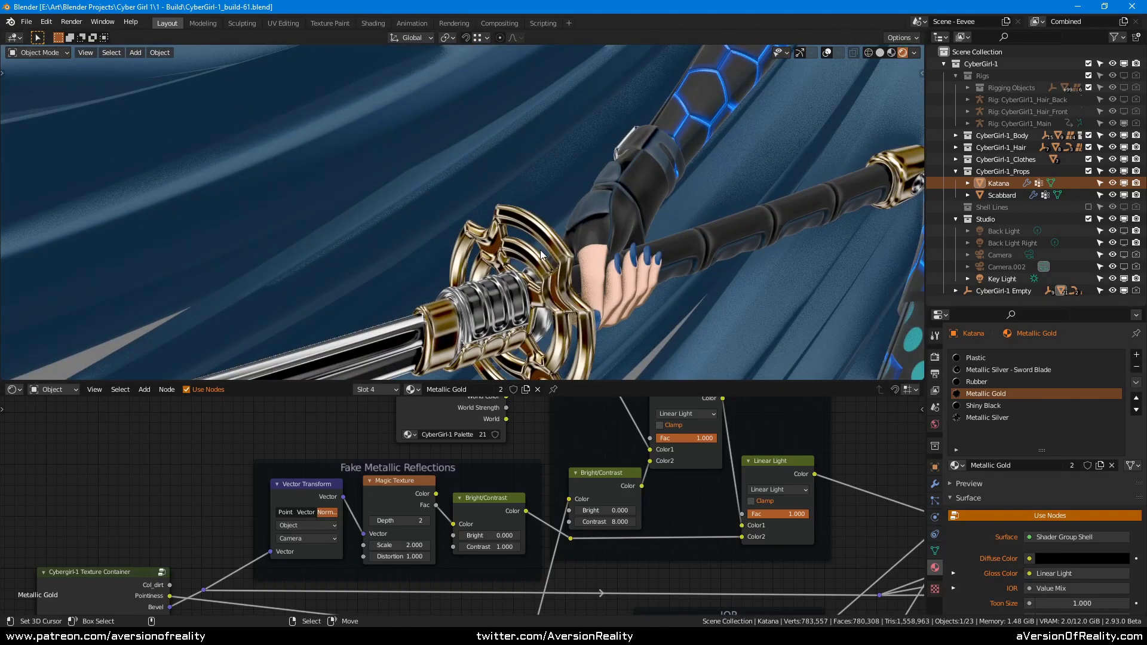
pyautogui.moveTo(546, 240); pyautogui.dragTo(604, 251, button='middle')
# - Examine Metallic Gold's Fake Metallic Reflections nodes and the texture container's Bevel output feeding the Vector Transform
pyautogui.moveTo(149, 490); pyautogui.dragTo(219, 439, button='middle')
pyautogui.scroll(1, 229, 526)
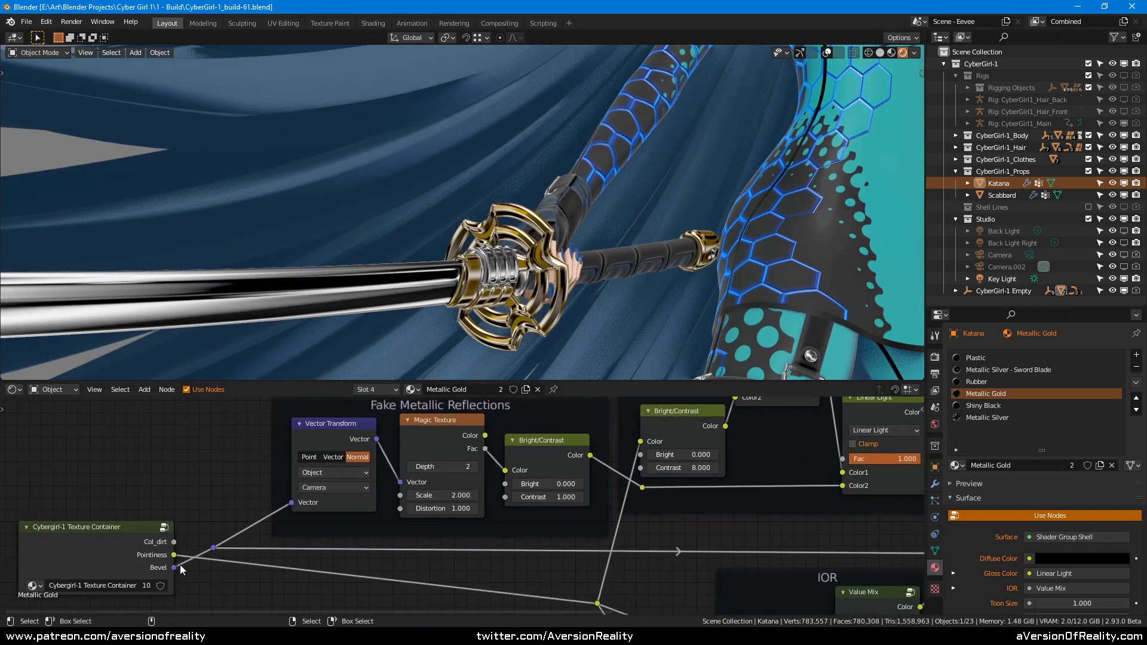
pyautogui.moveTo(147, 392); pyautogui.dragTo(192, 465, button='middle')
pyautogui.moveTo(342, 533); pyautogui.dragTo(256, 463, button='middle')
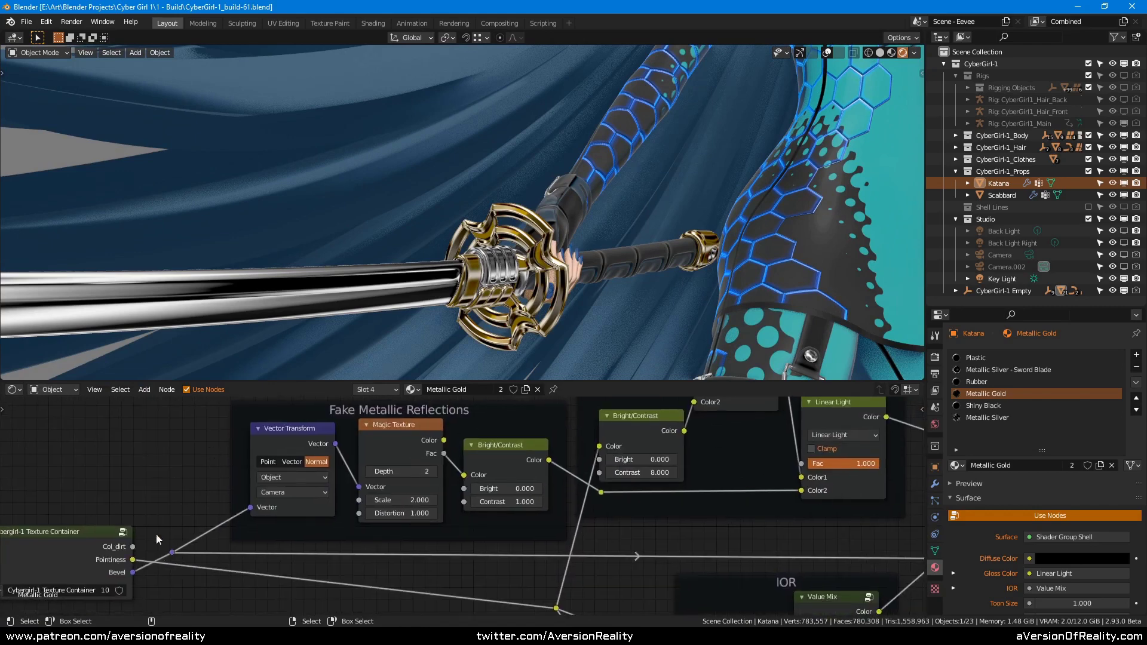
pyautogui.moveTo(96, 552); pyautogui.dragTo(120, 532, button='middle')
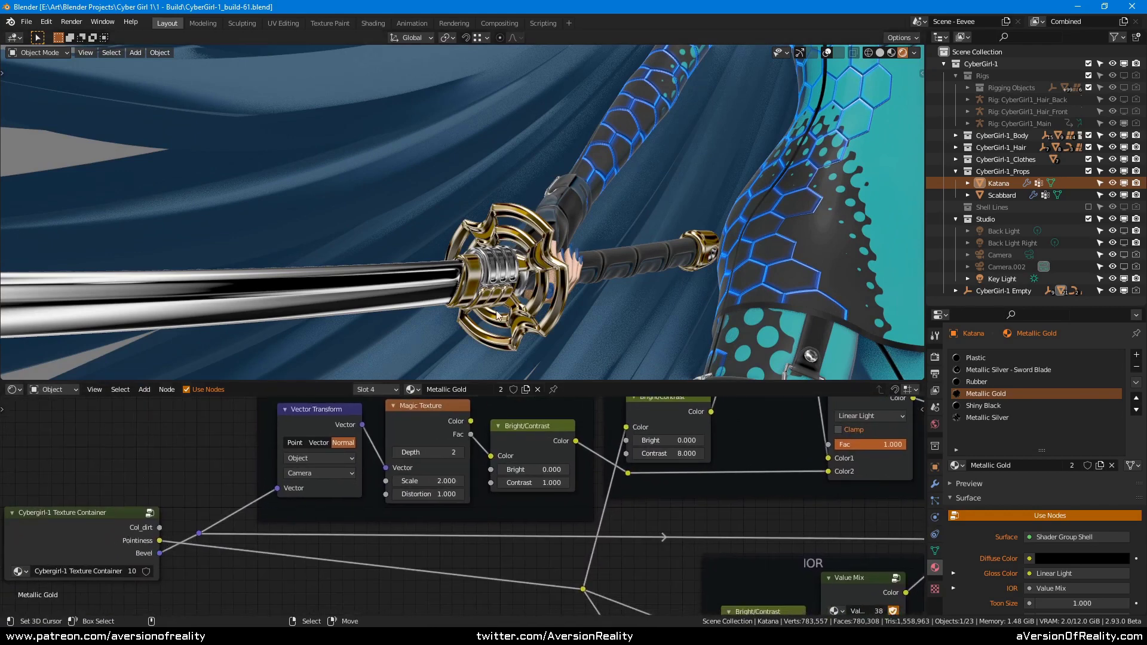
# - Review how the katana's gold reflections change with the viewing angle, alongside the Vector Transform node's Object-to-Camera settings
pyautogui.moveTo(673, 158); pyautogui.dragTo(625, 177, button='middle')
pyautogui.scroll(-2, 625, 178)
pyautogui.scroll(-2, 625, 178)
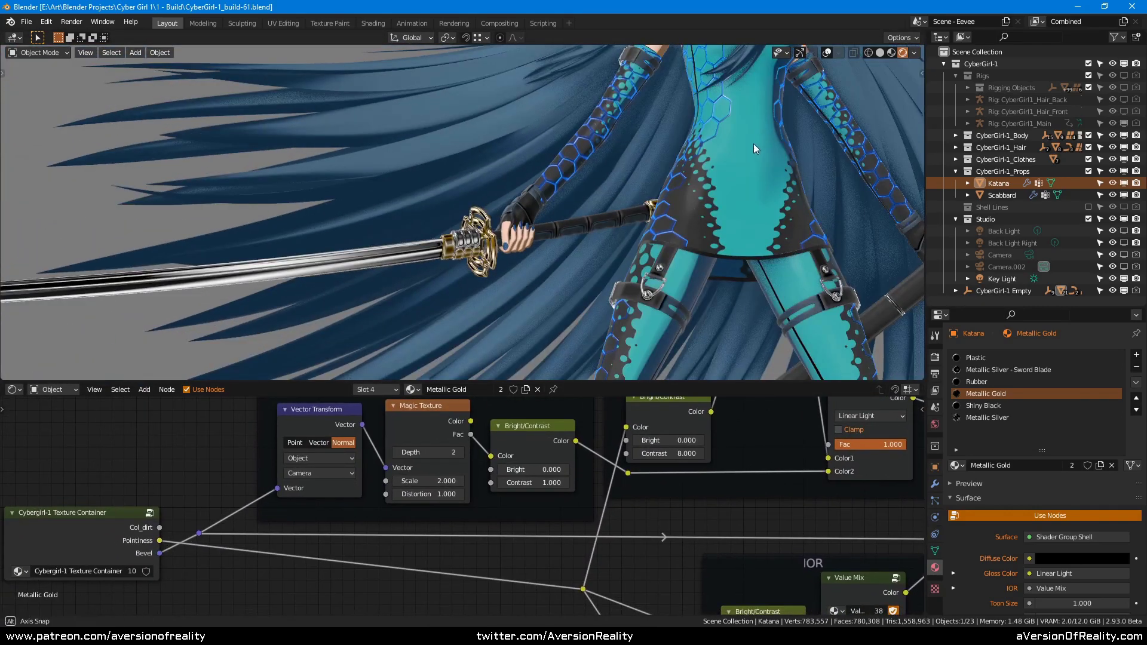
pyautogui.scroll(1, 754, 143)
pyautogui.moveTo(750, 135); pyautogui.dragTo(717, 172, button='middle')
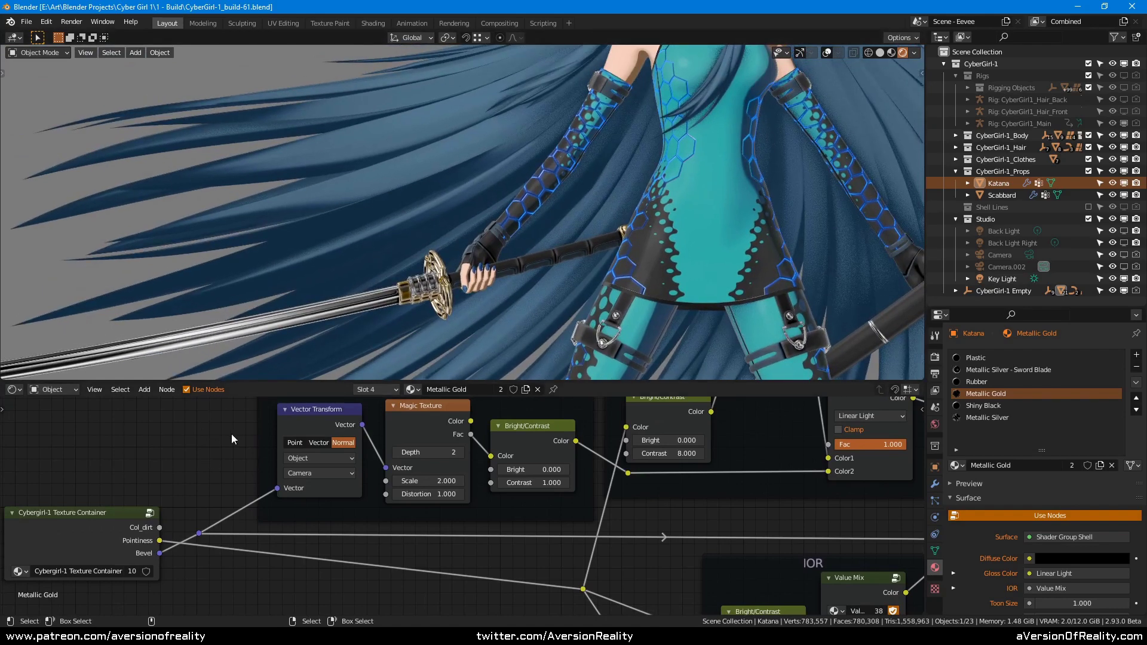
pyautogui.moveTo(232, 435); pyautogui.dragTo(150, 500, button='middle')
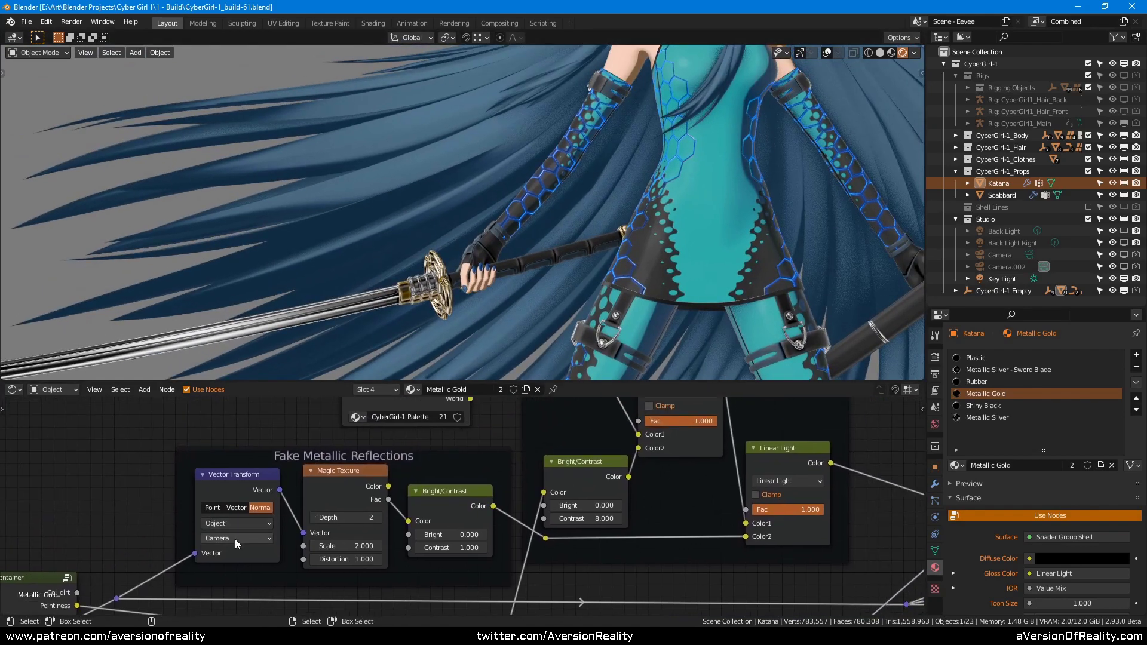
pyautogui.scroll(-3, 686, 188)
pyautogui.scroll(3, 639, 265)
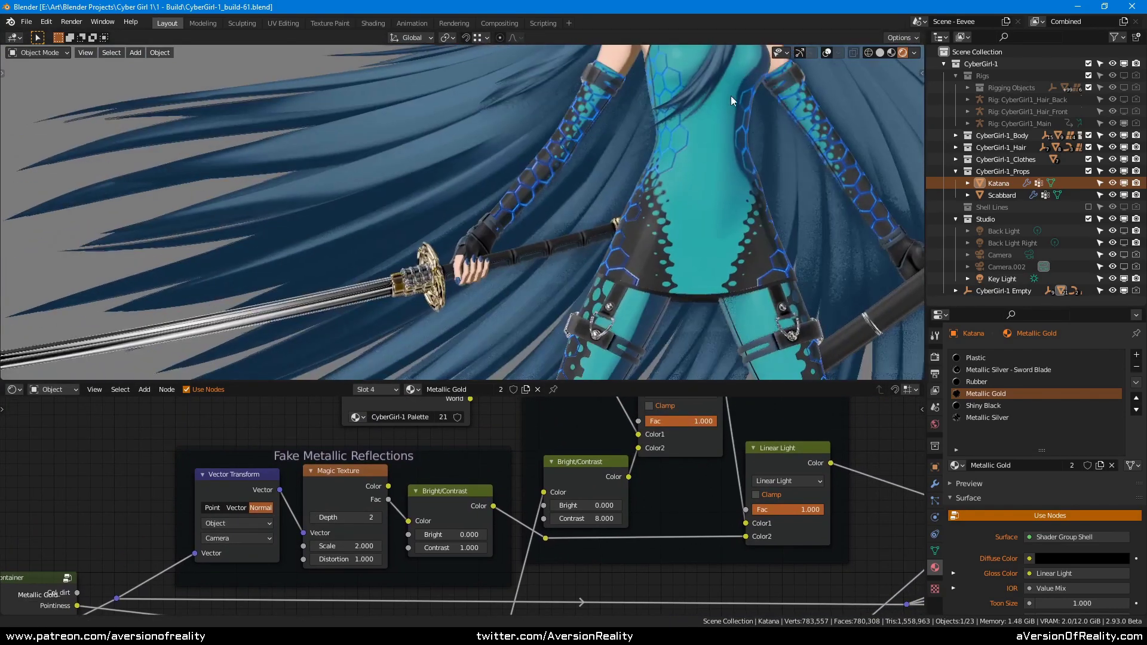
pyautogui.scroll(2, 604, 174)
pyautogui.moveTo(603, 173); pyautogui.dragTo(681, 173, button='middle')
pyautogui.scroll(-3, 632, 174)
pyautogui.scroll(1, 681, 173)
# - Select the katana's Metallic Silver material and examine its reflection nodes and the silver headpiece up close
pyautogui.click(994, 420)
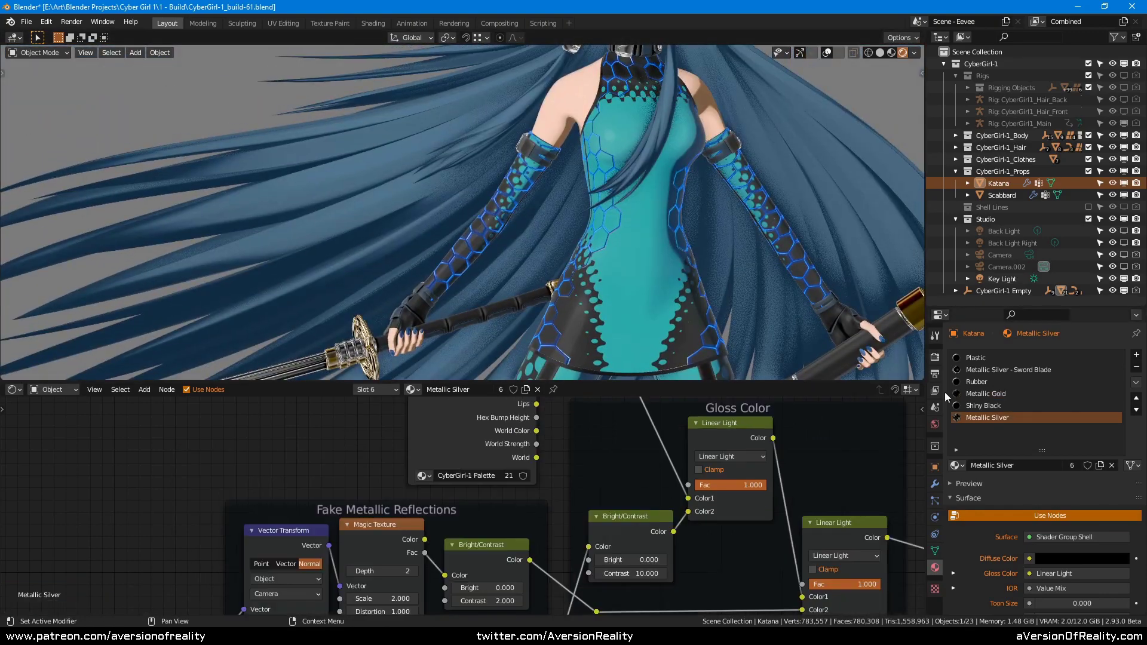
pyautogui.keyDown('shift'); pyautogui.moveTo(776, 140); pyautogui.dragTo(644, 270, button='middle'); pyautogui.keyUp('shift')
pyautogui.scroll(3, 704, 261)
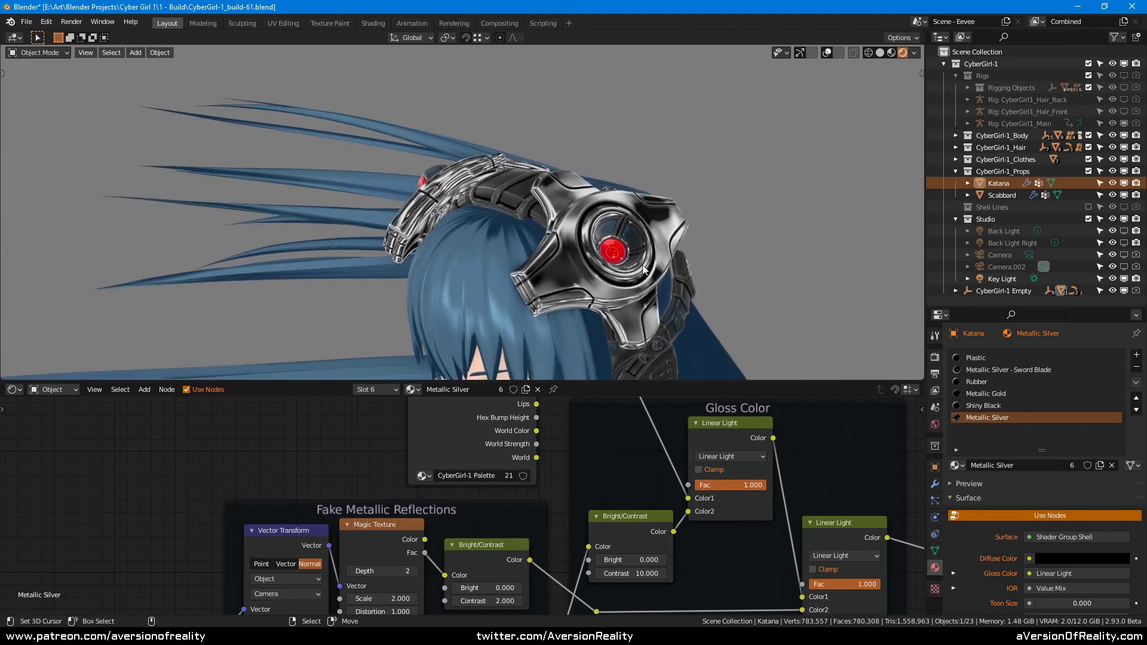
pyautogui.moveTo(344, 484); pyautogui.dragTo(325, 452, button='middle')
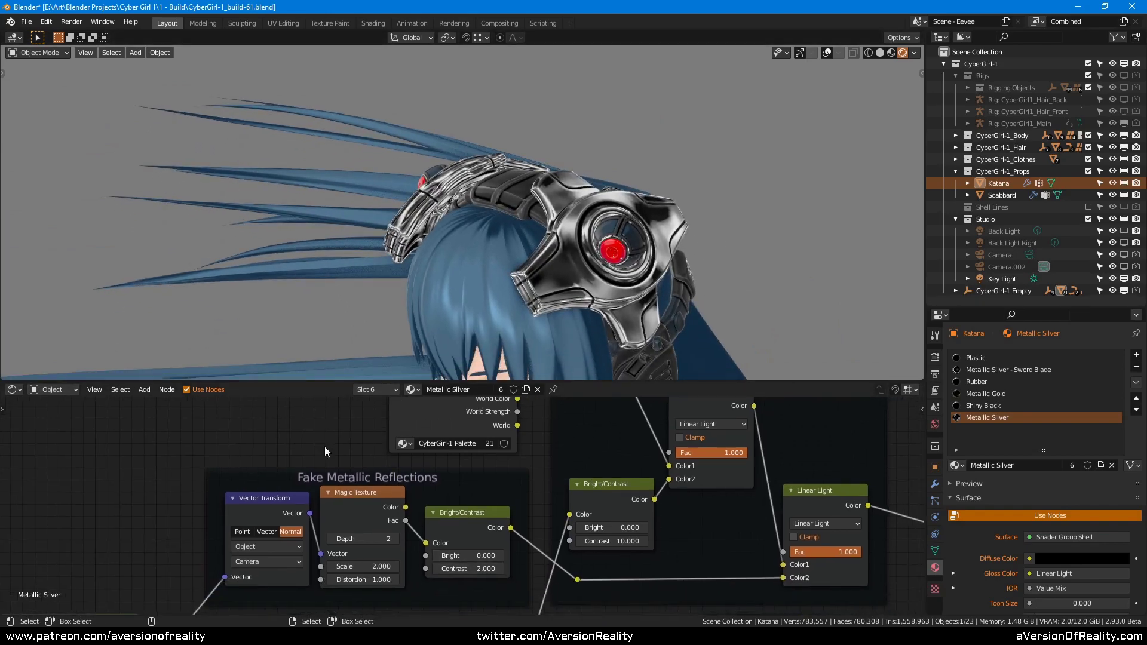
# - Try a different Scale in Metallic Silver's Magic Texture node, then set it back to 2 and reframe the character
pyautogui.press('Return')
pyautogui.moveTo(675, 179); pyautogui.dragTo(691, 200, button='middle')
pyautogui.click(375, 567)
pyautogui.write('2')
pyautogui.press('Return')
pyautogui.press('KP_Decimal')
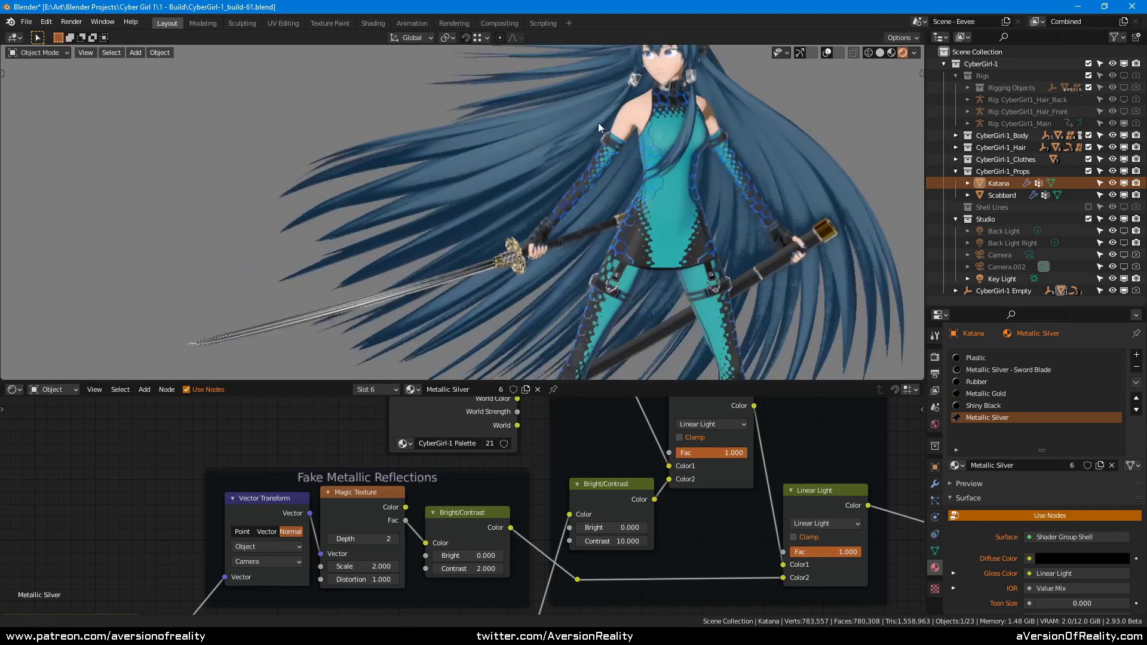
# - Select the Metallic Silver - Sword Blade material and examine its Layer Weight, Mapping and Magic Texture nodes with the blade's reflections
pyautogui.click(1008, 370)
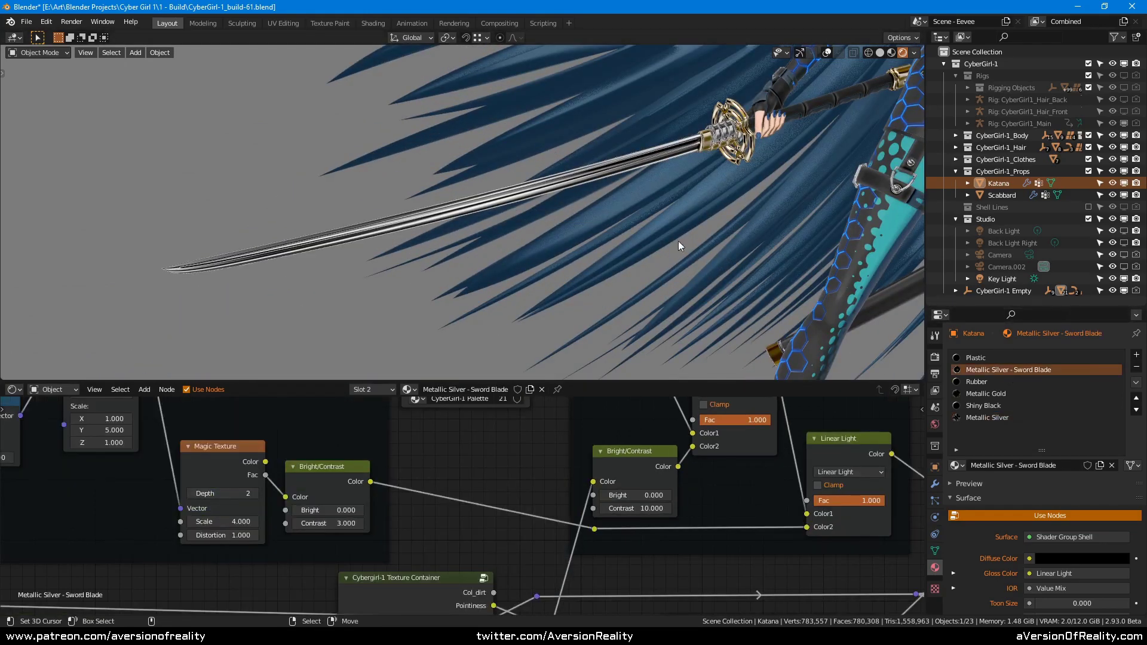
pyautogui.moveTo(660, 177); pyautogui.dragTo(639, 188, button='middle')
pyautogui.scroll(-2, 416, 481)
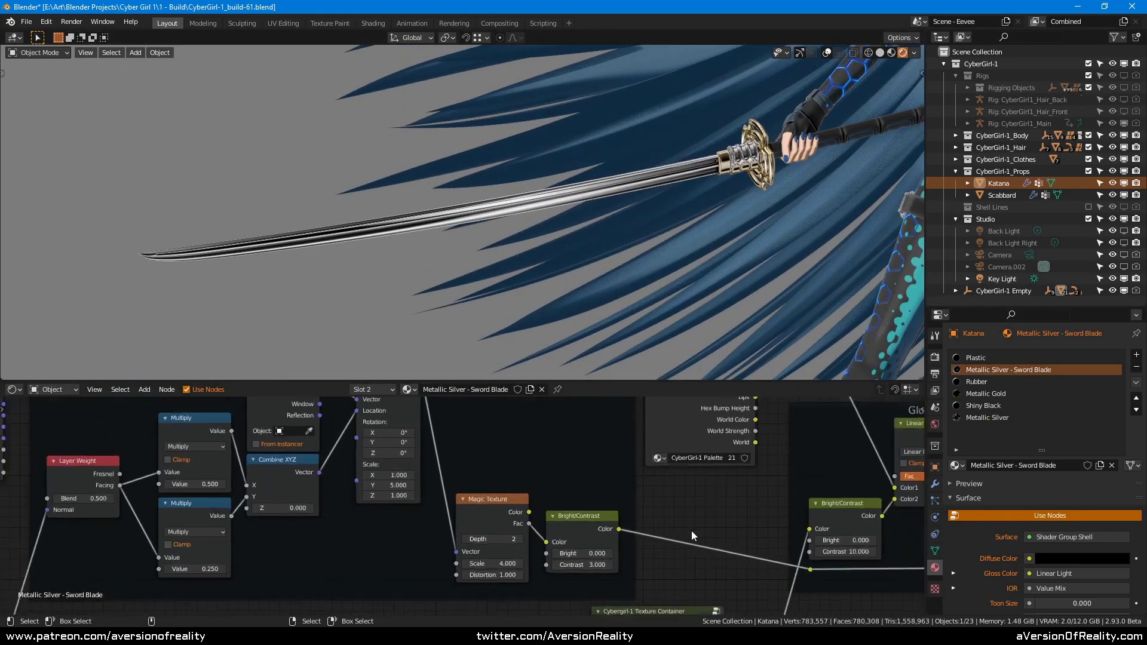
pyautogui.moveTo(586, 401); pyautogui.dragTo(698, 513, button='middle')
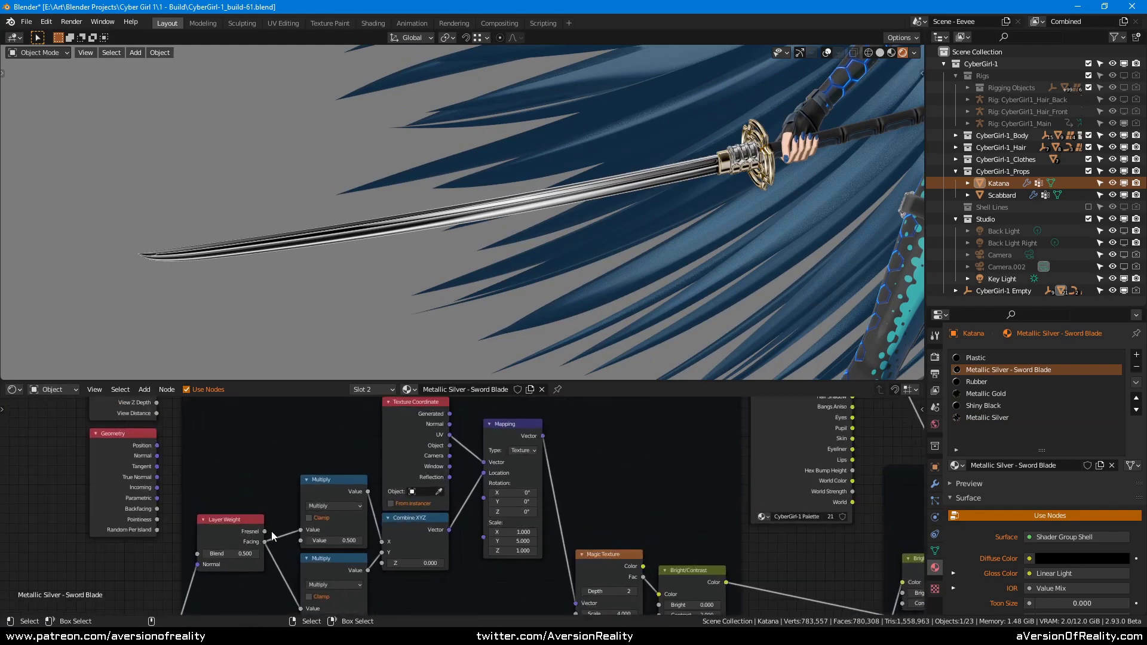
pyautogui.moveTo(609, 384); pyautogui.dragTo(615, 353)
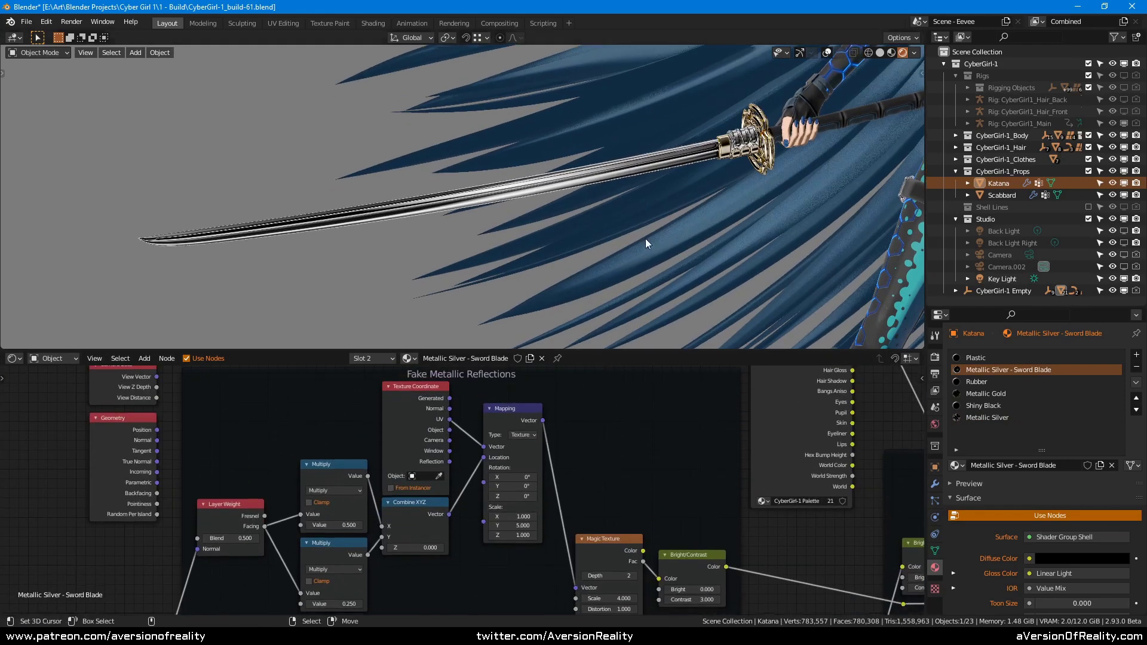
pyautogui.moveTo(646, 238); pyautogui.dragTo(699, 222, button='middle')
pyautogui.moveTo(716, 537); pyautogui.dragTo(681, 387, button='middle')
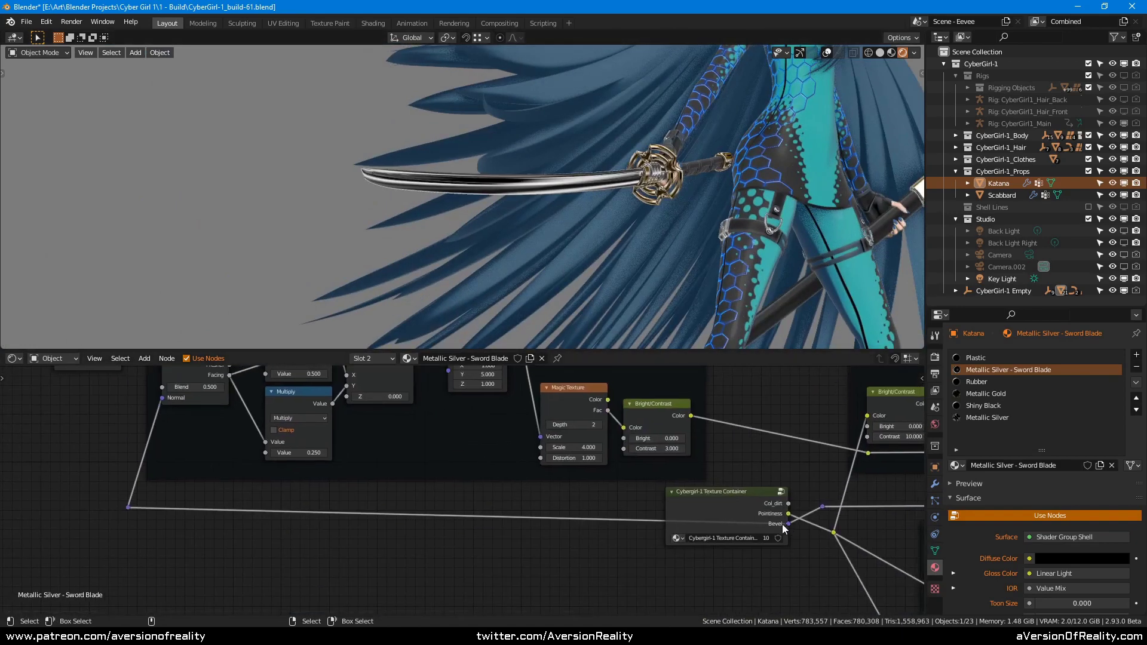
pyautogui.moveTo(220, 396); pyautogui.dragTo(269, 513, button='middle')
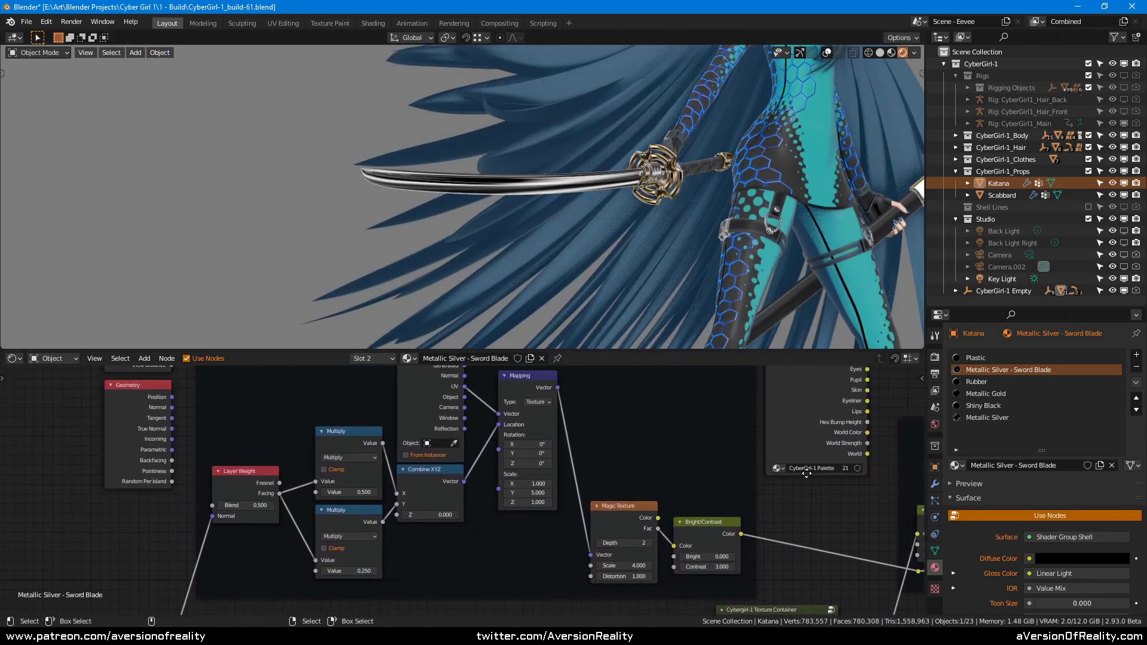
# - Examine the katana blade's reflections from another angle alongside the Layer Weight, Multiply and Combine XYZ nodes that drive the mapping
pyautogui.moveTo(751, 115); pyautogui.dragTo(742, 150, button='middle')
pyautogui.moveTo(408, 481); pyautogui.dragTo(402, 492, button='middle')
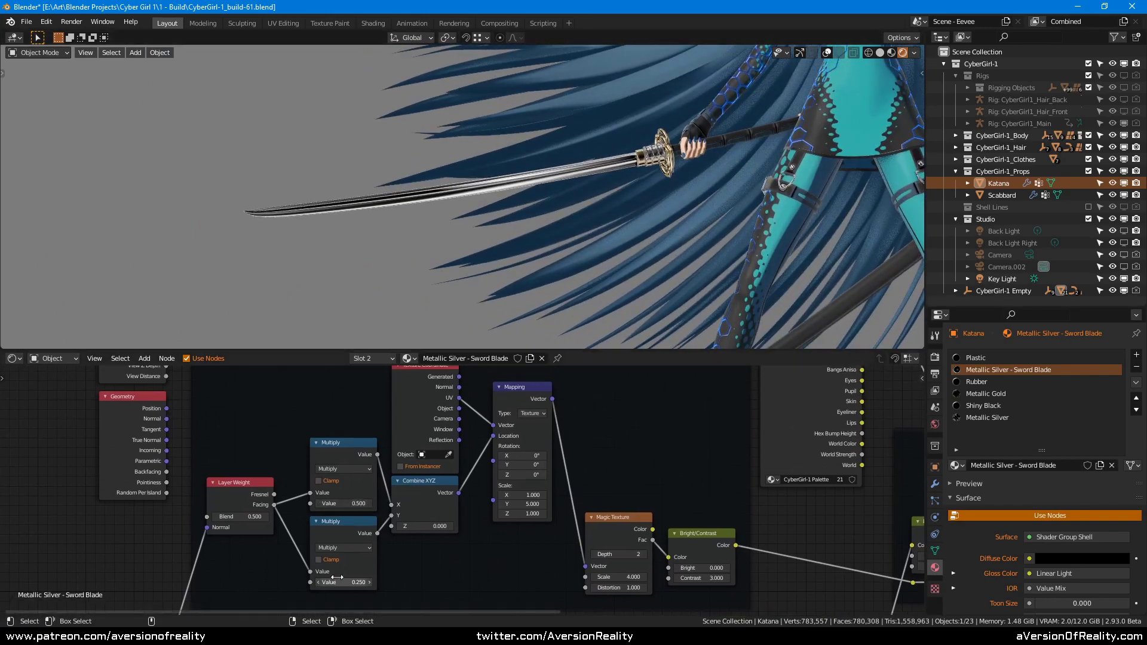
pyautogui.moveTo(564, 435); pyautogui.dragTo(561, 442, button='middle')
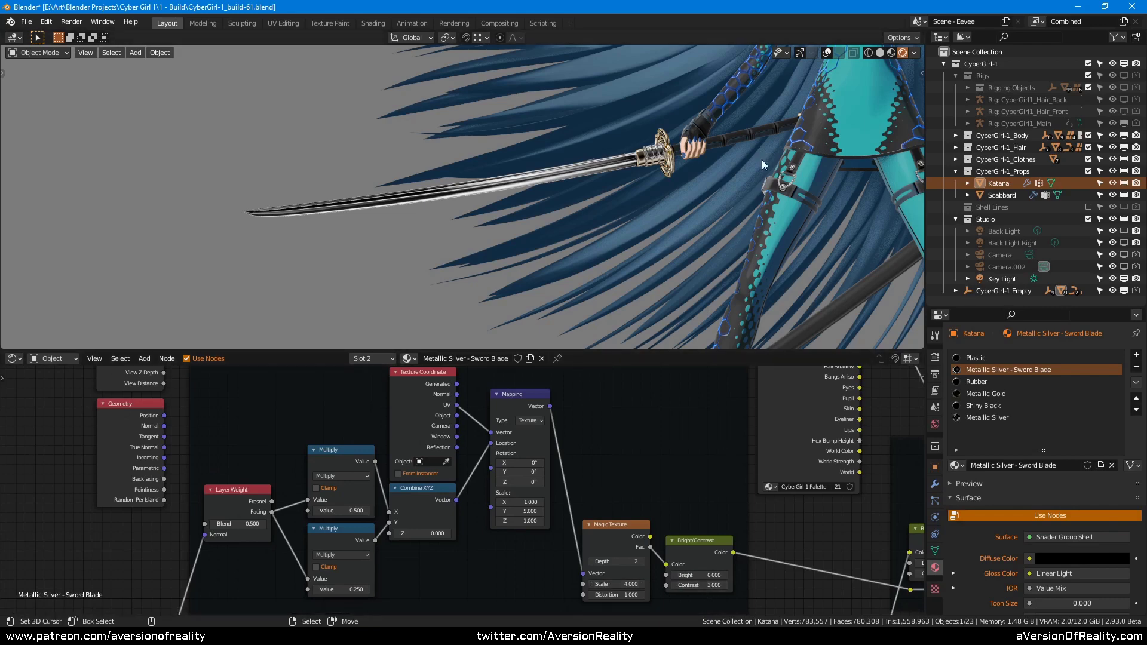
pyautogui.moveTo(762, 160); pyautogui.dragTo(598, 216, button='middle')
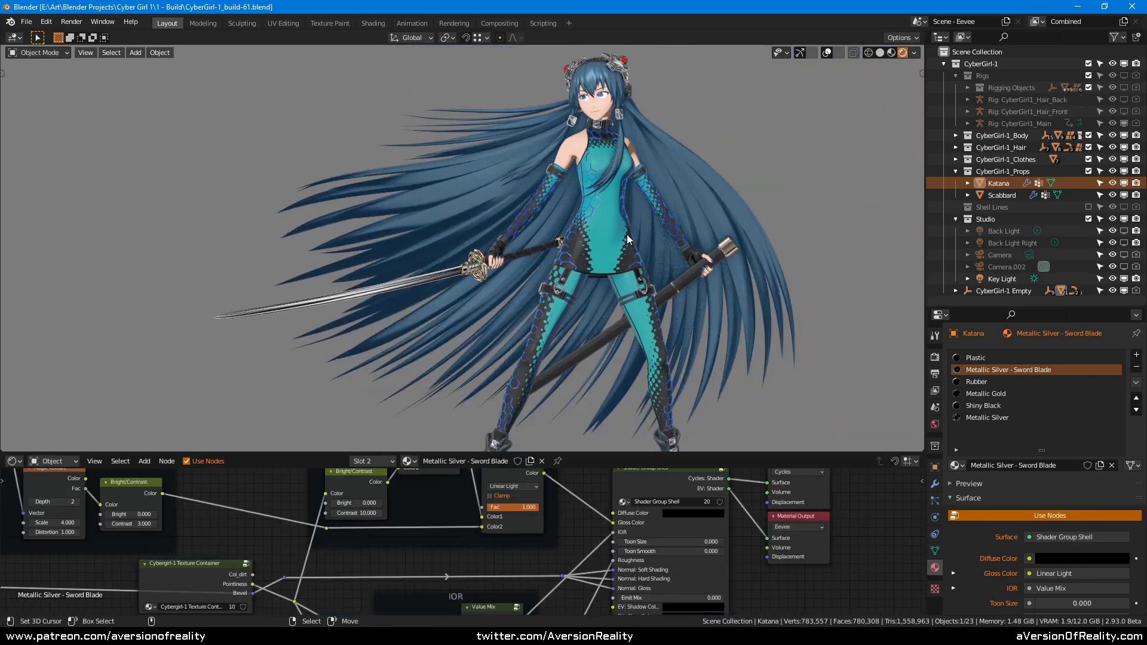
# - Resize the node editor and examine the blade material's Shader Group Shell and Material Output nodes below the character
pyautogui.scroll(3, 581, 233)
pyautogui.moveTo(688, 167); pyautogui.dragTo(759, 154, button='middle')
pyautogui.scroll(2, 611, 184)
pyautogui.scroll(-6, 661, 181)
pyautogui.moveTo(739, 452); pyautogui.dragTo(744, 354)
pyautogui.moveTo(700, 399); pyautogui.dragTo(653, 375, button='middle')
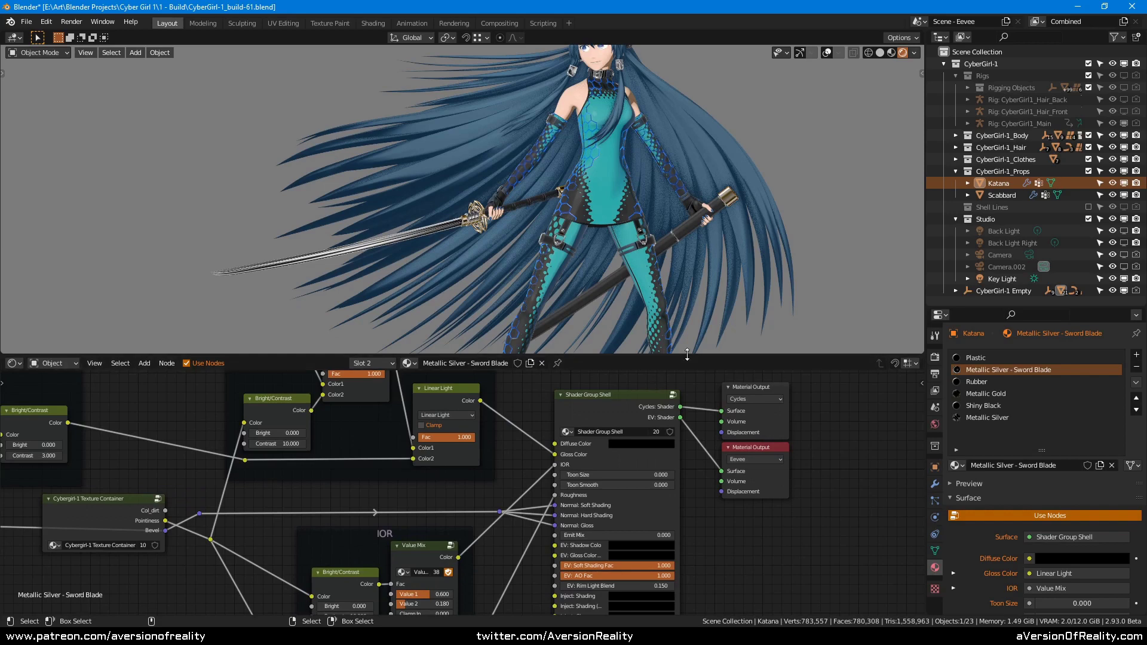
pyautogui.moveTo(673, 357); pyautogui.dragTo(687, 405)
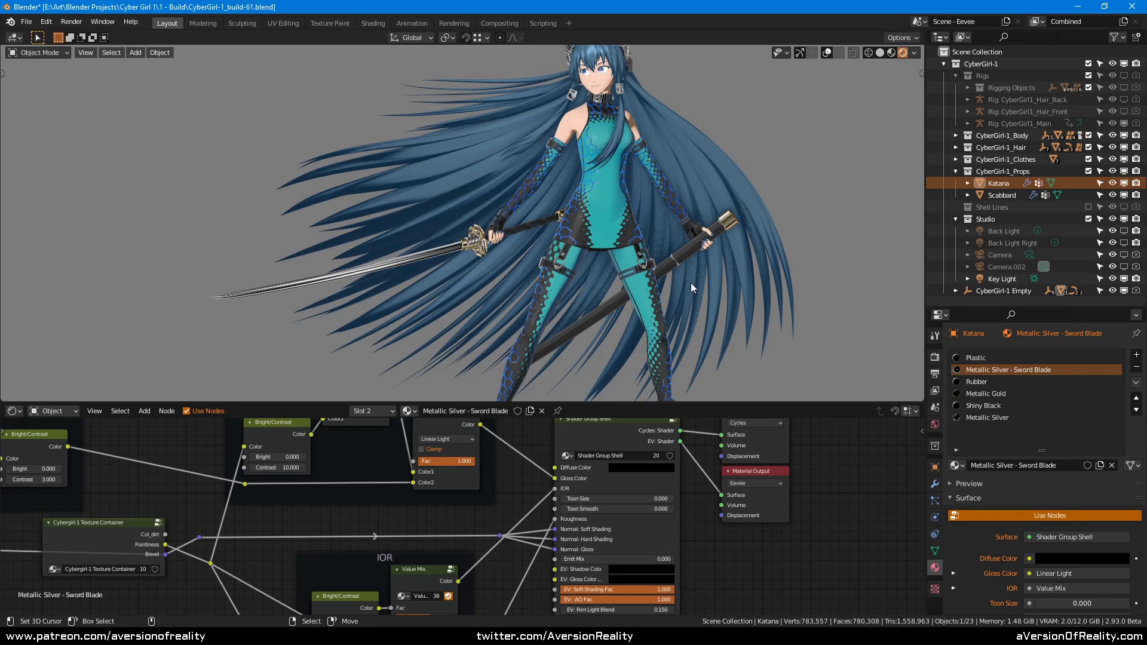
# - Review the whole character from several angles and distances to compare the metallic reflections on the katana and scabbard
pyautogui.moveTo(693, 210)
pyautogui.mouseDown(button='middle')
pyautogui.moveTo(690, 173)
pyautogui.moveTo(690, 210)
pyautogui.mouseUp(button='middle')
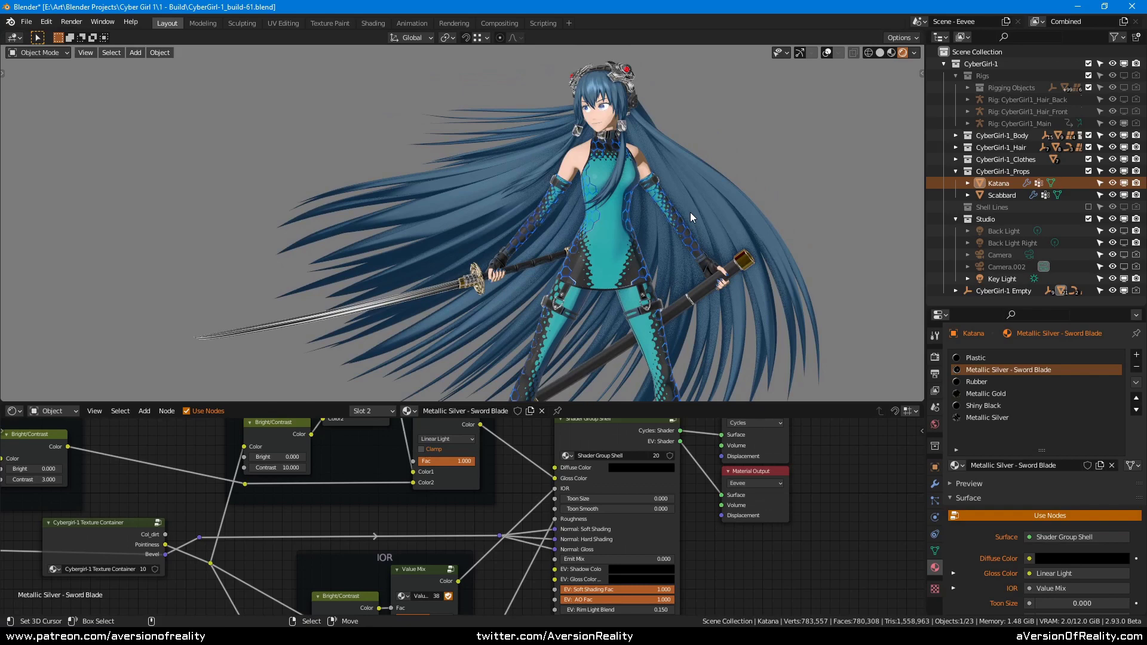
pyautogui.moveTo(690, 212); pyautogui.dragTo(726, 185, button='middle')
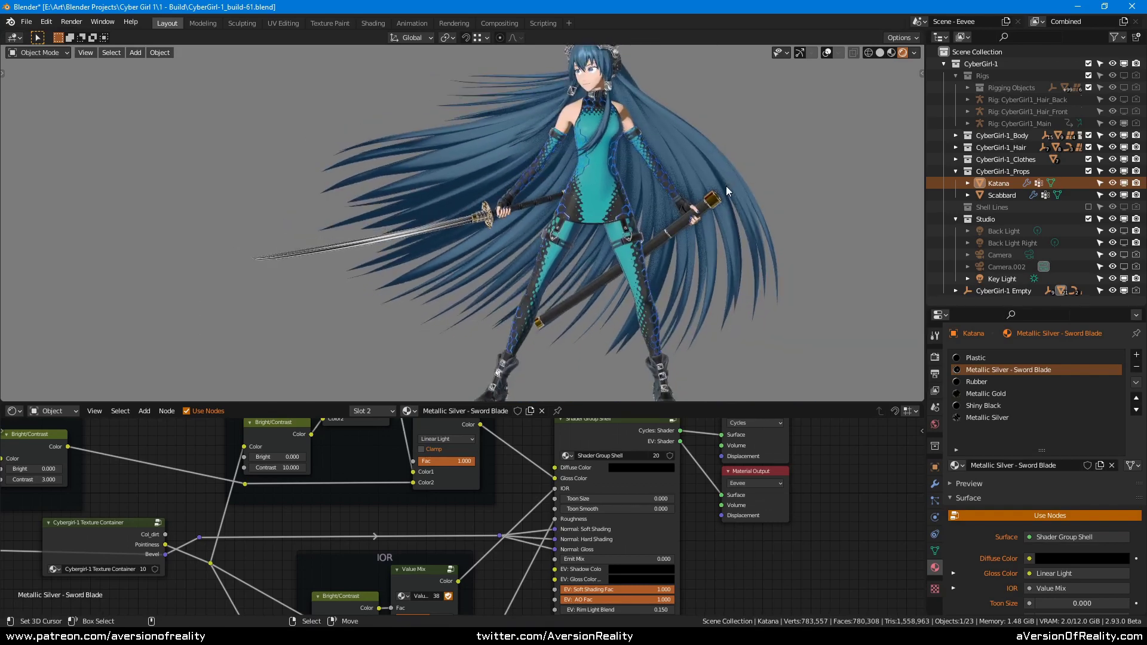
pyautogui.scroll(-3, 726, 185)
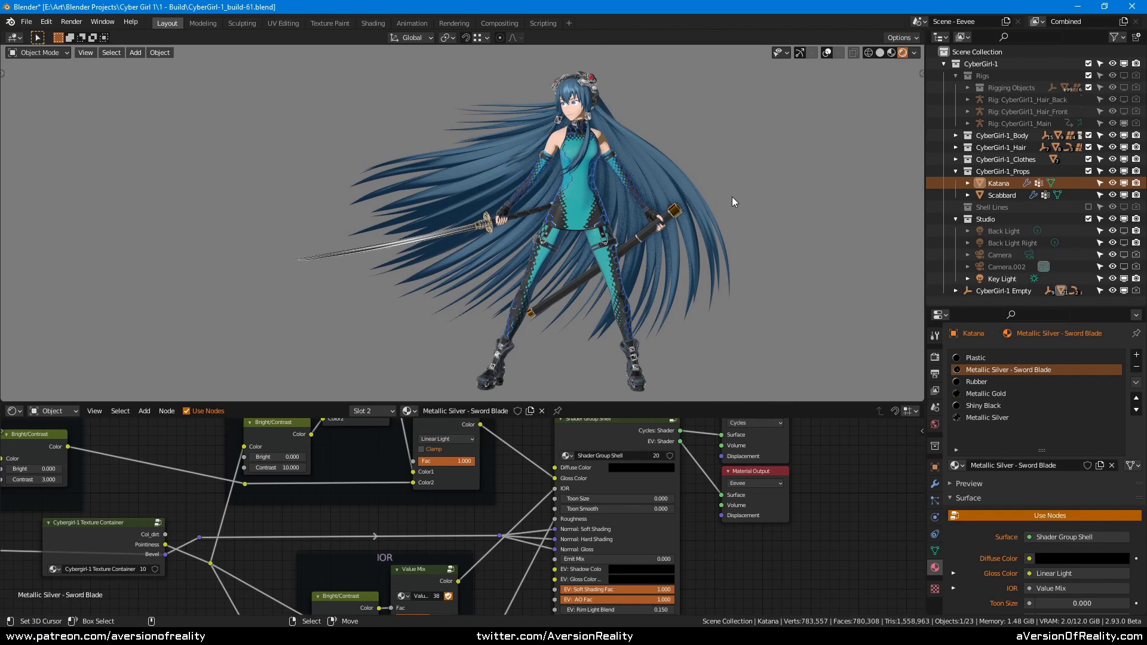
pyautogui.moveTo(664, 163)
pyautogui.mouseDown(button='middle')
pyautogui.moveTo(687, 162)
pyautogui.moveTo(669, 161)
pyautogui.mouseUp(button='middle')
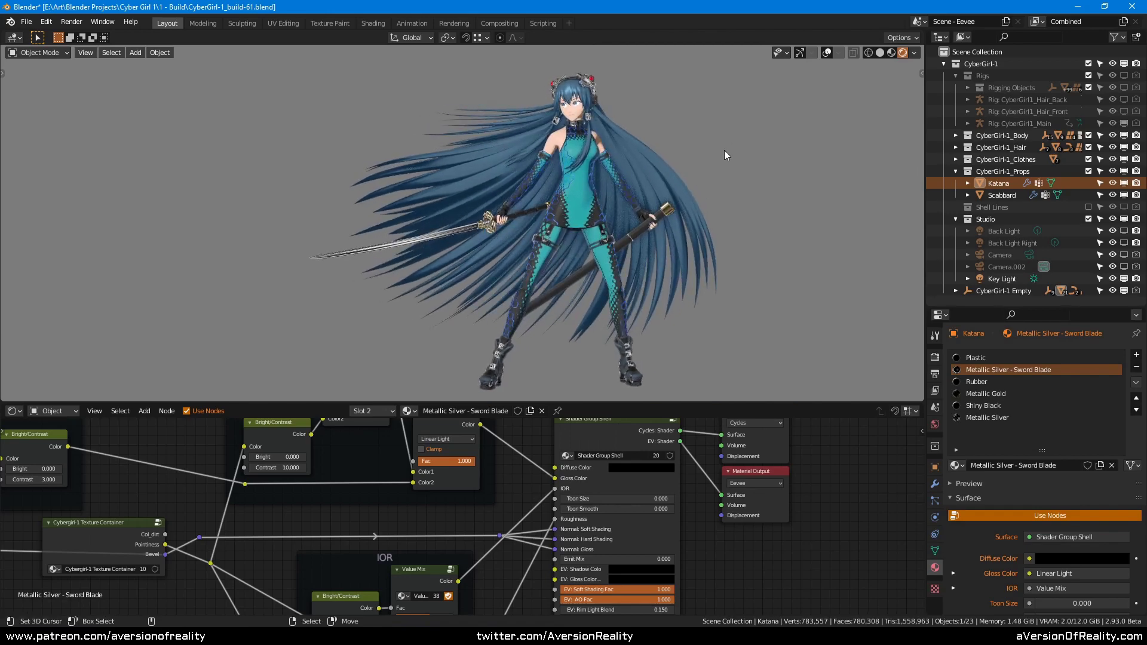
# - Inspect the Shader Group Shell's Cycles and EV shader outputs up close, save the file, and view the character from another angle
pyautogui.moveTo(697, 444); pyautogui.dragTo(709, 487, button='middle')
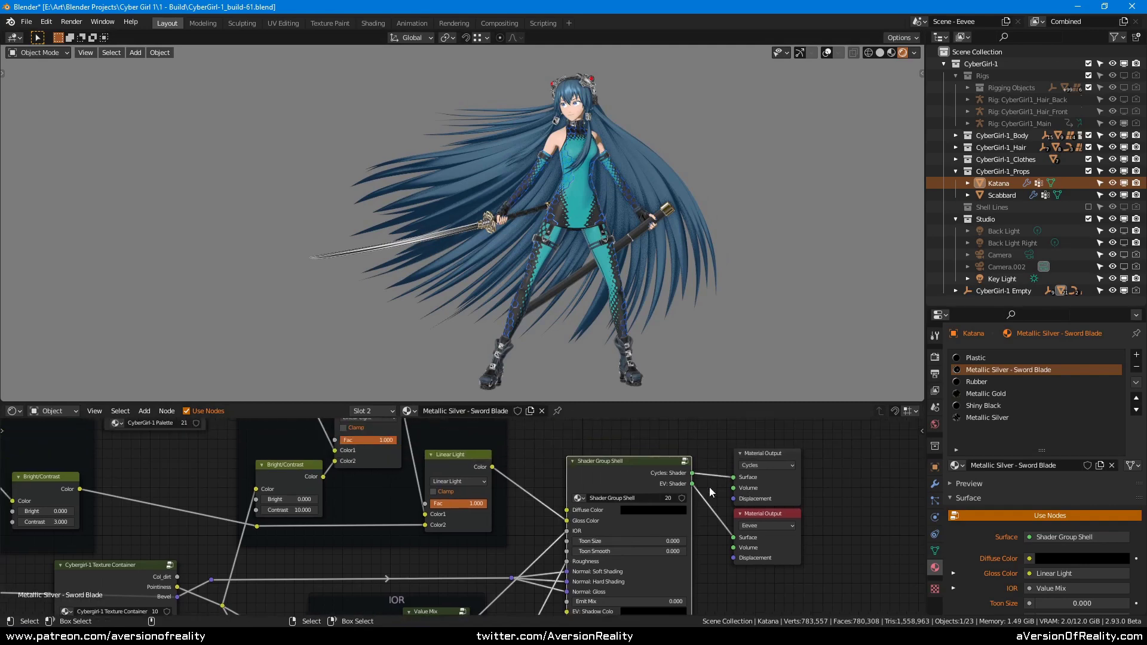
pyautogui.scroll(3, 708, 487)
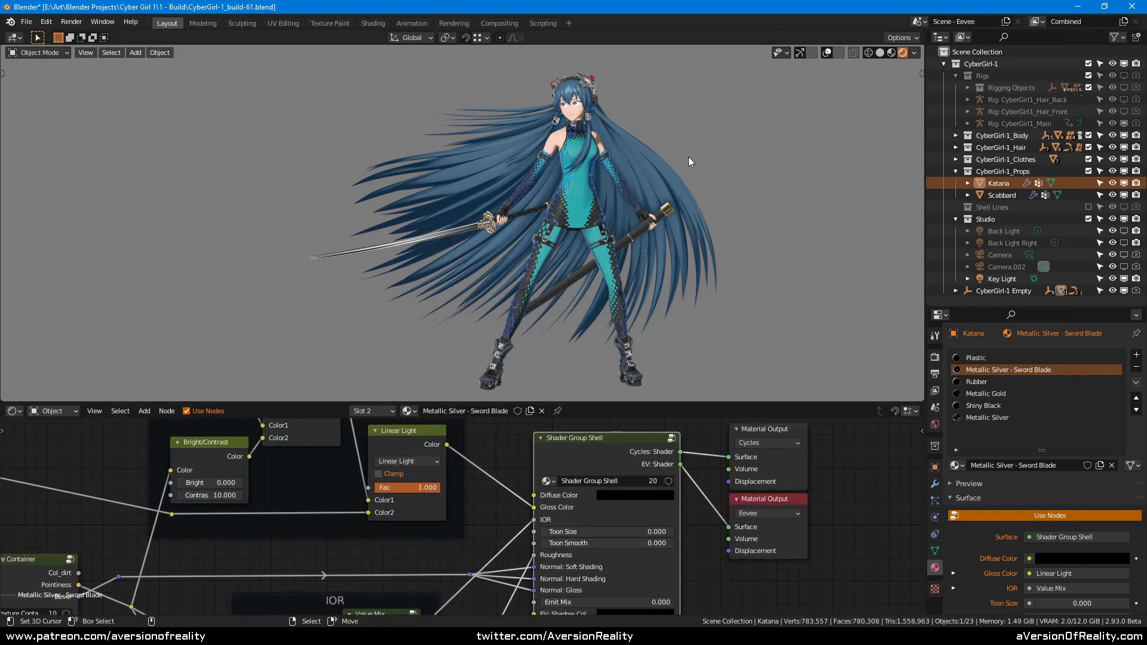
pyautogui.scroll(5, 646, 256)
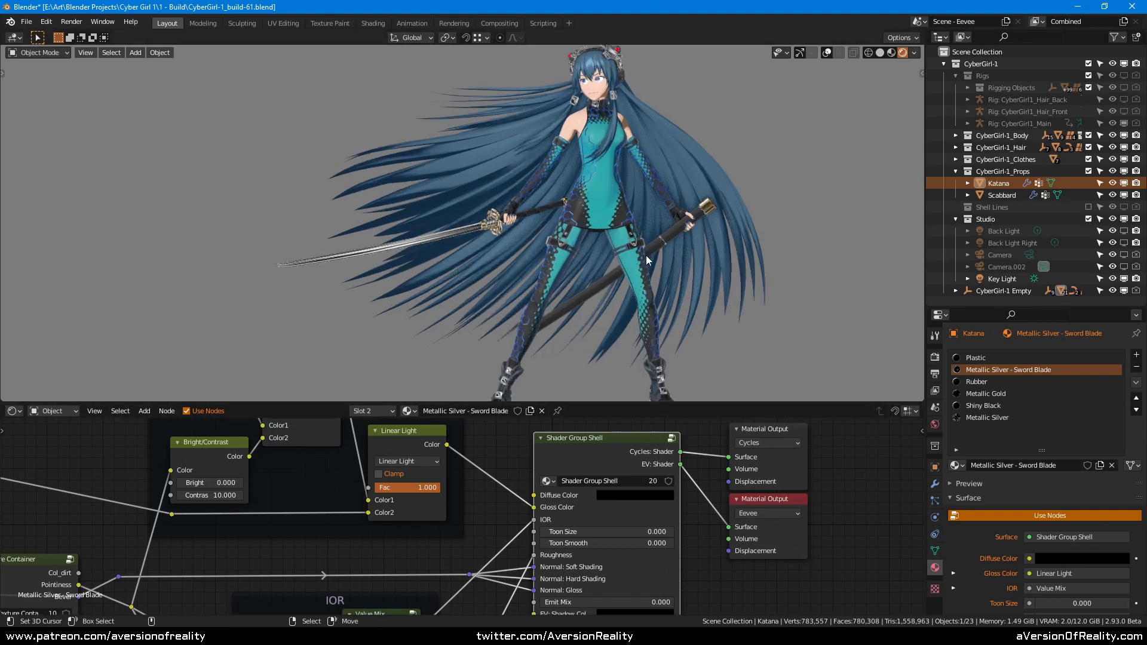
pyautogui.hotkey('ctrl', 's')
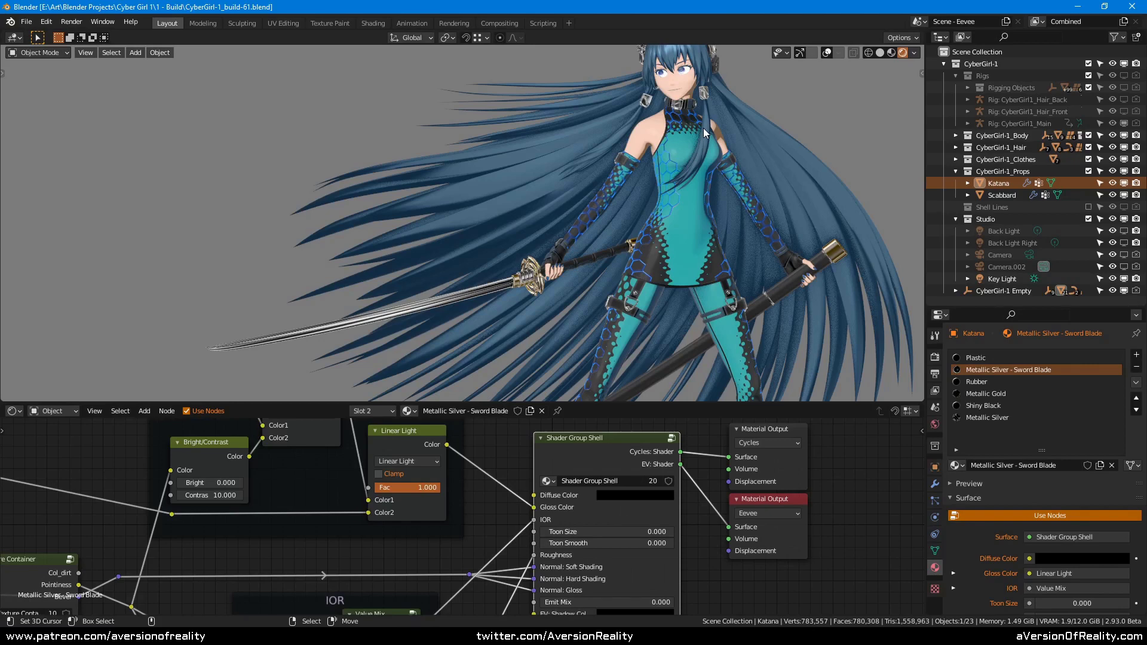
pyautogui.moveTo(703, 128); pyautogui.dragTo(811, 164, button='middle')
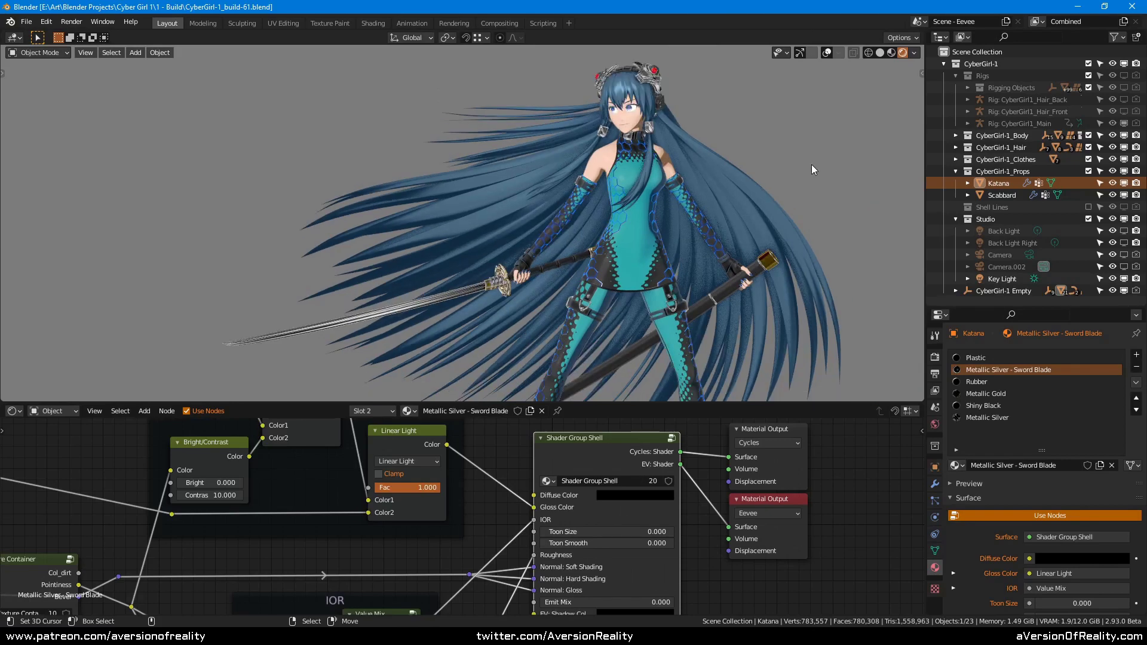